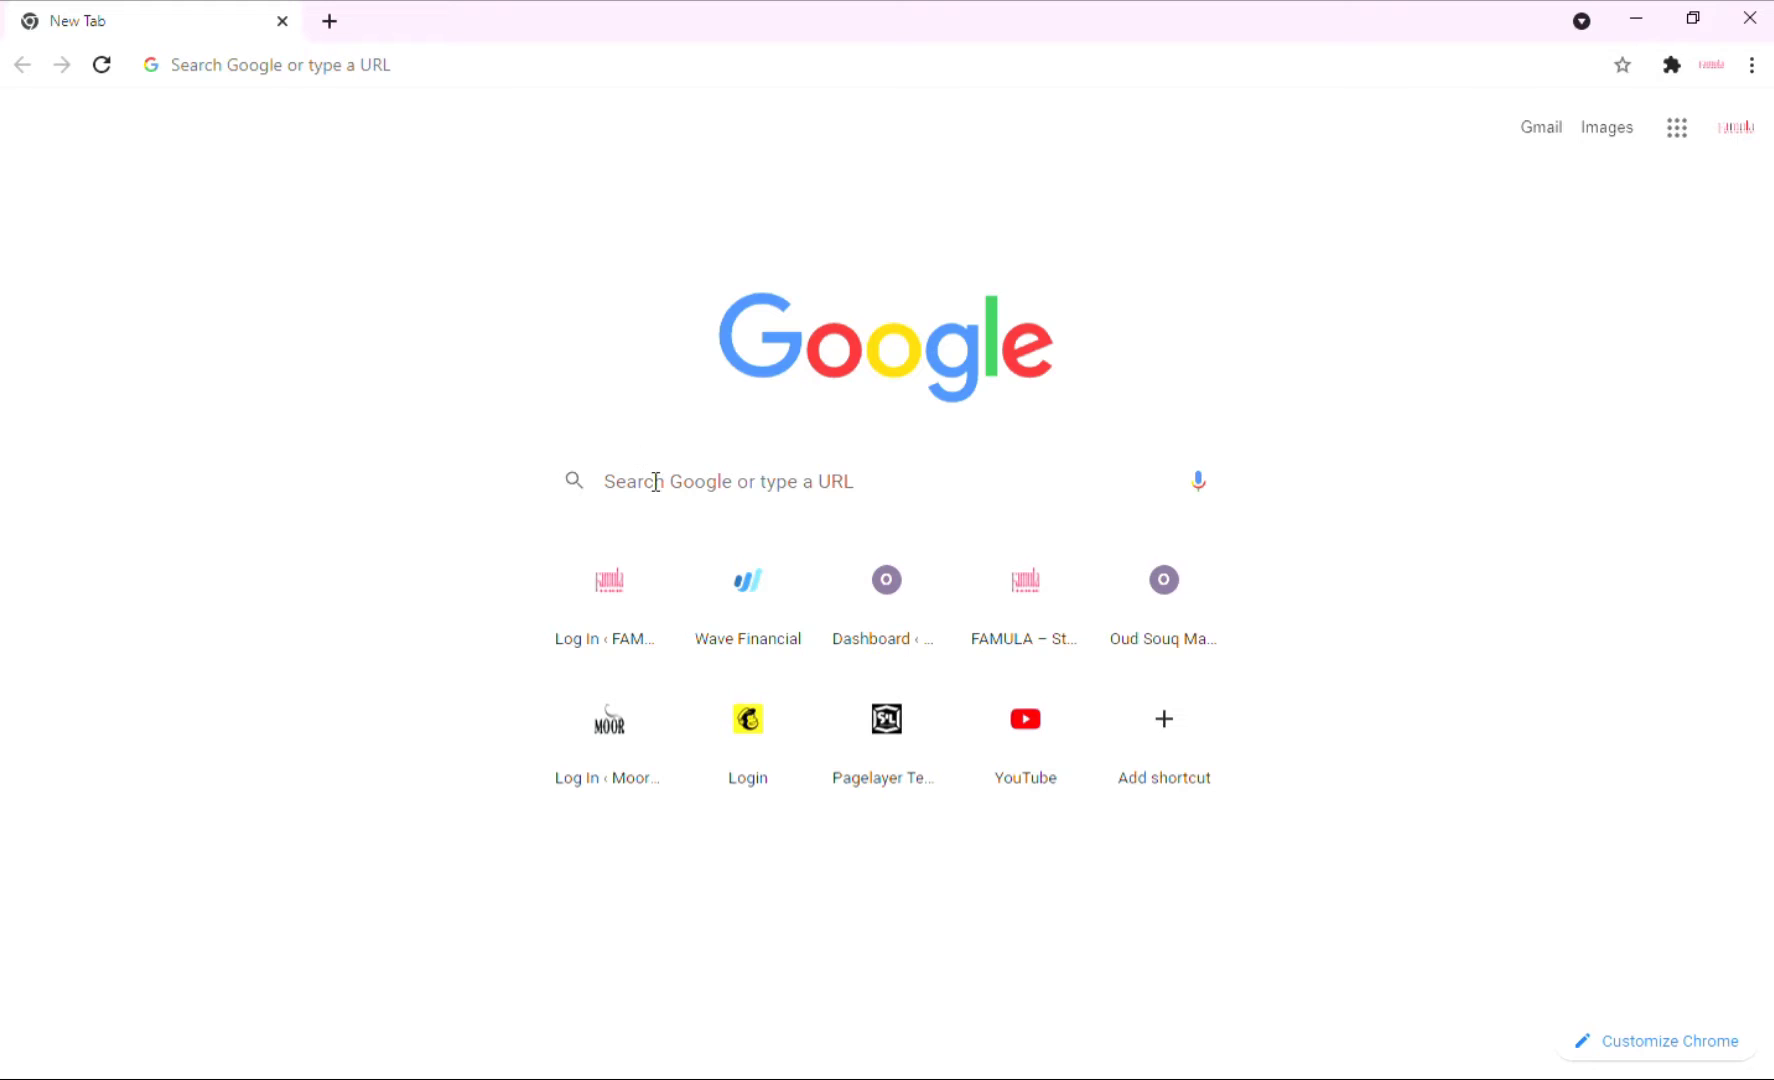
Search Google for 'webador' and open the official Webador website from the results.
{"action": "left_click", "coordinate": [656, 481]}
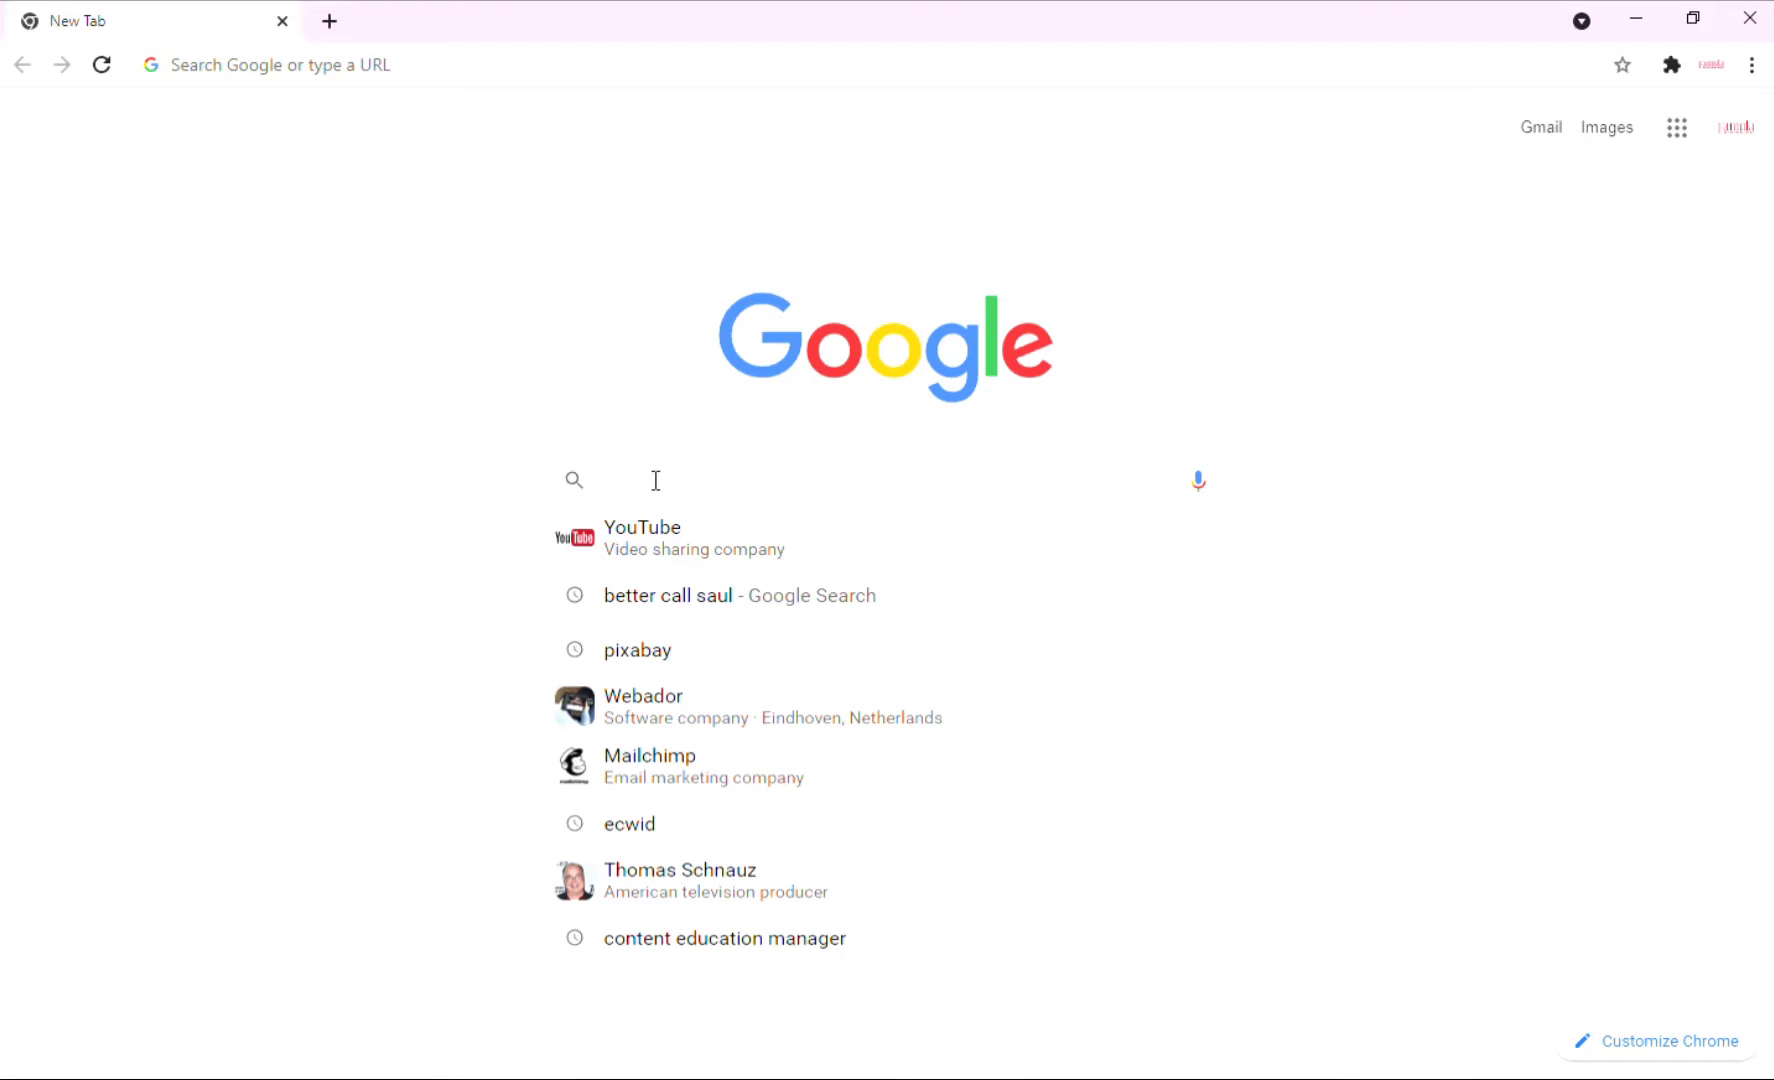
{"action": "type", "text": "webador"}
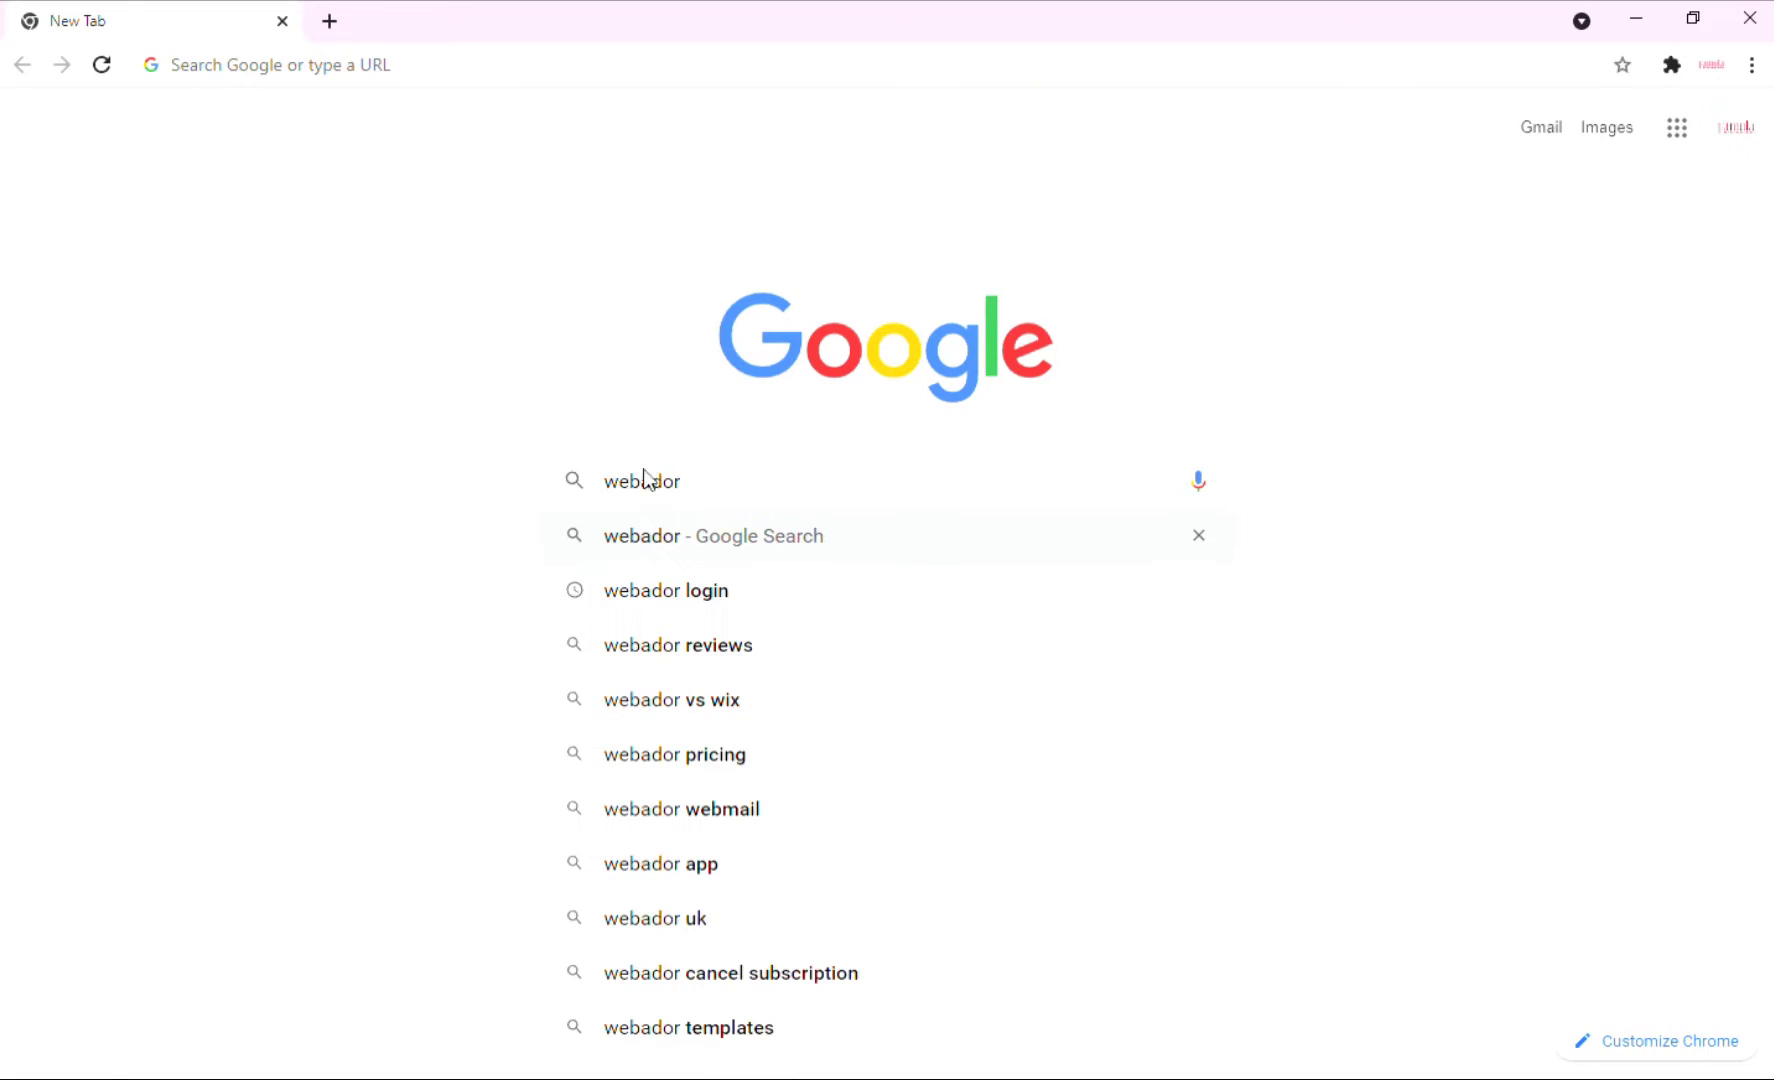
{"action": "key", "text": "Return"}
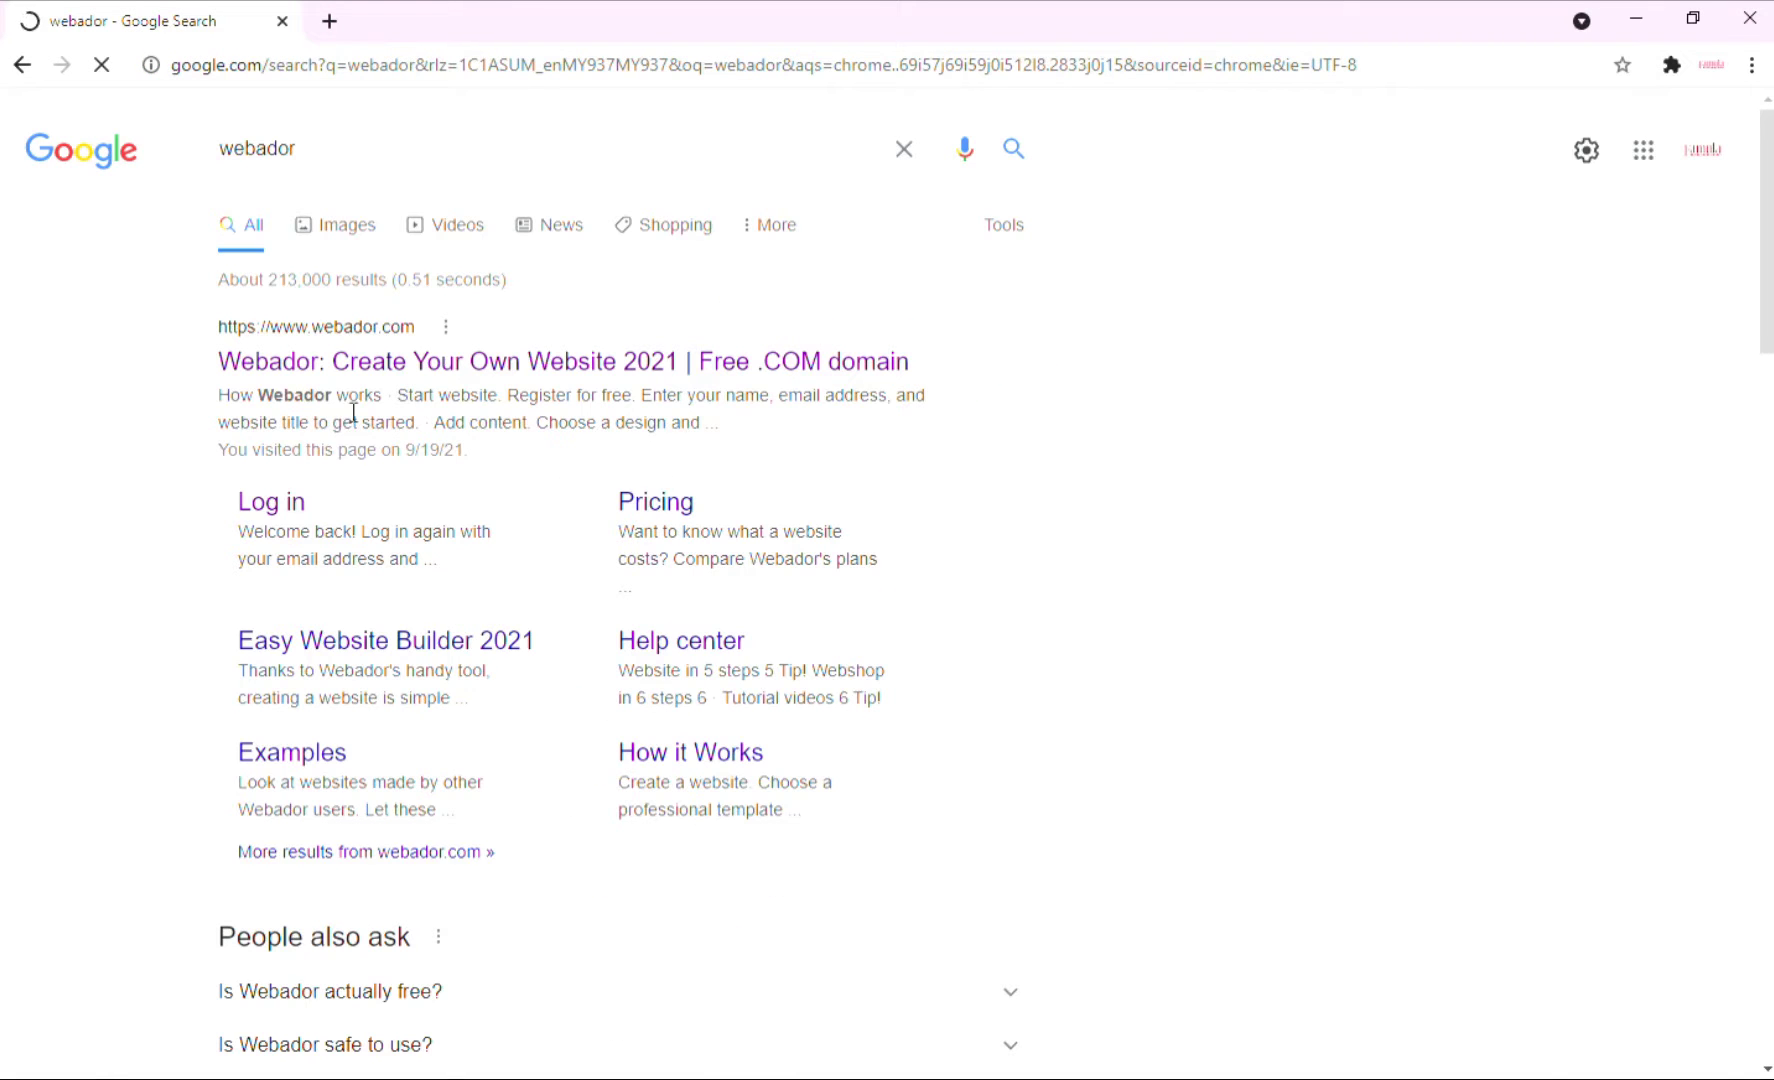
{"action": "left_click", "coordinate": [333, 366]}
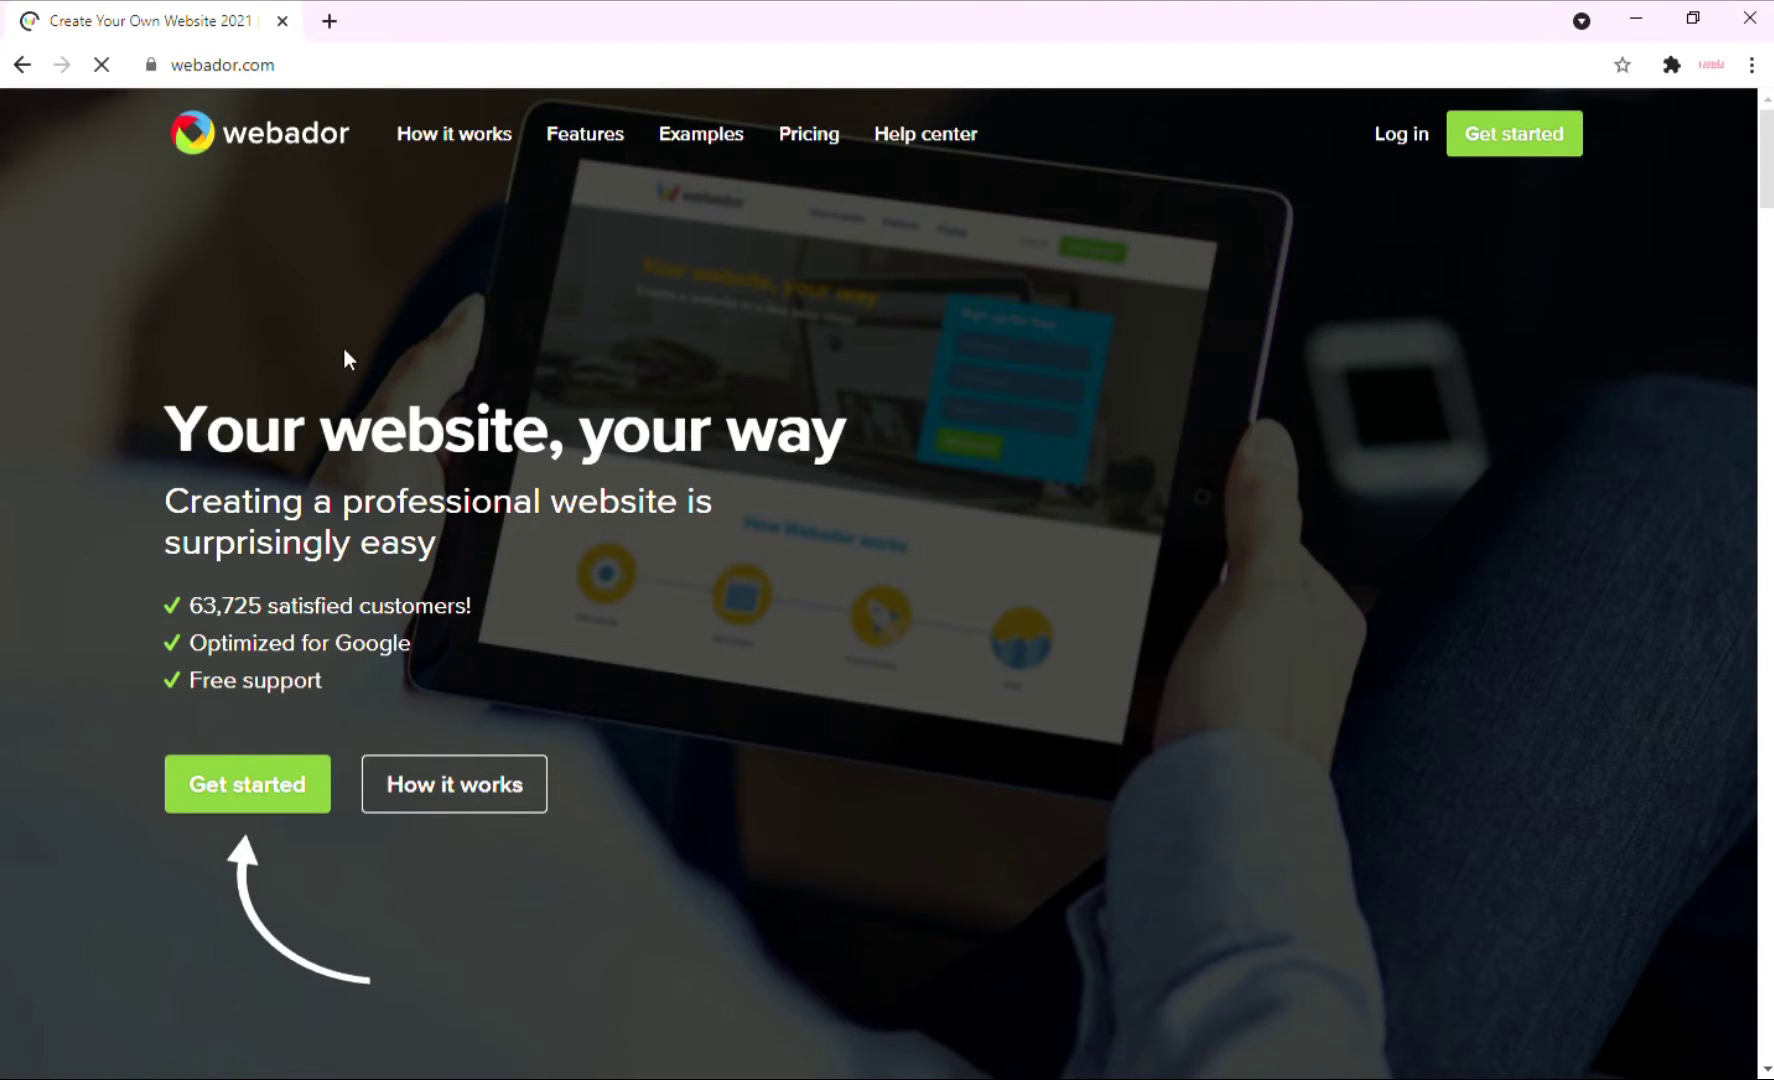
Start signing up for a regular website and give it the title 'F'.
{"action": "left_click", "coordinate": [248, 797]}
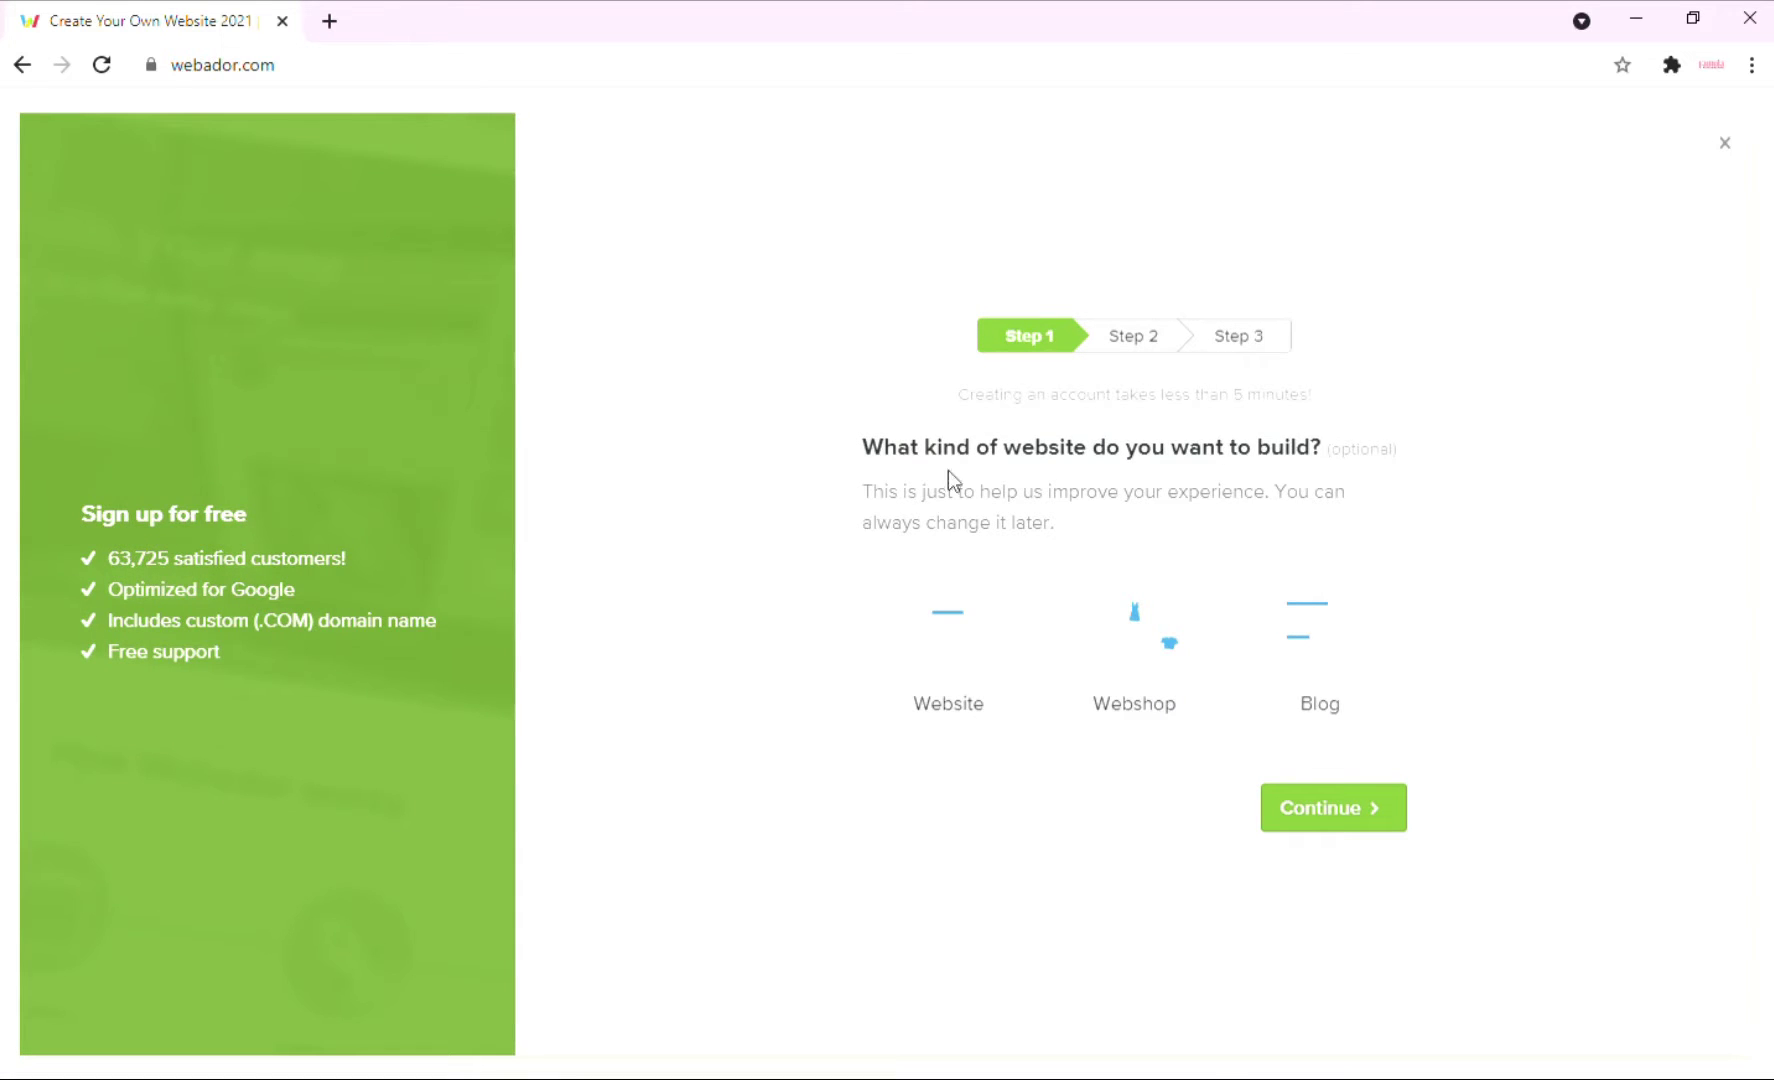
{"action": "left_click", "coordinate": [999, 705]}
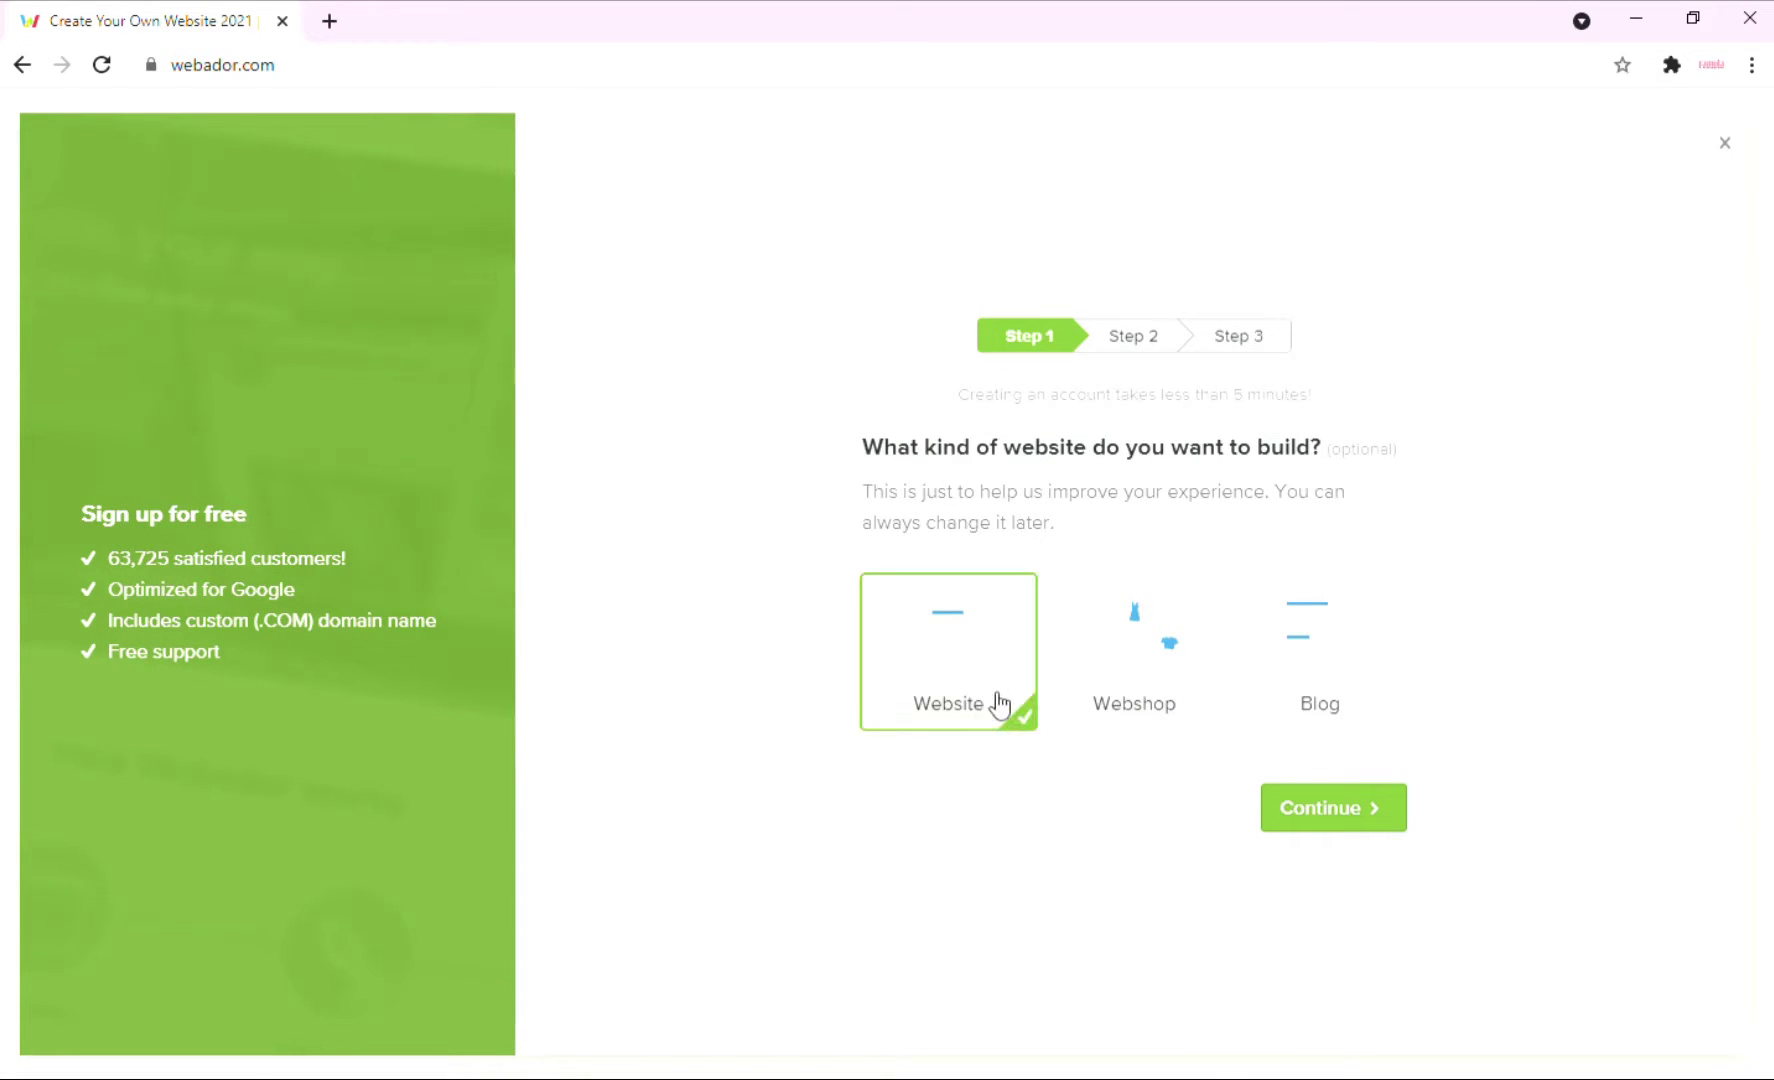
{"action": "left_click", "coordinate": [1278, 809]}
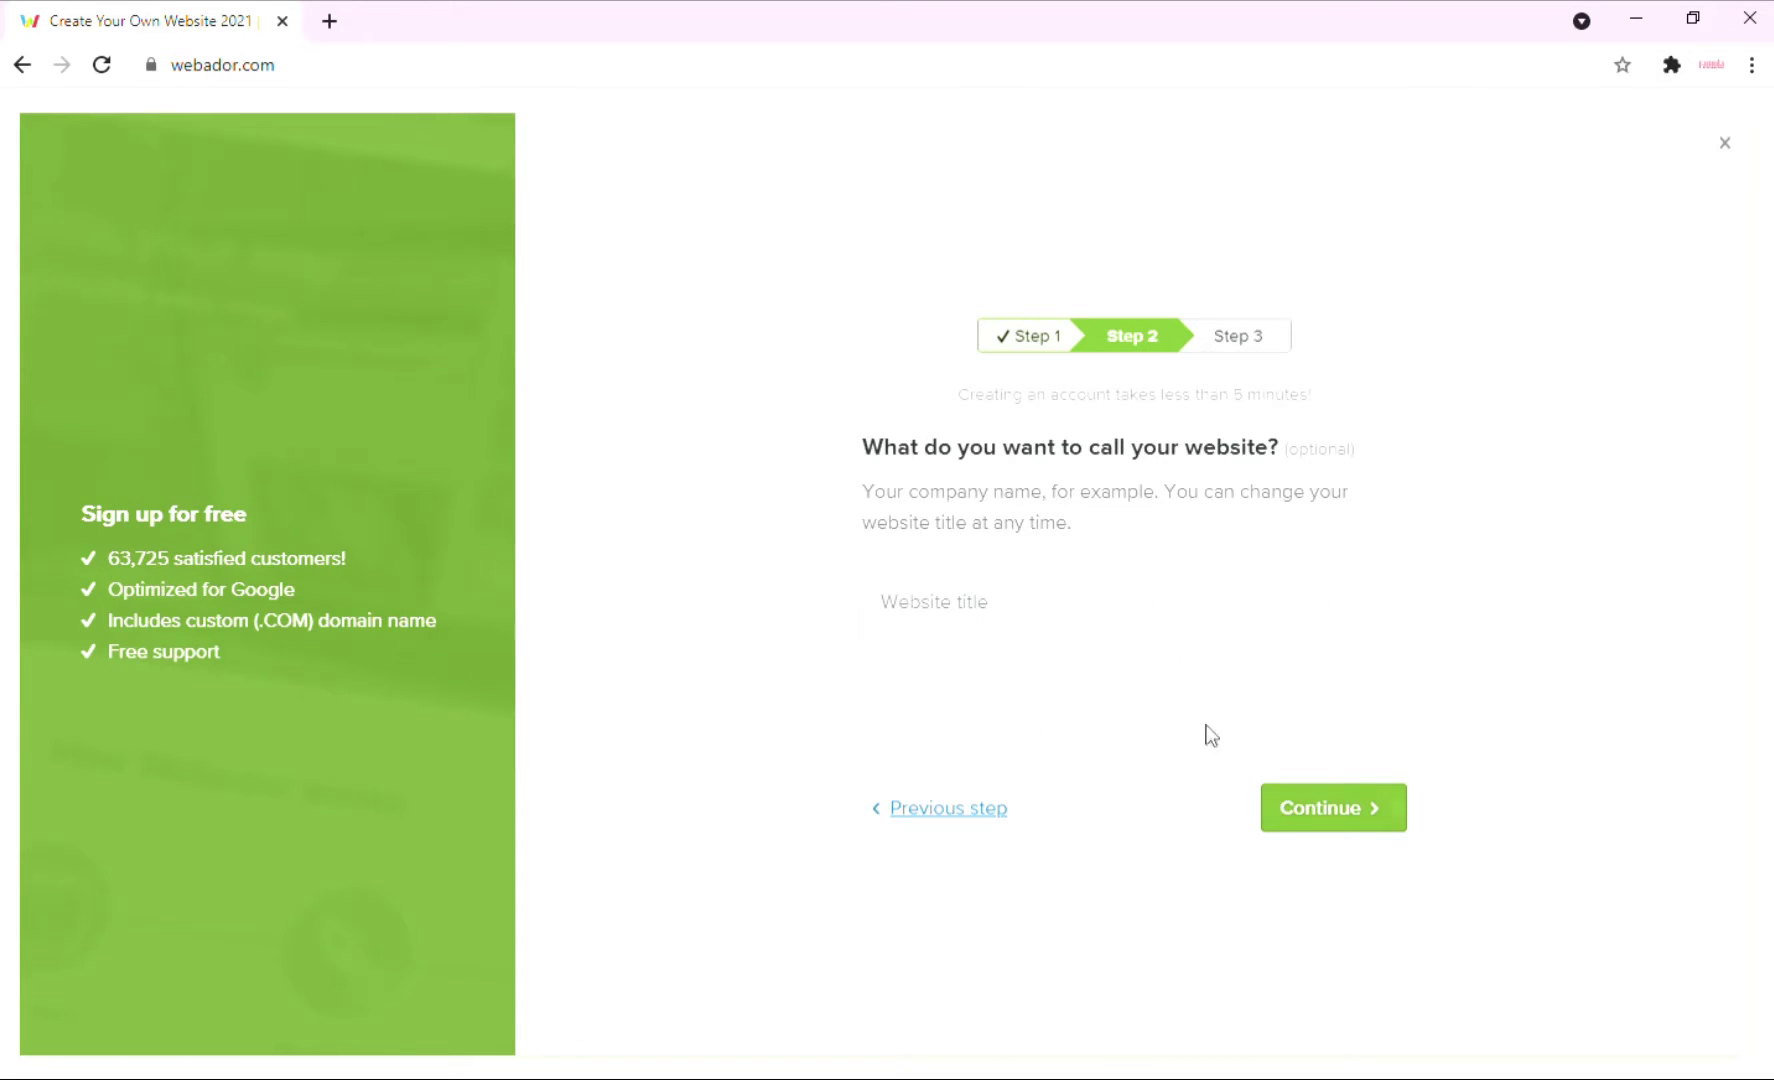
{"action": "left_click", "coordinate": [1098, 619]}
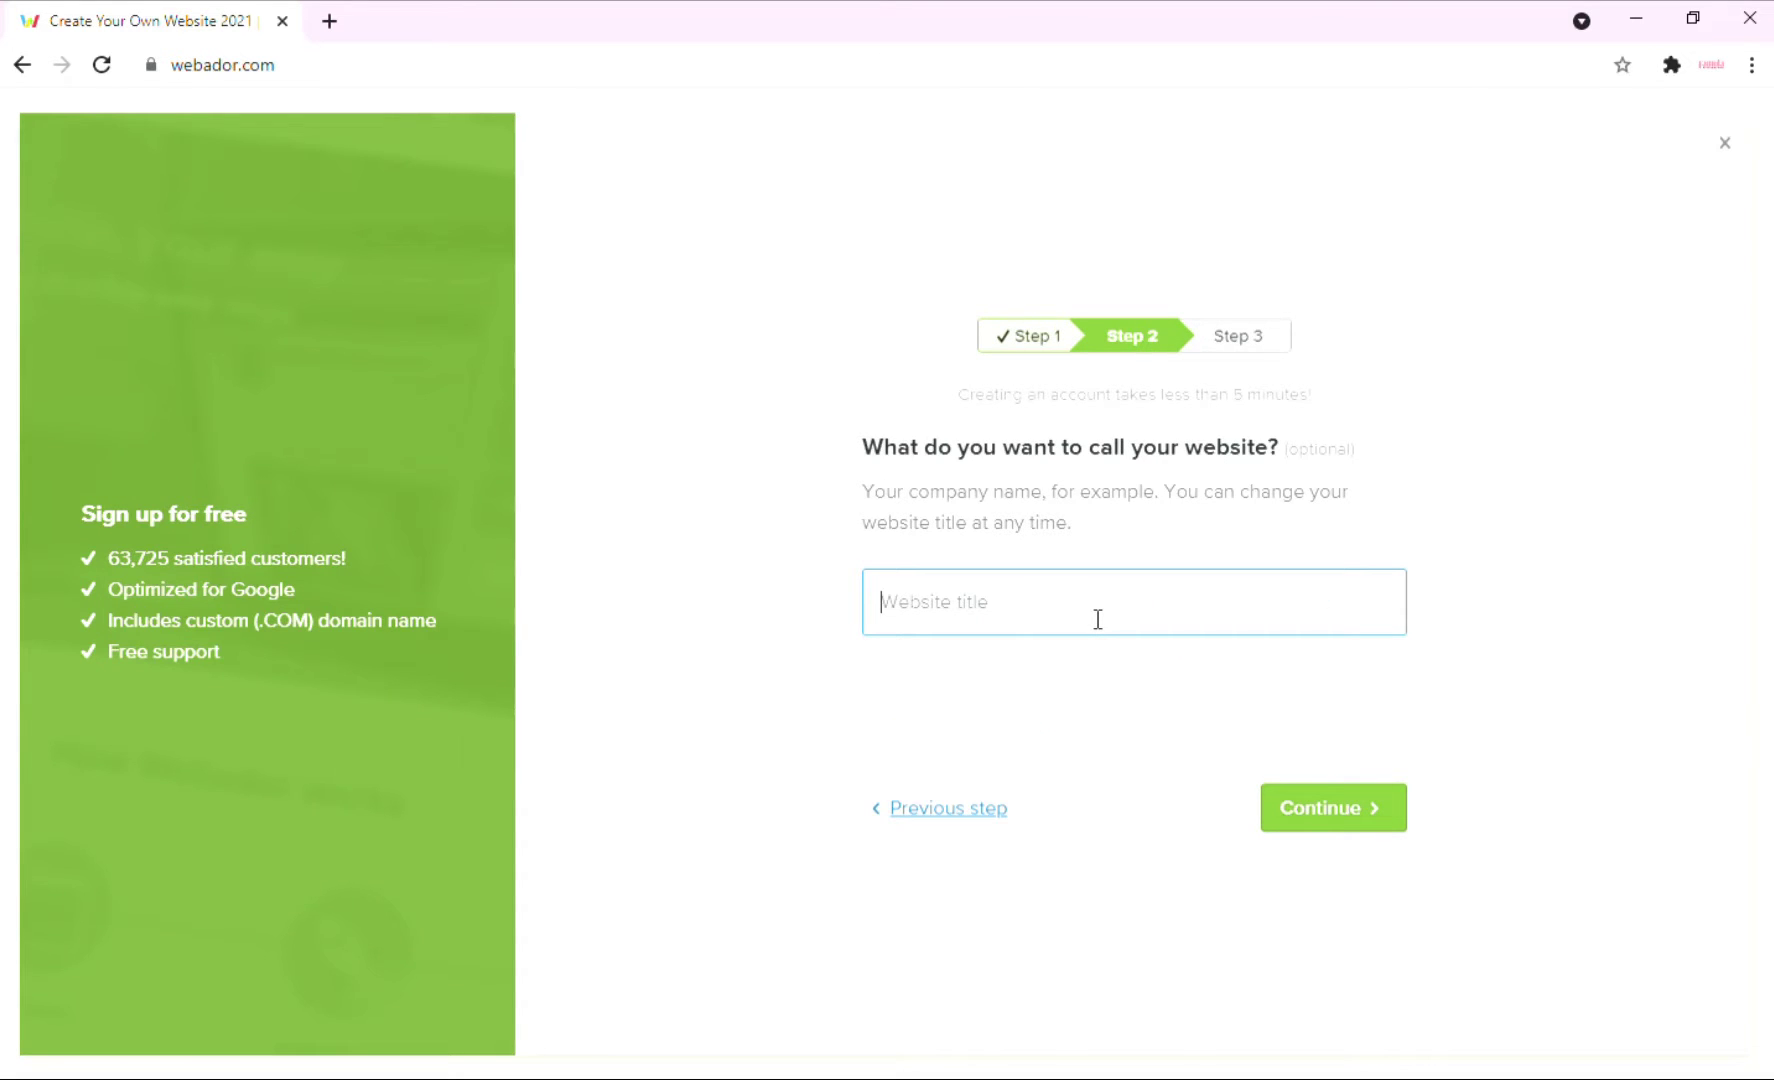
{"action": "type", "text": "FAMULA"}
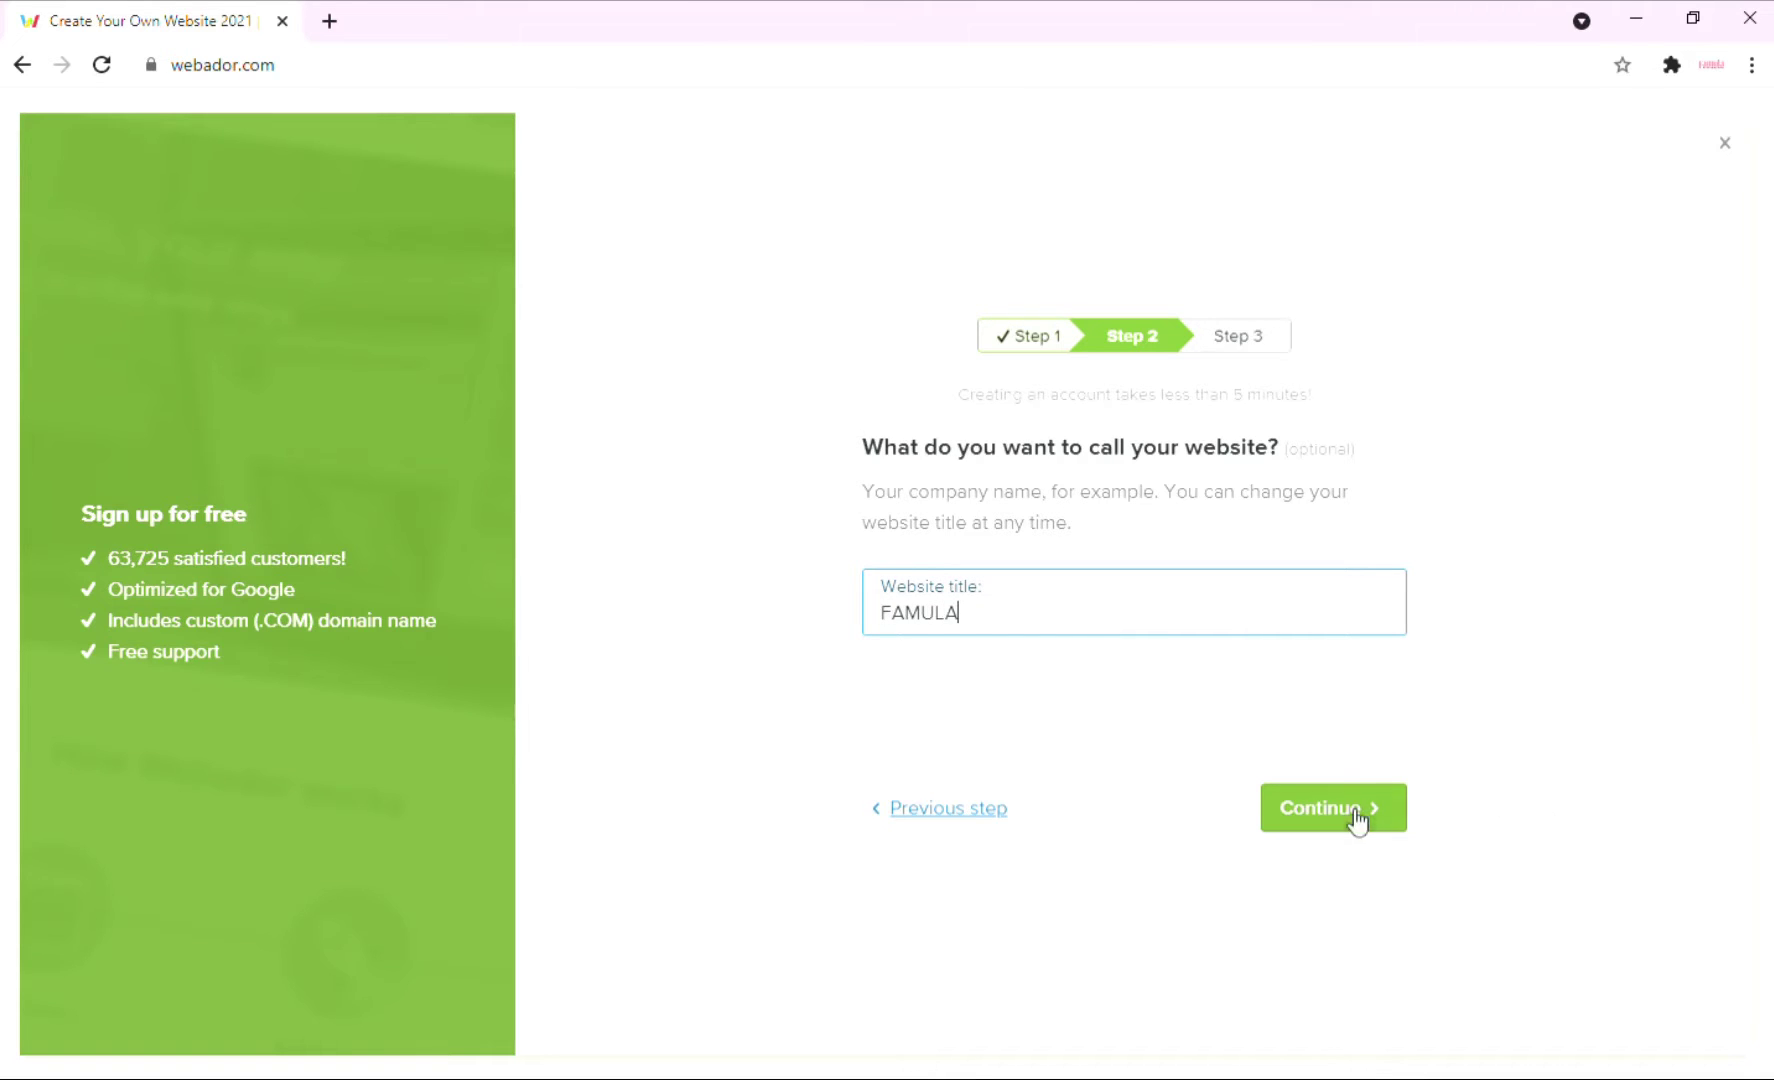
{"action": "left_click", "coordinate": [1350, 815]}
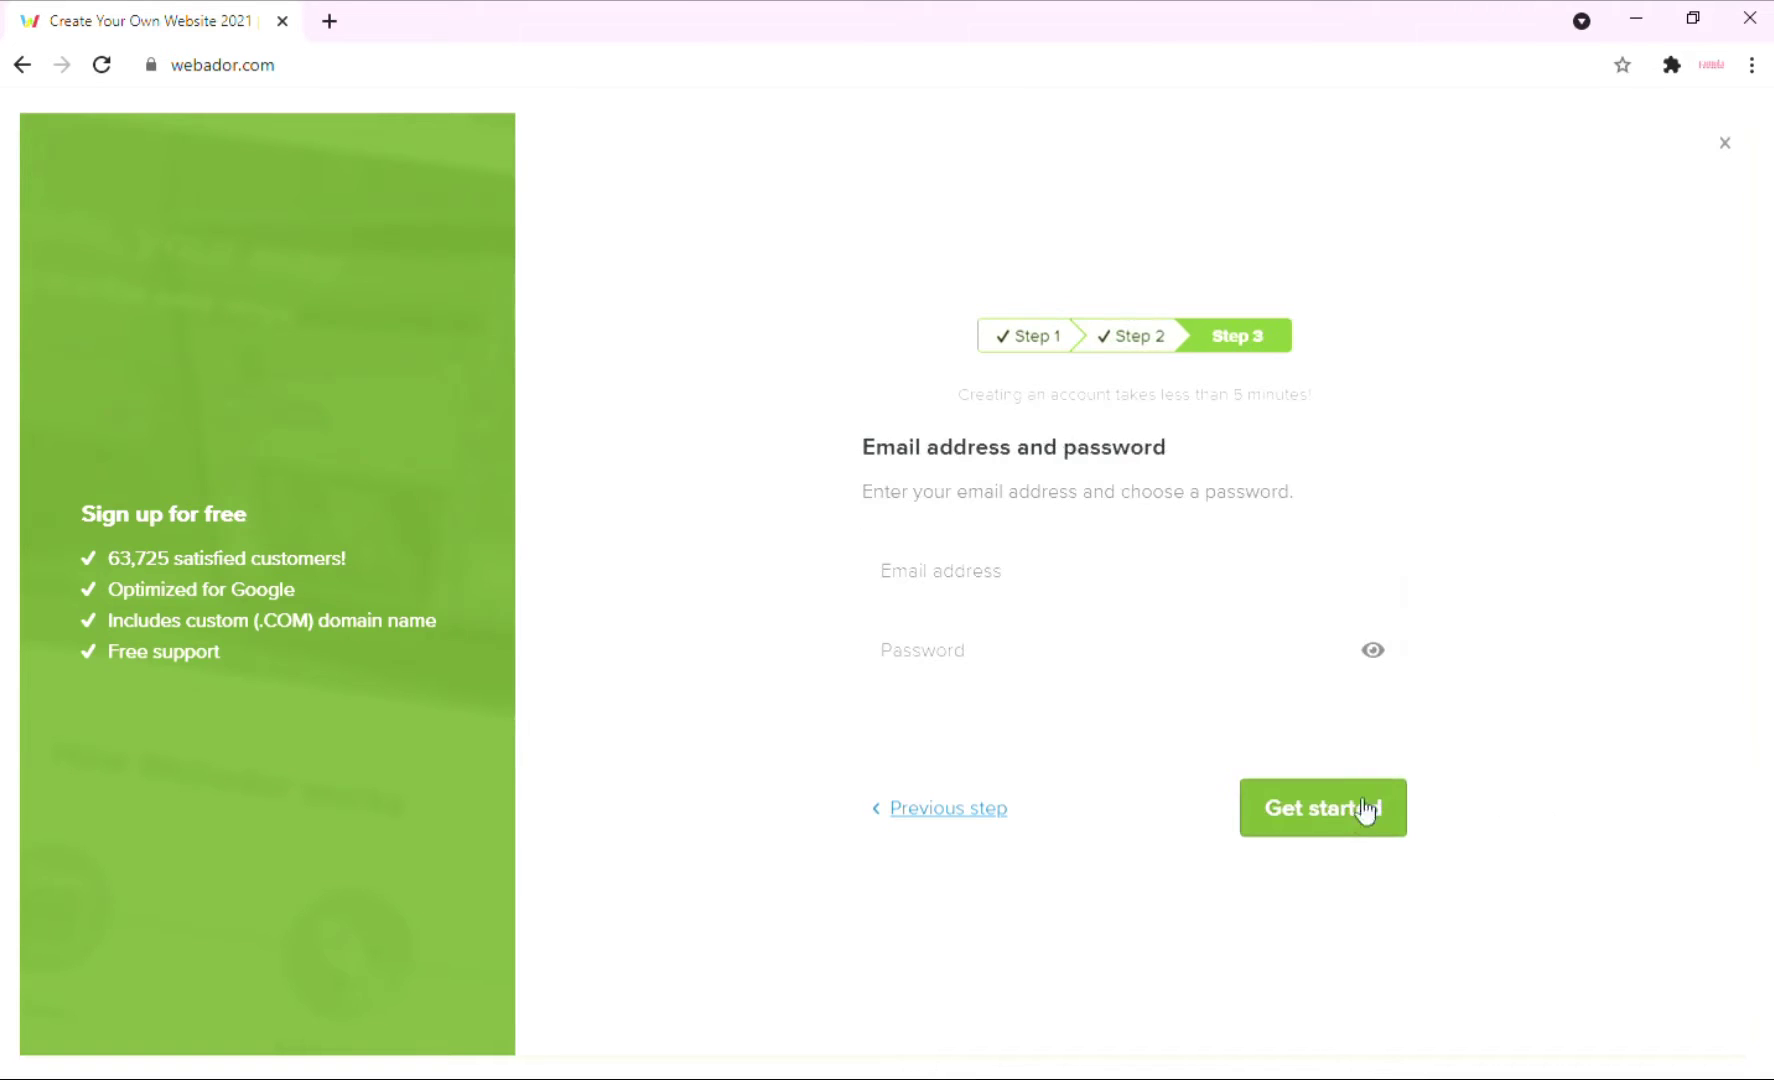
Create the Webador account with the account e-mail address and password.
{"action": "left_click", "coordinate": [1186, 578]}
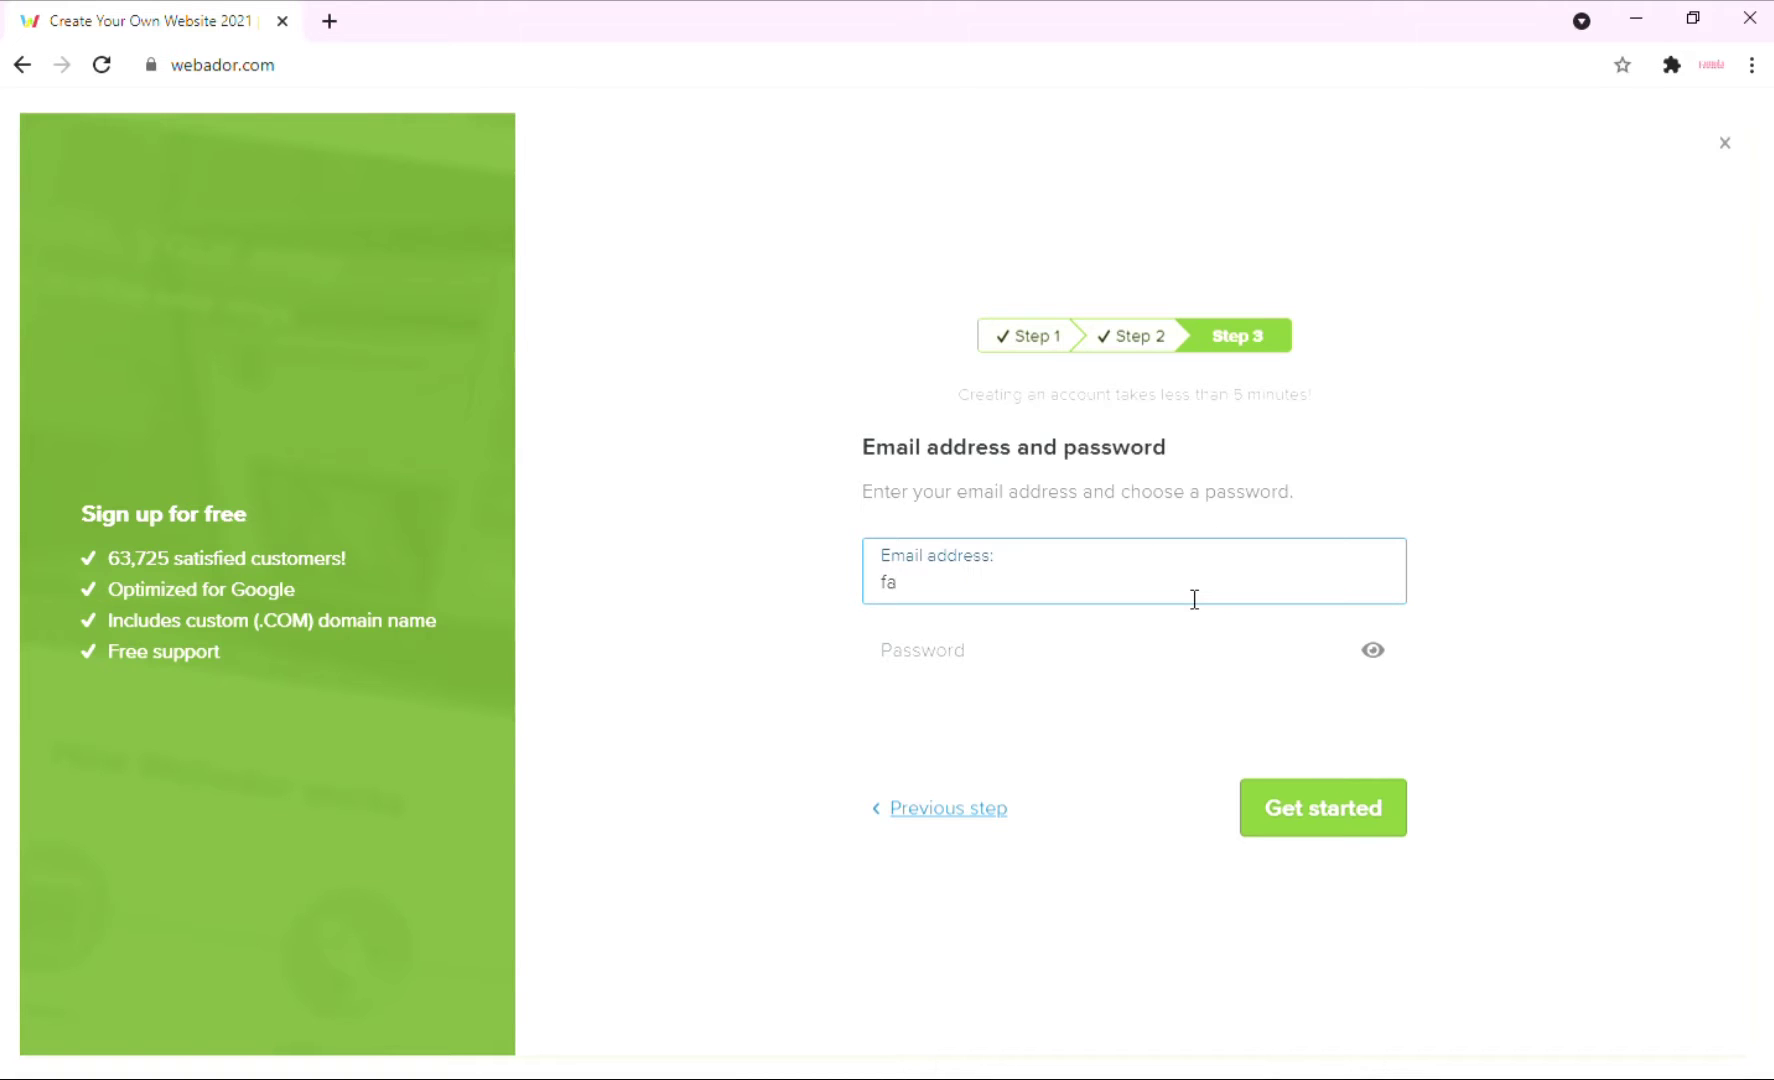
{"action": "key", "text": "Tab"}
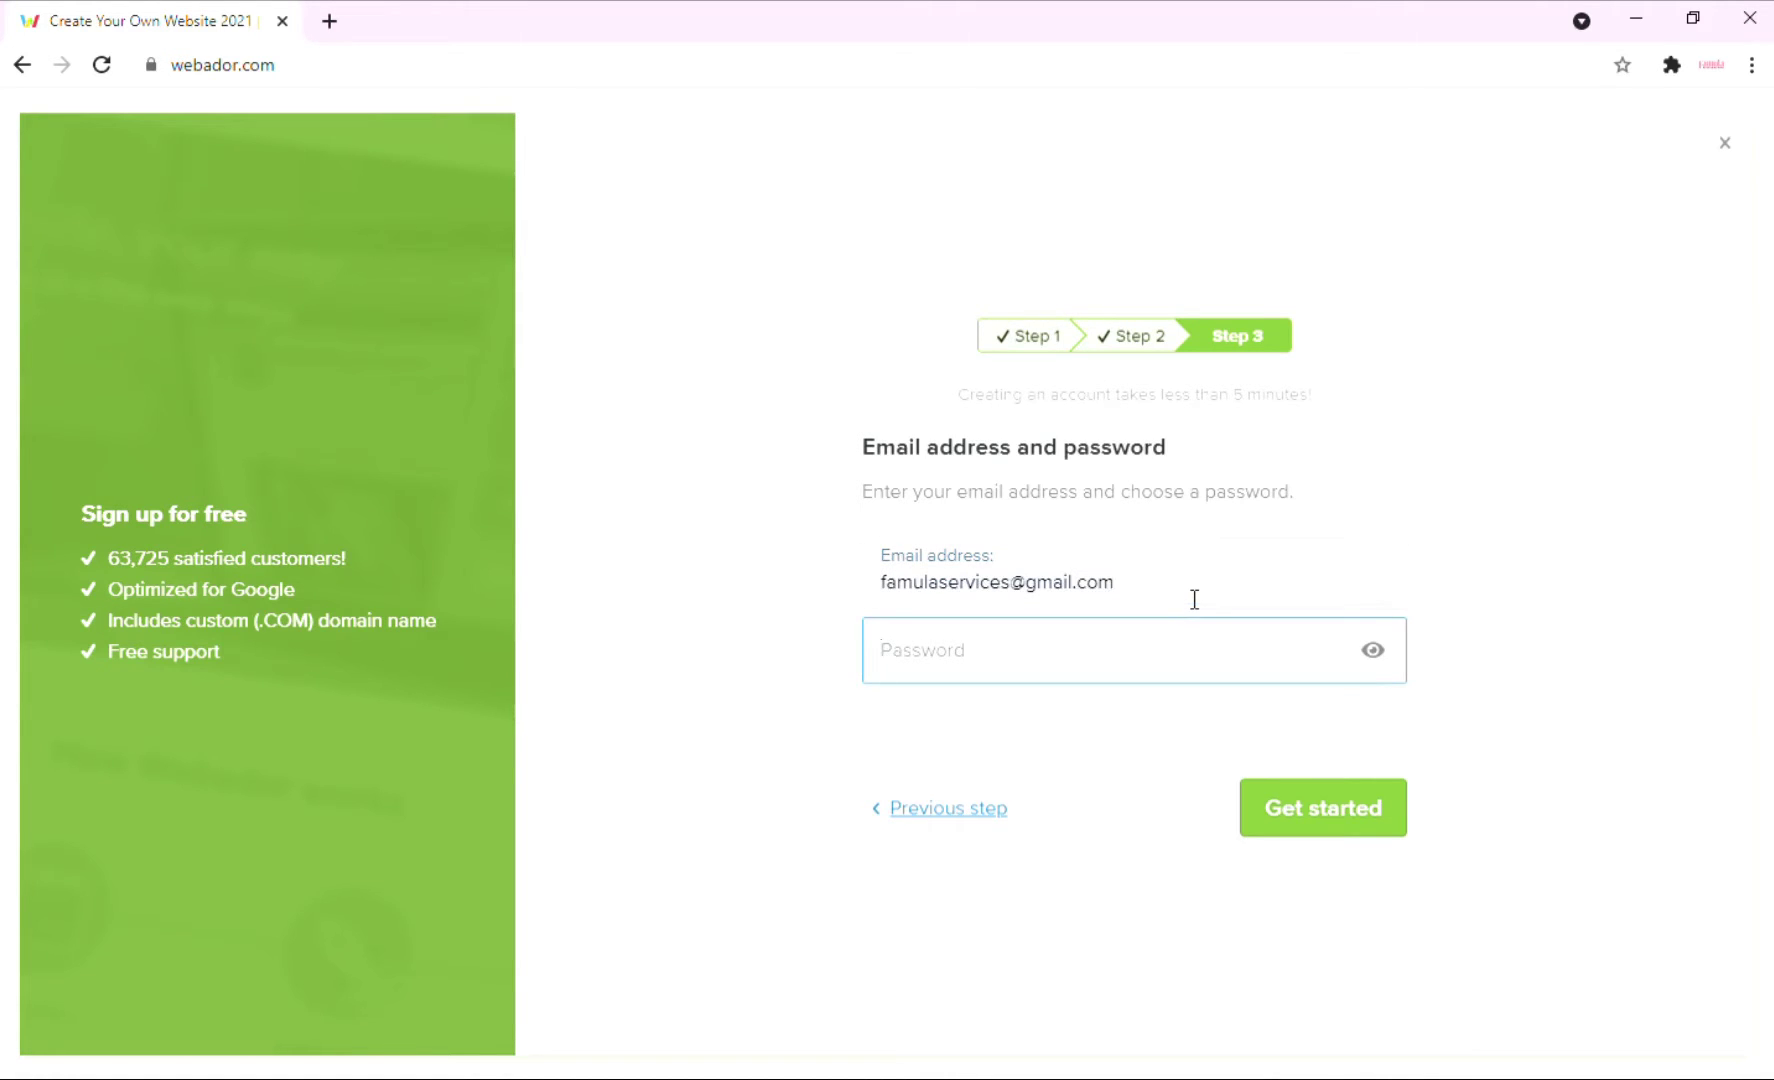
{"action": "type", "text": "********"}
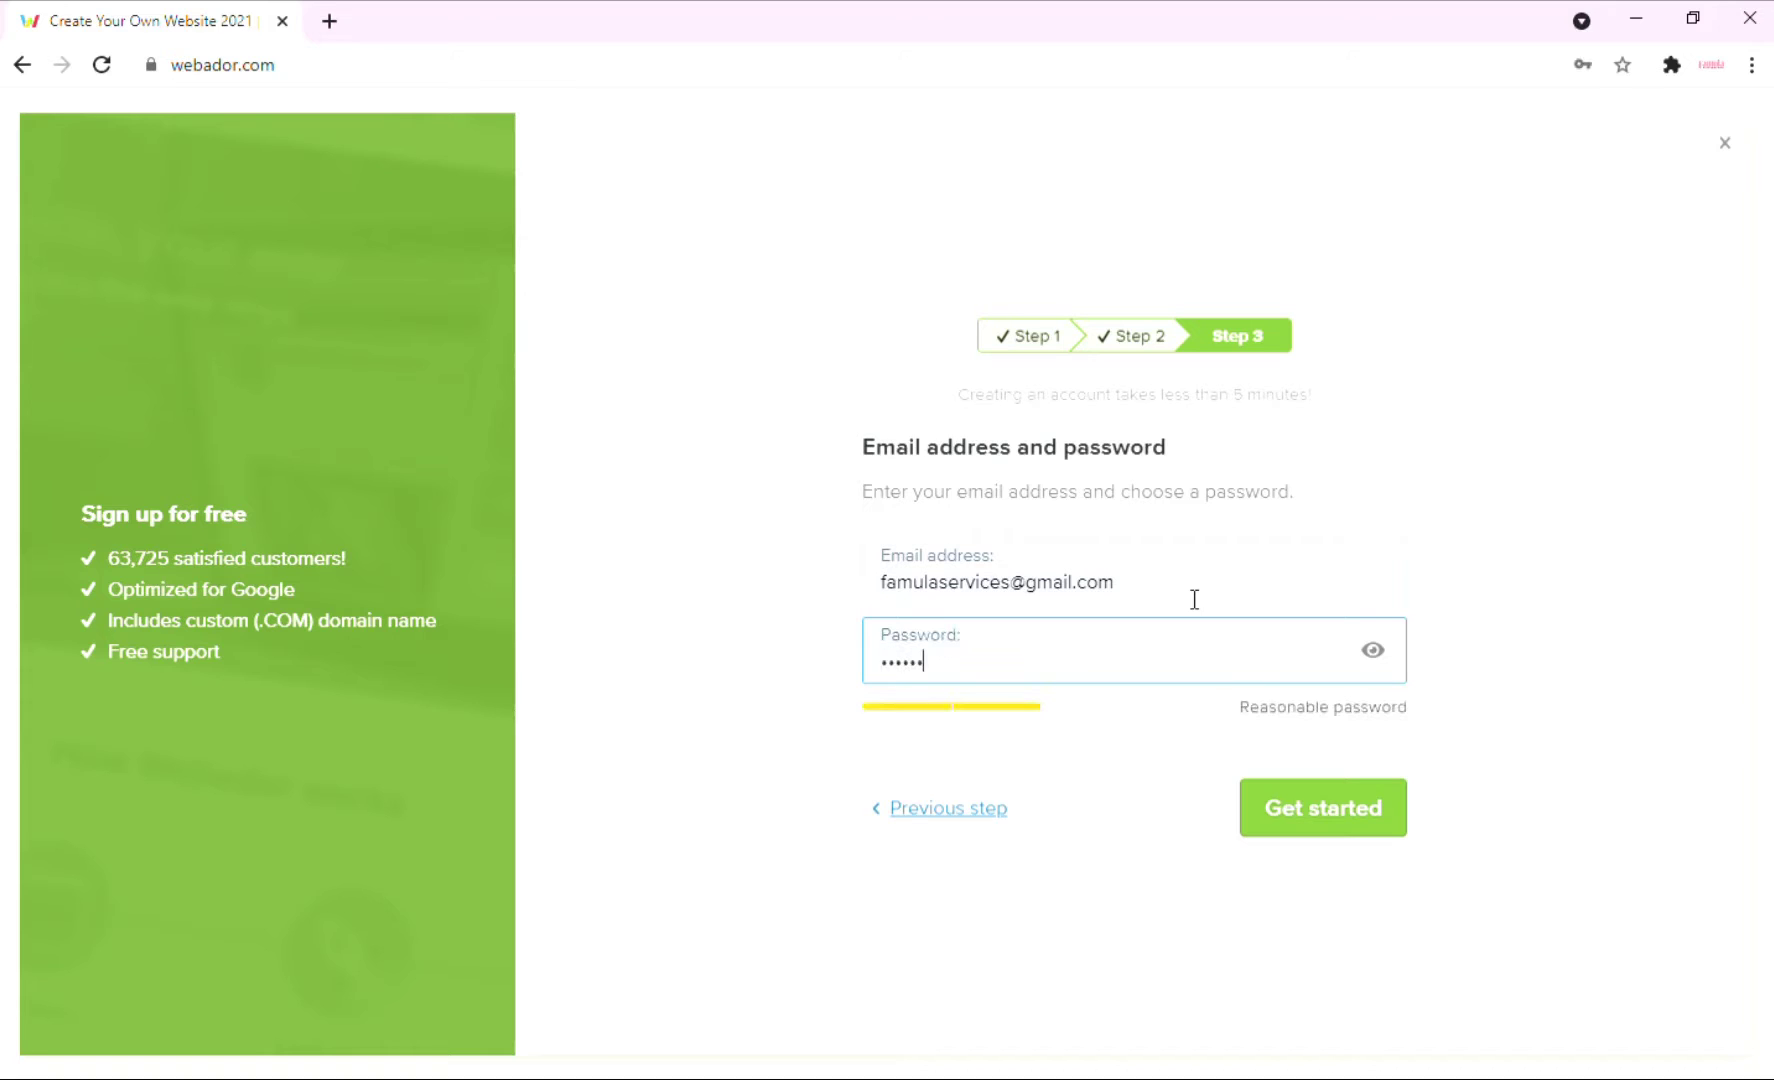
{"action": "left_click", "coordinate": [1314, 828]}
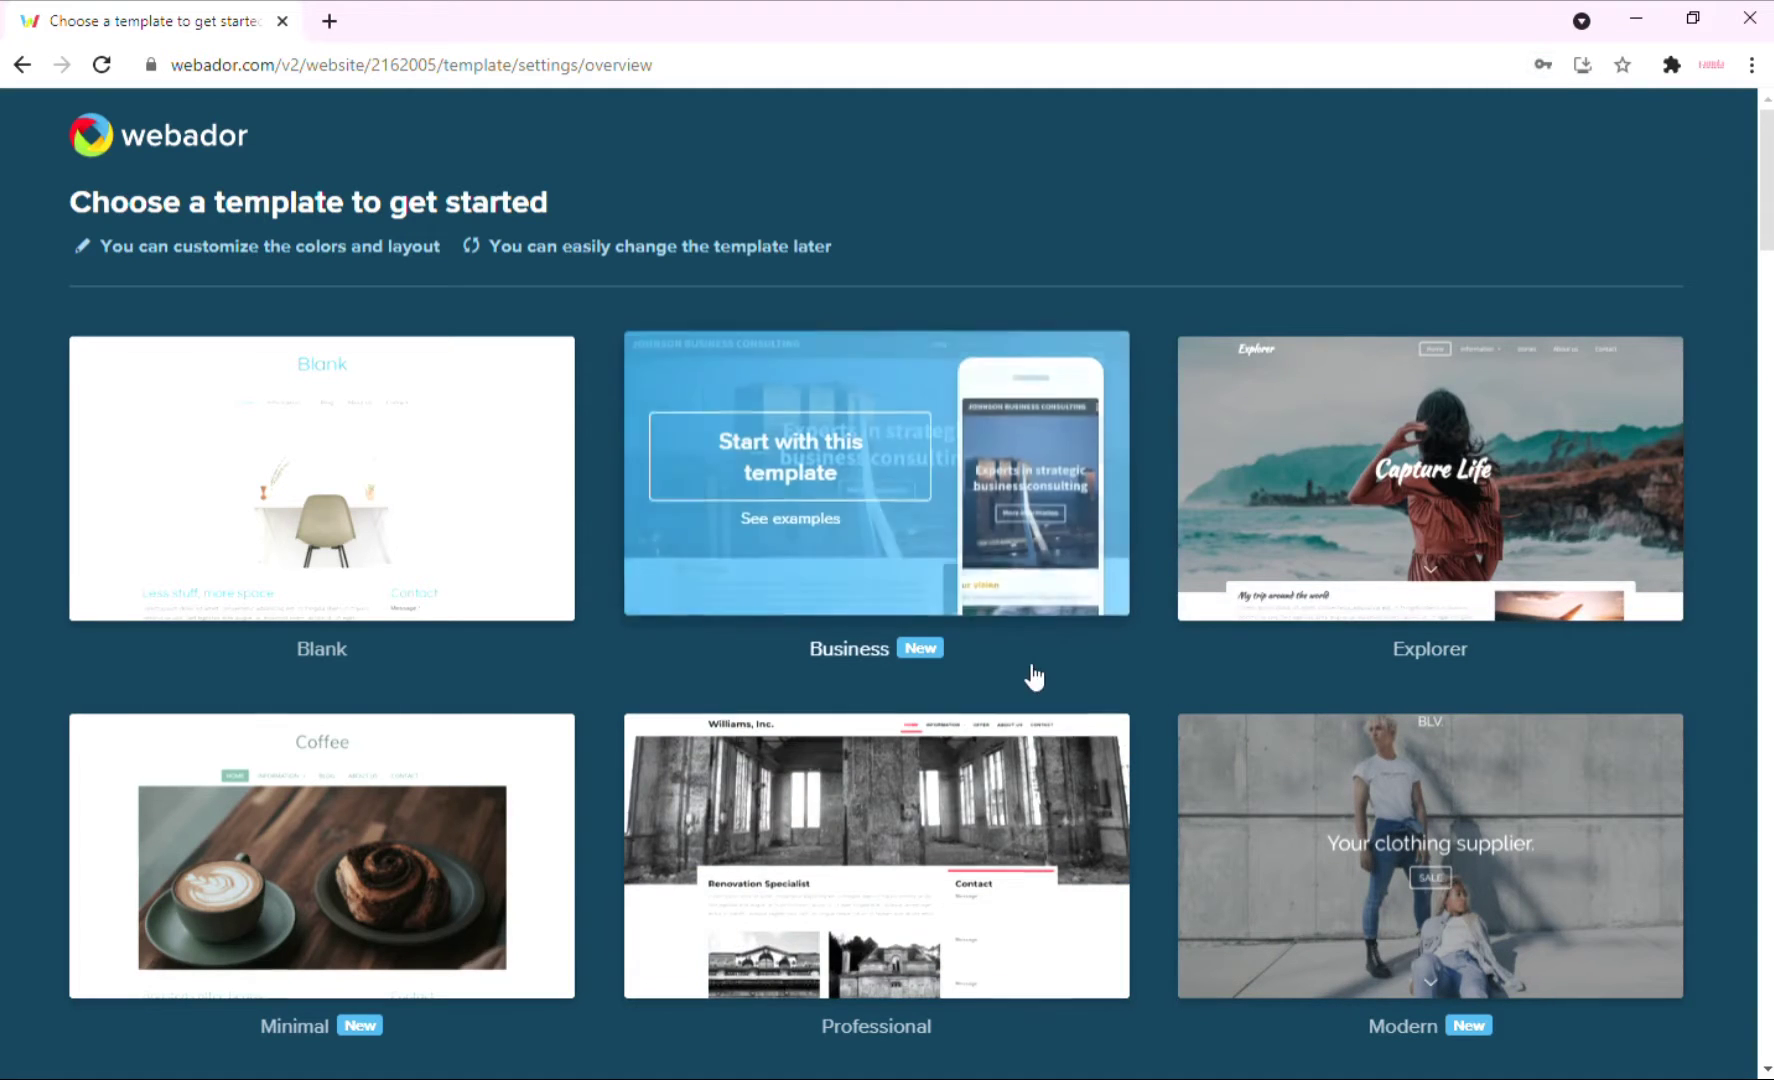
Choose the Professional template from the template gallery.
{"action": "mouse_move", "coordinate": [253, 548]}
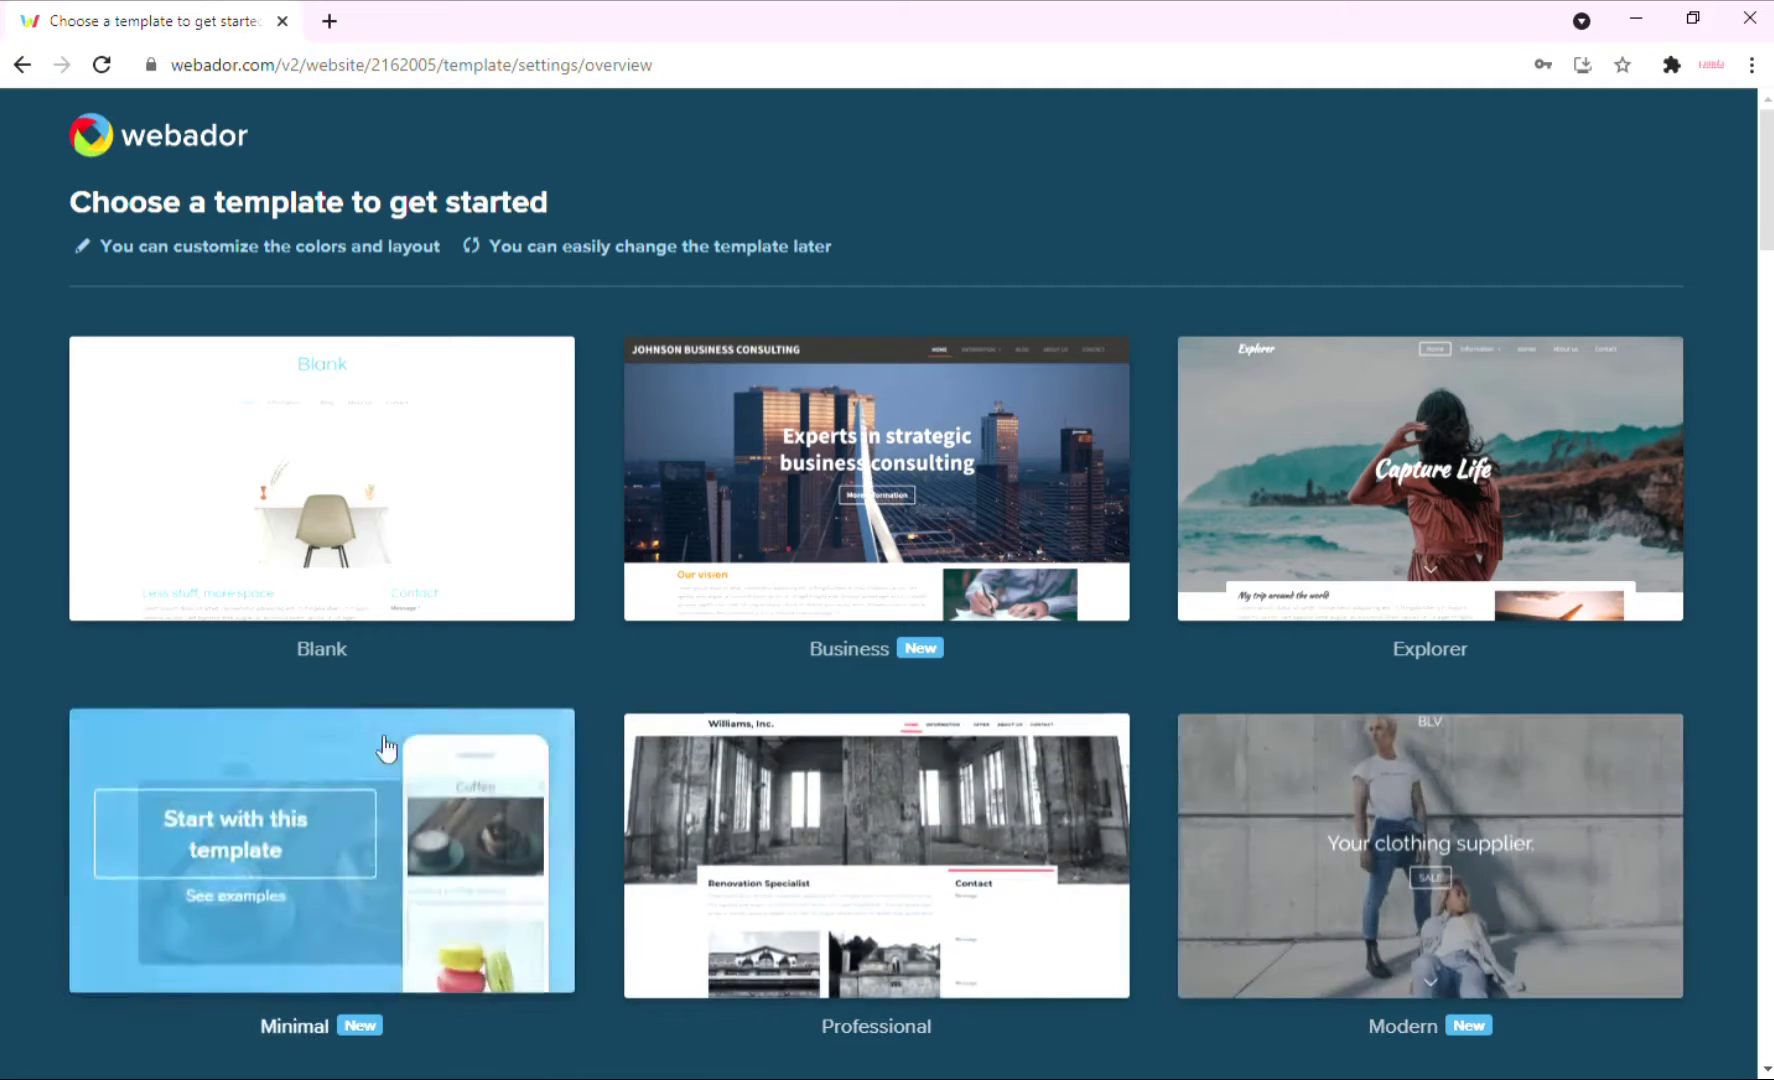
{"action": "mouse_move", "coordinate": [1349, 549]}
{"action": "scroll", "coordinate": [1349, 549], "scroll_direction": "down", "scroll_amount": 3}
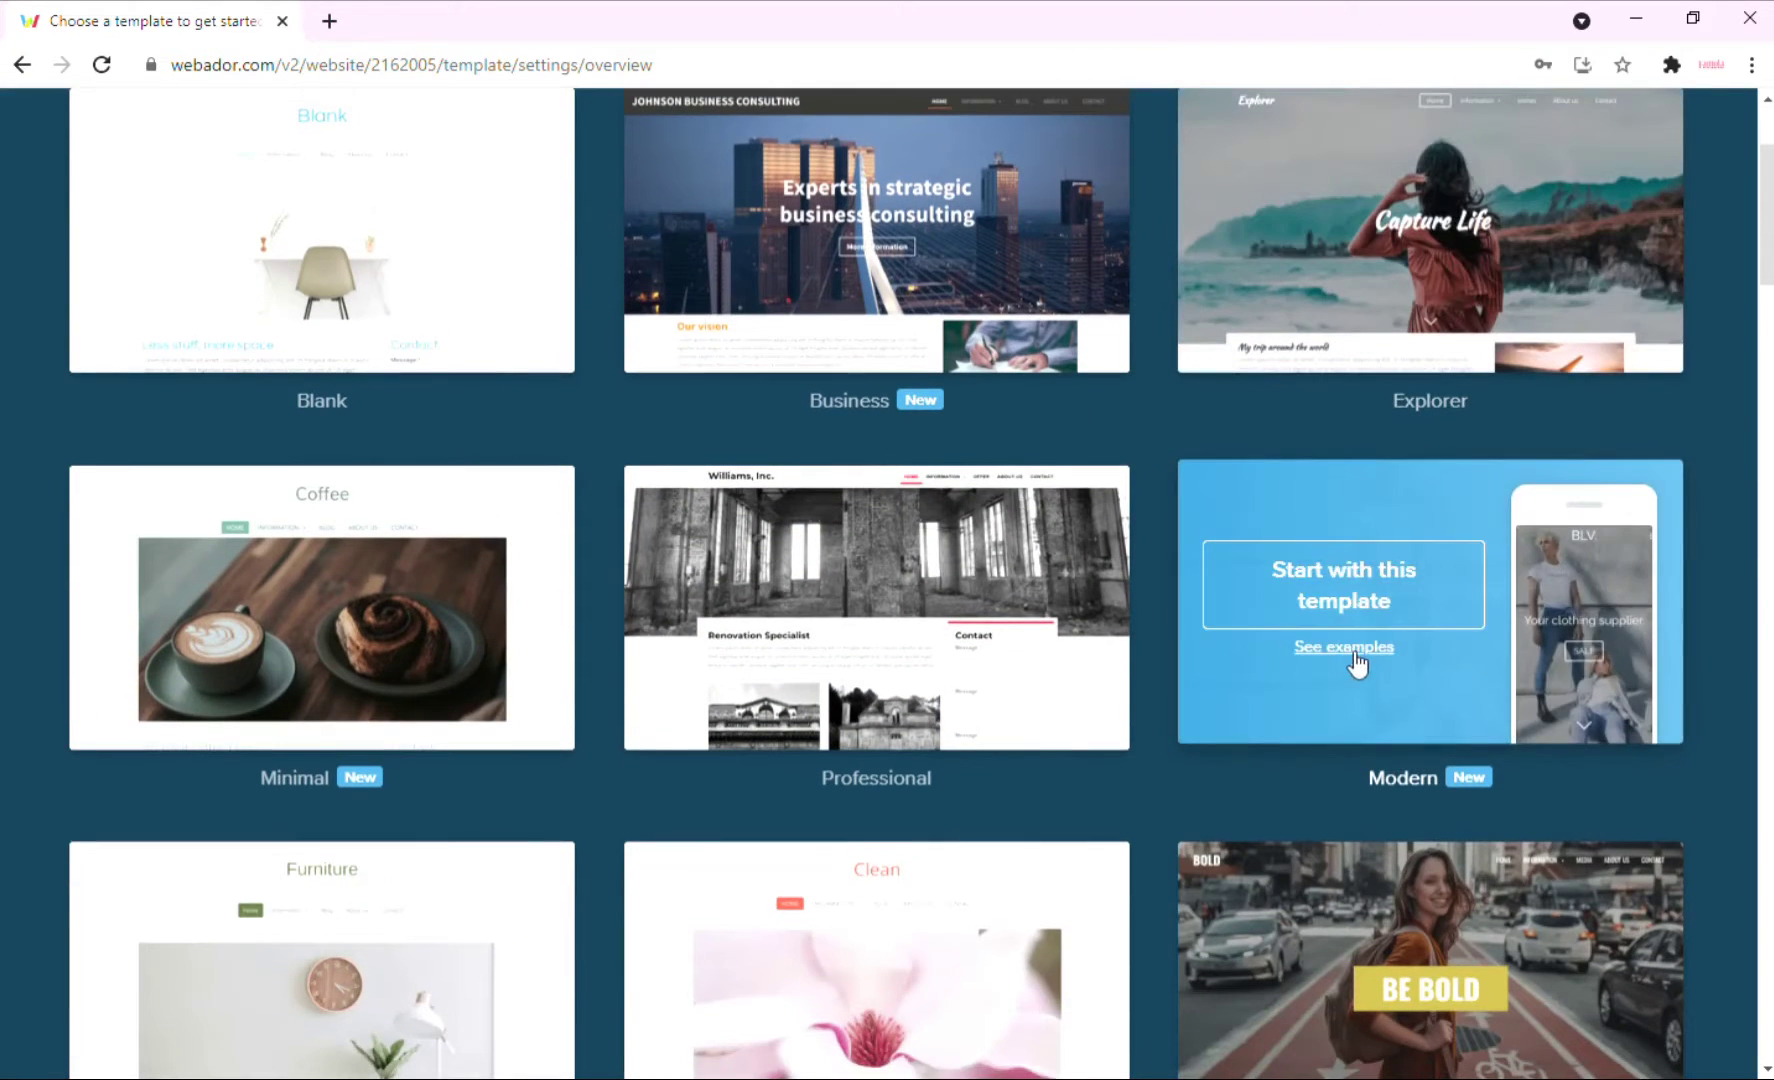
{"action": "mouse_move", "coordinate": [988, 697]}
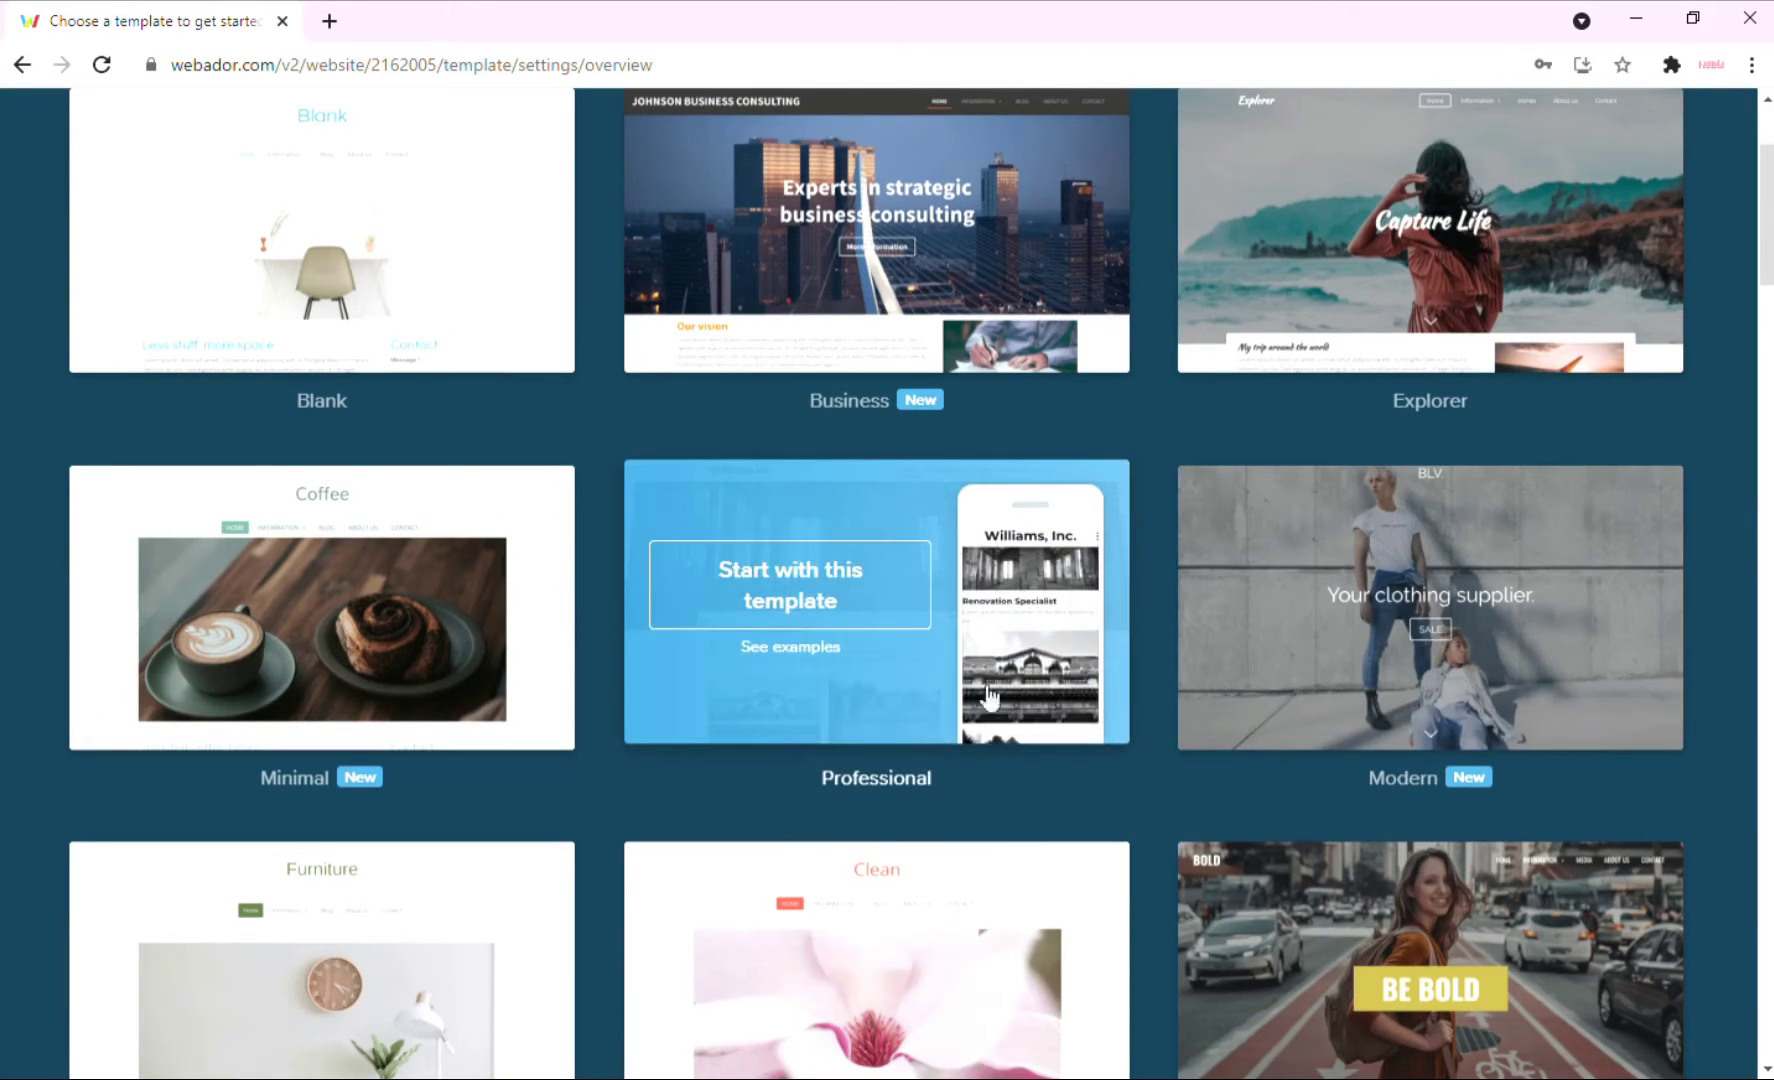
{"action": "left_click", "coordinate": [876, 606]}
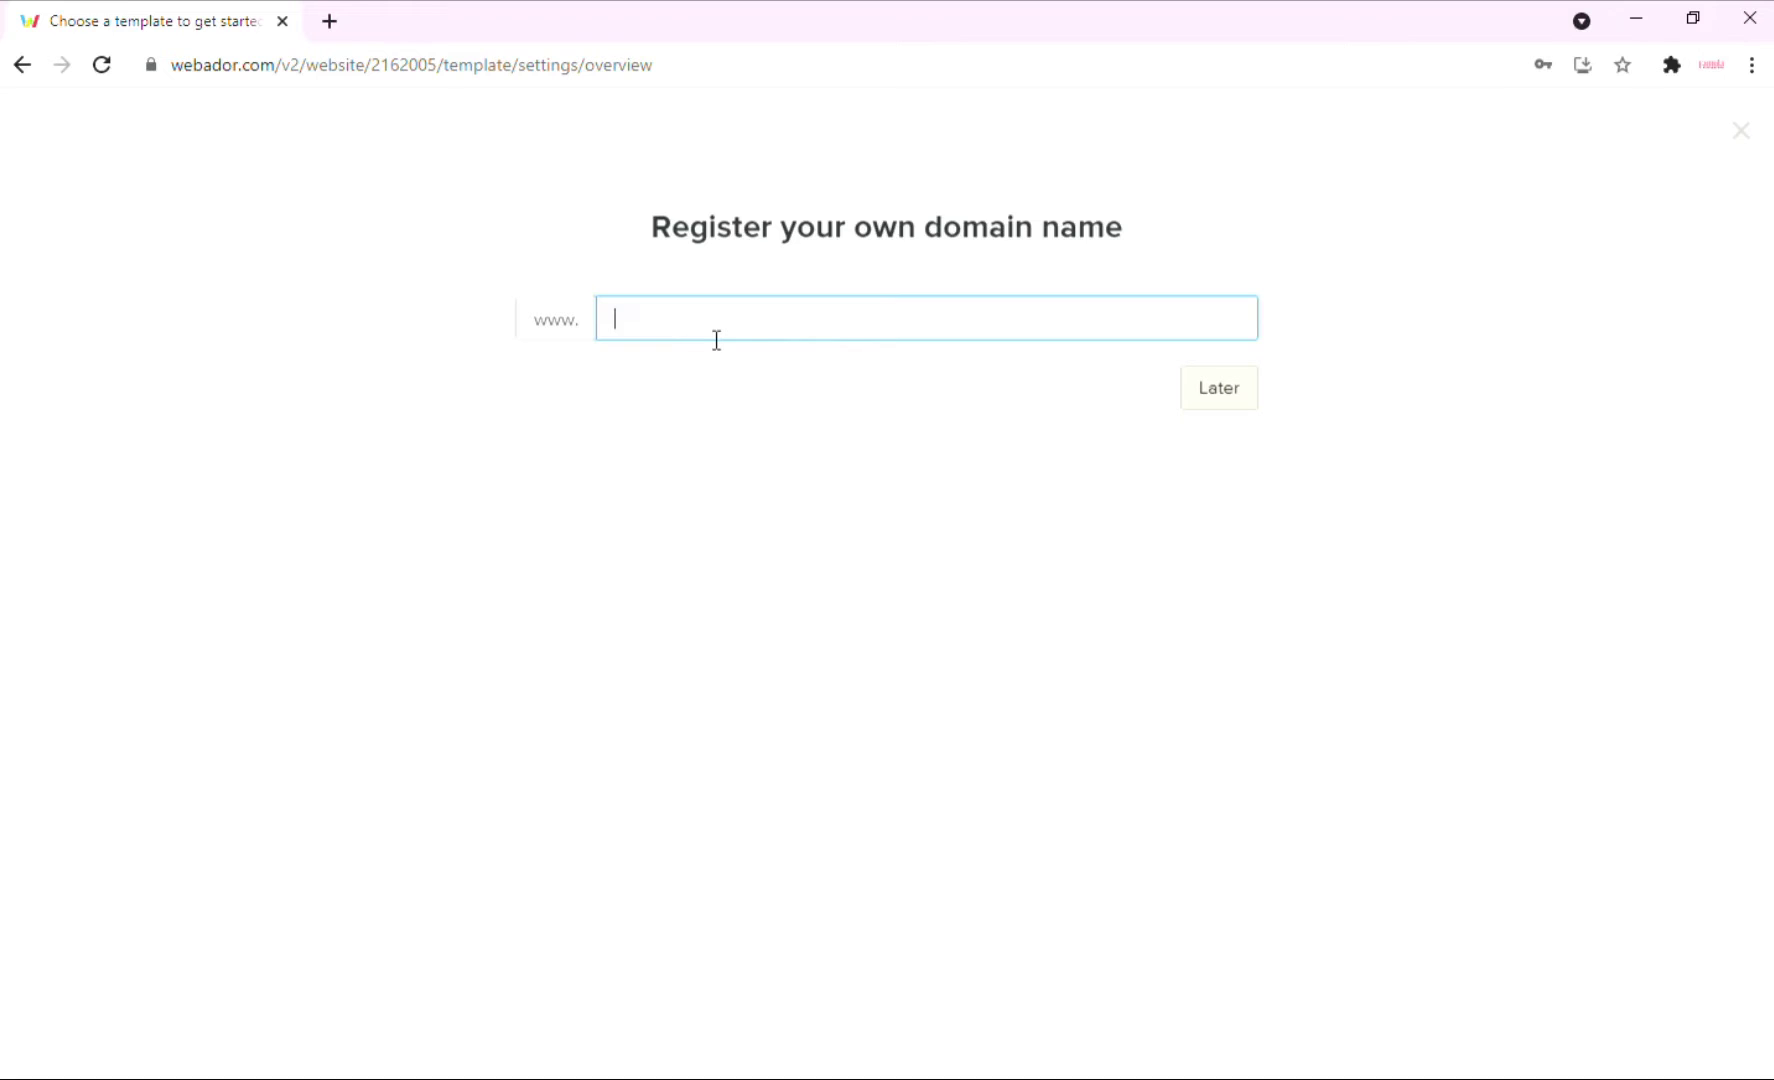
Claim the free famula.webador.com sub-domain and select the Free plan.
{"action": "type", "text": "famula"}
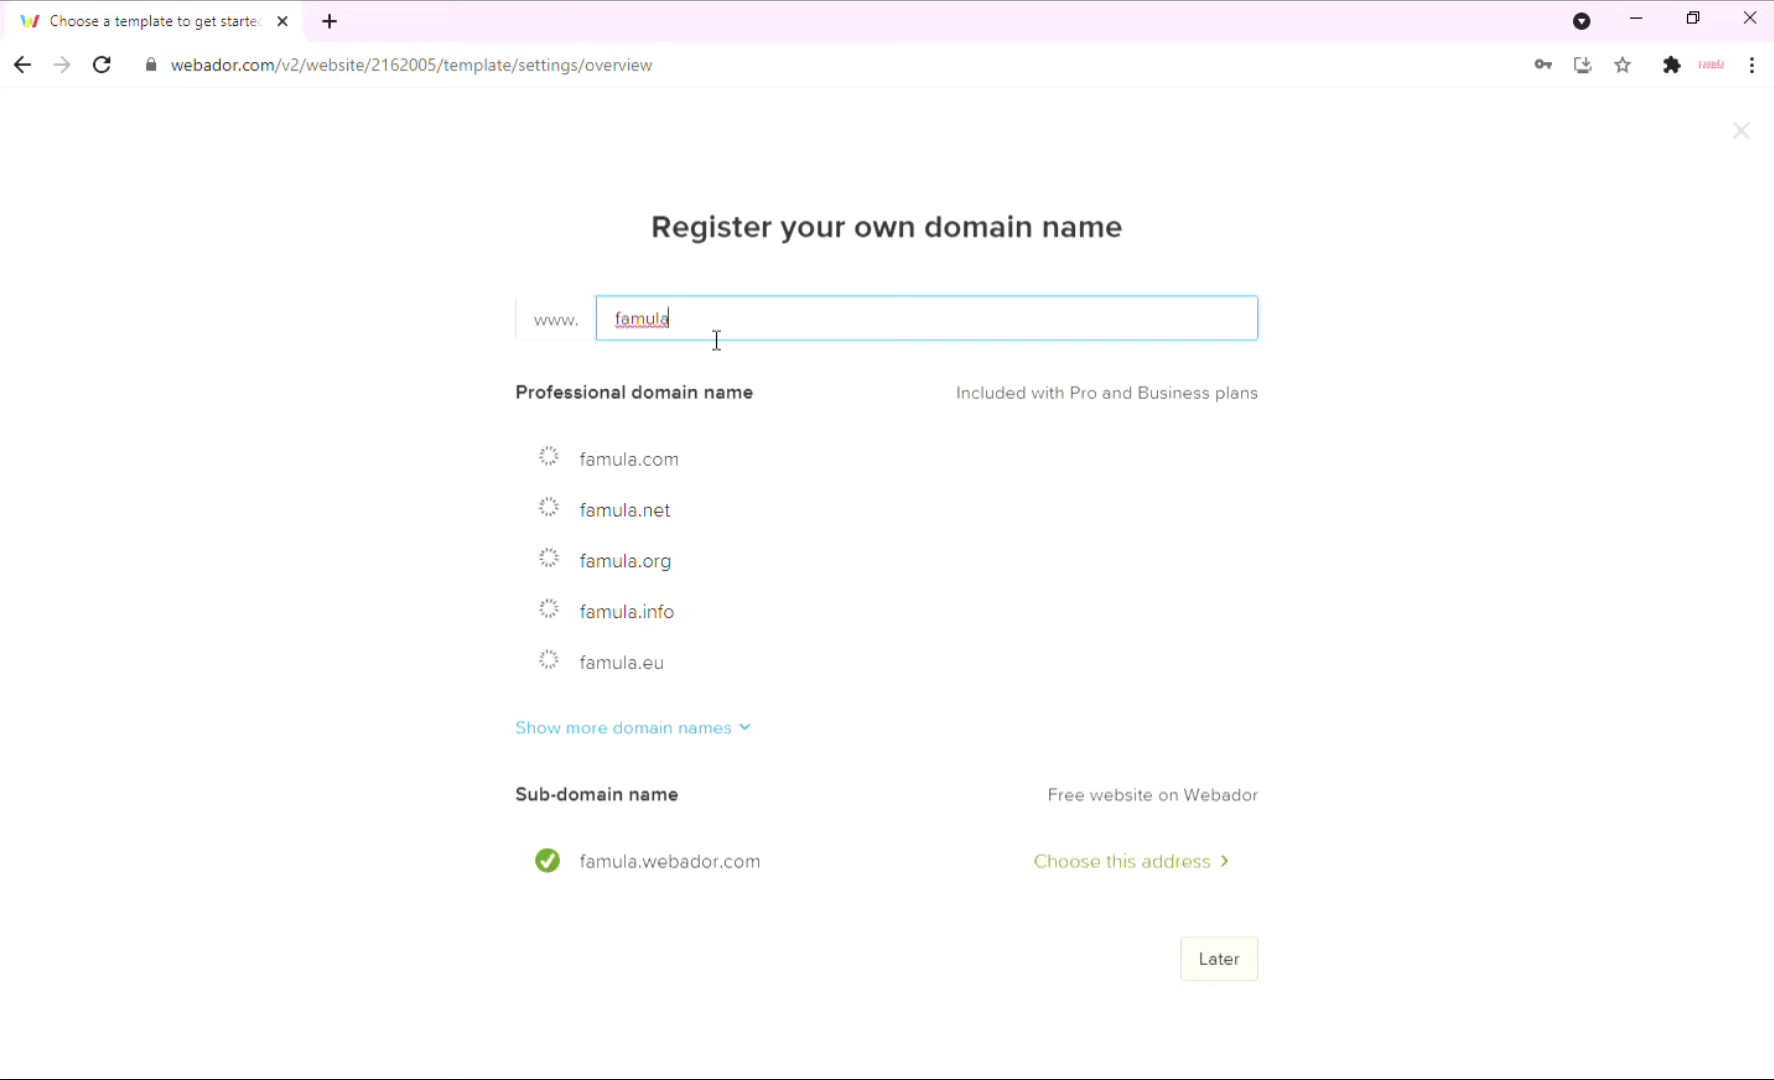
{"action": "left_click", "coordinate": [408, 396]}
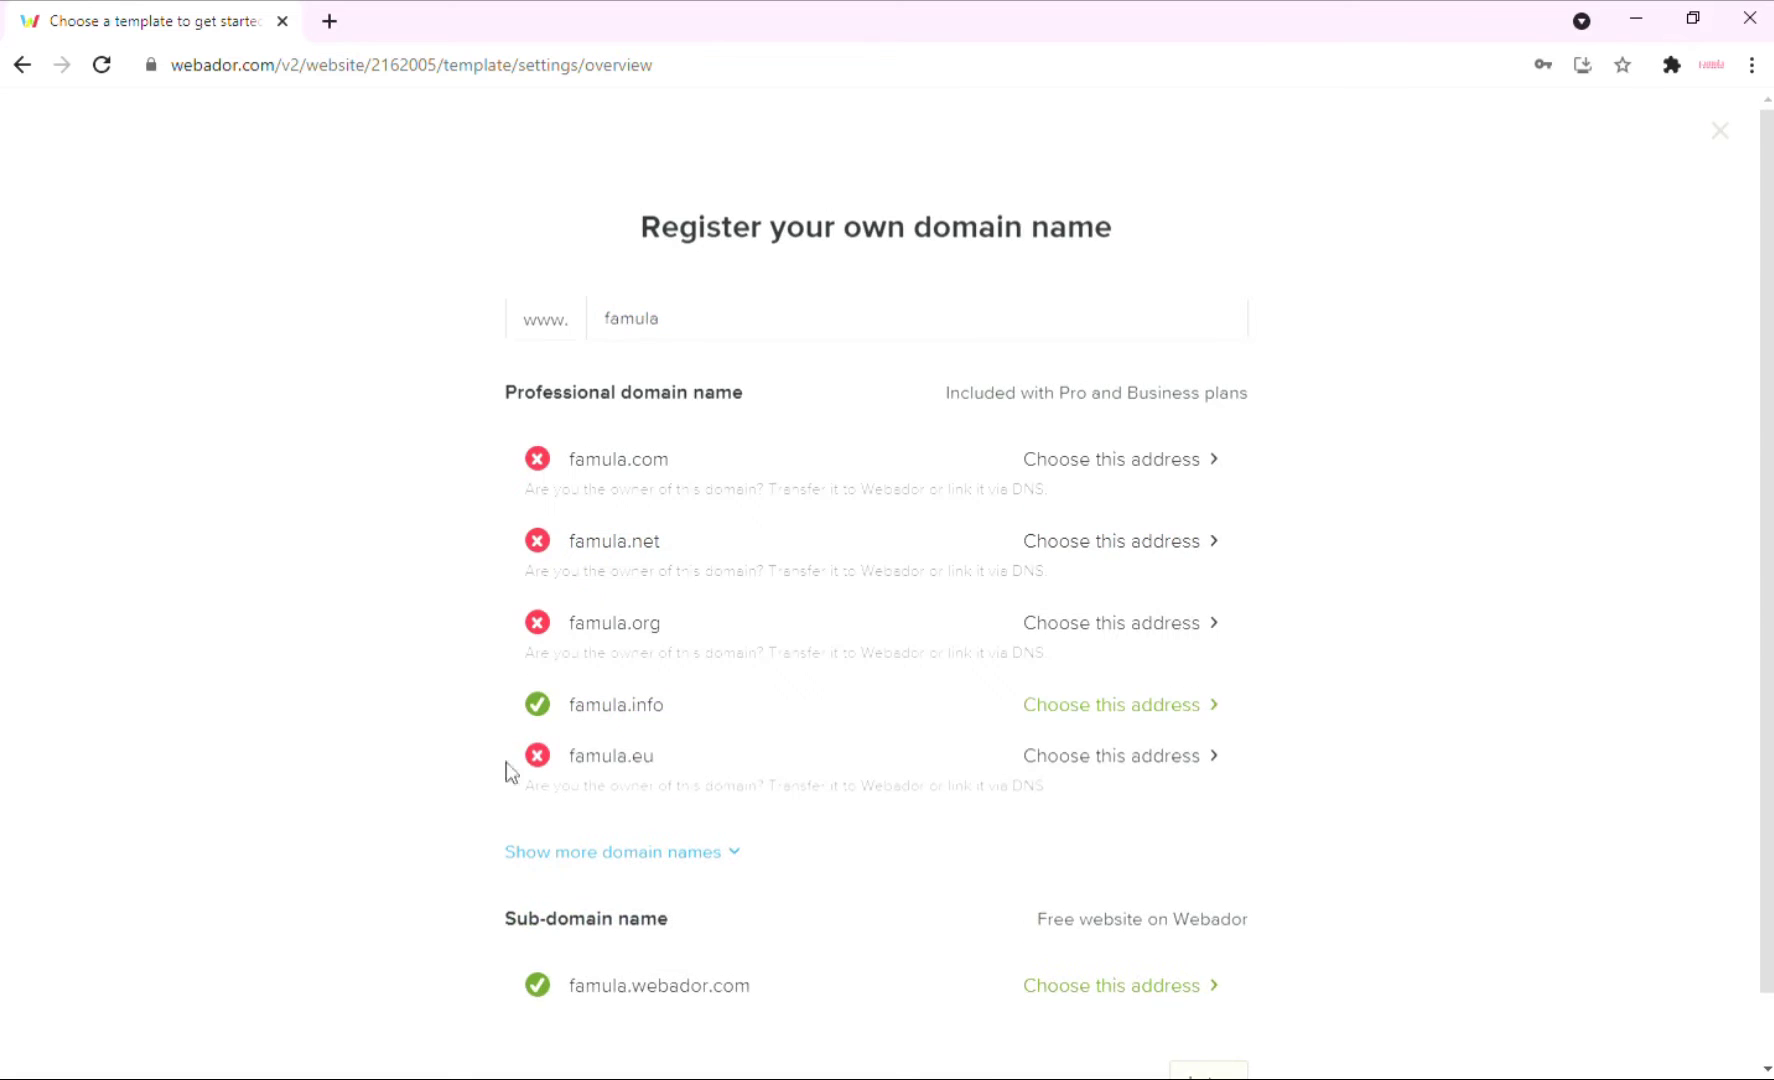
{"action": "scroll", "coordinate": [507, 772], "scroll_direction": "down", "scroll_amount": 1}
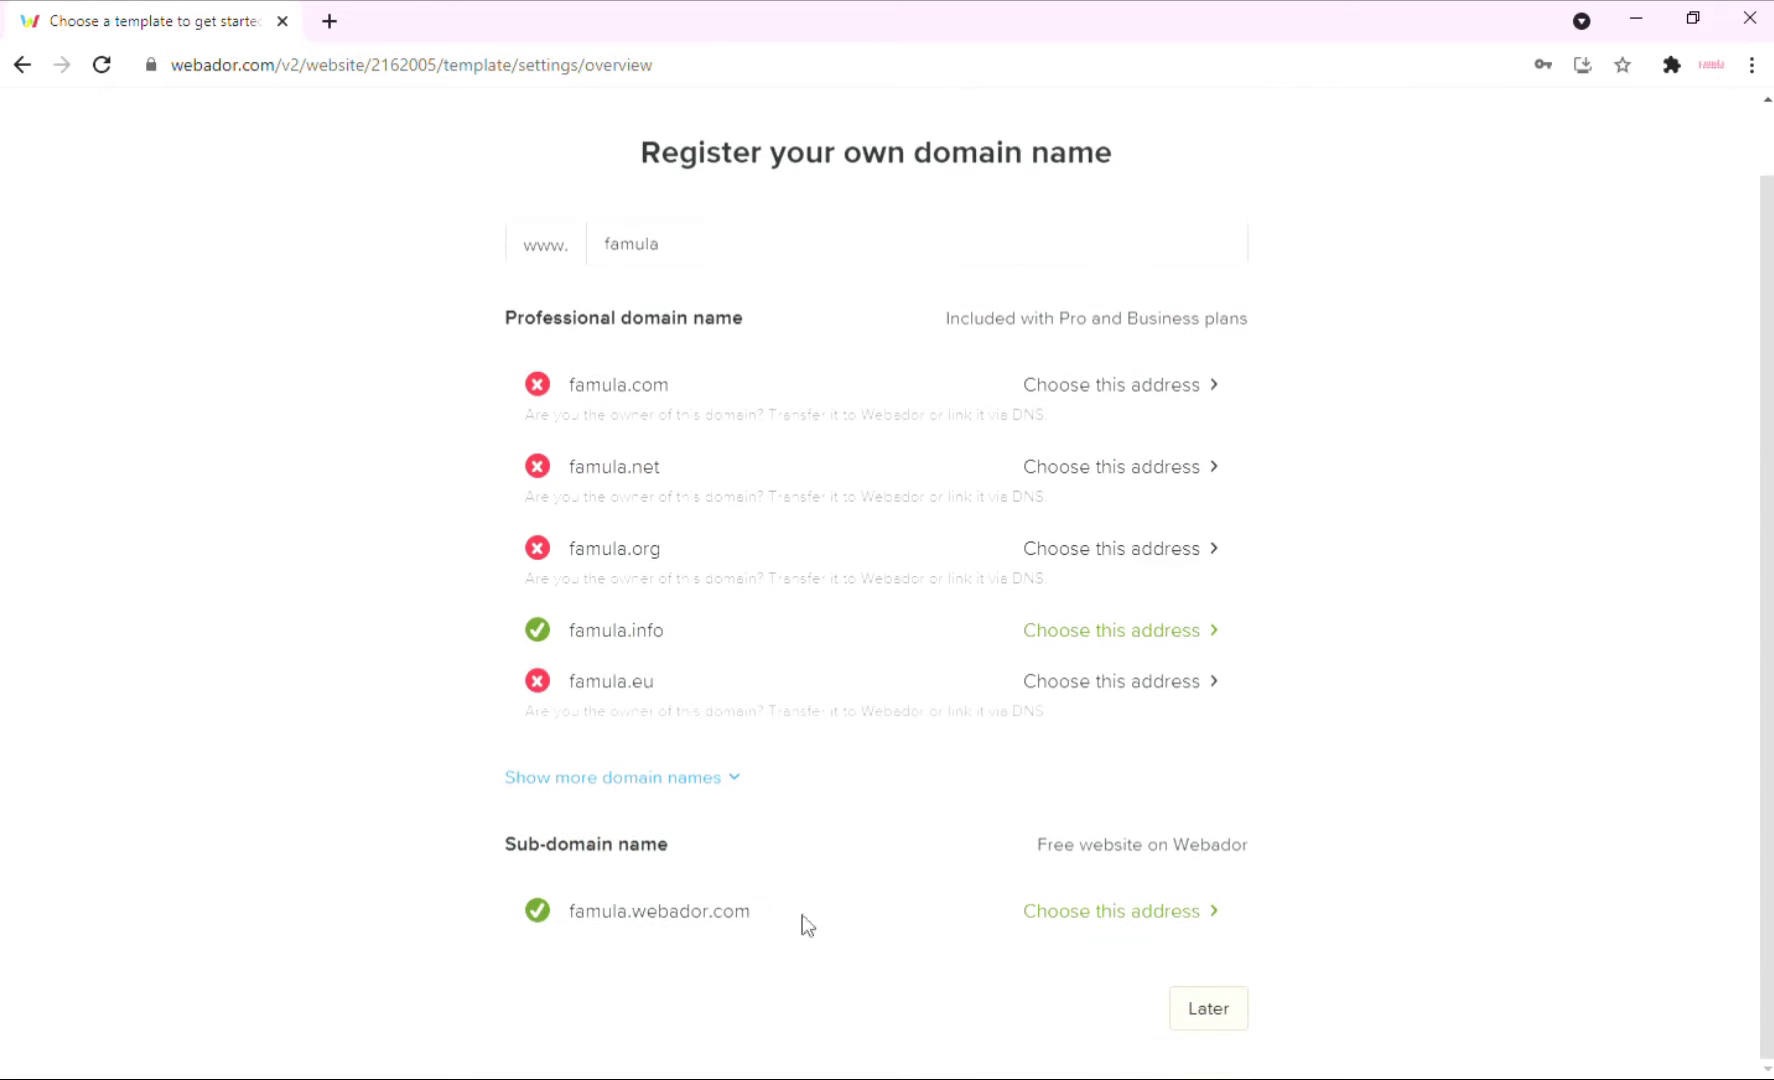
{"action": "left_click", "coordinate": [1090, 922]}
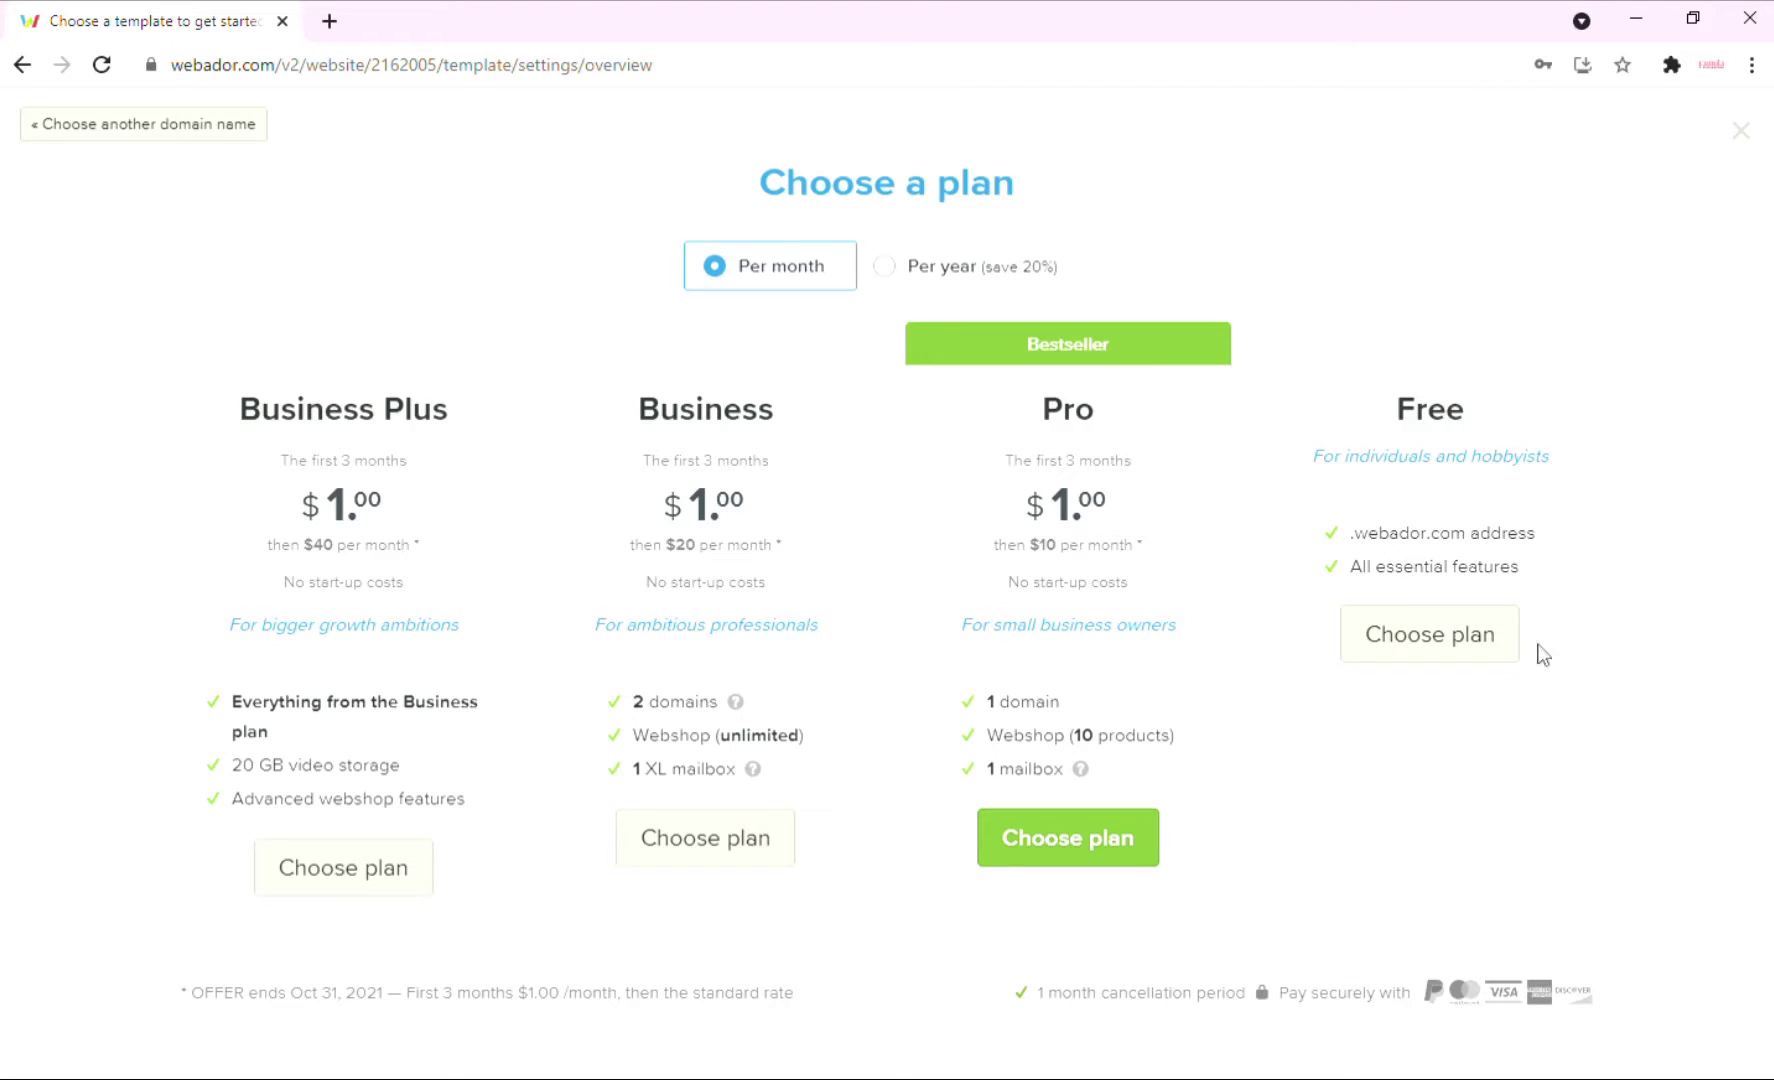
{"action": "left_click", "coordinate": [1472, 642]}
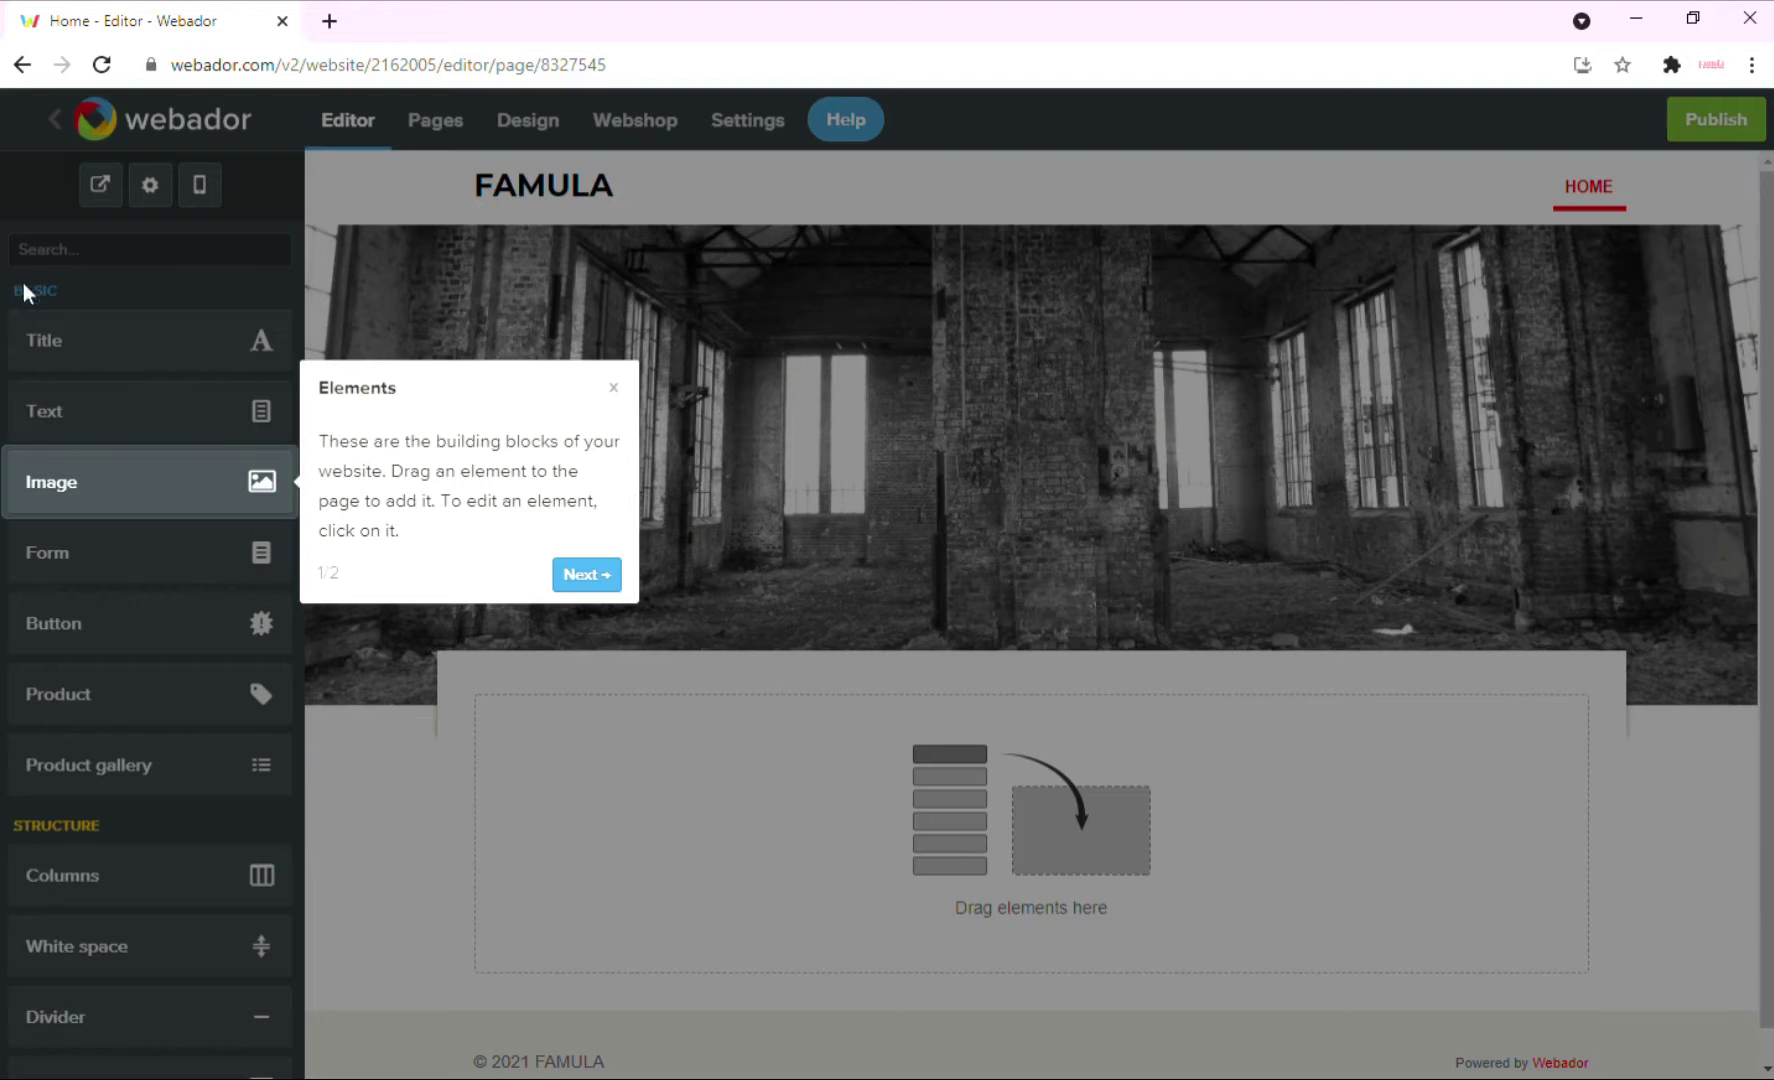
Close the introductory tour and open the header banner's edit settings.
{"action": "left_click", "coordinate": [588, 577]}
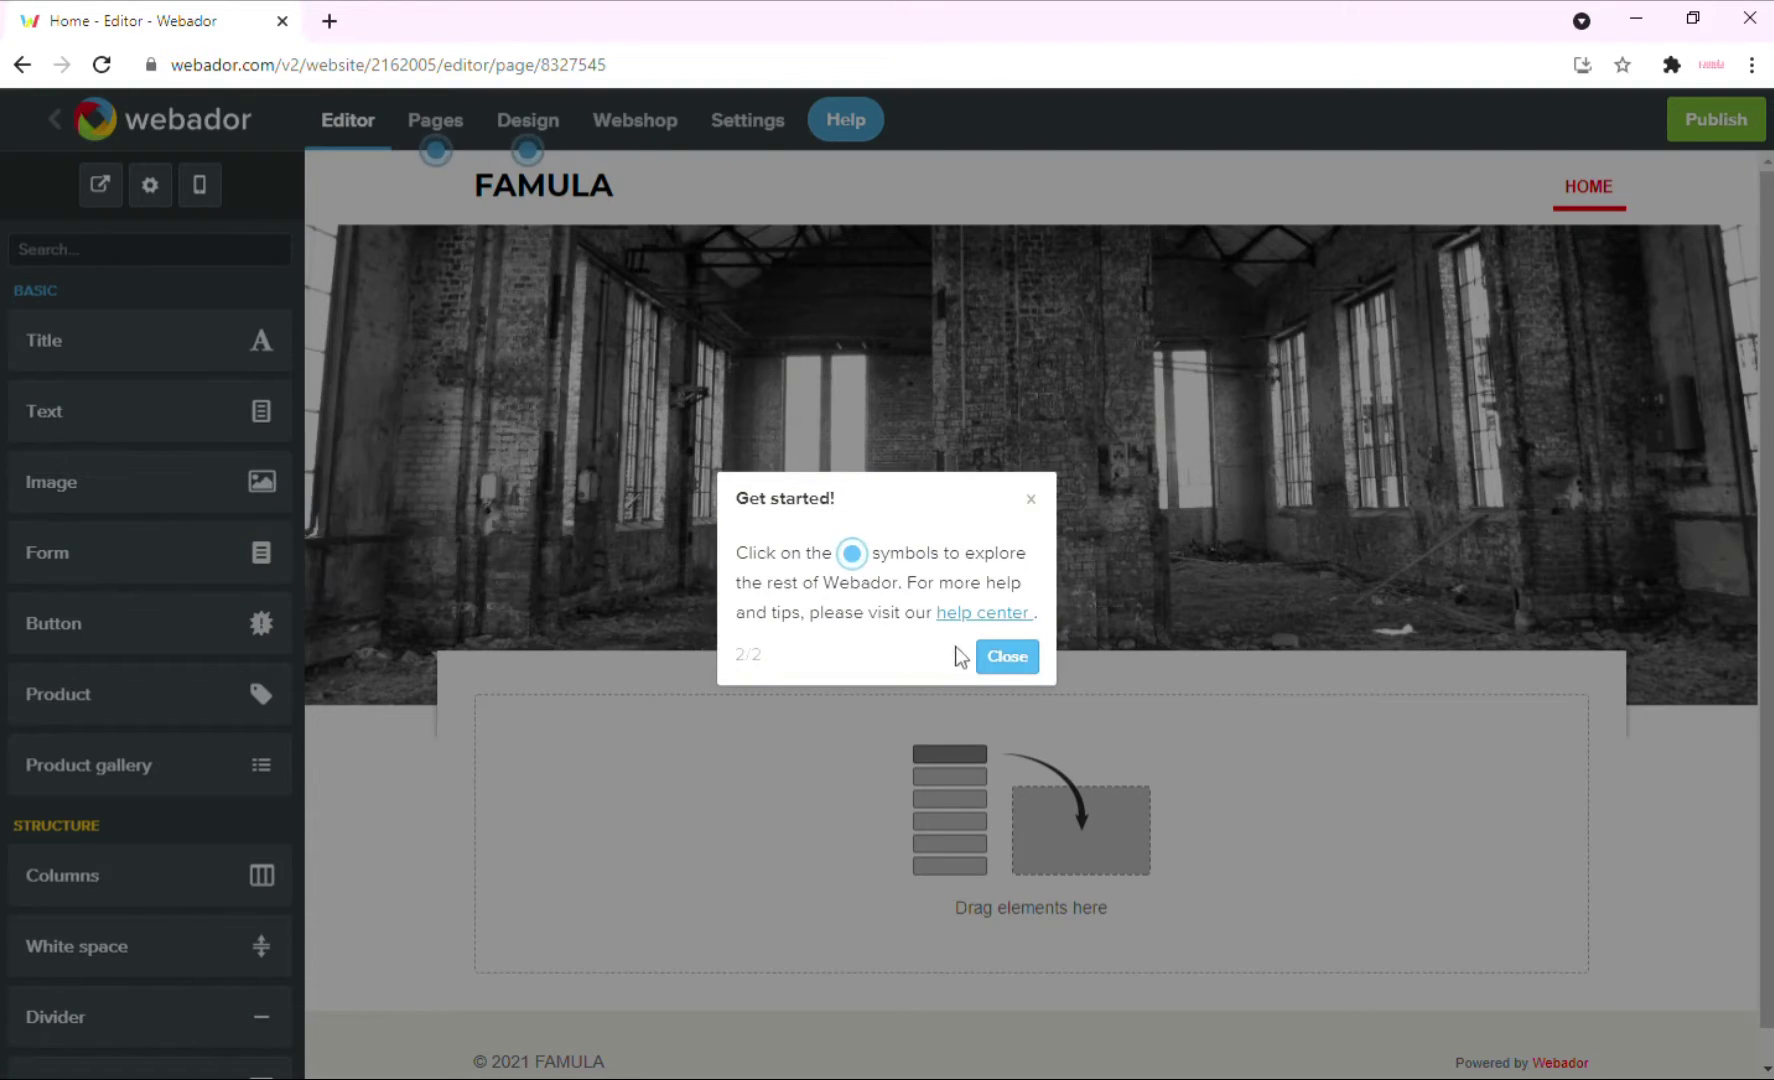
{"action": "left_click", "coordinate": [1012, 660]}
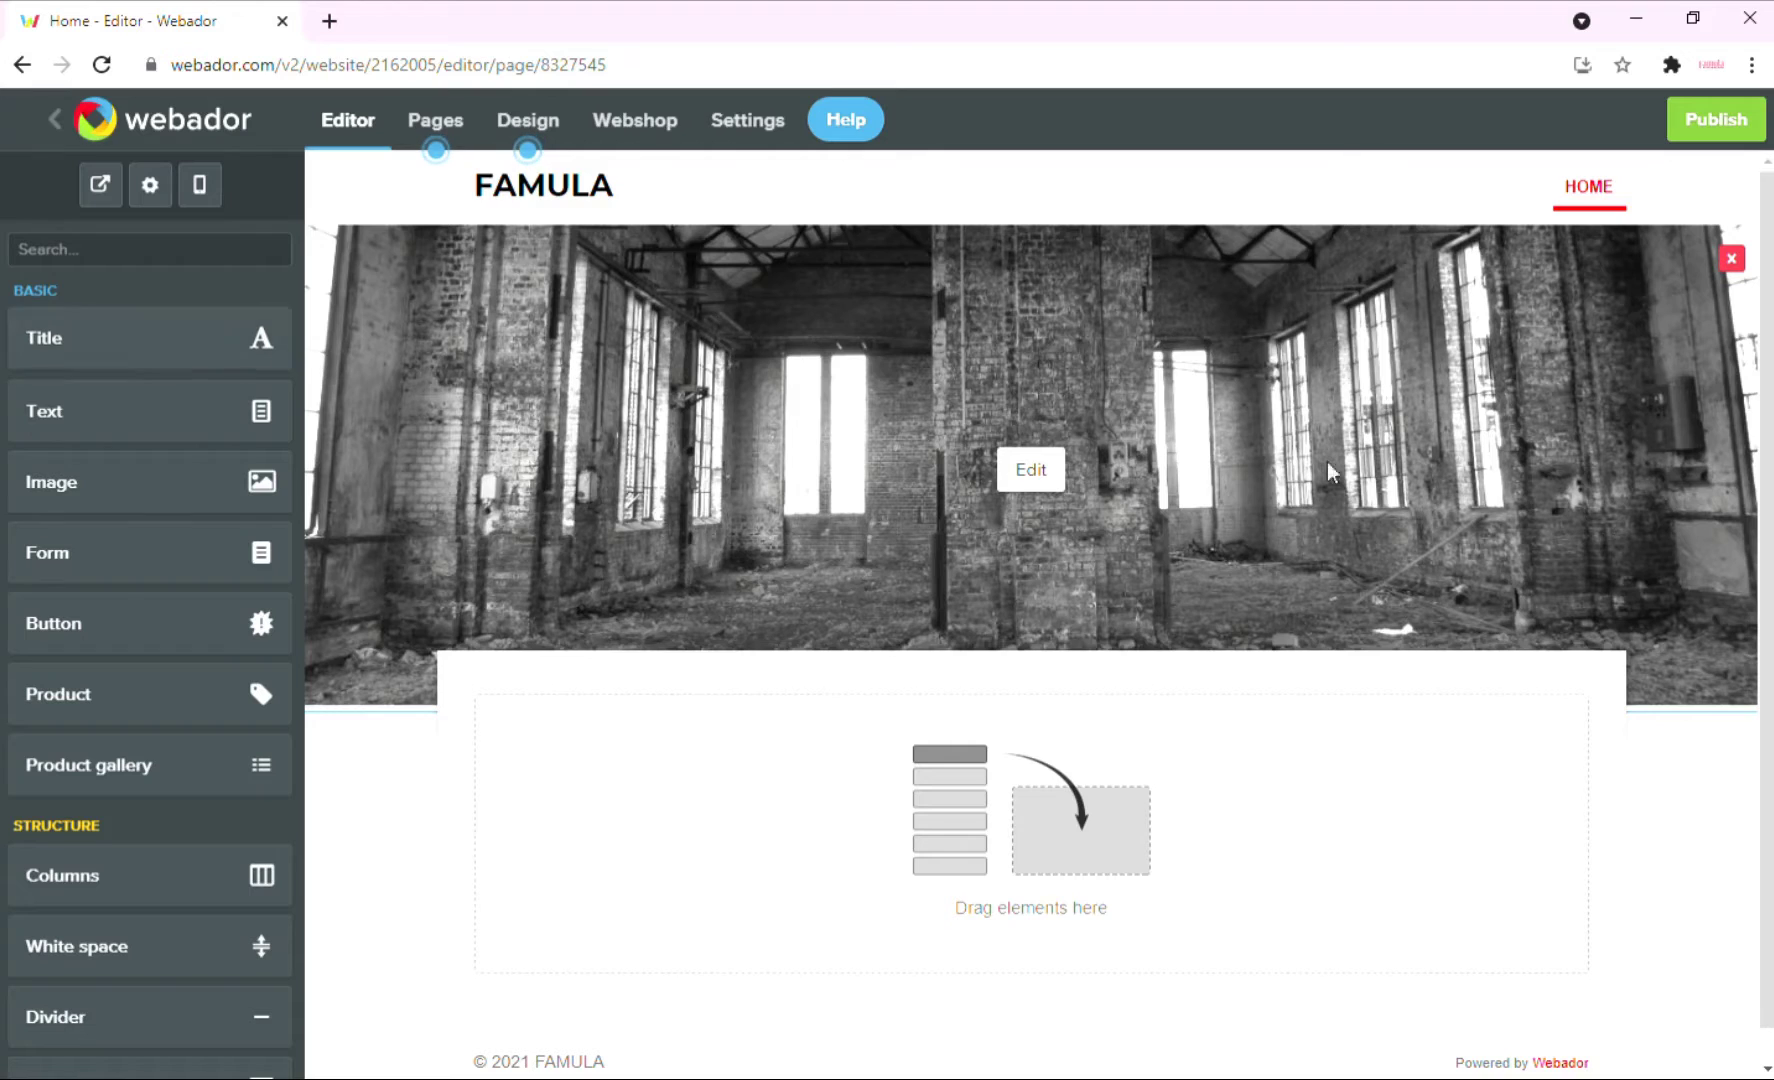
{"action": "left_click", "coordinate": [1040, 474]}
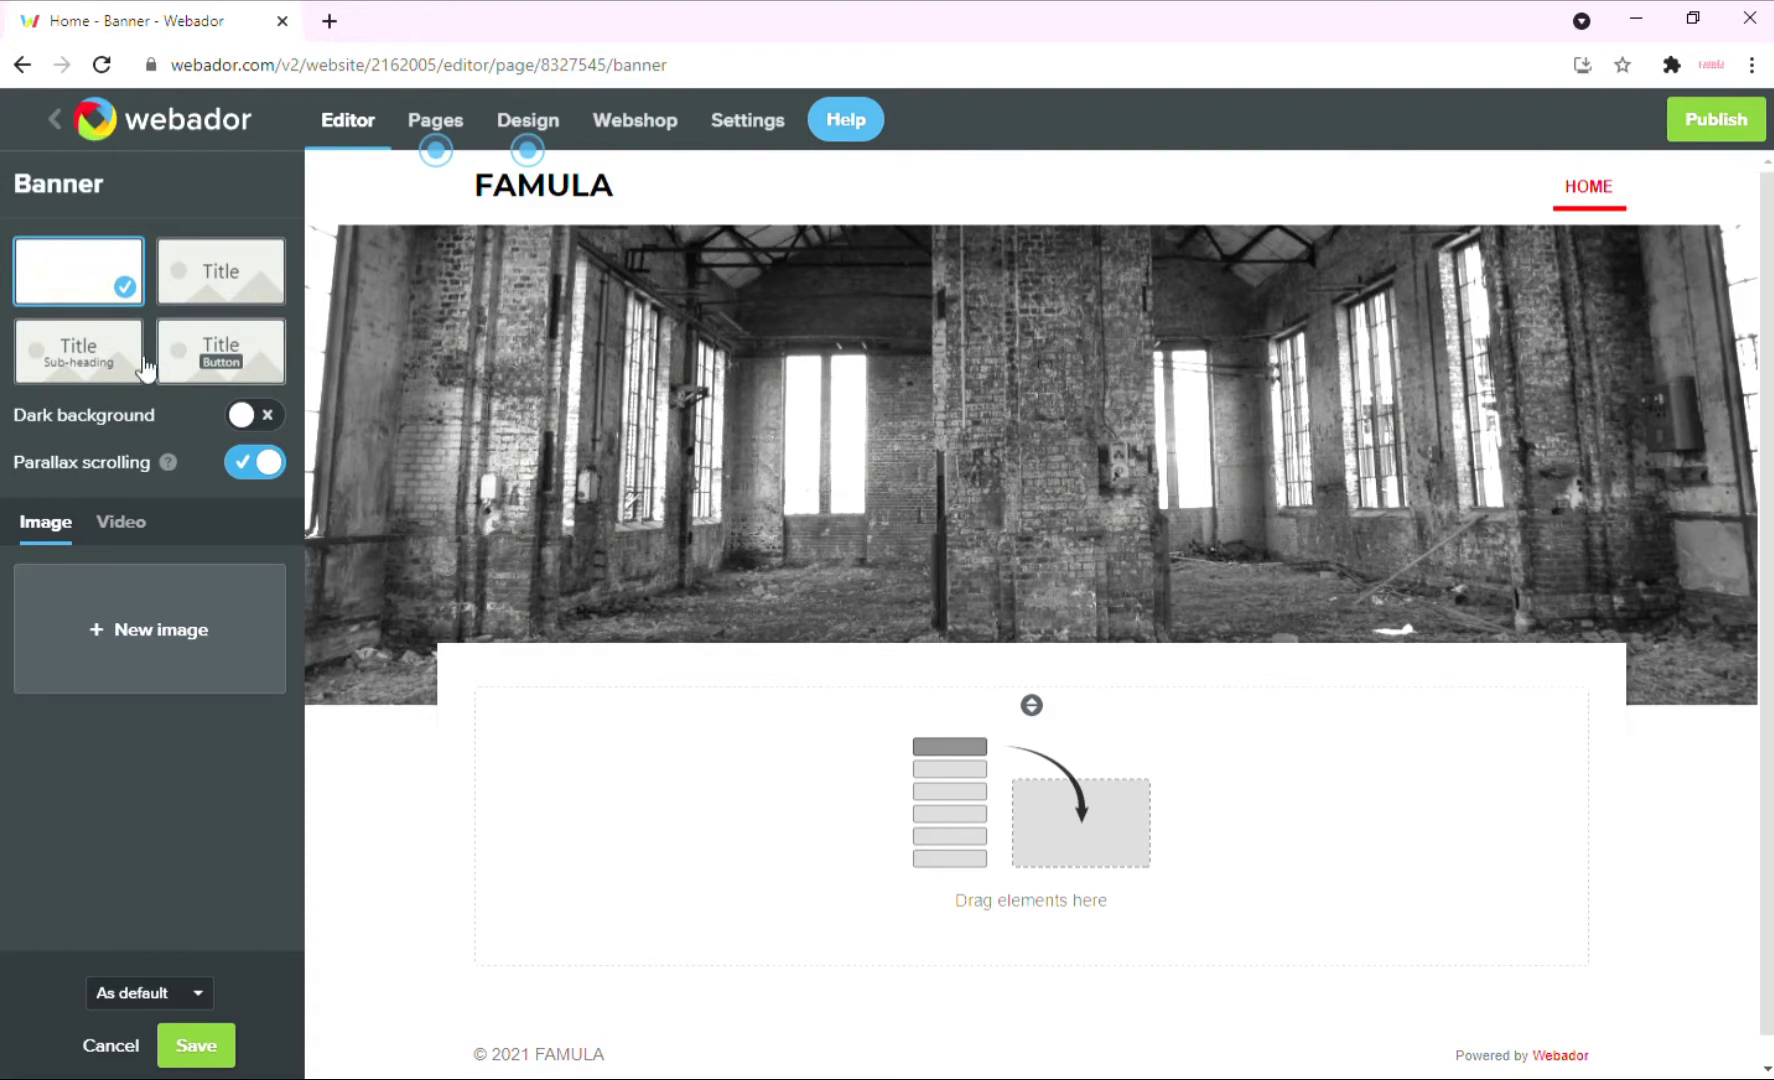
Switch the banner layout to a title with a sub-heading.
{"action": "left_click", "coordinate": [184, 298]}
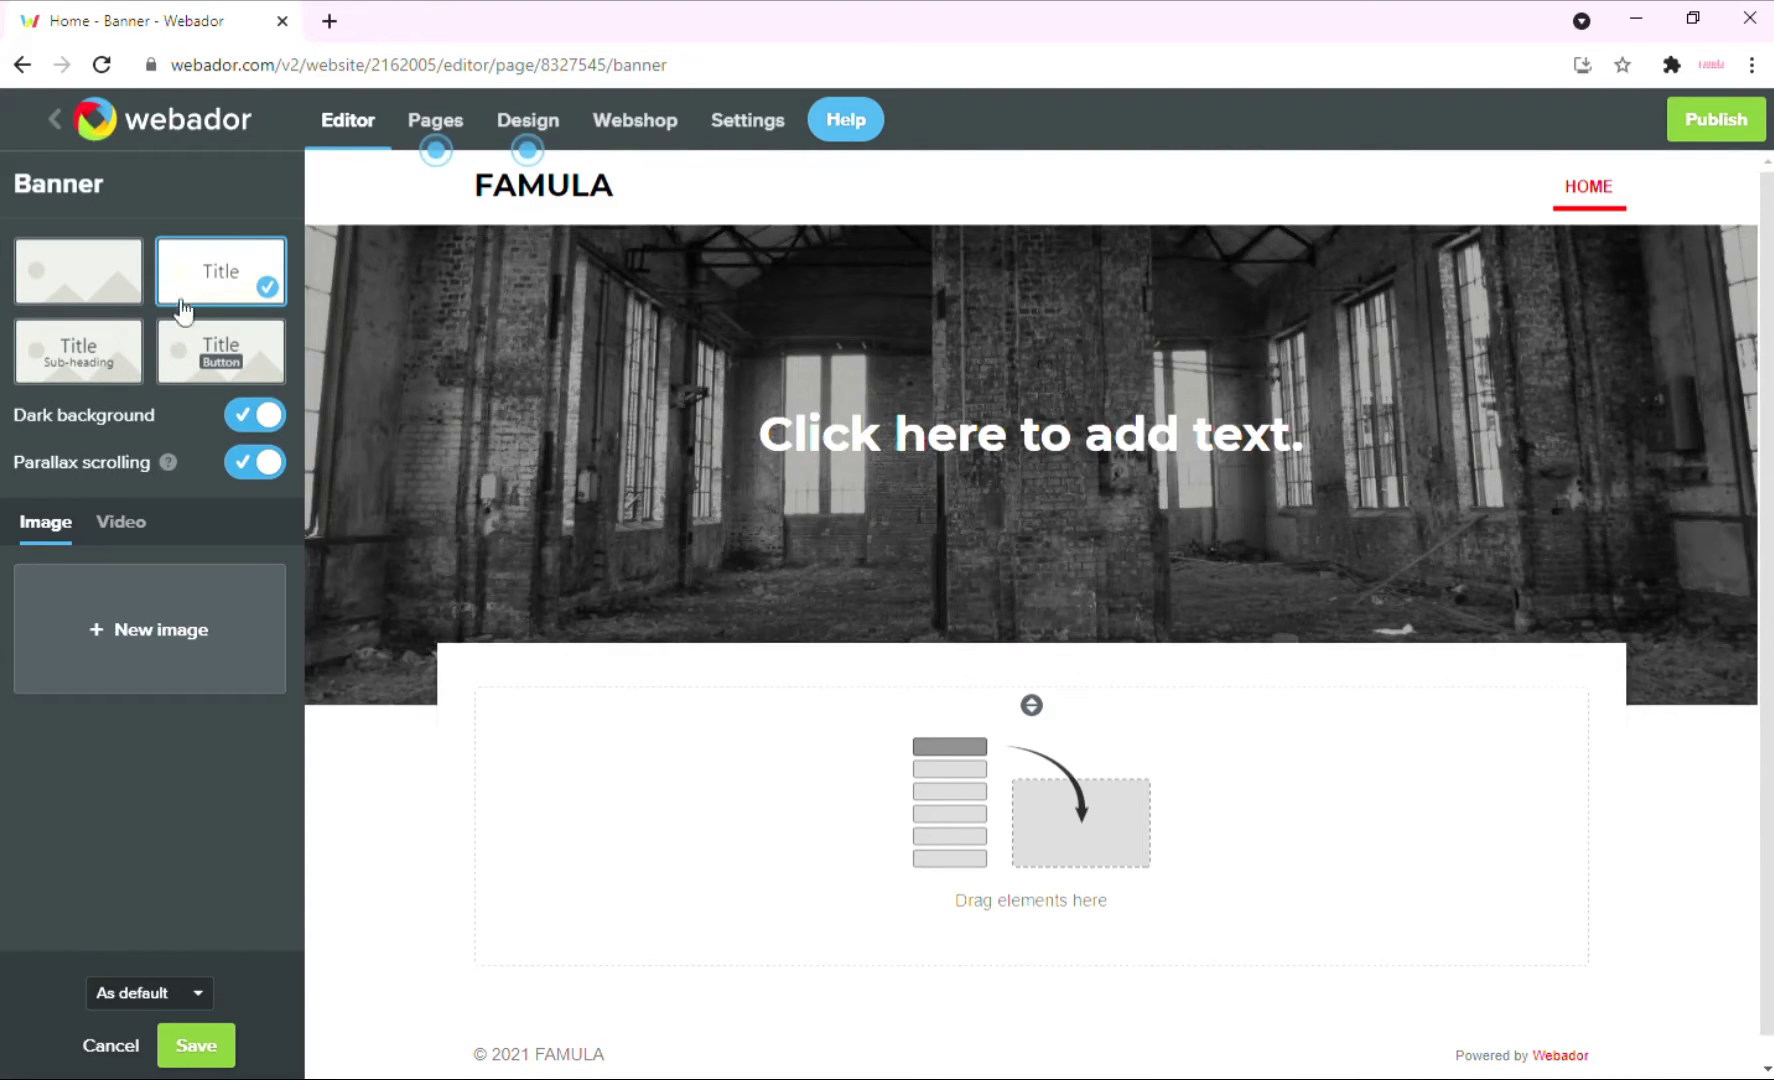
{"action": "left_click", "coordinate": [88, 360]}
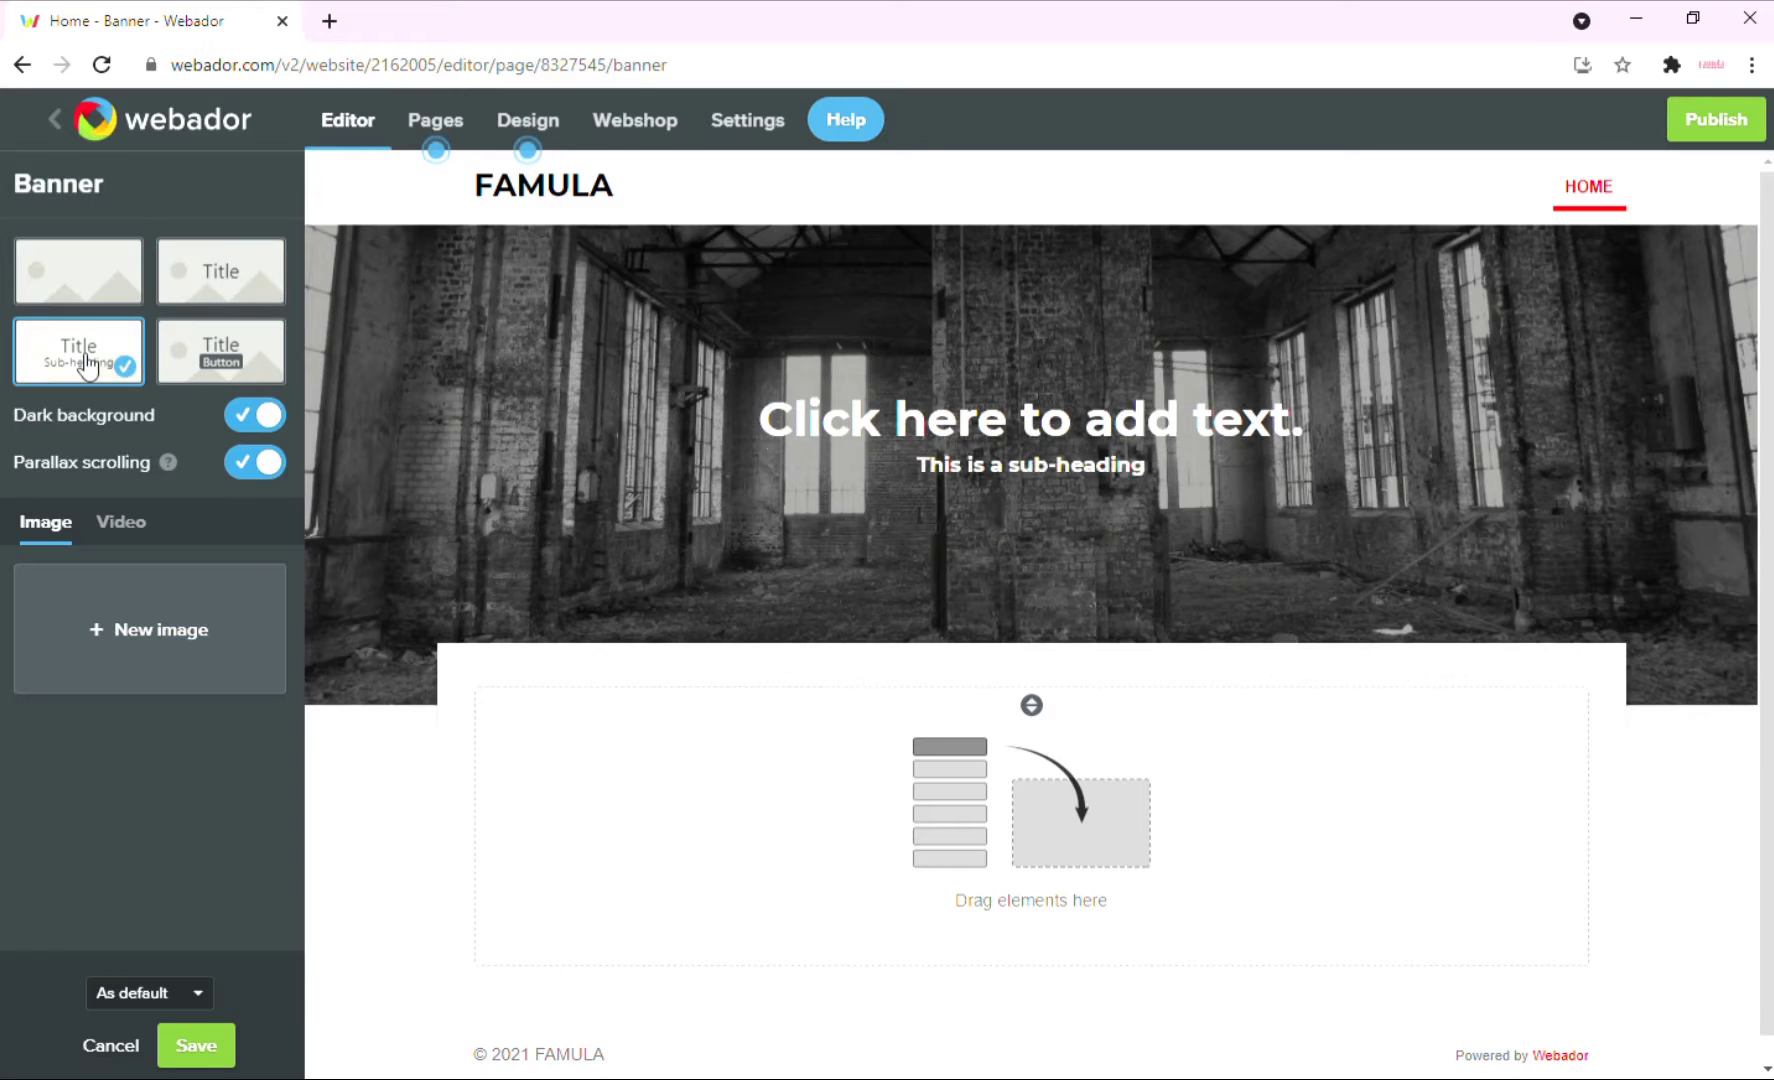
{"action": "left_click", "coordinate": [195, 366]}
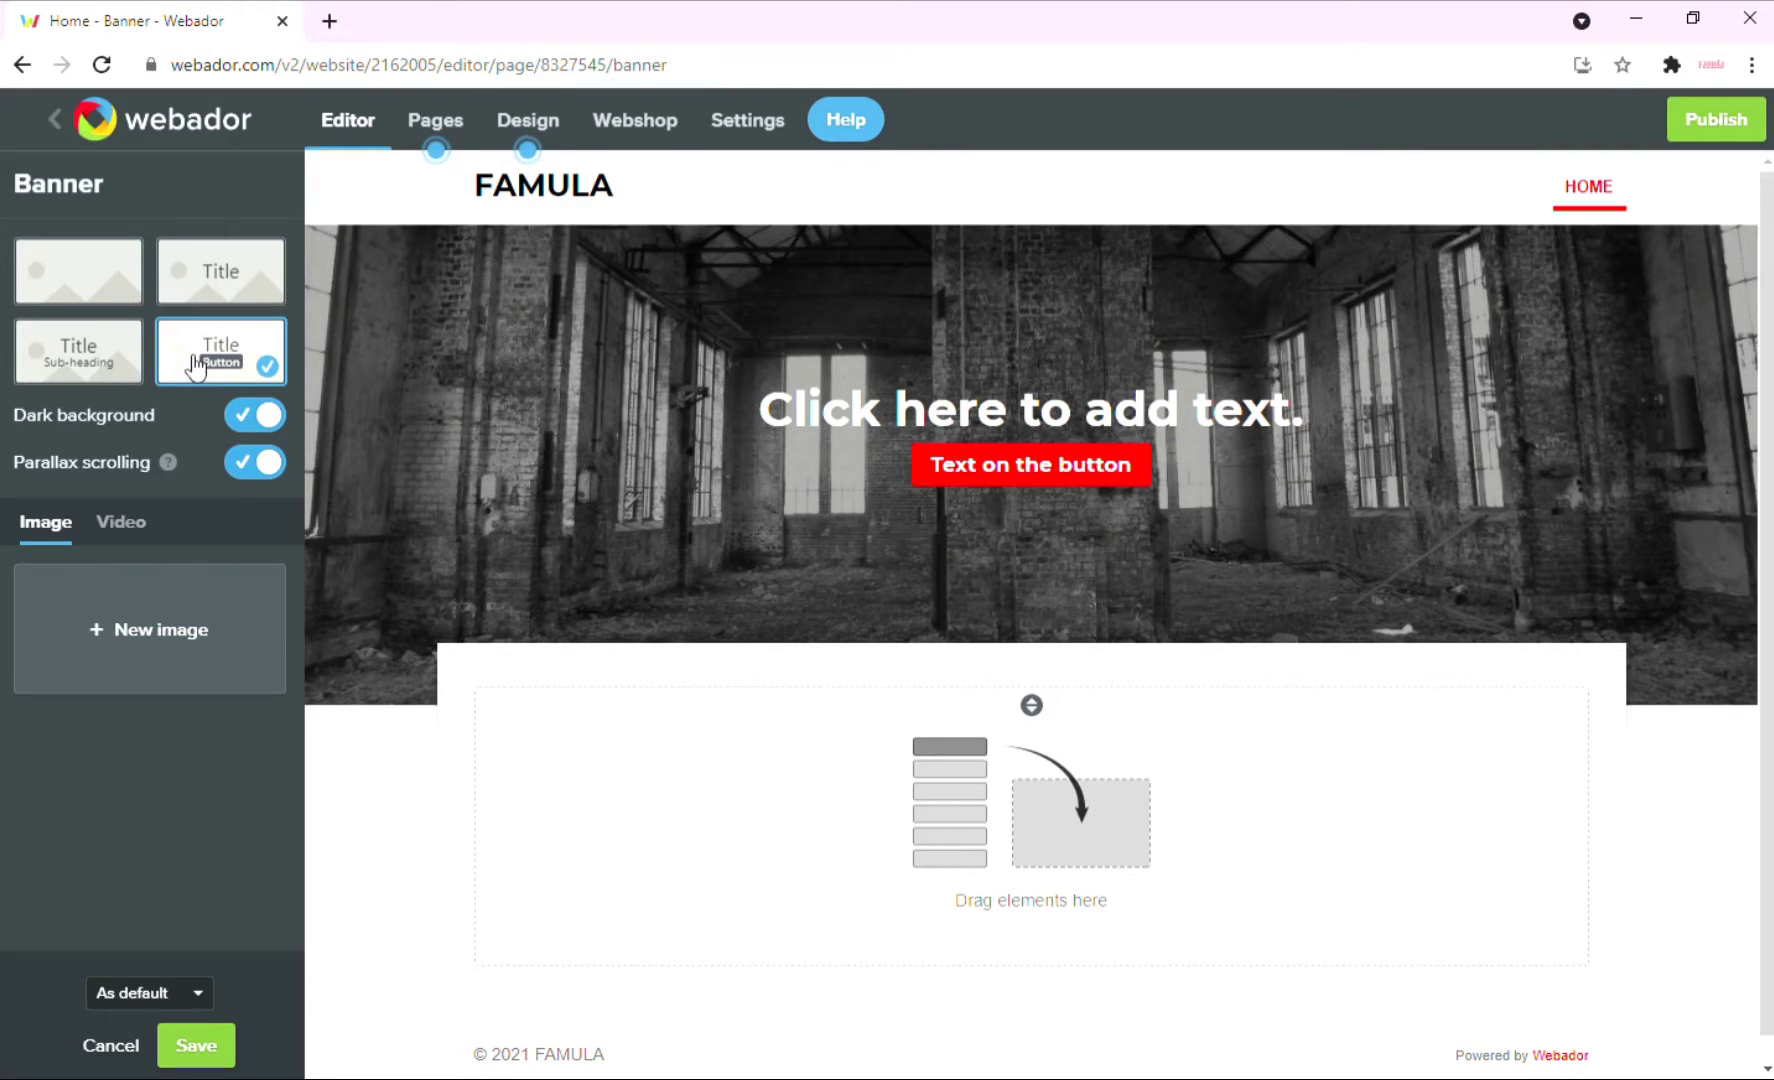
{"action": "left_click", "coordinate": [85, 368]}
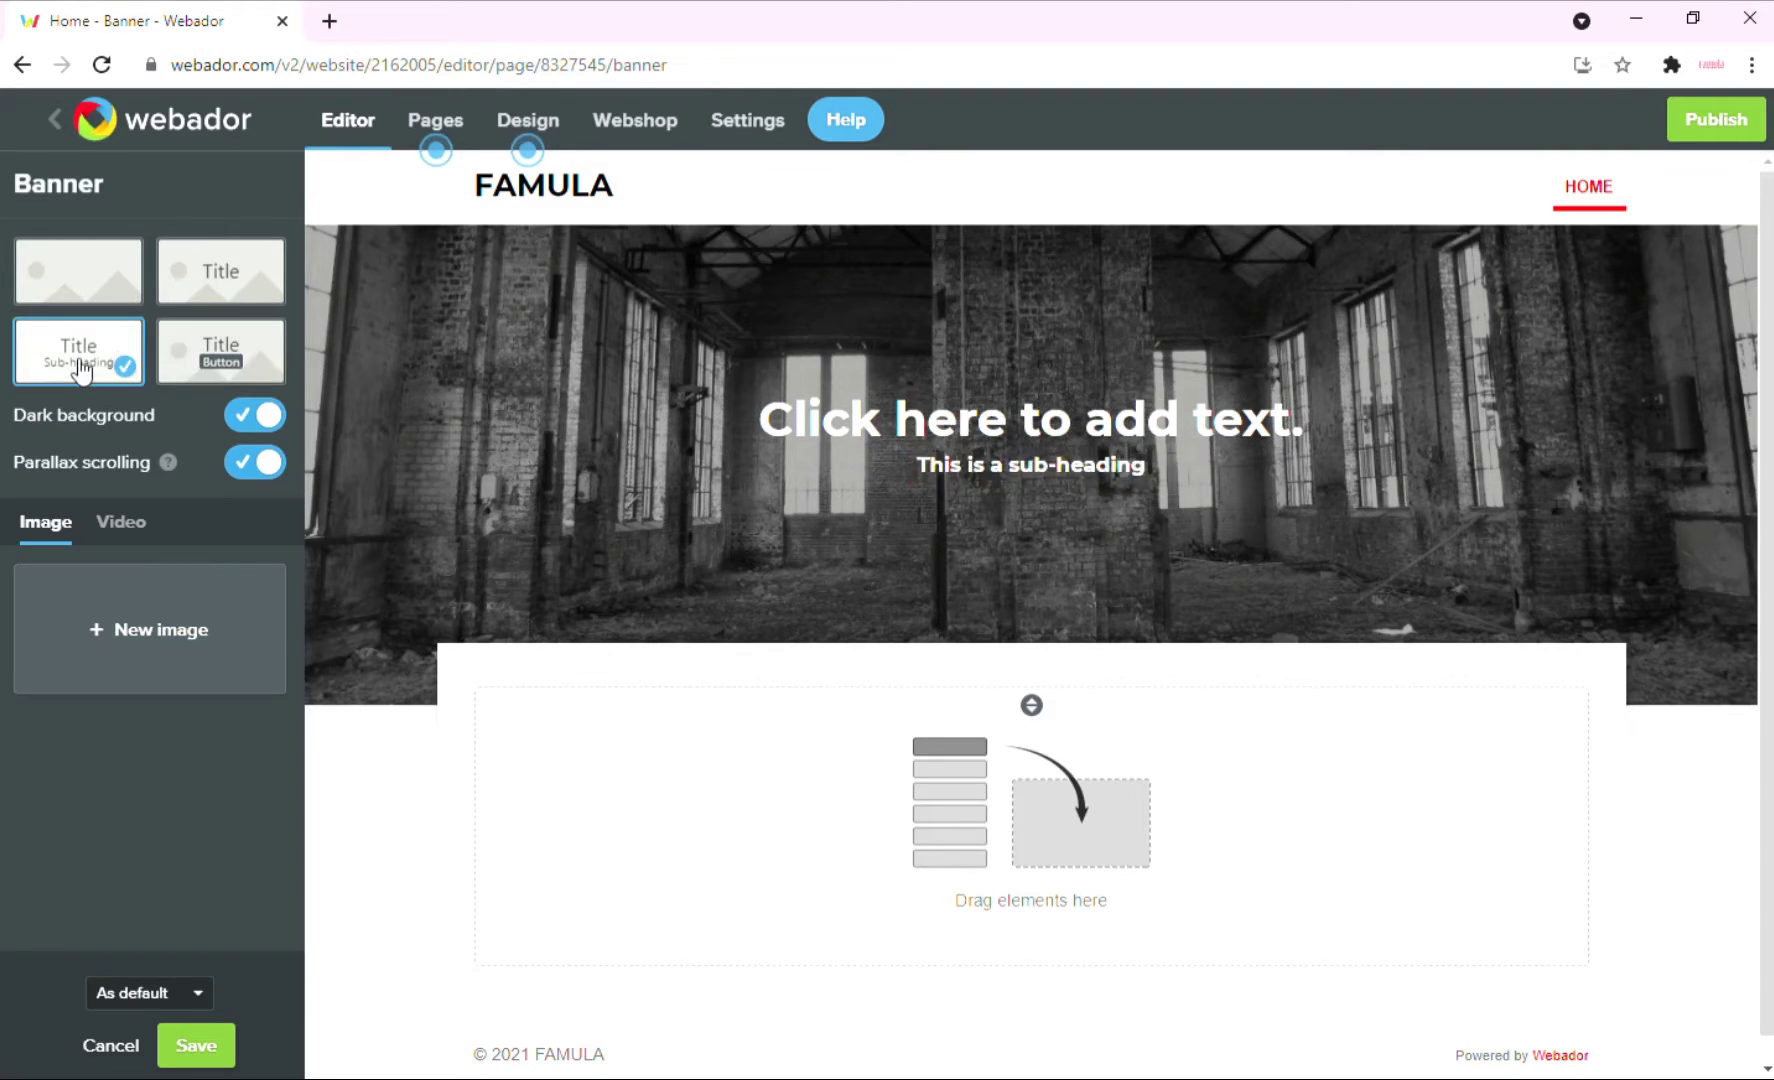
Set banner title 'SELAMAT DATANG' and sub-heading 'Satu solusi untuk startup bisnes', then save.
{"action": "left_click", "coordinate": [965, 430]}
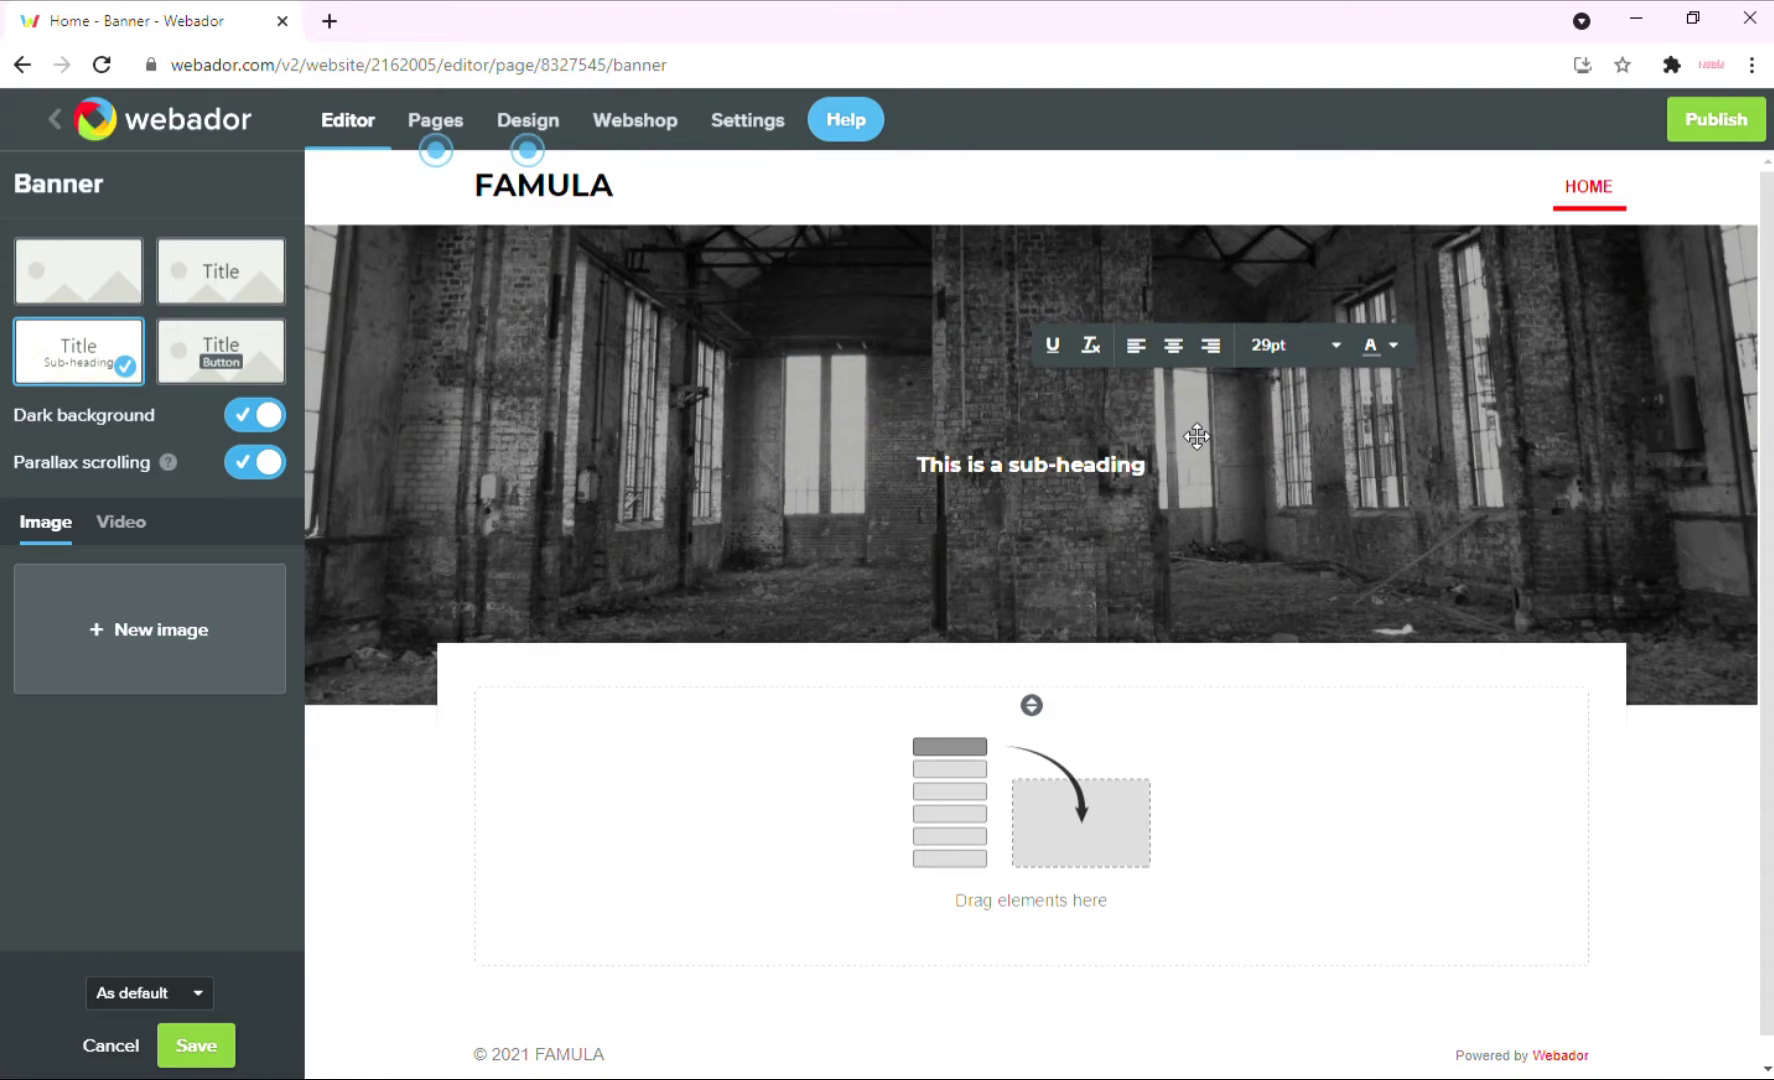
{"action": "type", "text": "SELAMAT"}
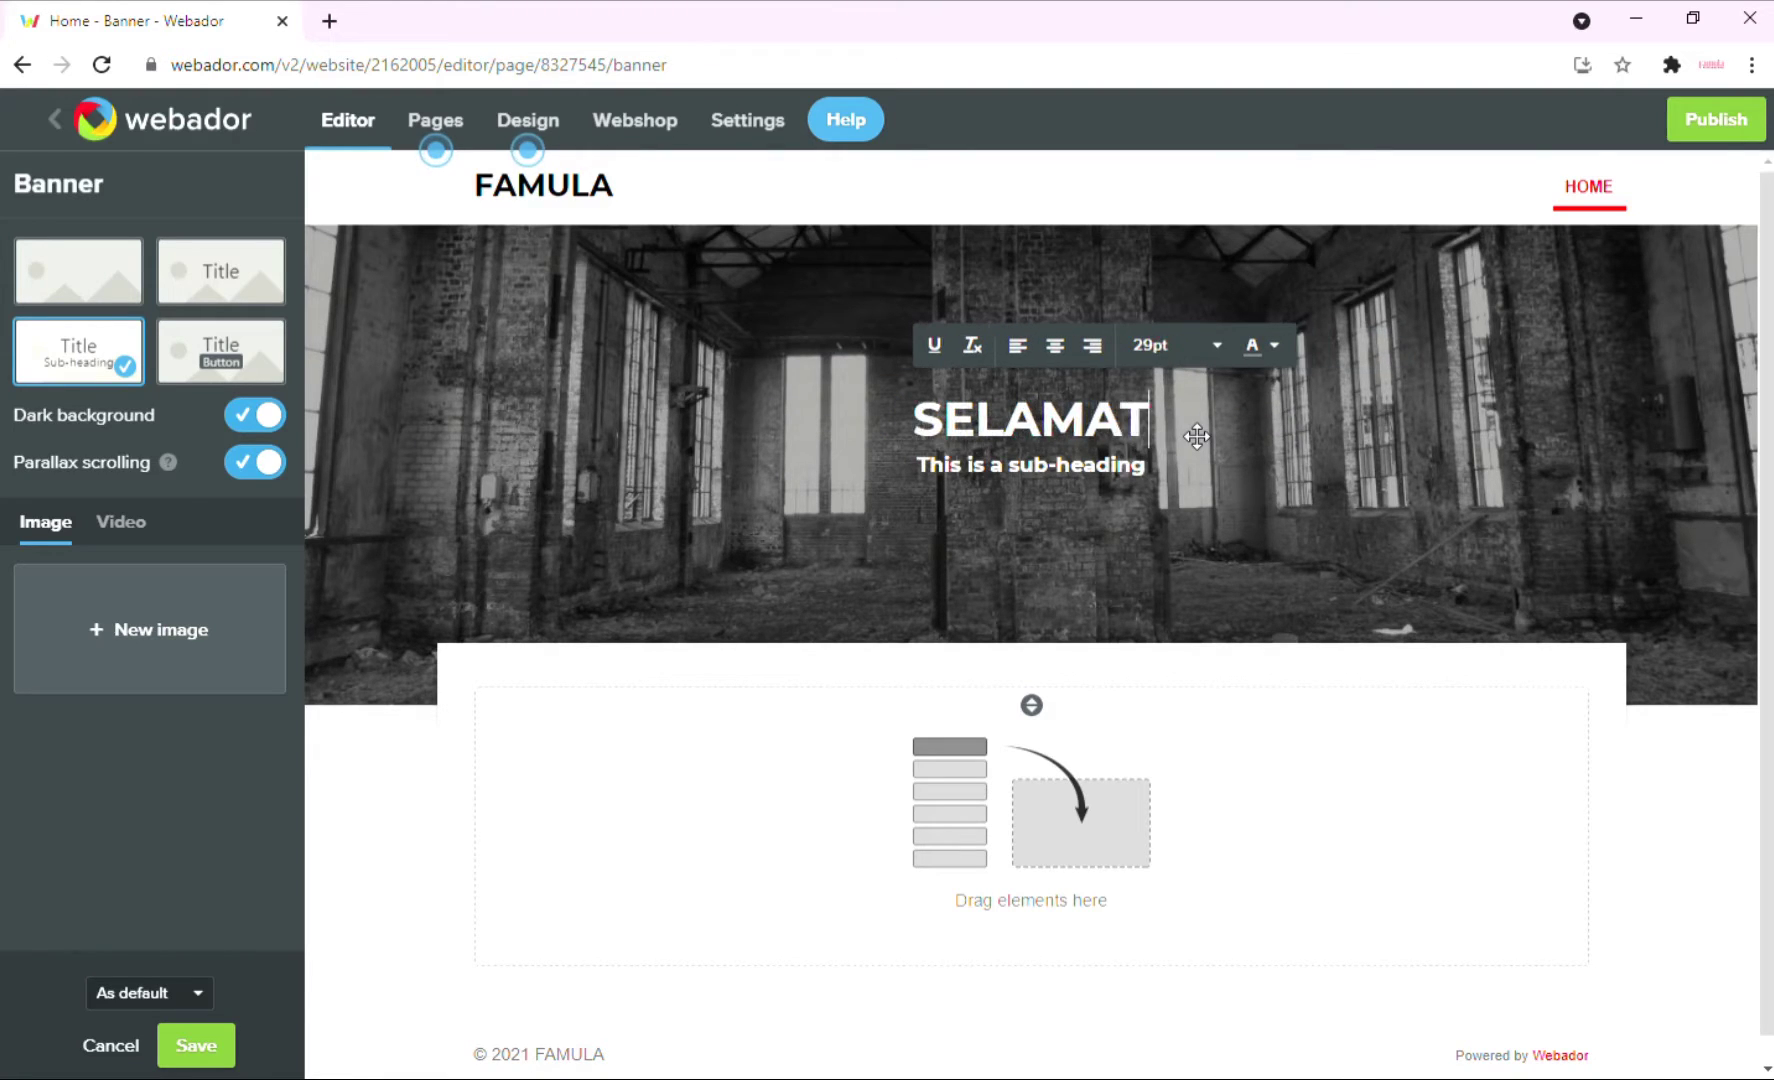
{"action": "type", "text": " DATANG"}
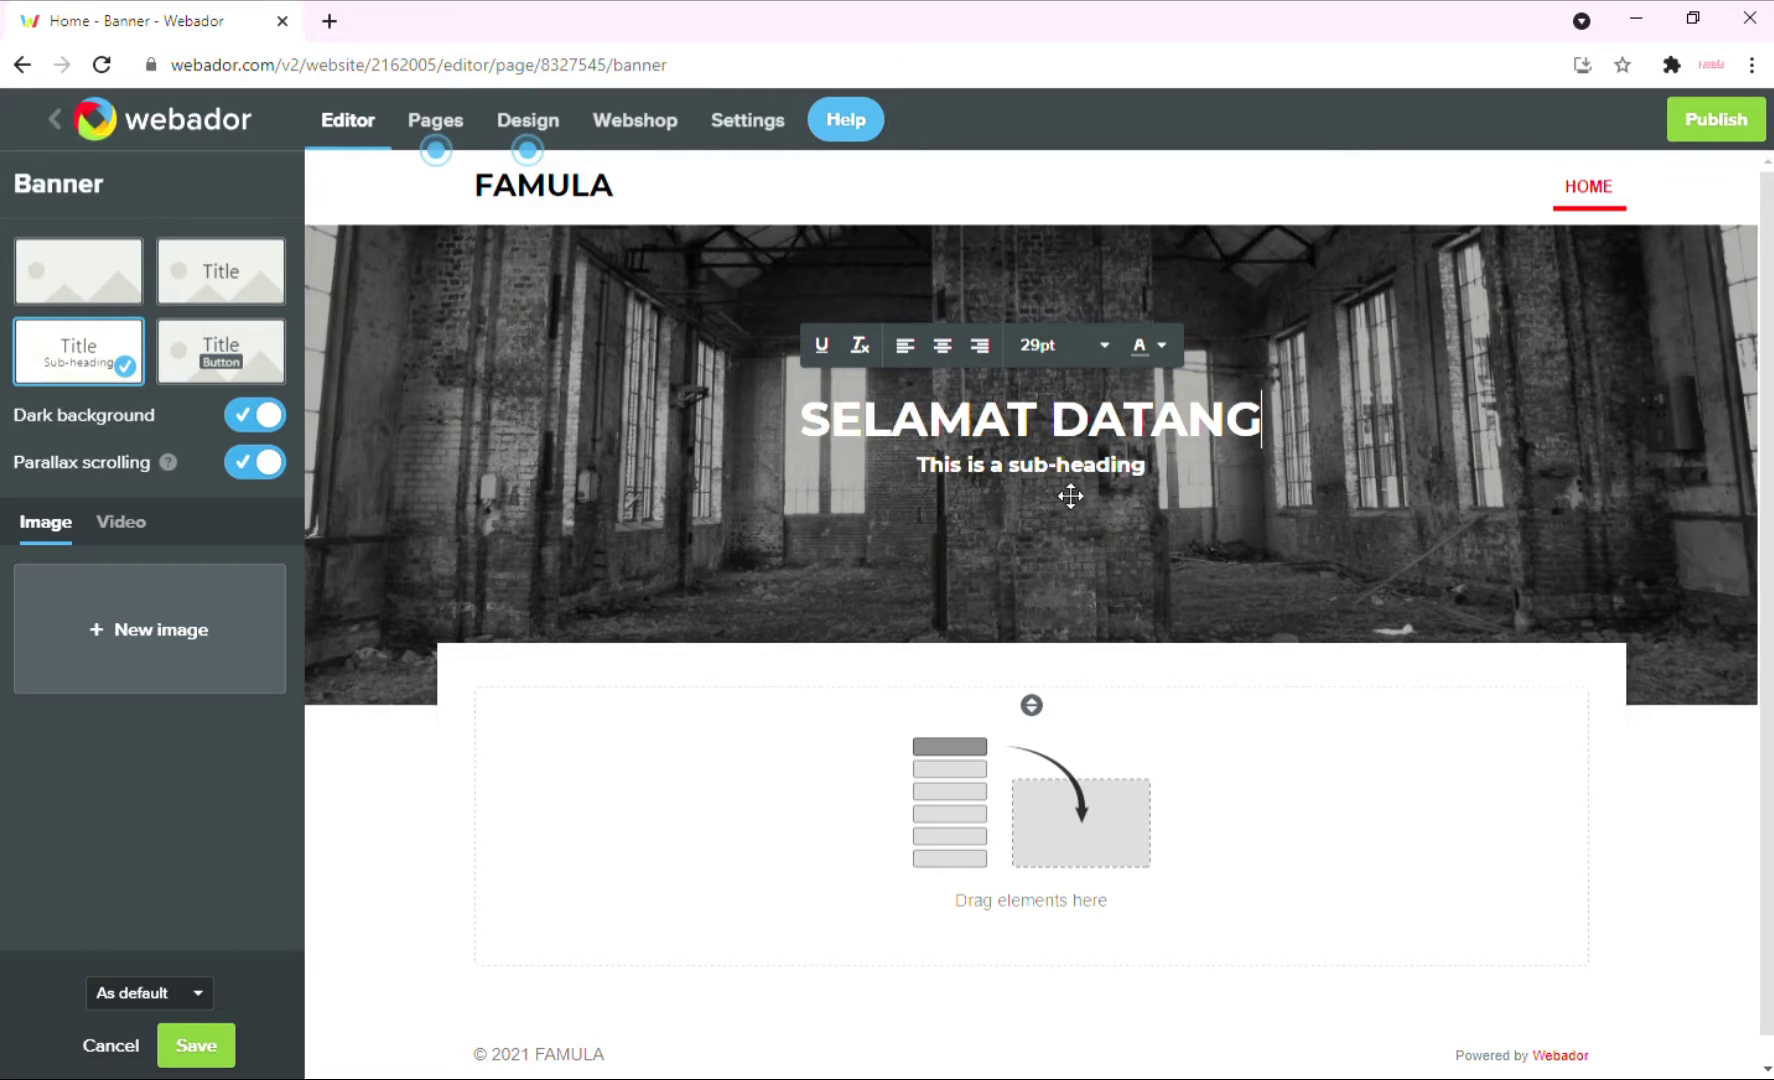
{"action": "triple_click", "coordinate": [1070, 470]}
{"action": "key", "text": "BackSpace"}
{"action": "type", "text": "S"}
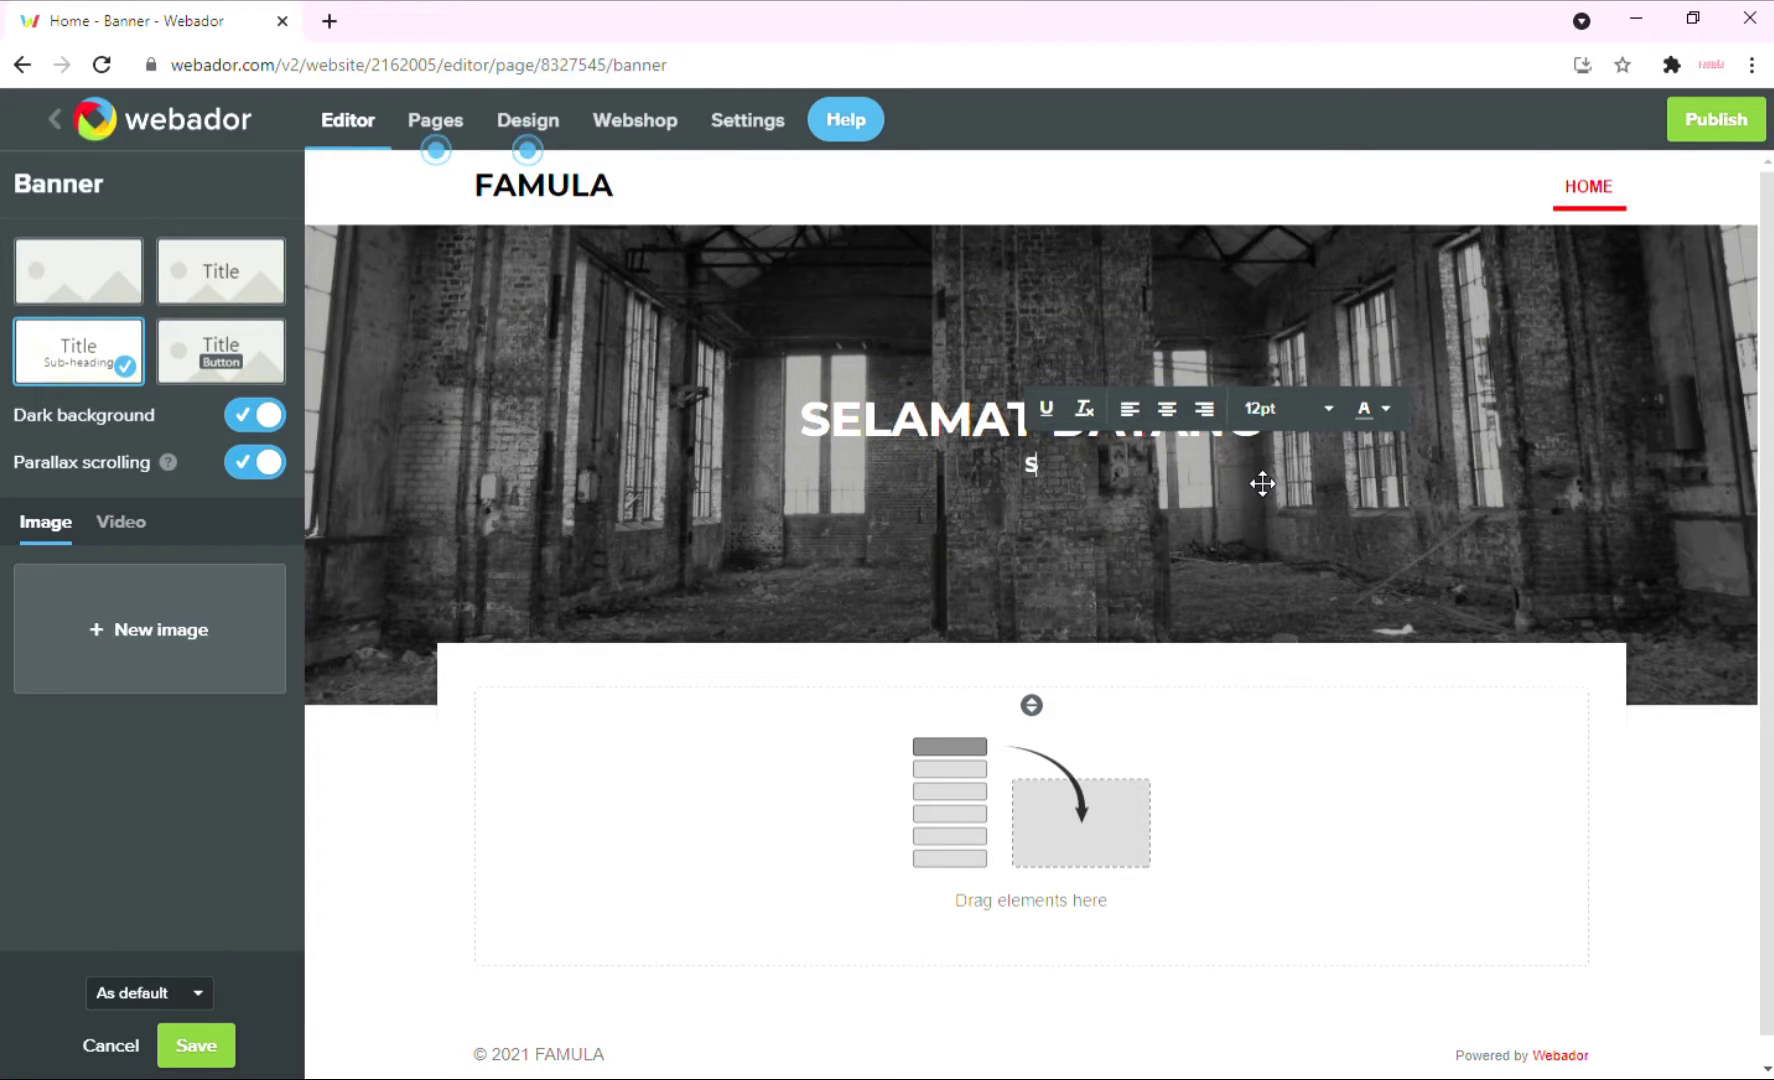
{"action": "type", "text": "atu"}
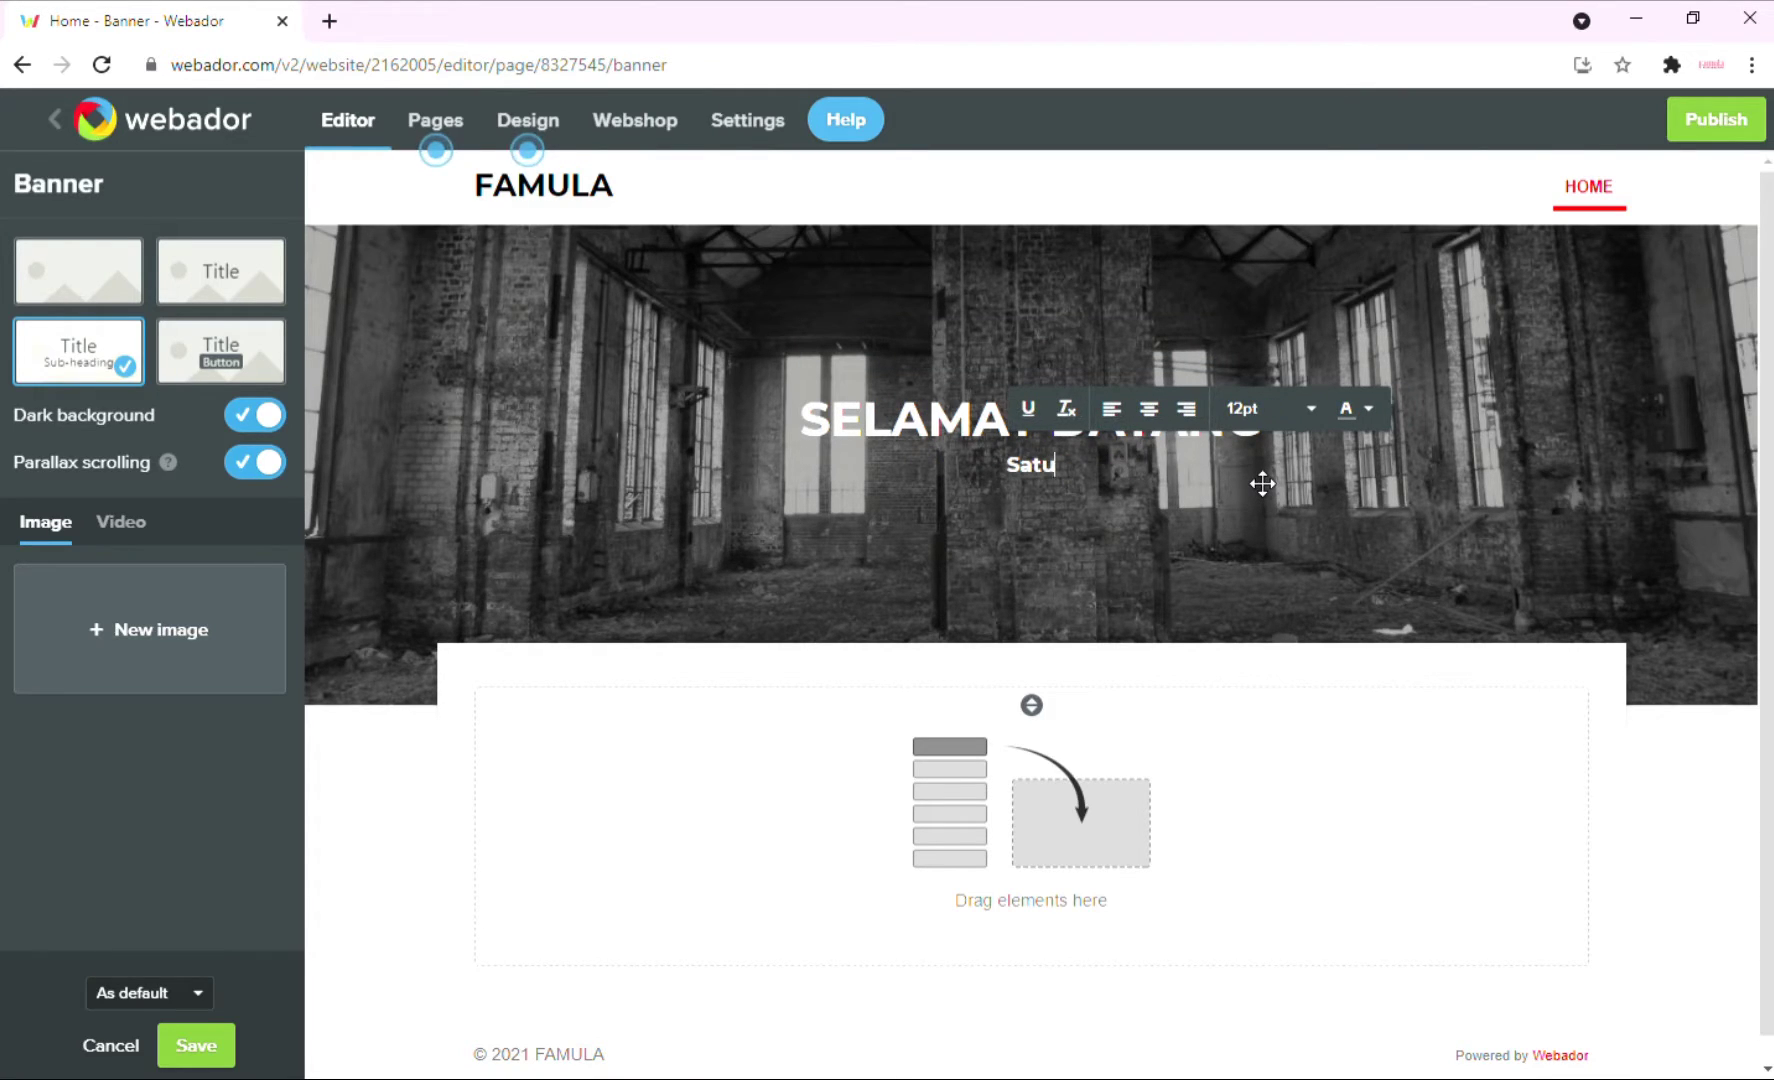
{"action": "type", "text": " sol"}
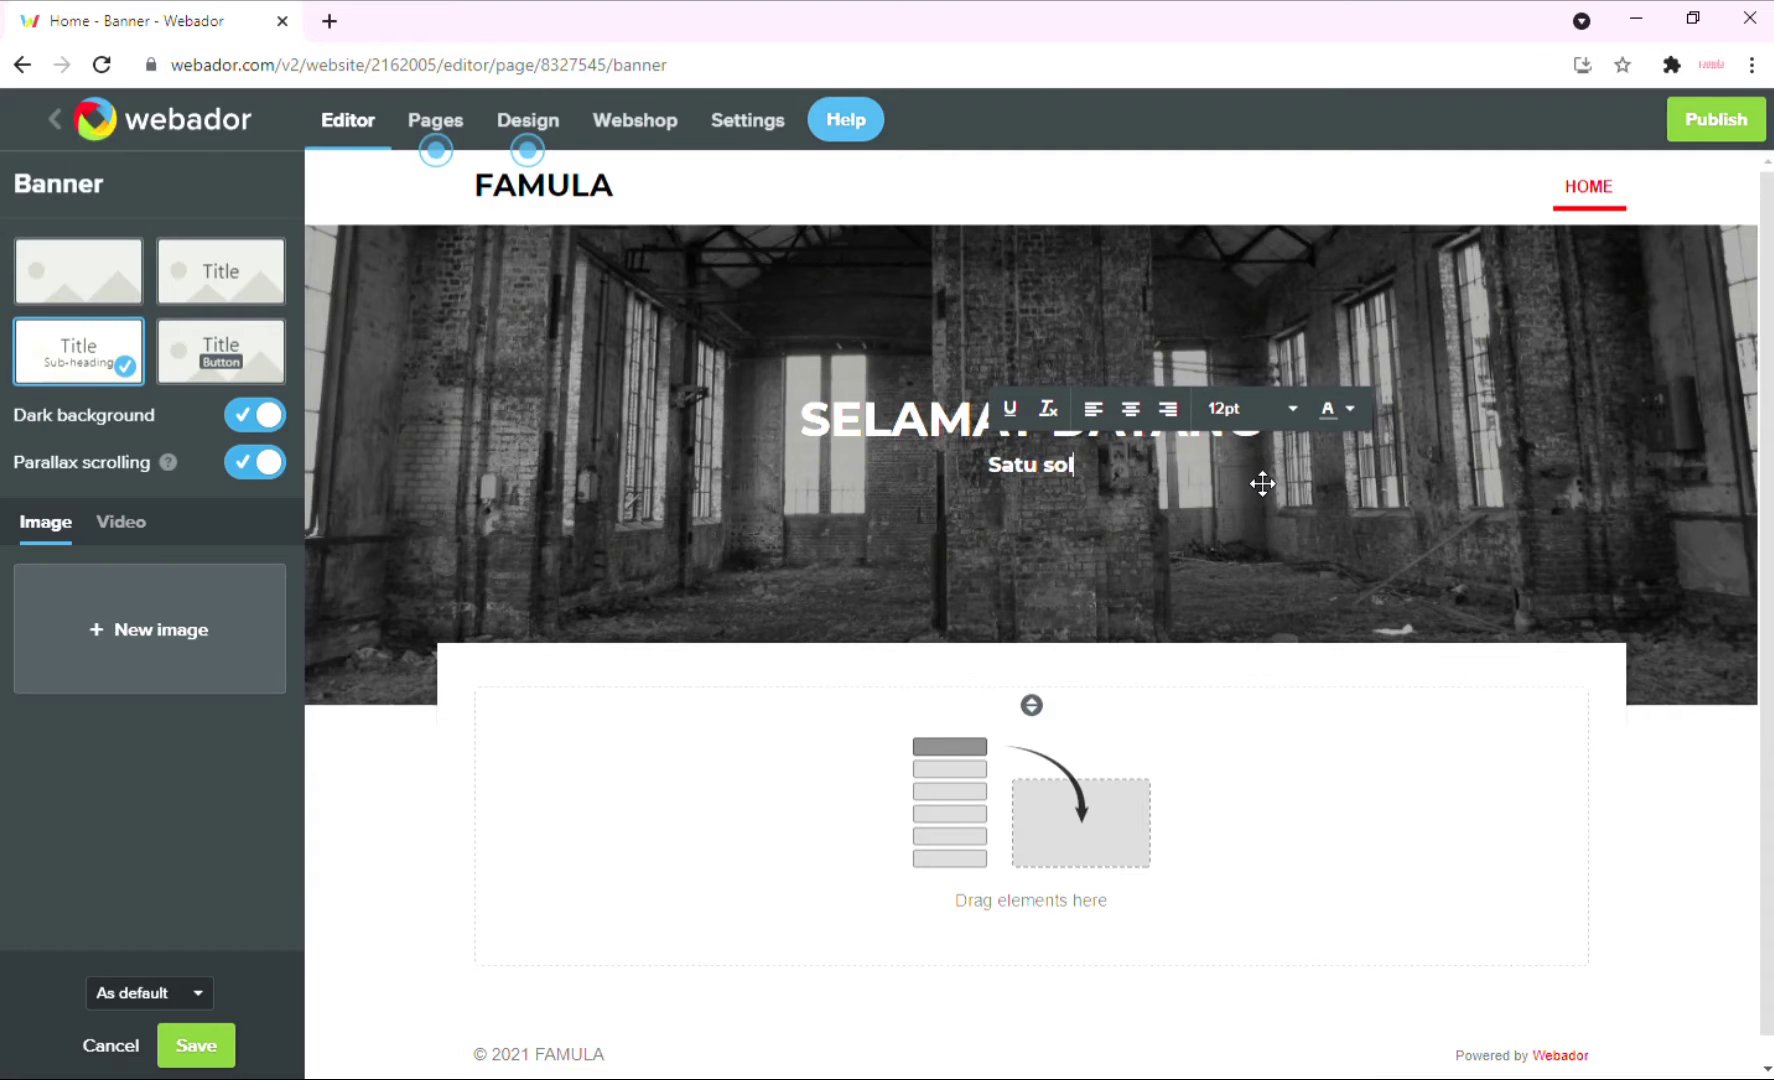
{"action": "type", "text": "usi un"}
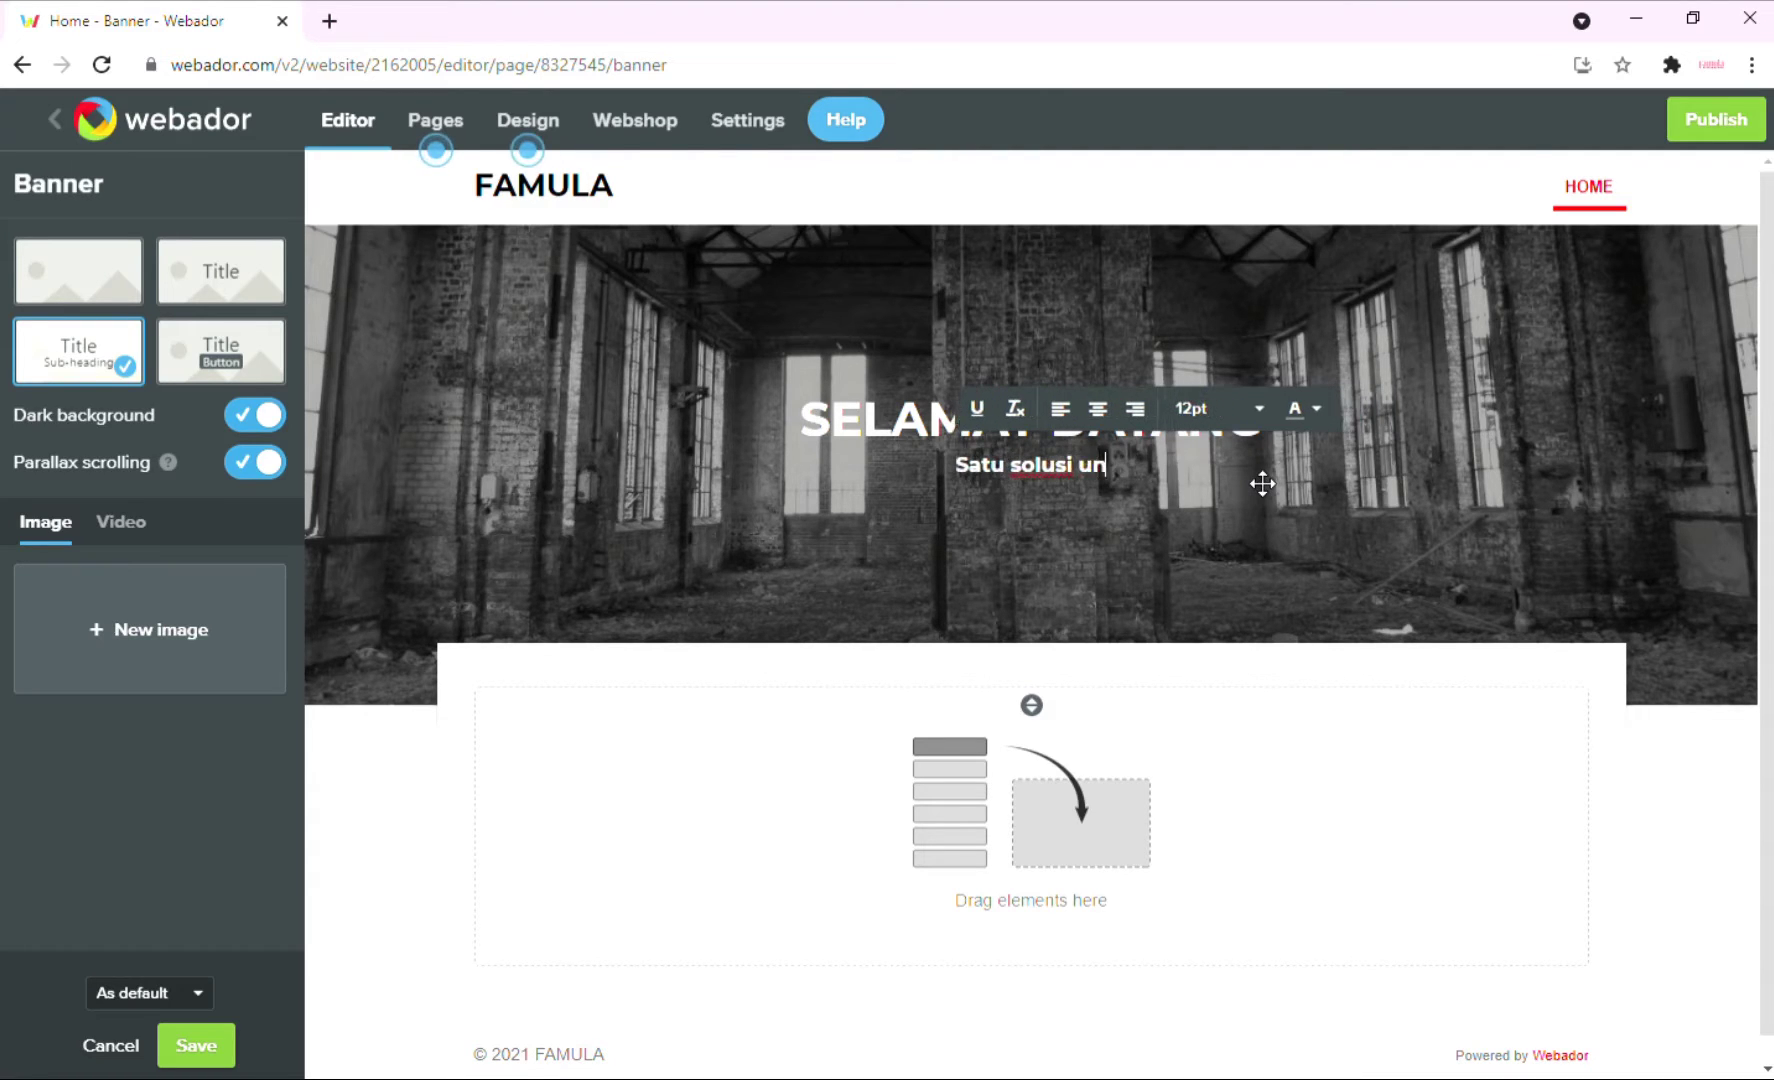
{"action": "type", "text": "tuk startup"}
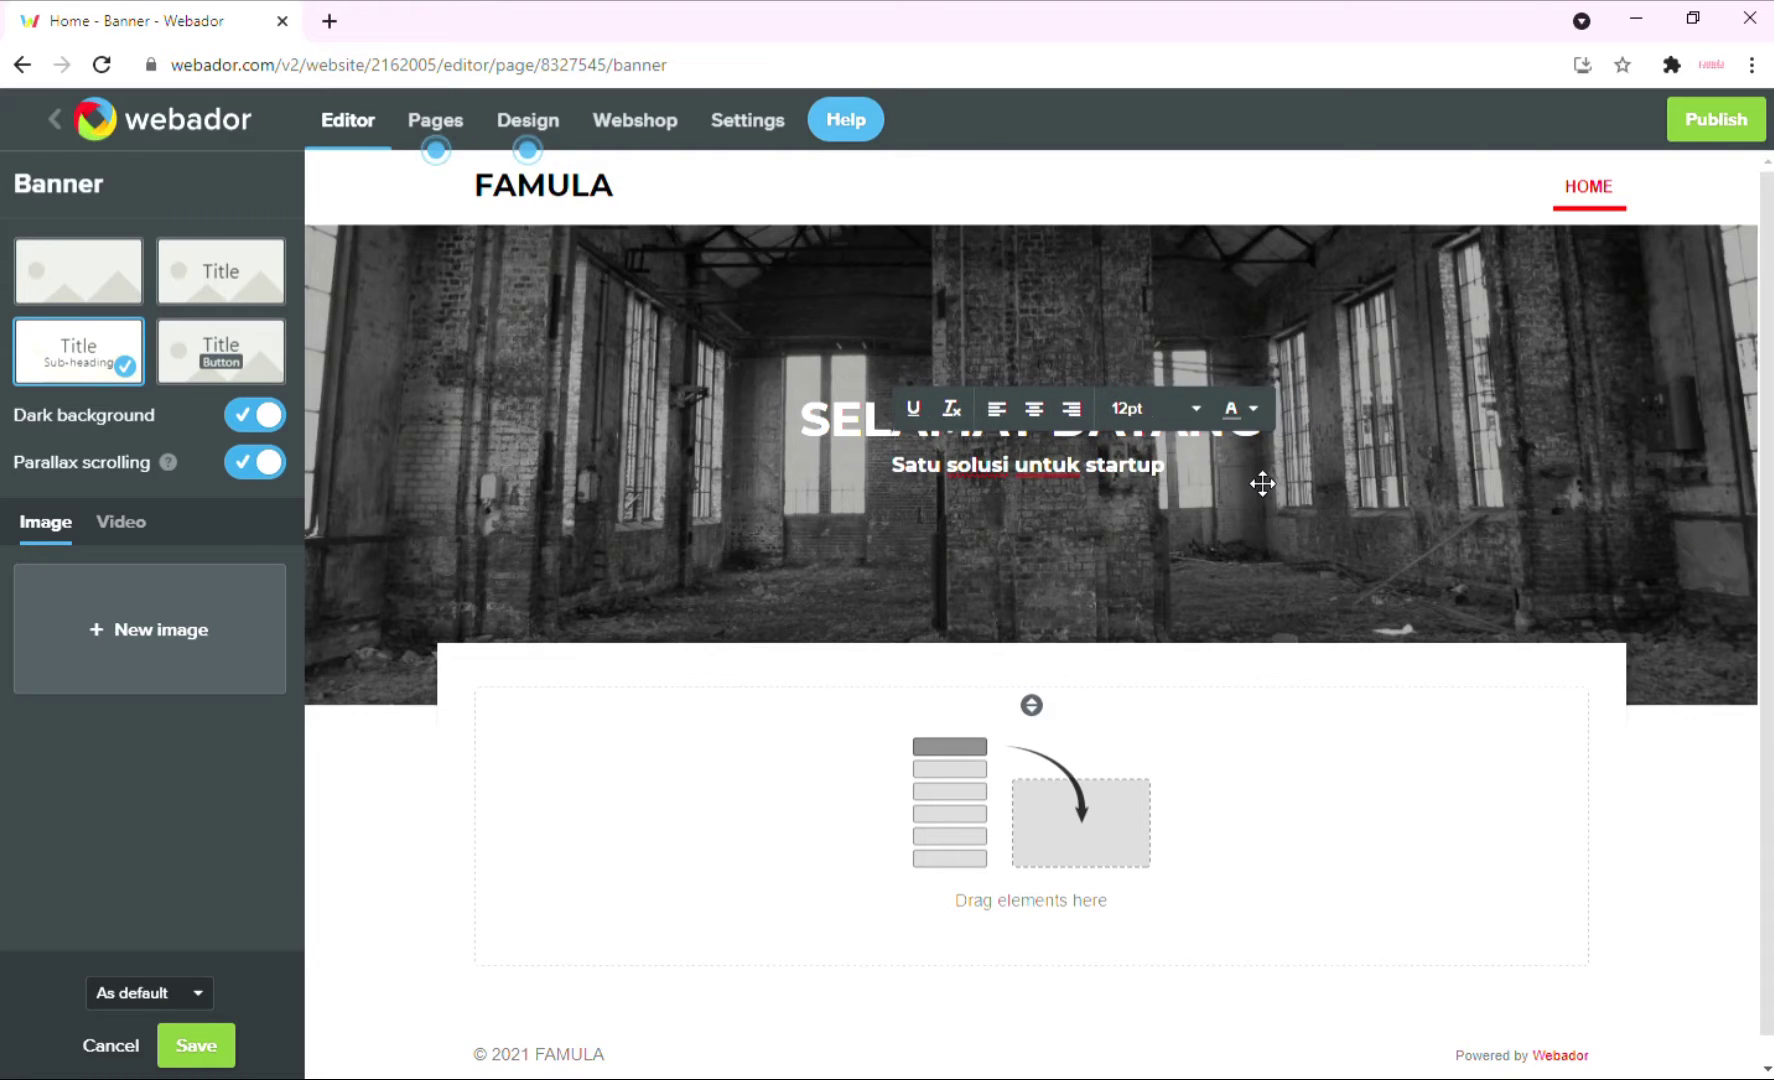
{"action": "type", "text": " bisnes"}
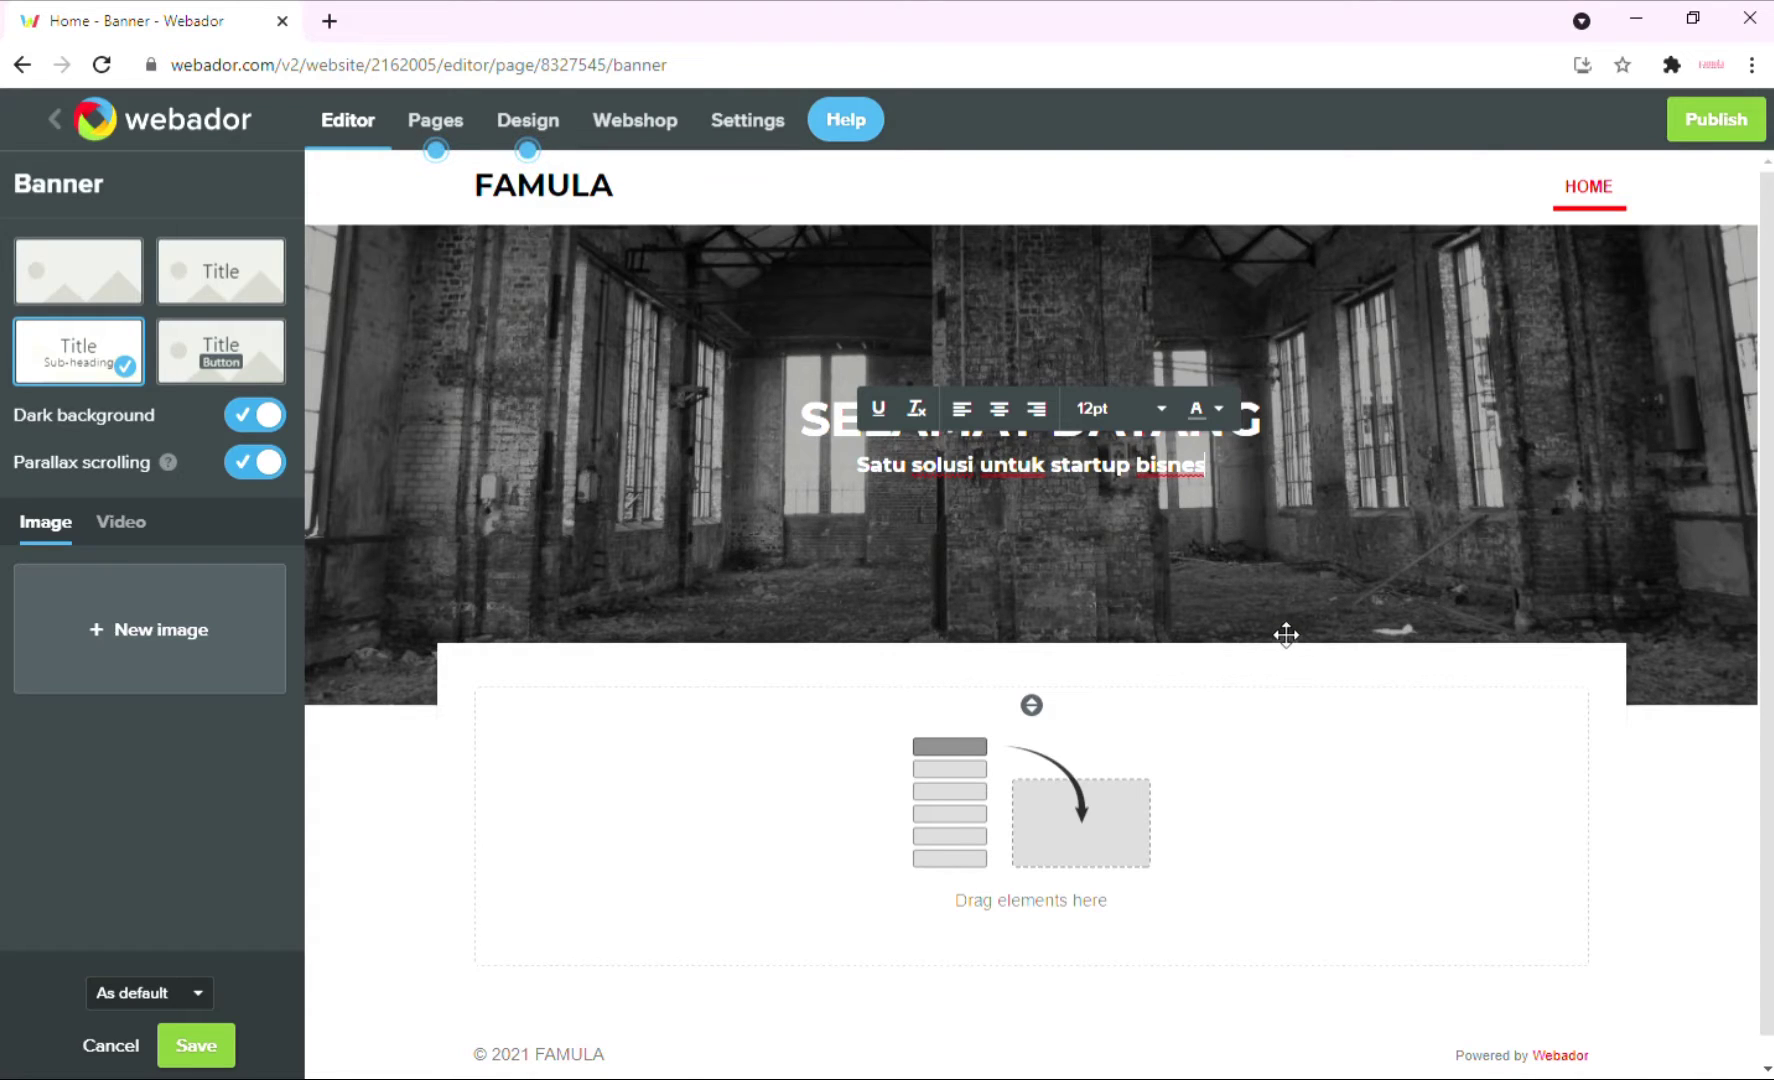
{"action": "left_click", "coordinate": [1620, 733]}
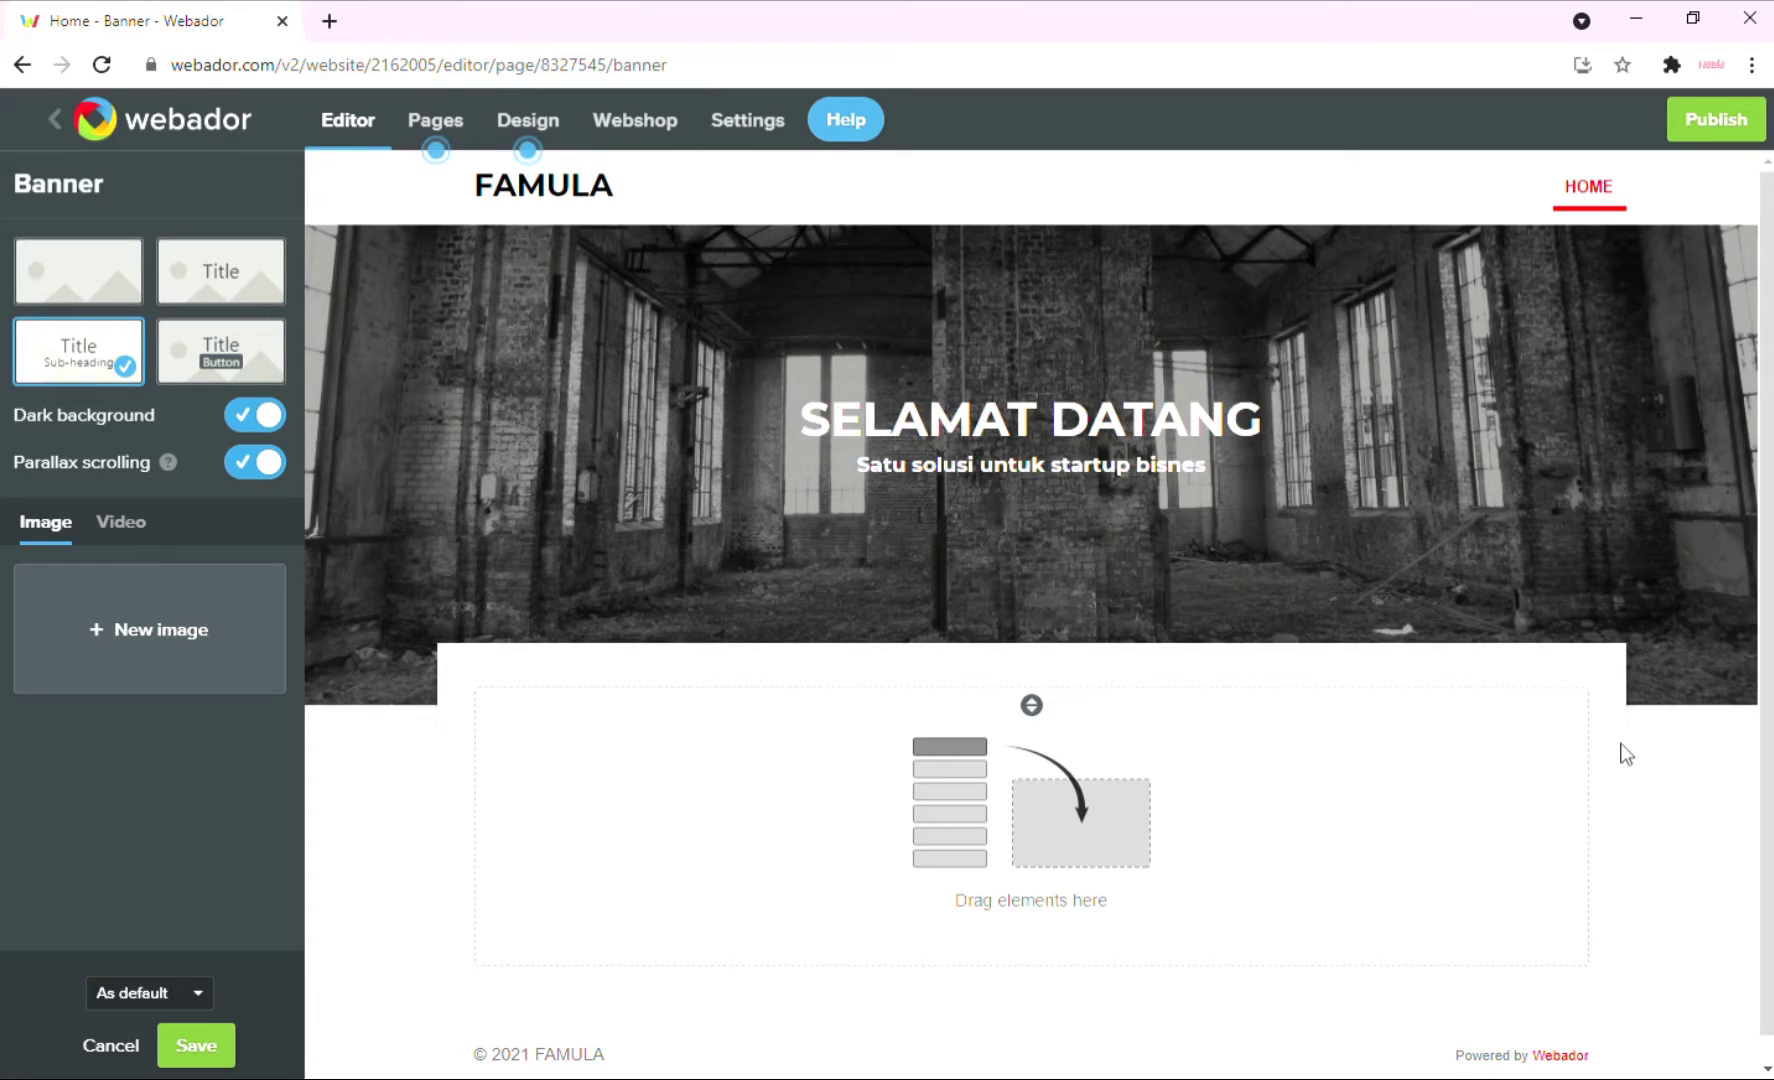
{"action": "left_click", "coordinate": [222, 1048]}
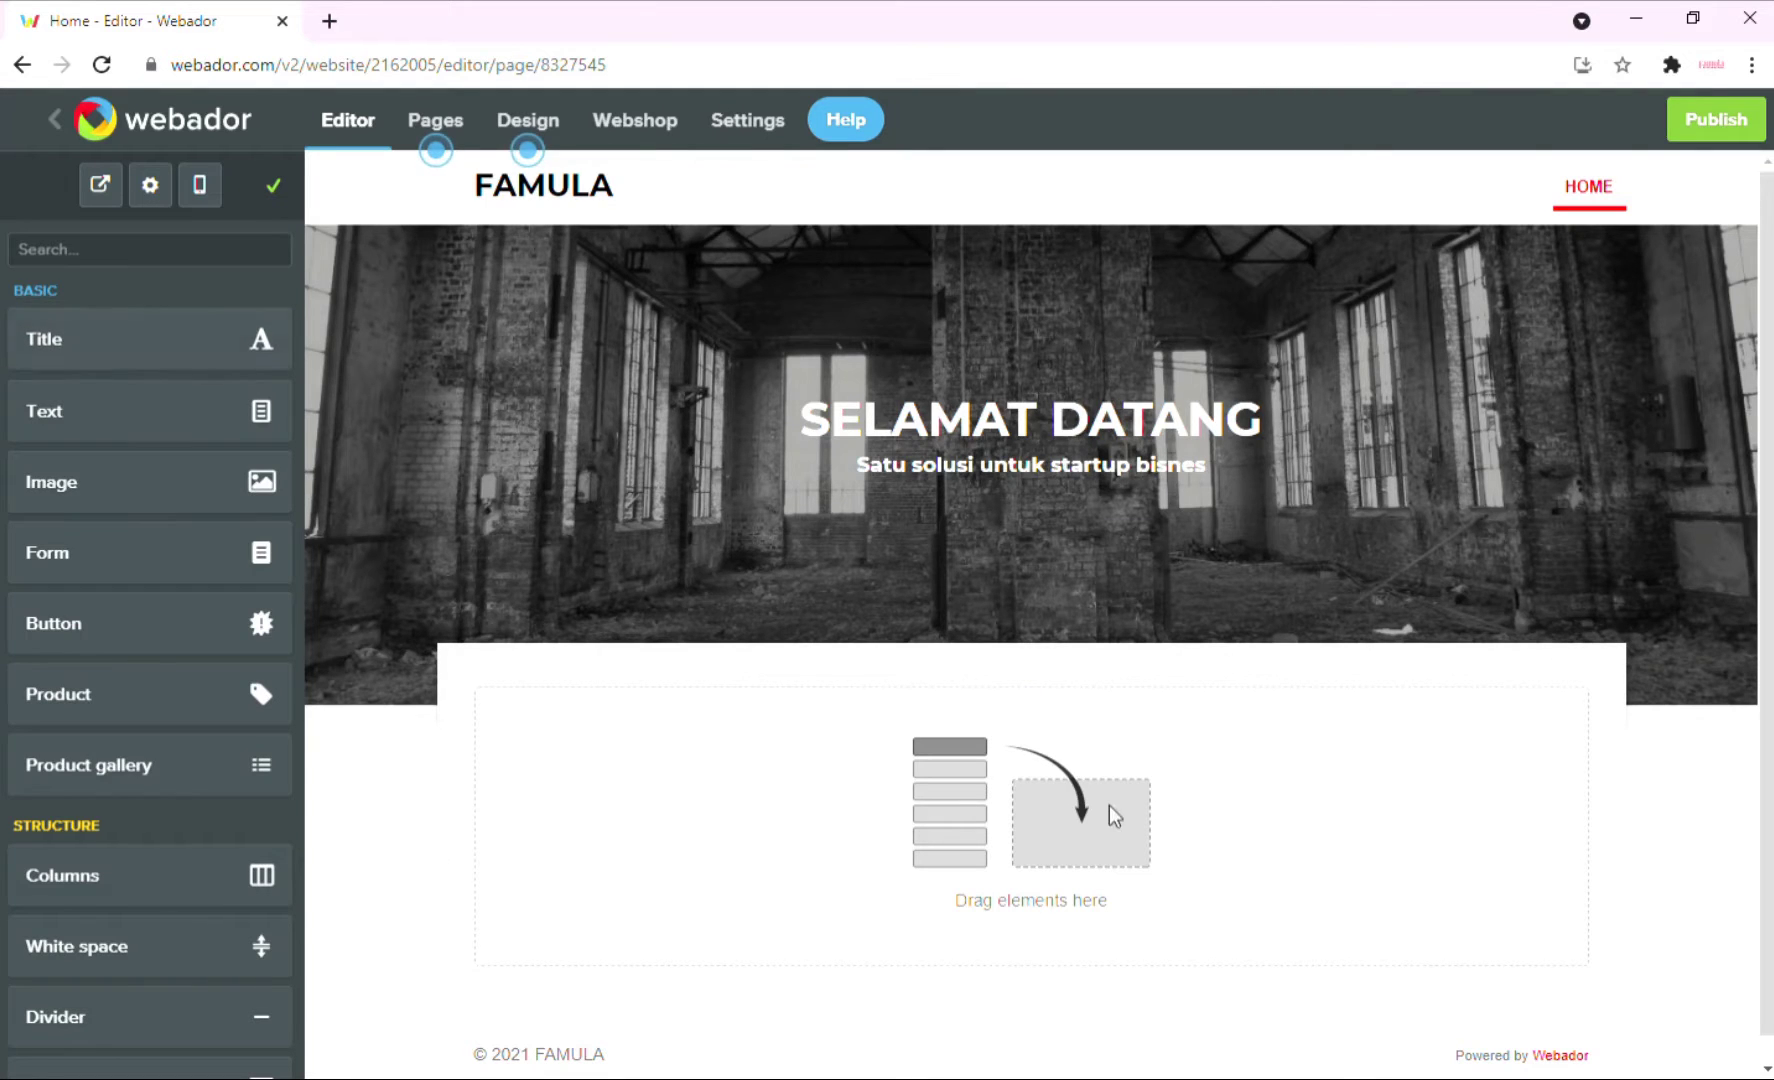
Add a Title block reading 'Title / Tajuk' and a Text block below the banner.
{"action": "scroll", "coordinate": [1190, 818], "scroll_direction": "down", "scroll_amount": 1}
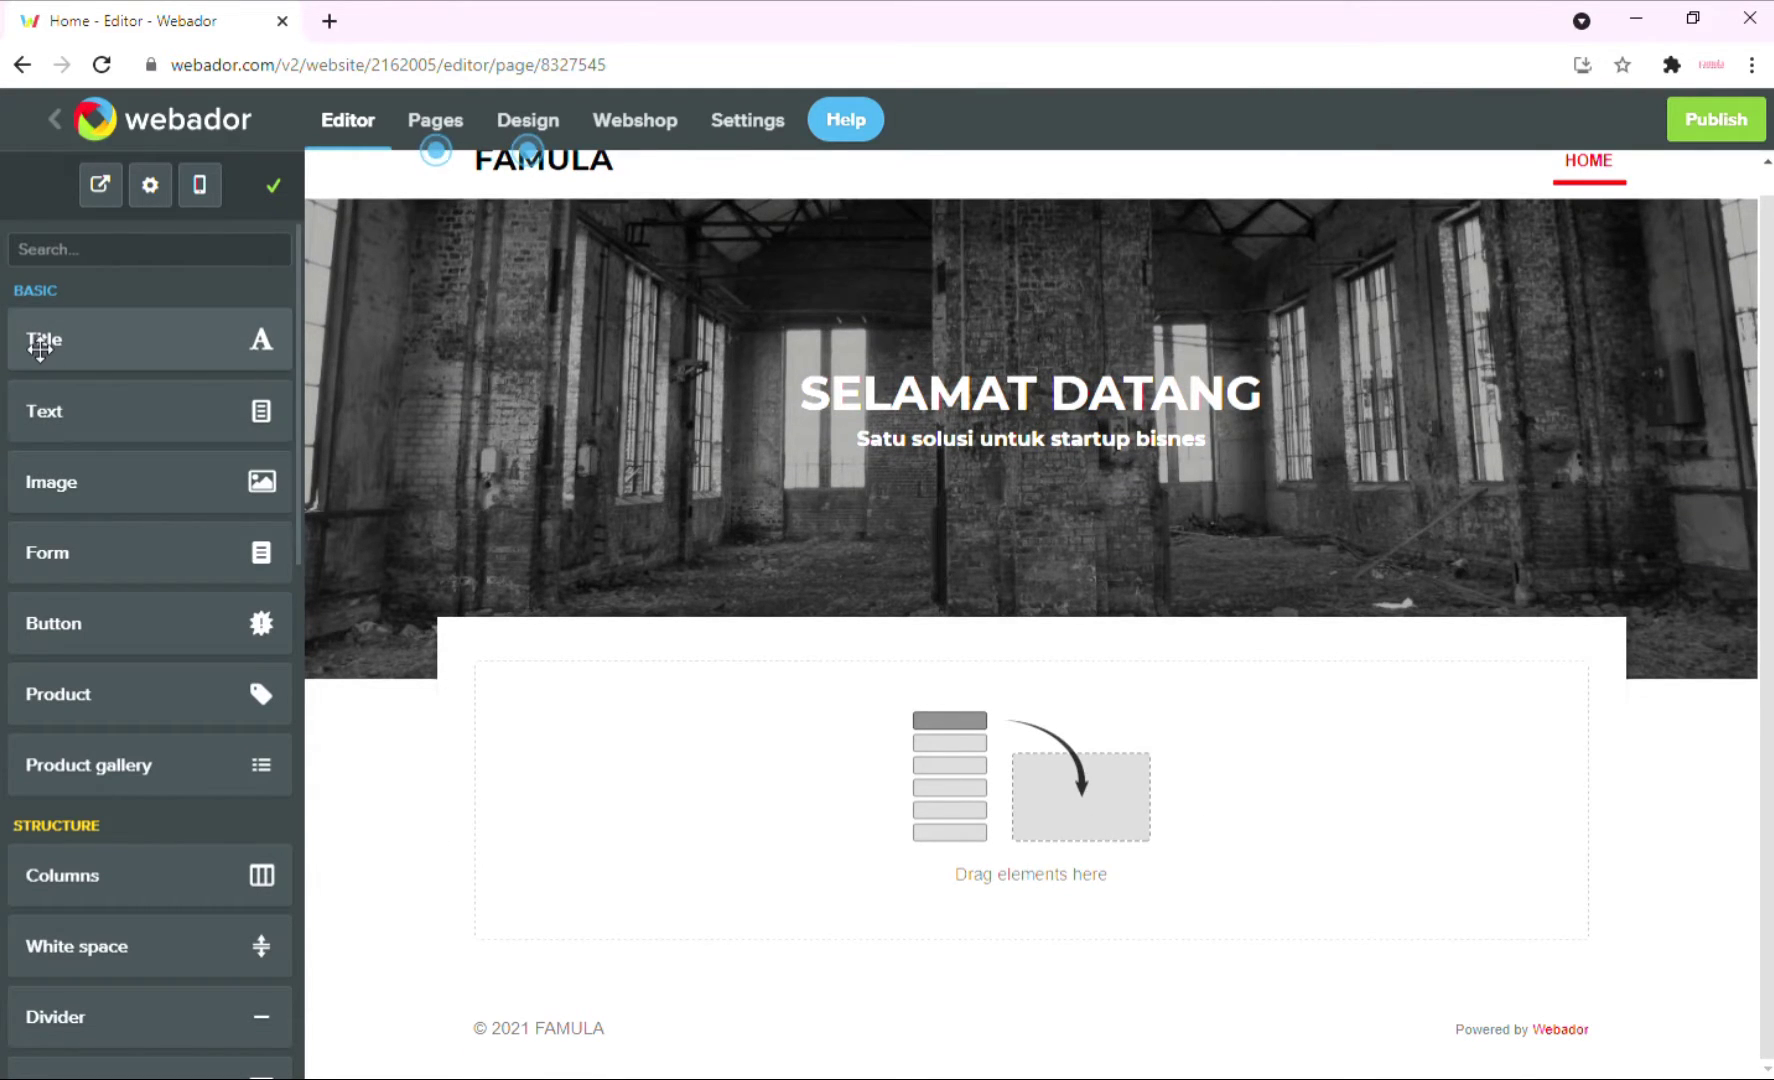
{"action": "left_click_drag", "start_coordinate": [40, 342], "coordinate": [895, 709]}
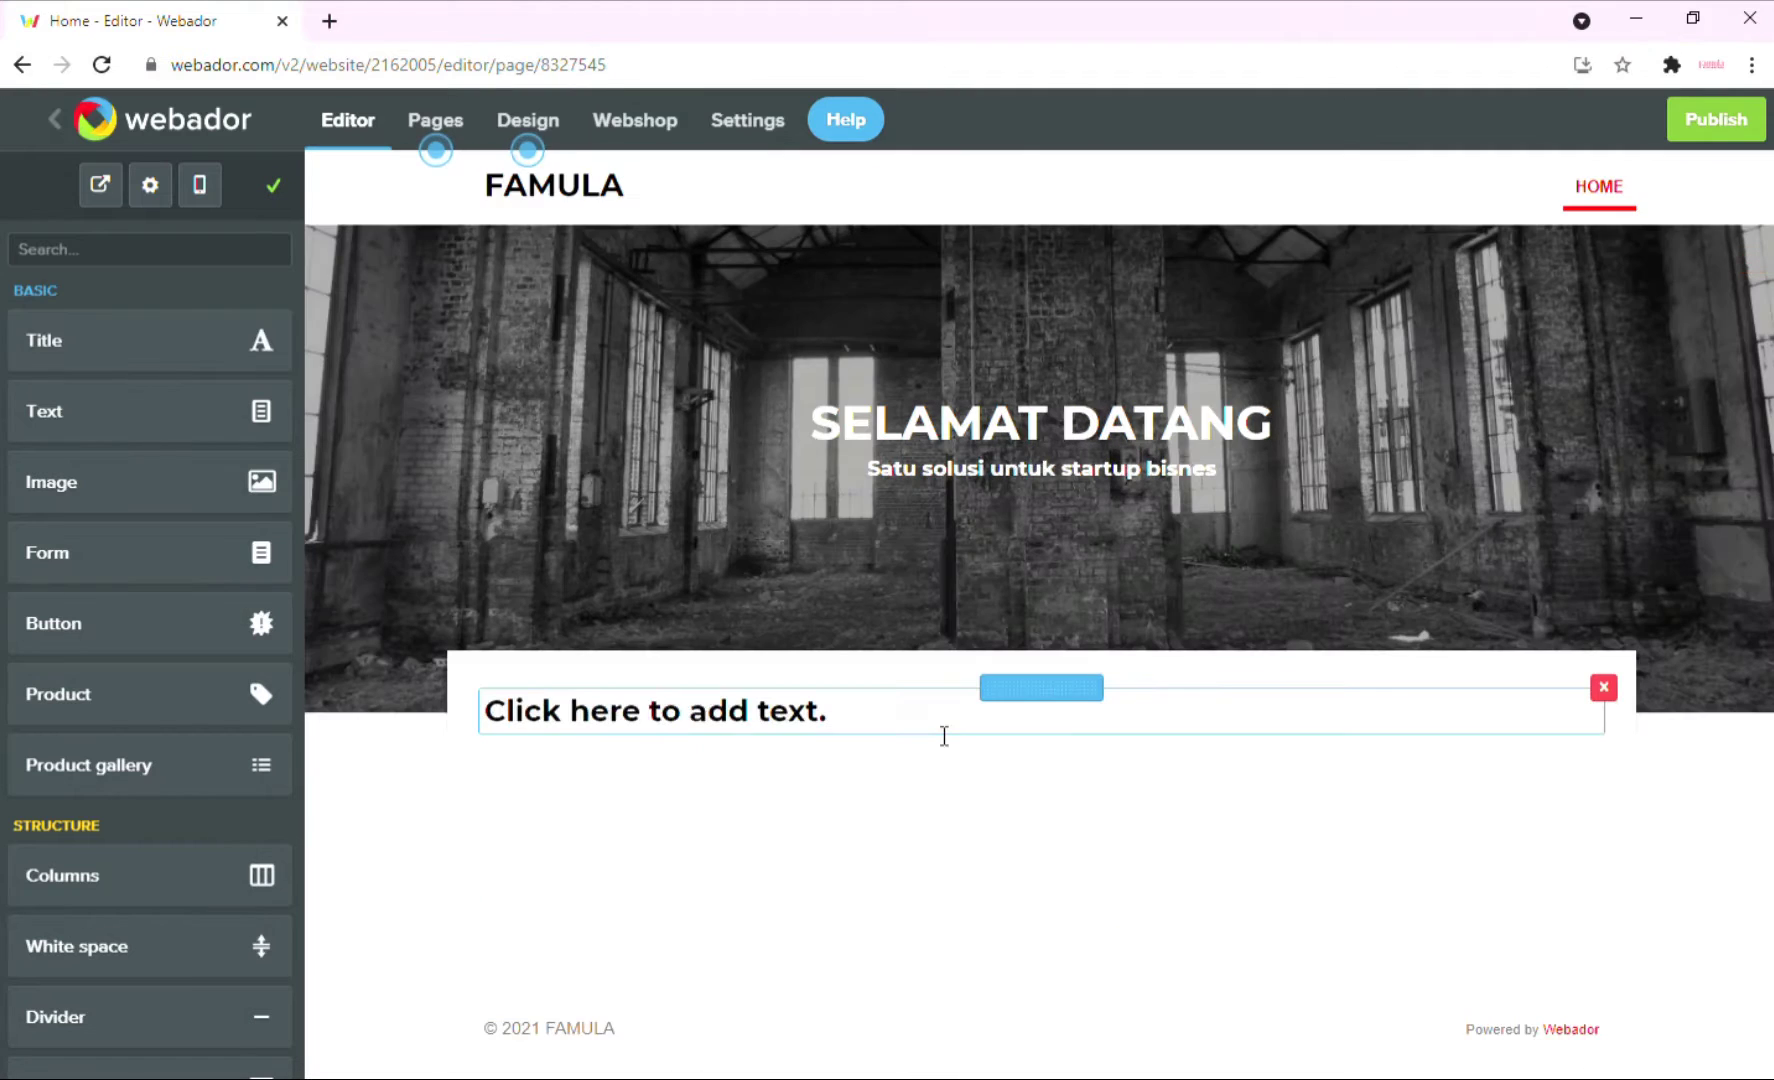
{"action": "left_click_drag", "start_coordinate": [87, 416], "coordinate": [667, 775]}
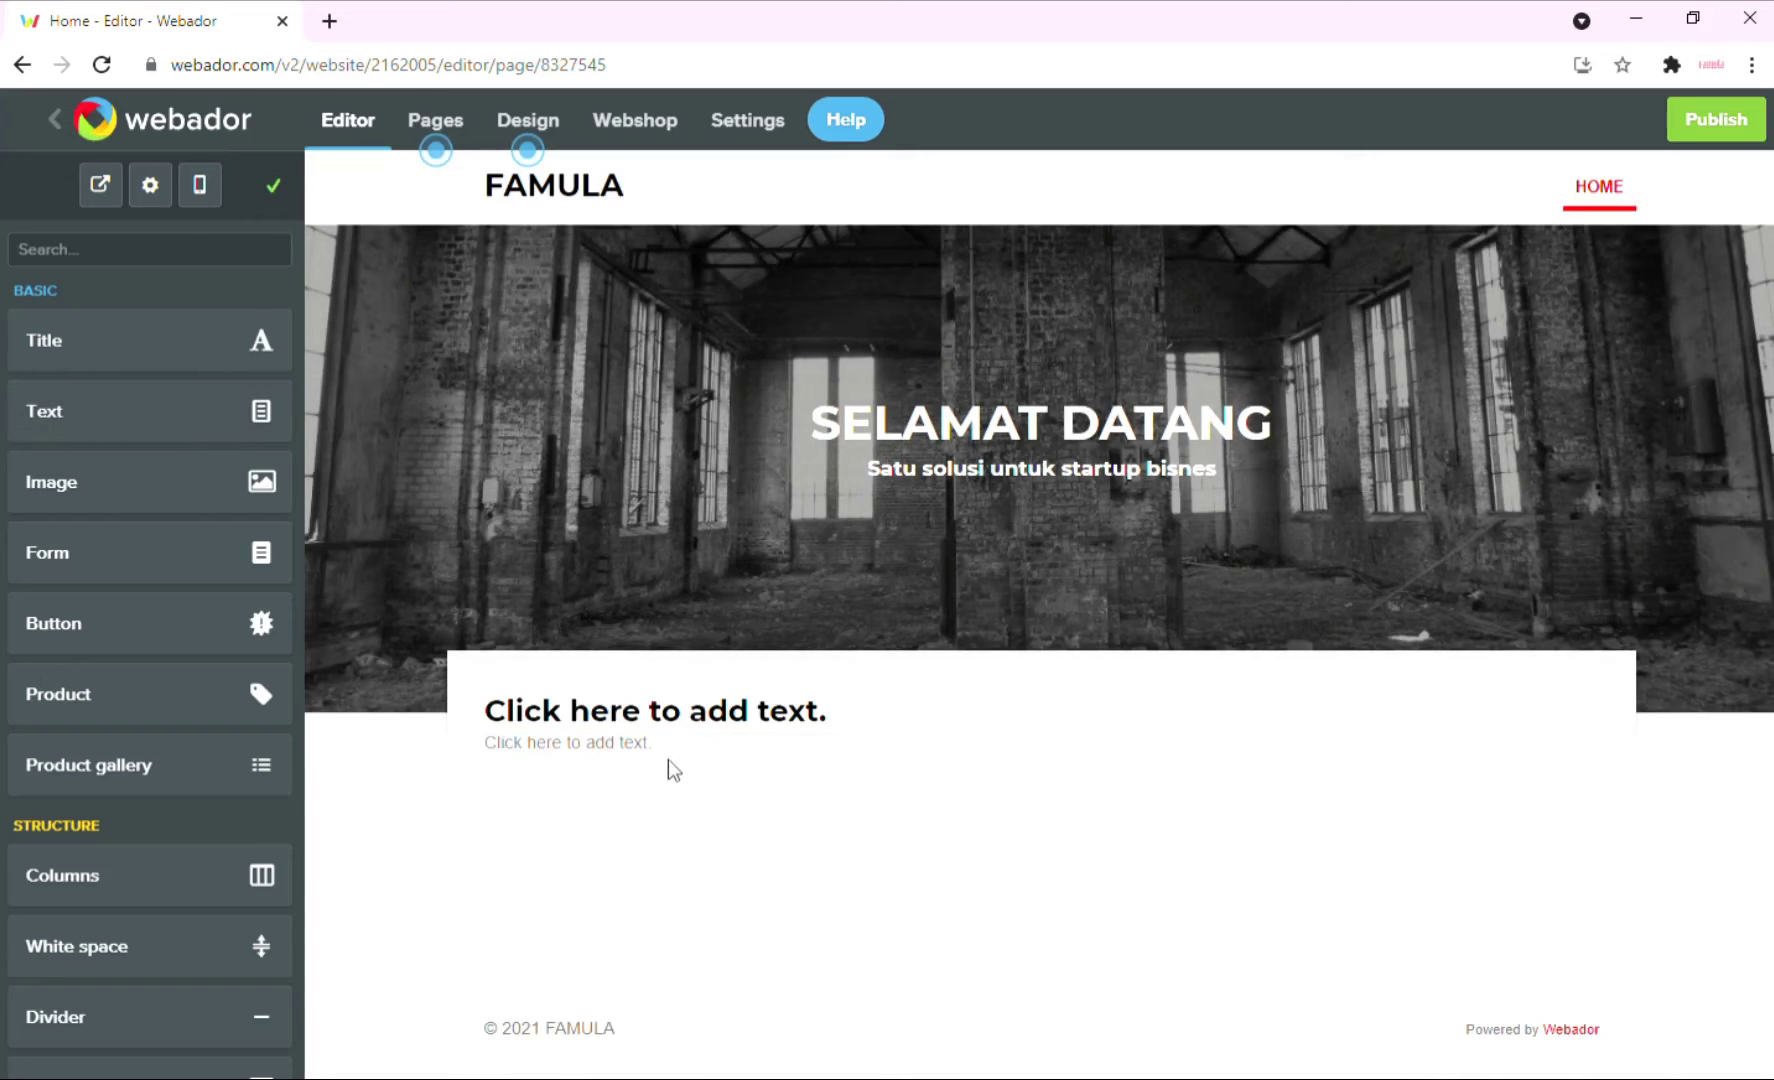
{"action": "left_click", "coordinate": [788, 717]}
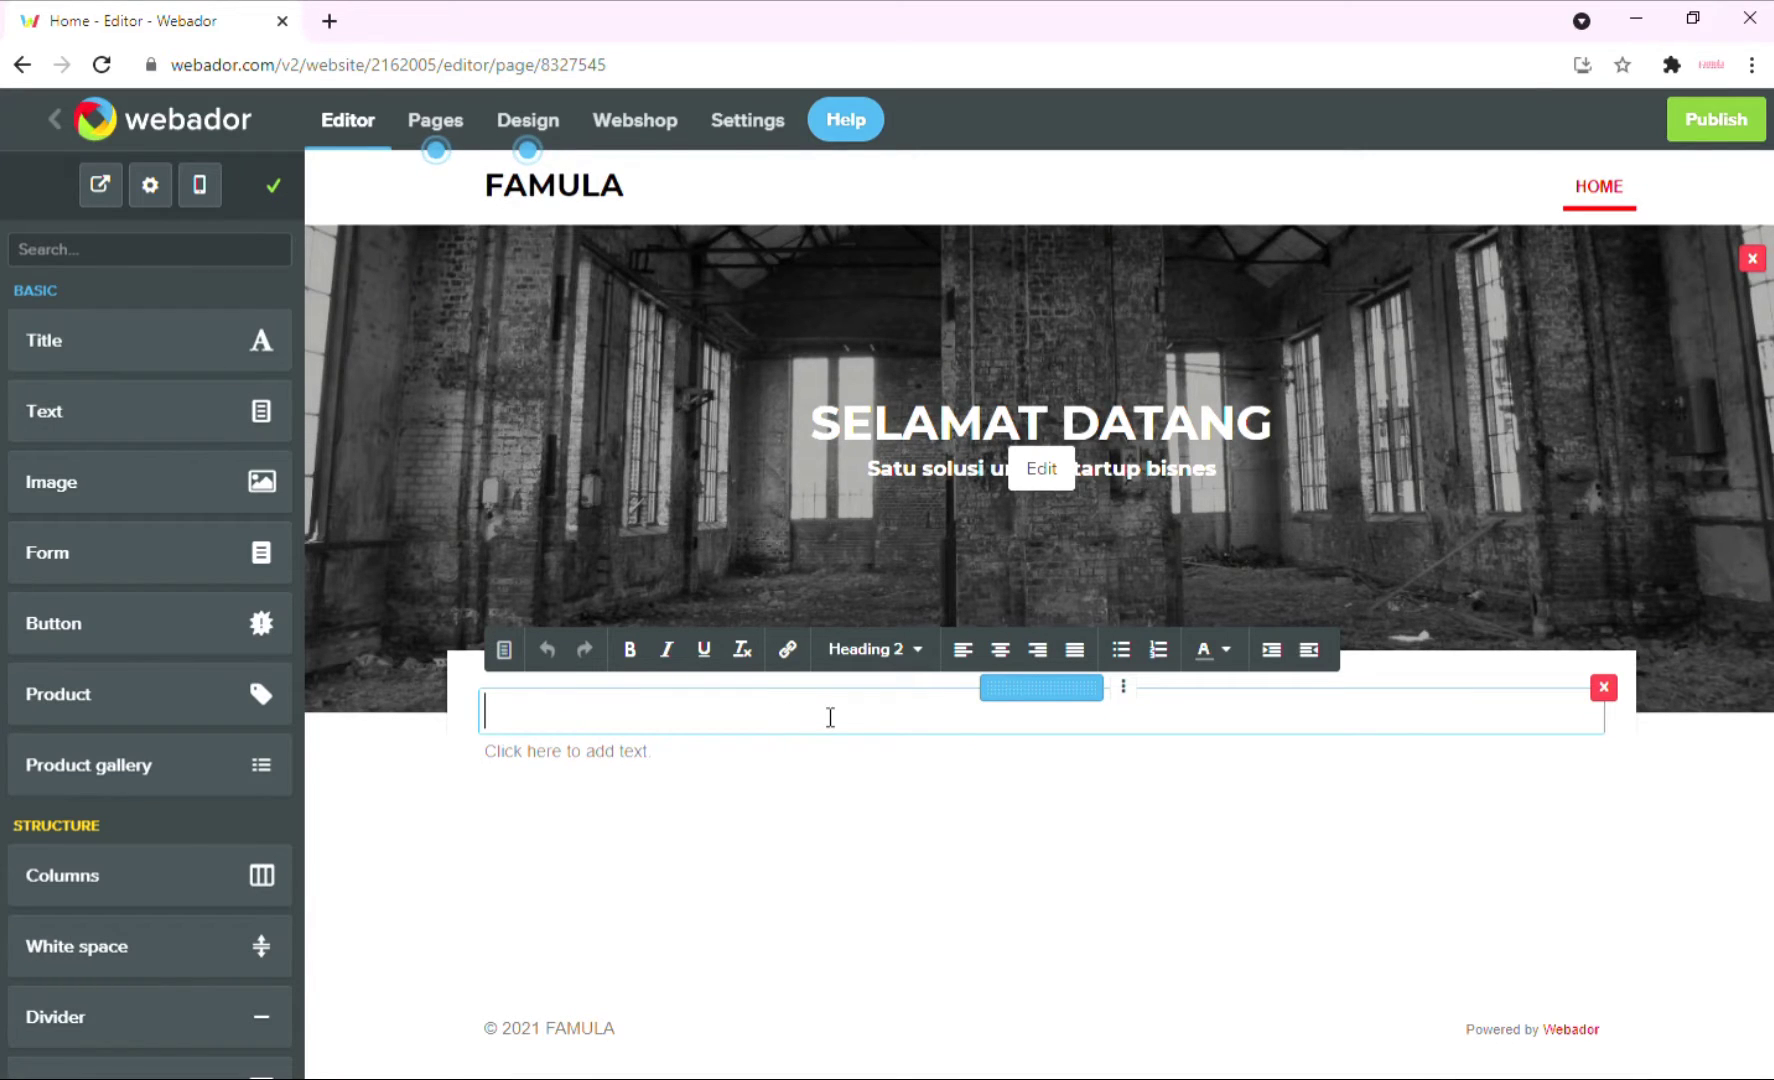
{"action": "type", "text": "Title / Tajuk"}
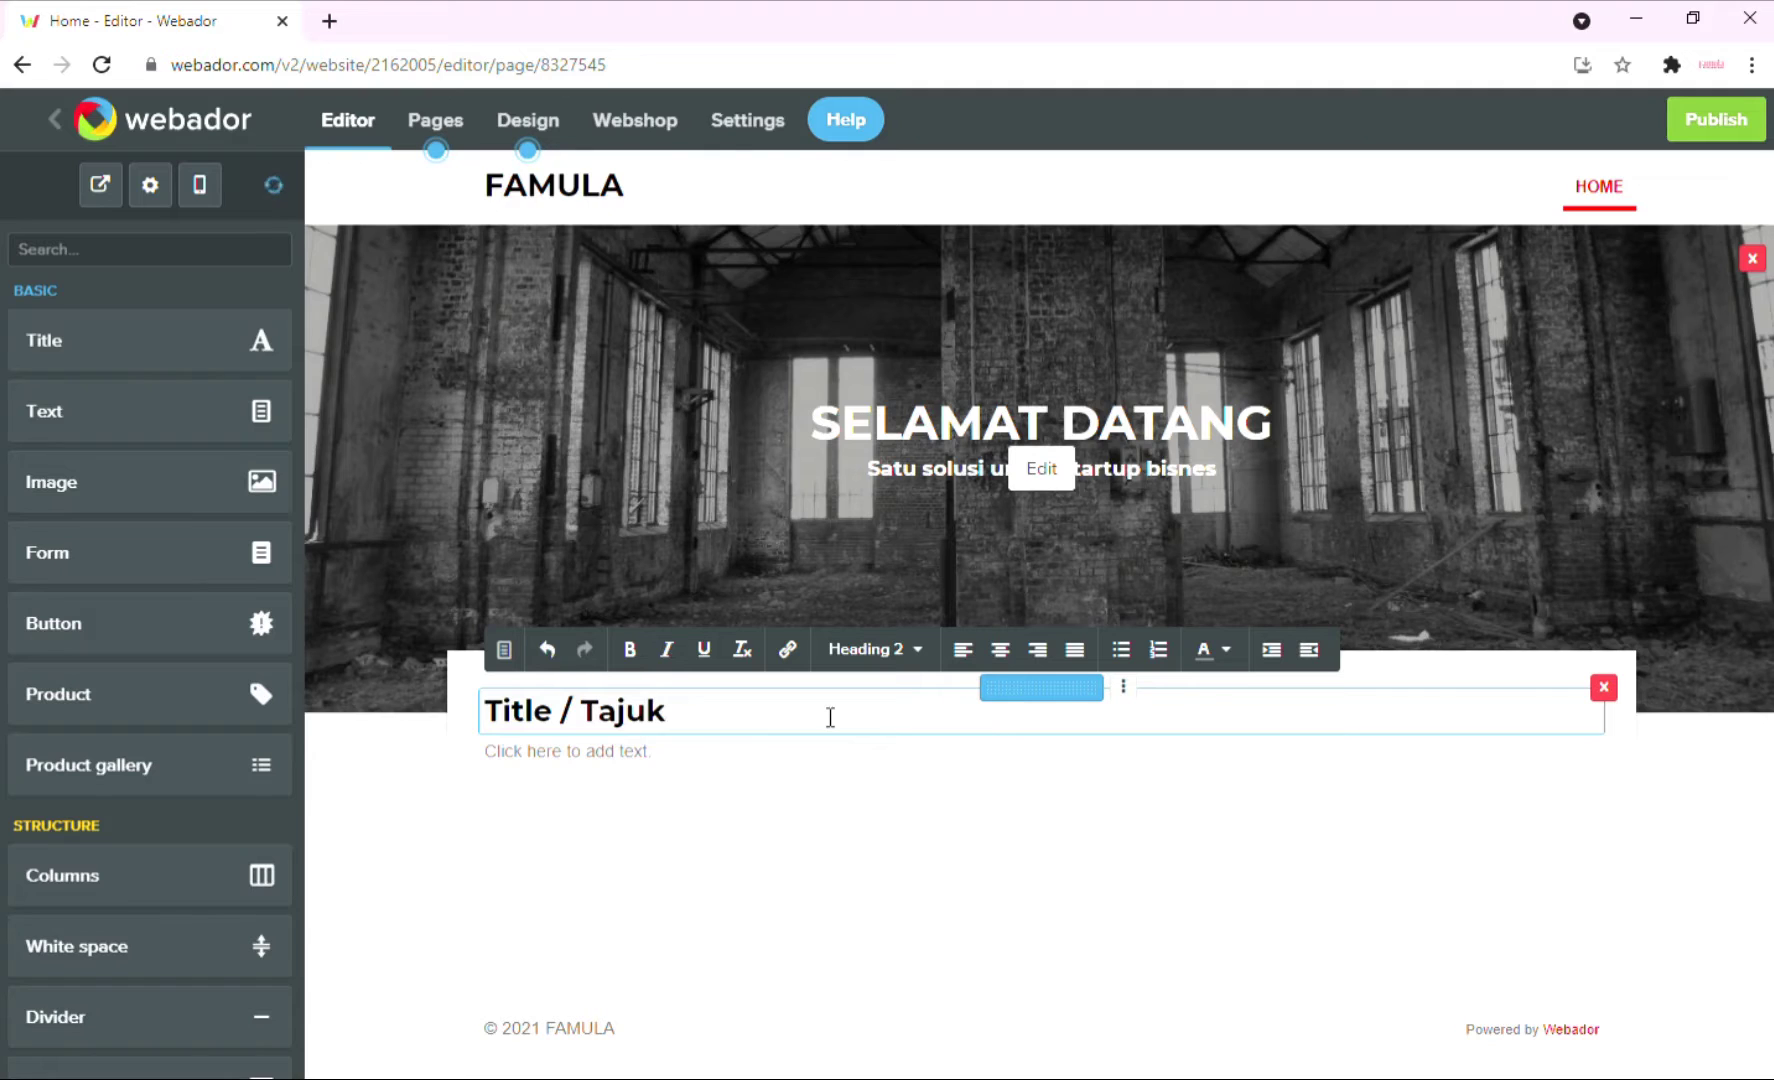
{"action": "left_click", "coordinate": [812, 772]}
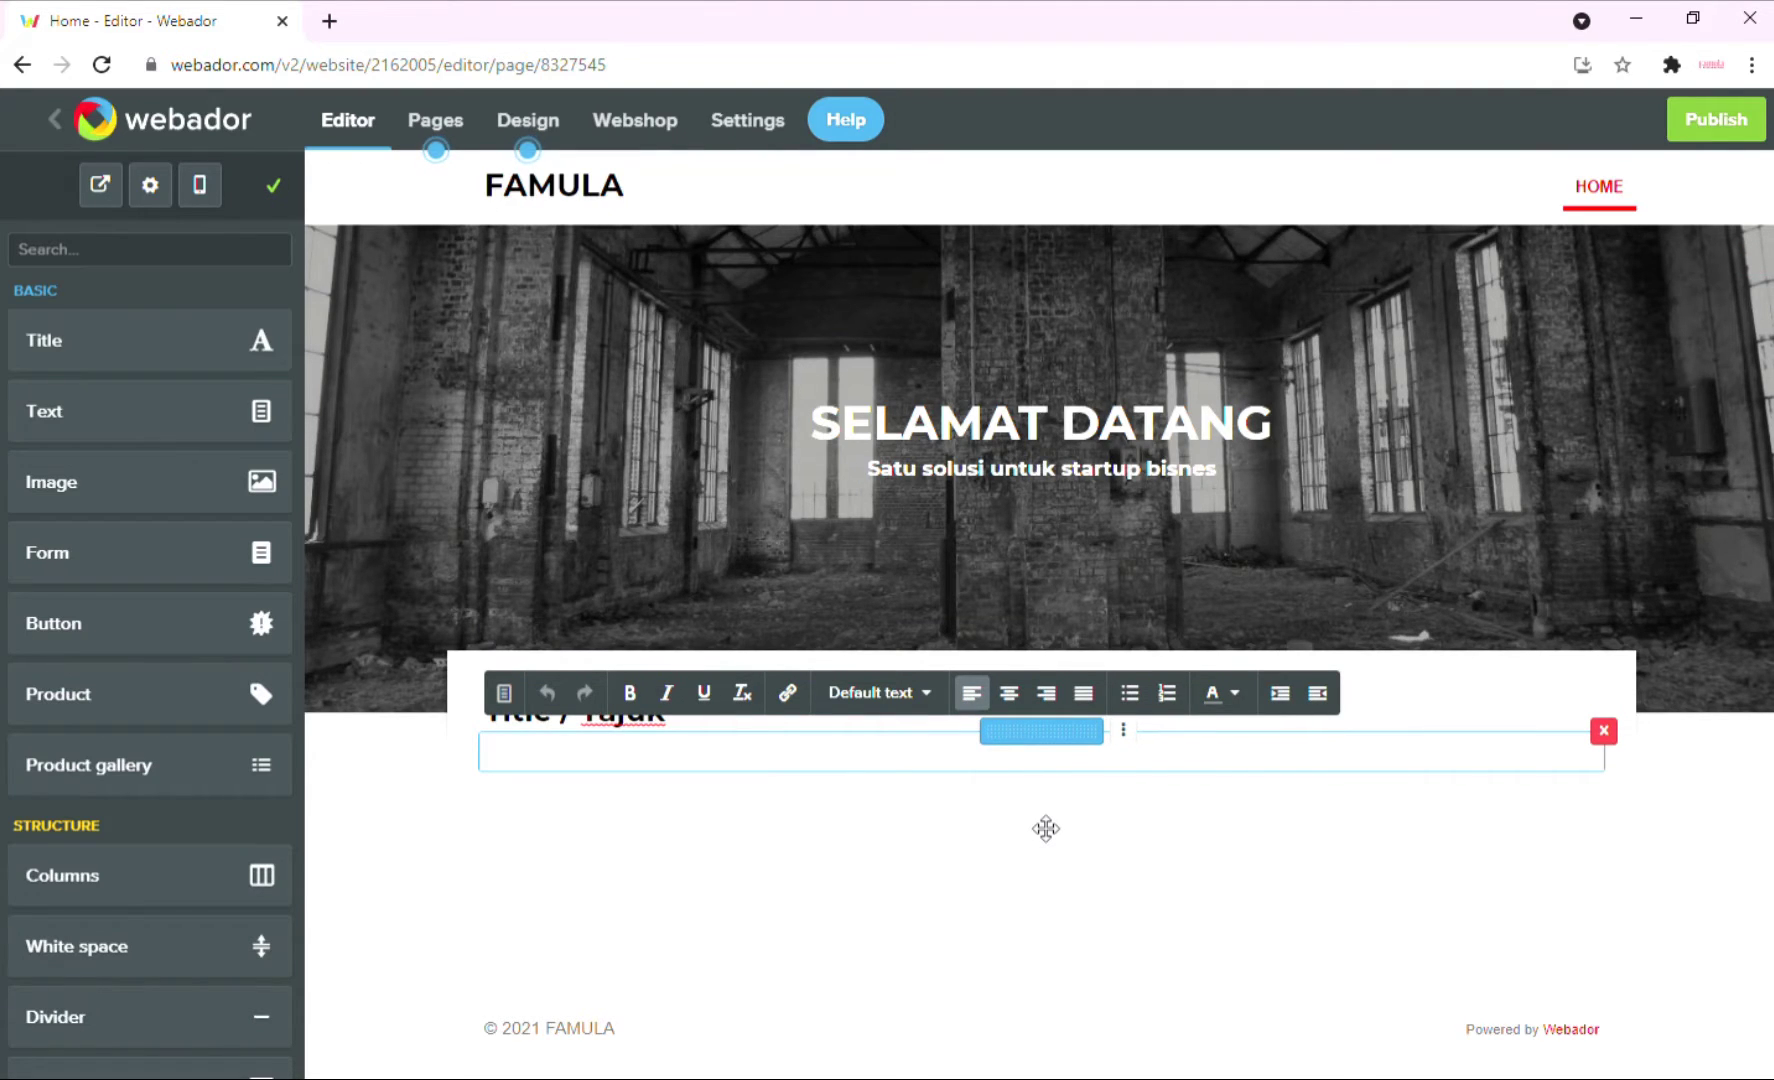
Write 'Isi kandungan Welcoming text Tulis apa-apa sahaja' into the paragraph, fixing the typo.
{"action": "type", "text": "Isi kandungan  Welcoming text  Apa-apa"}
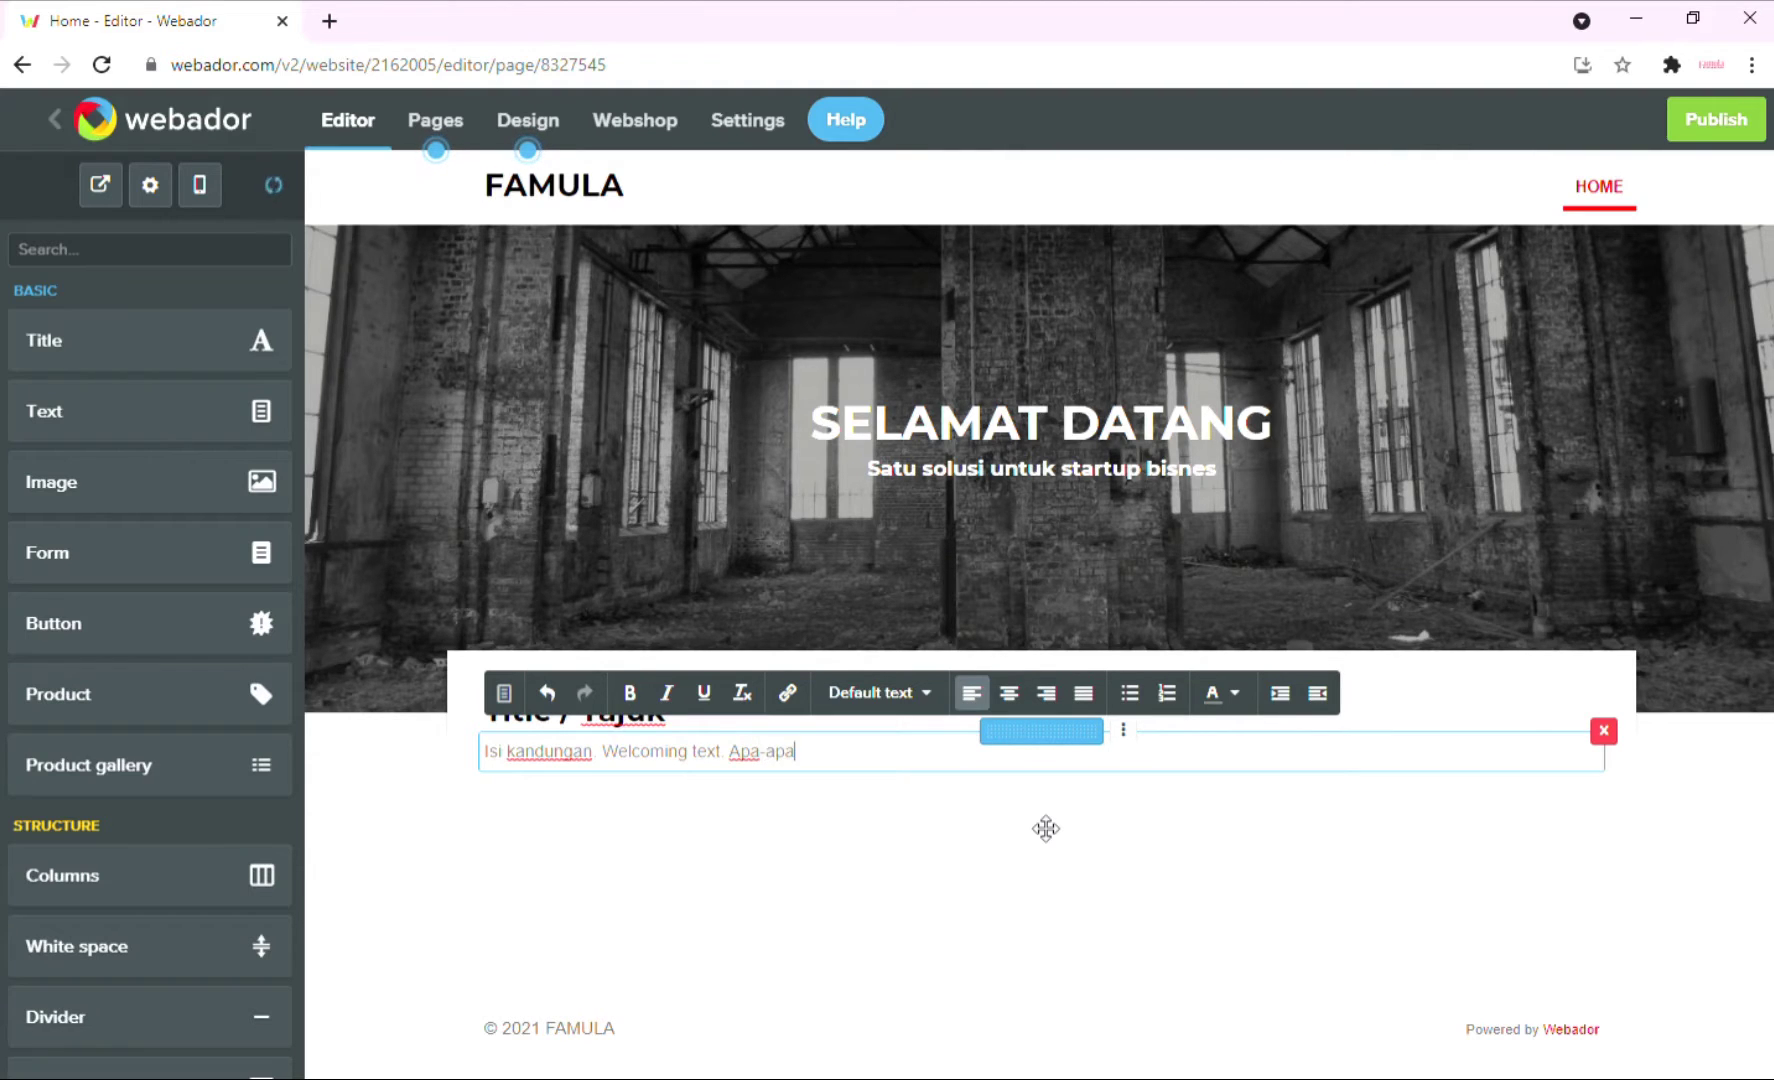
{"action": "key", "text": "BackSpace"}
{"action": "key", "text": "BackSpace"}
{"action": "key", "text": "BackSpace"}
{"action": "type", "text": "apa-apa"}
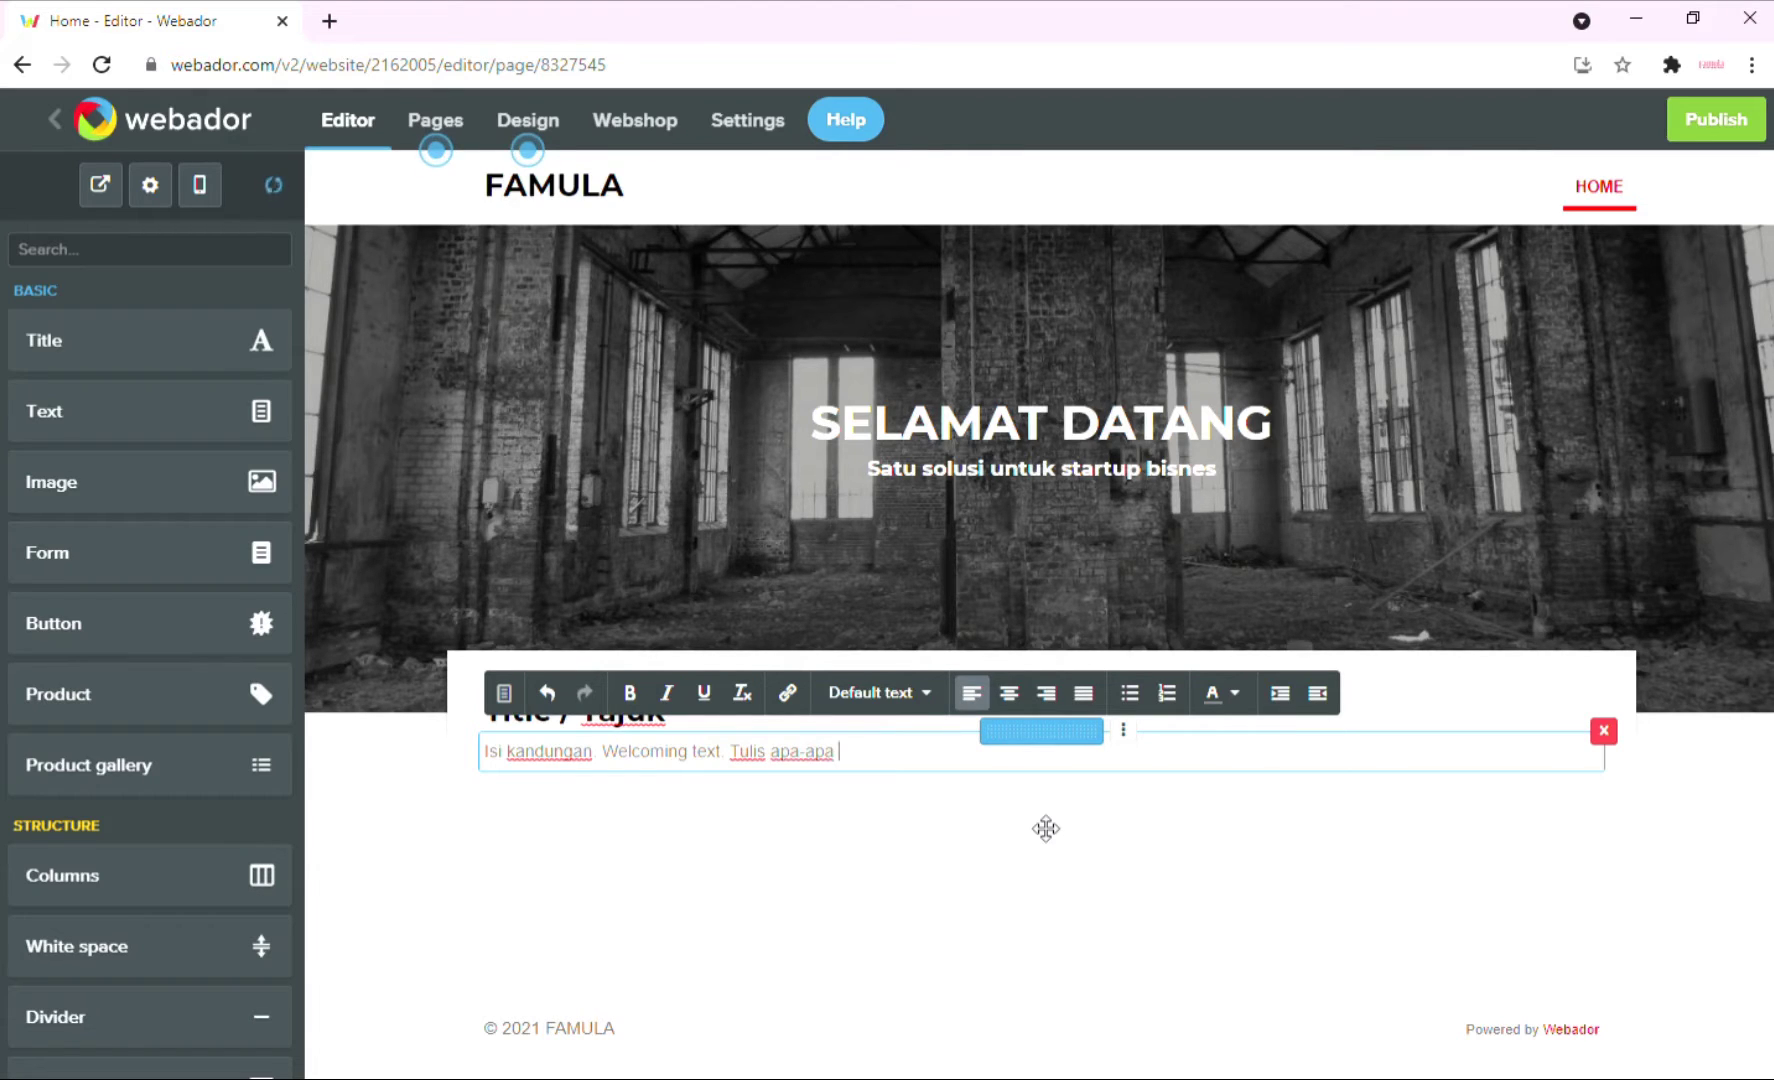
{"action": "type", "text": " sahaja"}
{"action": "left_click", "coordinate": [1706, 826]}
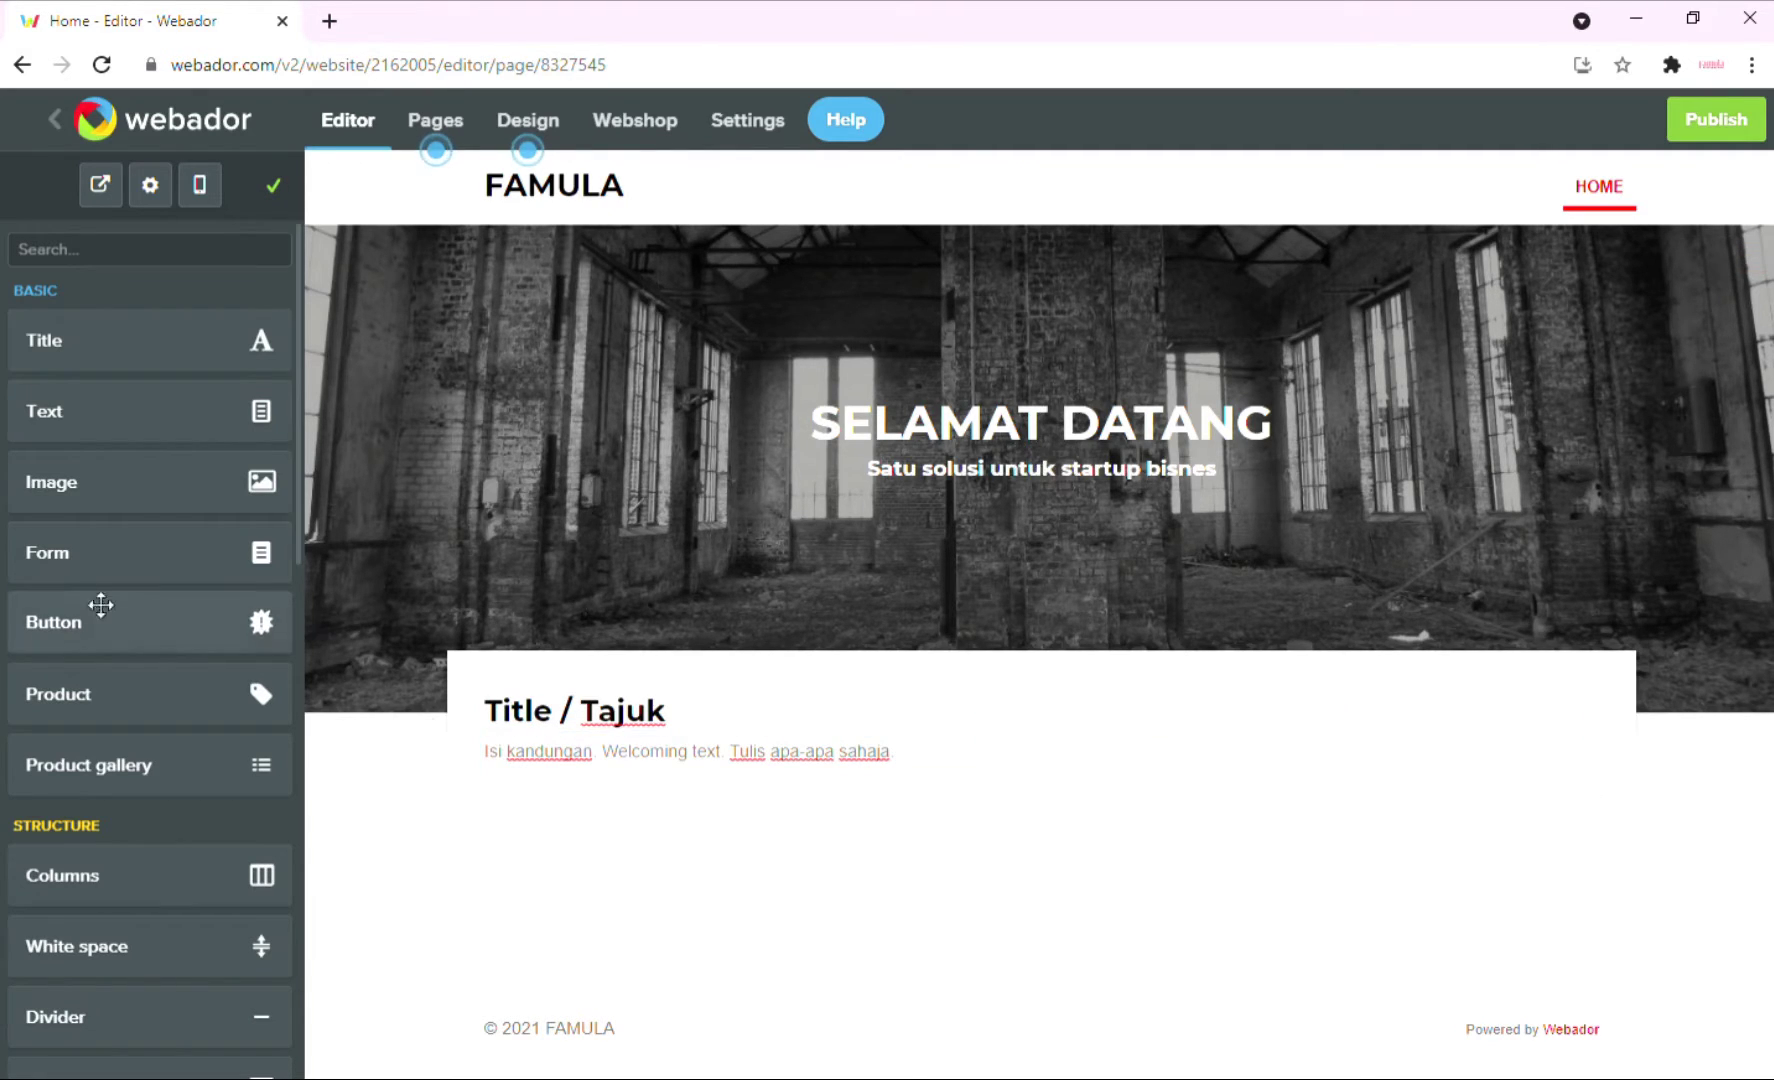
Drop four image blocks side by side beneath the welcome paragraph.
{"action": "left_click_drag", "start_coordinate": [123, 502], "coordinate": [622, 856]}
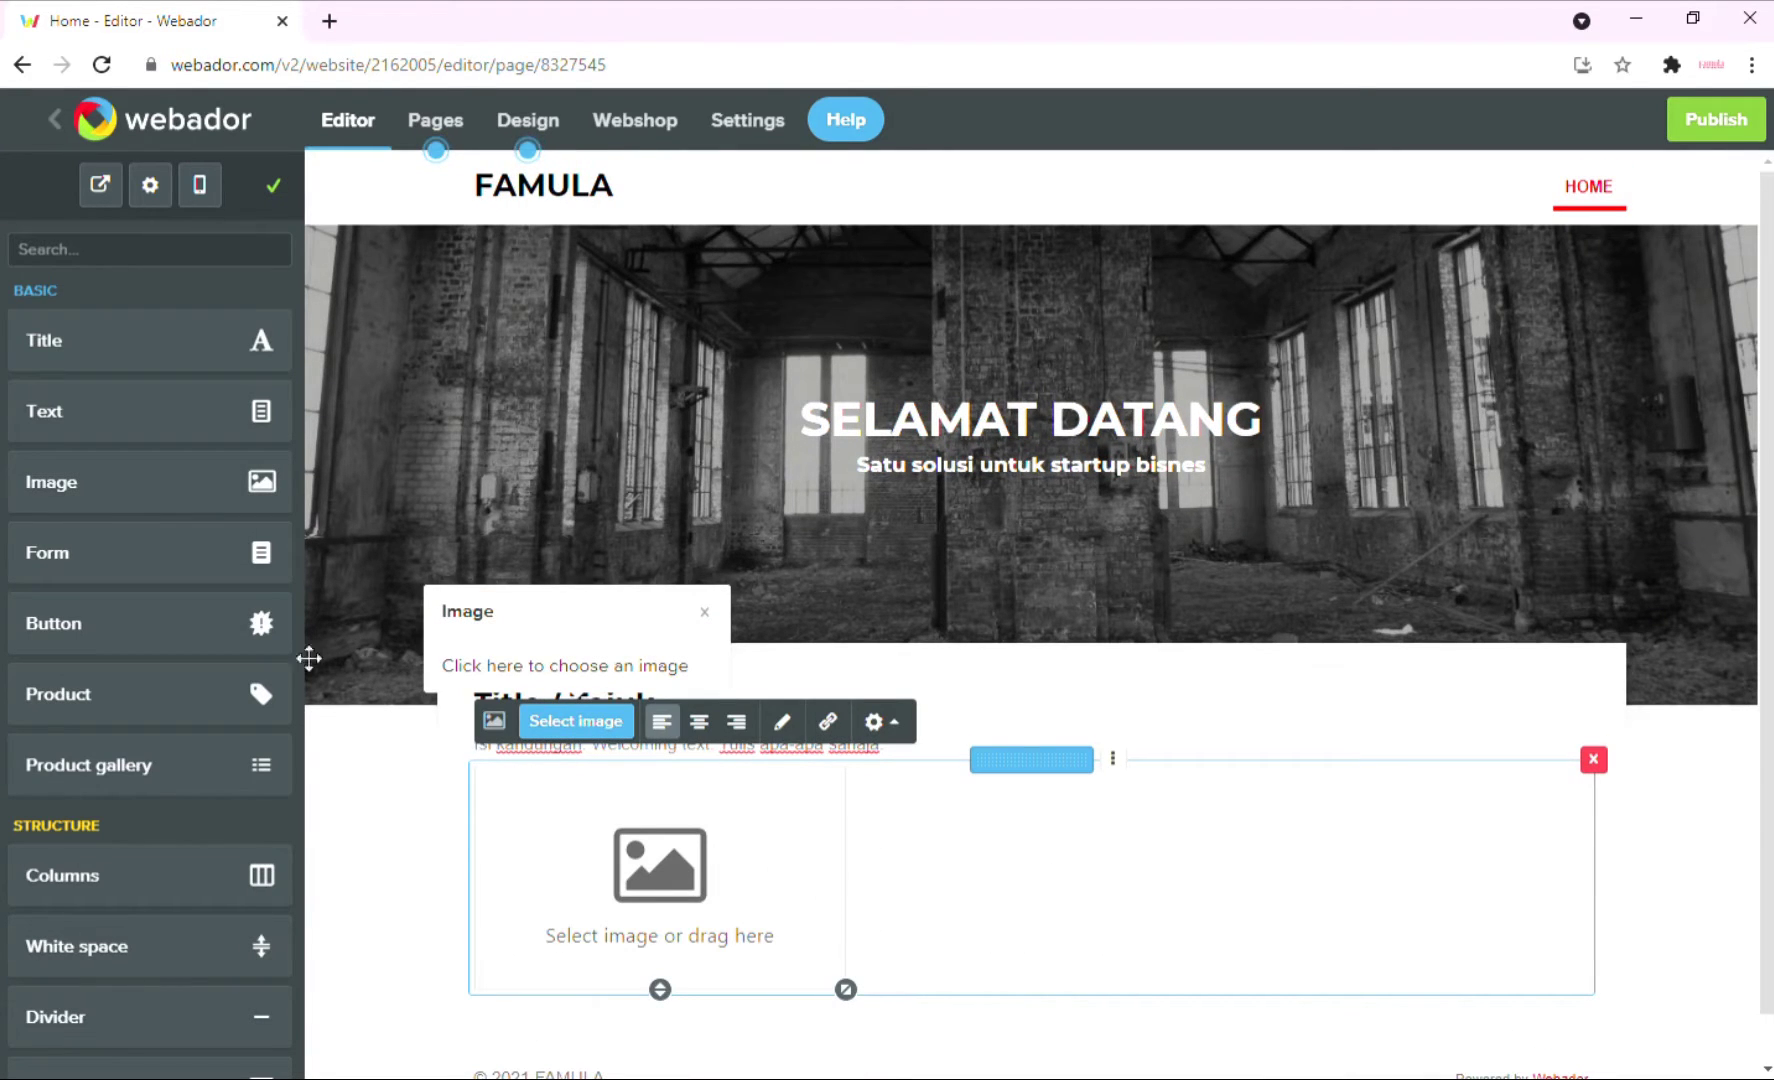
{"action": "left_click_drag", "start_coordinate": [107, 504], "coordinate": [1590, 864]}
{"action": "left_click", "coordinate": [1089, 879]}
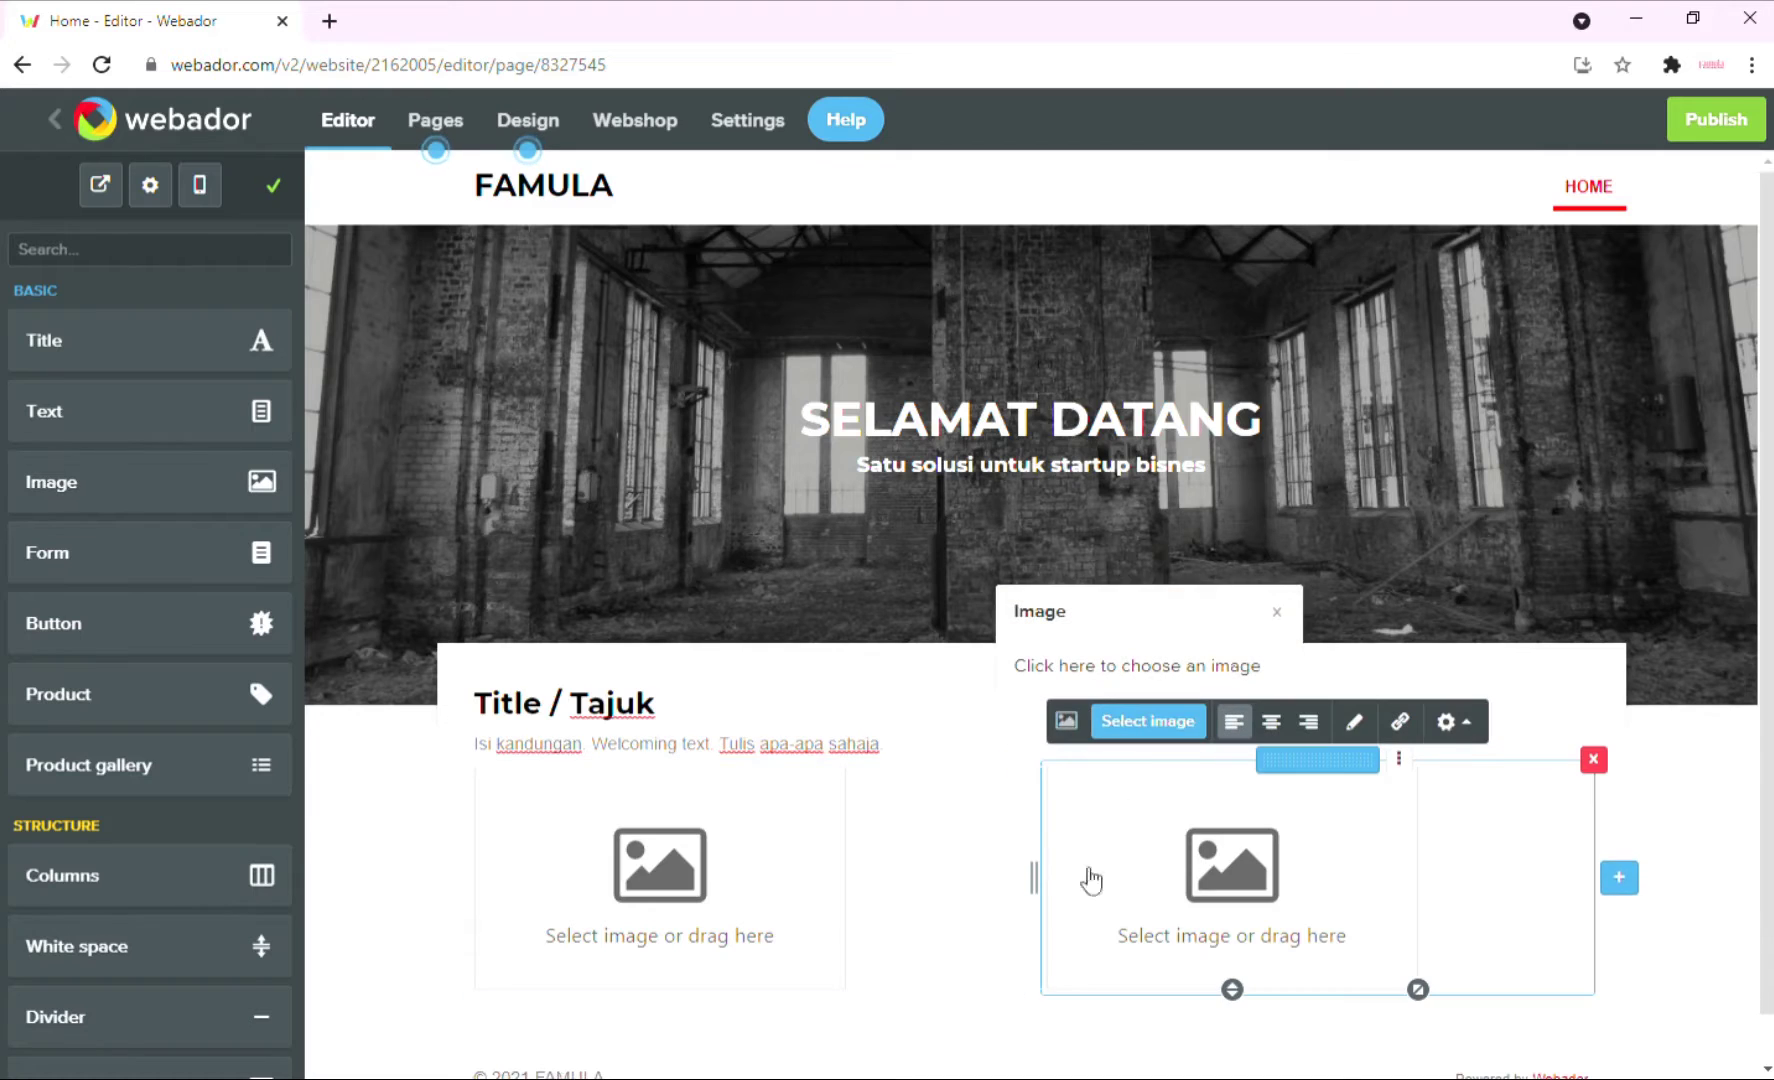
{"action": "left_click_drag", "start_coordinate": [117, 505], "coordinate": [1580, 890]}
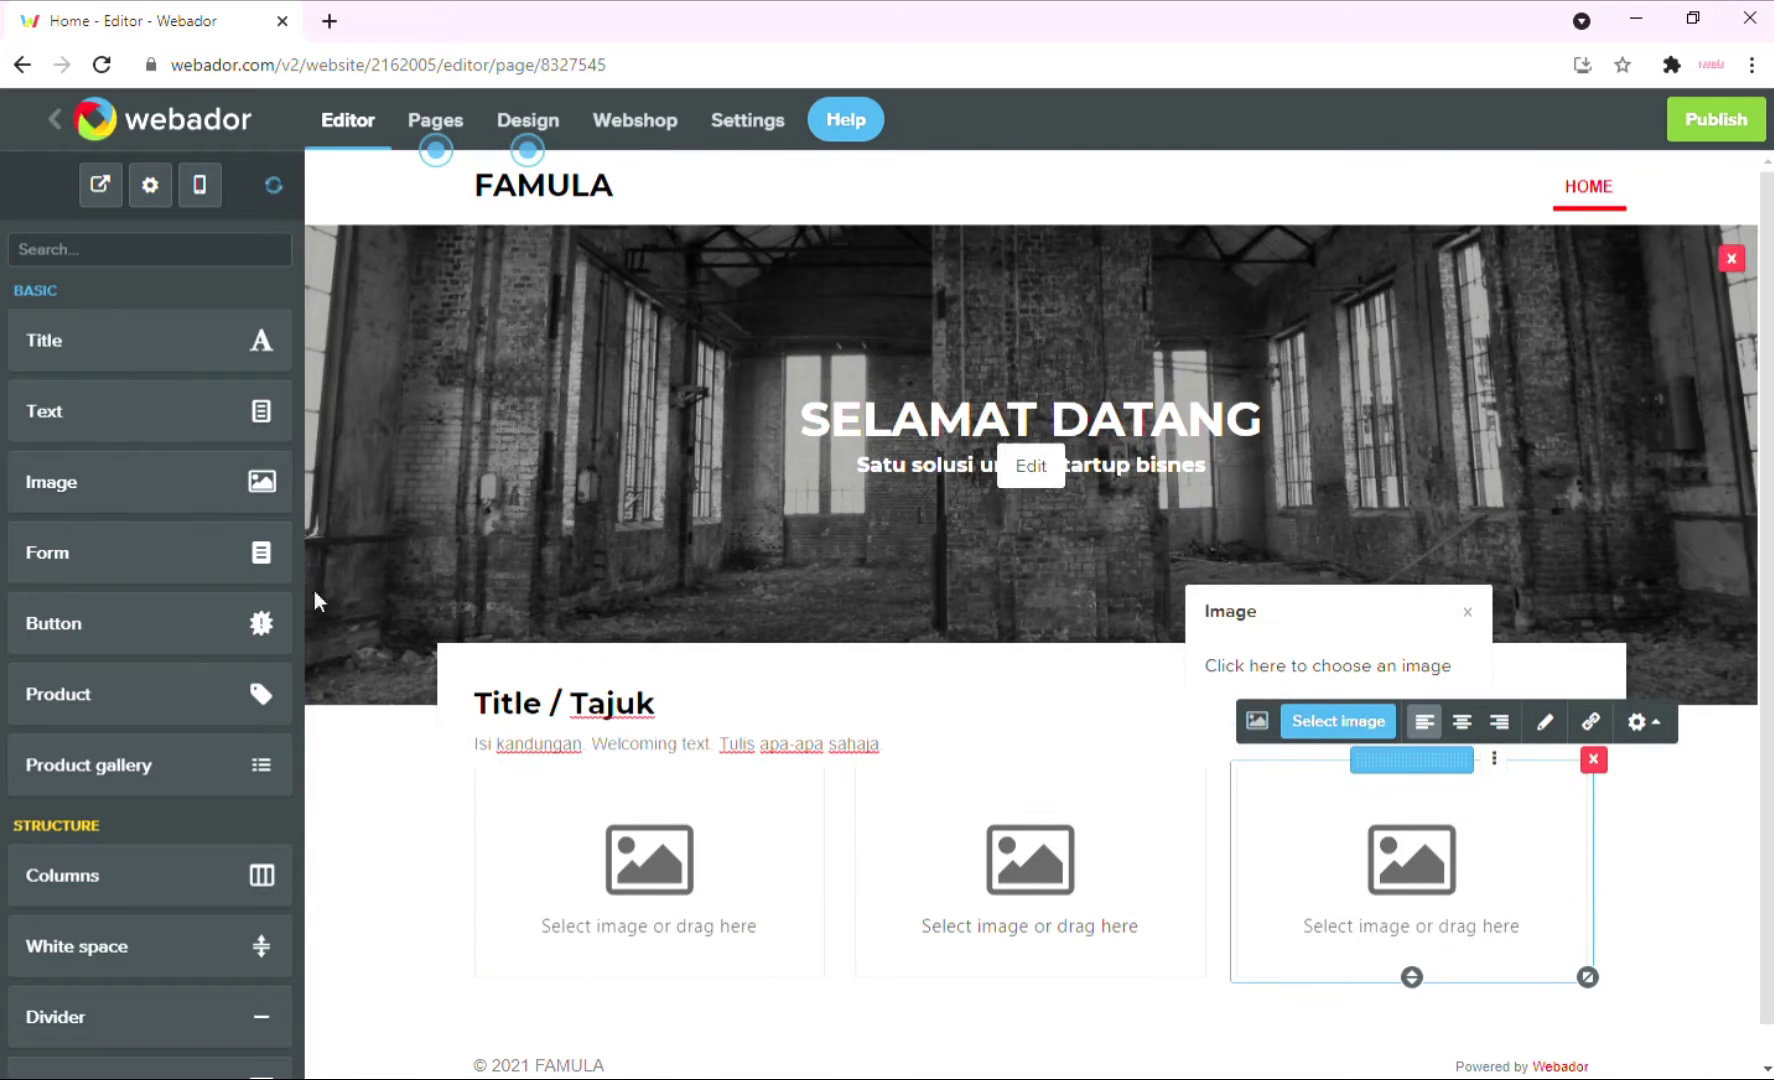
{"action": "left_click_drag", "start_coordinate": [102, 498], "coordinate": [340, 544]}
{"action": "left_click_drag", "start_coordinate": [1559, 926], "coordinate": [1564, 891]}
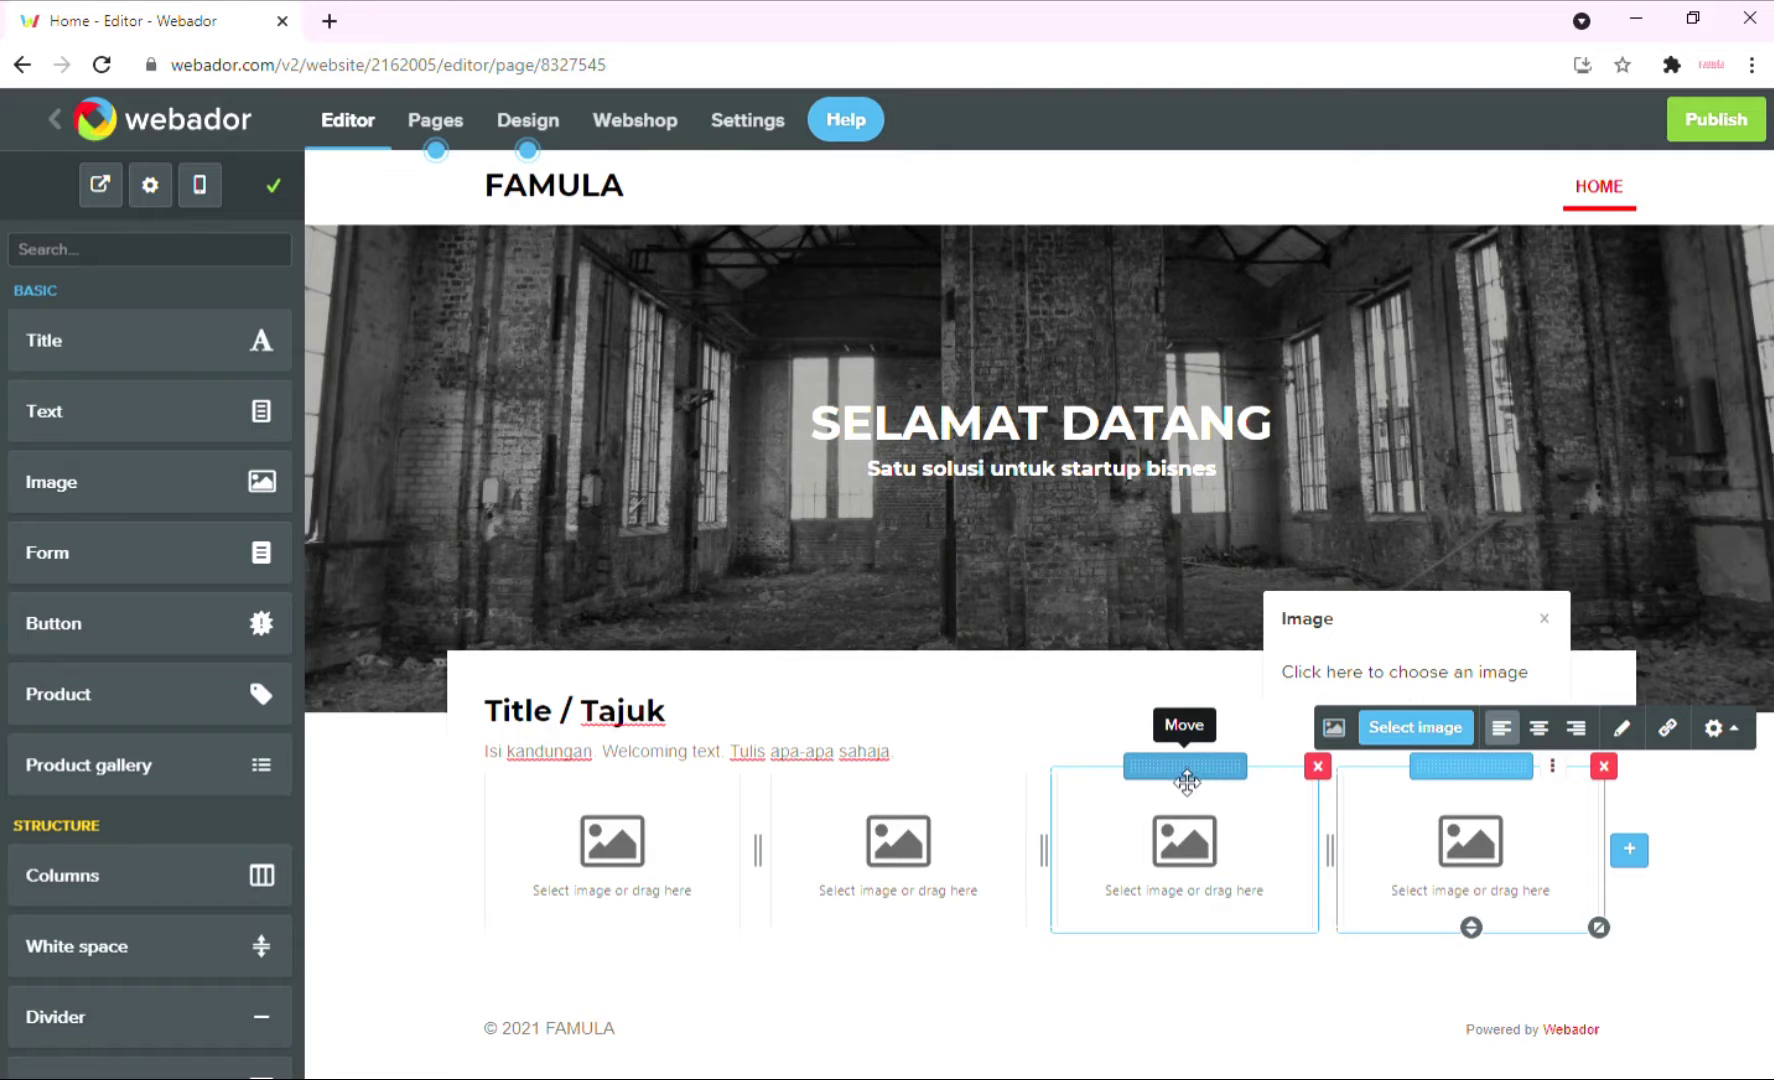
Rearrange the image columns into a two-by-two grid and select the first block.
{"action": "left_click_drag", "start_coordinate": [1186, 780], "coordinate": [661, 867]}
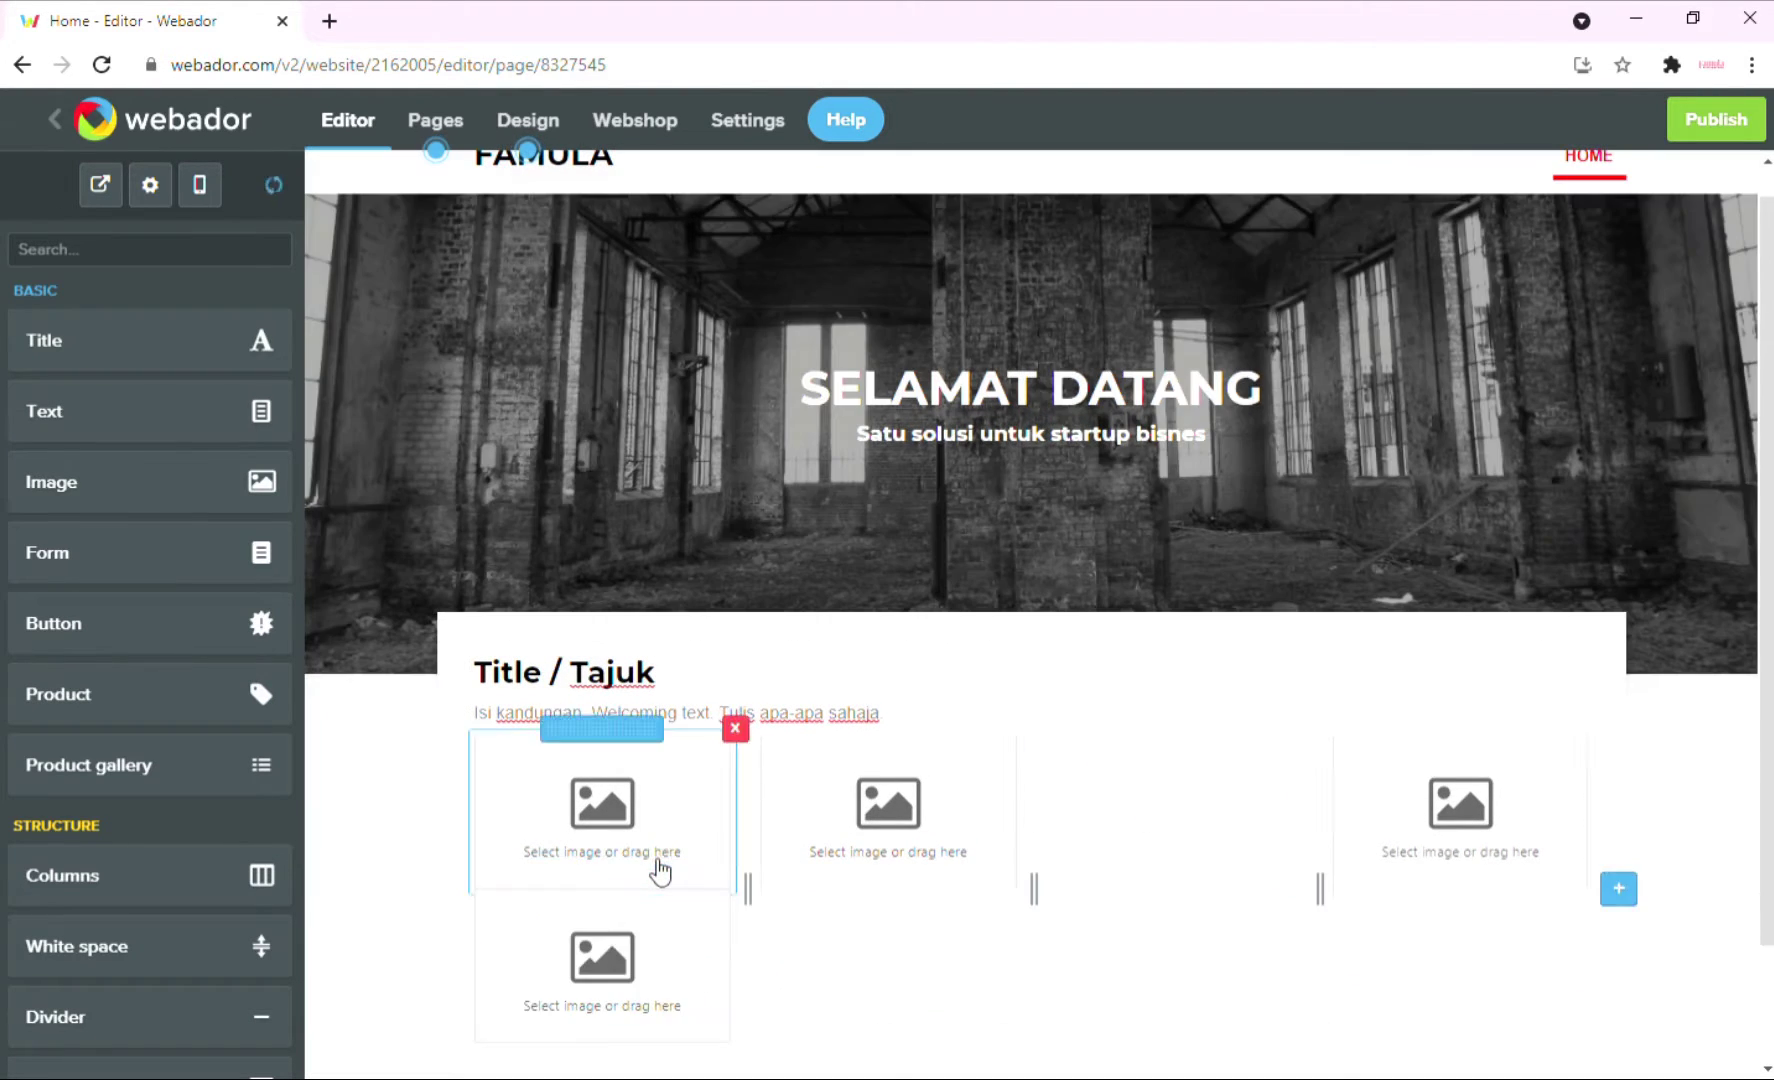
{"action": "scroll", "coordinate": [1420, 750], "scroll_direction": "down", "scroll_amount": 2}
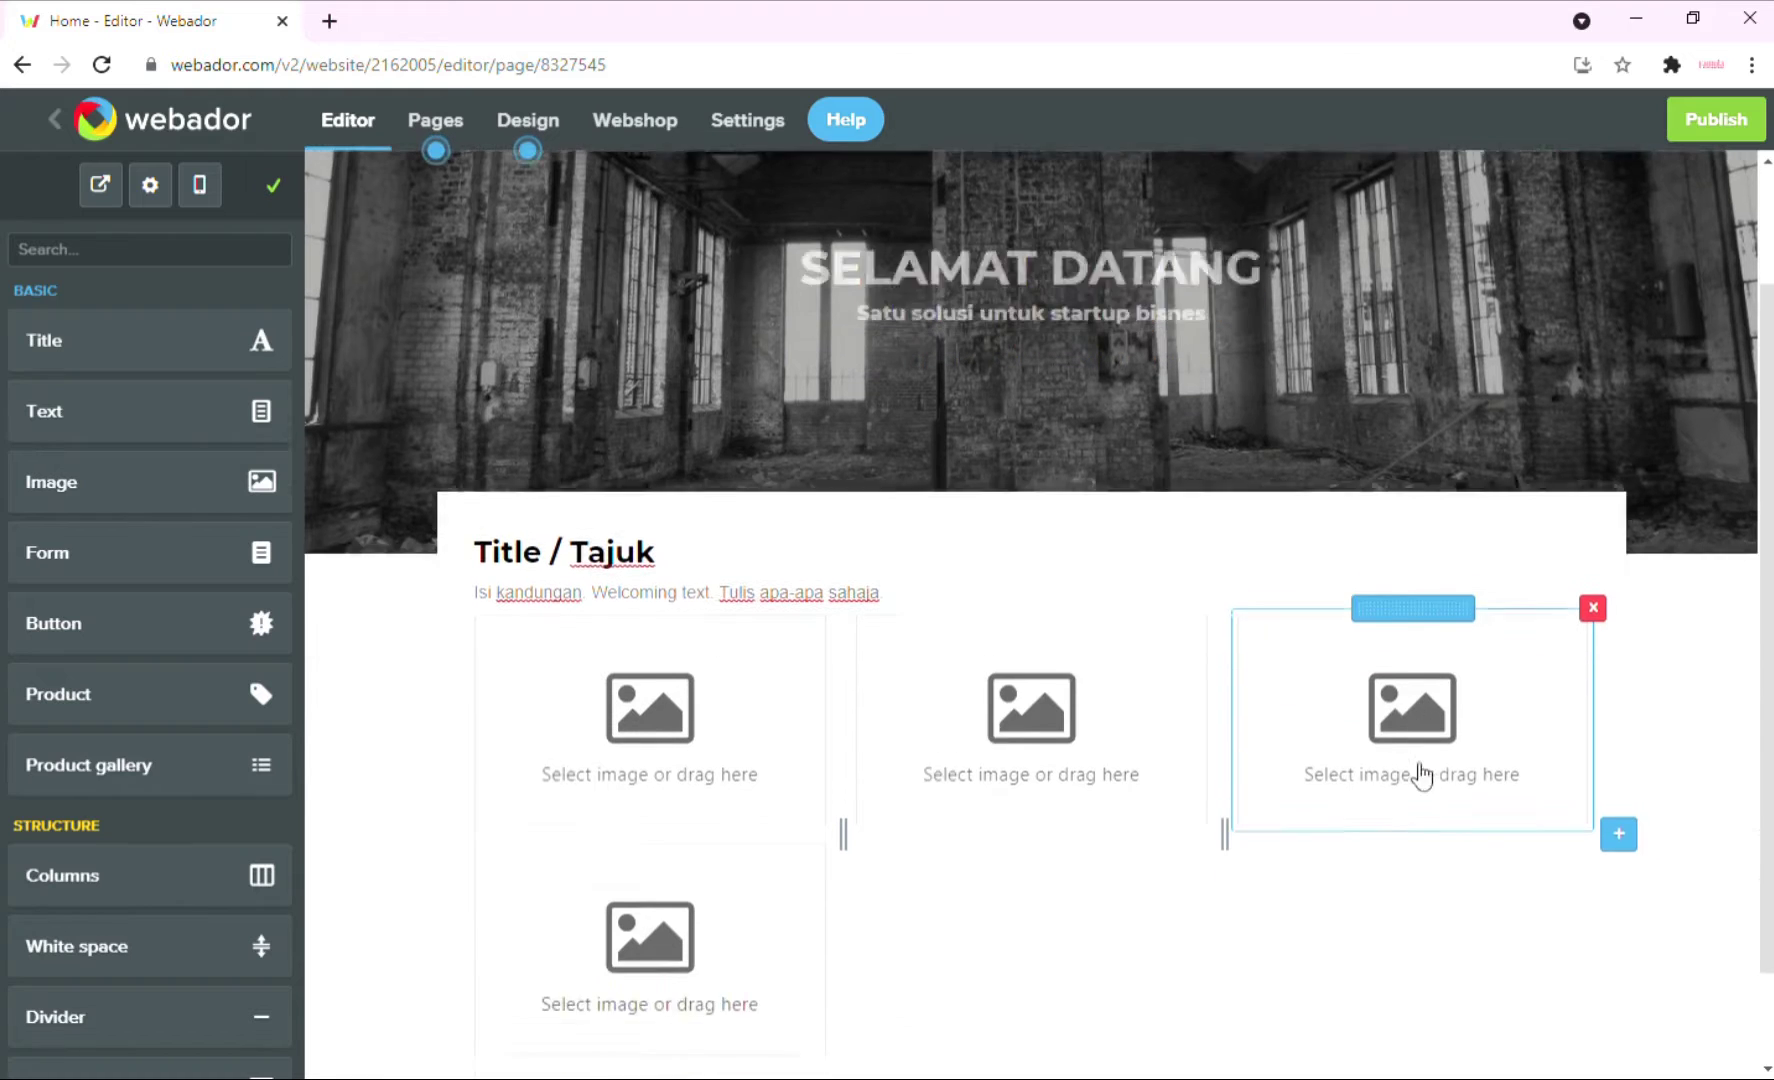
{"action": "left_click_drag", "start_coordinate": [1425, 497], "coordinate": [1030, 716]}
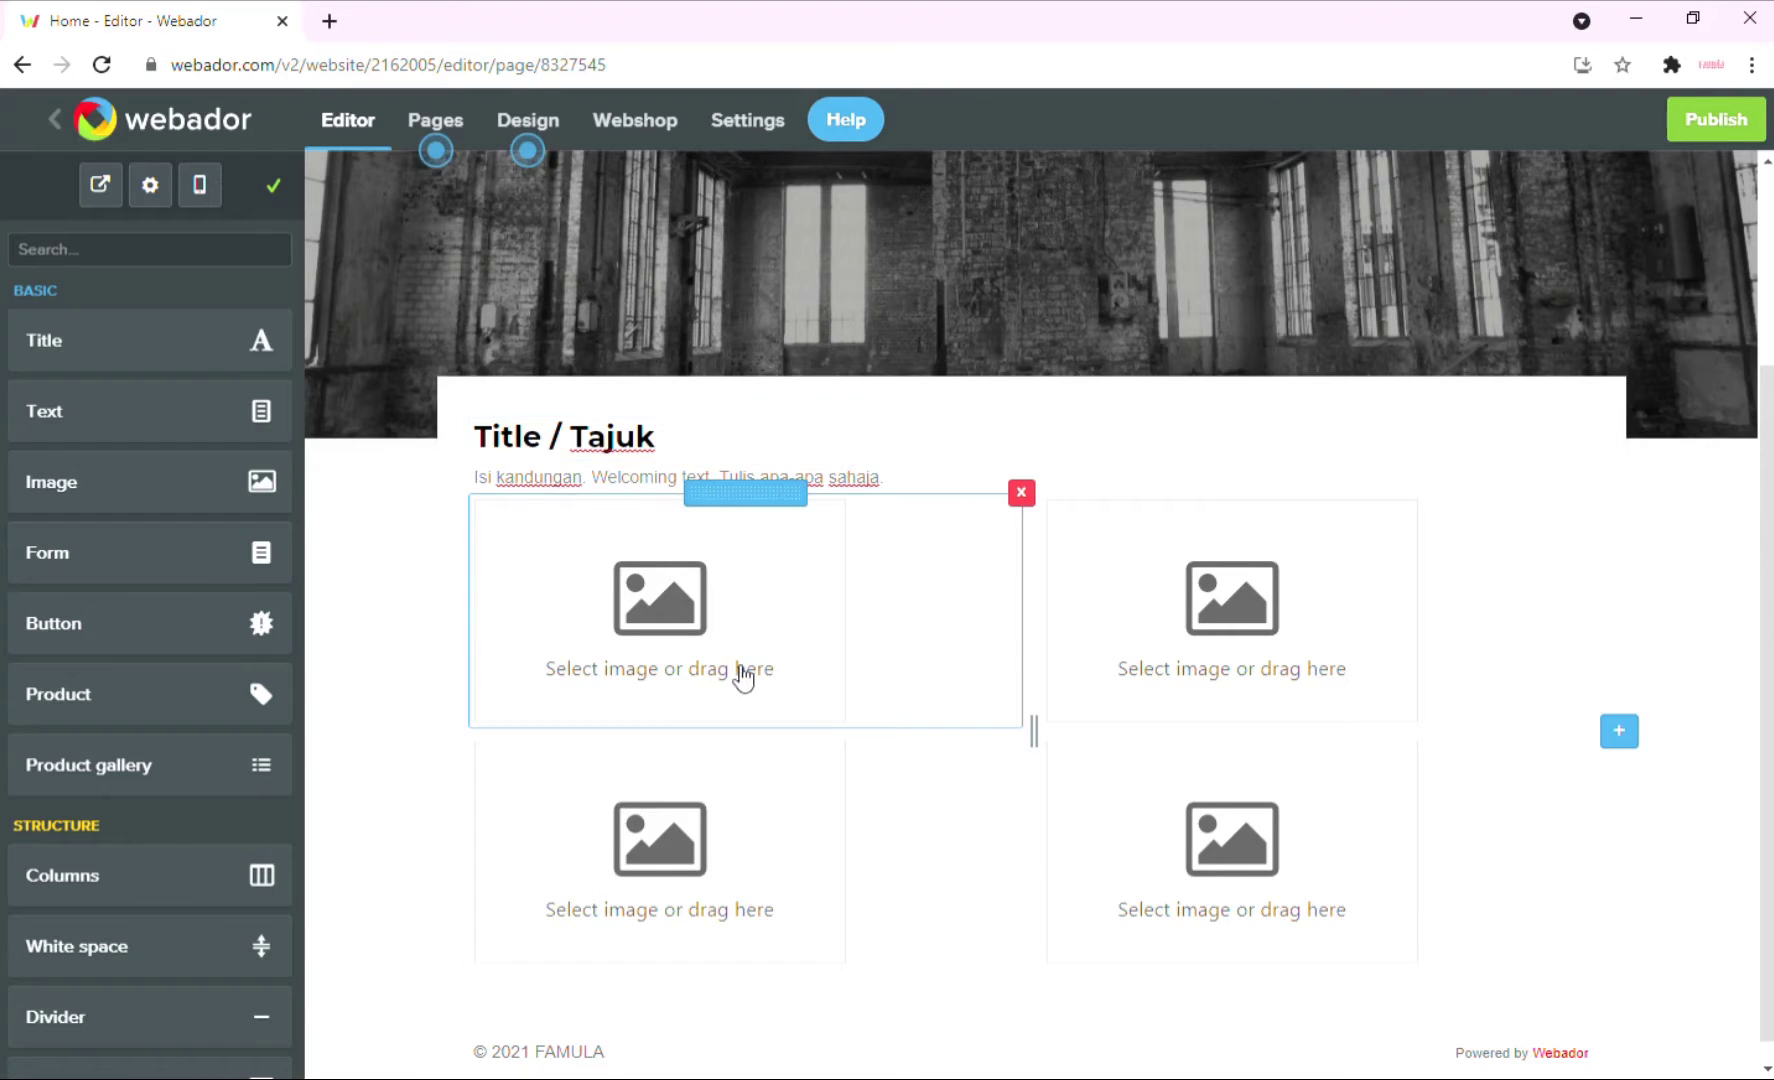
{"action": "left_click", "coordinate": [713, 617]}
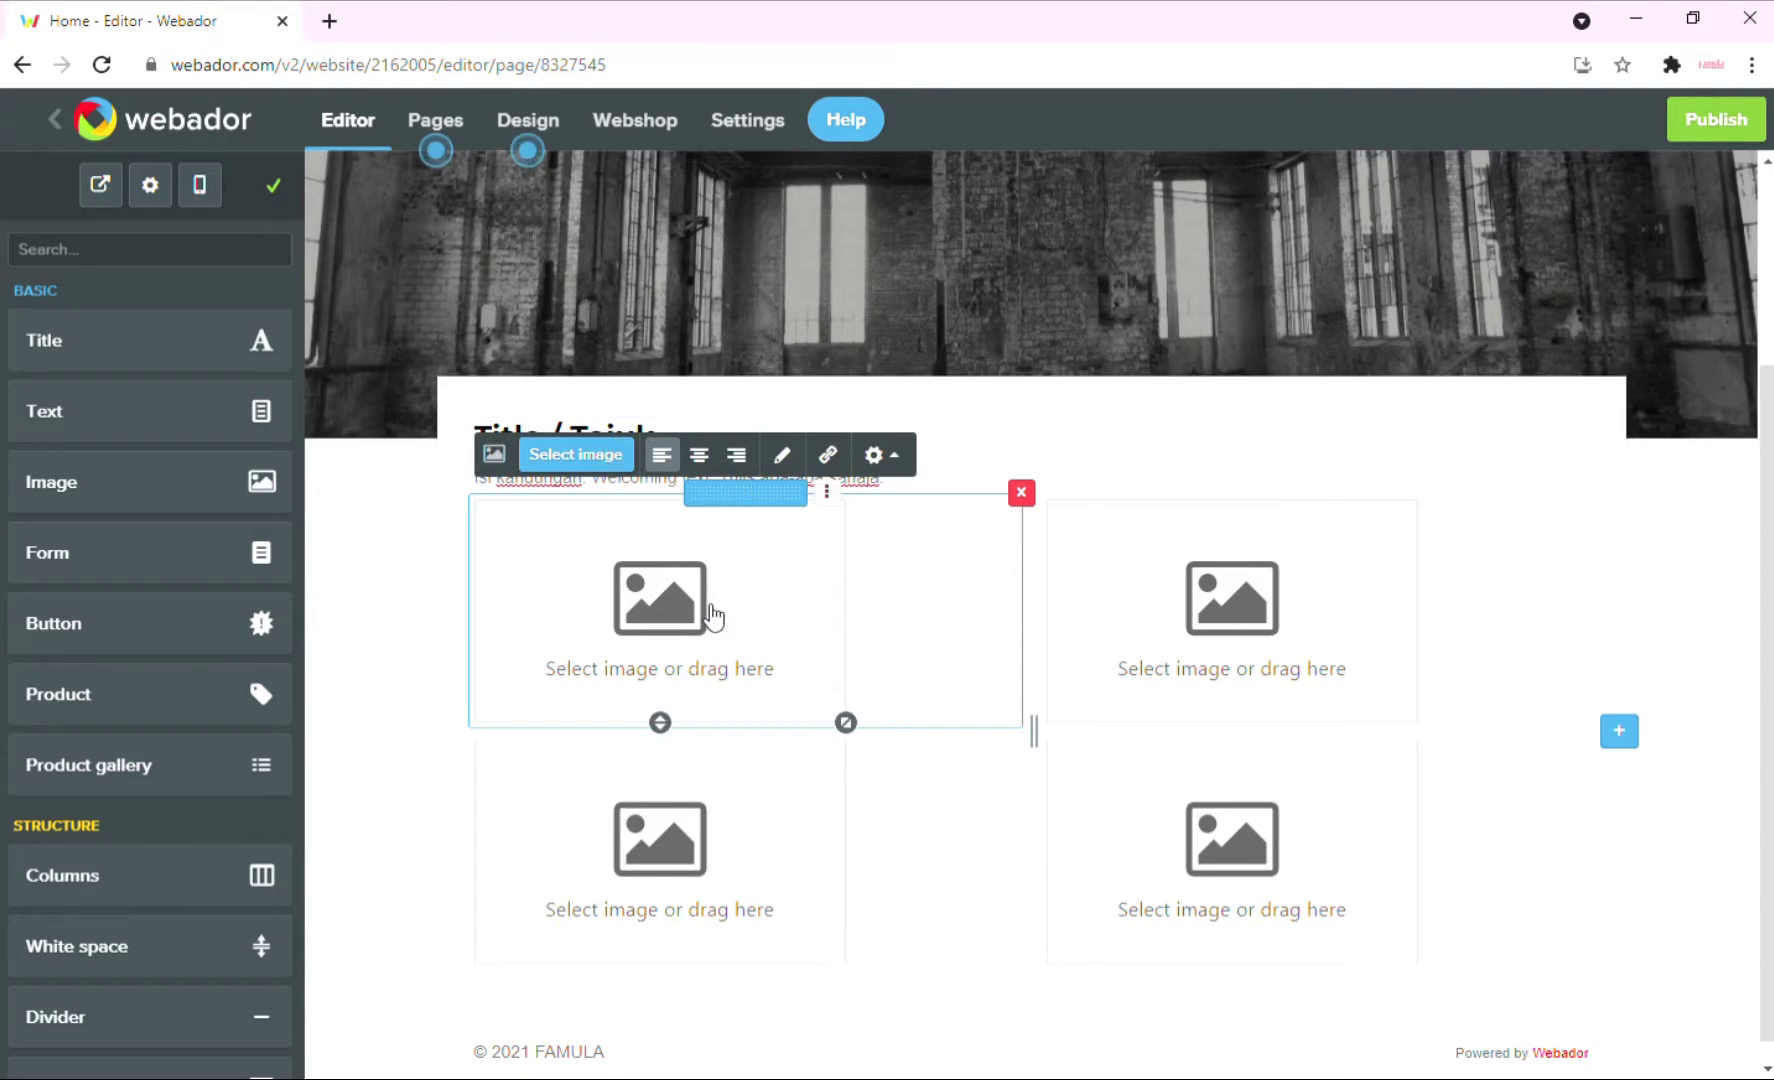
Fill the first image block with a laptop-on-desk stock photo from a 'business' search.
{"action": "left_click", "coordinate": [580, 455]}
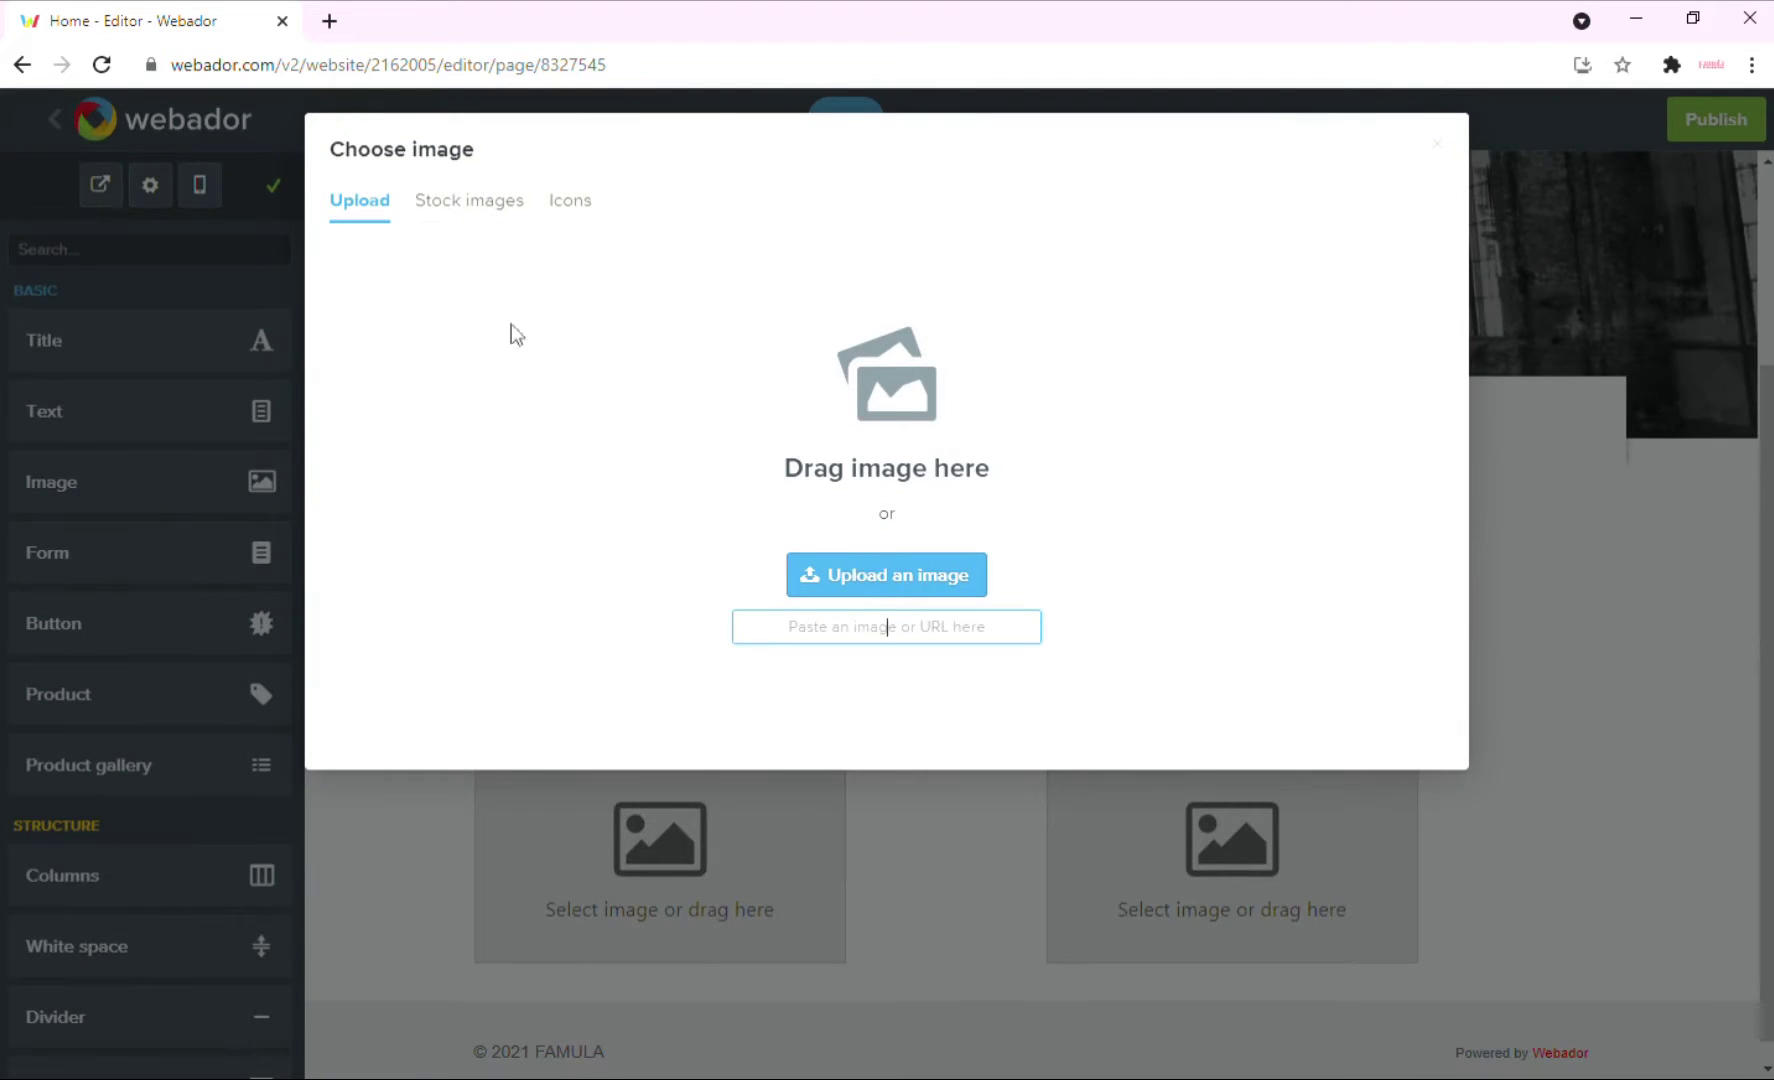
{"action": "left_click", "coordinate": [474, 210]}
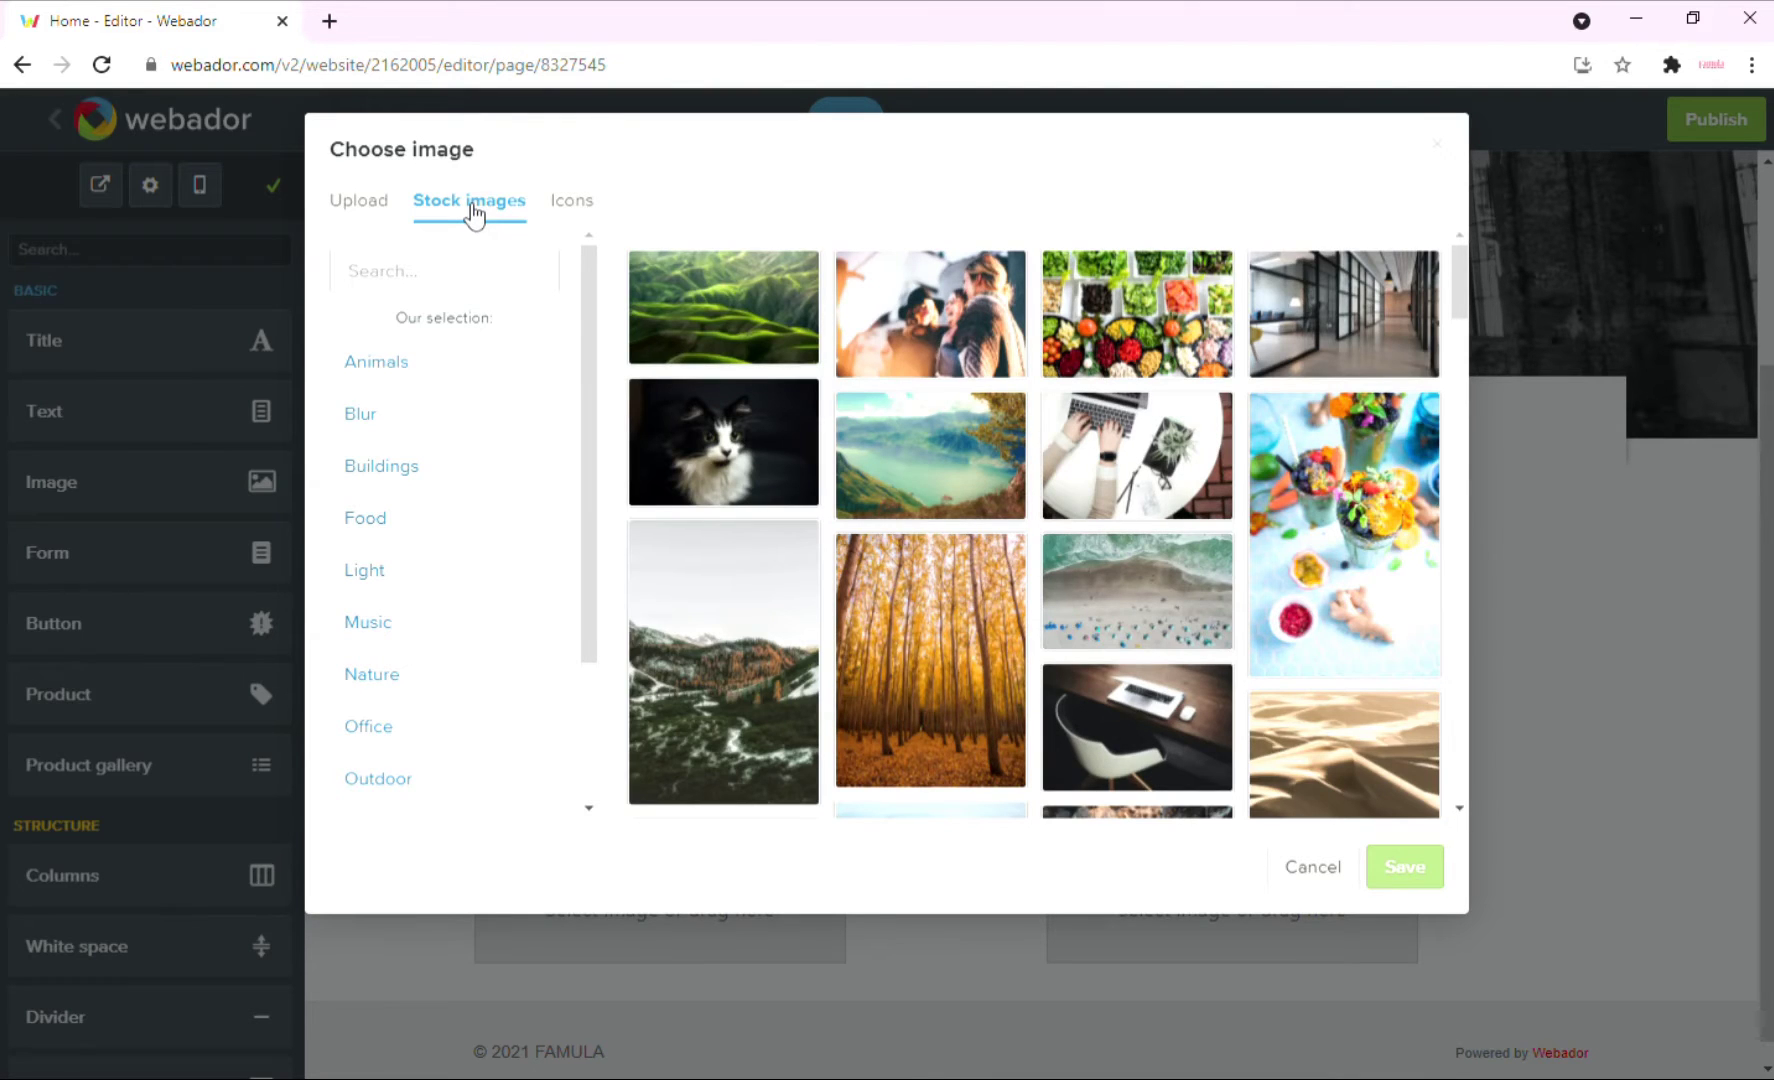
{"action": "left_click", "coordinate": [510, 280]}
{"action": "type", "text": "bu"}
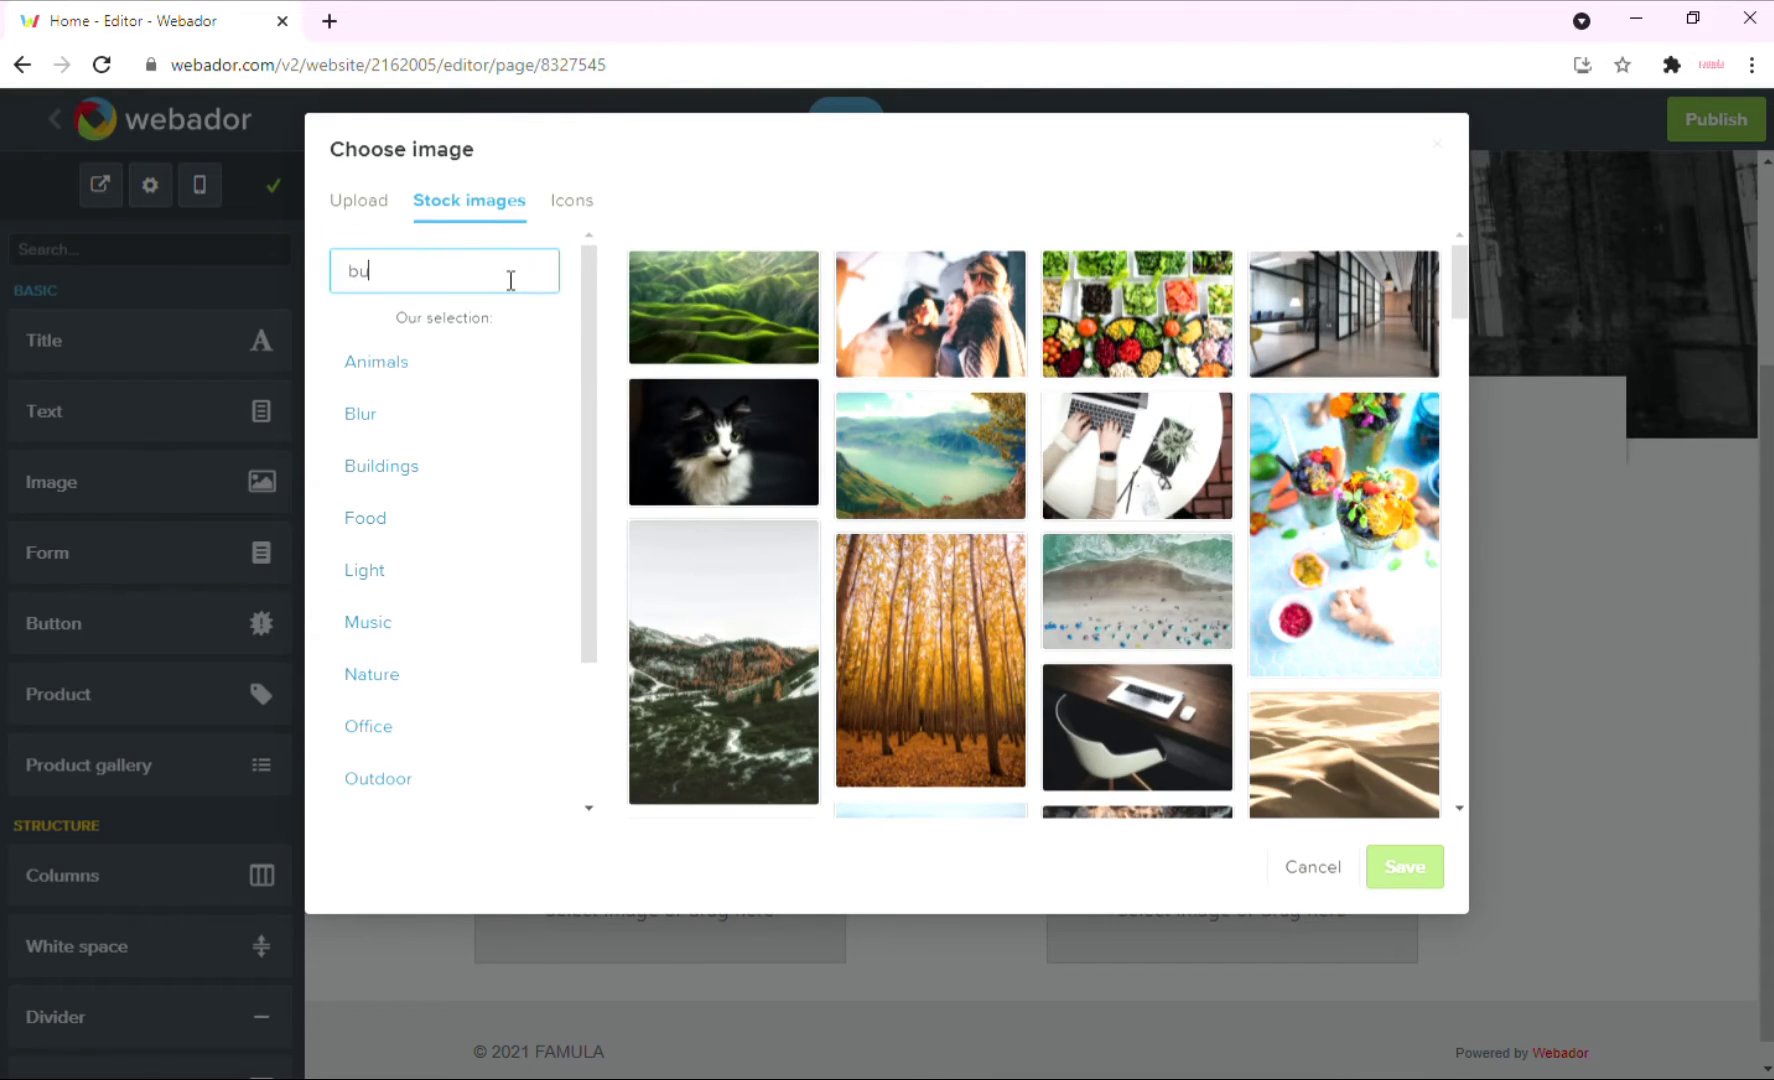
{"action": "type", "text": "siness"}
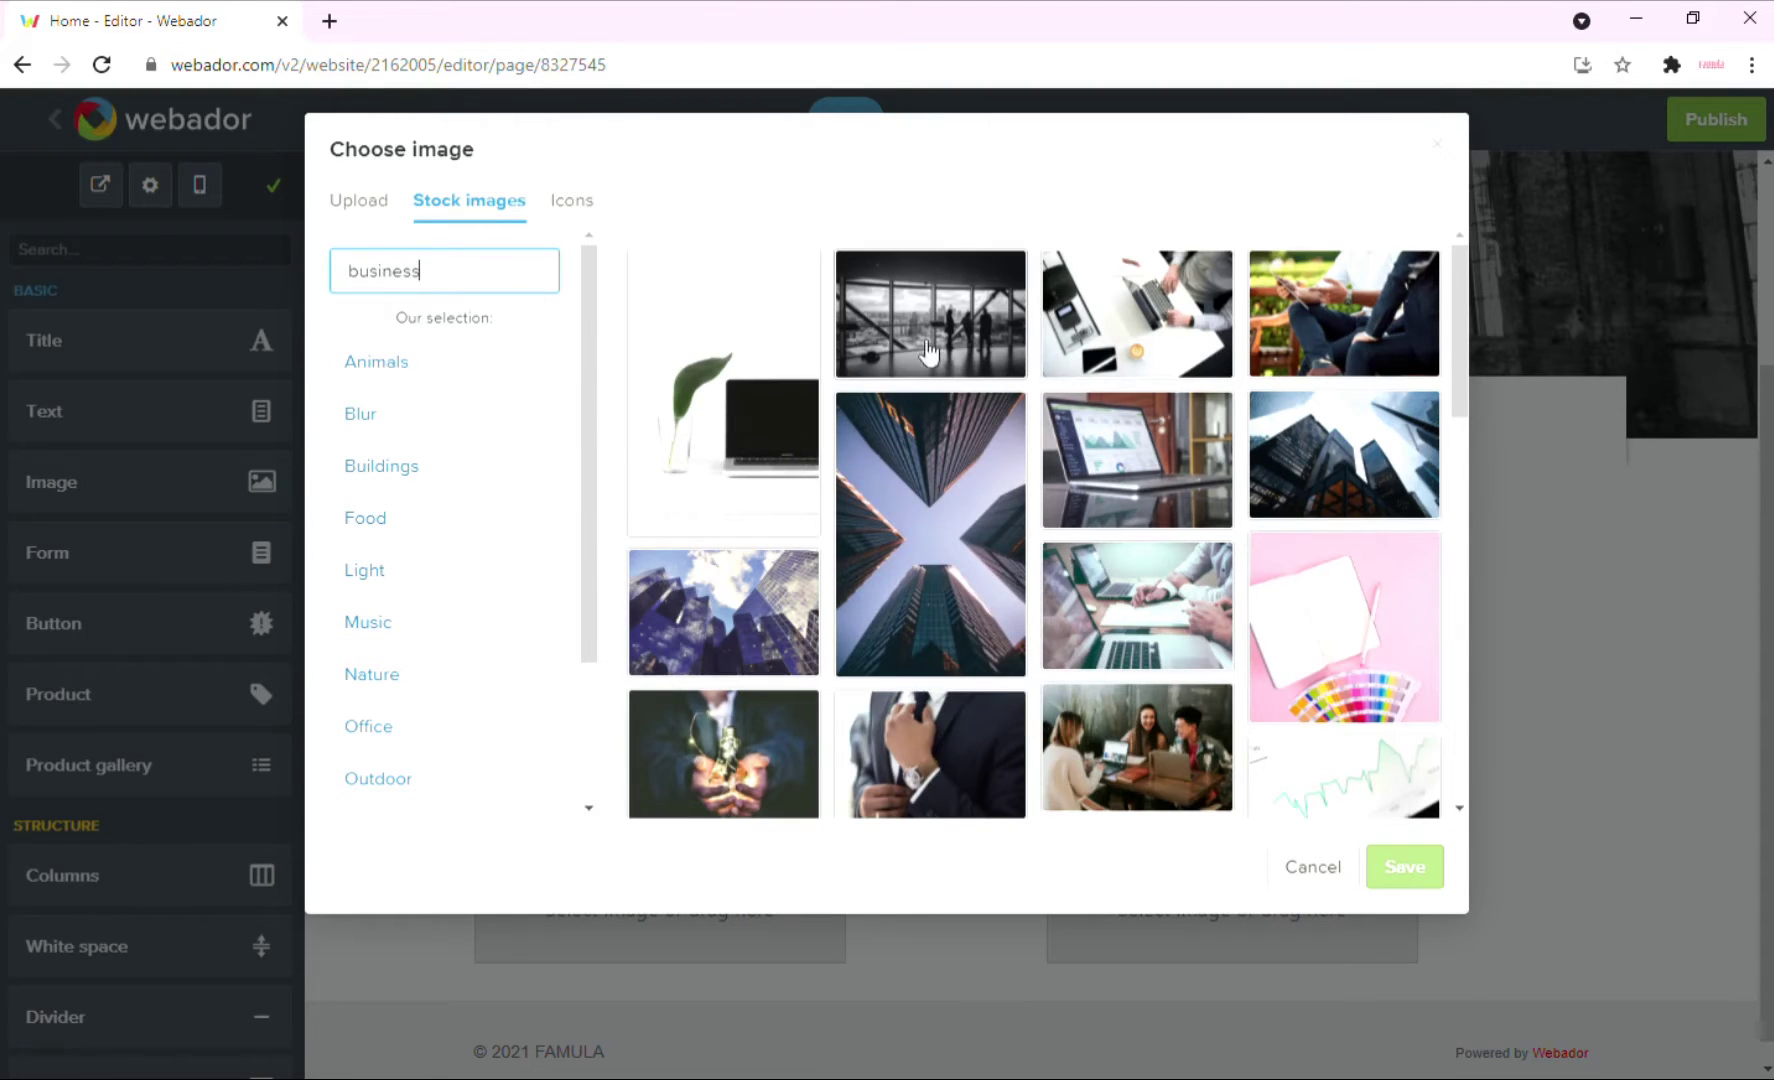
{"action": "left_click", "coordinate": [1150, 345]}
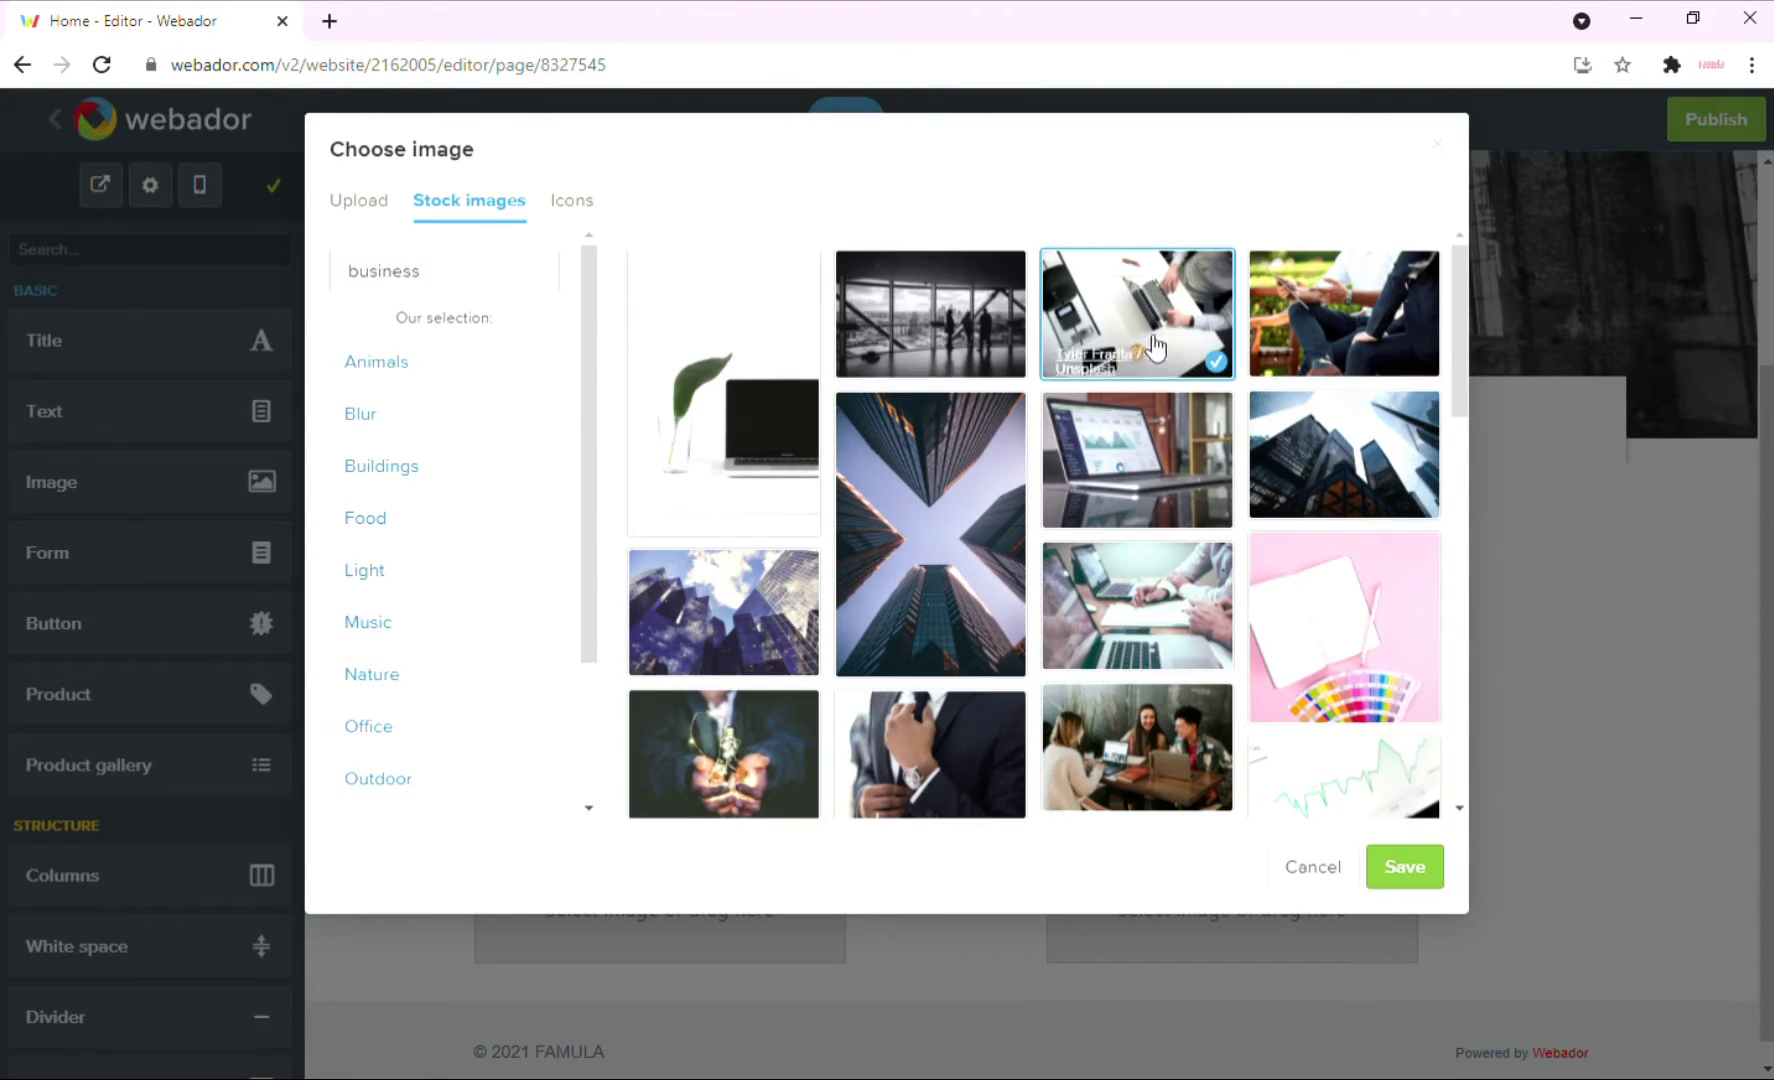
{"action": "left_click", "coordinate": [1418, 869]}
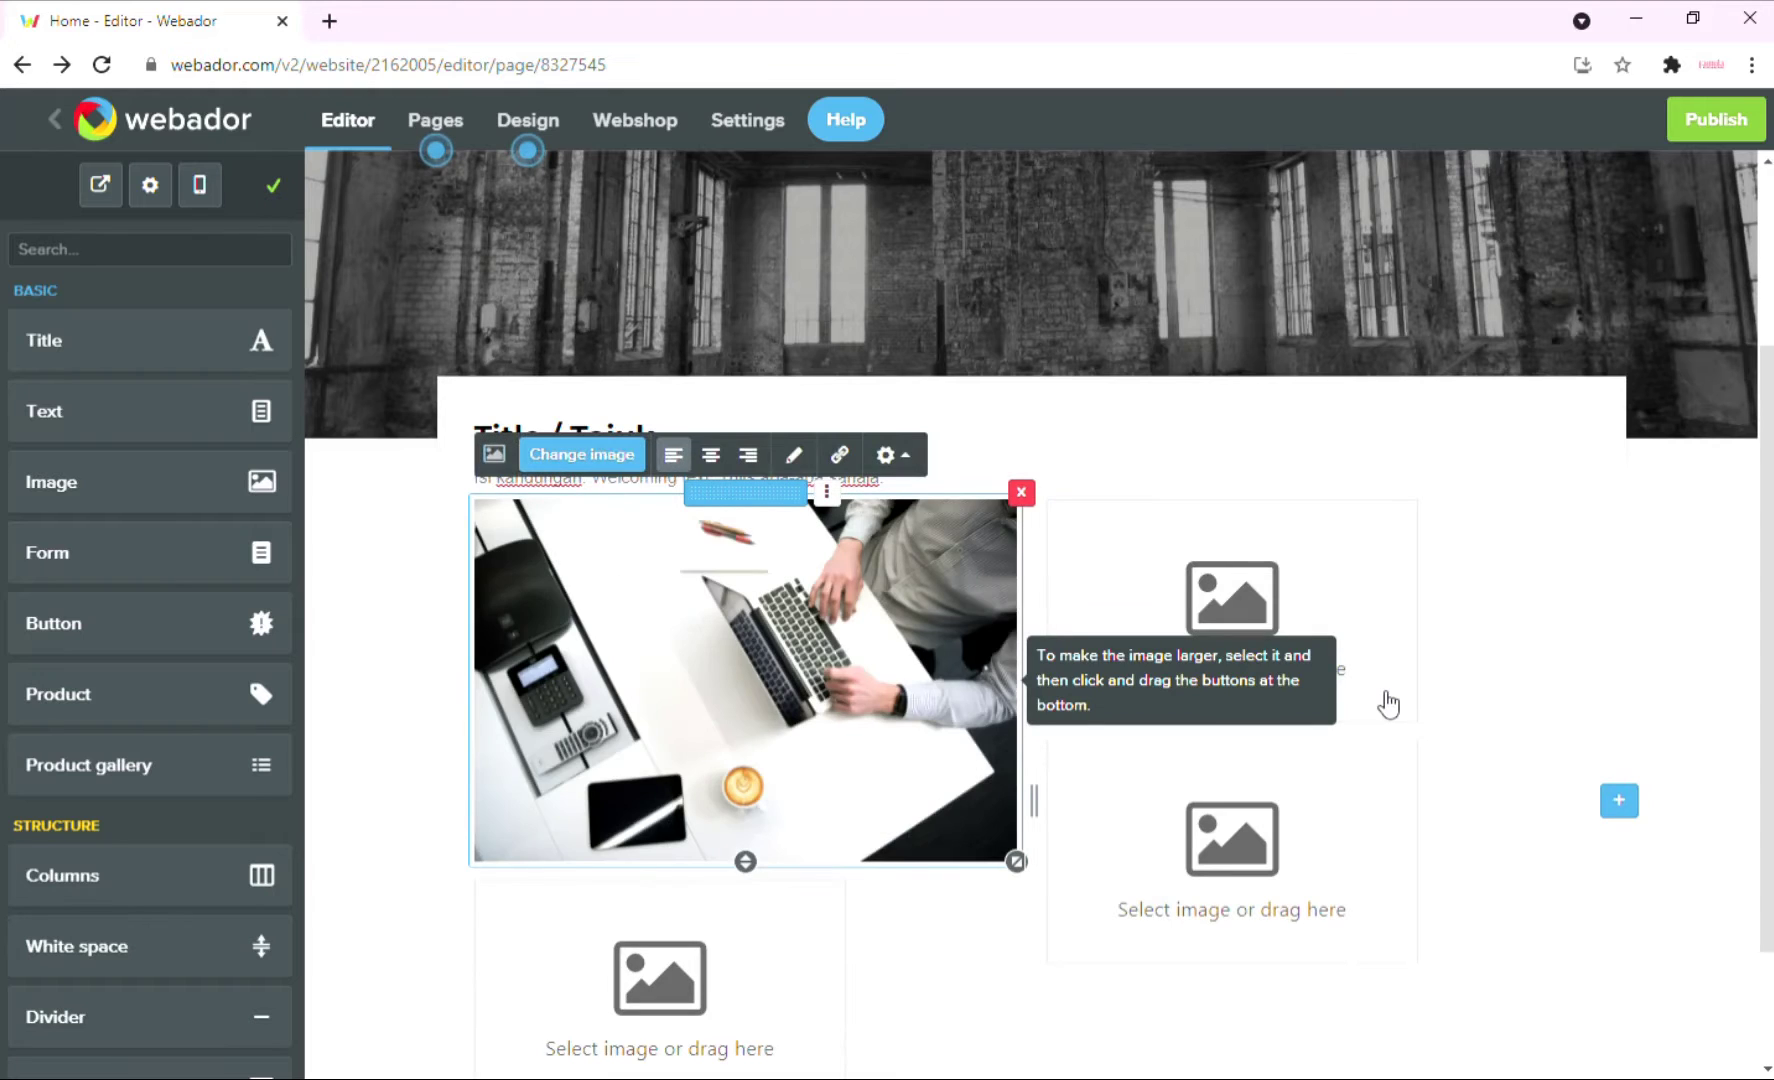
Put a café group stock photo from a 'business' search in the top-right block.
{"action": "scroll", "coordinate": [1307, 661], "scroll_direction": "down", "scroll_amount": 2}
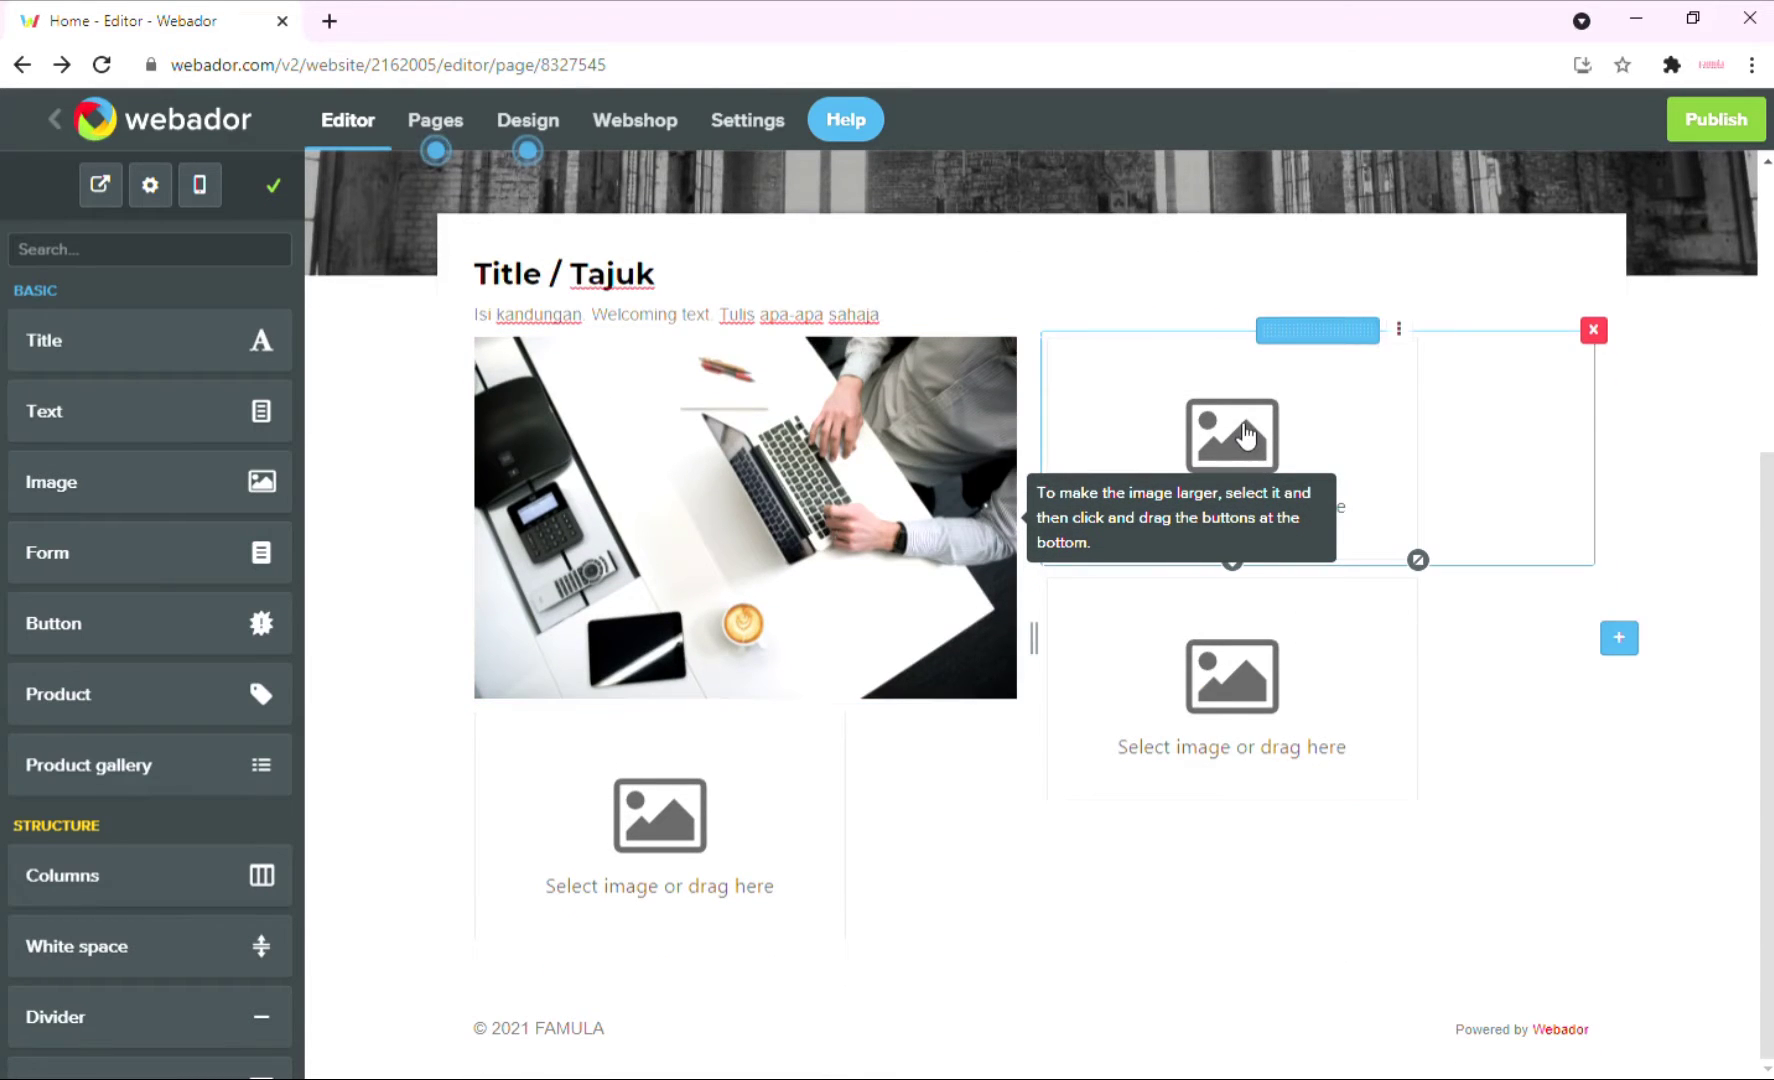
{"action": "left_click", "coordinate": [1133, 358]}
{"action": "left_click", "coordinate": [1137, 294]}
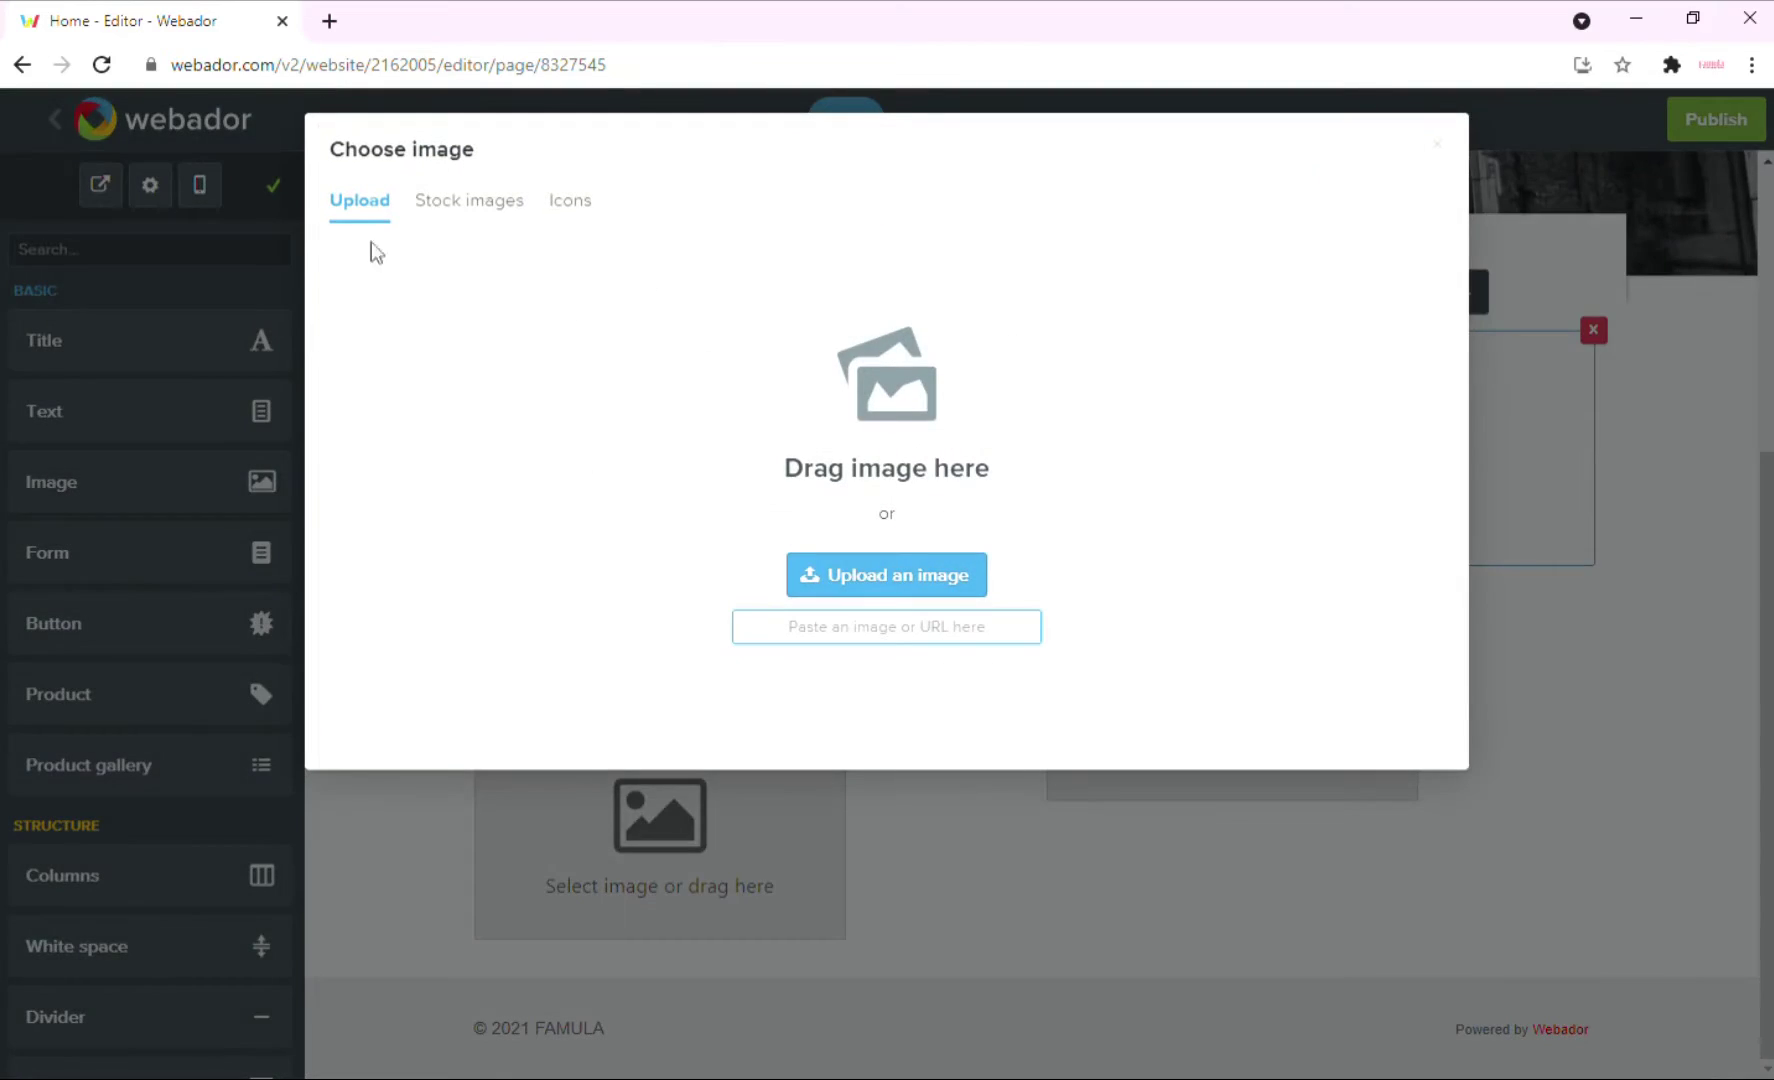
{"action": "left_click", "coordinate": [487, 218]}
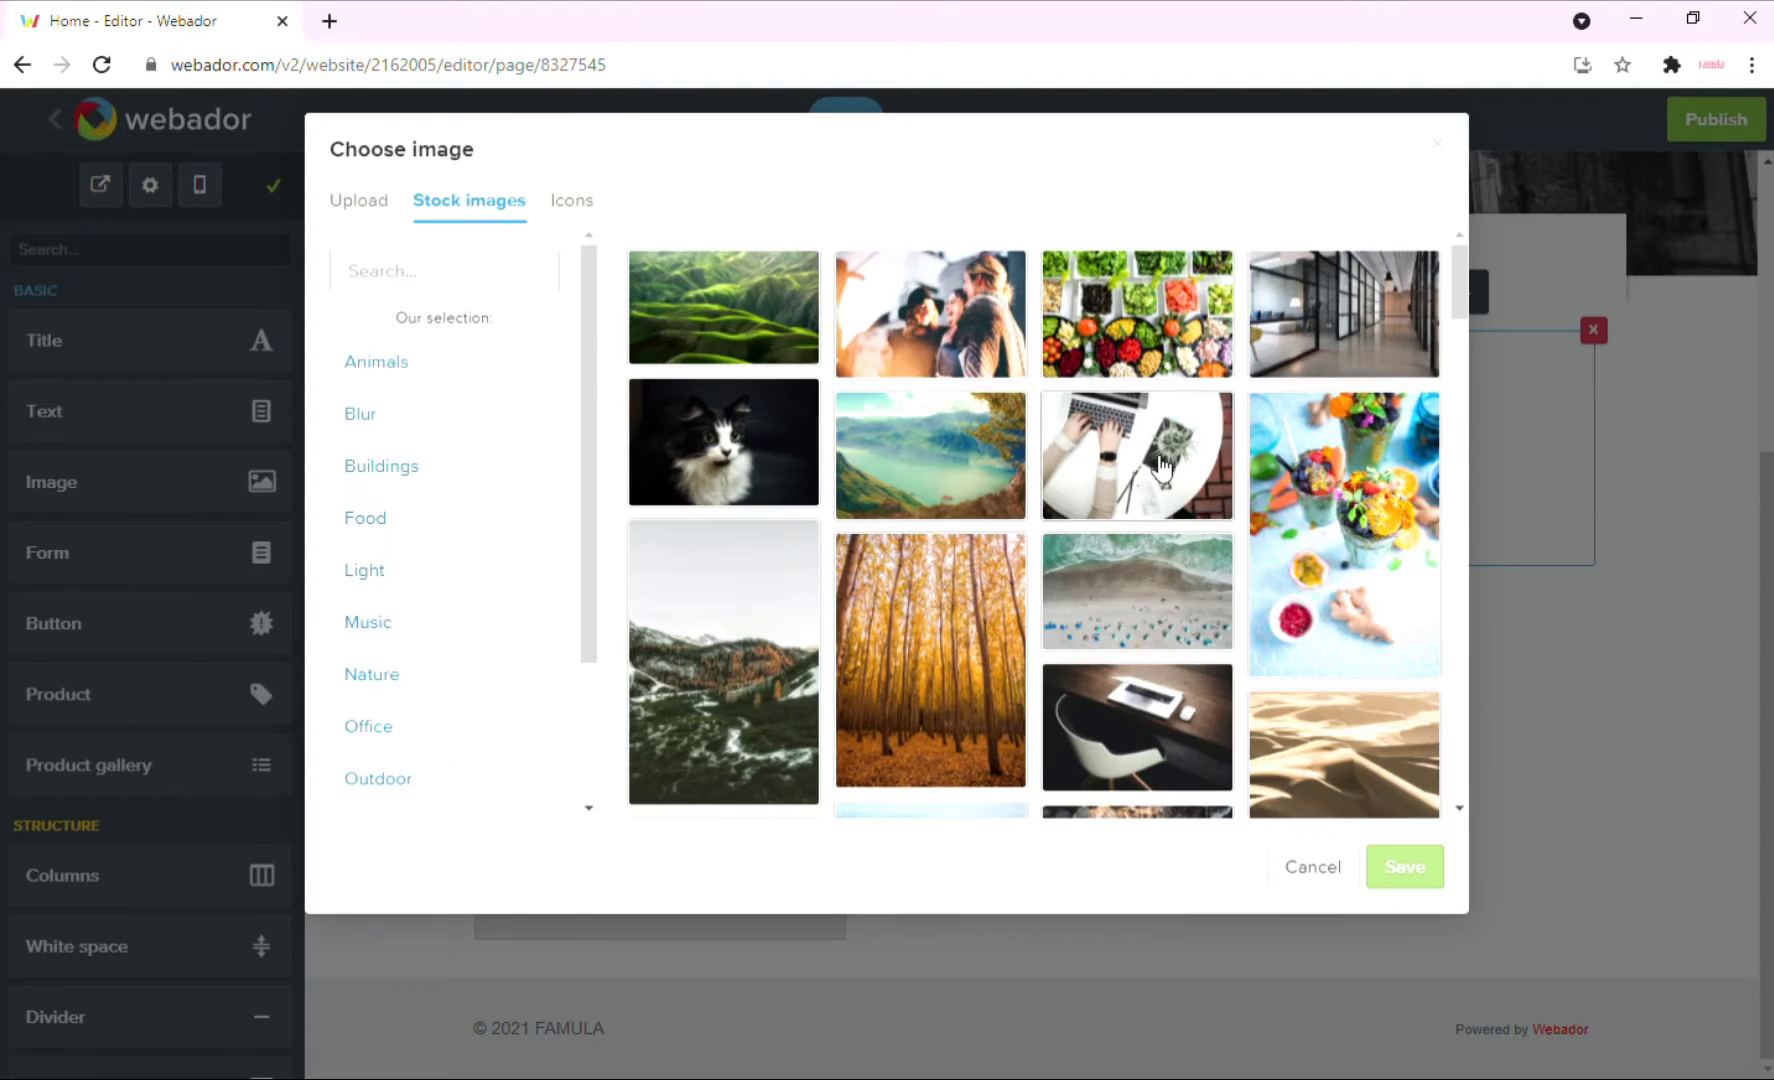
{"action": "left_click", "coordinate": [389, 275]}
{"action": "type", "text": "business"}
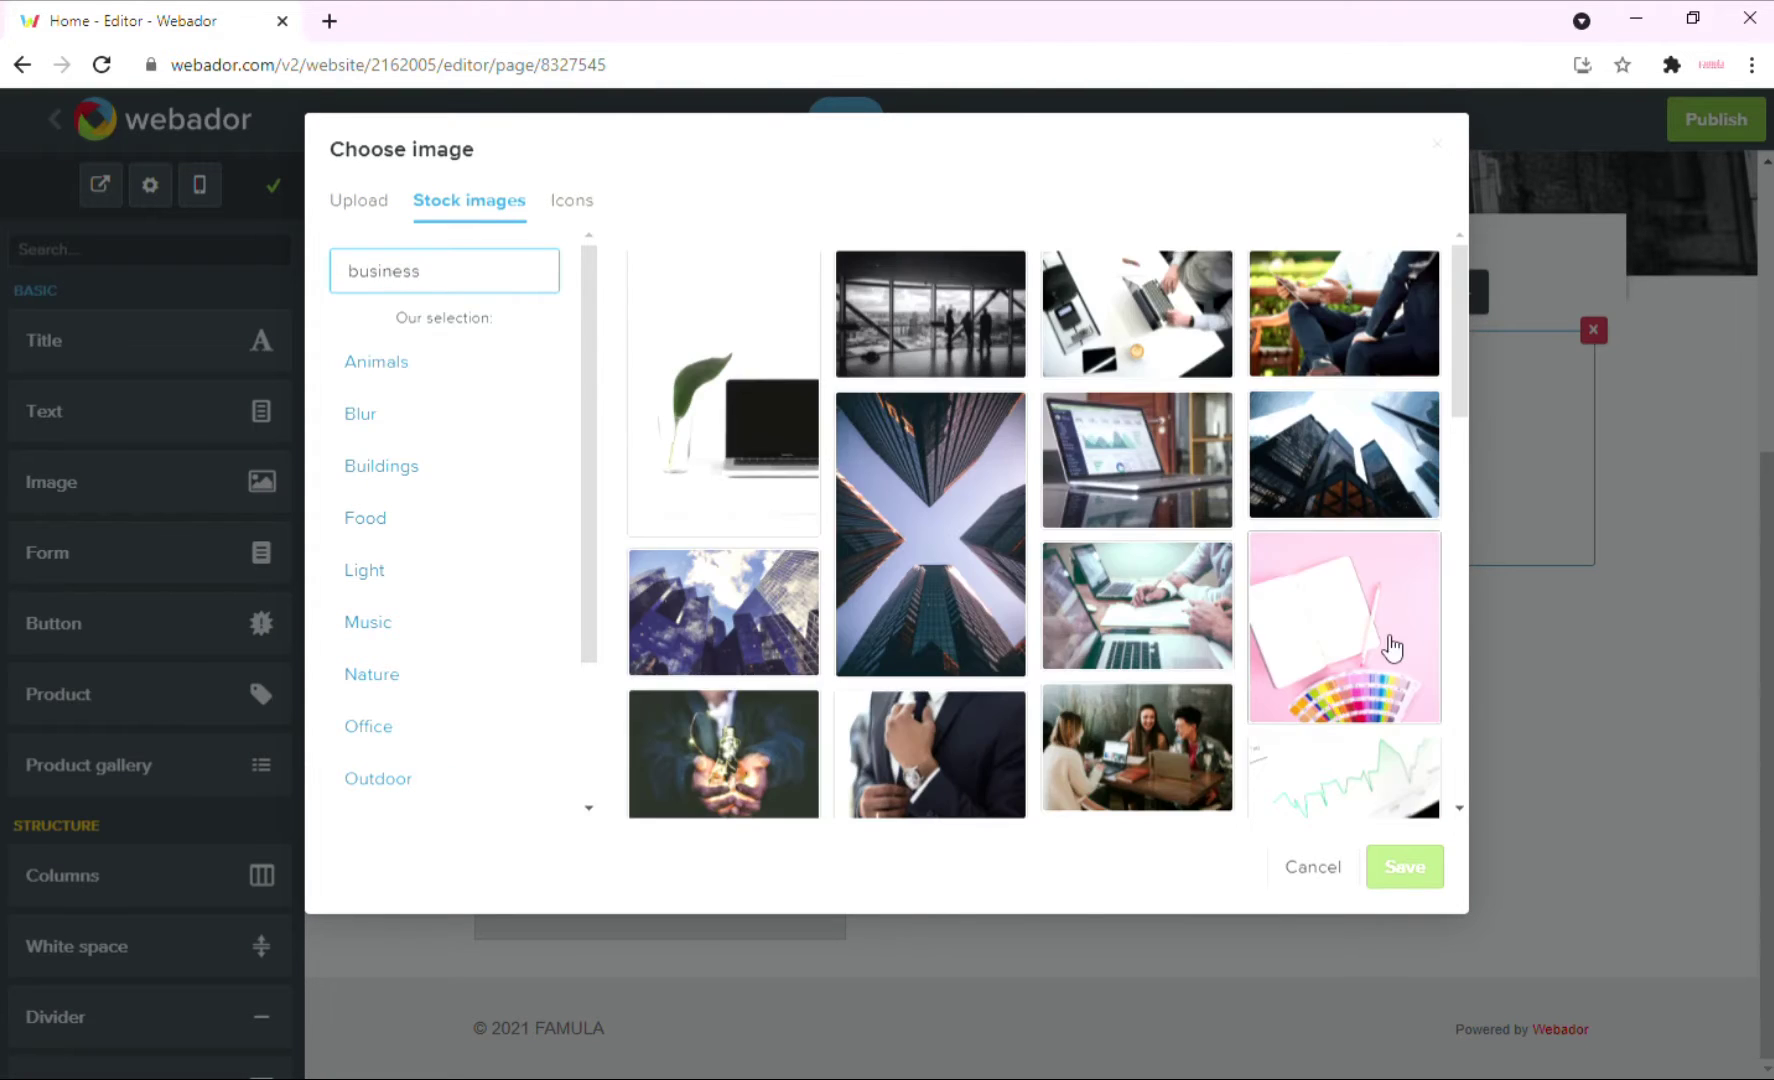
{"action": "scroll", "coordinate": [1386, 645], "scroll_direction": "down", "scroll_amount": 2}
{"action": "double_click", "coordinate": [1370, 686]}
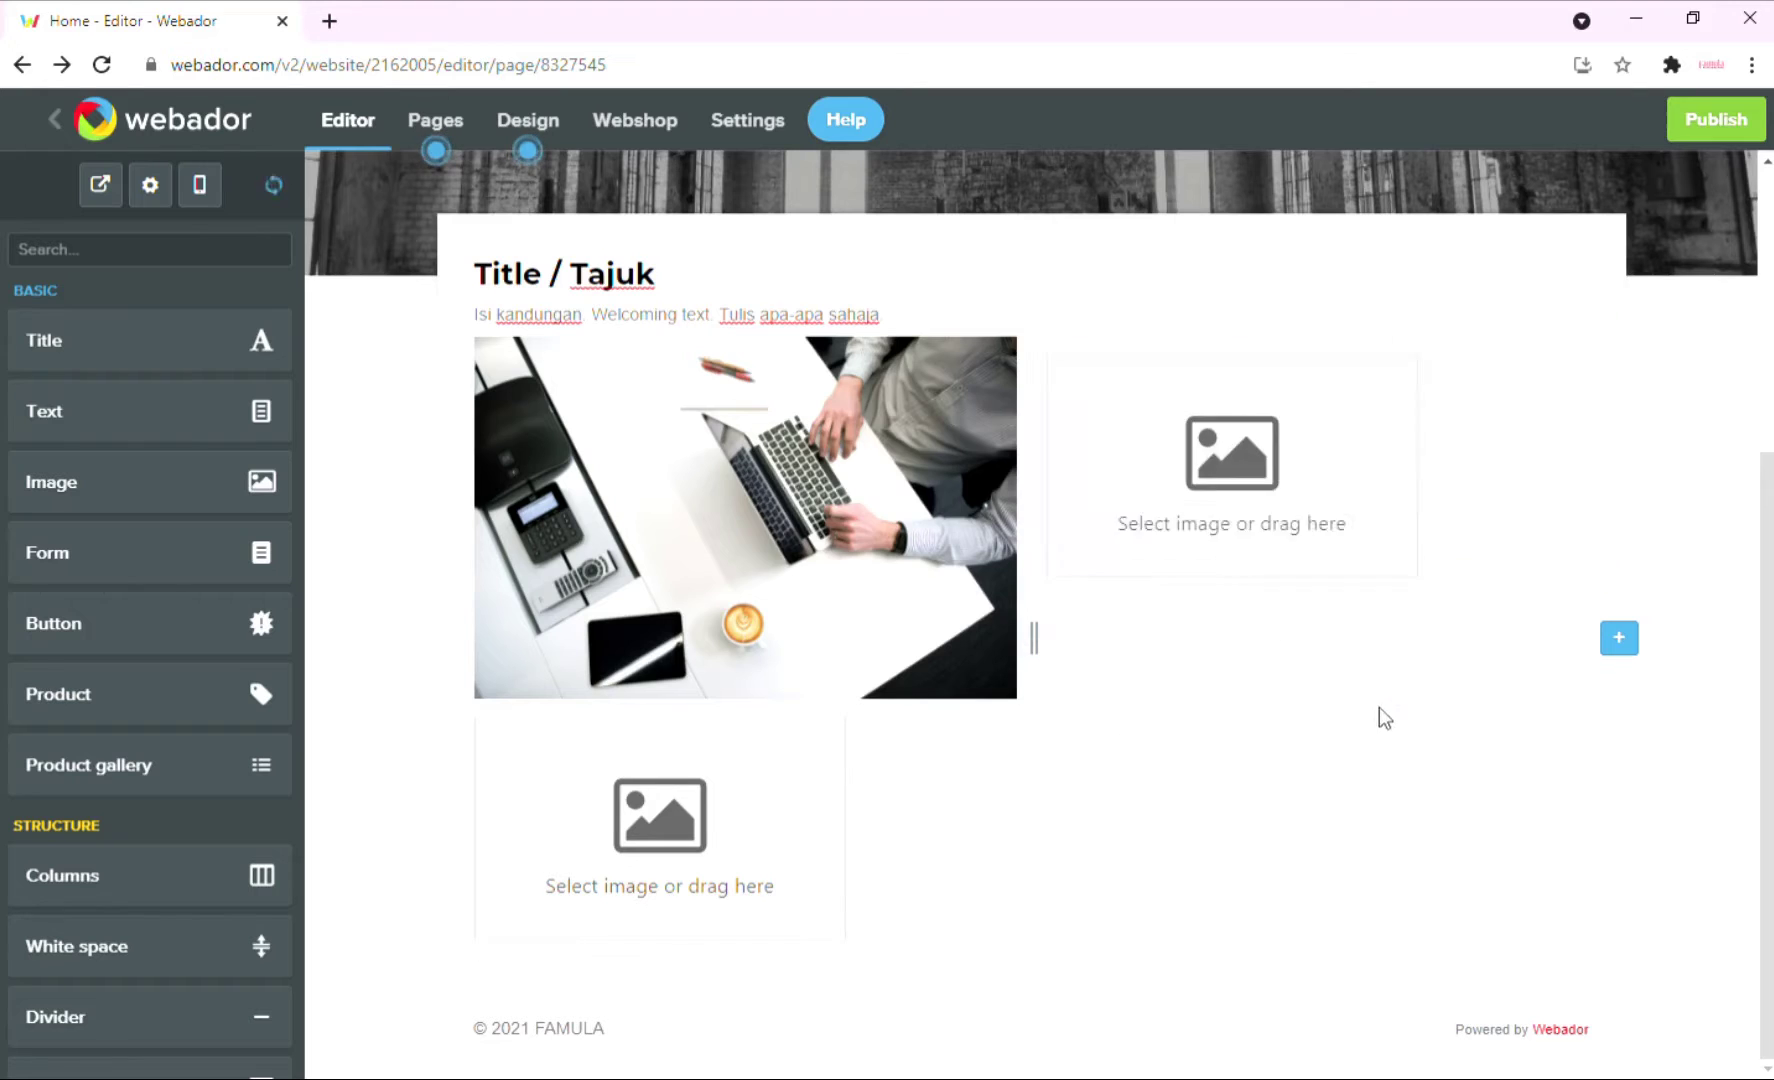
Put a meeting room stock photo, searched with 'meeting', in the bottom-left block.
{"action": "left_click", "coordinate": [621, 666]}
{"action": "left_click", "coordinate": [487, 208]}
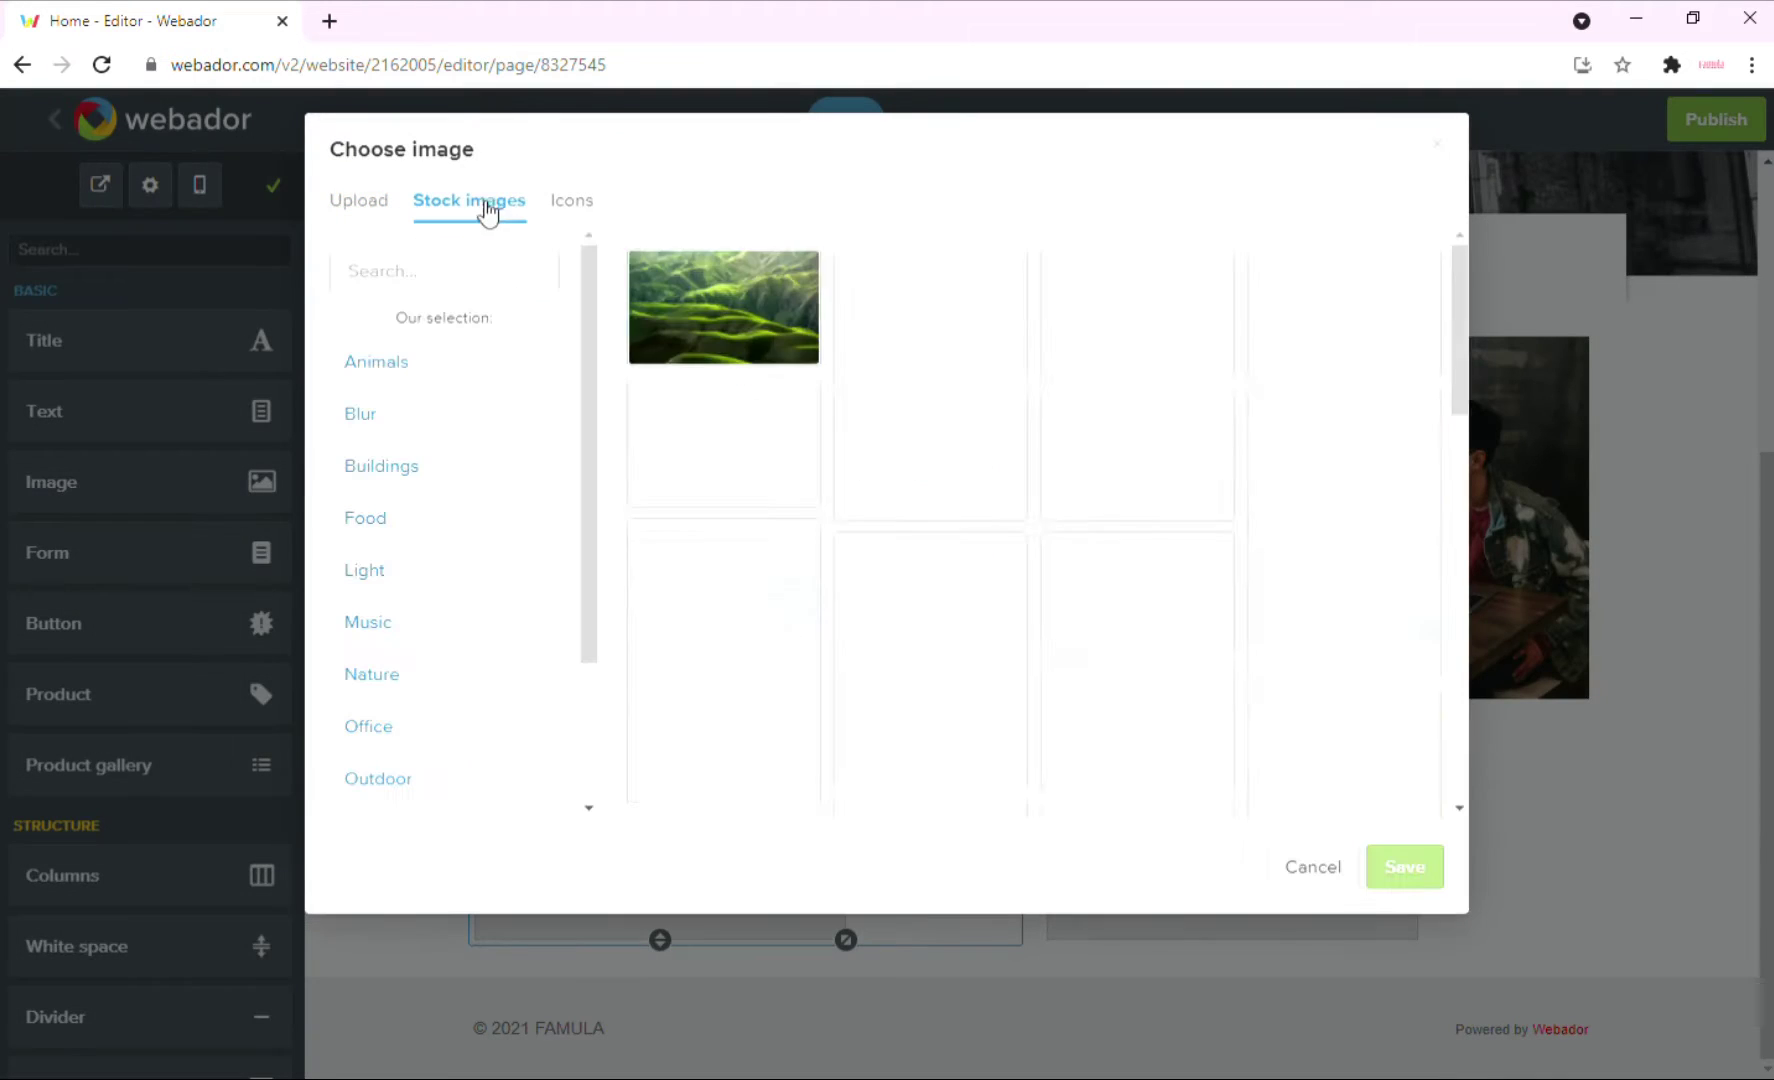
{"action": "left_click", "coordinate": [491, 279]}
{"action": "type", "text": "mee"}
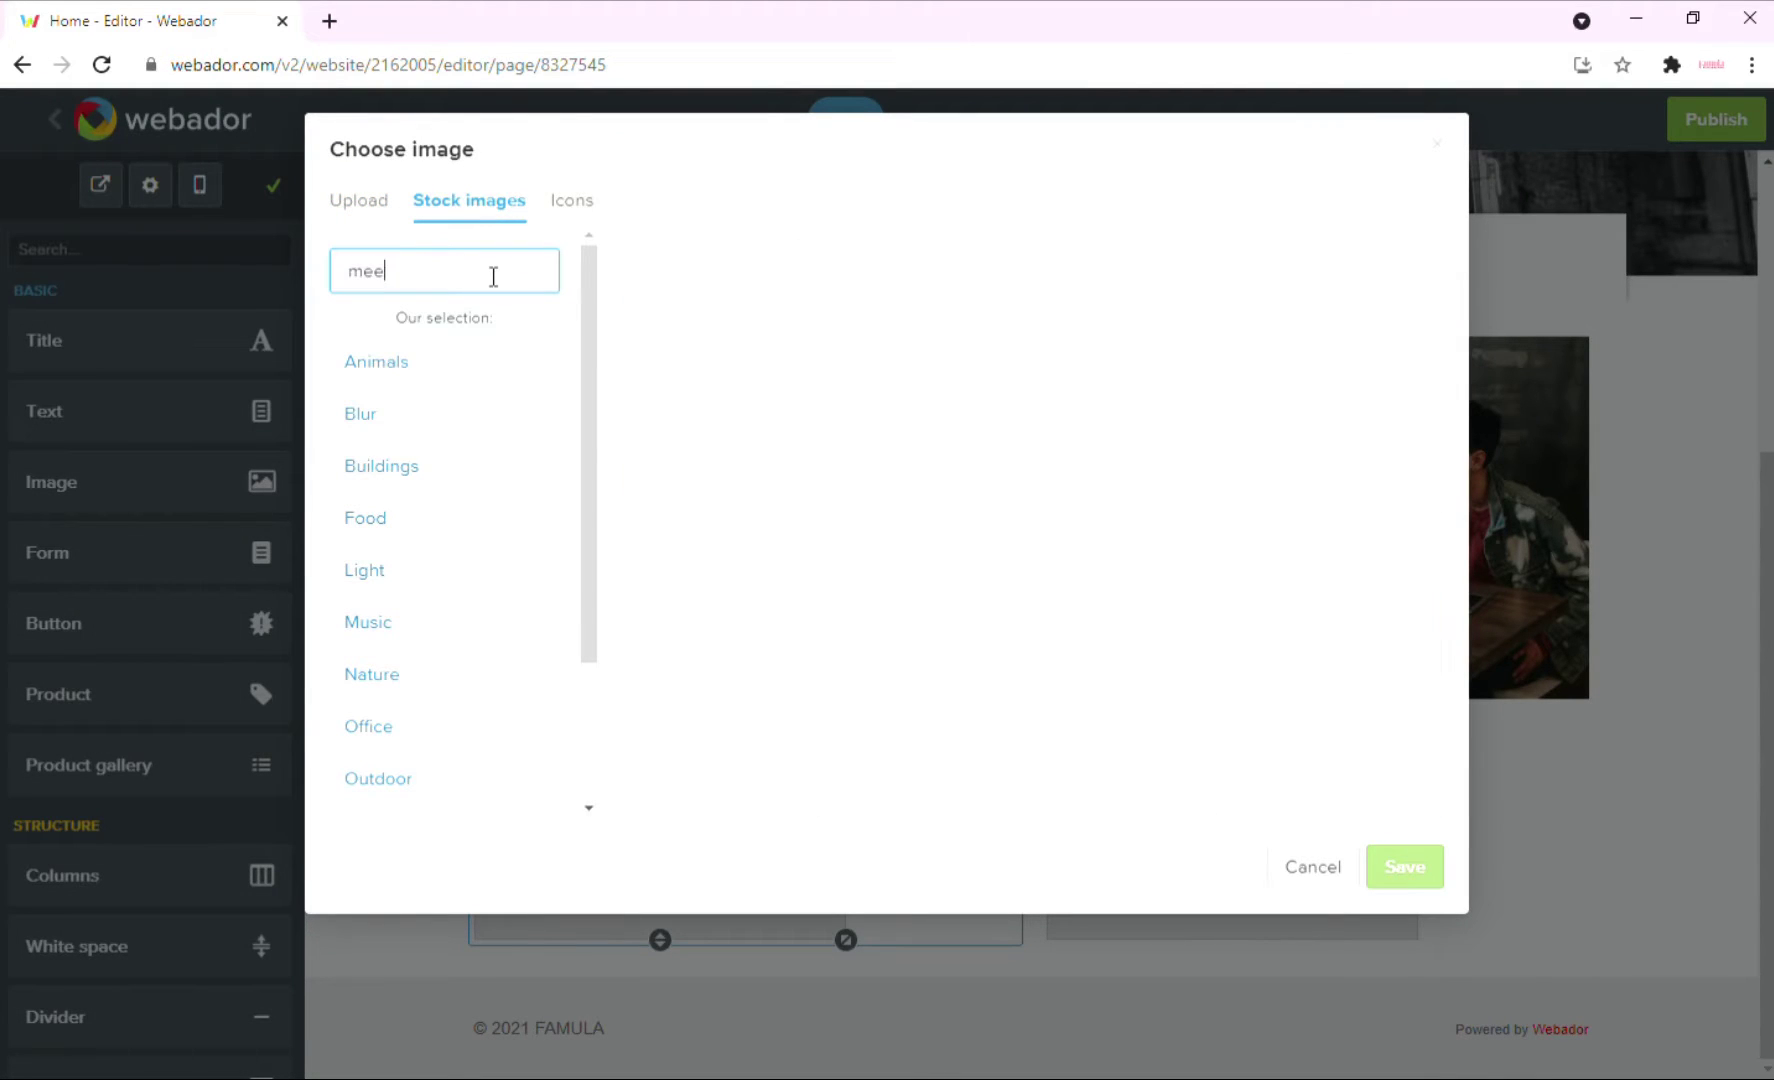
{"action": "type", "text": "ting"}
{"action": "left_click", "coordinate": [723, 455]}
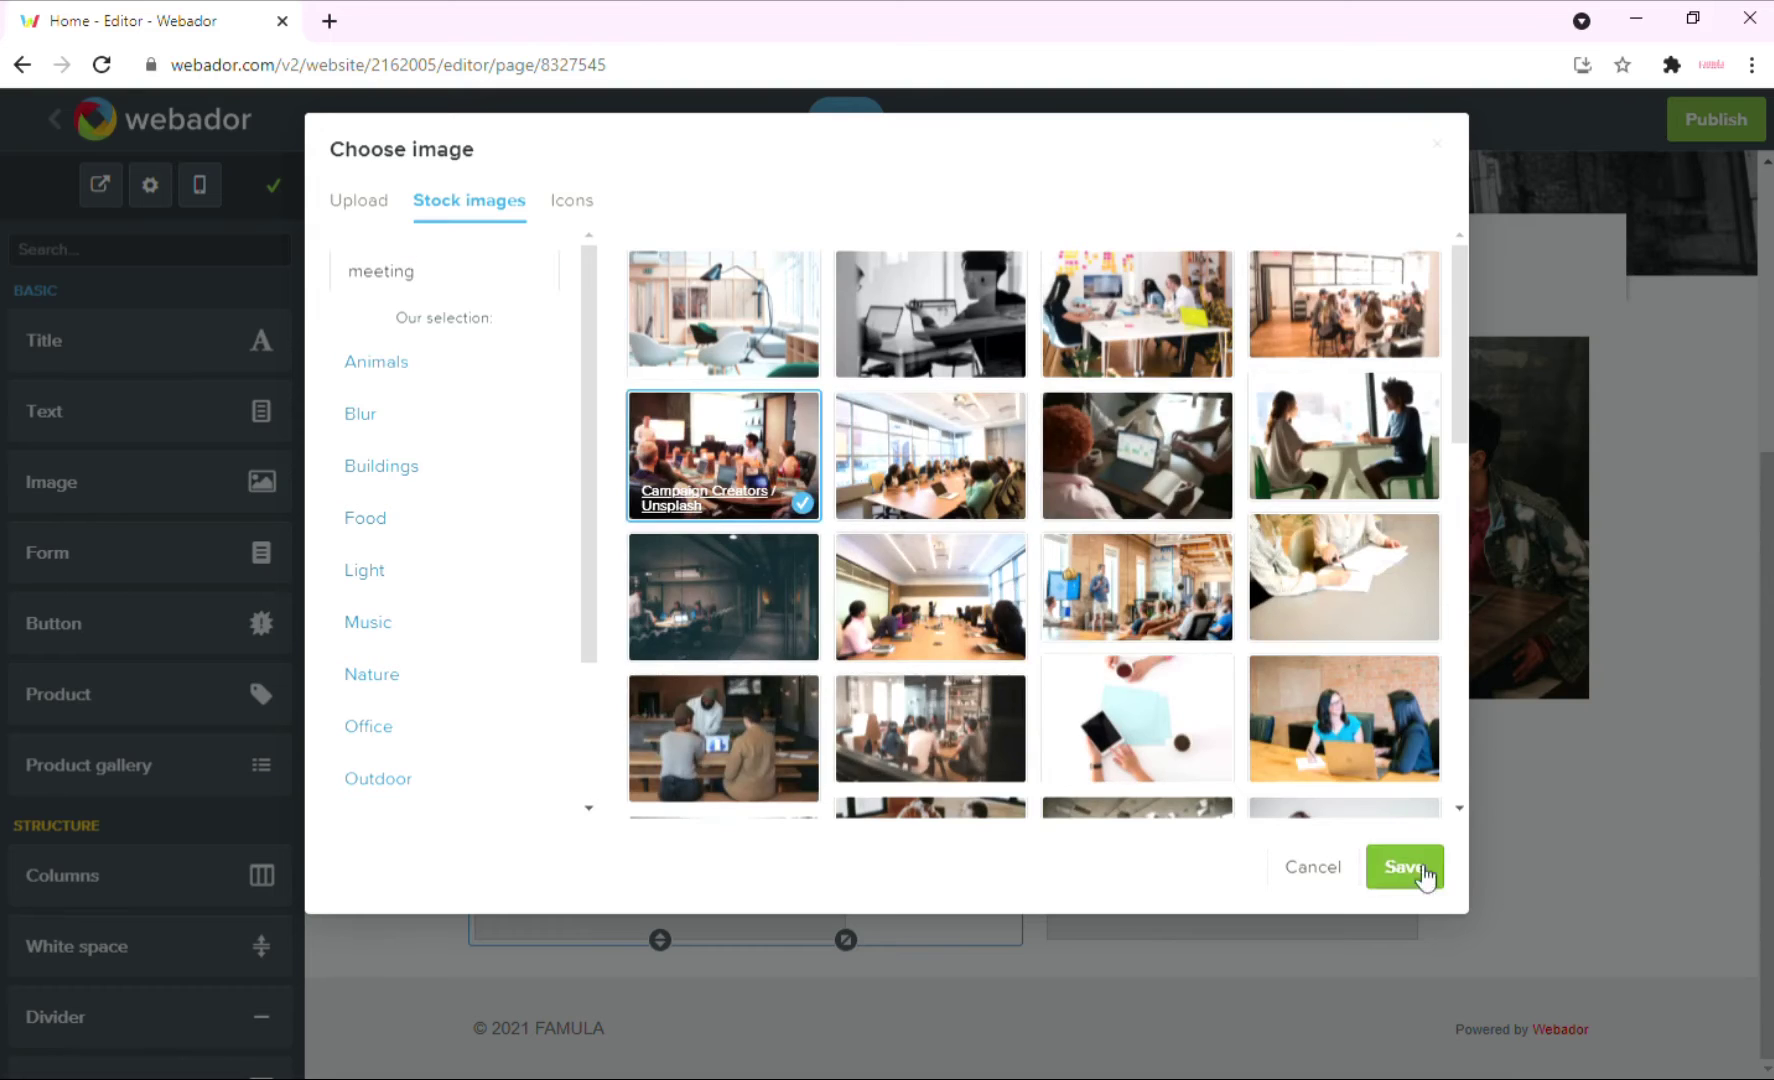
{"action": "left_click", "coordinate": [1405, 867]}
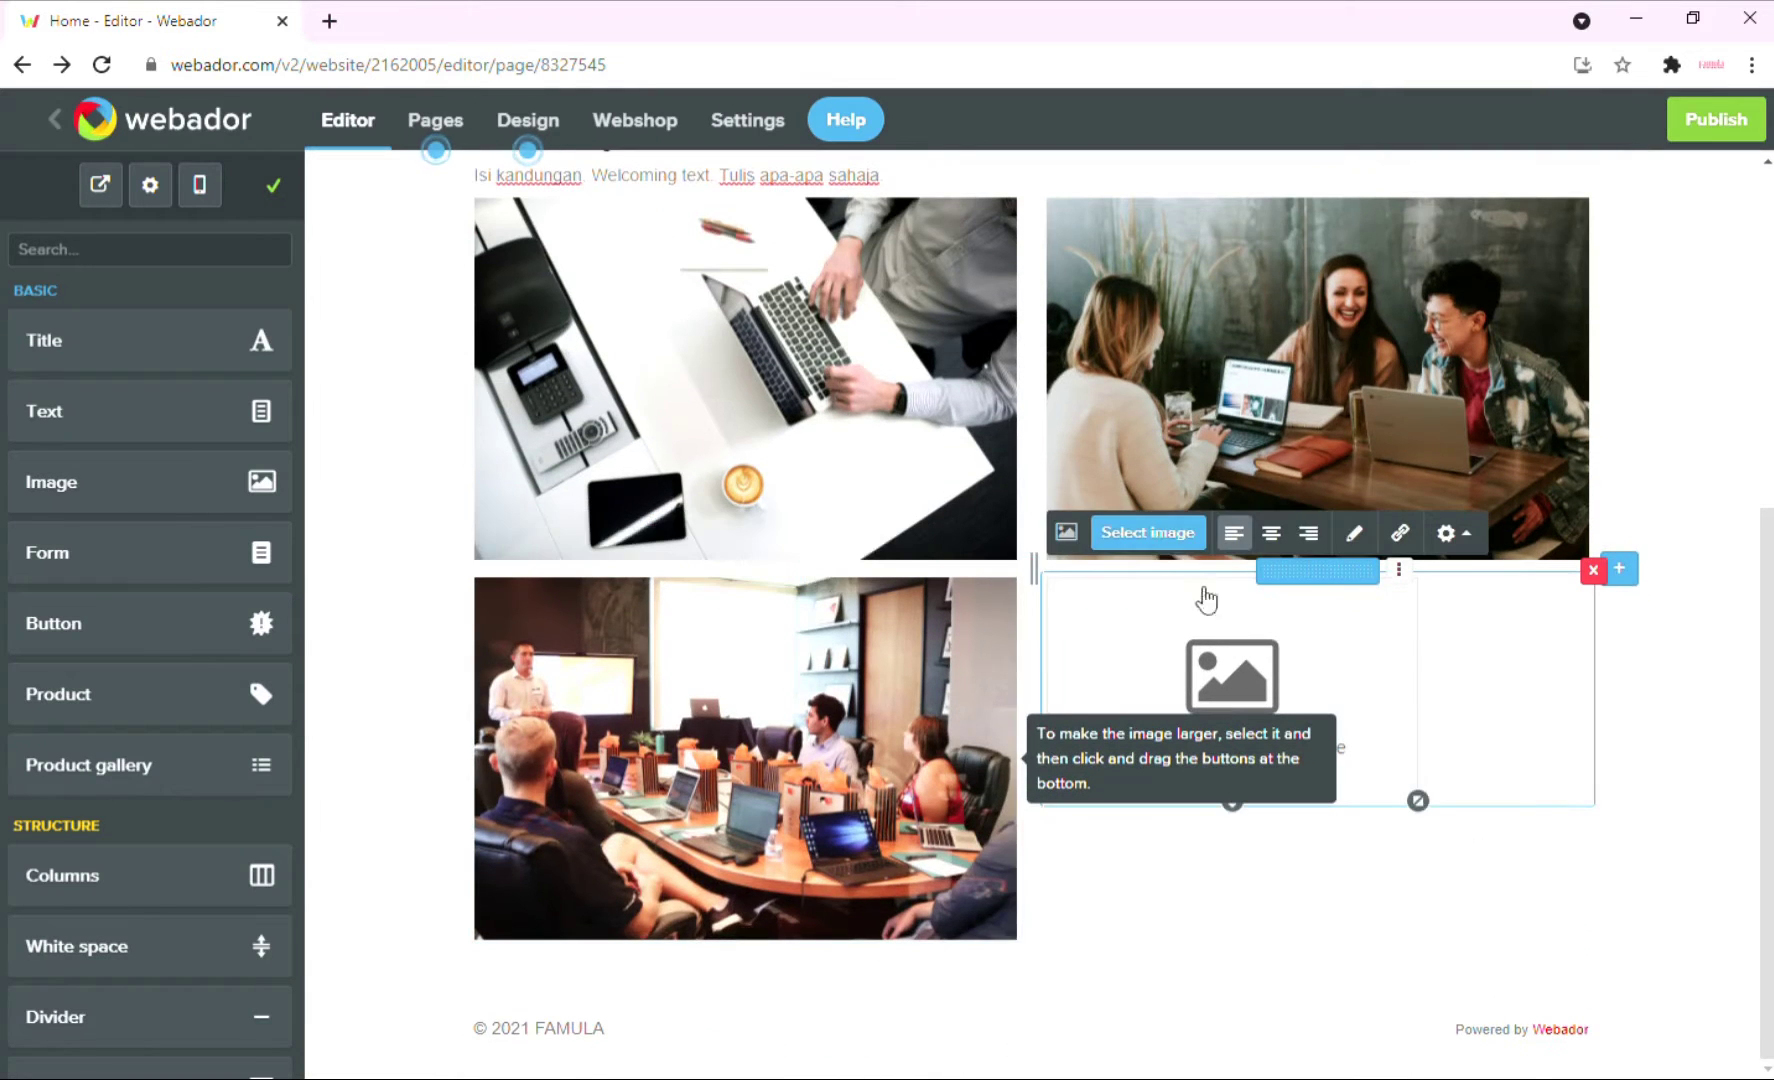
Put a handshake stock photo from a 'deal' search in the bottom-right block and review the gallery.
{"action": "left_click", "coordinate": [1155, 535]}
{"action": "left_click", "coordinate": [469, 201]}
{"action": "left_click", "coordinate": [475, 272]}
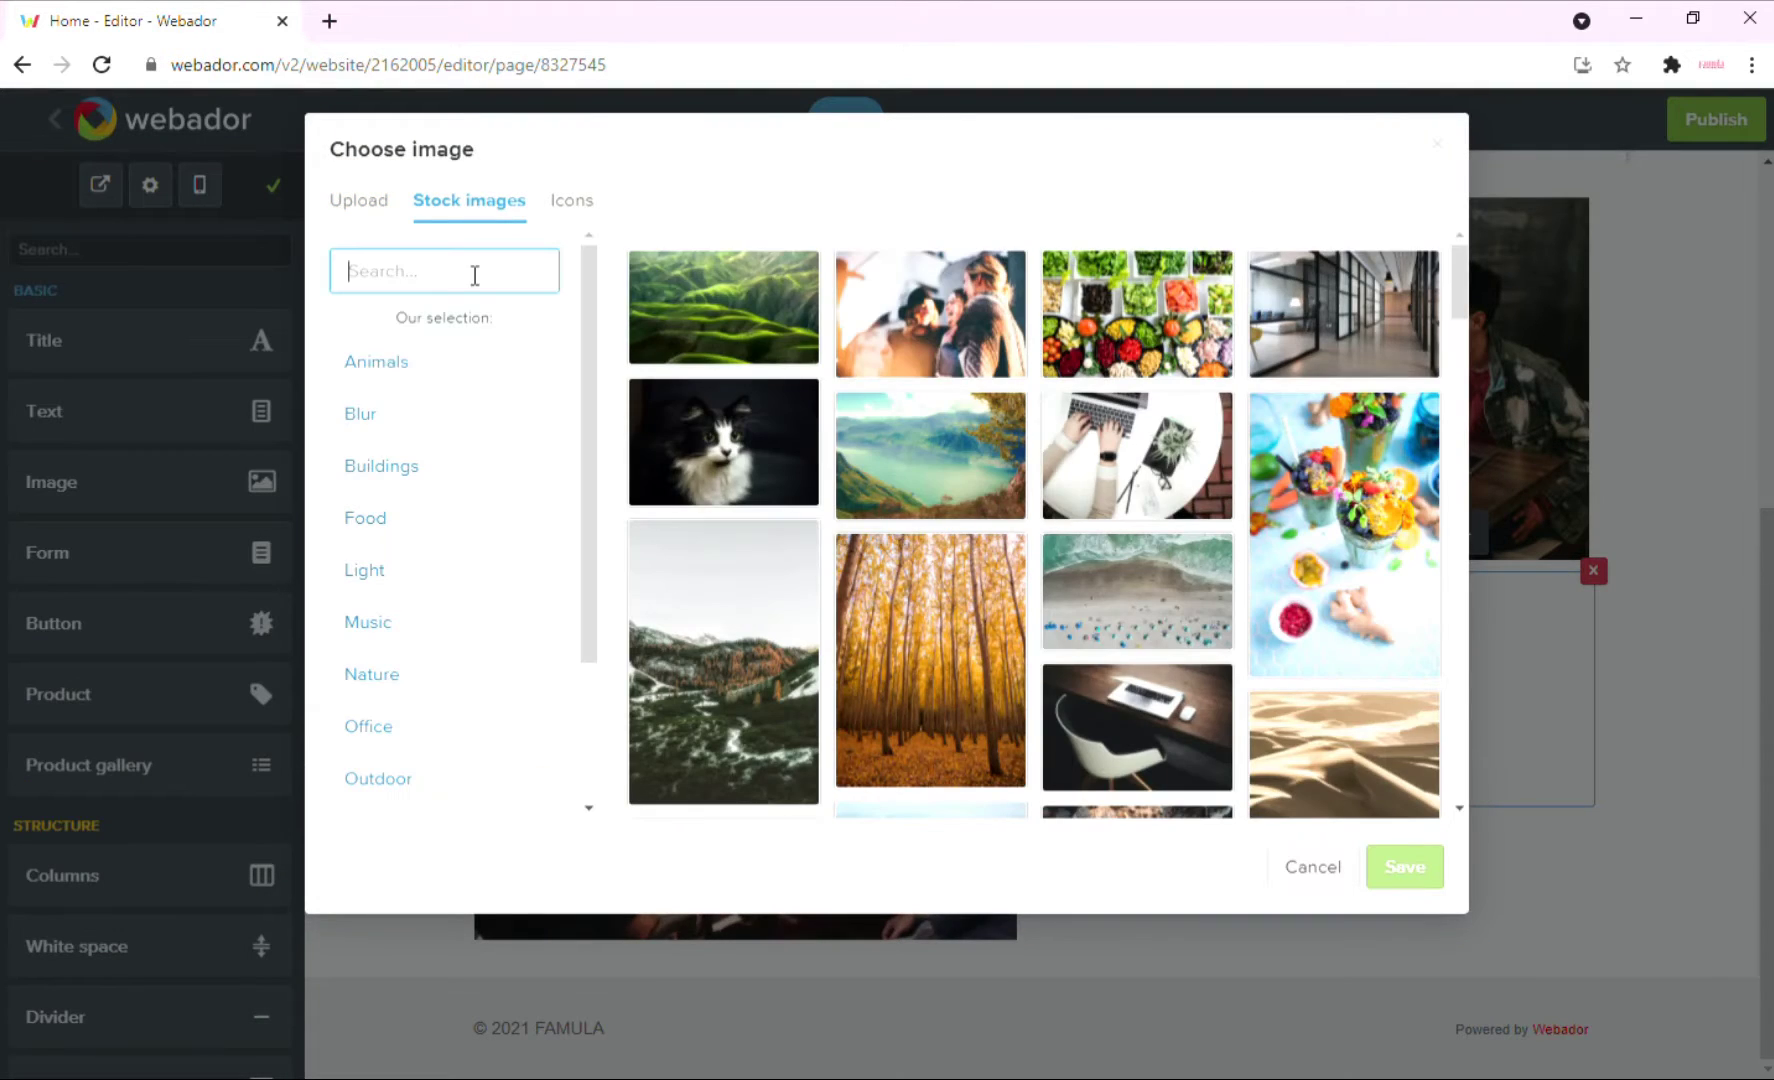
{"action": "type", "text": "deal"}
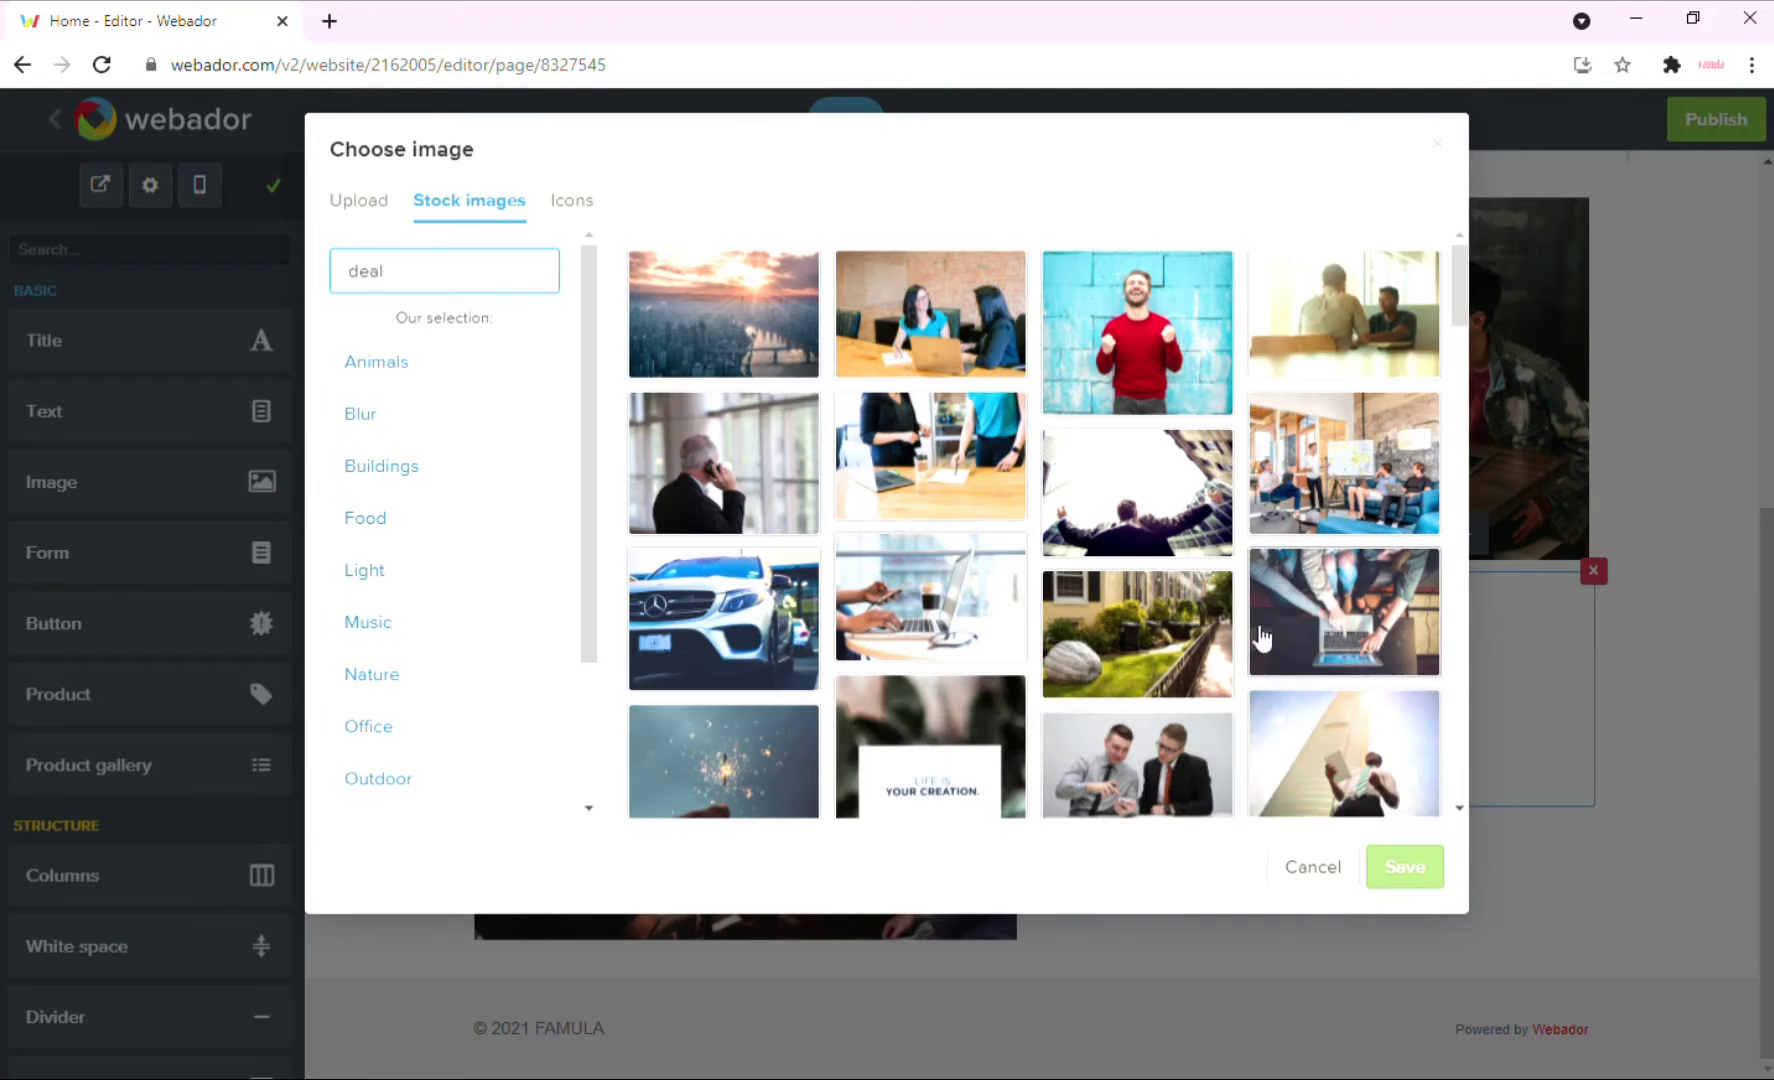
{"action": "scroll", "coordinate": [1290, 620], "scroll_direction": "down", "scroll_amount": 10}
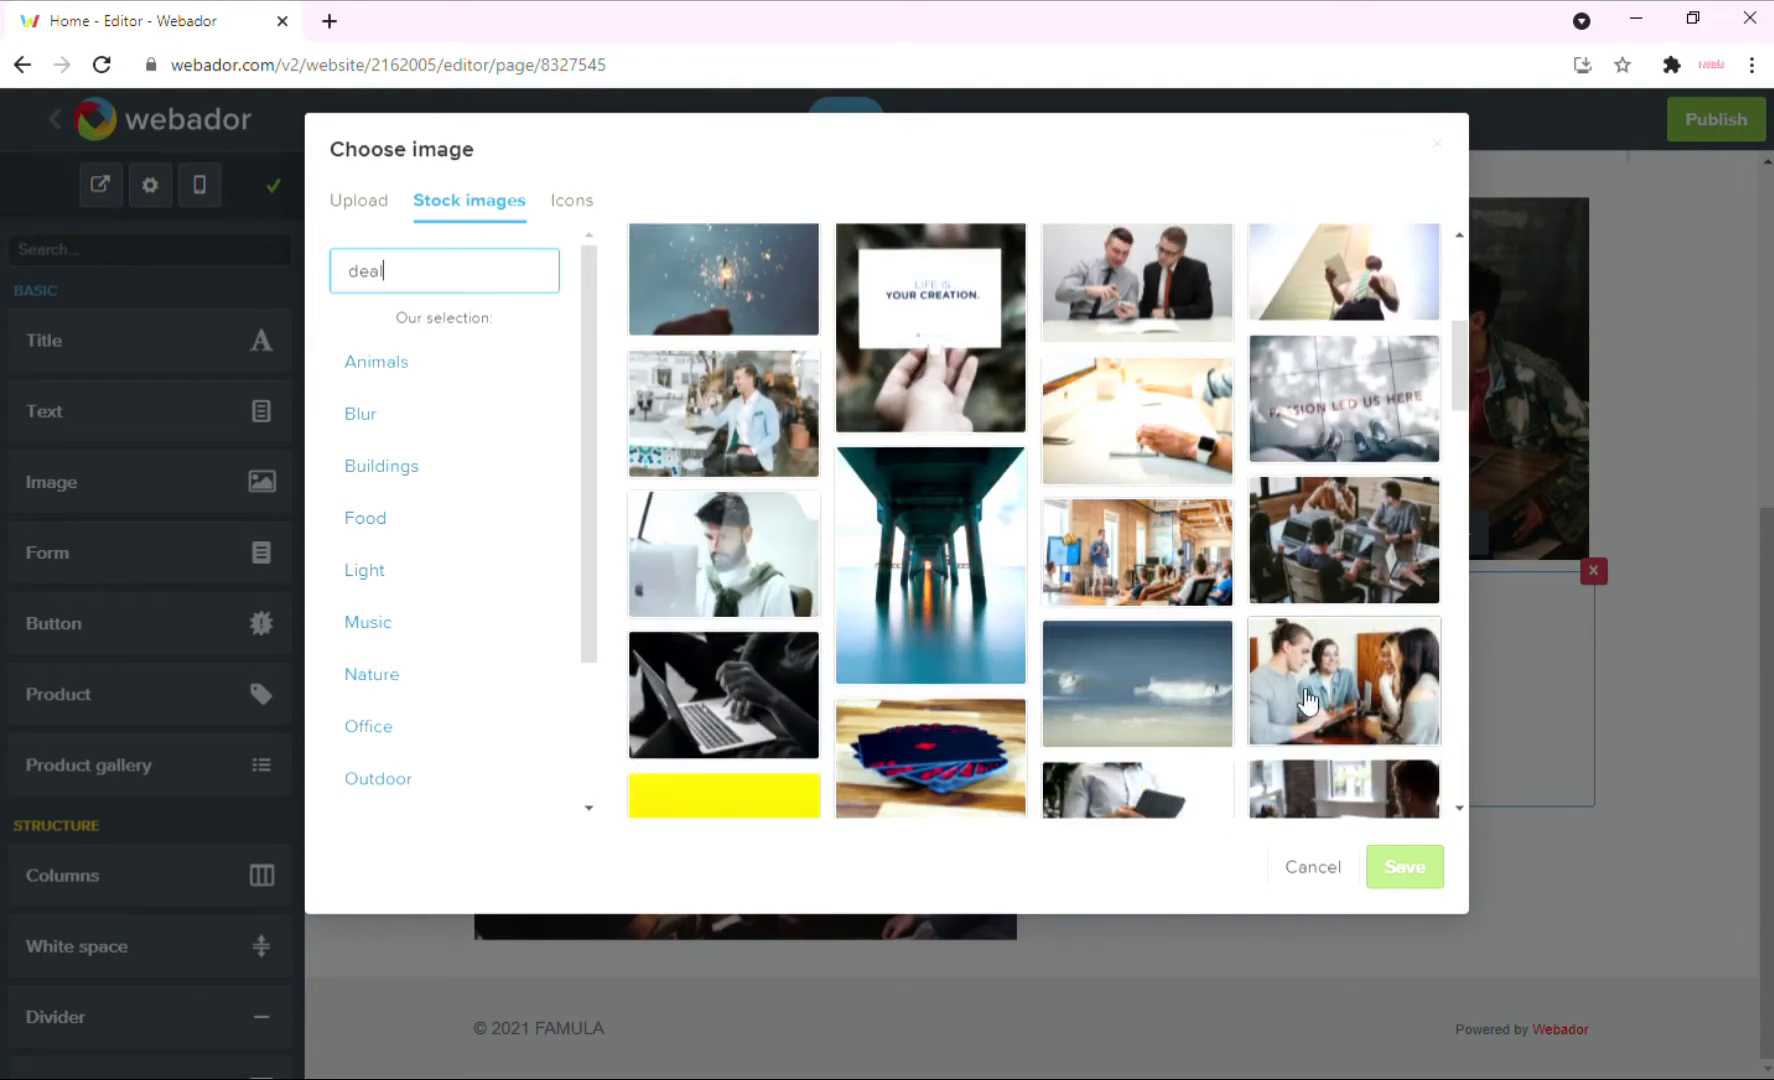
{"action": "scroll", "coordinate": [1310, 718], "scroll_direction": "down", "scroll_amount": 3}
{"action": "left_click", "coordinate": [930, 548]}
{"action": "left_click", "coordinate": [1410, 866]}
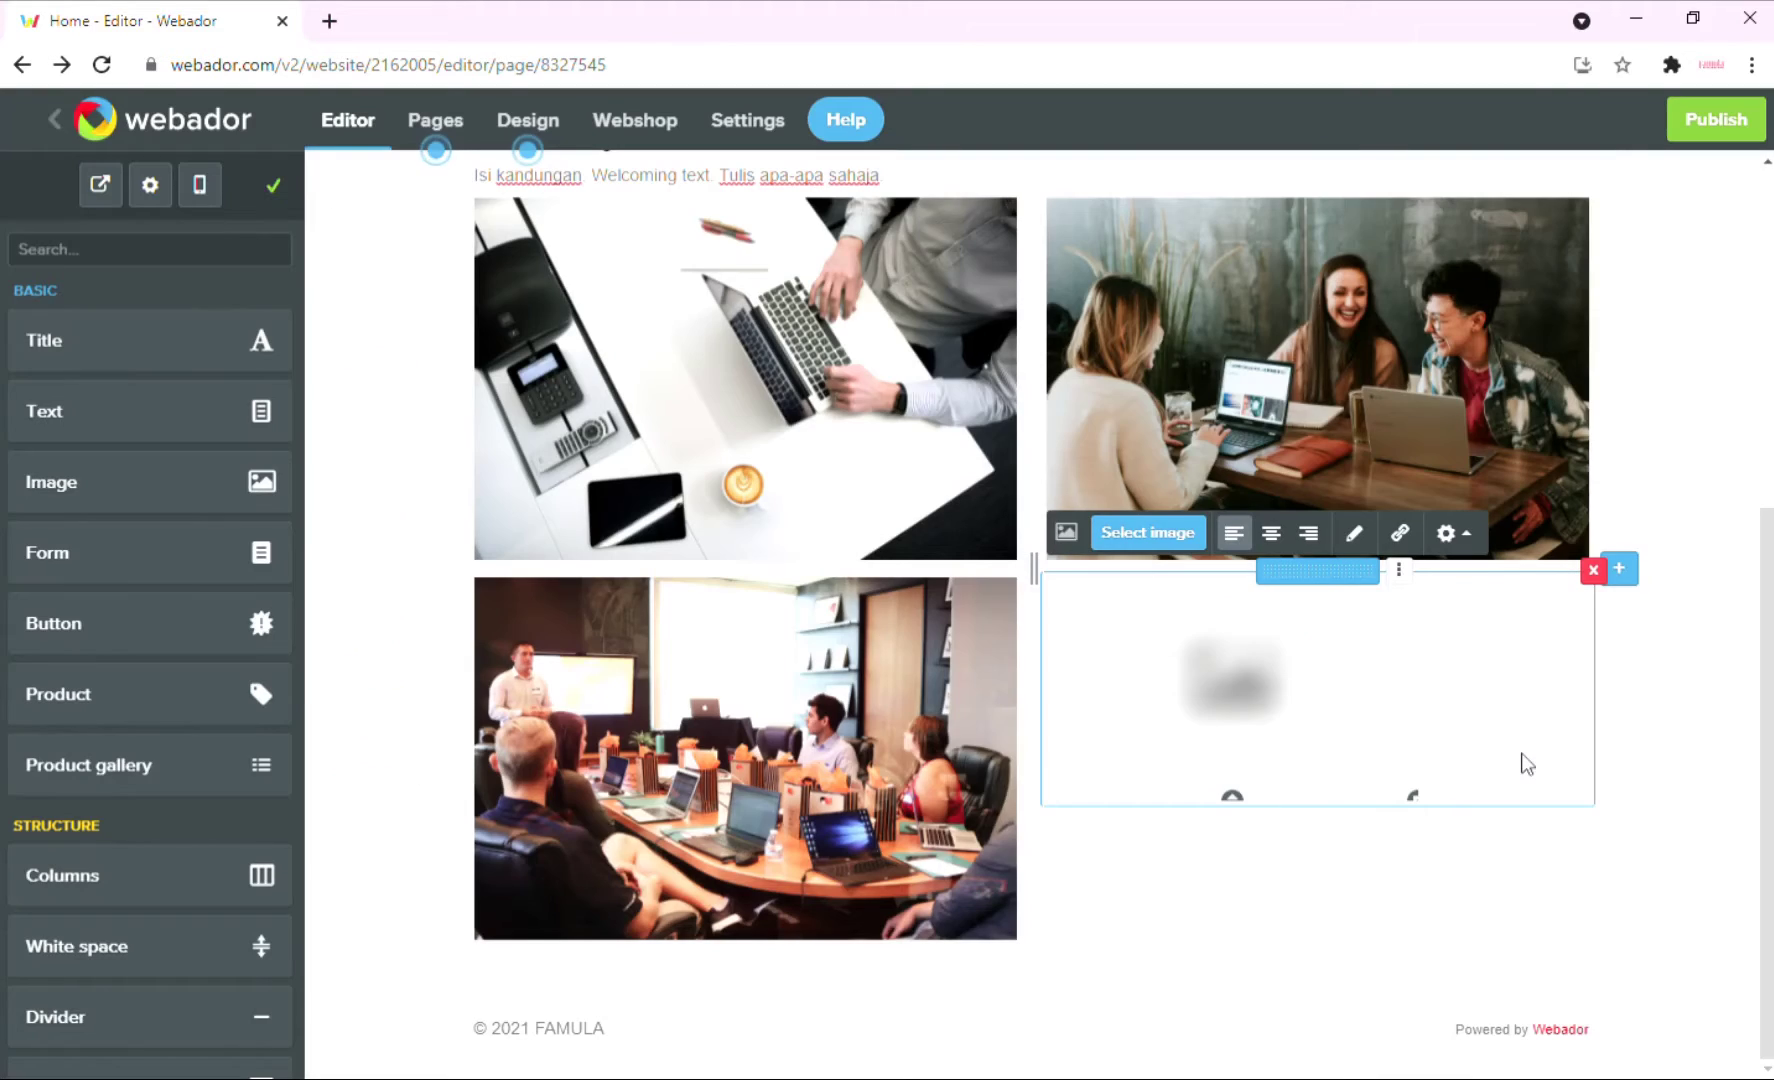
{"action": "left_click", "coordinate": [1703, 768]}
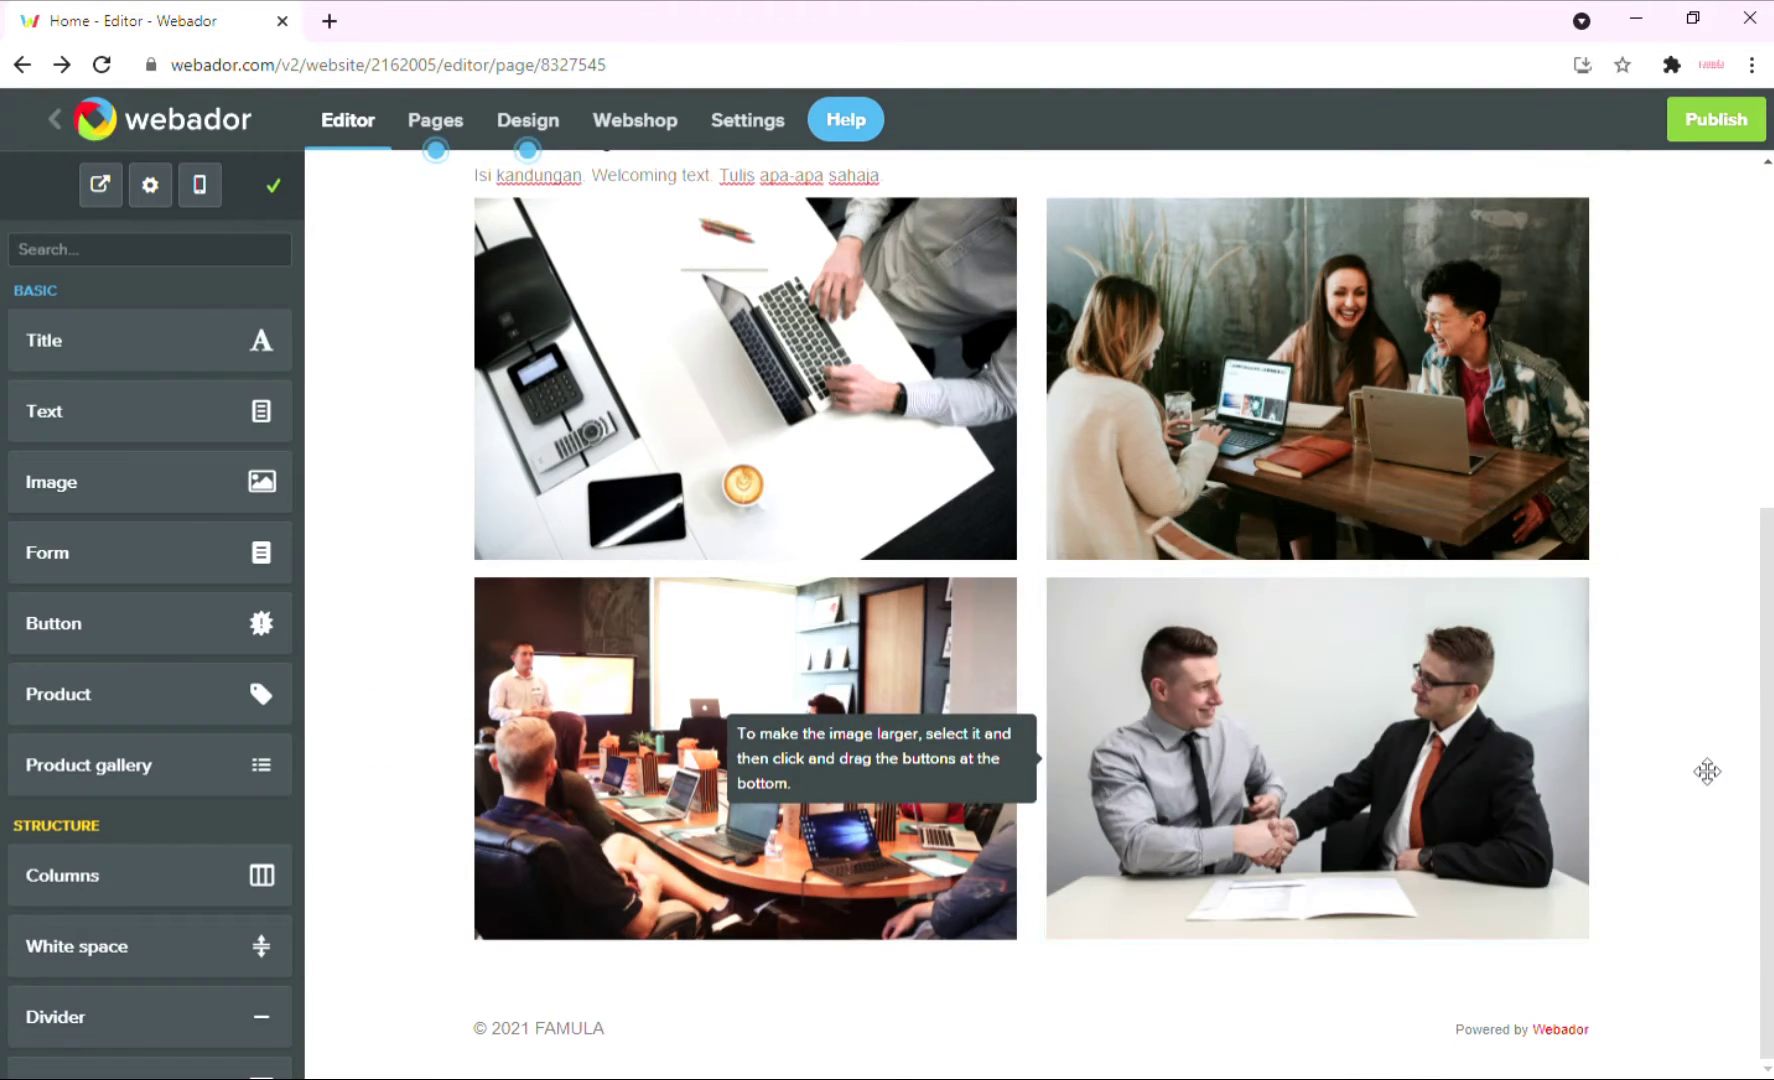
{"action": "scroll", "coordinate": [1727, 750], "scroll_direction": "up", "scroll_amount": 4}
{"action": "scroll", "coordinate": [1727, 750], "scroll_direction": "down", "scroll_amount": 1}
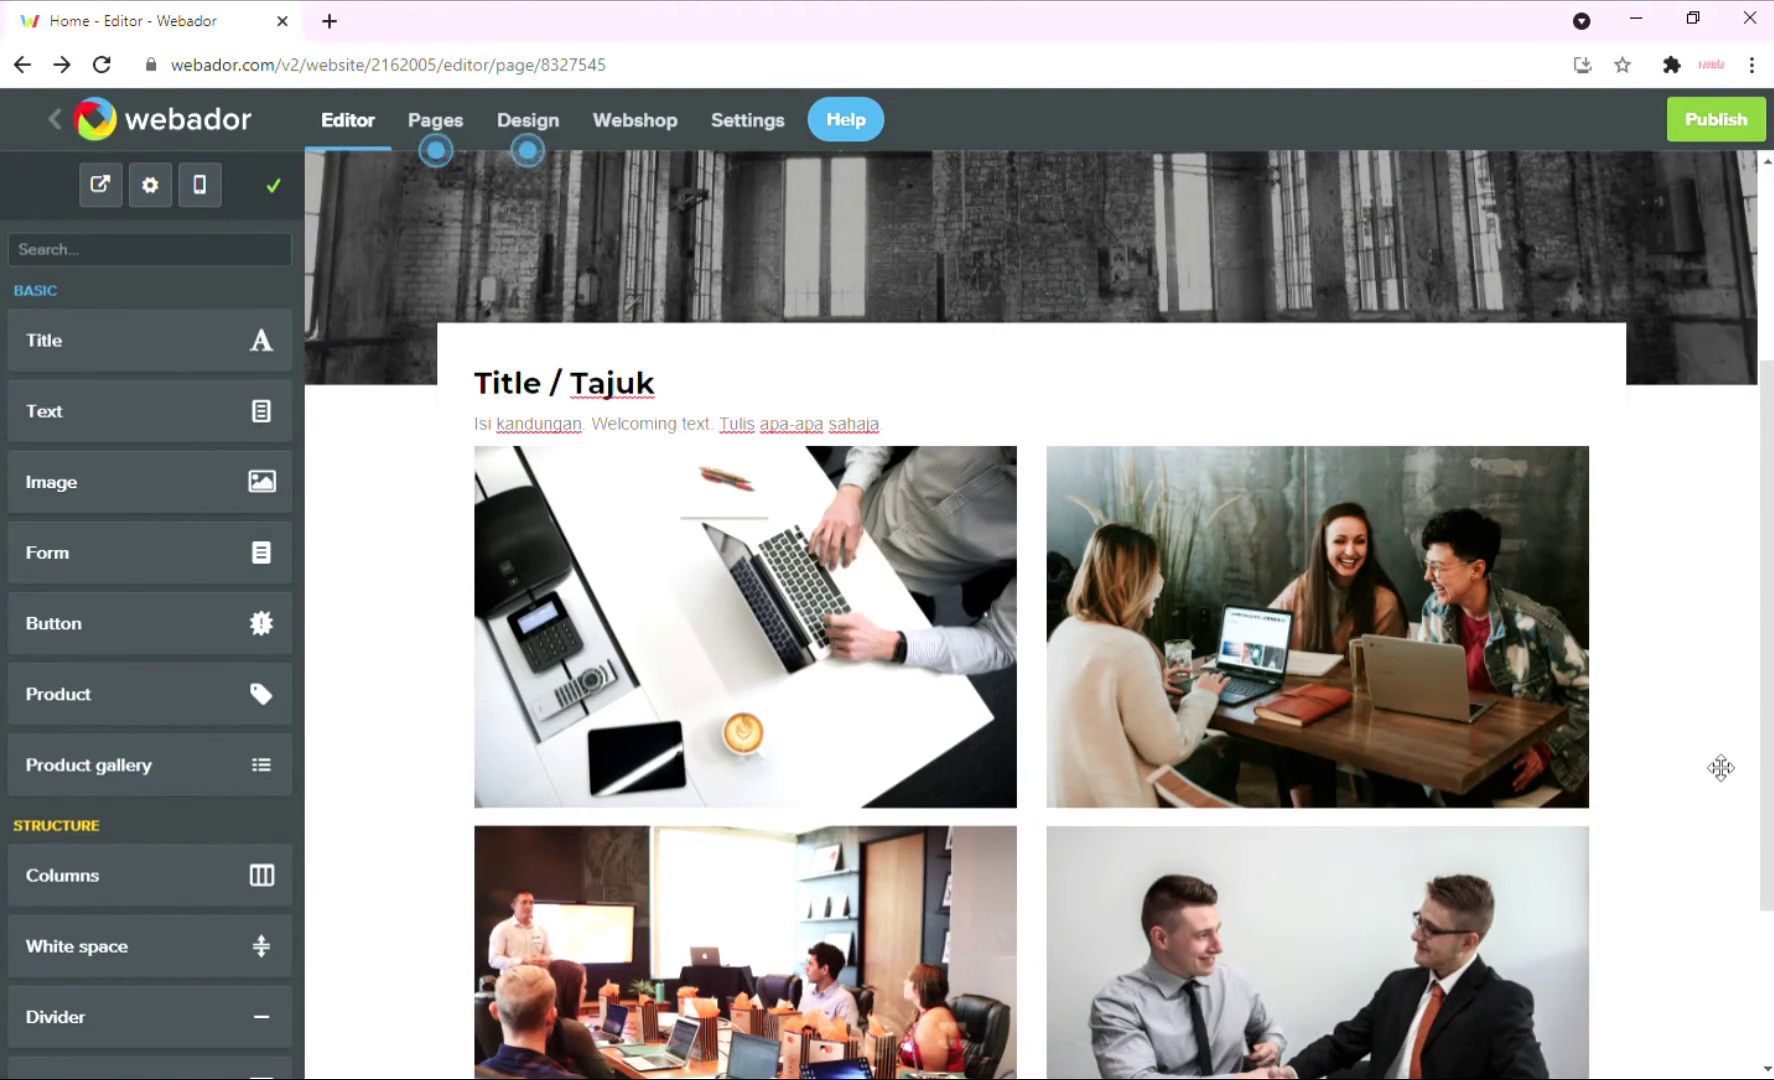
{"action": "scroll", "coordinate": [1720, 768], "scroll_direction": "down", "scroll_amount": 2}
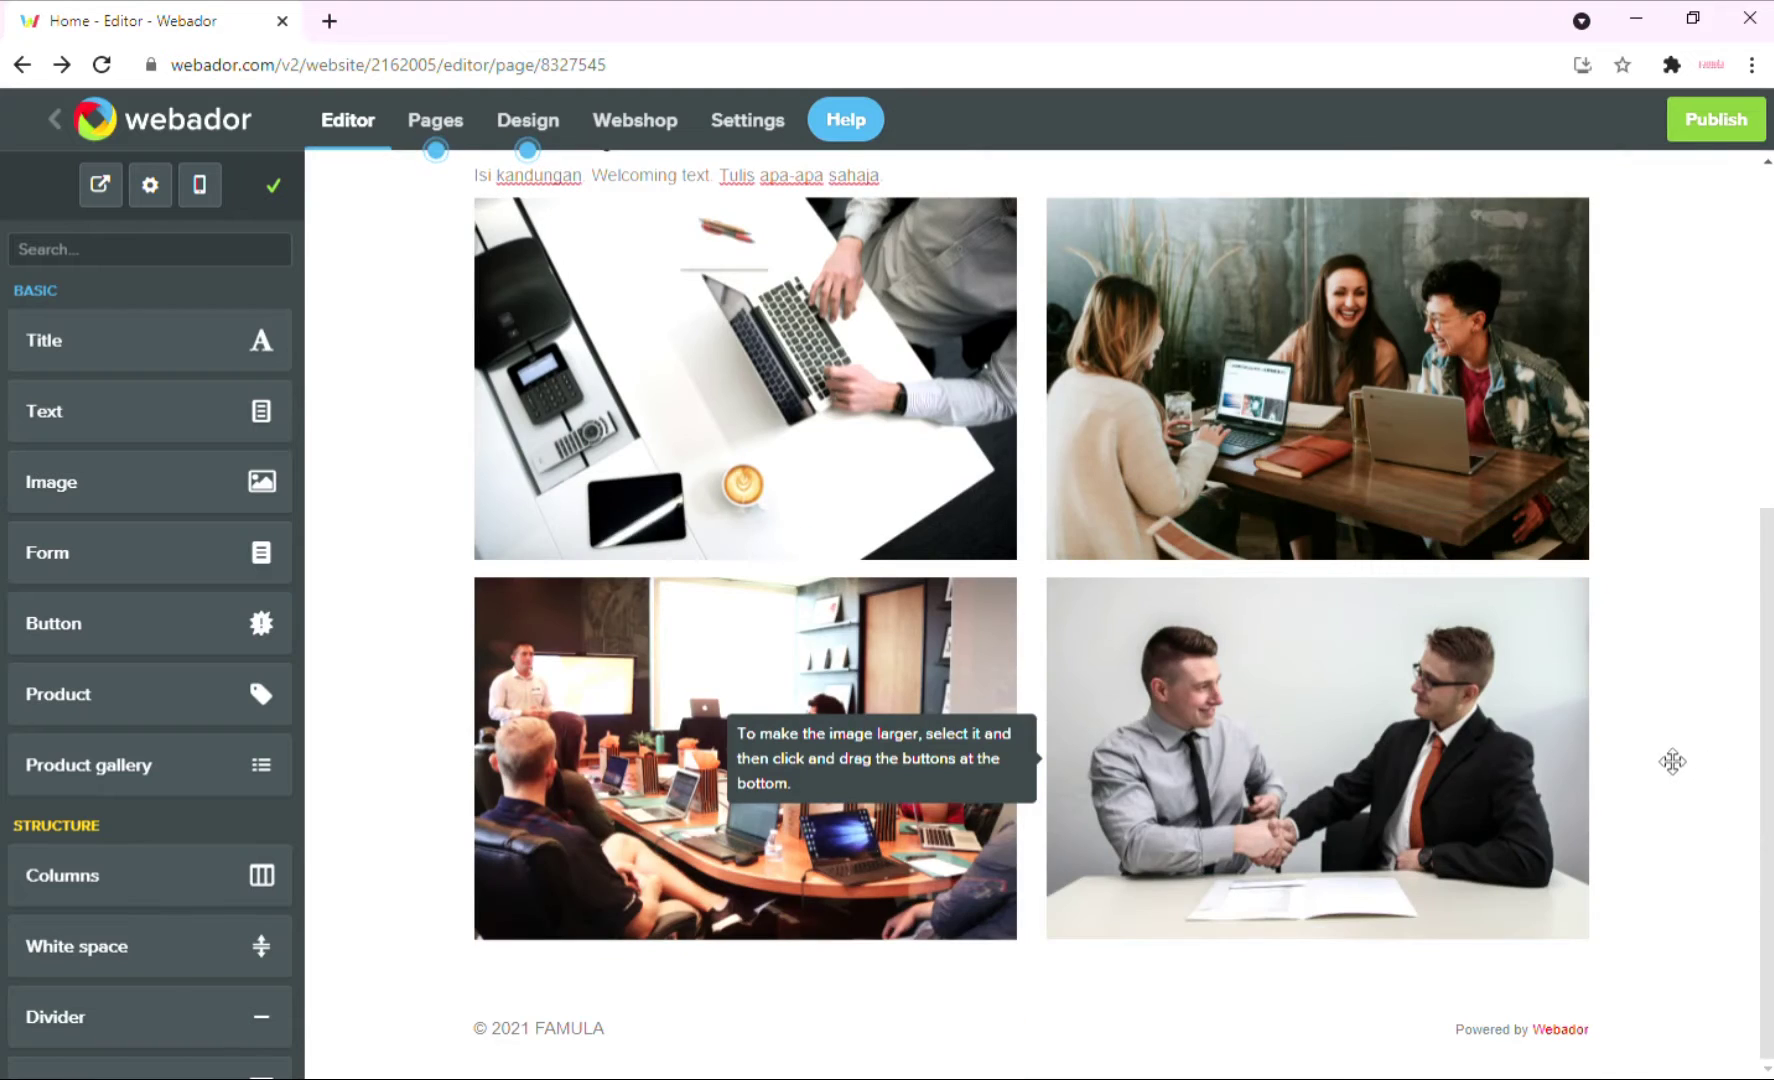
{"action": "scroll", "coordinate": [1715, 765], "scroll_direction": "up", "scroll_amount": 2}
{"action": "scroll", "coordinate": [1725, 752], "scroll_direction": "down", "scroll_amount": 1}
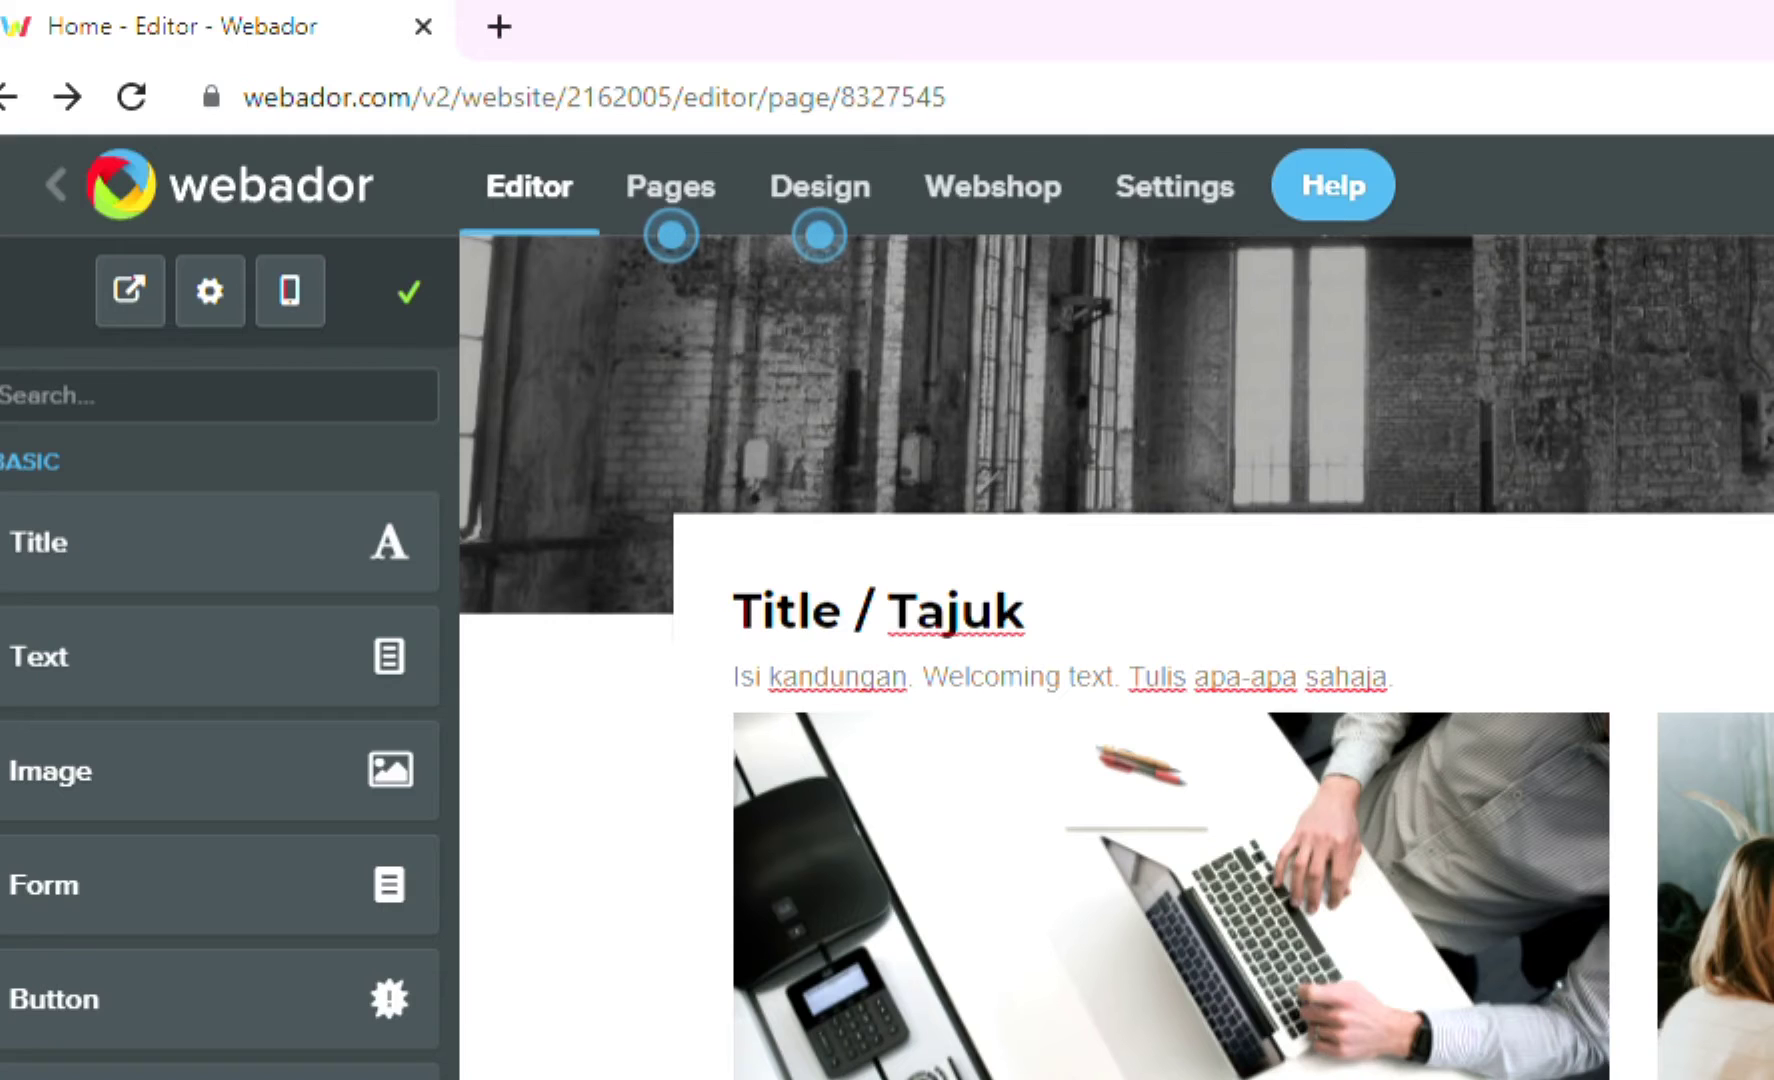
Switch the editor to Design mode to reach the accent, background and footer colour options.
{"action": "left_click", "coordinate": [822, 190]}
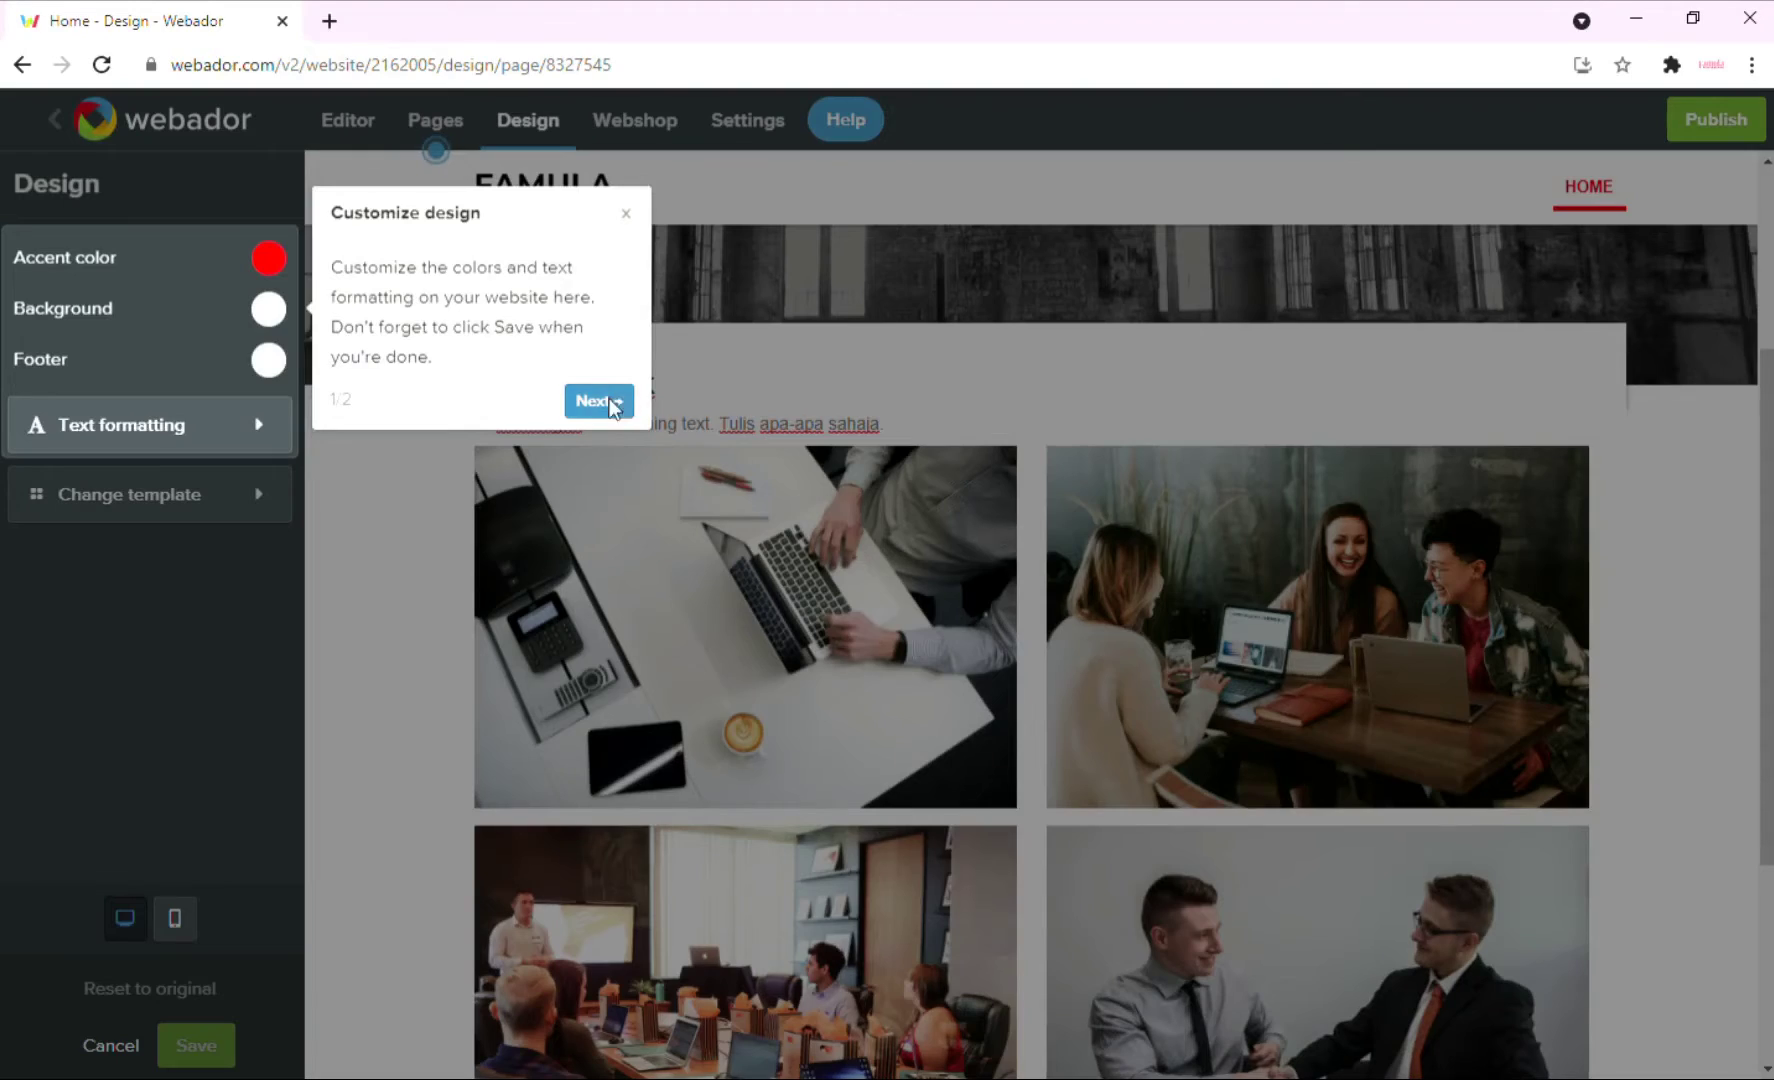
Dismiss the design tour and set the accent colour to a deep blue (#1753c9).
{"action": "left_click", "coordinate": [935, 640]}
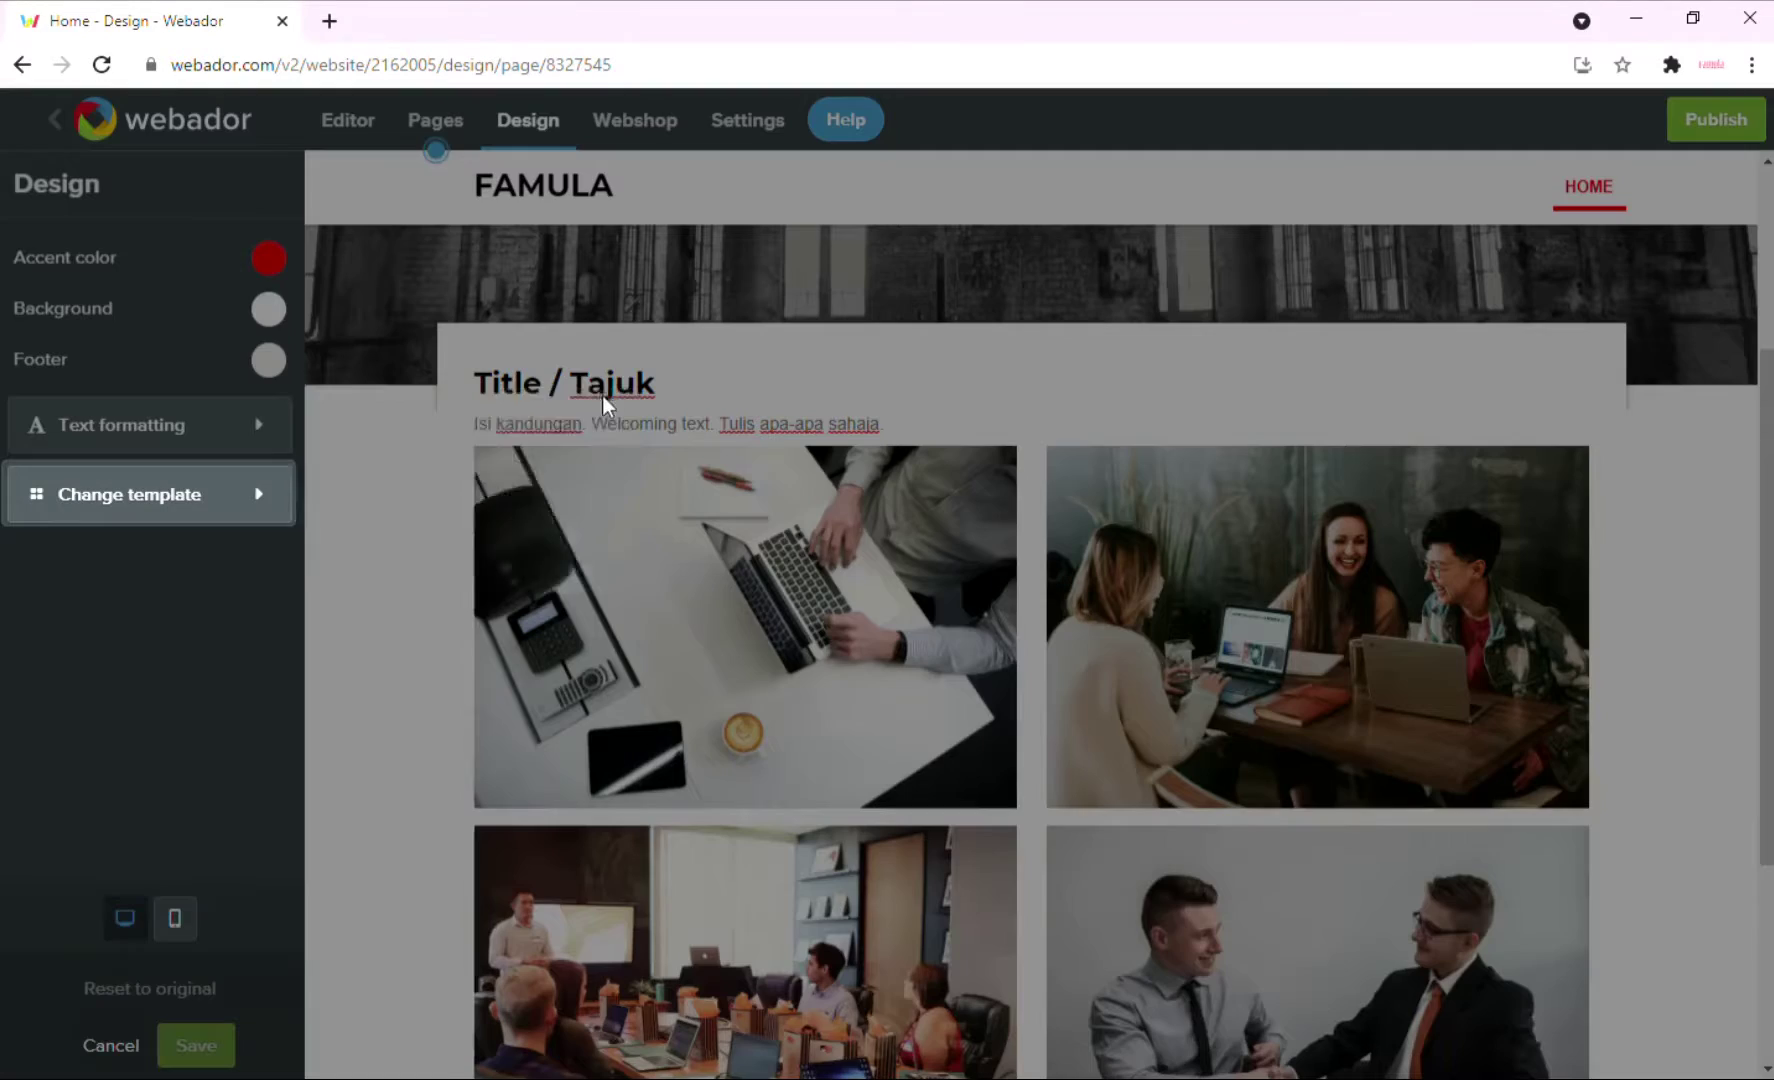
{"action": "left_click", "coordinate": [590, 572]}
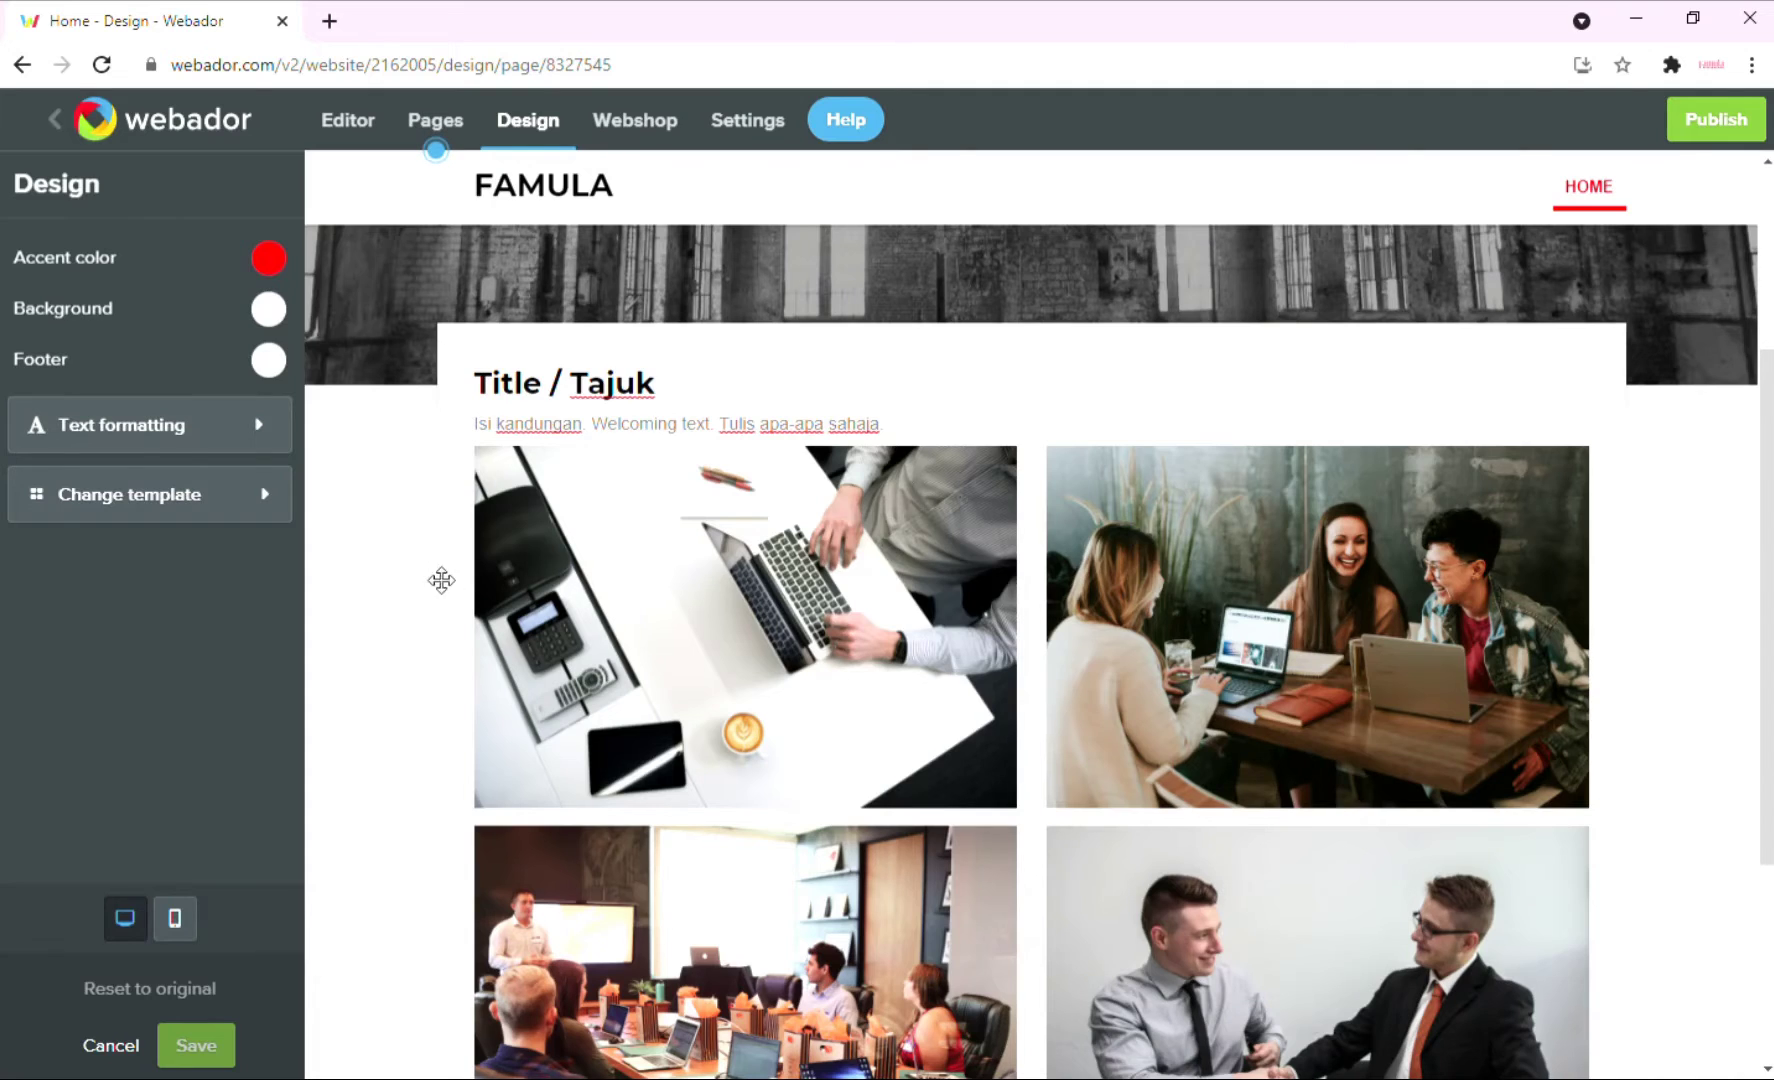
{"action": "scroll", "coordinate": [436, 577], "scroll_direction": "down", "scroll_amount": 2}
{"action": "scroll", "coordinate": [436, 577], "scroll_direction": "down", "scroll_amount": 1}
{"action": "scroll", "coordinate": [441, 573], "scroll_direction": "up", "scroll_amount": 5}
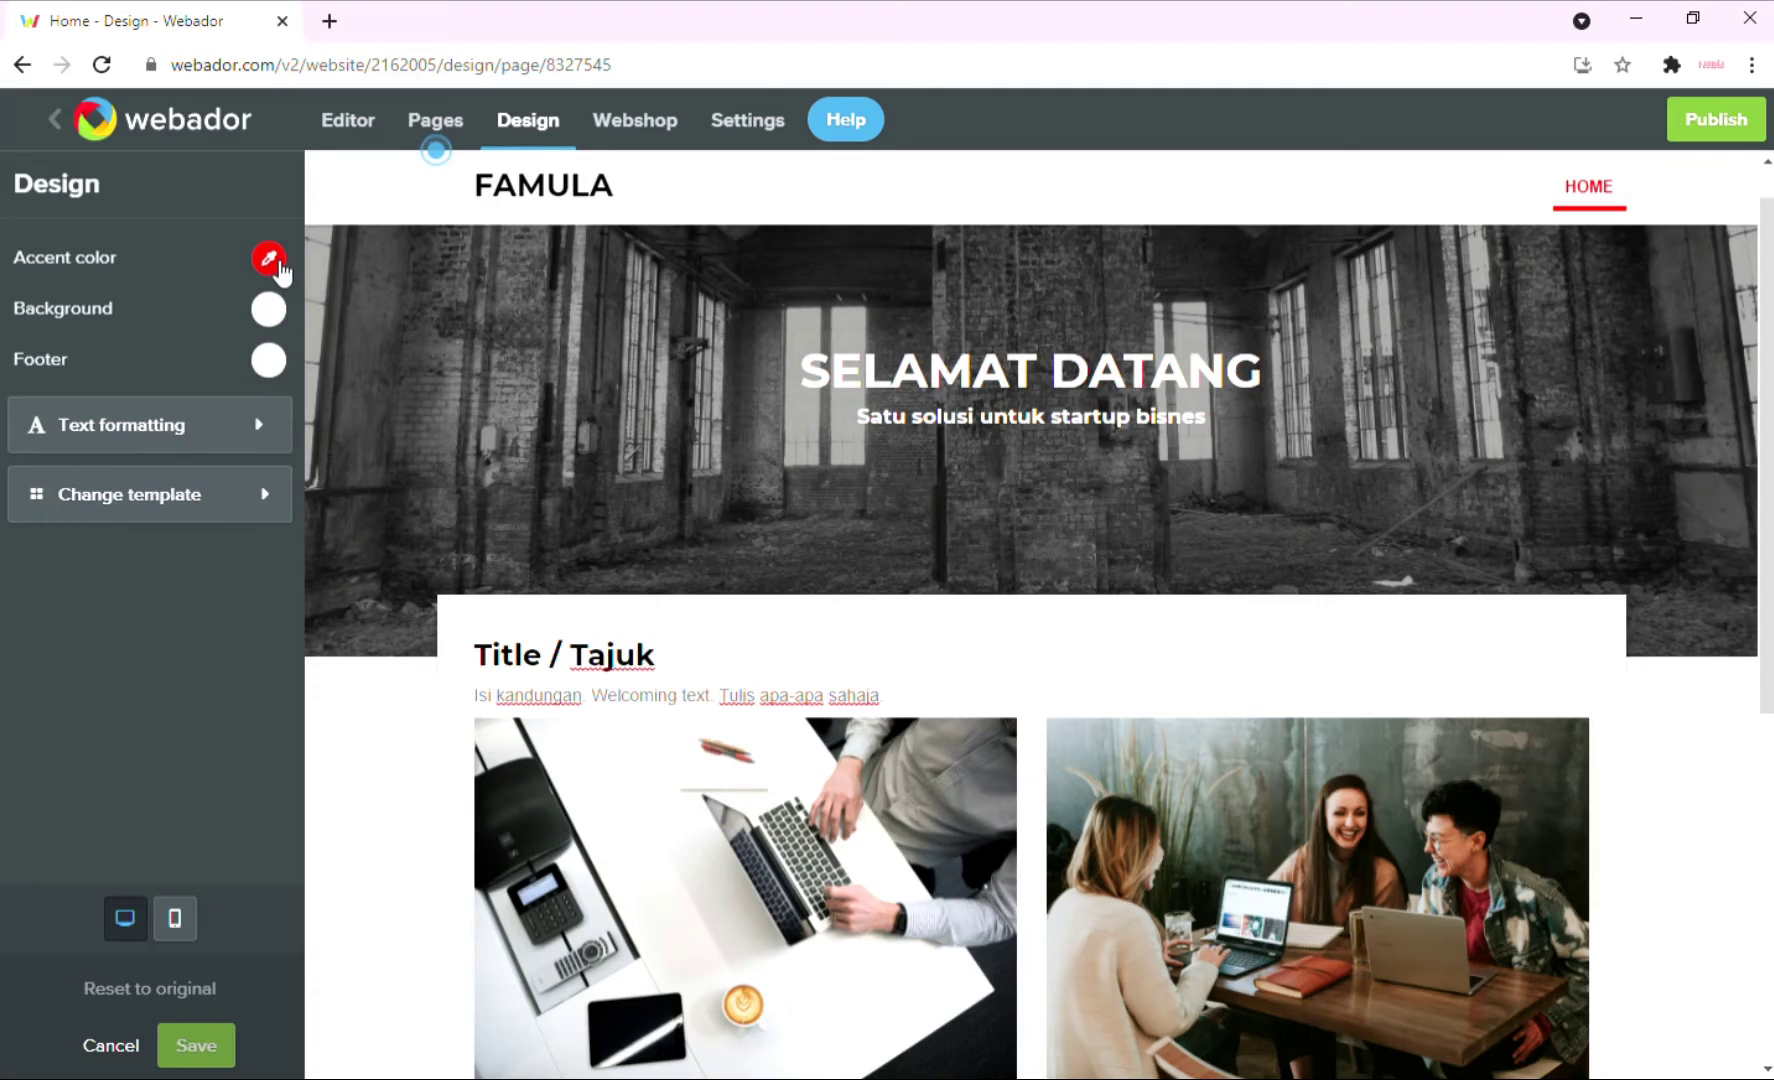
{"action": "scroll", "coordinate": [394, 522], "scroll_direction": "up", "scroll_amount": 1}
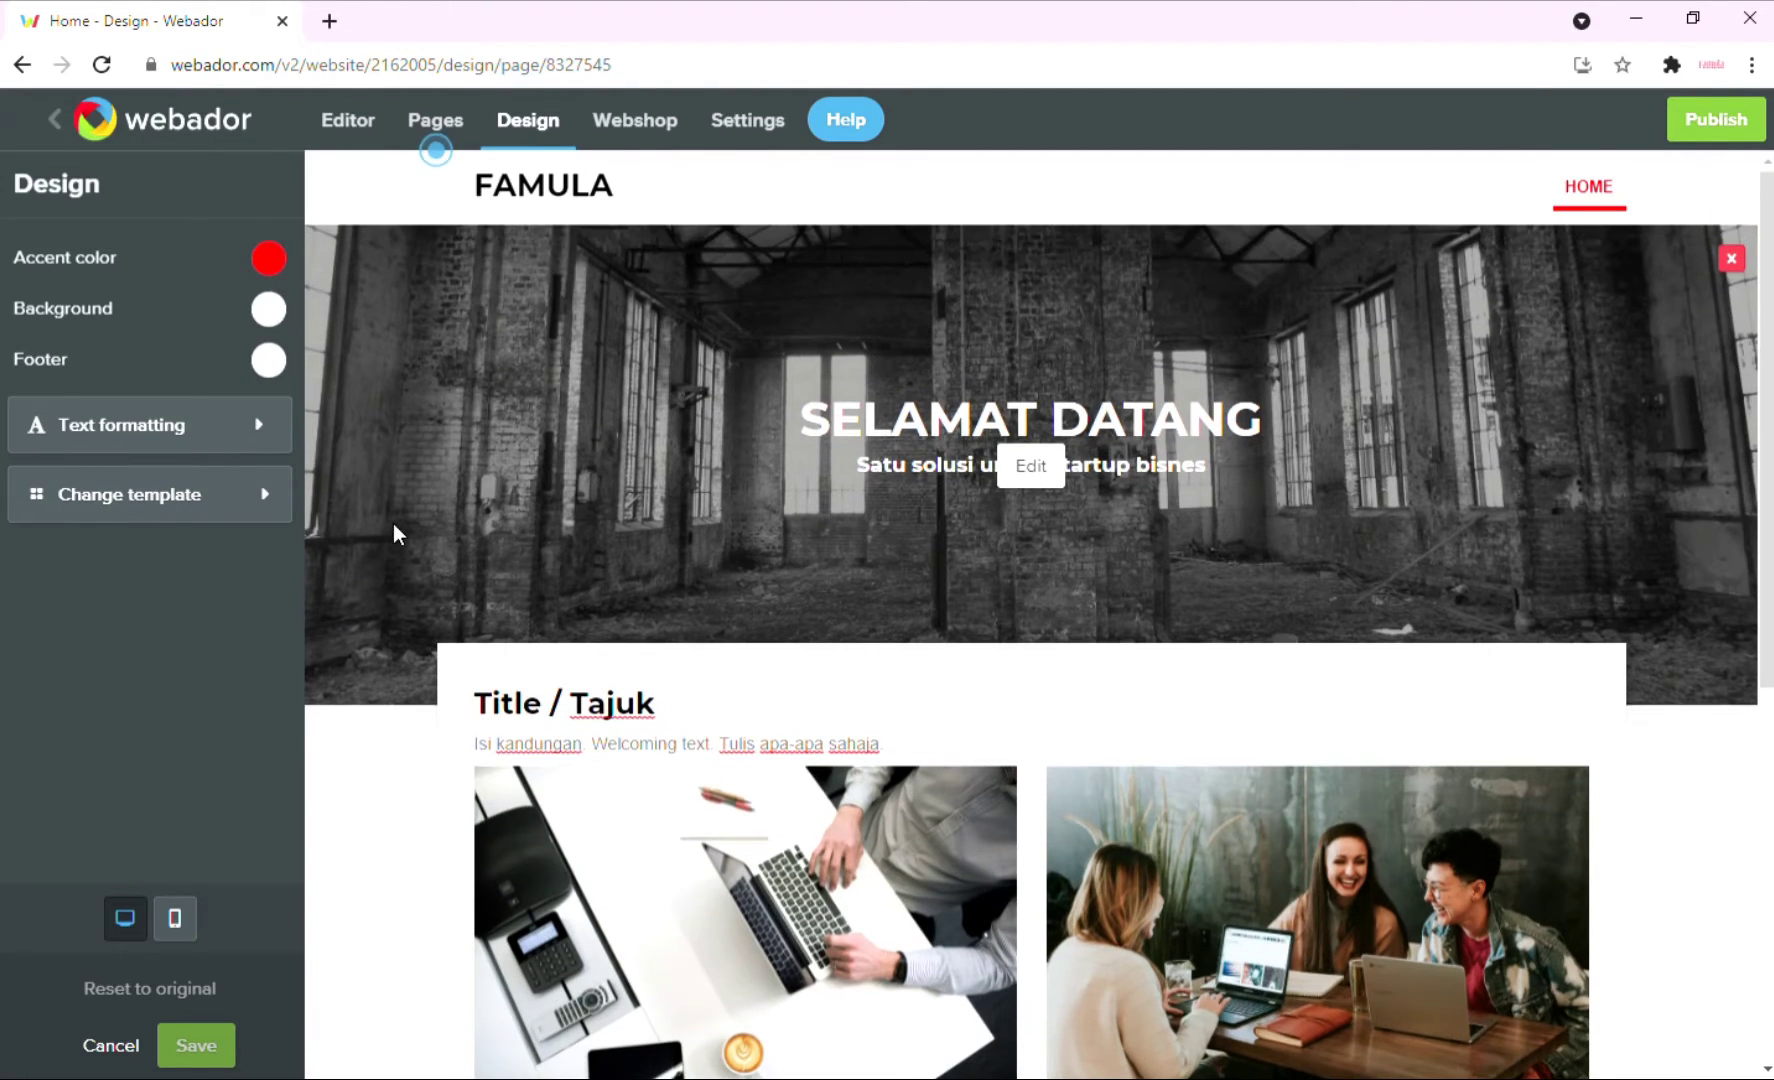
{"action": "left_click", "coordinate": [270, 264]}
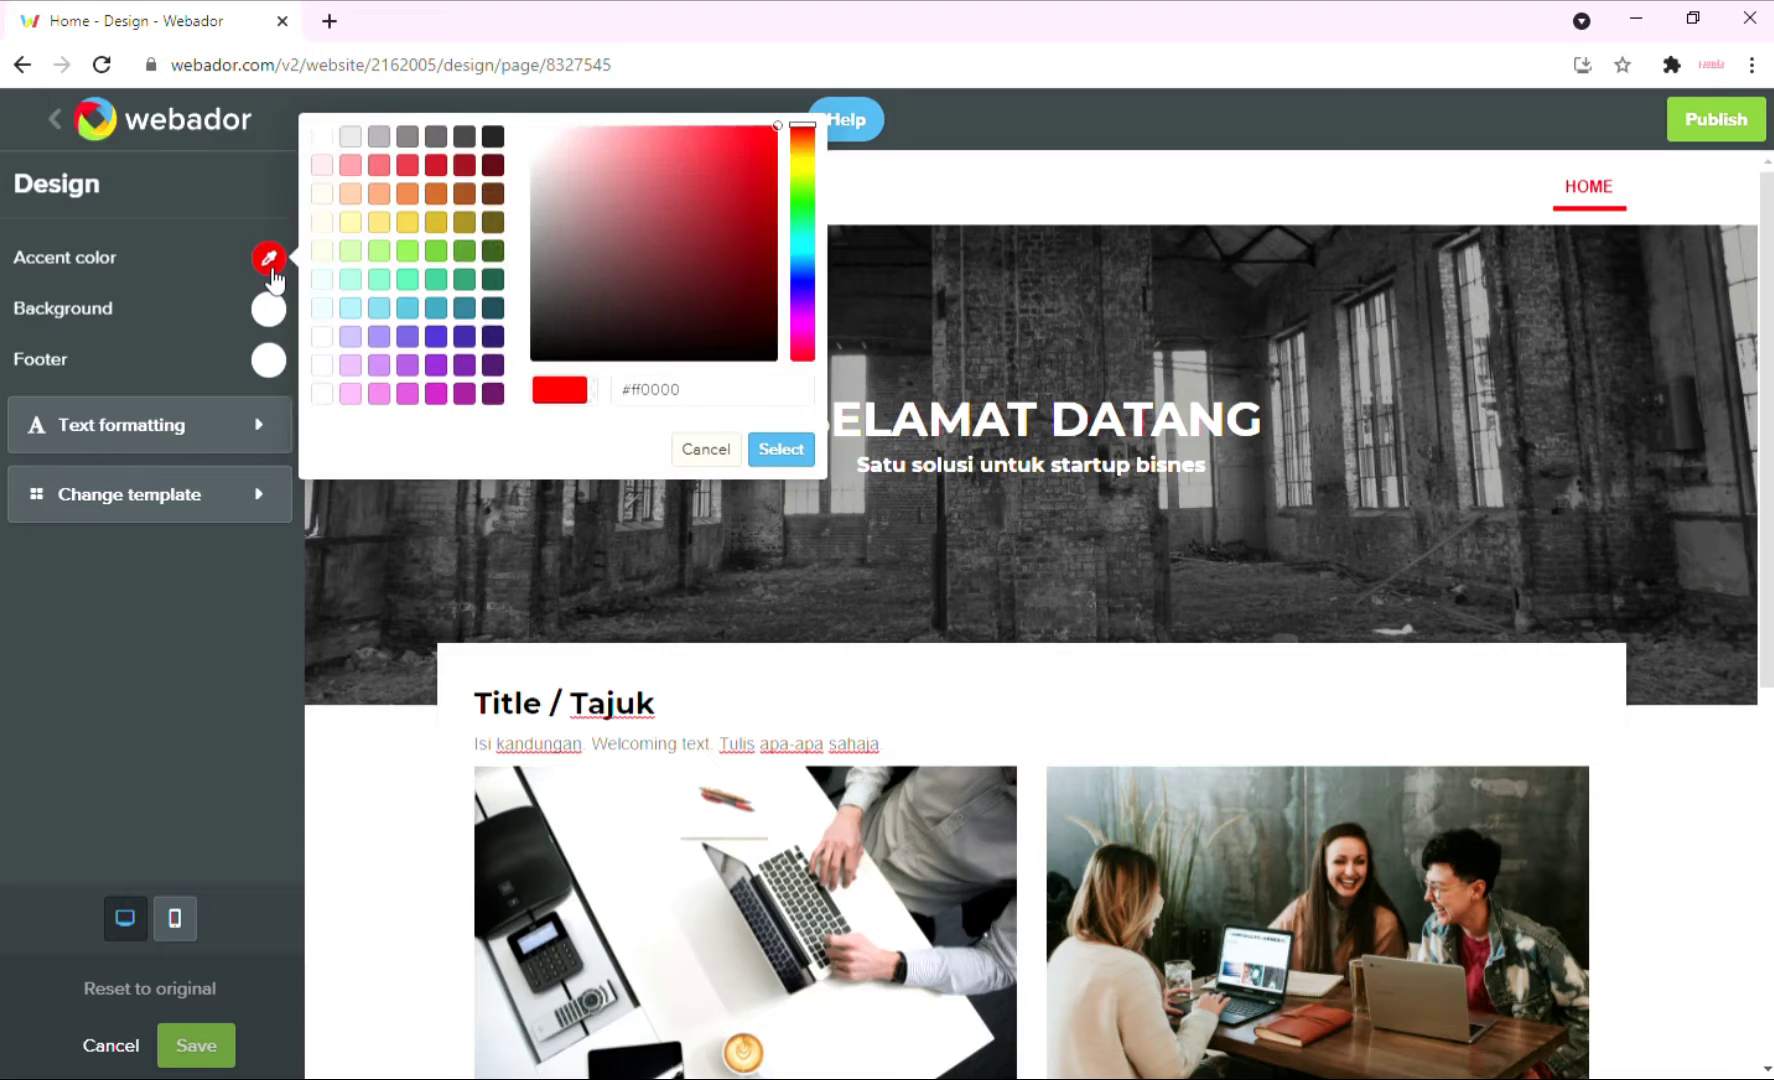
{"action": "left_click", "coordinate": [806, 280]}
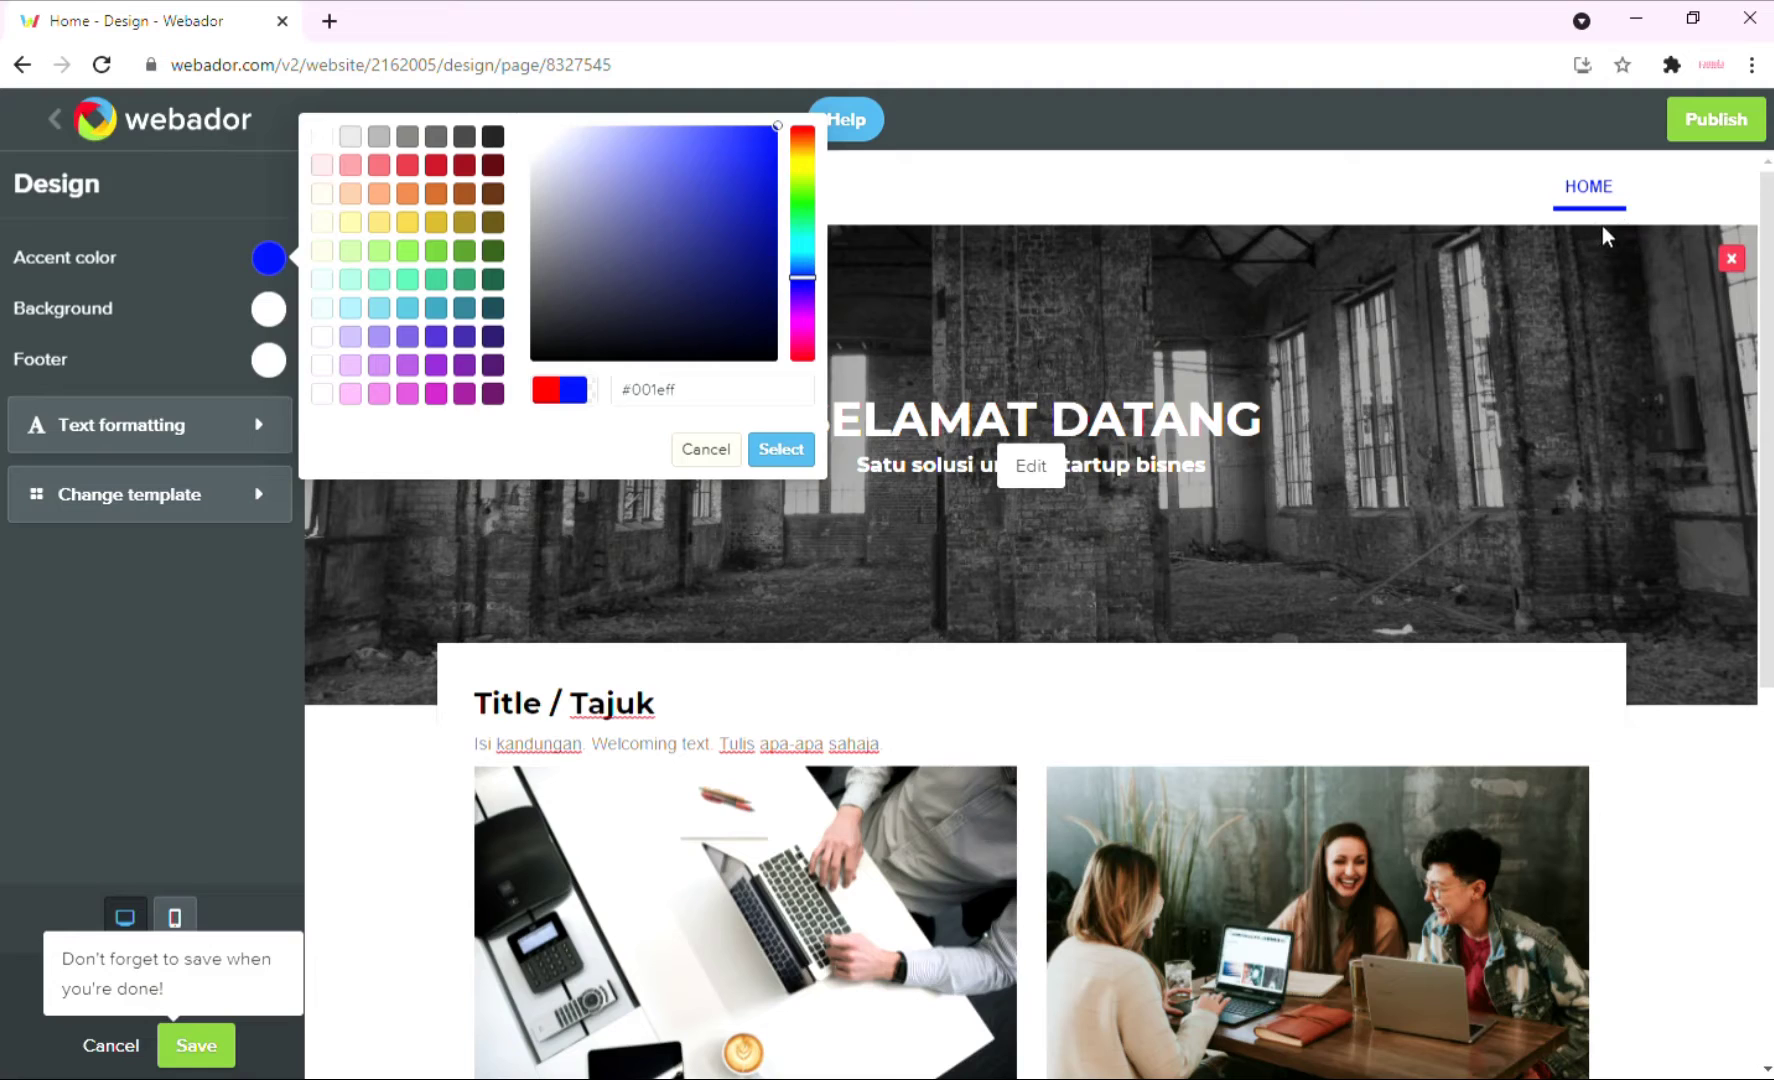
{"action": "left_click", "coordinate": [803, 333]}
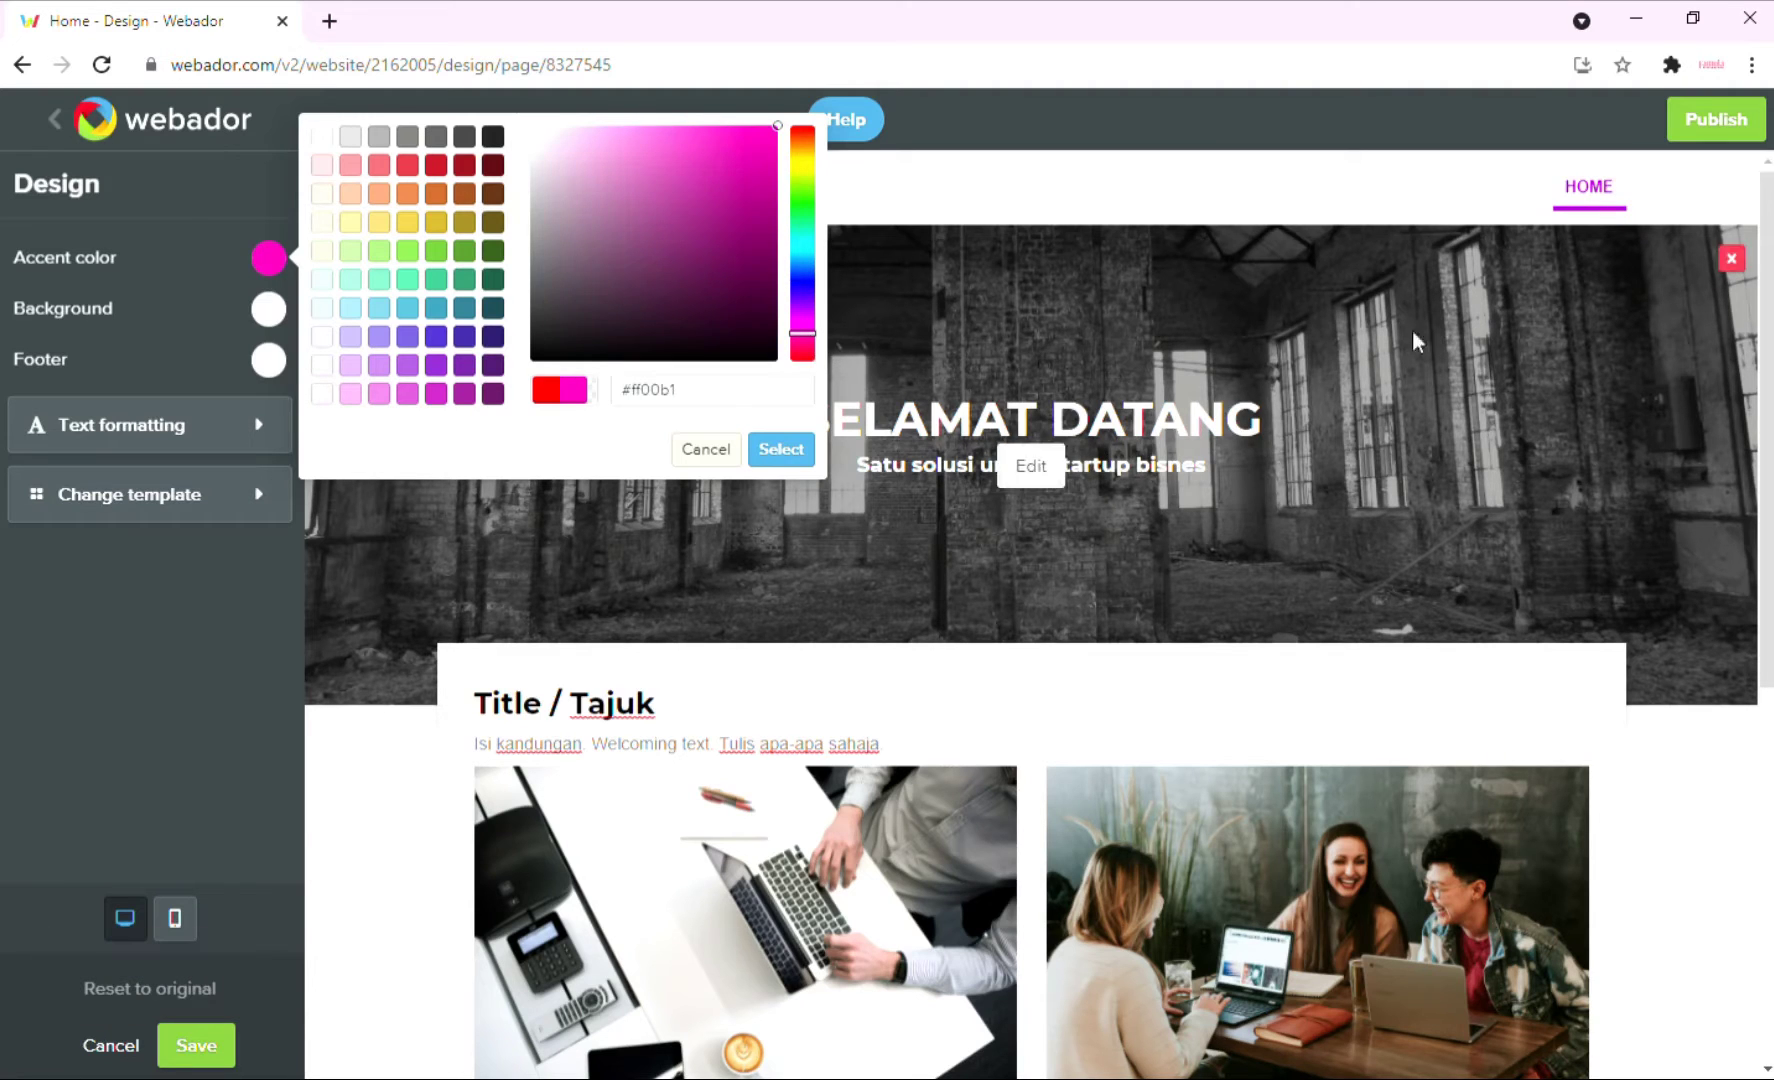
{"action": "scroll", "coordinate": [1010, 633], "scroll_direction": "down", "scroll_amount": 7}
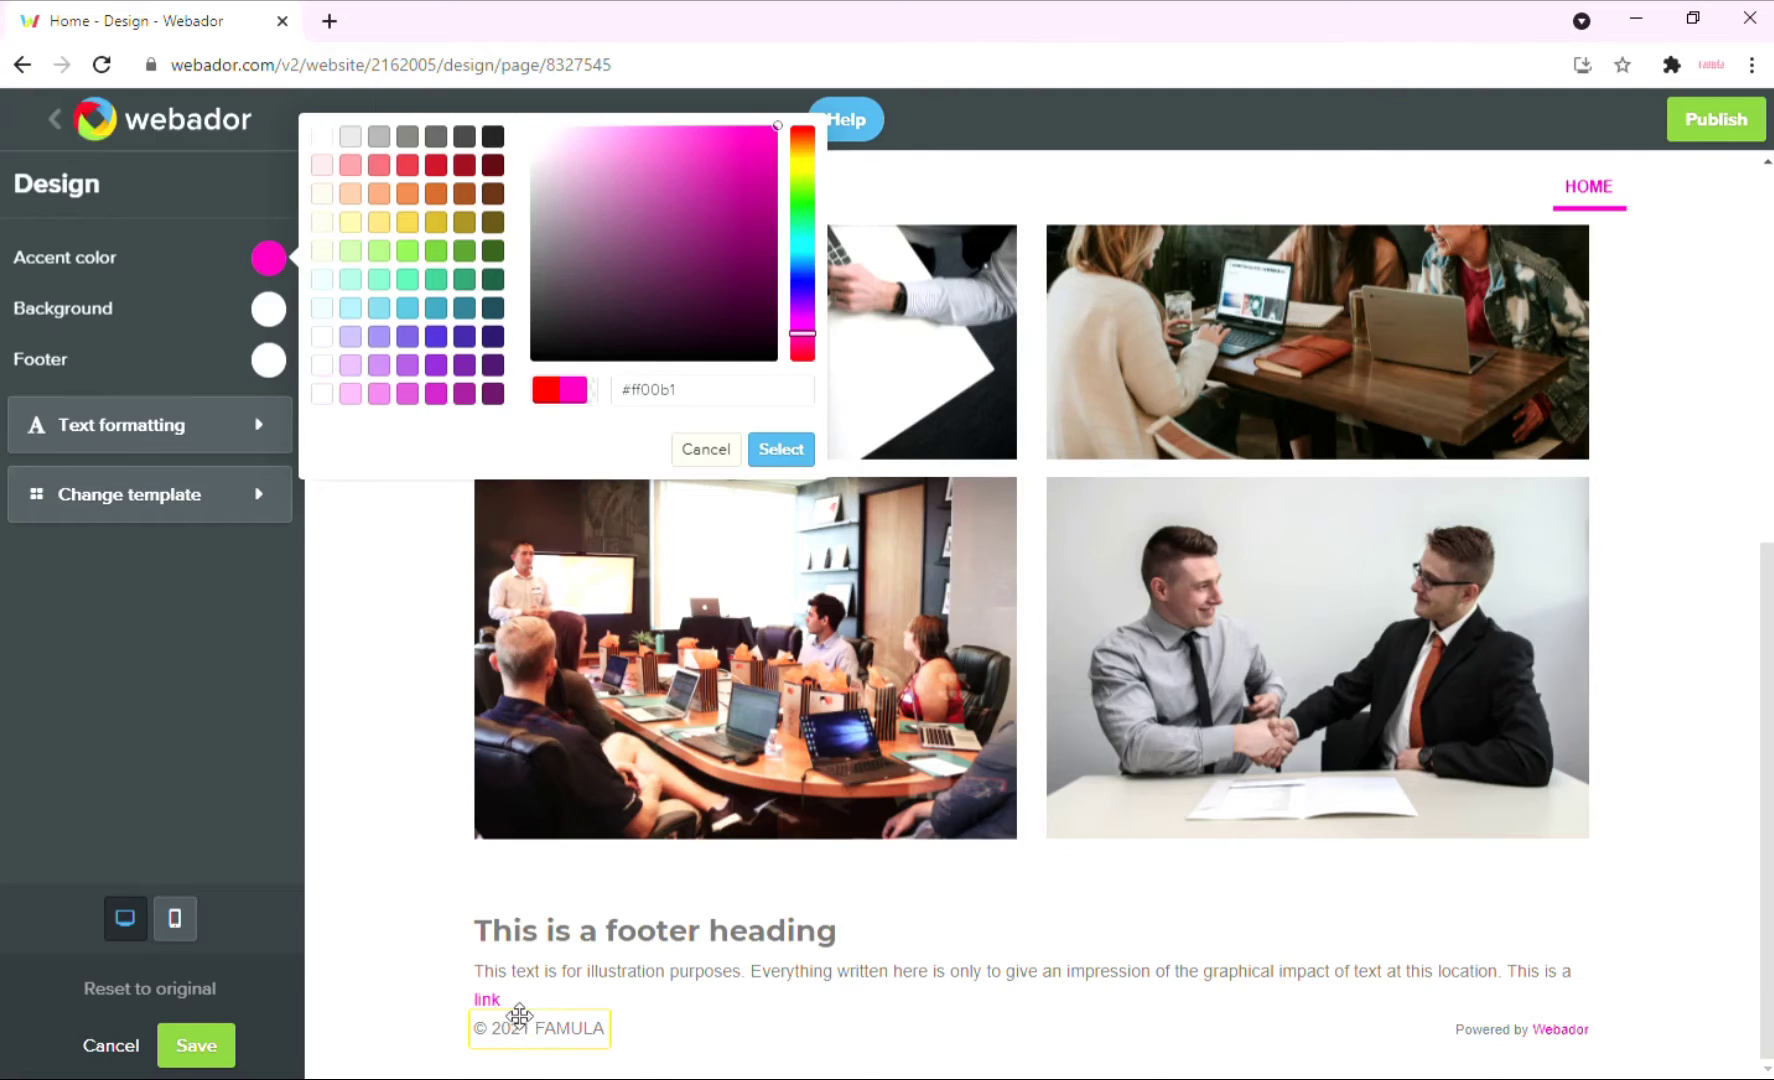
{"action": "scroll", "coordinate": [519, 1016], "scroll_direction": "up", "scroll_amount": 7}
{"action": "left_click", "coordinate": [805, 259]}
{"action": "left_click_drag", "start_coordinate": [807, 256], "coordinate": [750, 176]}
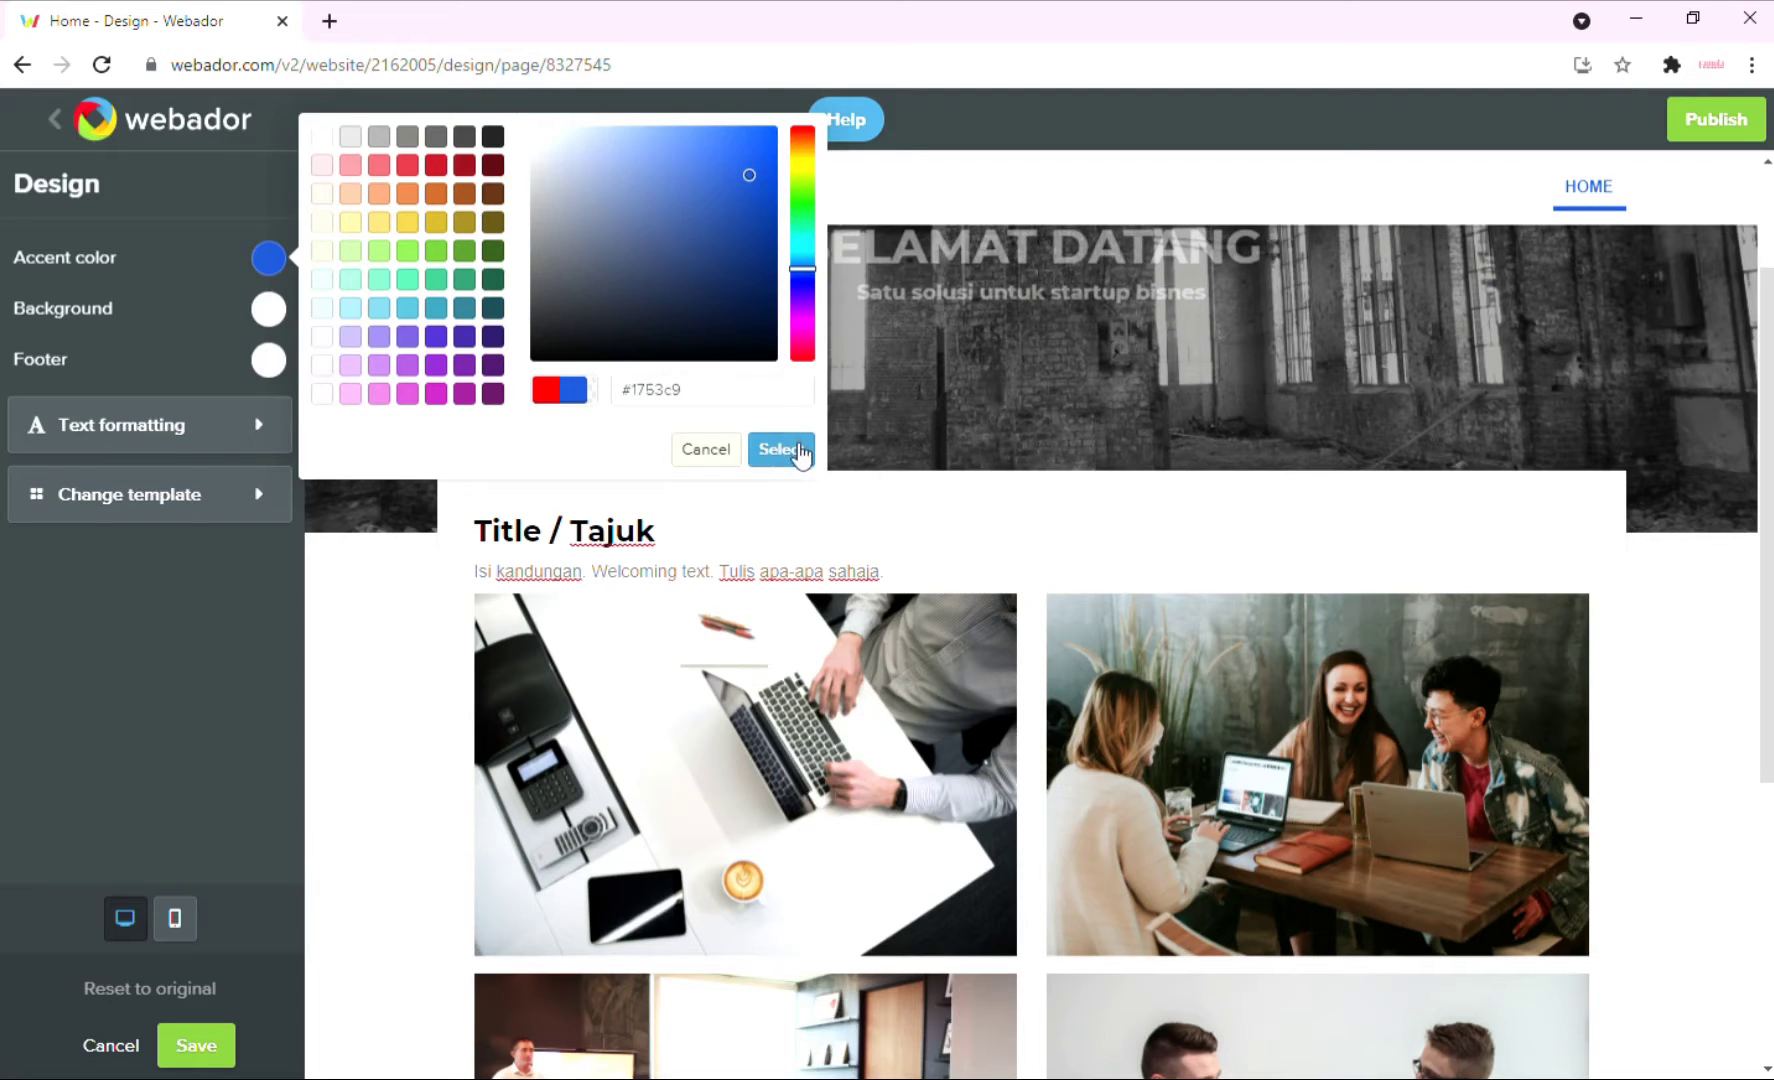
{"action": "left_click", "coordinate": [781, 449]}
Try red-pink, green and steel-blue page backgrounds, then keep the background white.
{"action": "mouse_move", "coordinate": [1425, 455]}
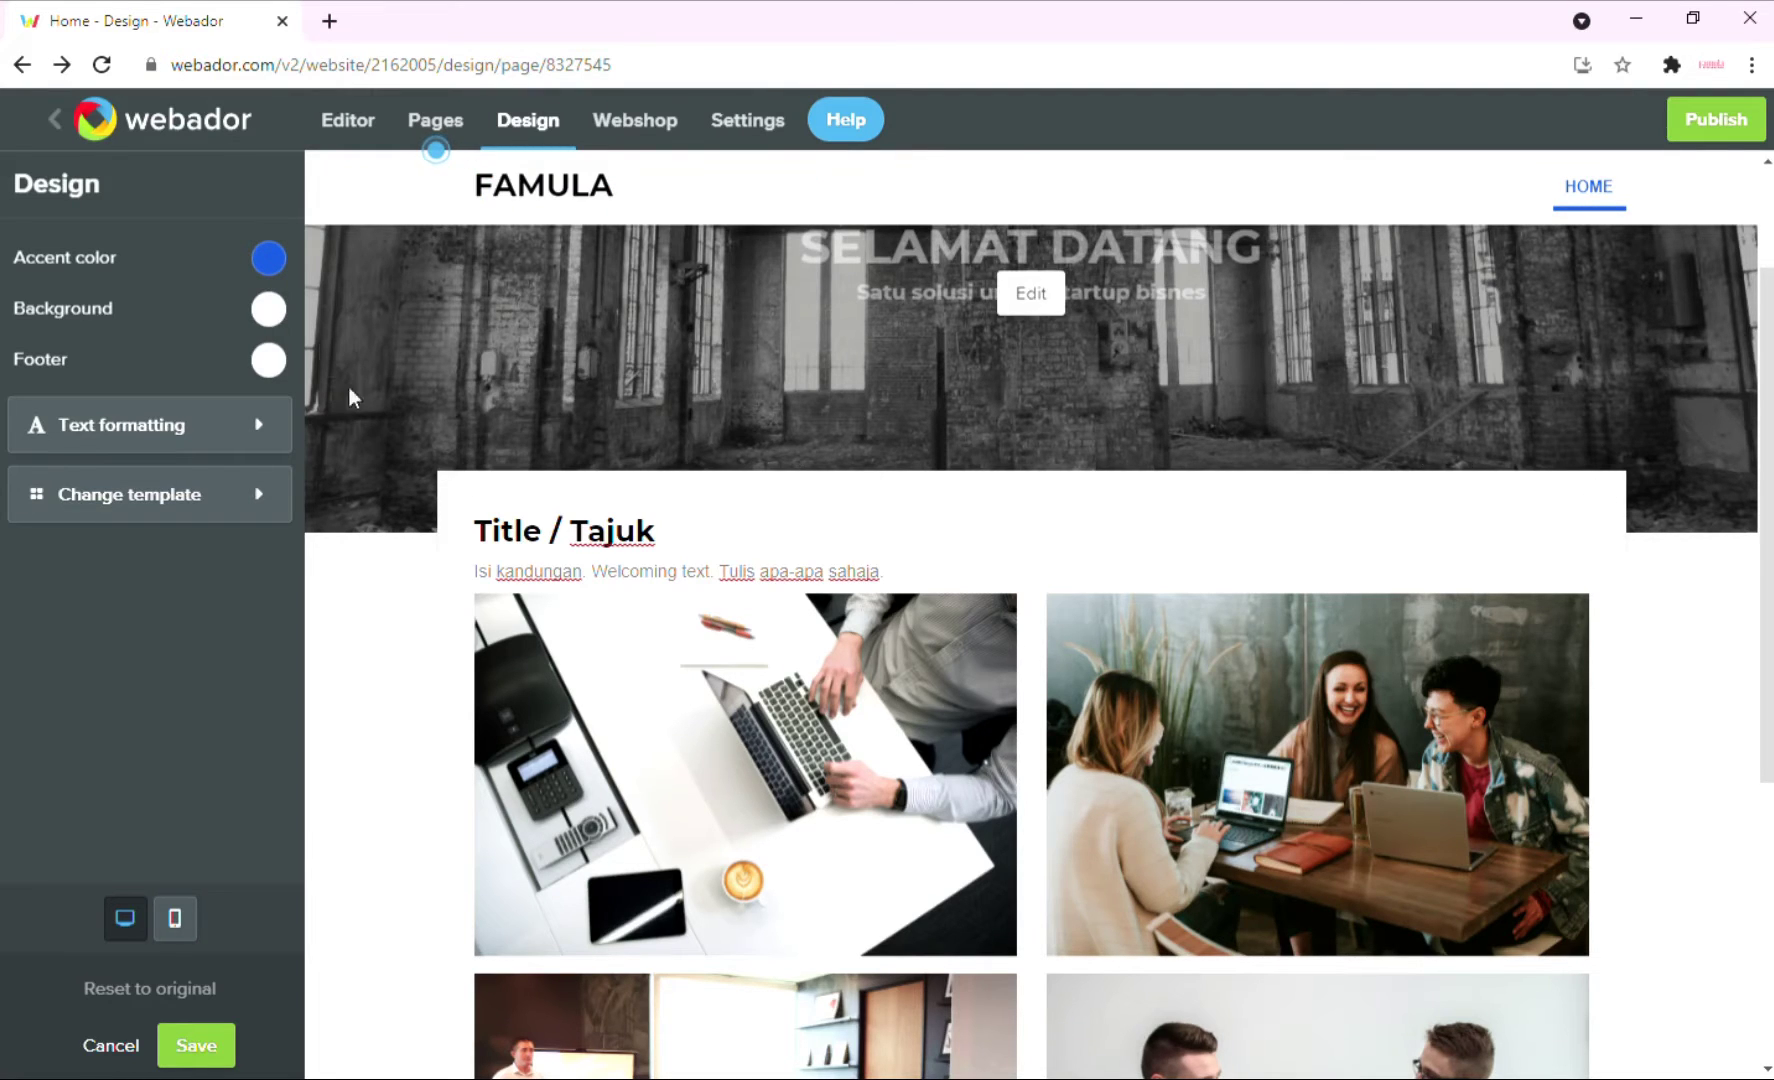
{"action": "left_click", "coordinate": [268, 310]}
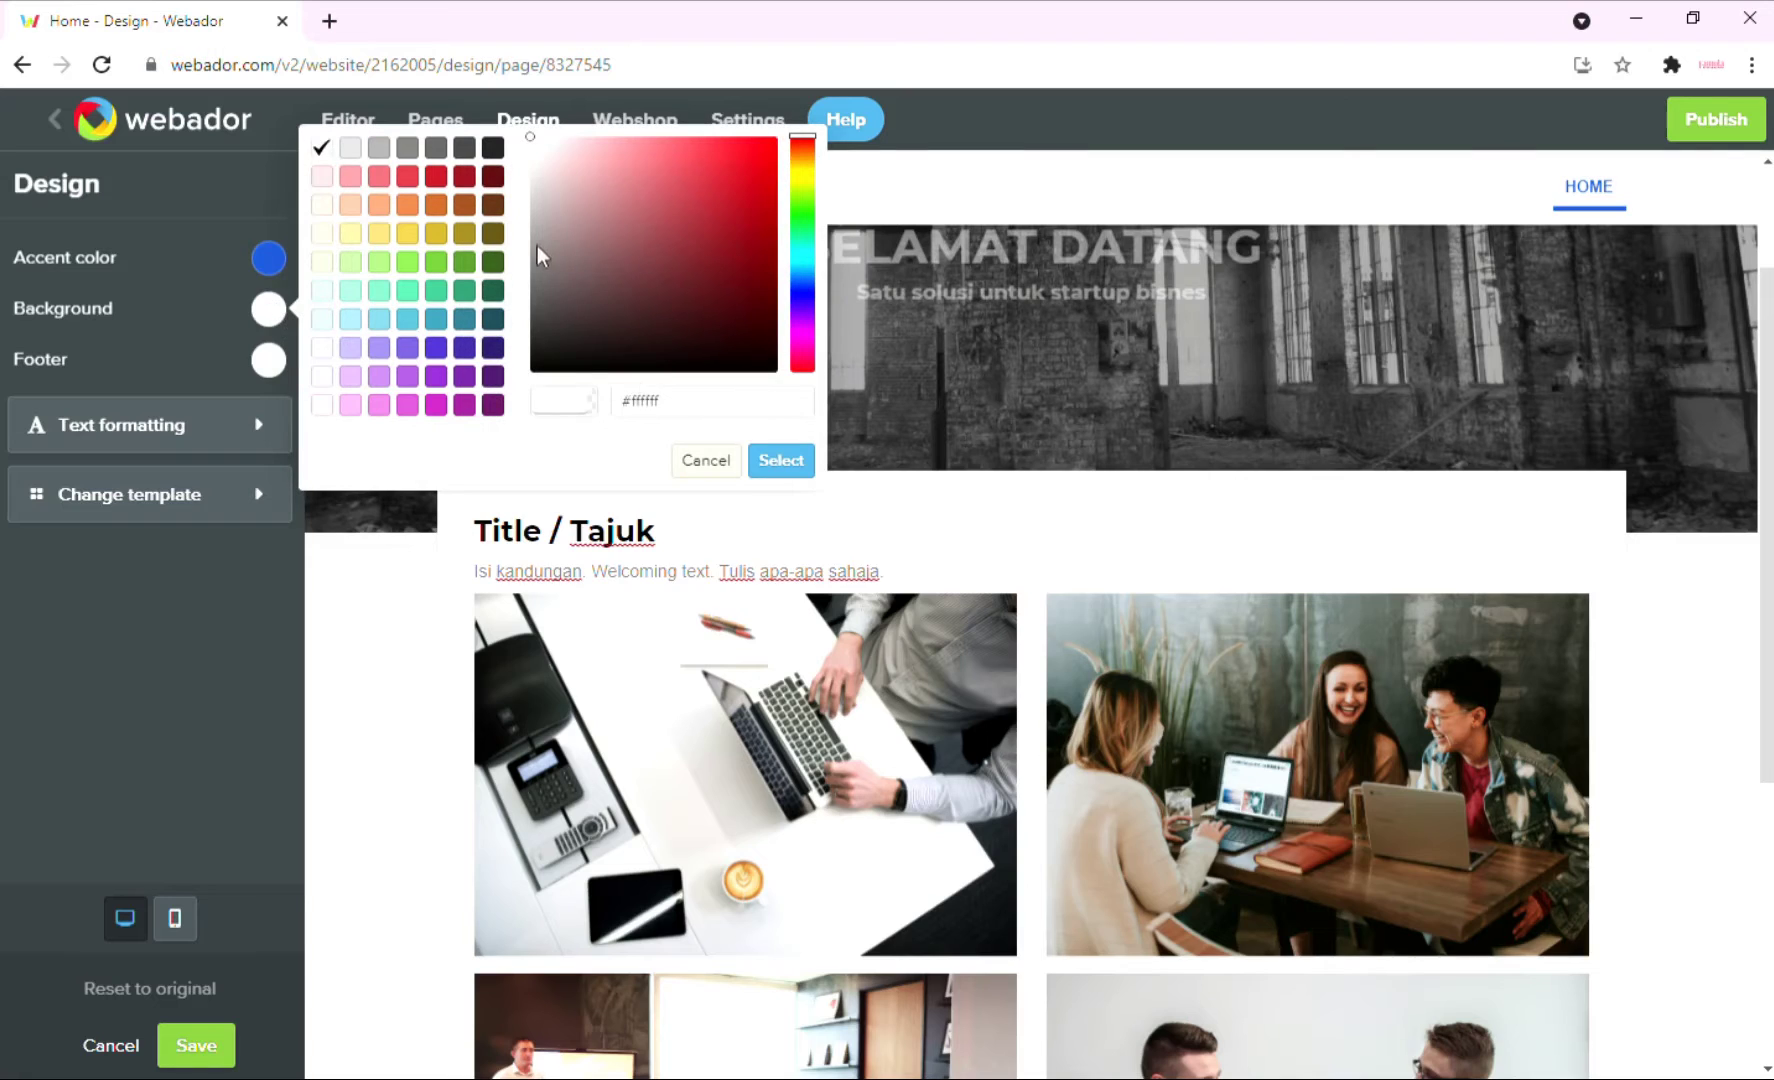
{"action": "left_click_drag", "start_coordinate": [536, 255], "coordinate": [674, 177]}
{"action": "left_click_drag", "start_coordinate": [795, 176], "coordinate": [804, 213]}
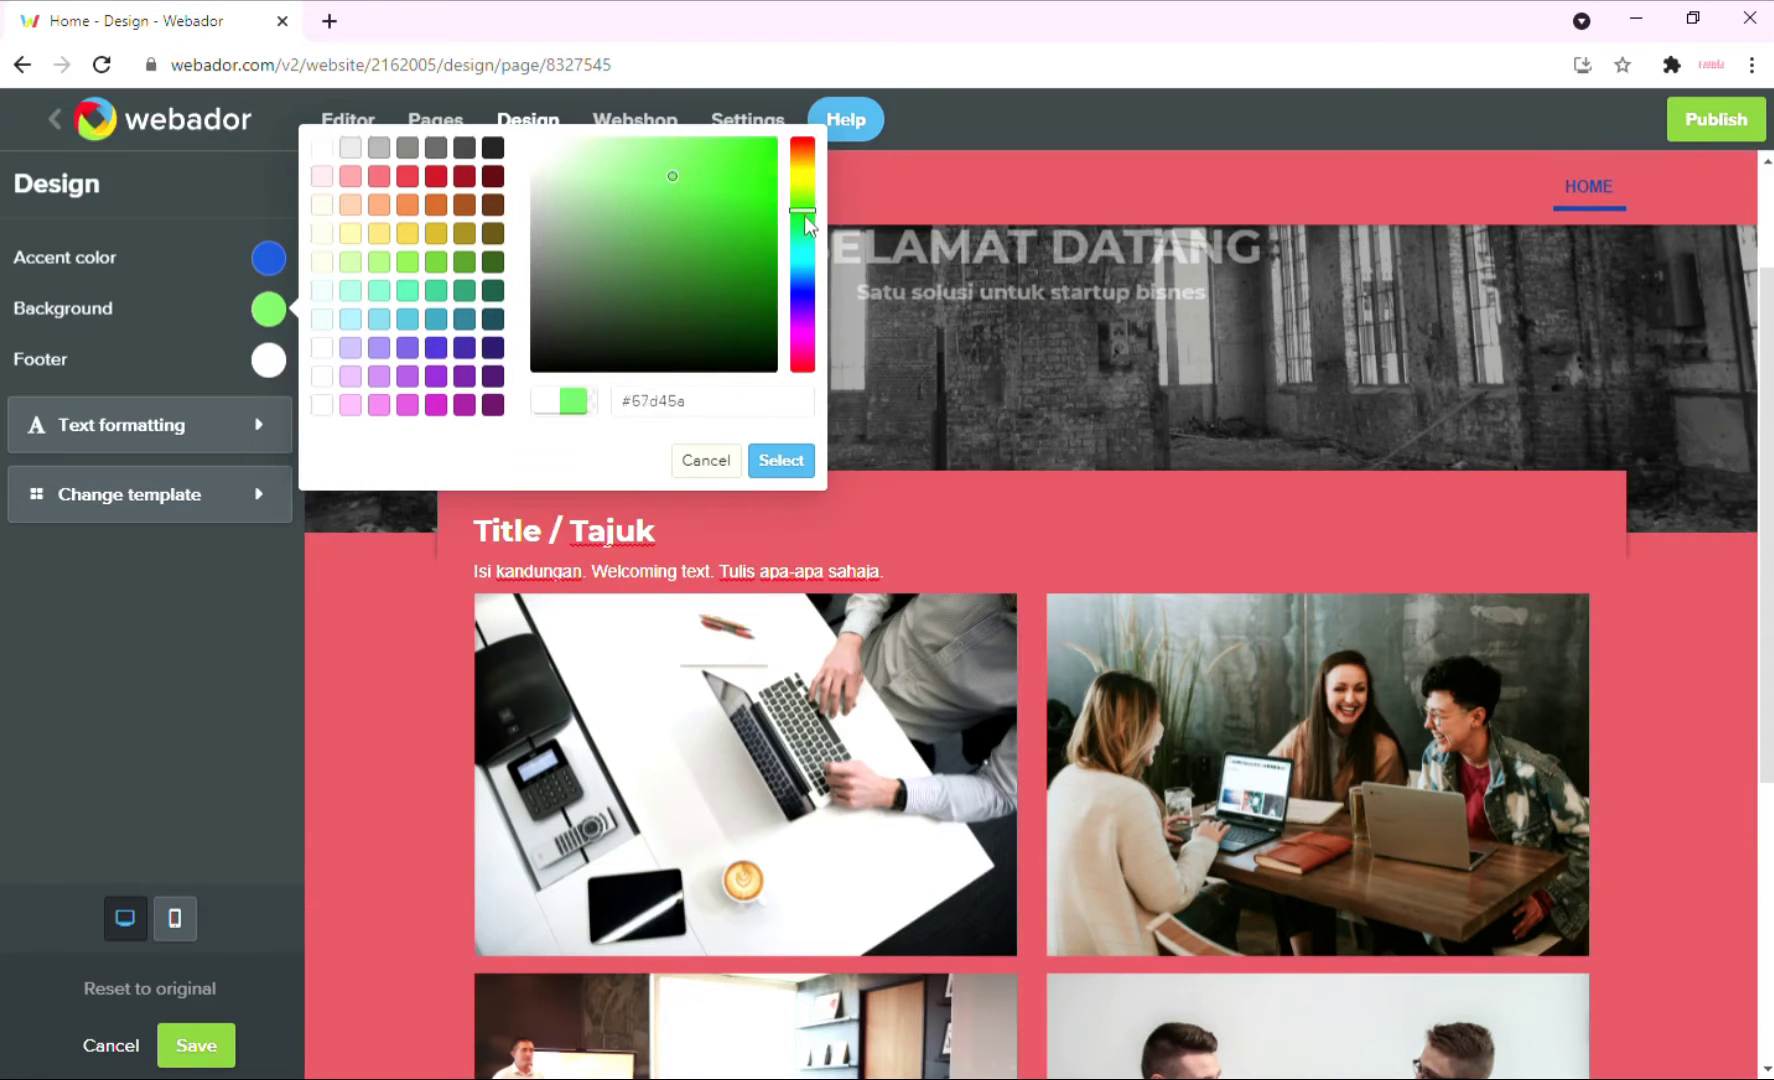
{"action": "mouse_move", "coordinate": [683, 205]}
{"action": "left_mouse_down"}
{"action": "mouse_move", "coordinate": [746, 308]}
{"action": "mouse_move", "coordinate": [578, 198]}
{"action": "mouse_move", "coordinate": [530, 137]}
{"action": "left_mouse_up"}
{"action": "left_click", "coordinate": [805, 276]}
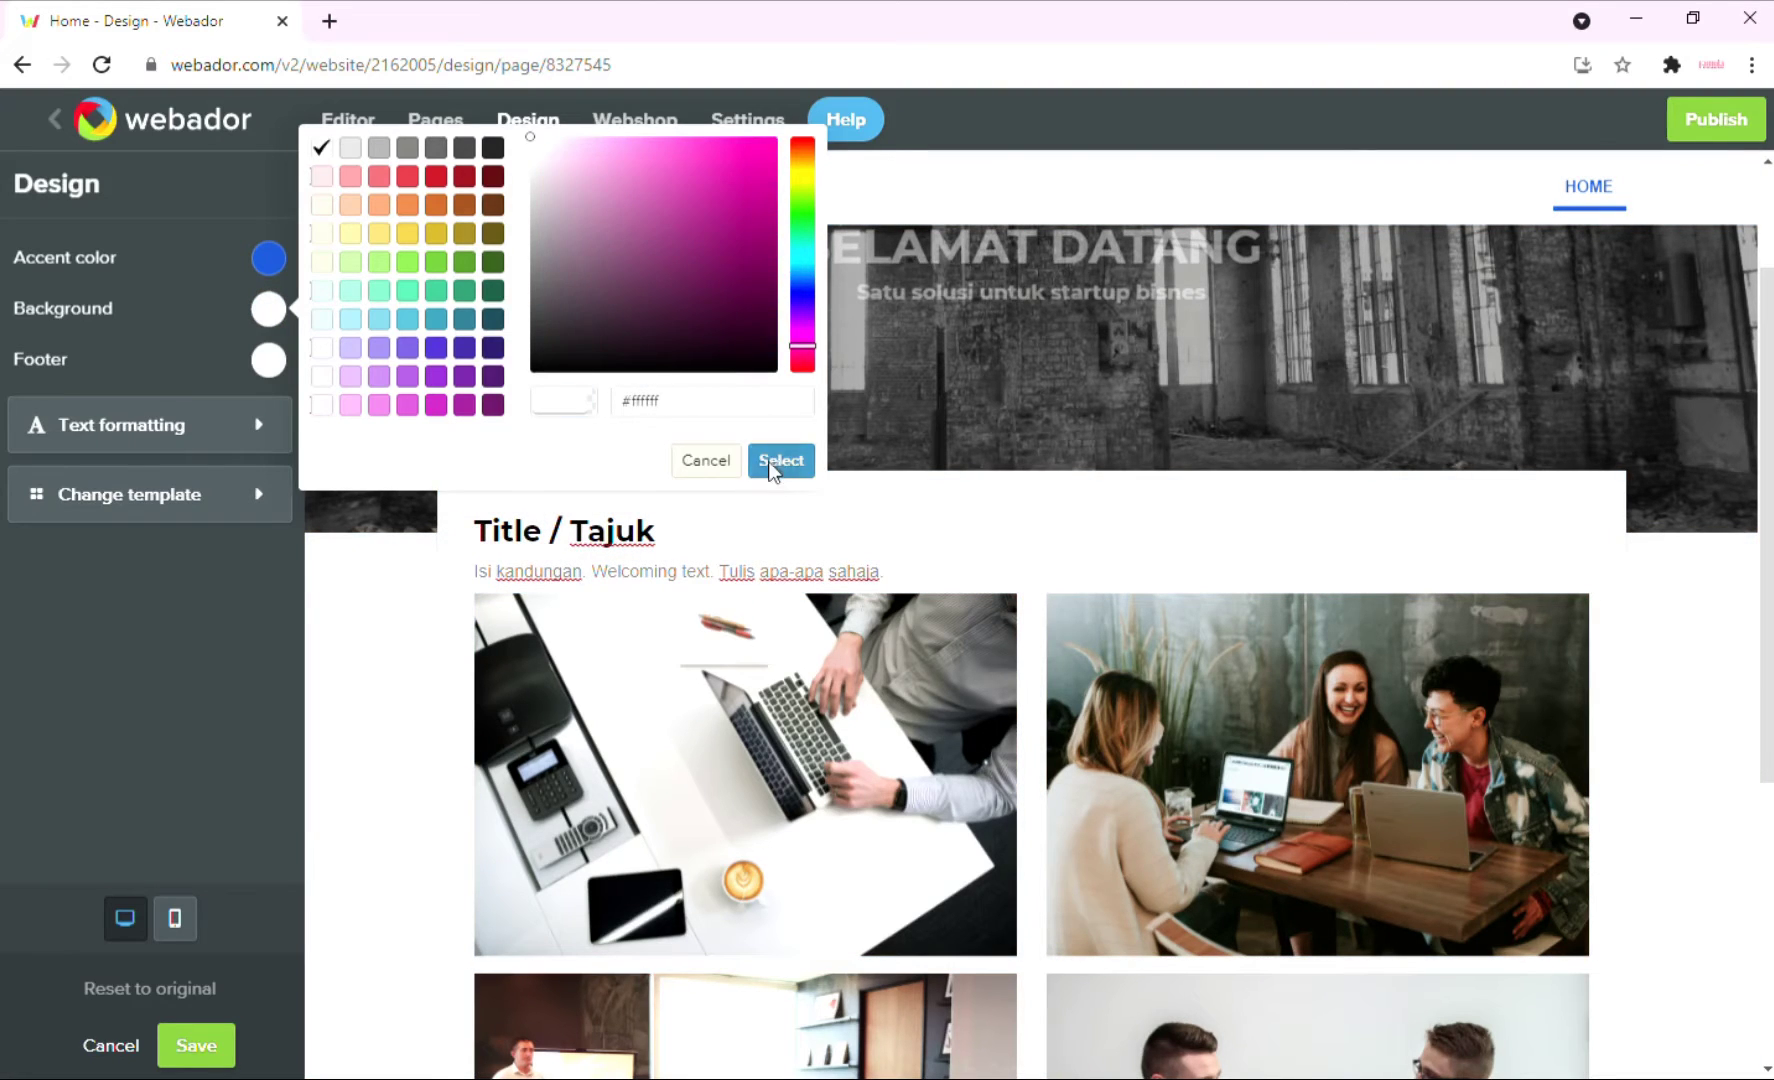
{"action": "left_click", "coordinate": [779, 462]}
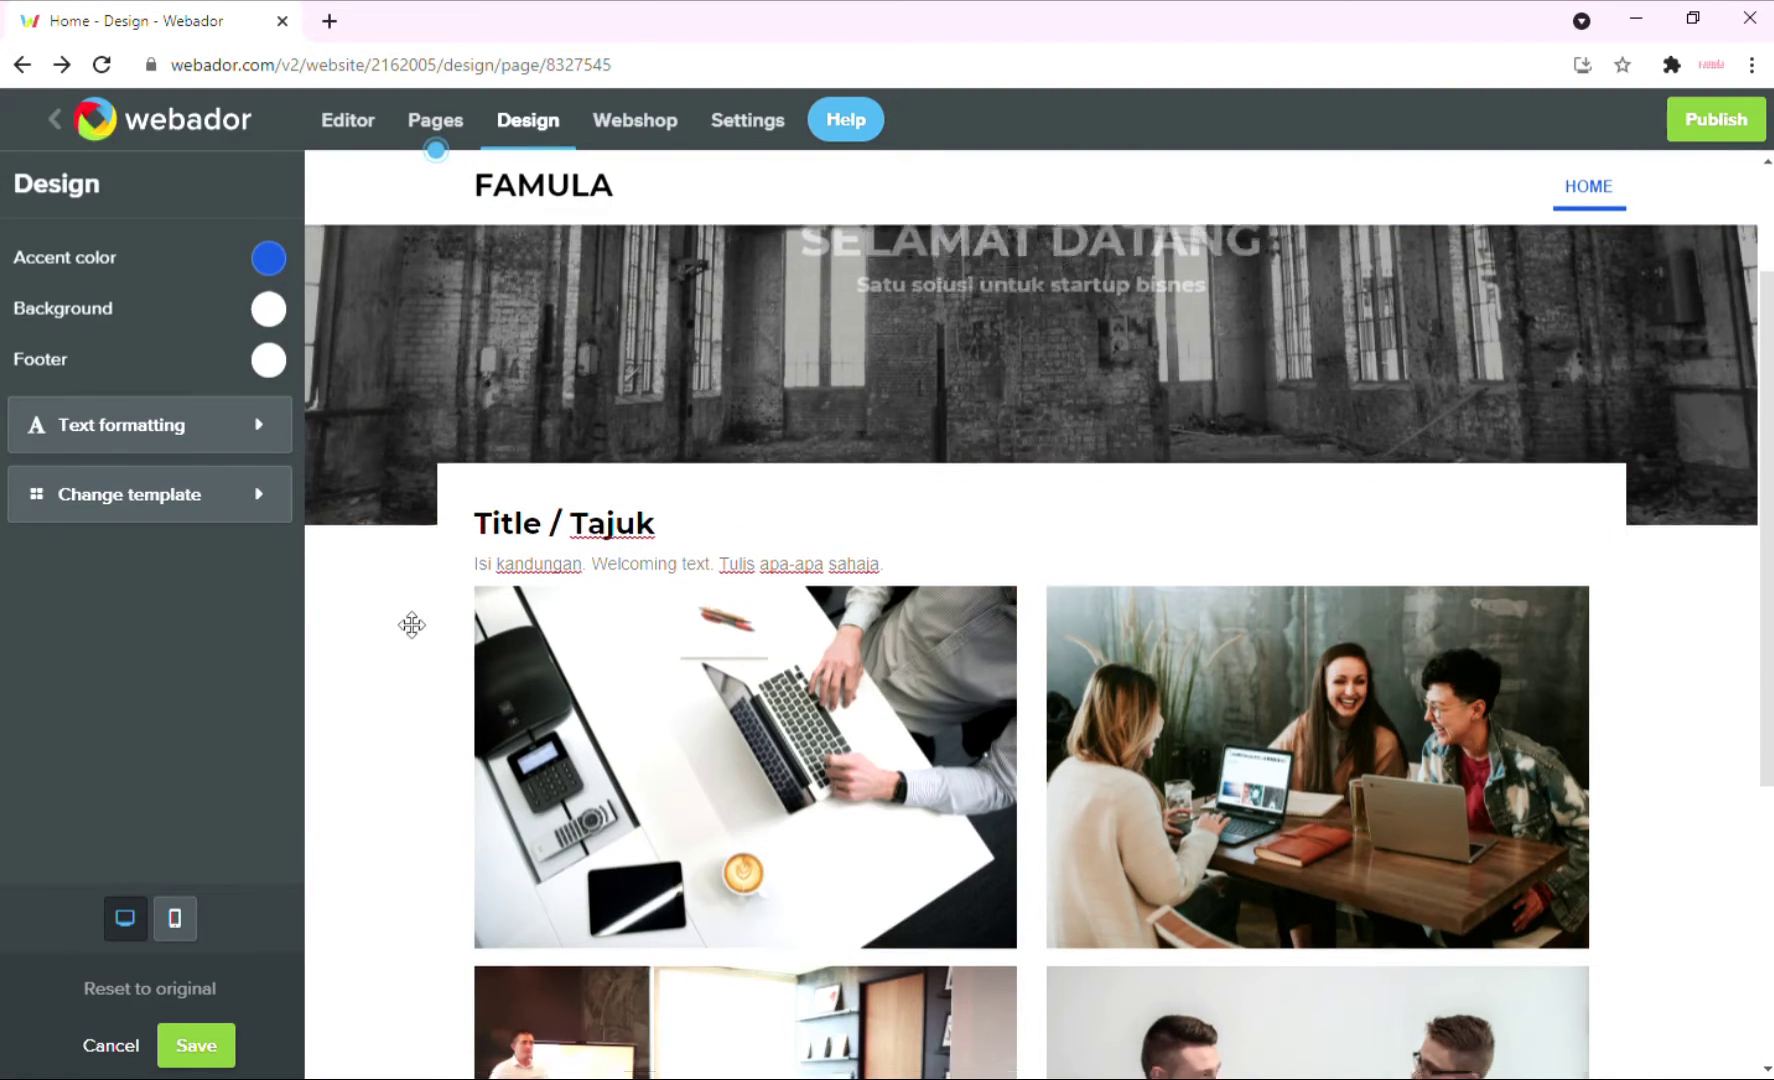
Set the footer colour to dark grey (#373737) and save the design.
{"action": "scroll", "coordinate": [410, 640], "scroll_direction": "down", "scroll_amount": 5}
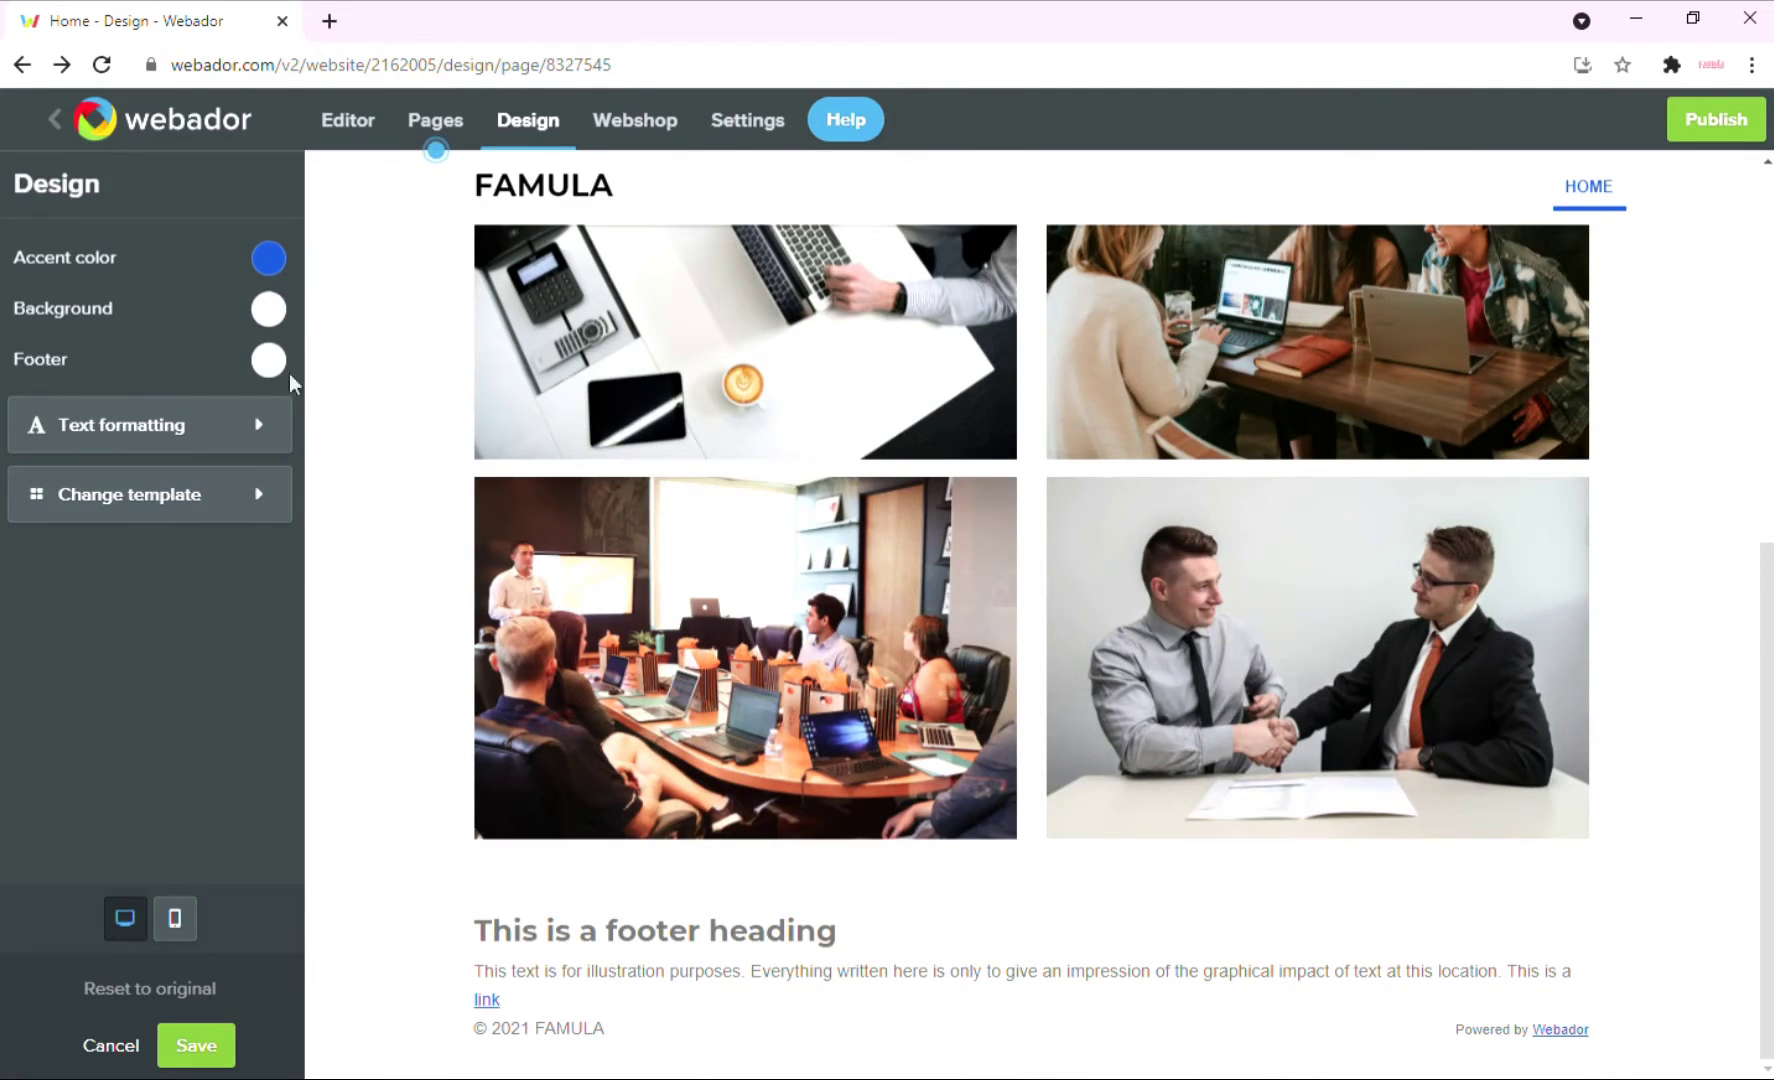
{"action": "left_click", "coordinate": [268, 360]}
{"action": "left_click", "coordinate": [464, 198]}
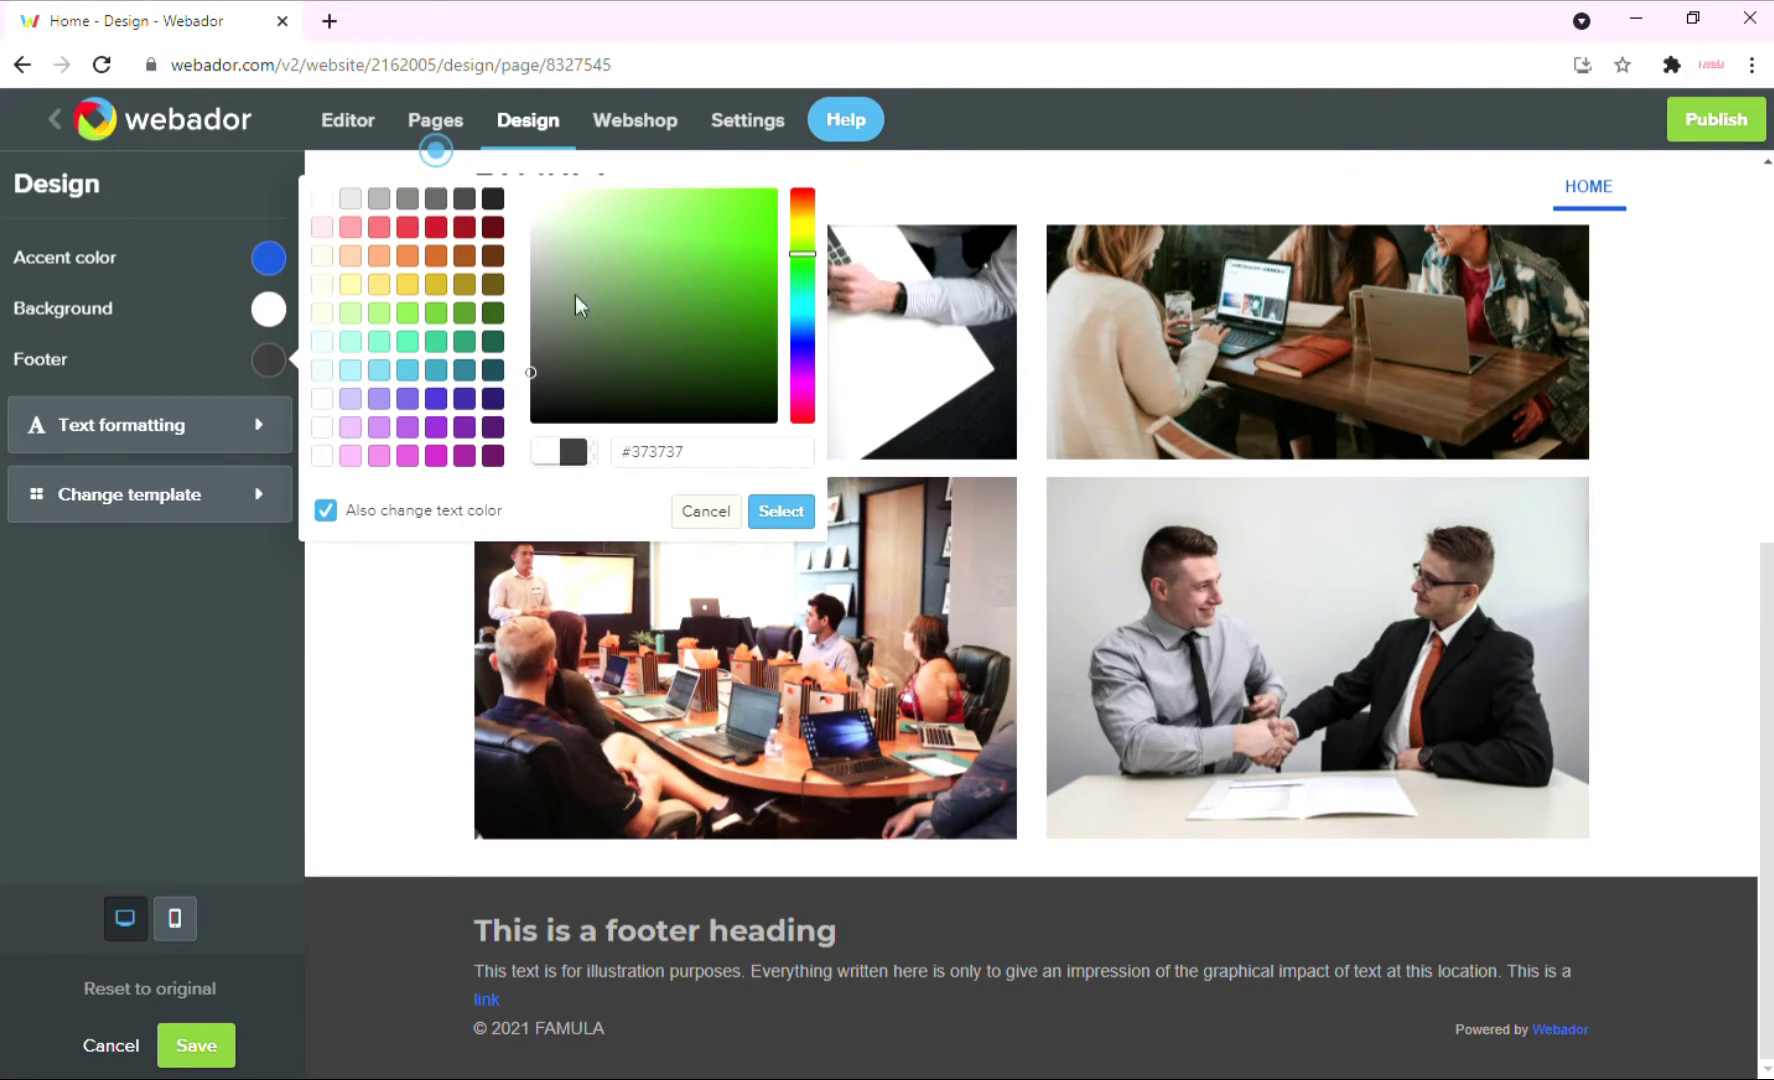
{"action": "left_click", "coordinate": [762, 514]}
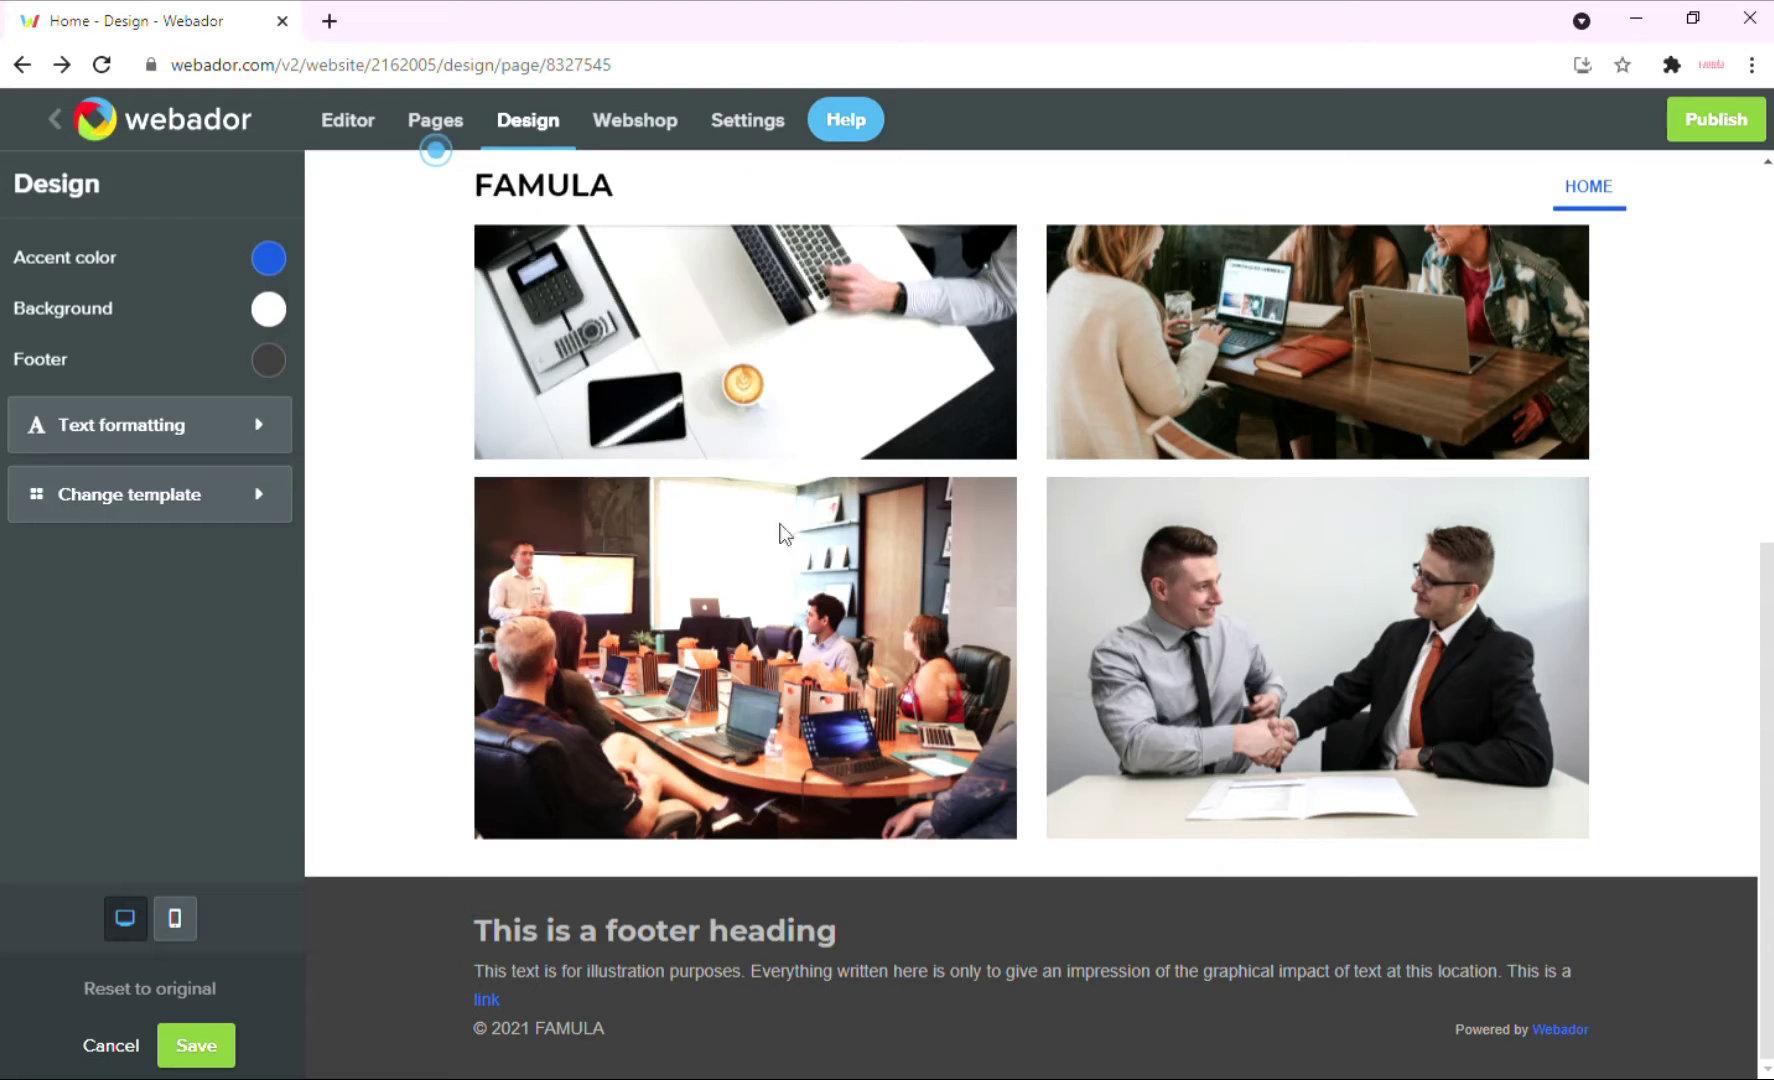
{"action": "scroll", "coordinate": [660, 730], "scroll_direction": "up", "scroll_amount": 5}
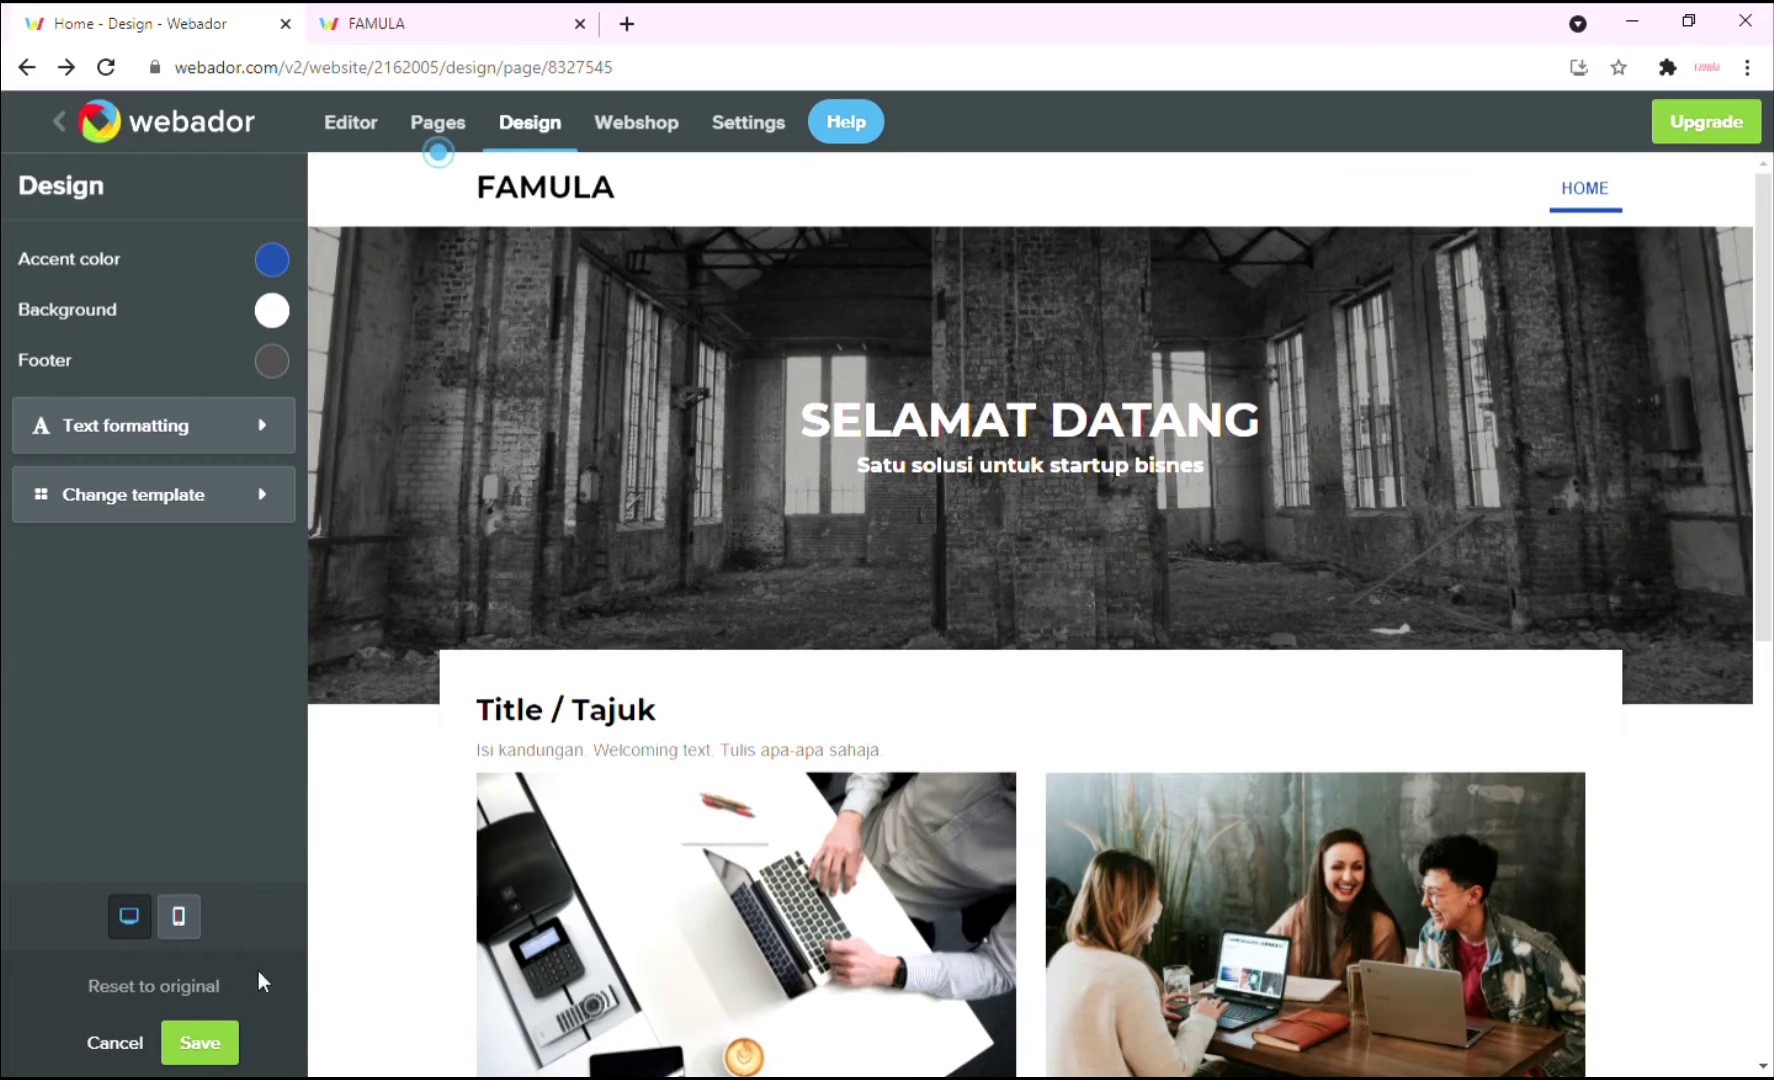
{"action": "left_click", "coordinate": [200, 1043]}
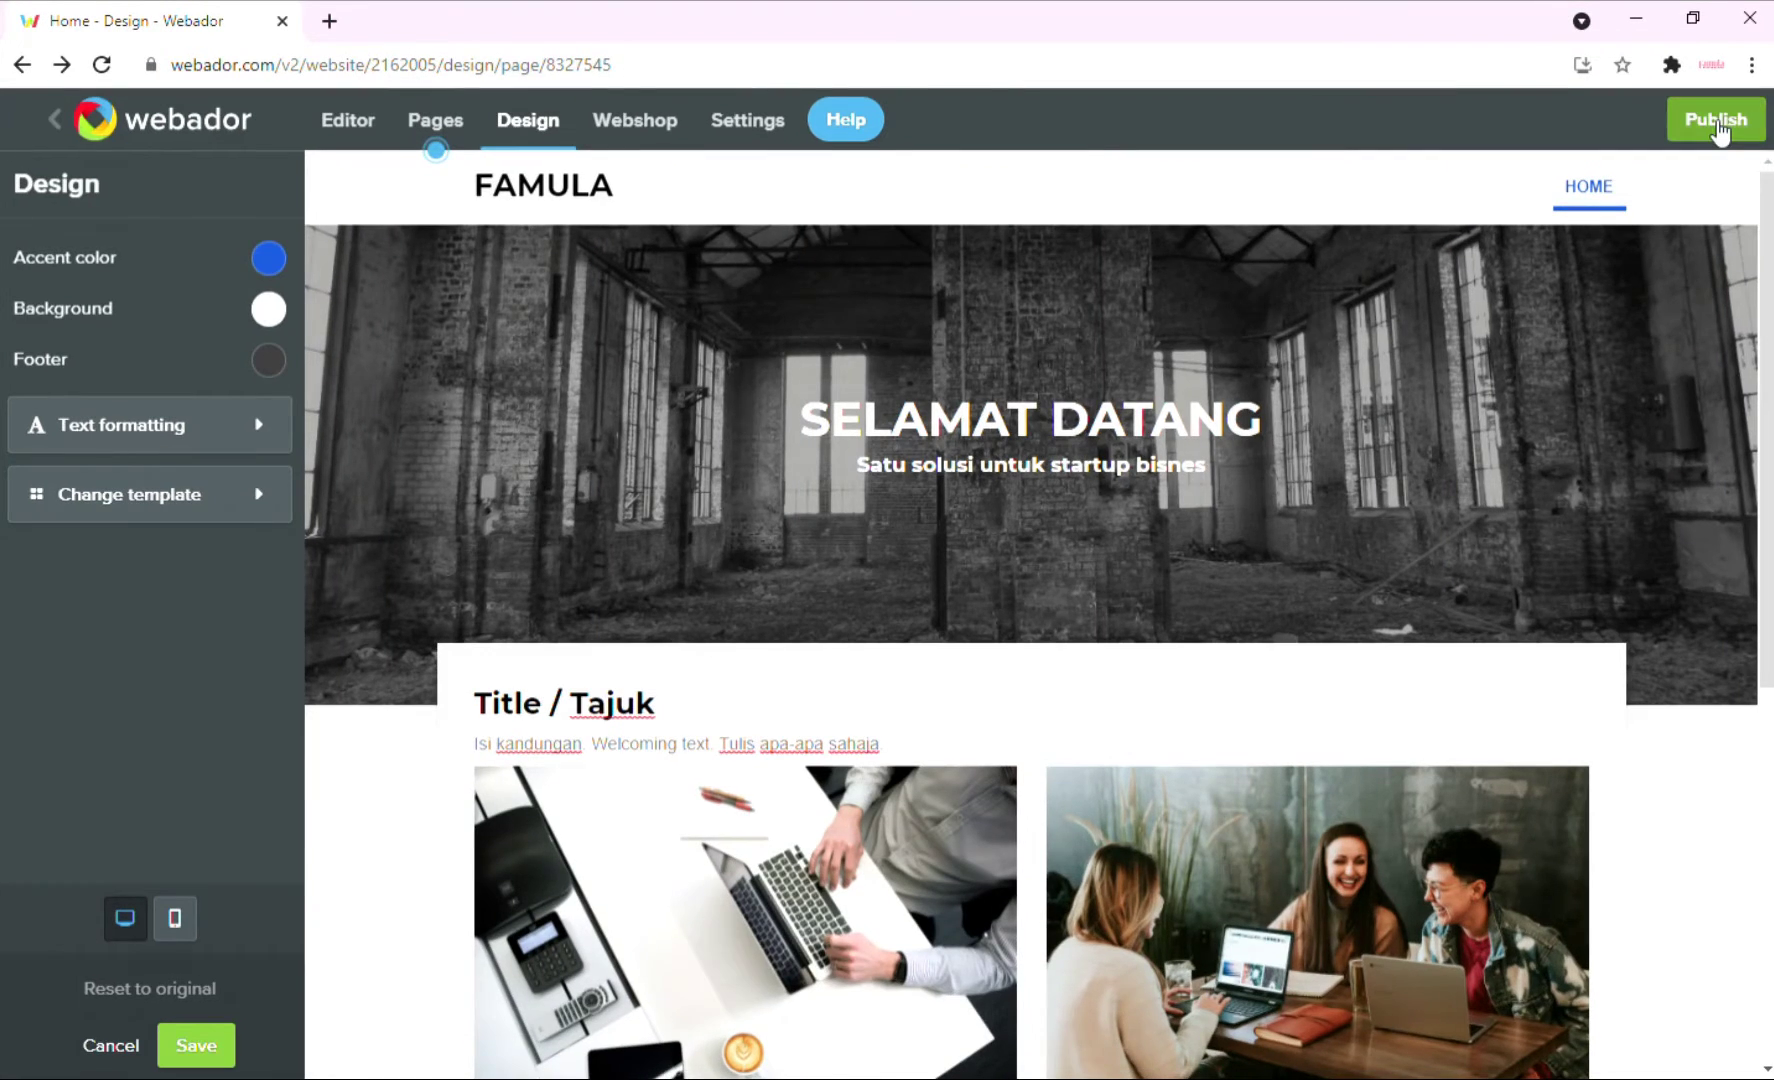
Publish the site on the free address famula.webador.com and open the live site.
{"action": "left_click", "coordinate": [1710, 122]}
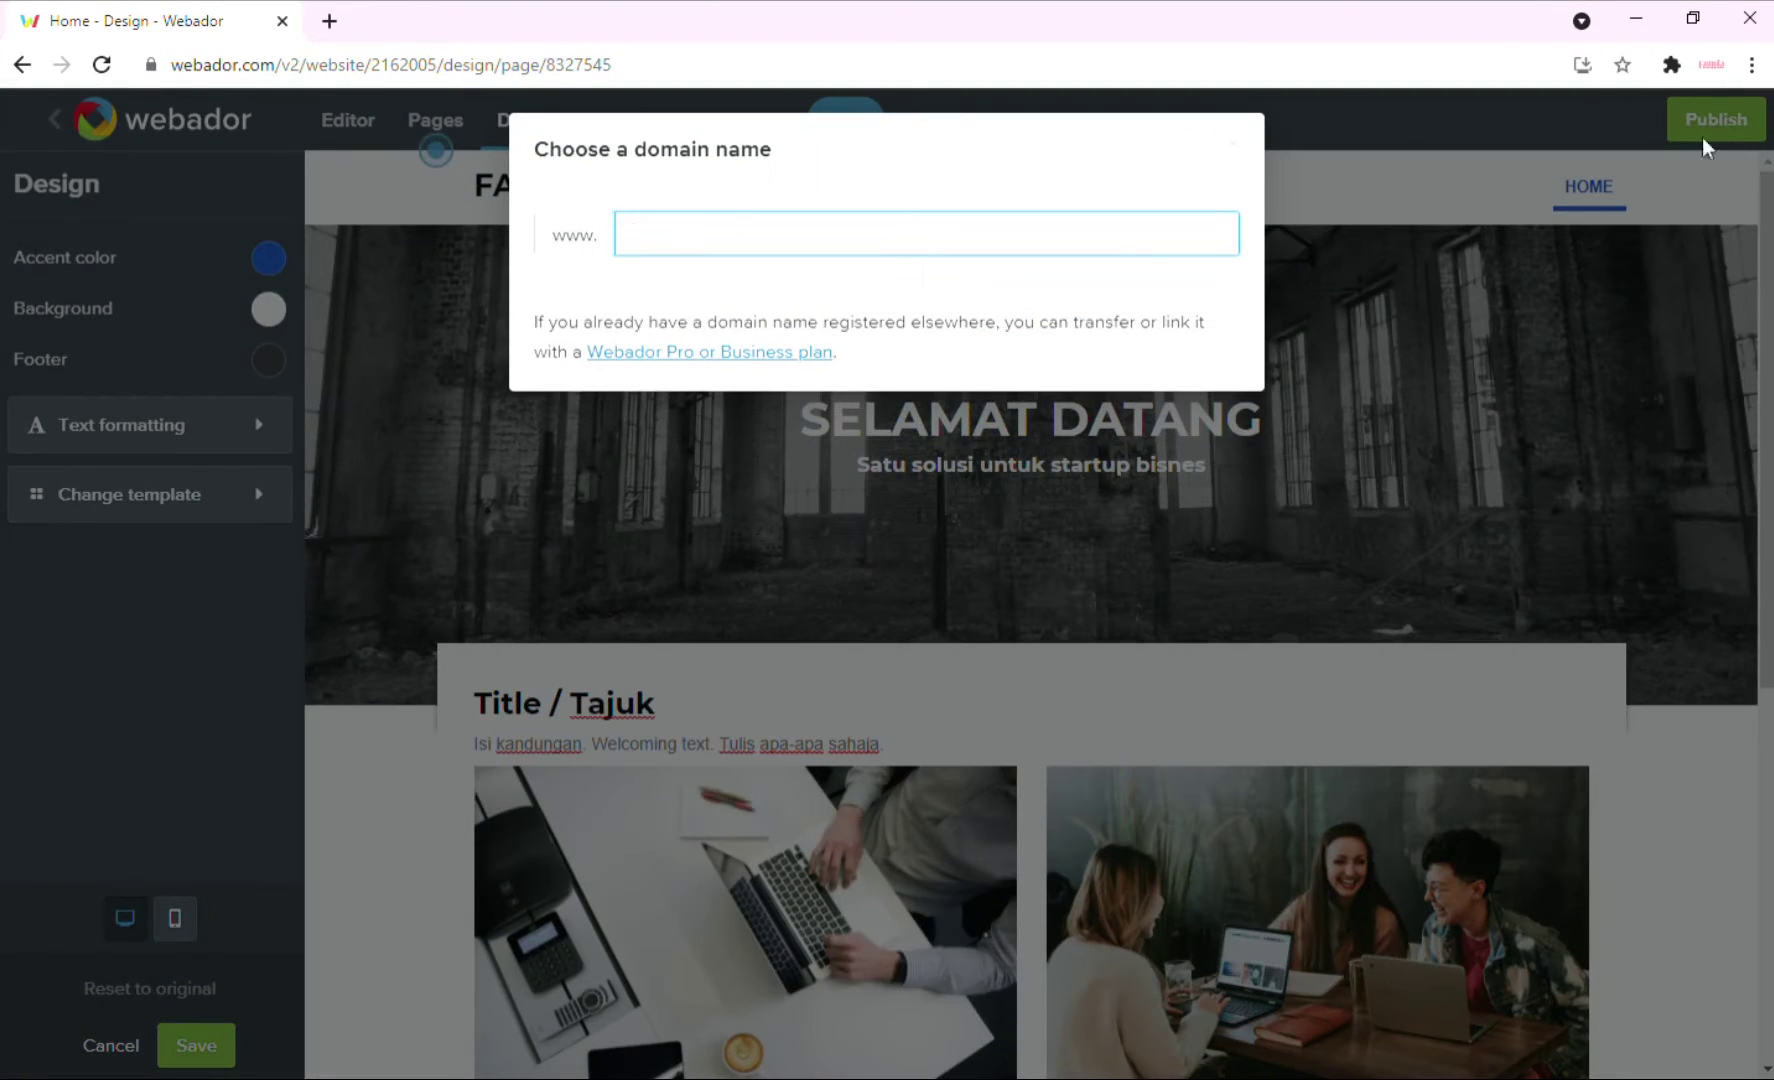
{"action": "type", "text": "famula"}
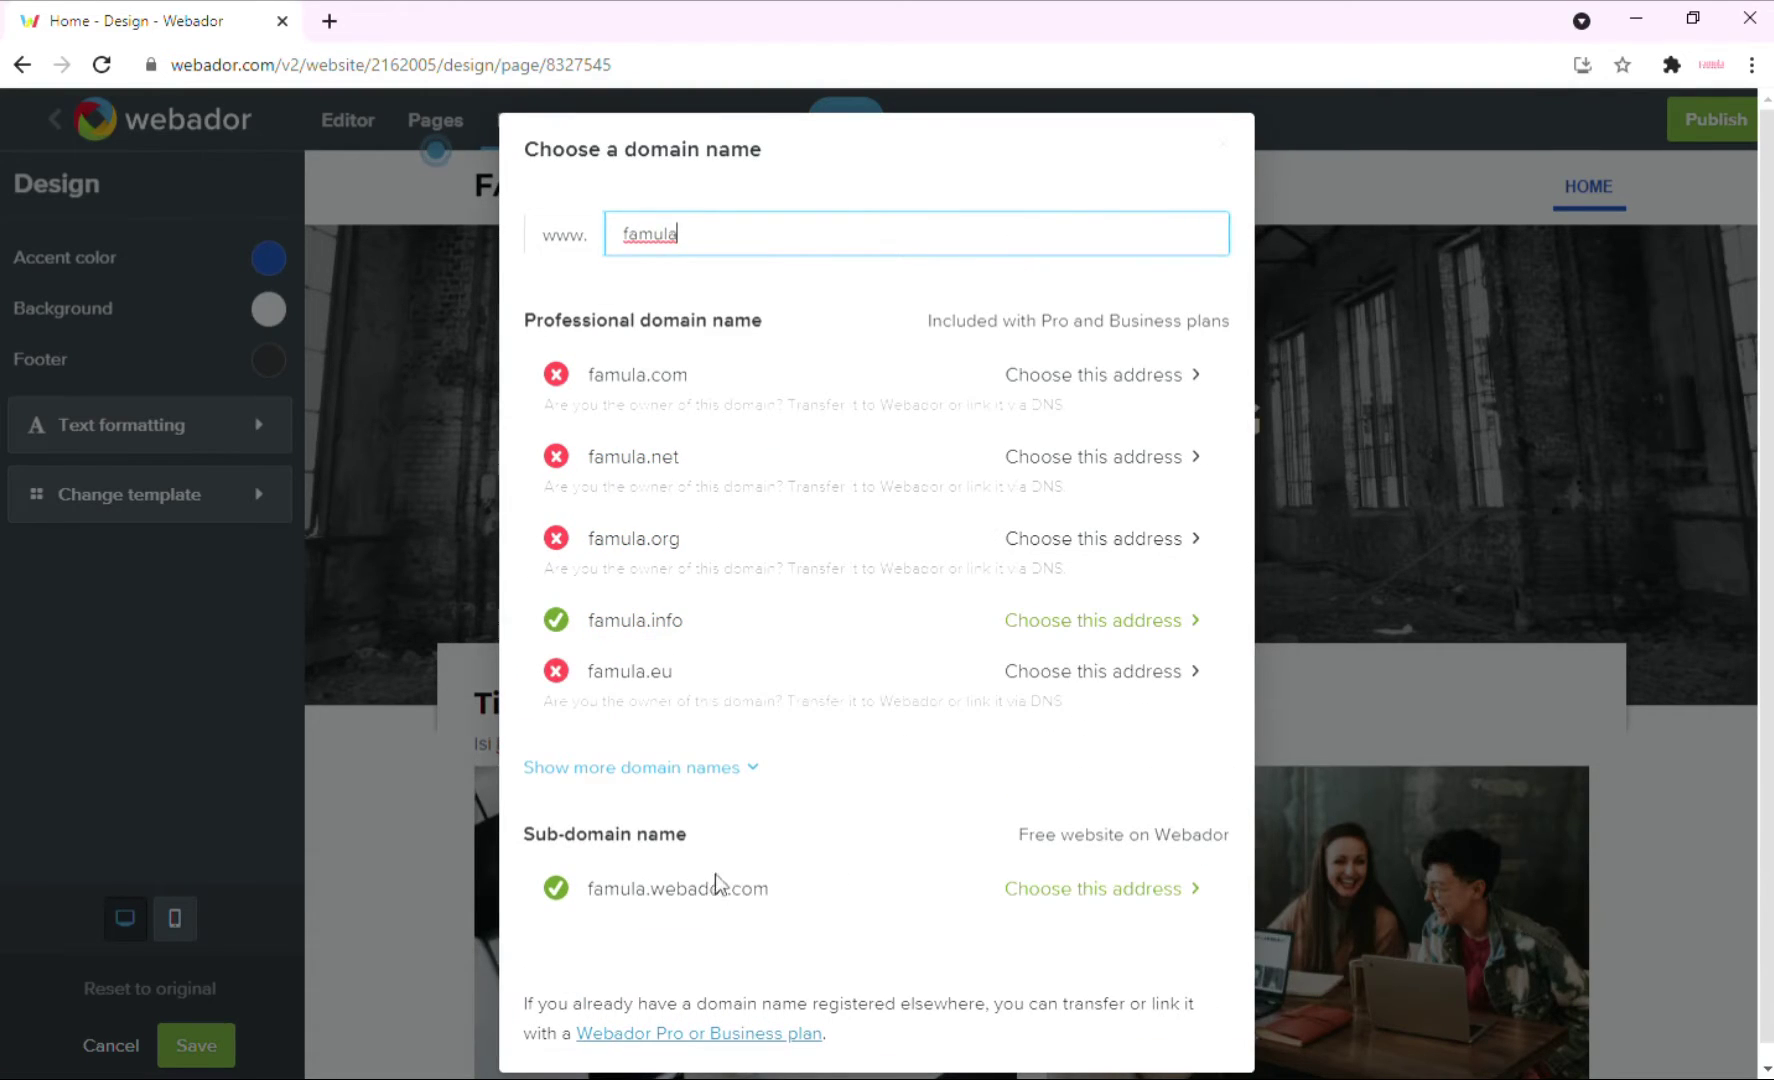
{"action": "left_click", "coordinate": [1043, 889]}
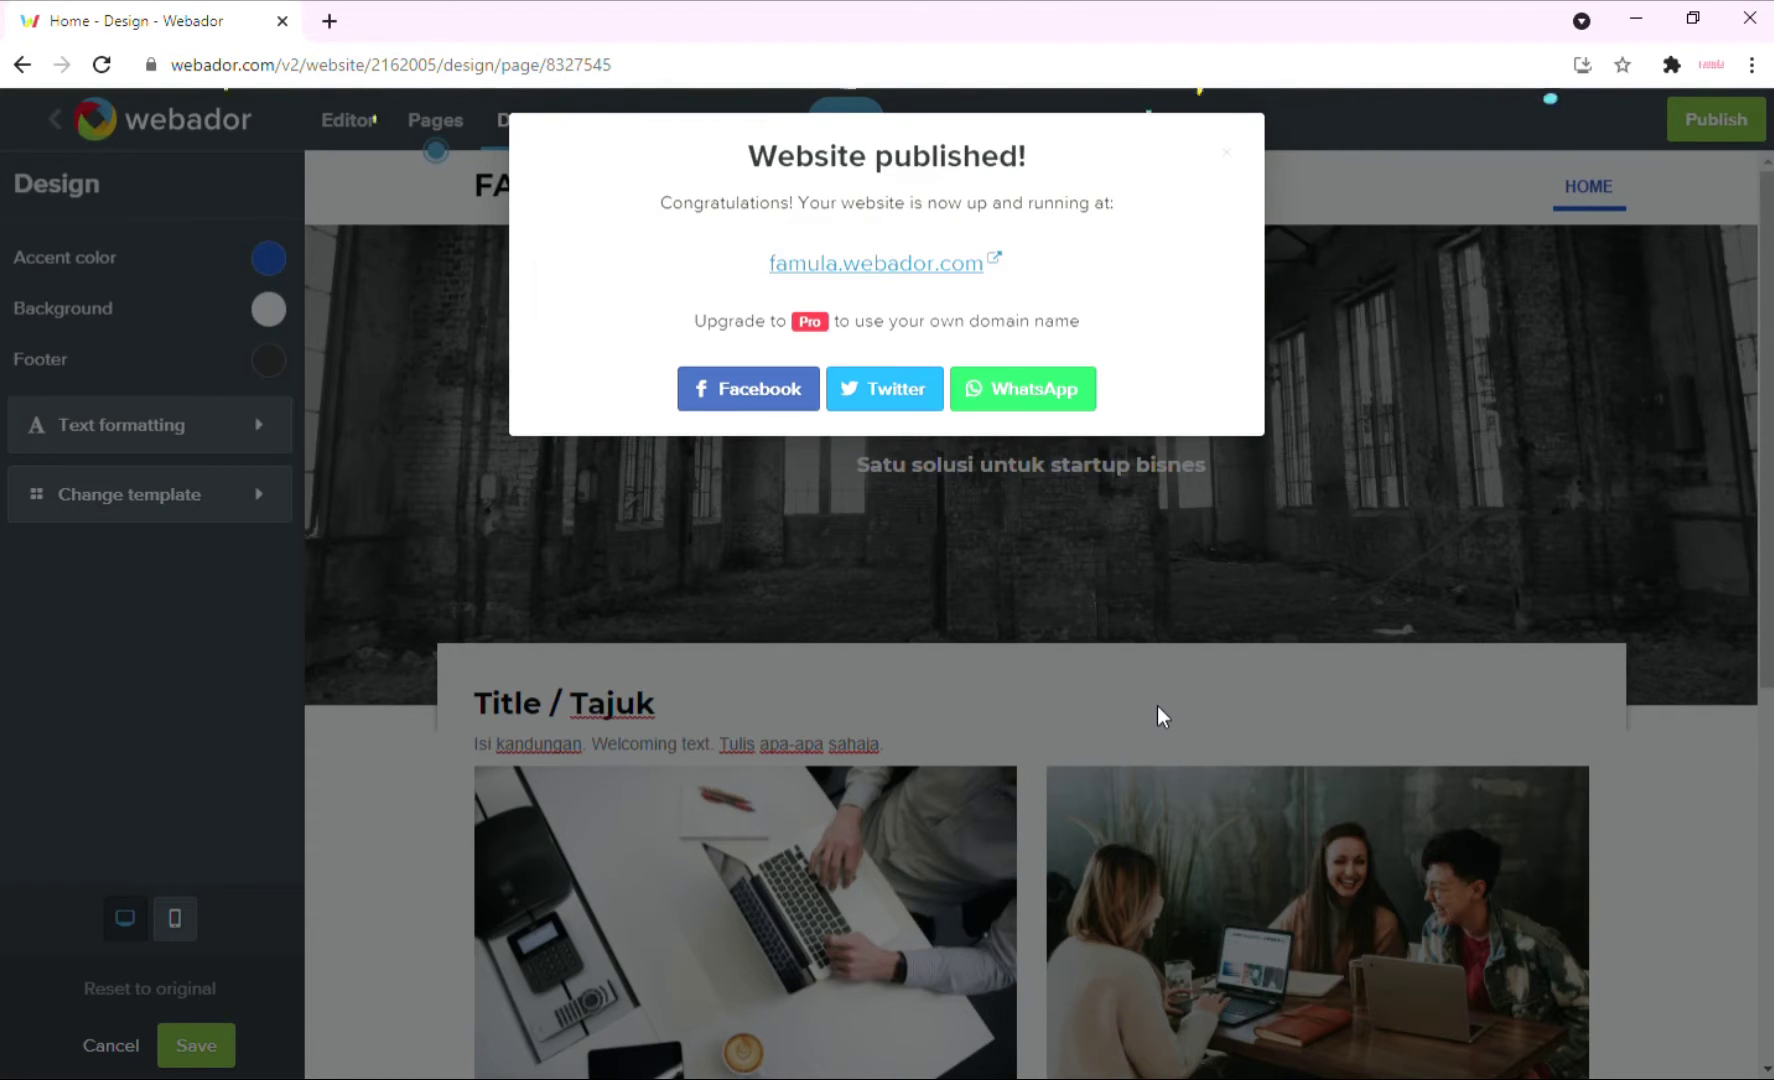
{"action": "left_click", "coordinate": [912, 272]}
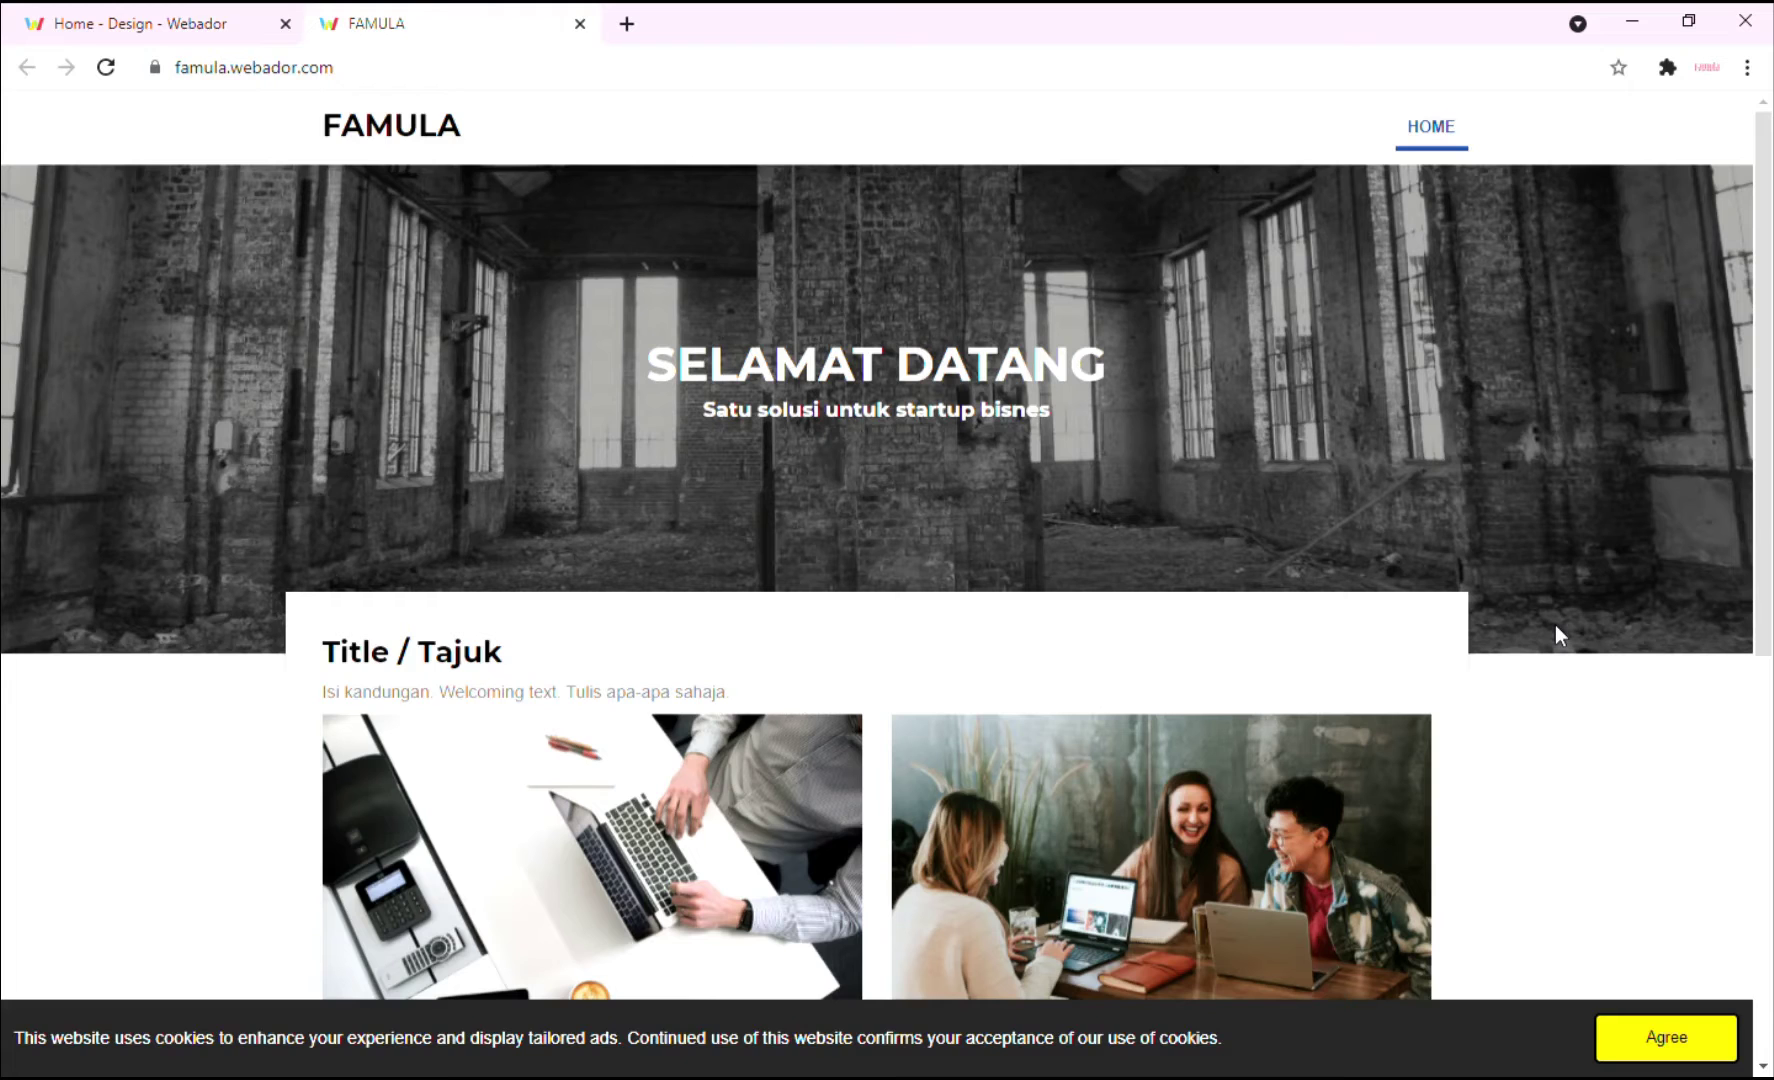
Scroll through the live FAMULA site down to the footer, then return to the Webador editor tab.
{"action": "scroll", "coordinate": [1544, 676], "scroll_direction": "down", "scroll_amount": 5}
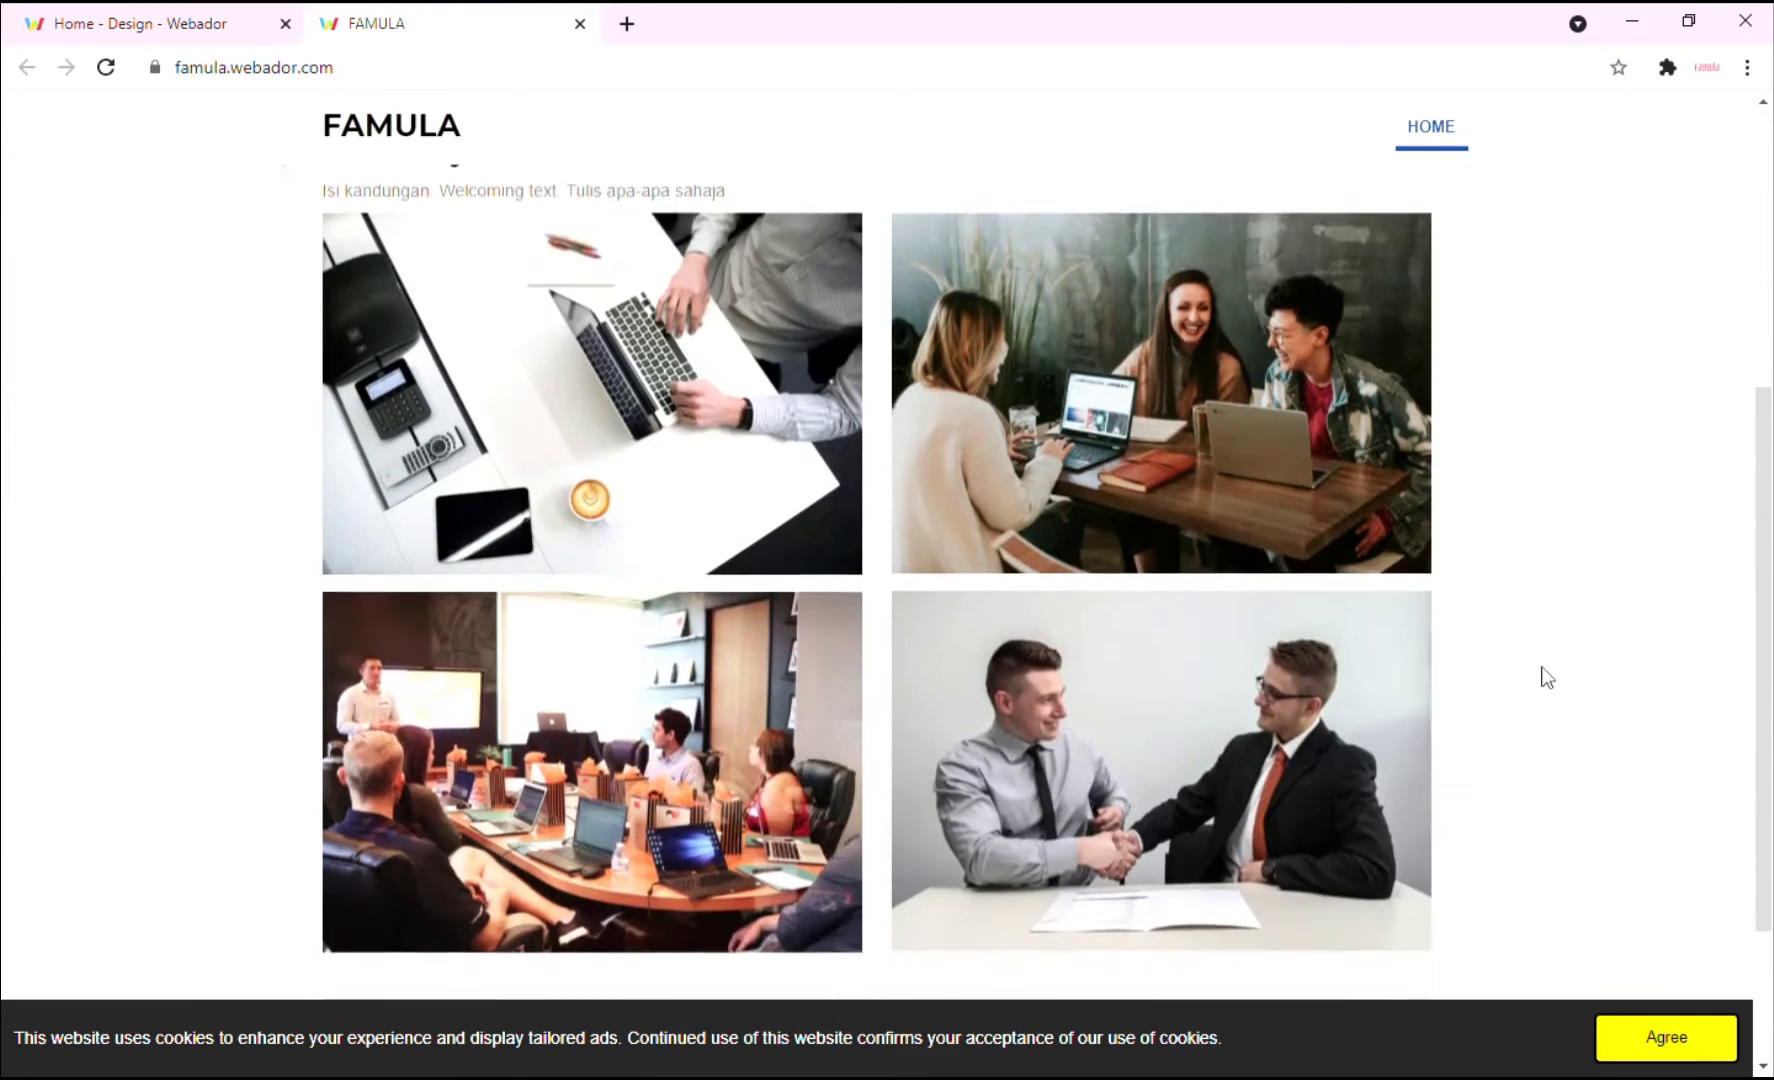
{"action": "scroll", "coordinate": [1544, 665], "scroll_direction": "down", "scroll_amount": 3}
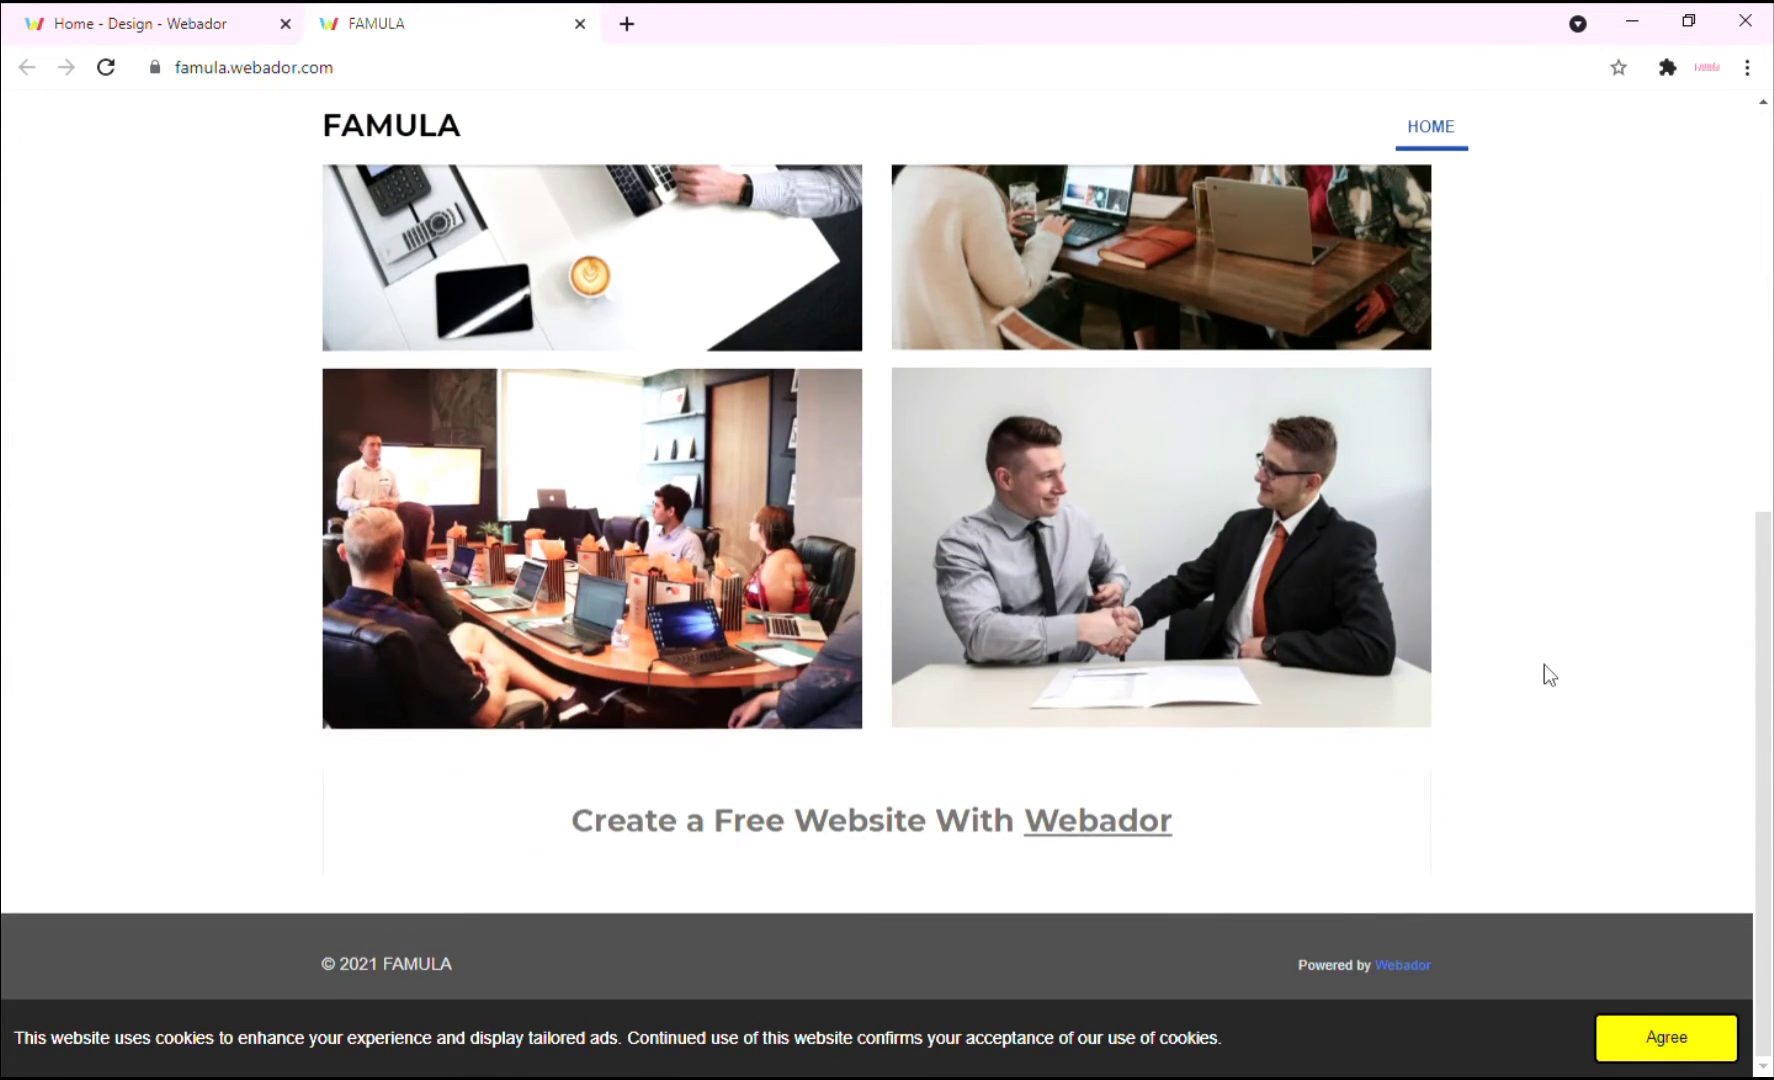
{"action": "scroll", "coordinate": [1544, 664], "scroll_direction": "up", "scroll_amount": 8}
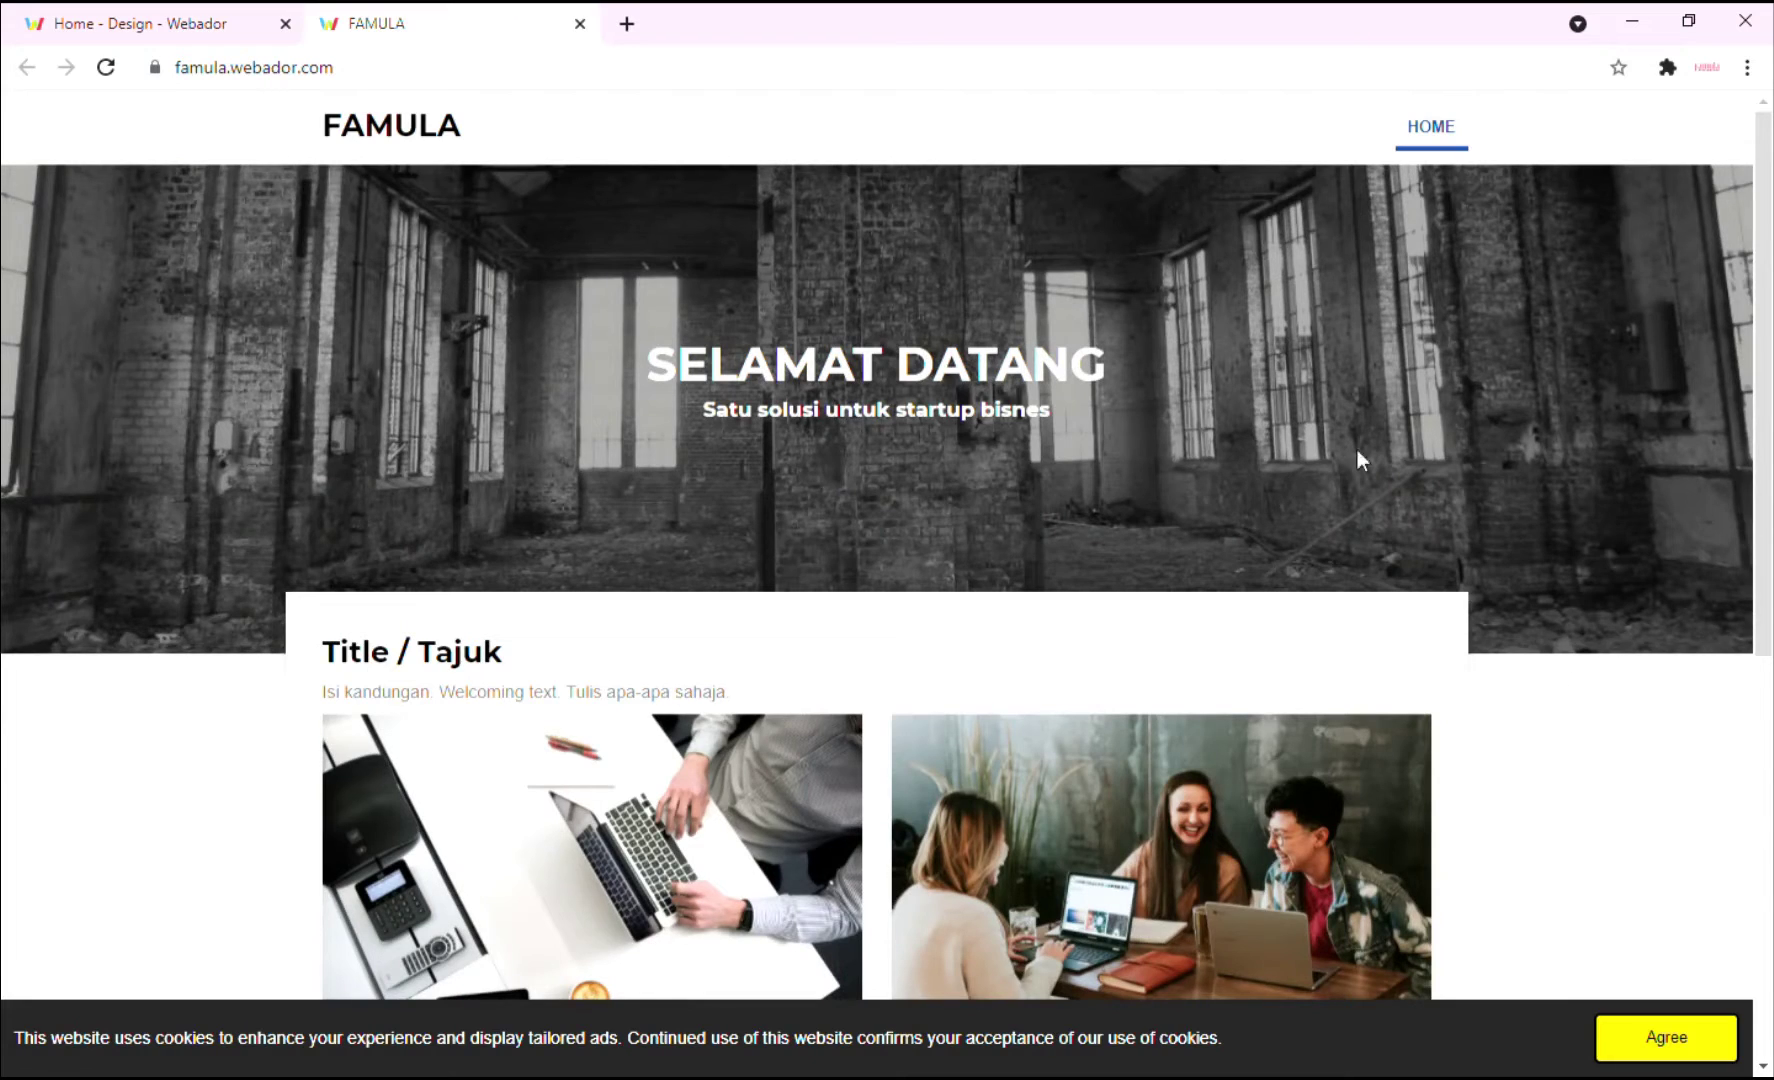
{"action": "key", "text": "ctrl+Tab"}
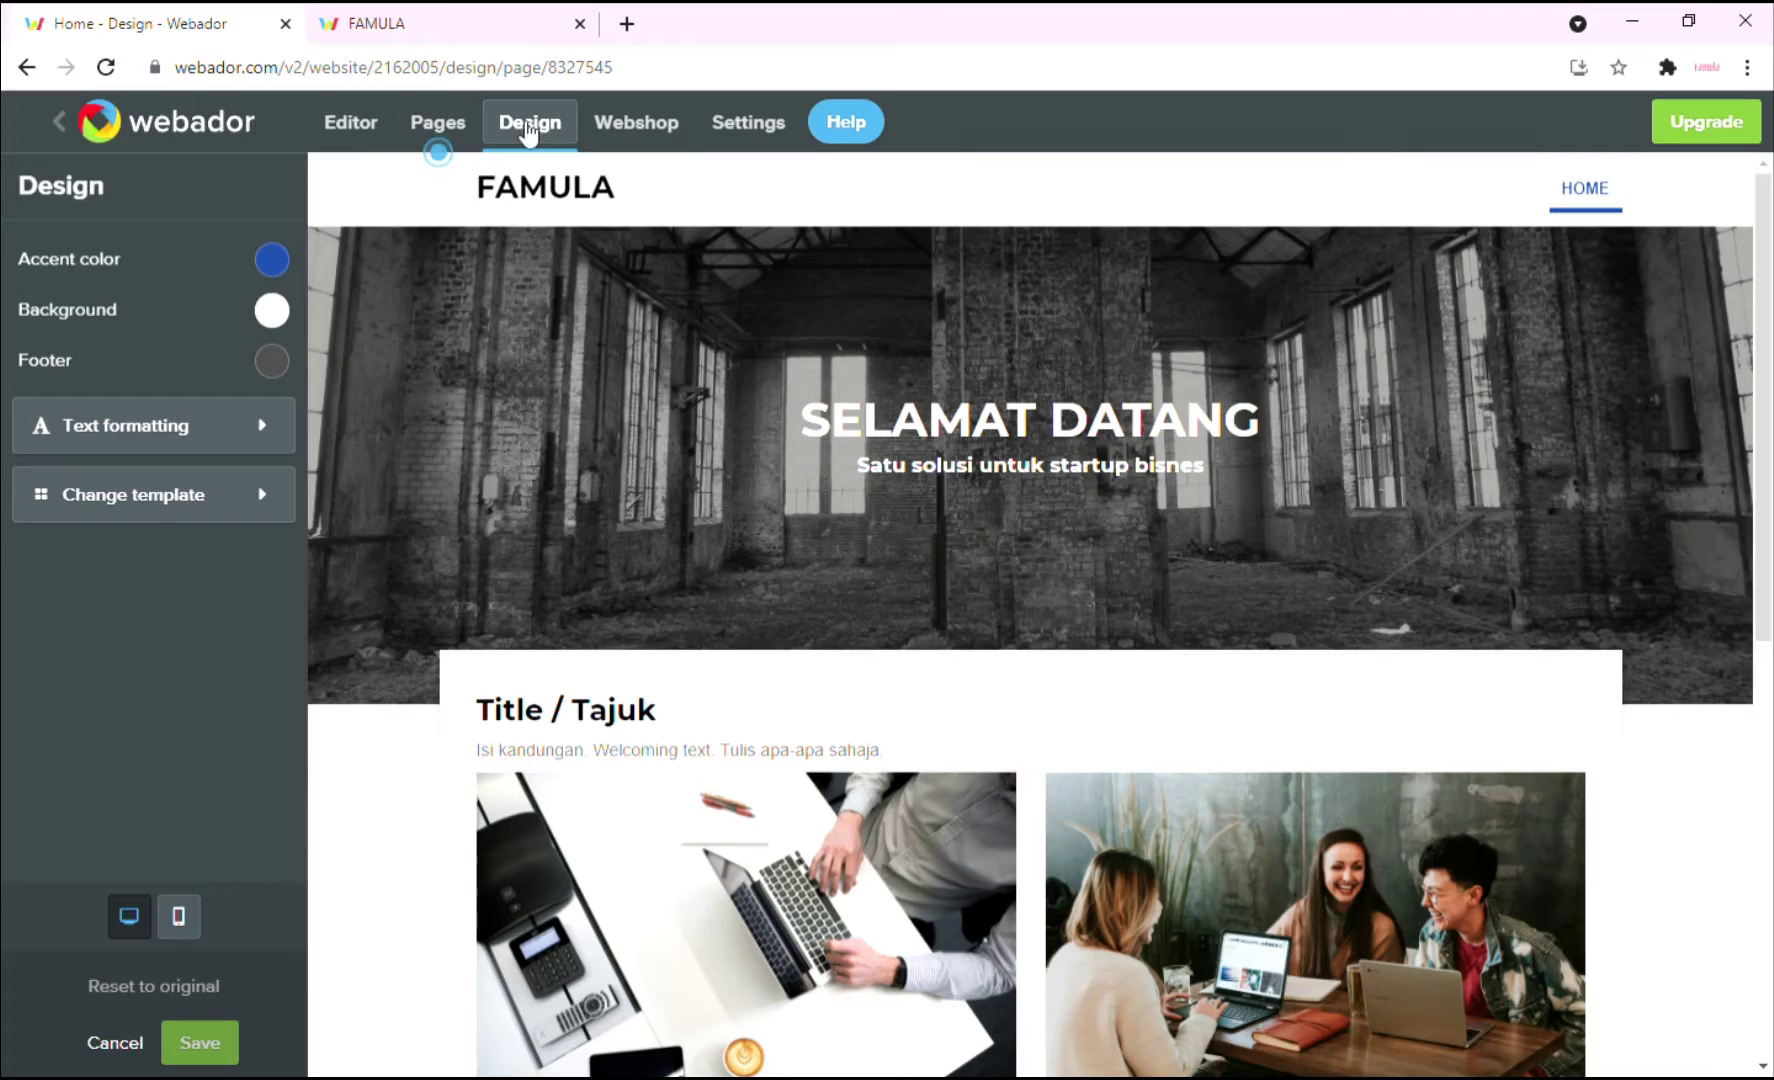
Create a new page named 'Hubungi Kami' from the Pages list.
{"action": "left_click", "coordinate": [445, 138]}
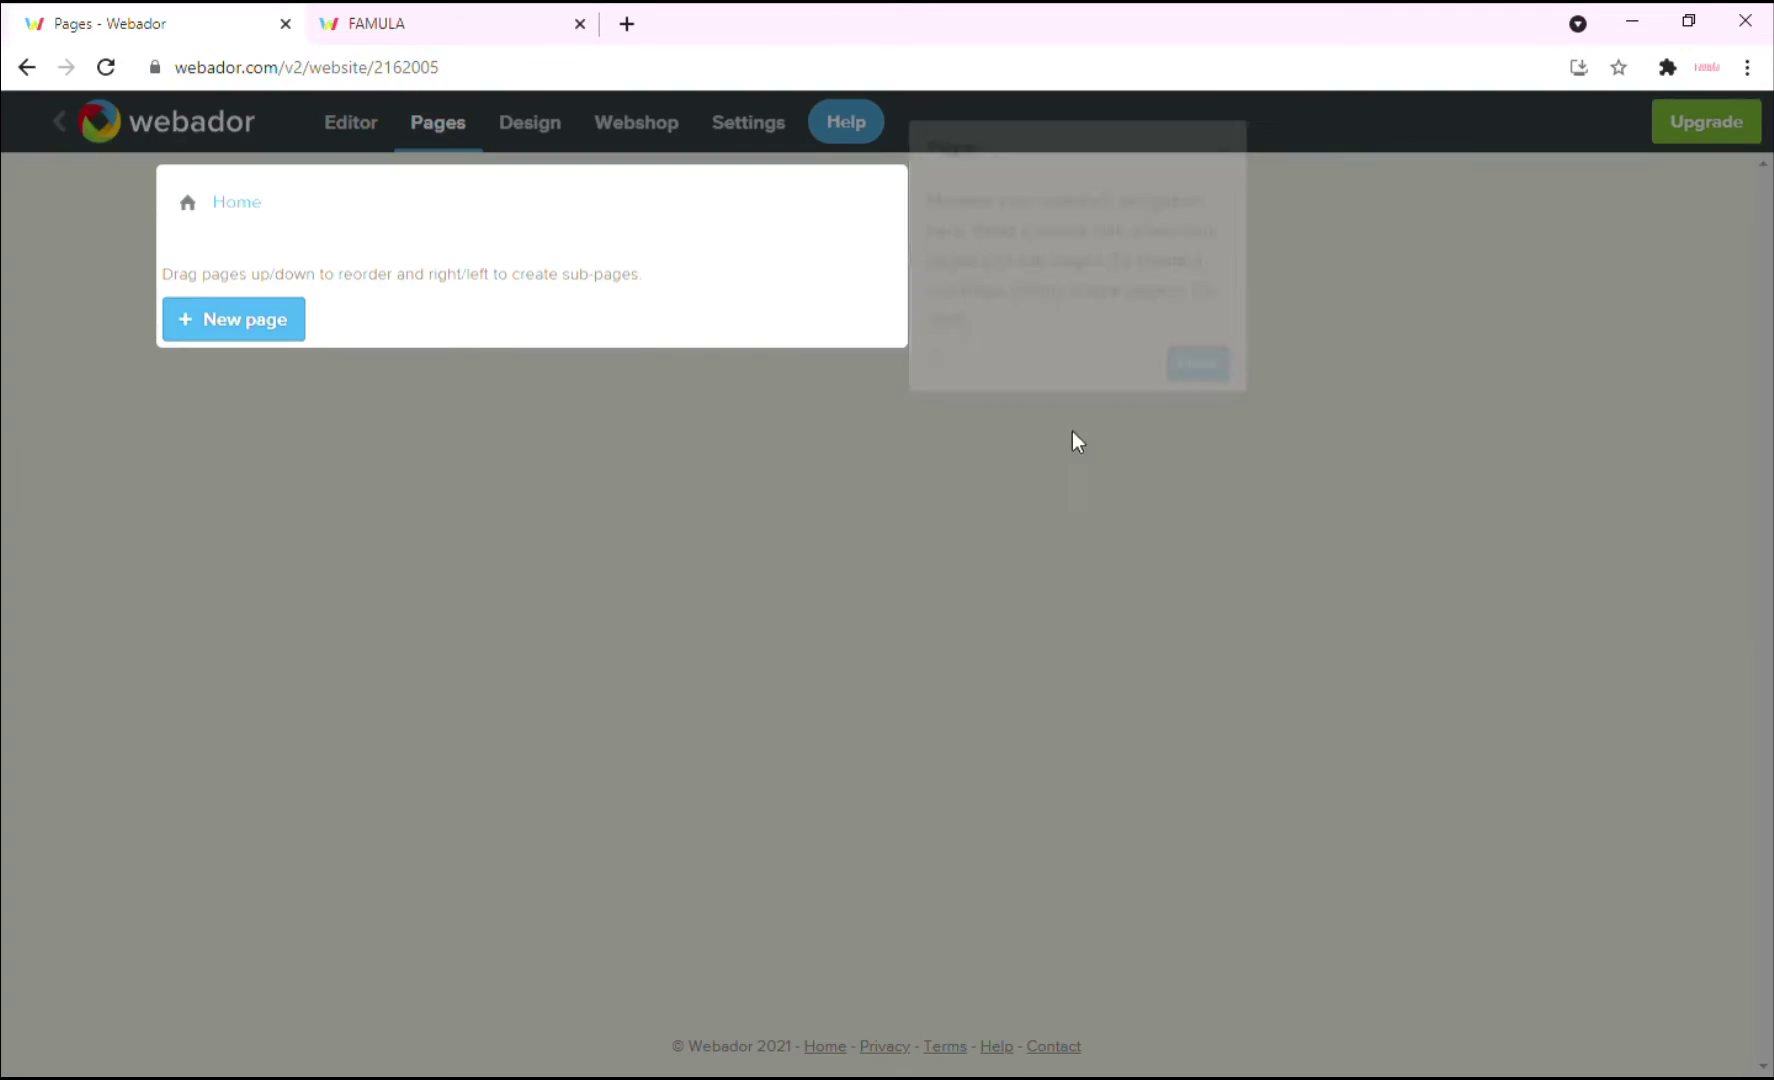
{"action": "left_click", "coordinate": [1212, 362]}
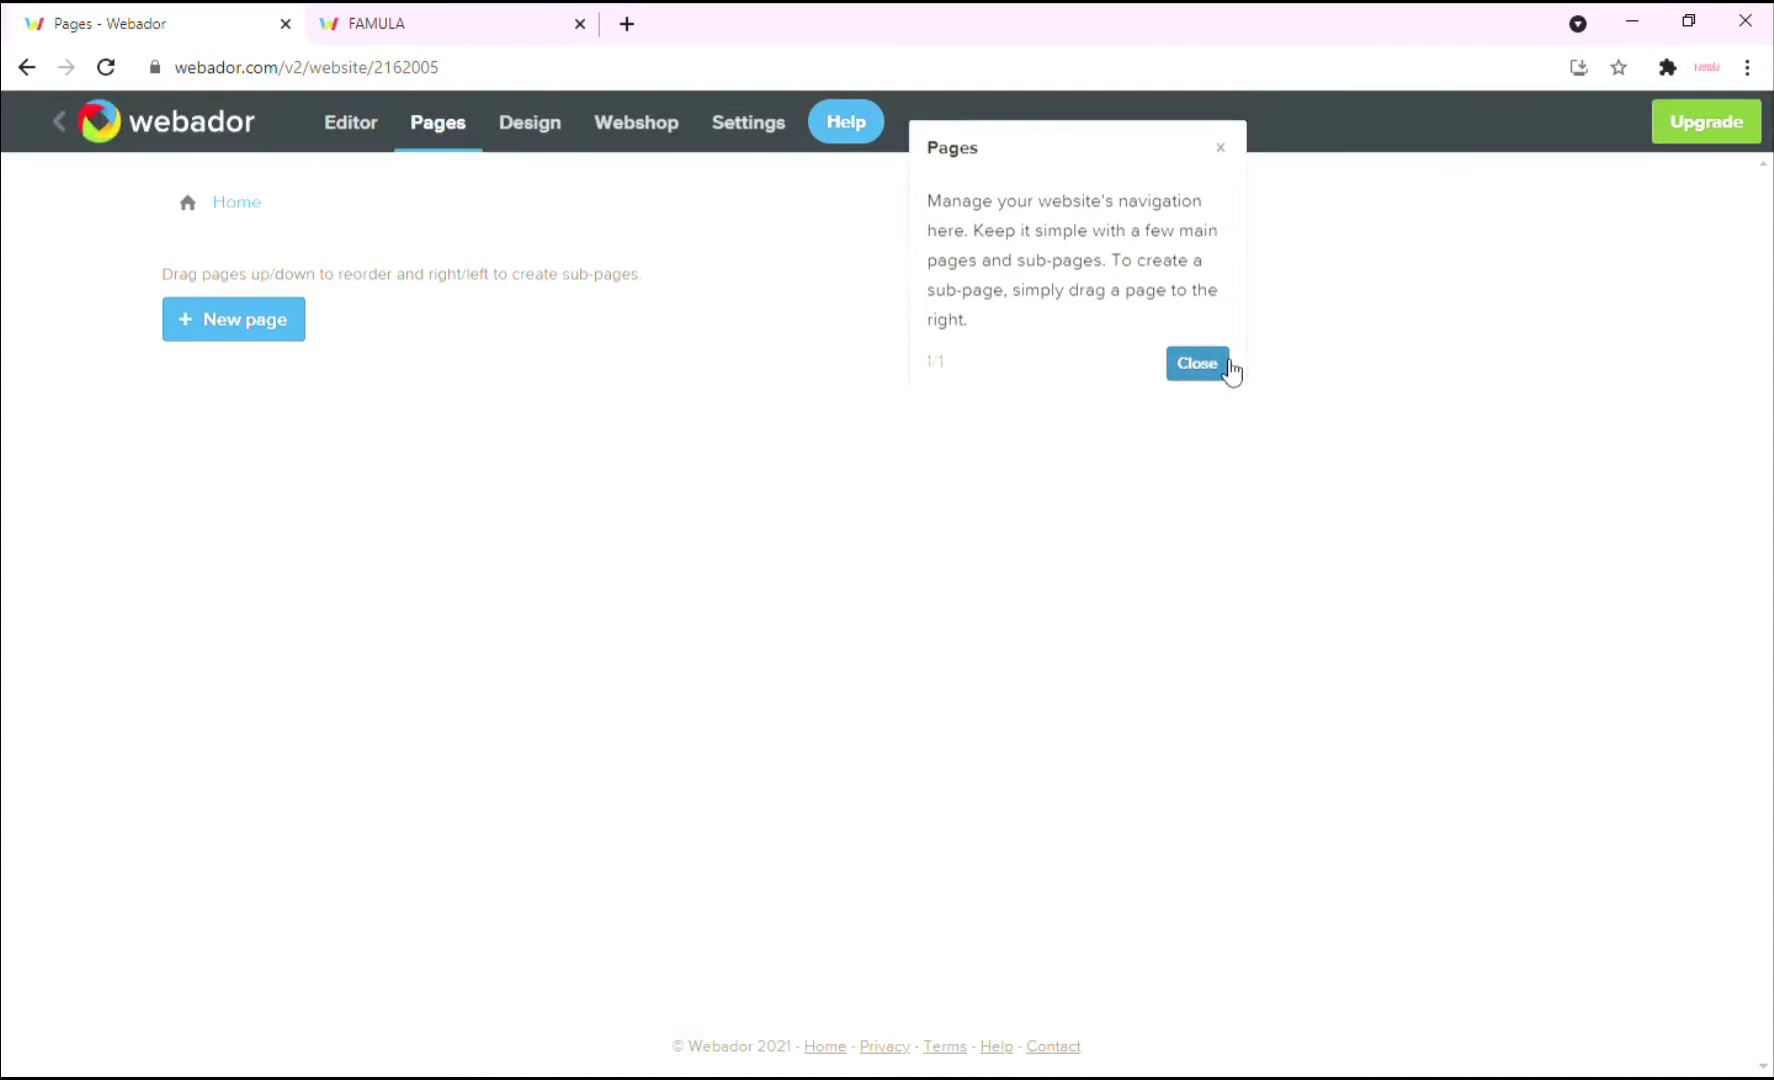
{"action": "left_click", "coordinate": [238, 337]}
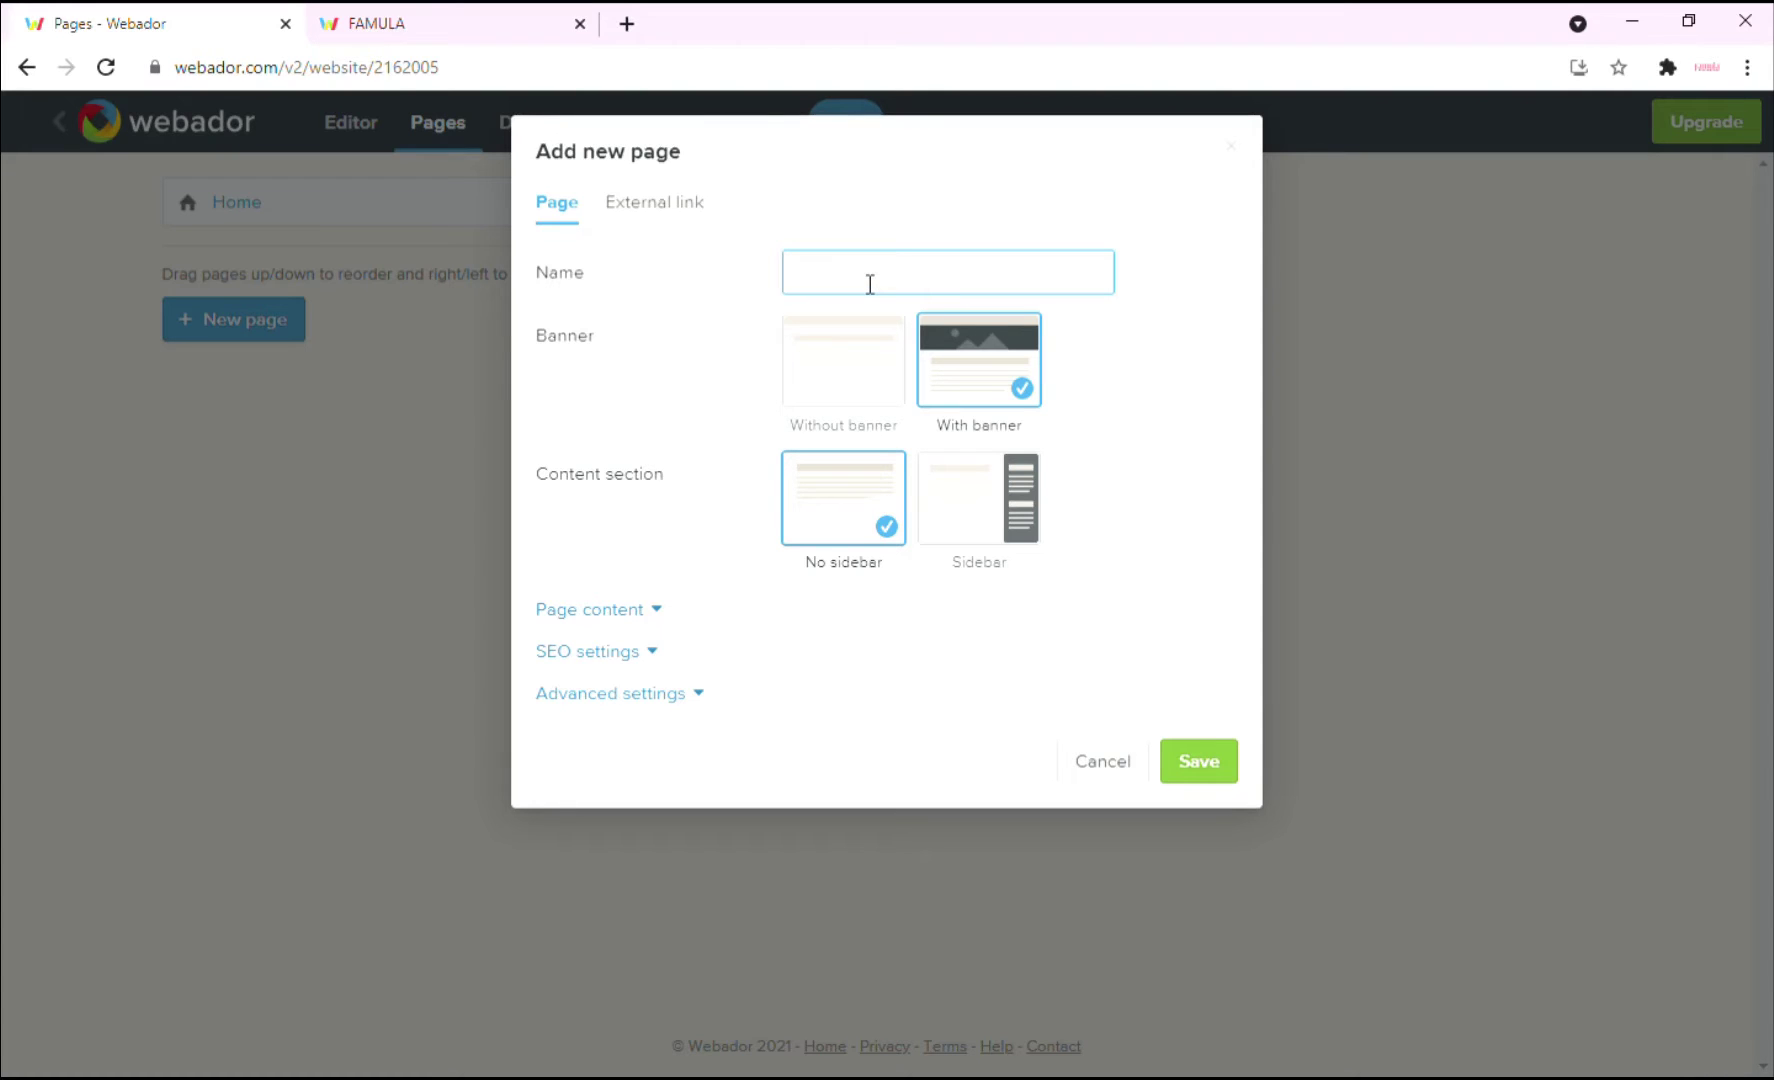
{"action": "type", "text": "Hubungi Kami"}
{"action": "left_click", "coordinate": [1199, 764]}
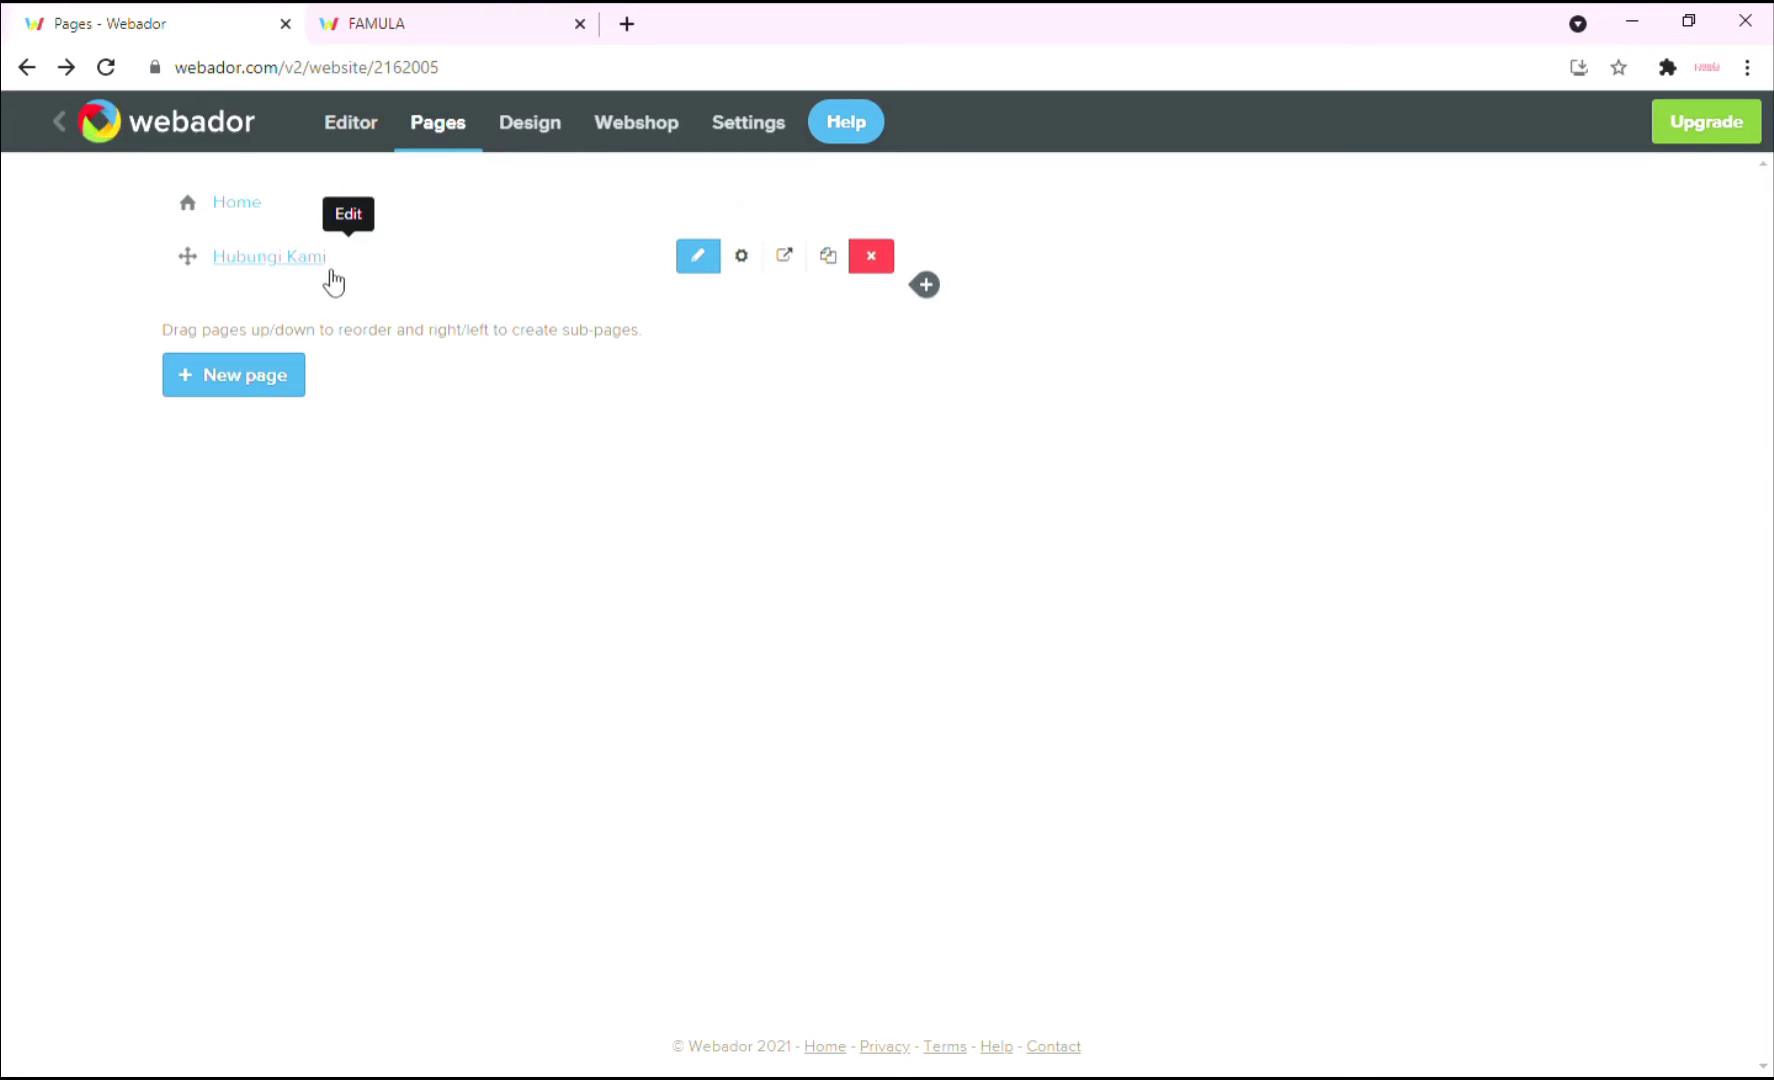
Retitle the Hubungi Kami banner from SELAMAT DATANG to 'Hubungi Kami' with a title-only layout.
{"action": "left_click", "coordinate": [700, 262]}
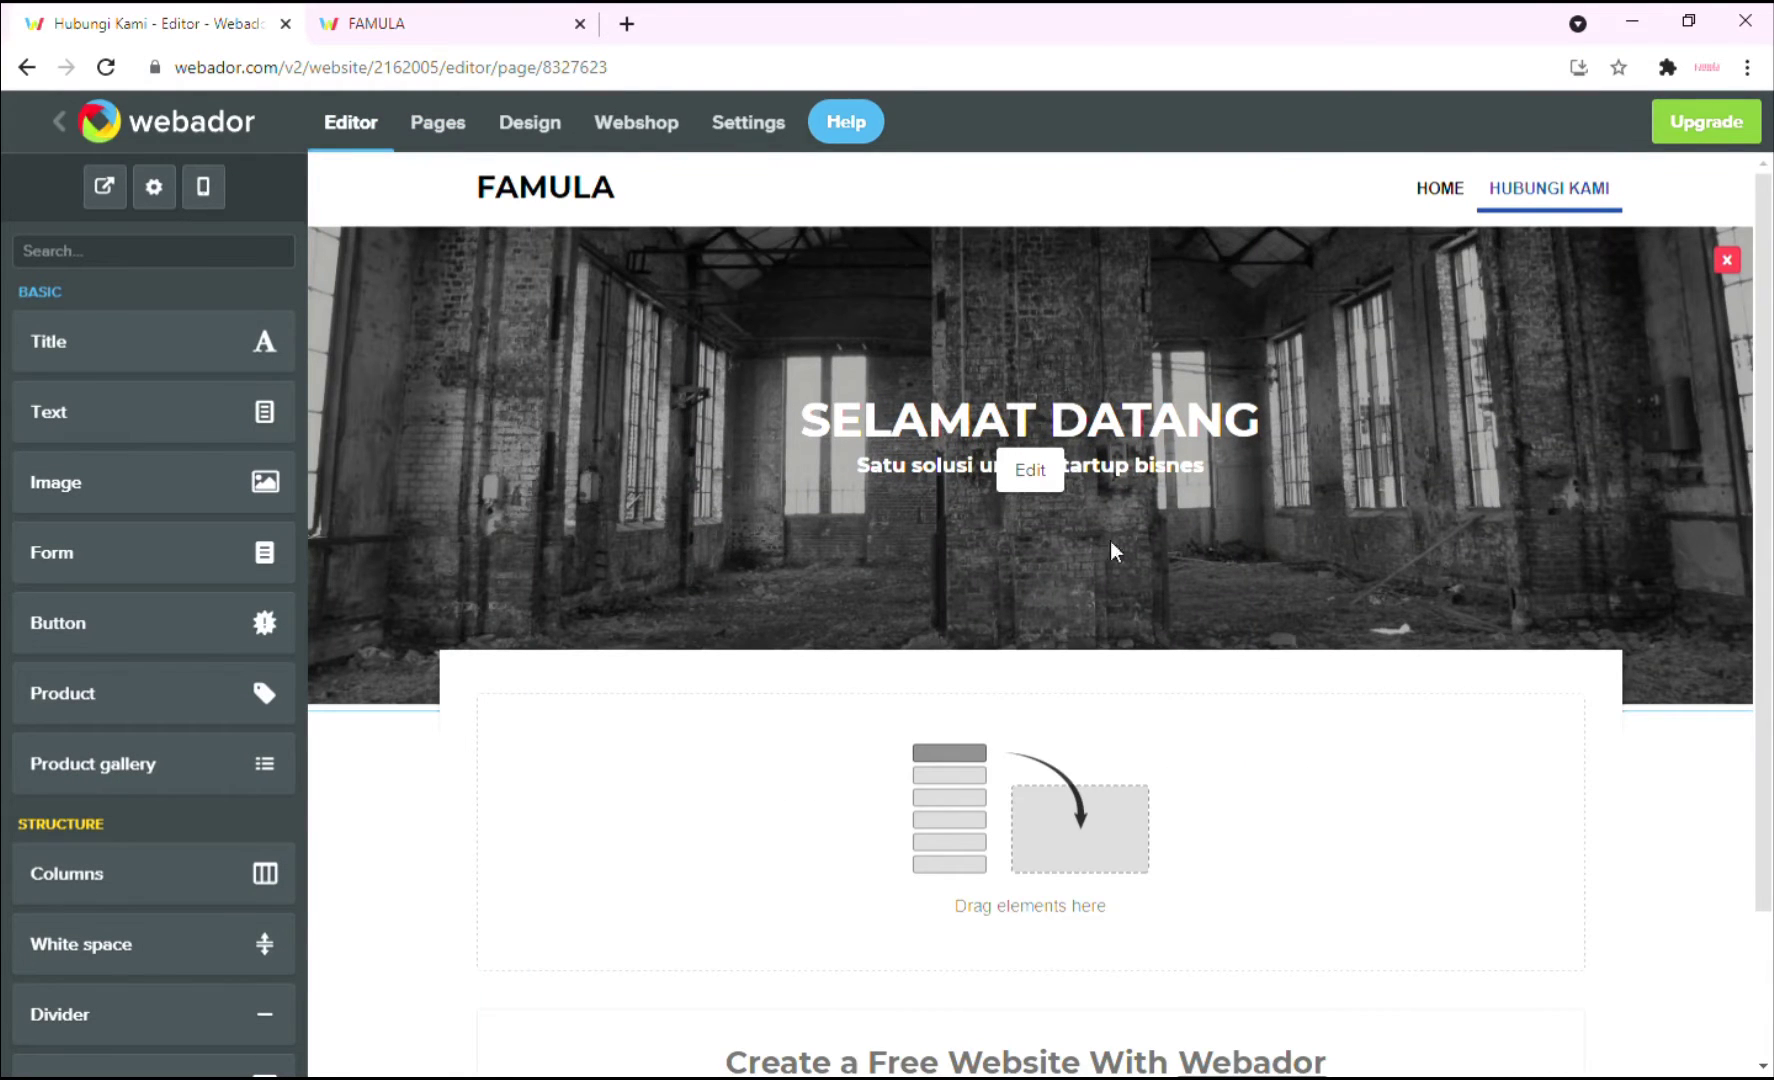
{"action": "left_click", "coordinate": [1030, 470]}
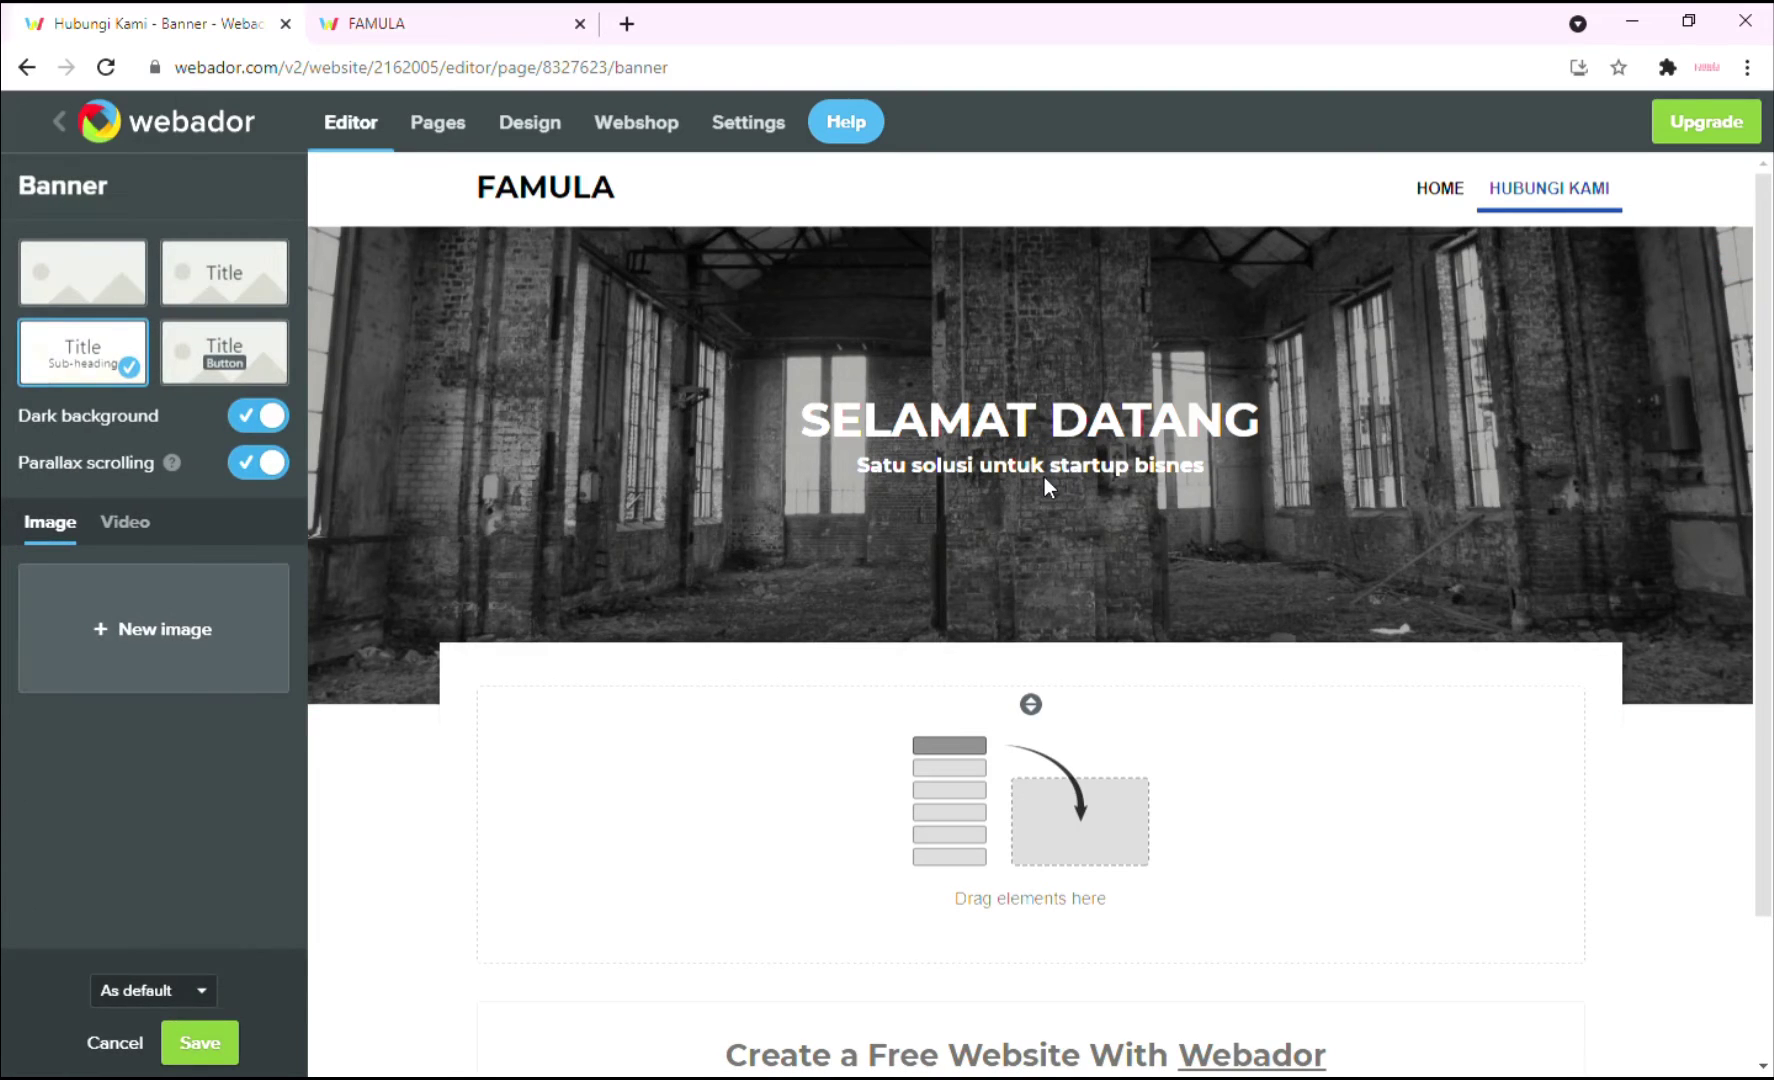
{"action": "left_click", "coordinate": [1040, 429]}
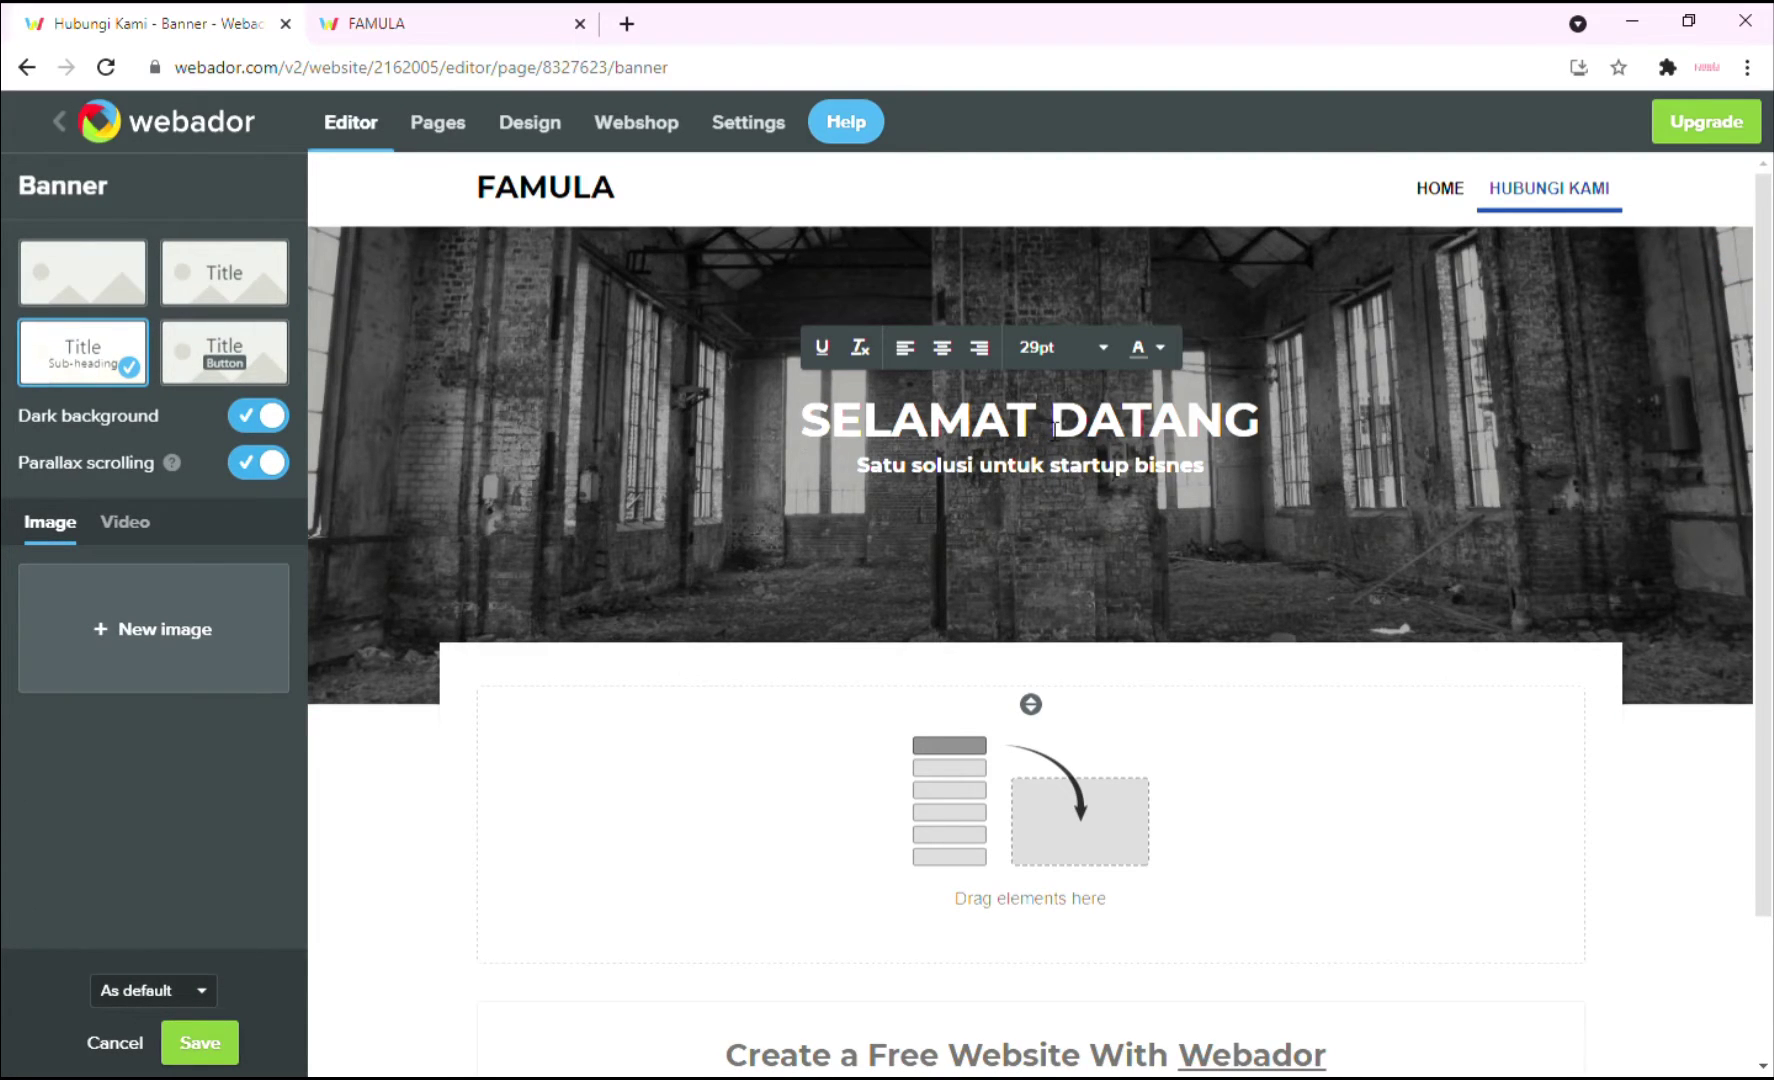
{"action": "triple_click", "coordinate": [1055, 430]}
{"action": "type", "text": "H"}
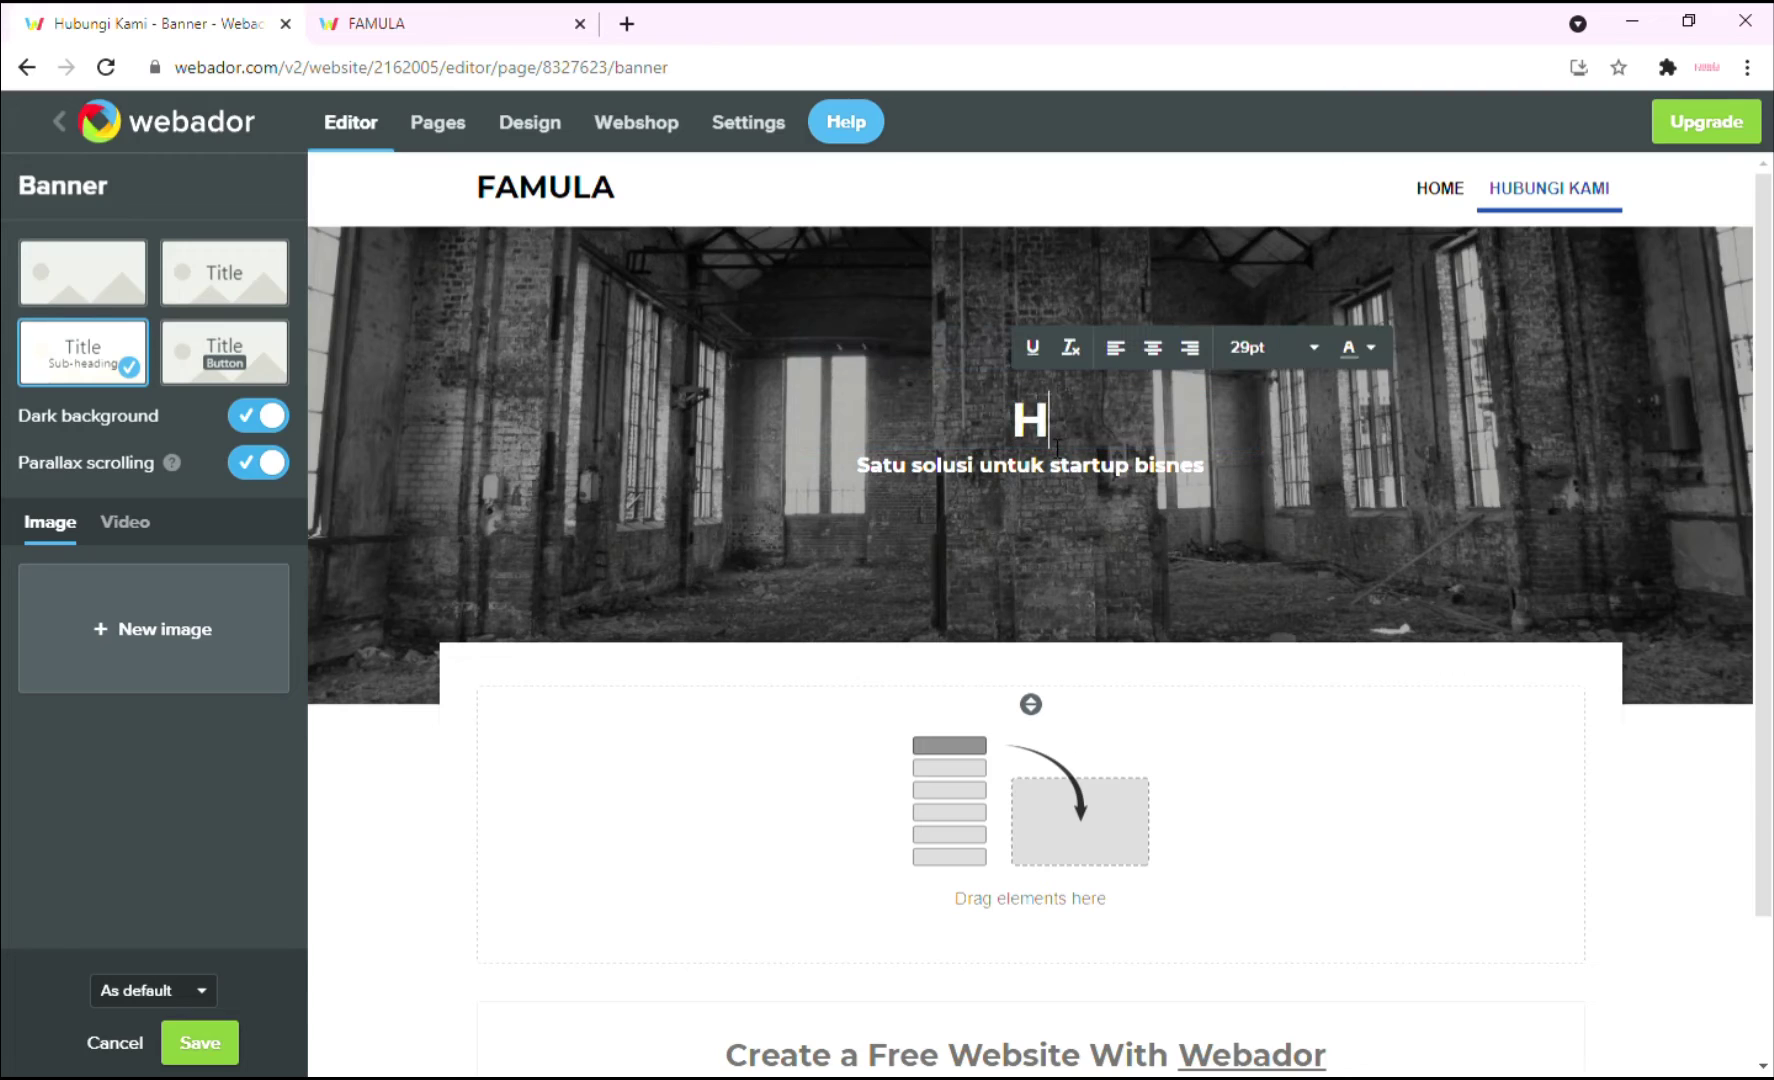
{"action": "type", "text": "ubungi Kami"}
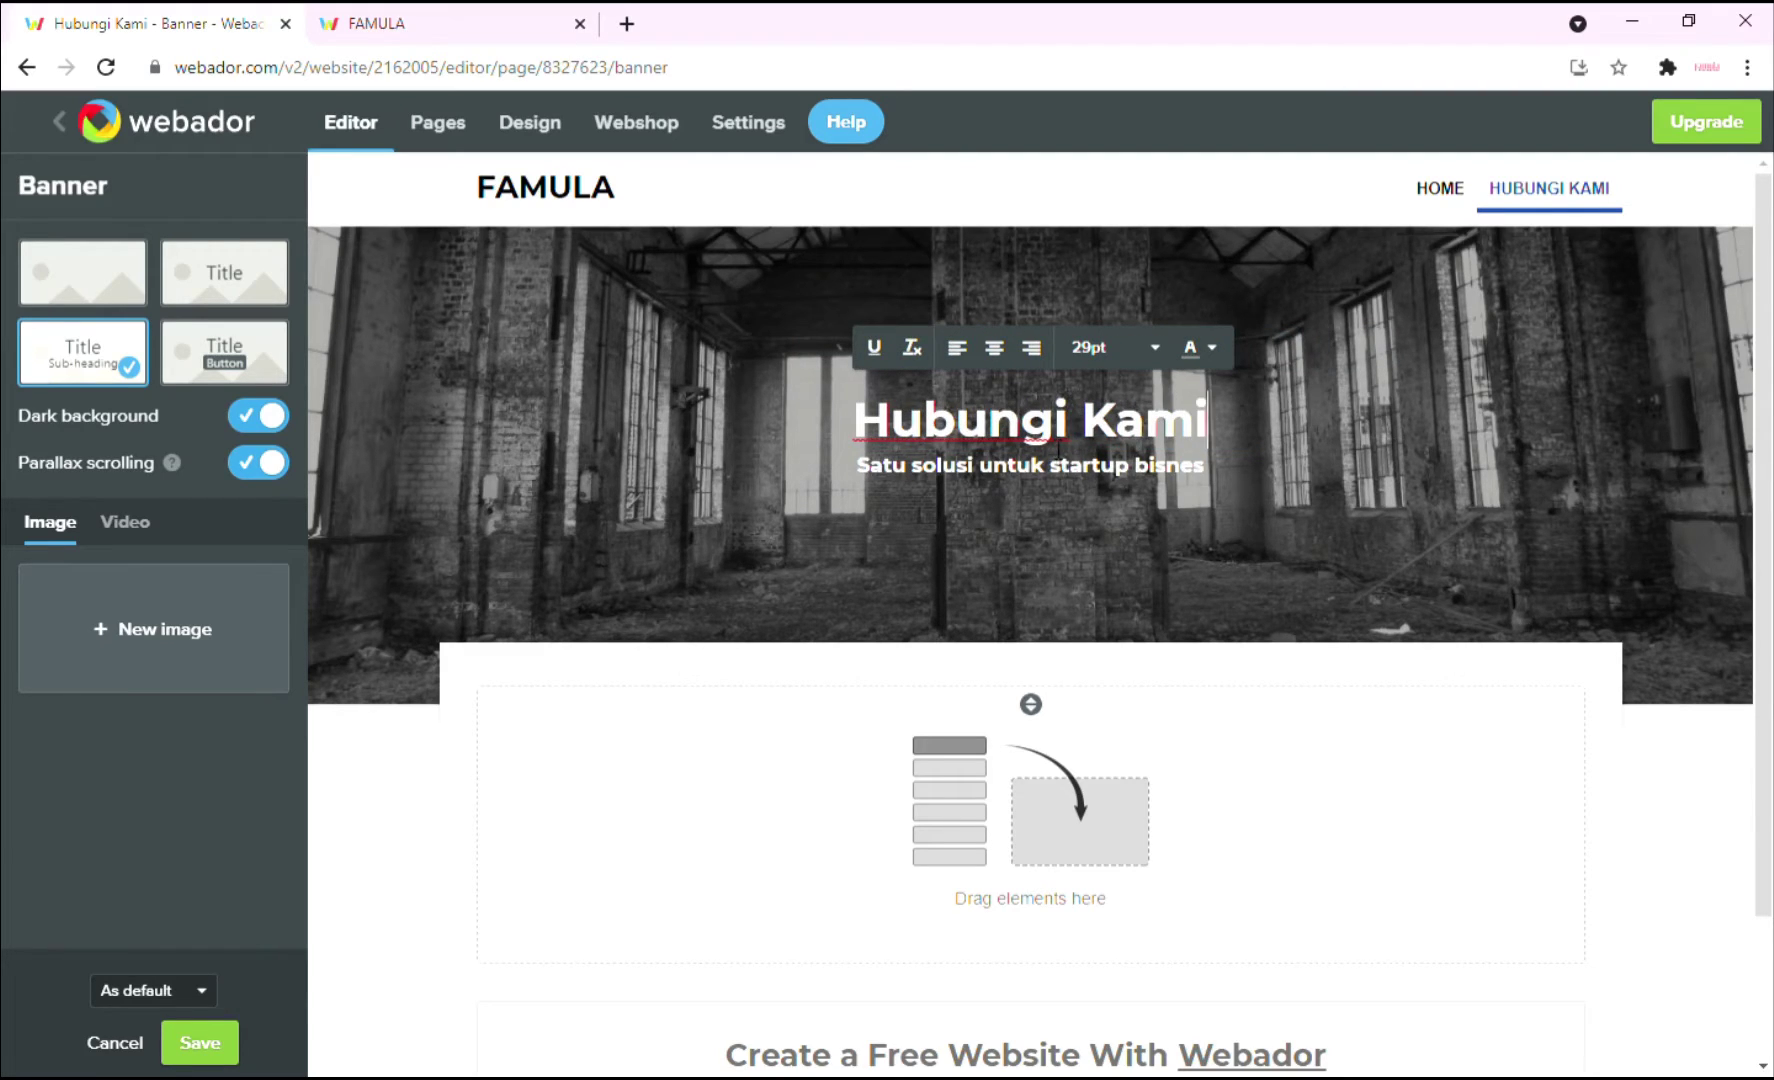
{"action": "left_click", "coordinate": [220, 278]}
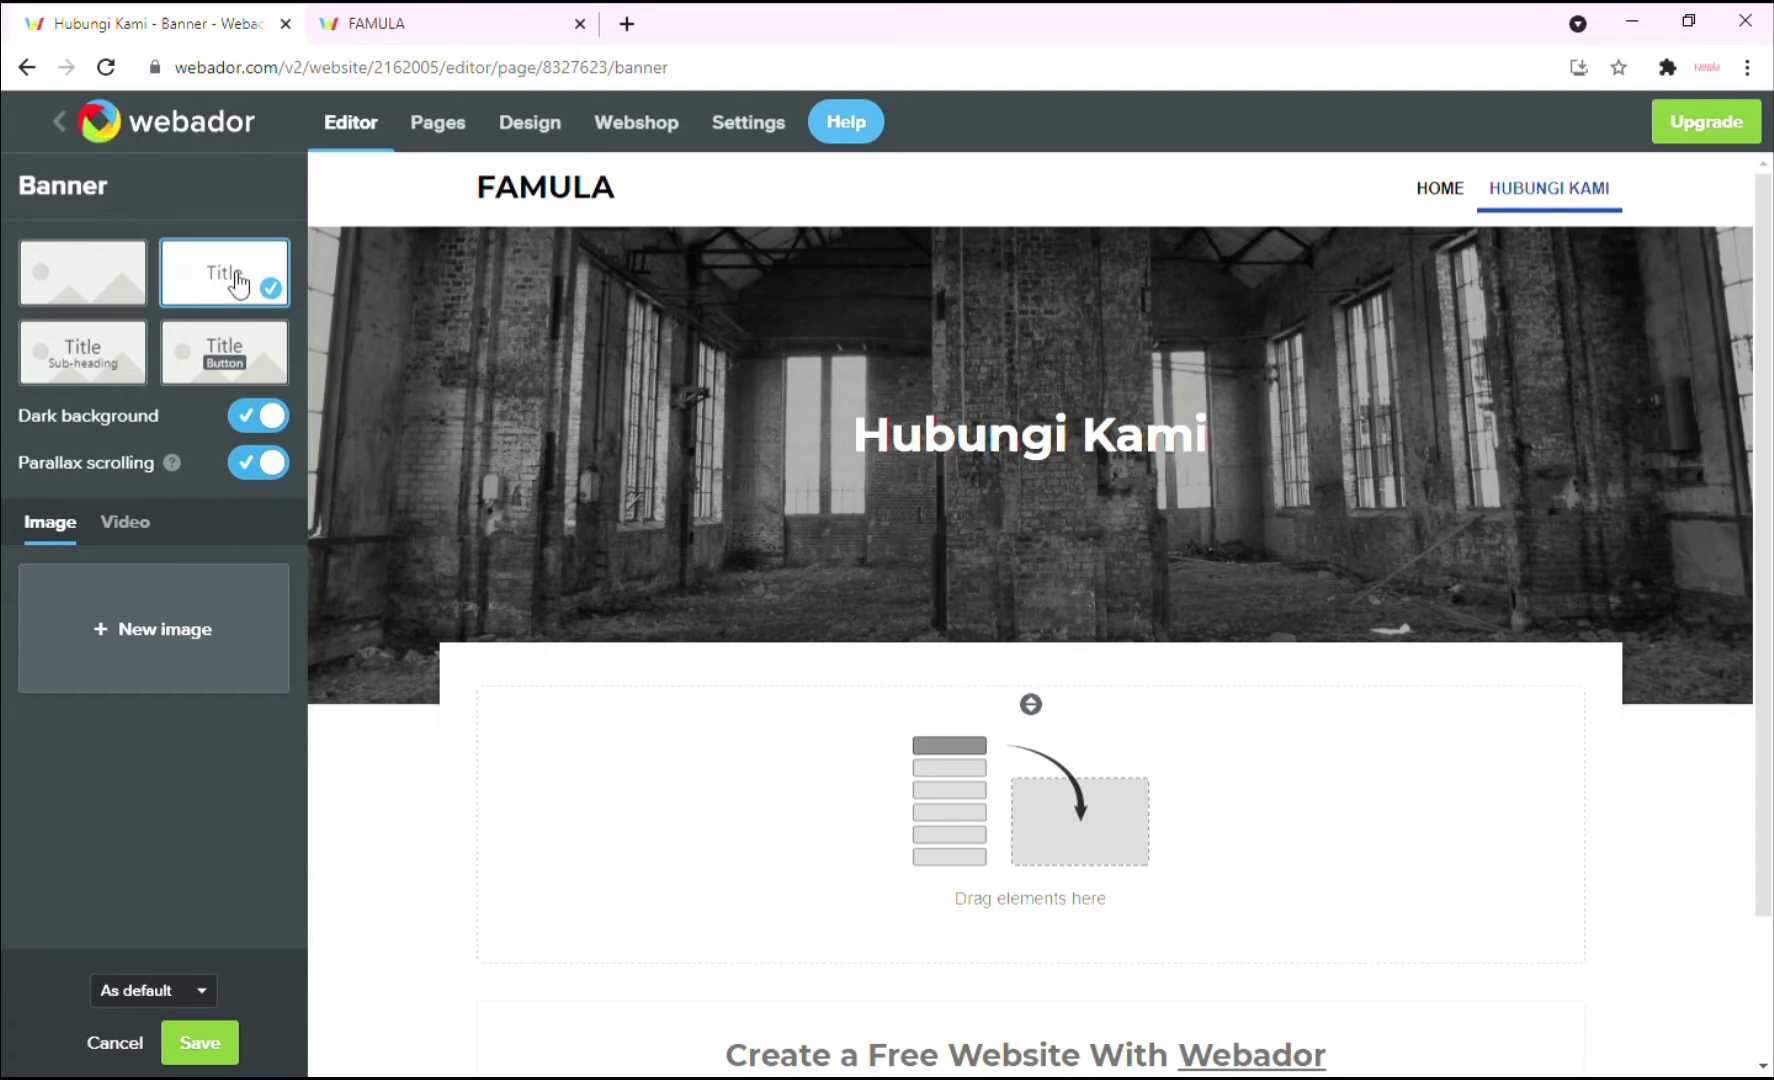
Set the banner image to the desk-phone stock photo from a 'contact' search, for this page only, and save.
{"action": "left_click", "coordinate": [200, 640]}
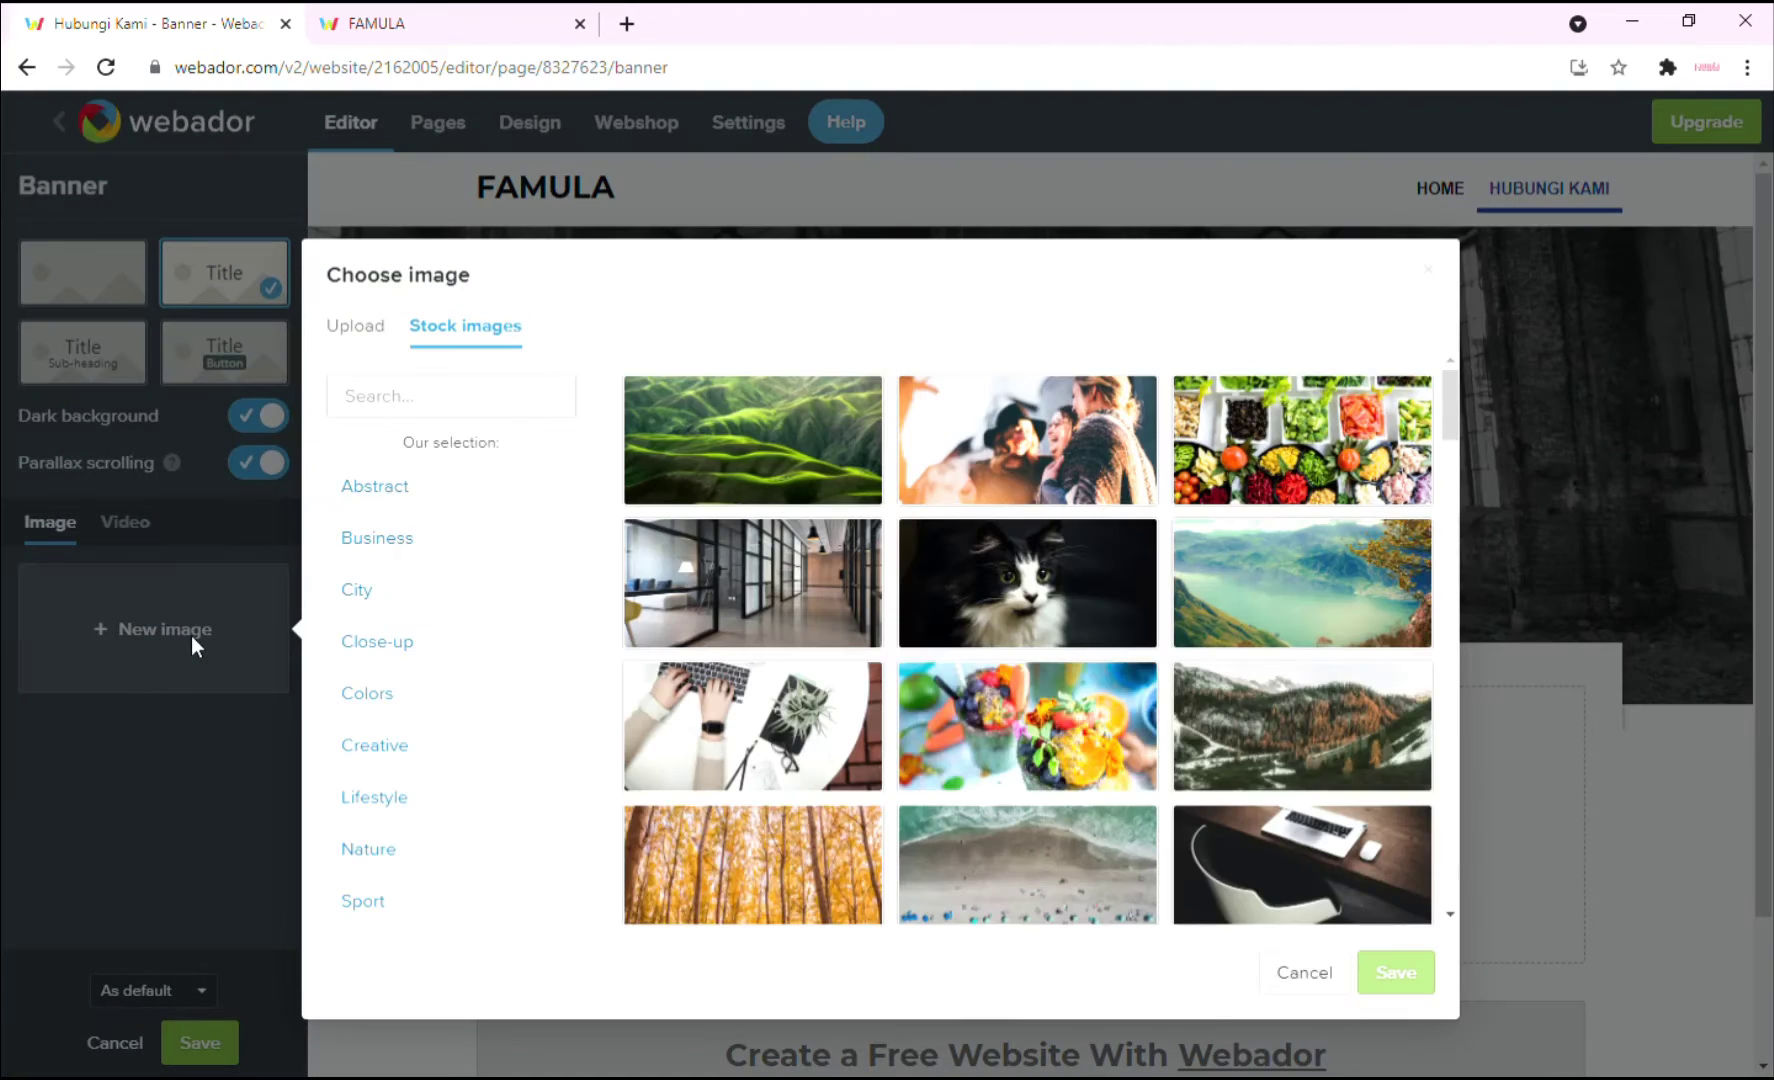
{"action": "left_click", "coordinate": [519, 396]}
{"action": "type", "text": "conta"}
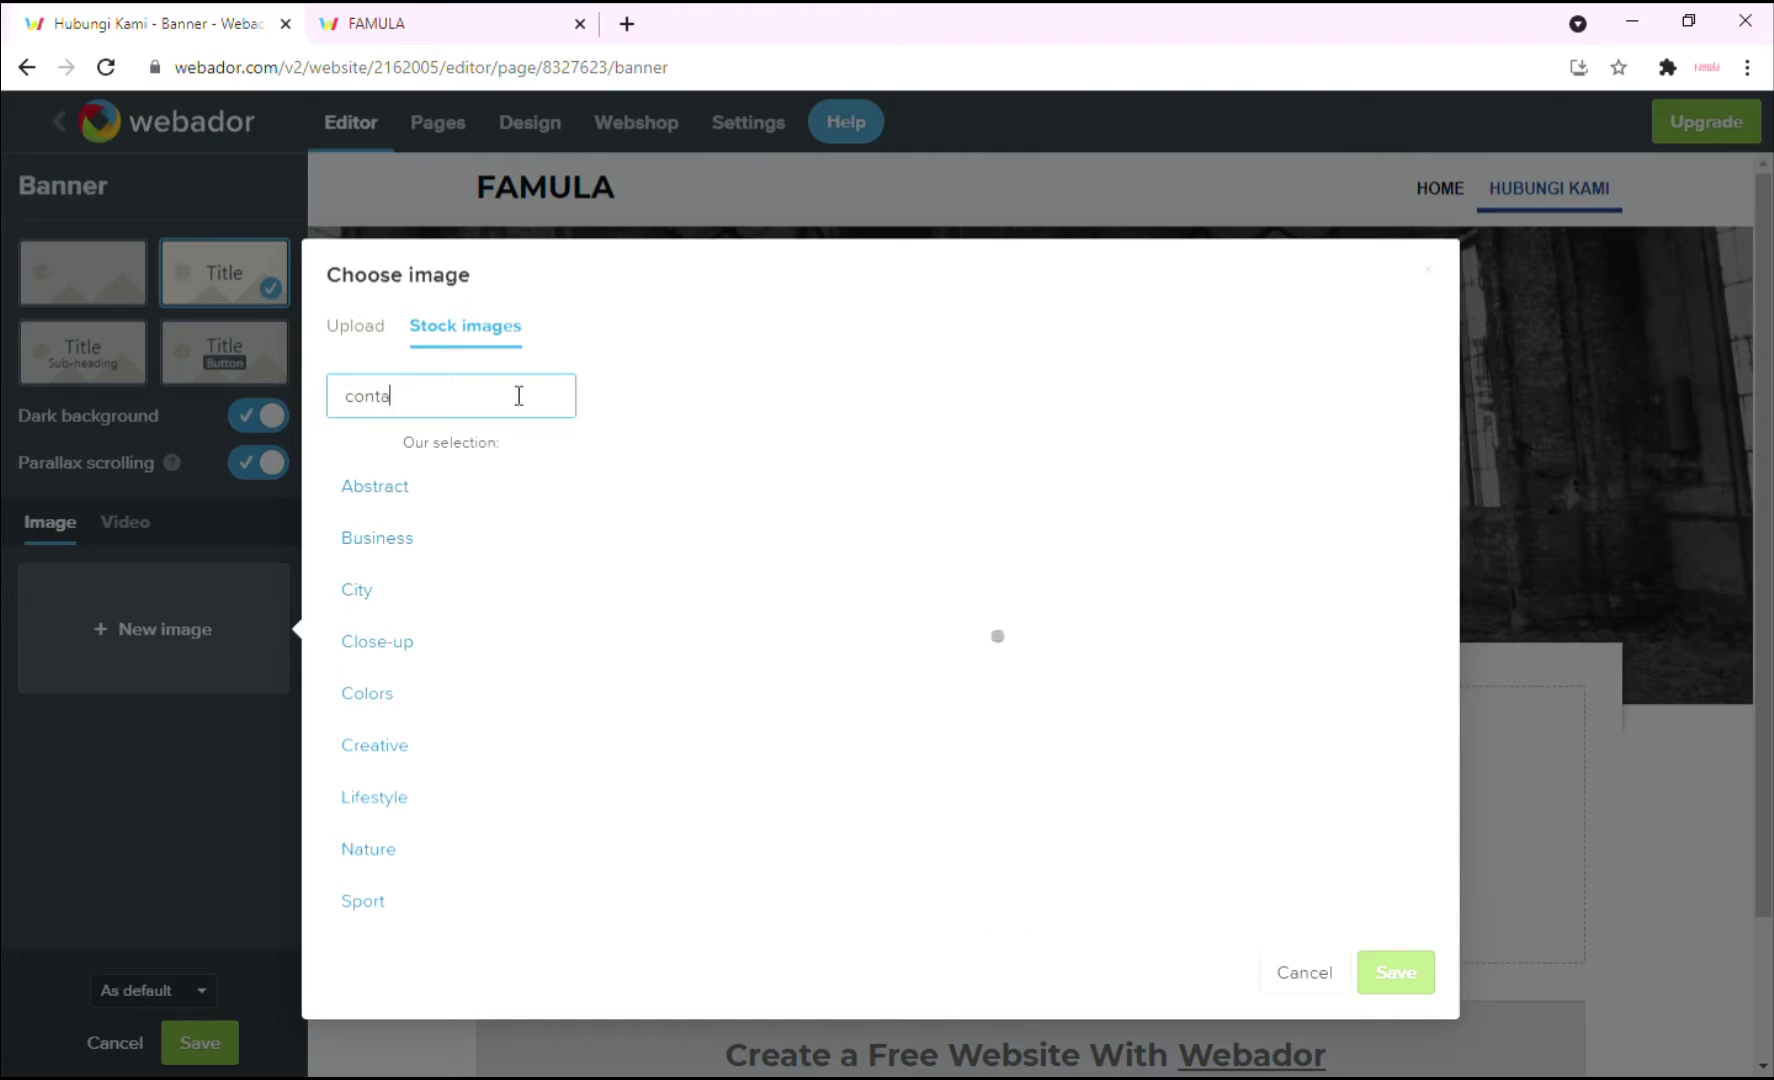
{"action": "type", "text": "ct"}
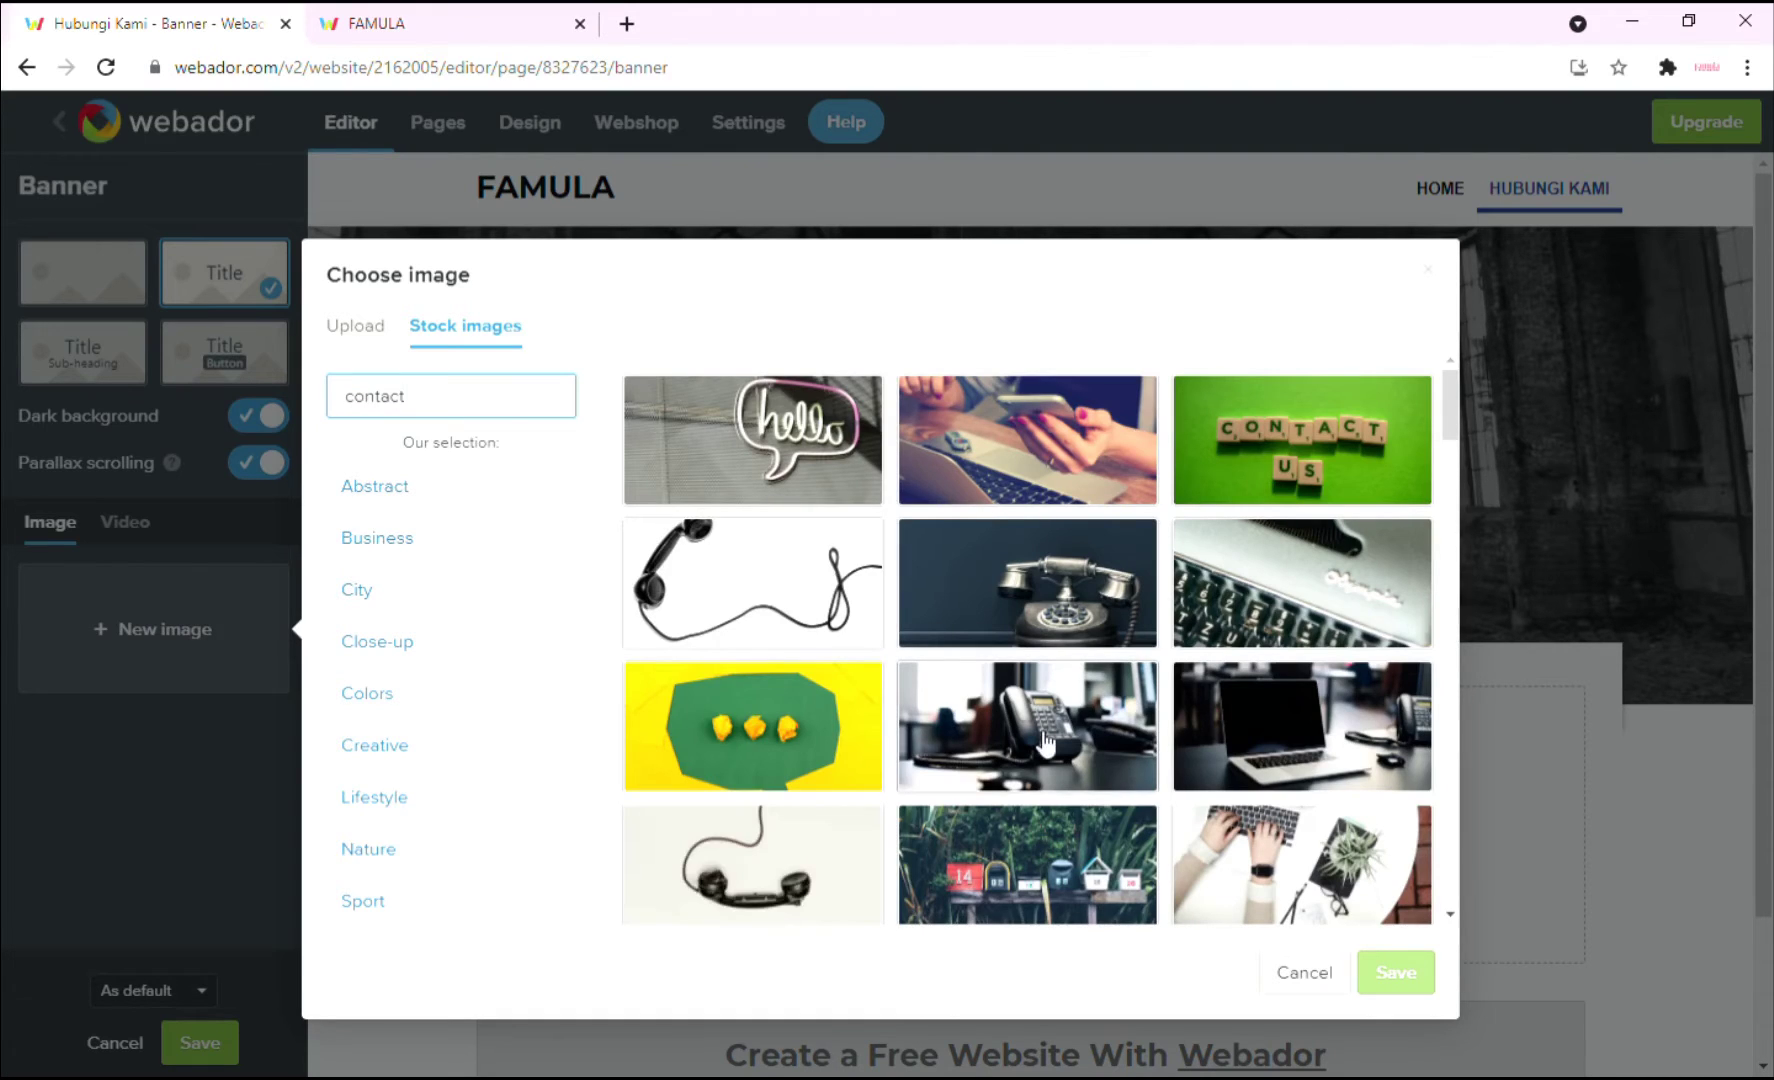
{"action": "left_click", "coordinate": [1045, 742]}
{"action": "left_click", "coordinate": [1400, 985]}
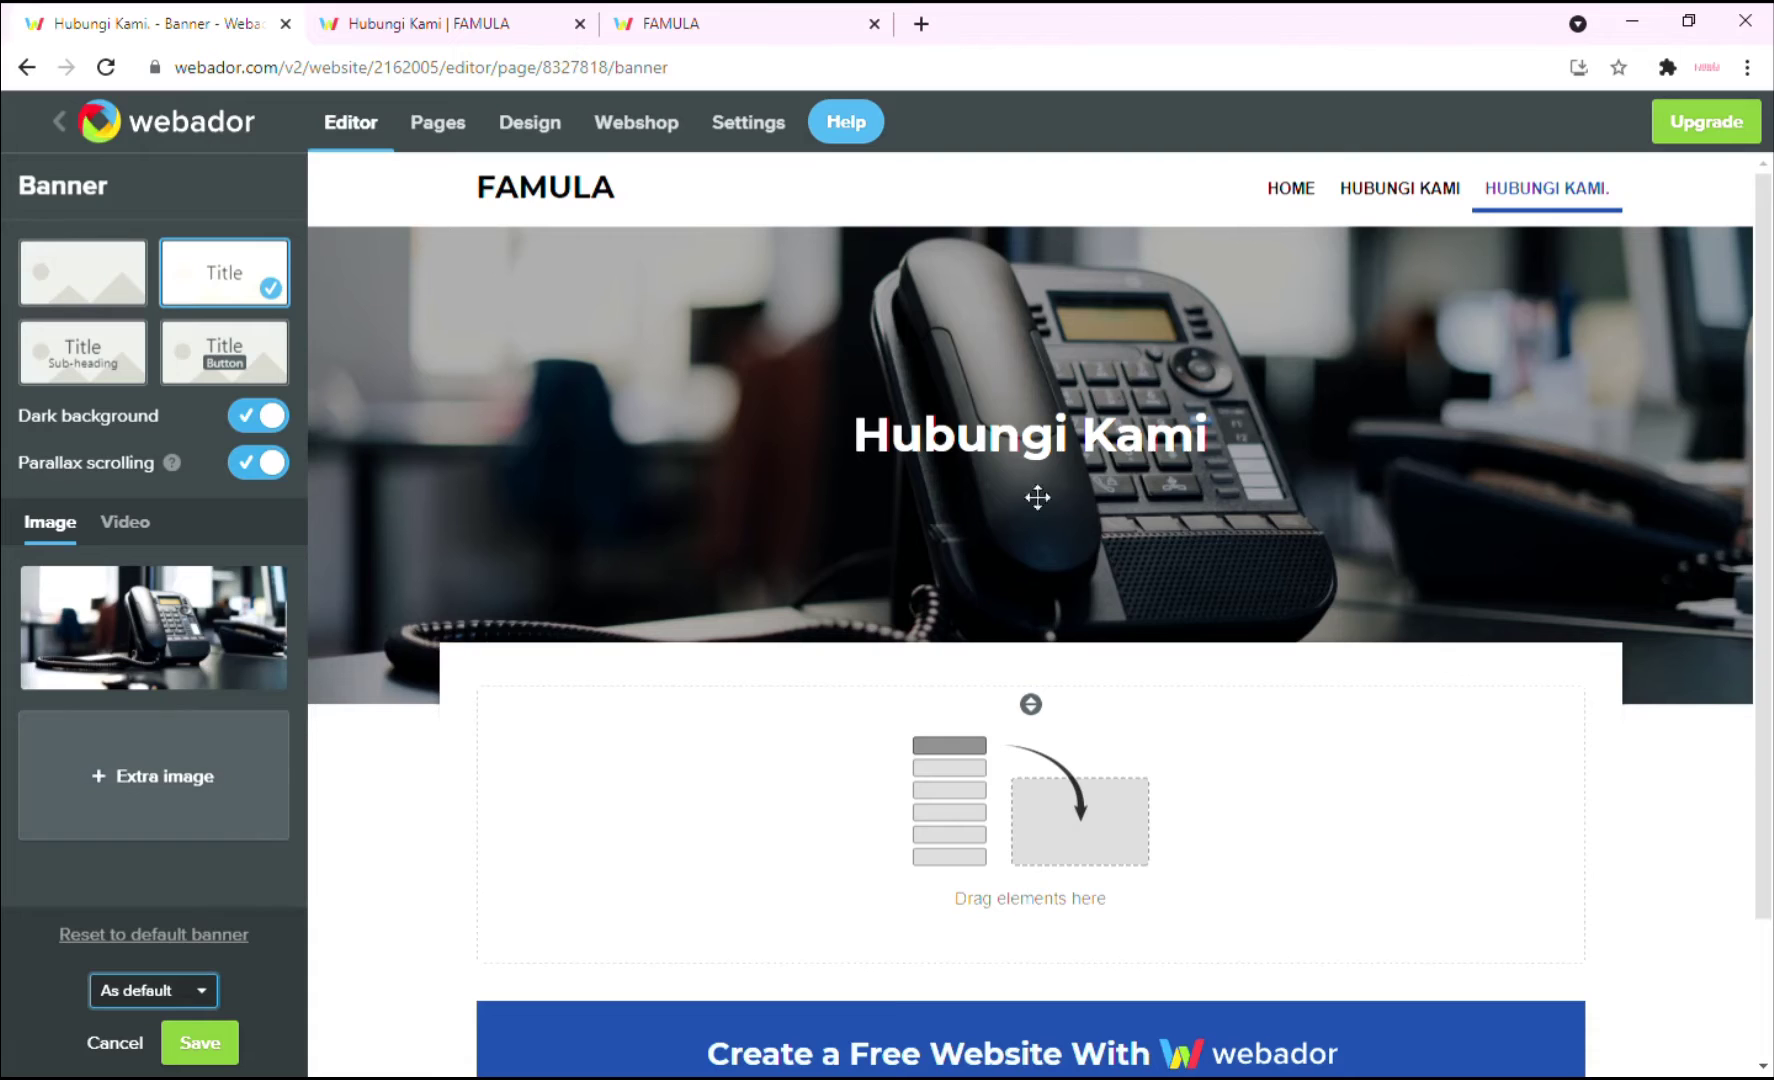
{"action": "left_click", "coordinate": [191, 990]}
{"action": "left_click", "coordinate": [131, 1048]}
{"action": "left_click", "coordinate": [195, 1045]}
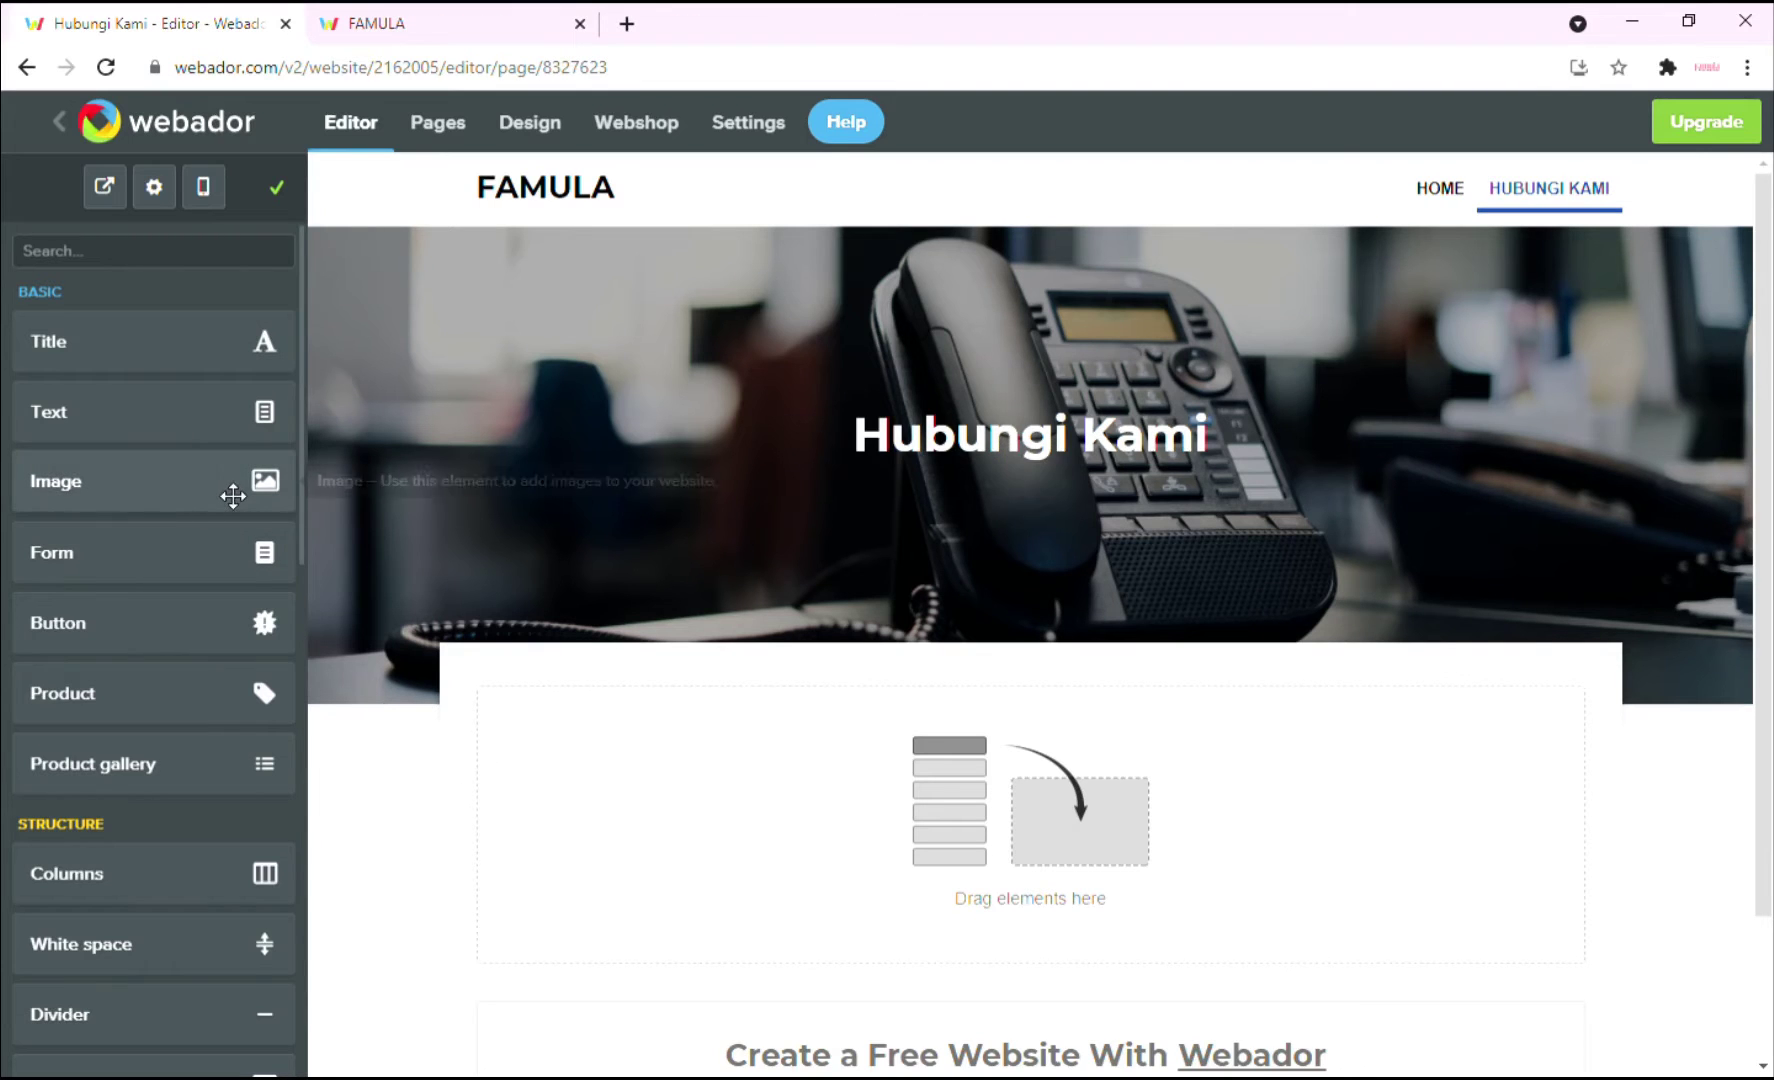
Add a small phone icon from the icon library, with a telephone number text block beneath it.
{"action": "left_click_drag", "start_coordinate": [197, 494], "coordinate": [655, 742]}
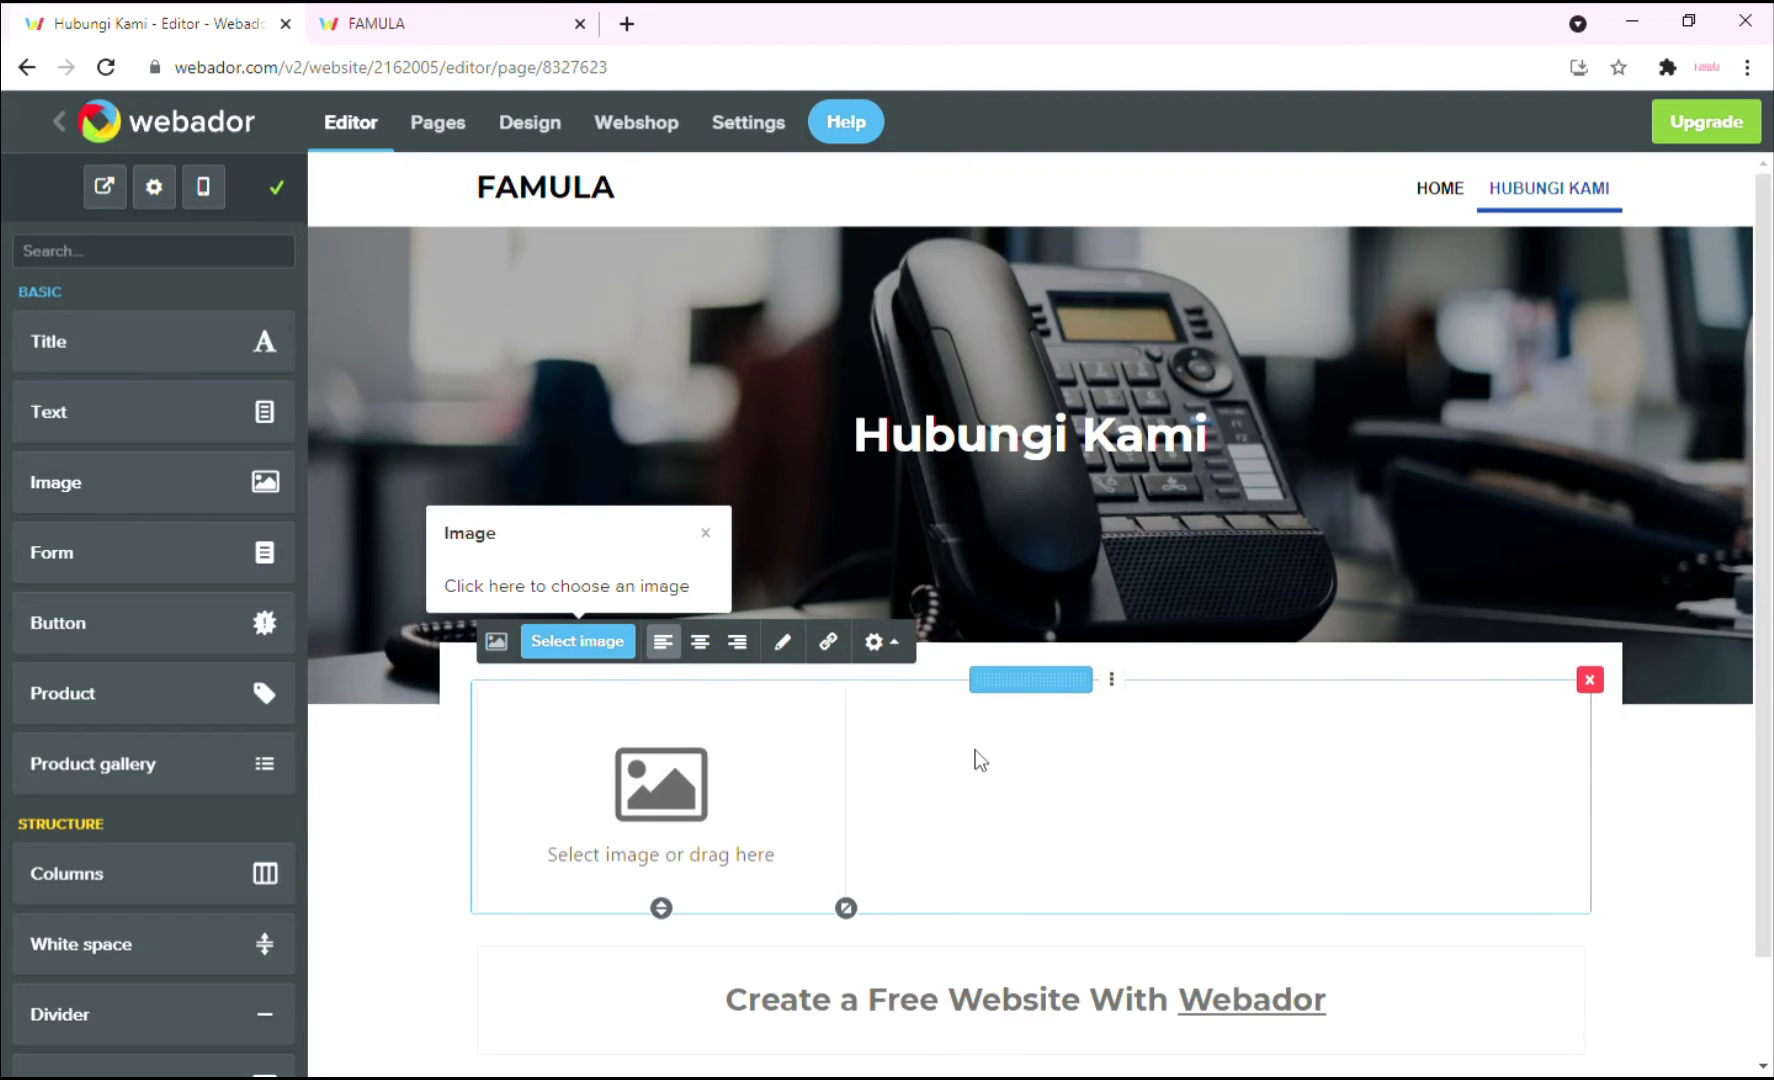
{"action": "left_click", "coordinate": [577, 641]}
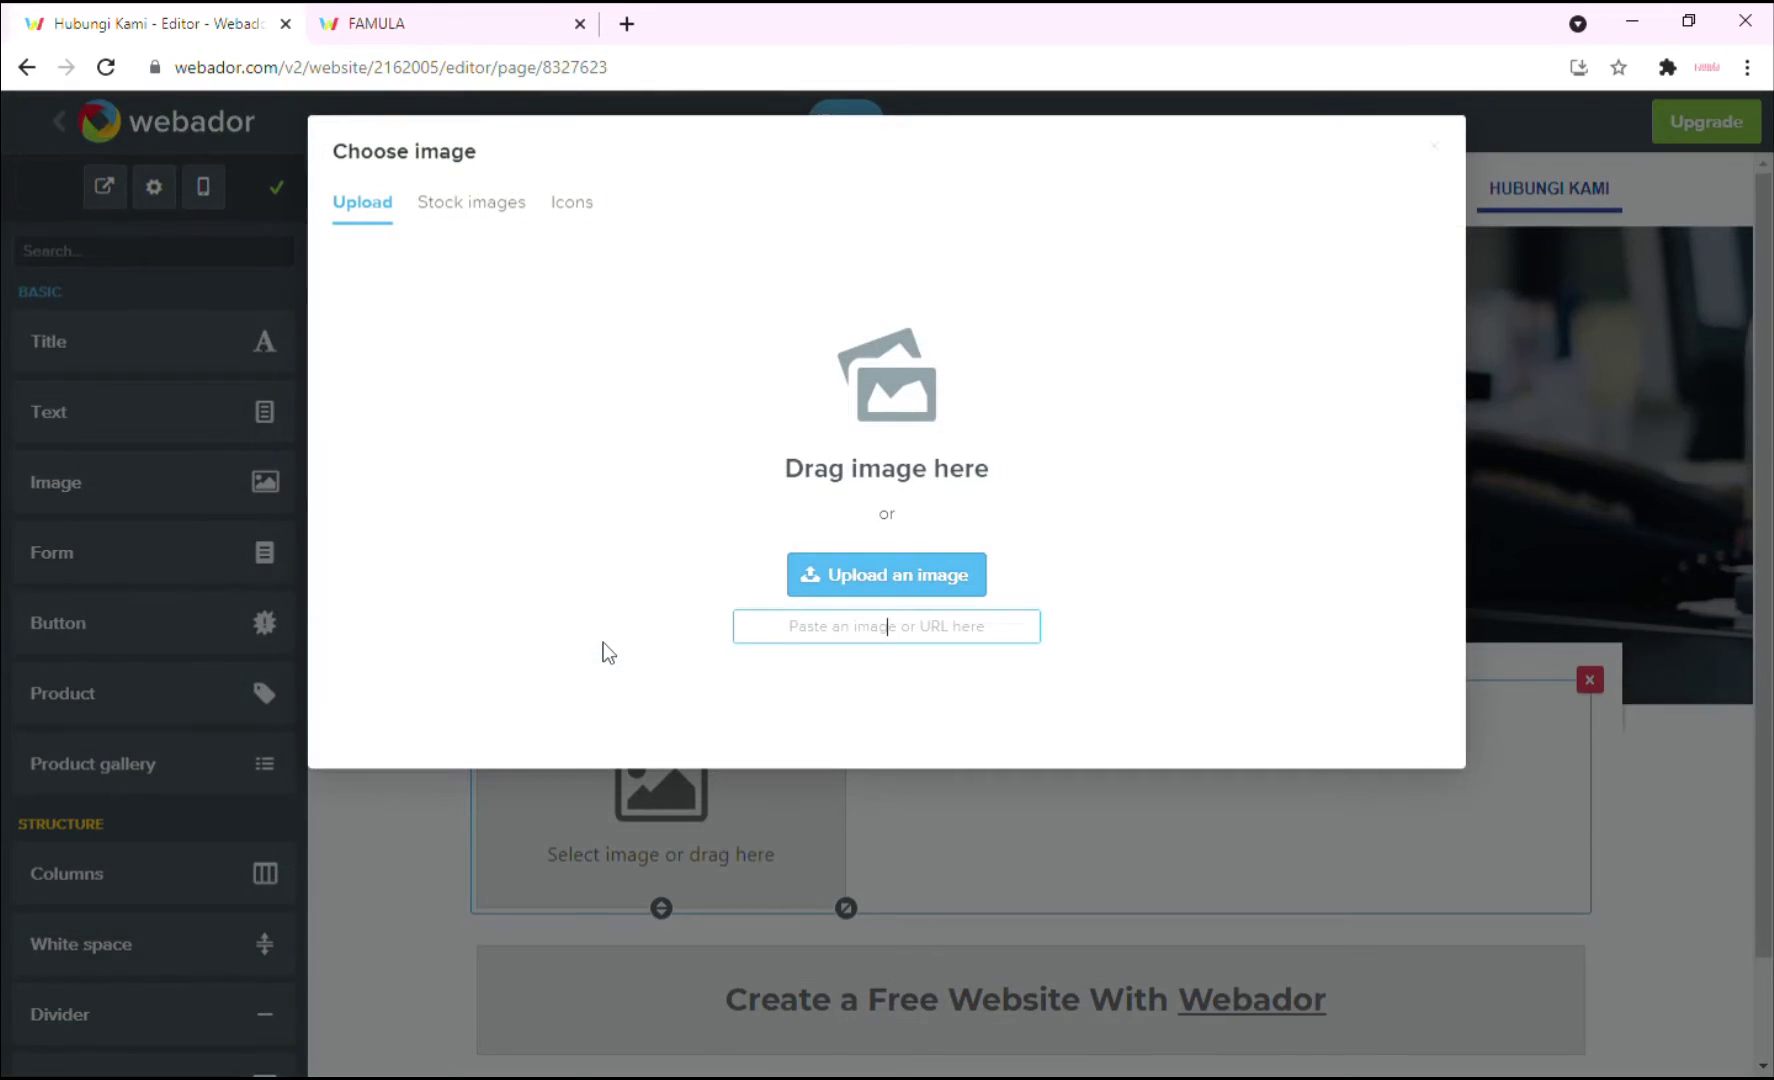
{"action": "left_click", "coordinate": [588, 210]}
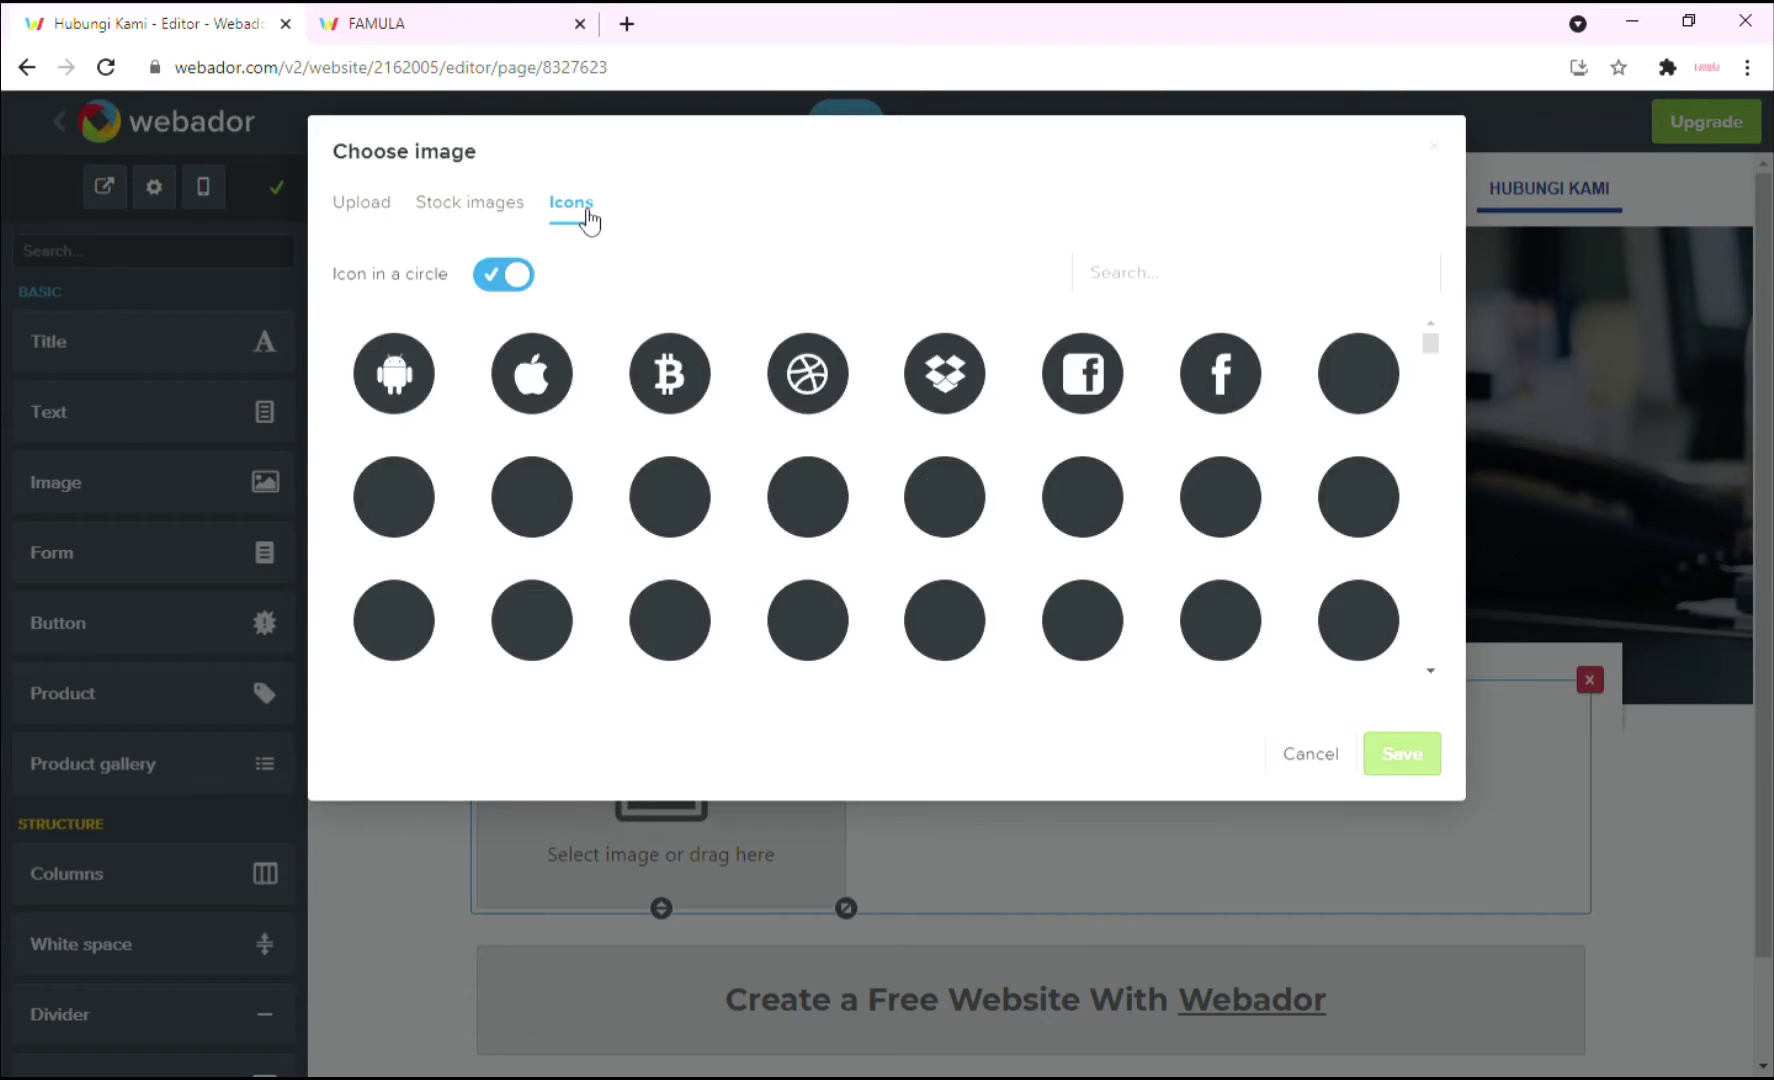
{"action": "left_click", "coordinate": [1177, 290]}
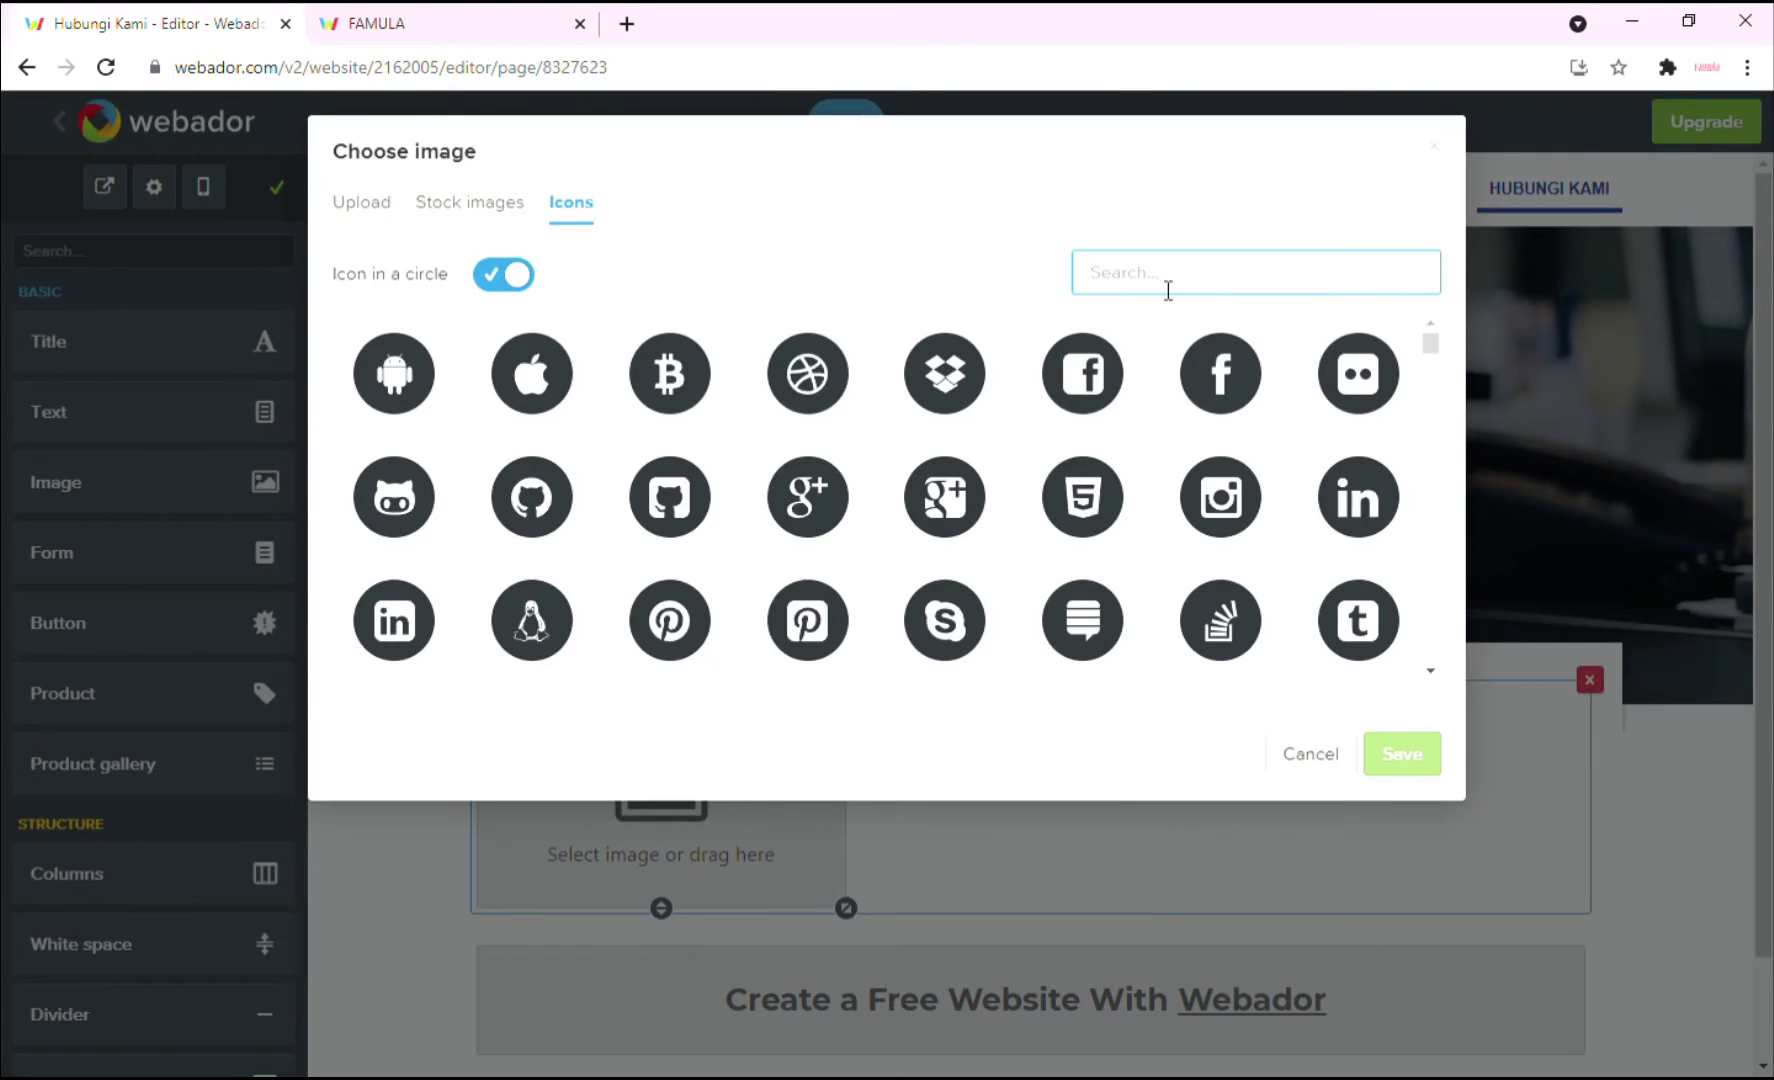
{"action": "type", "text": "phone"}
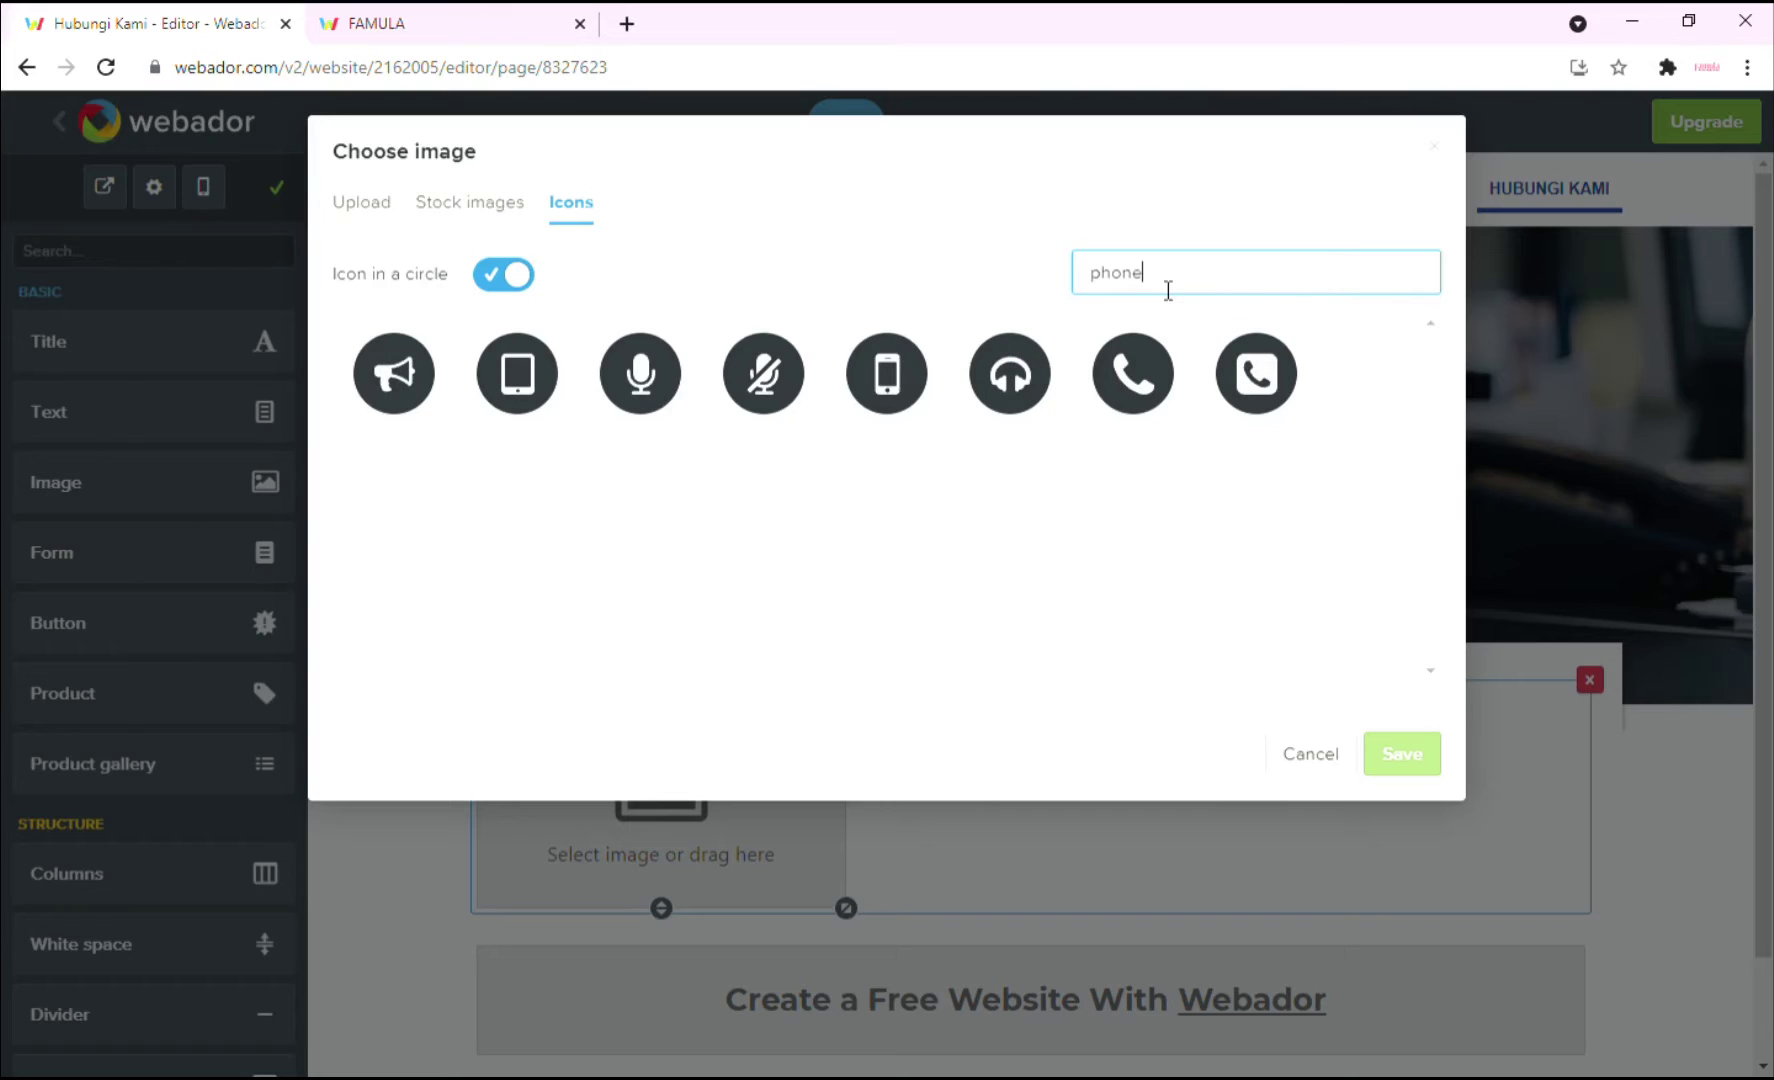
{"action": "left_click", "coordinate": [1136, 382]}
{"action": "left_click", "coordinate": [1382, 745]}
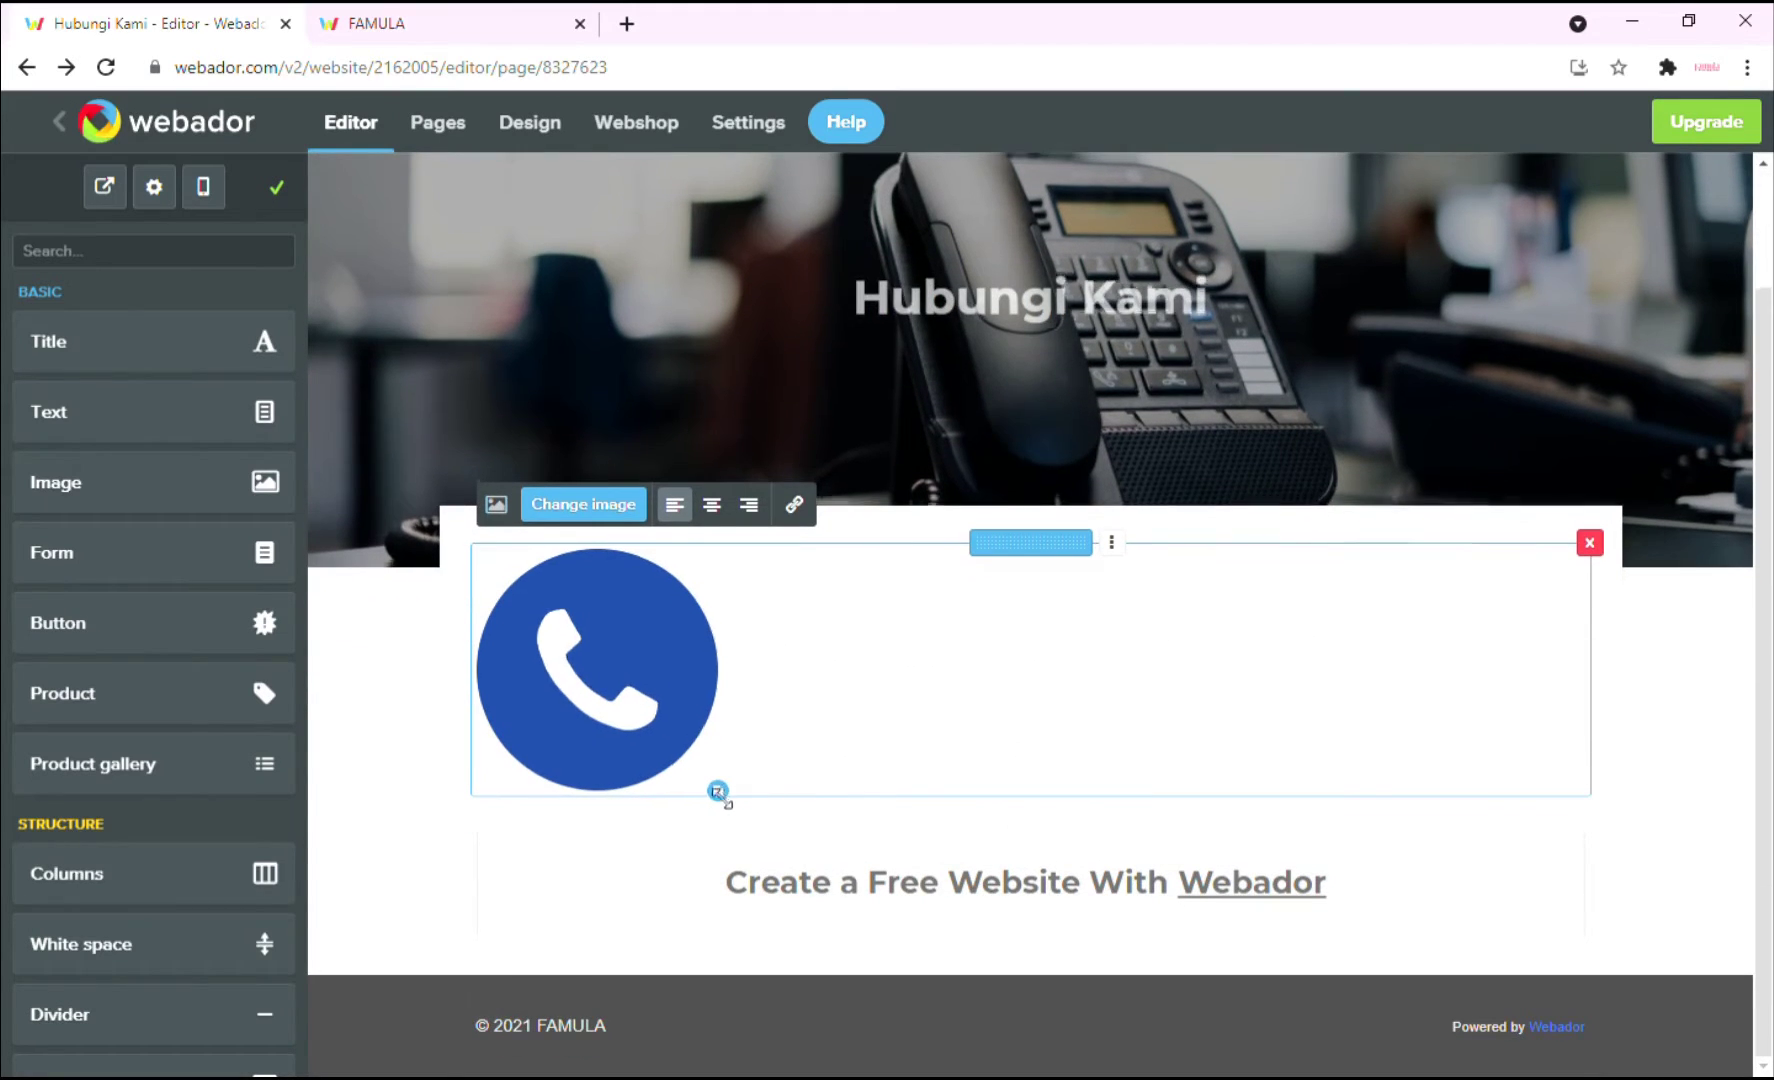
{"action": "left_click_drag", "start_coordinate": [723, 797], "coordinate": [592, 722]}
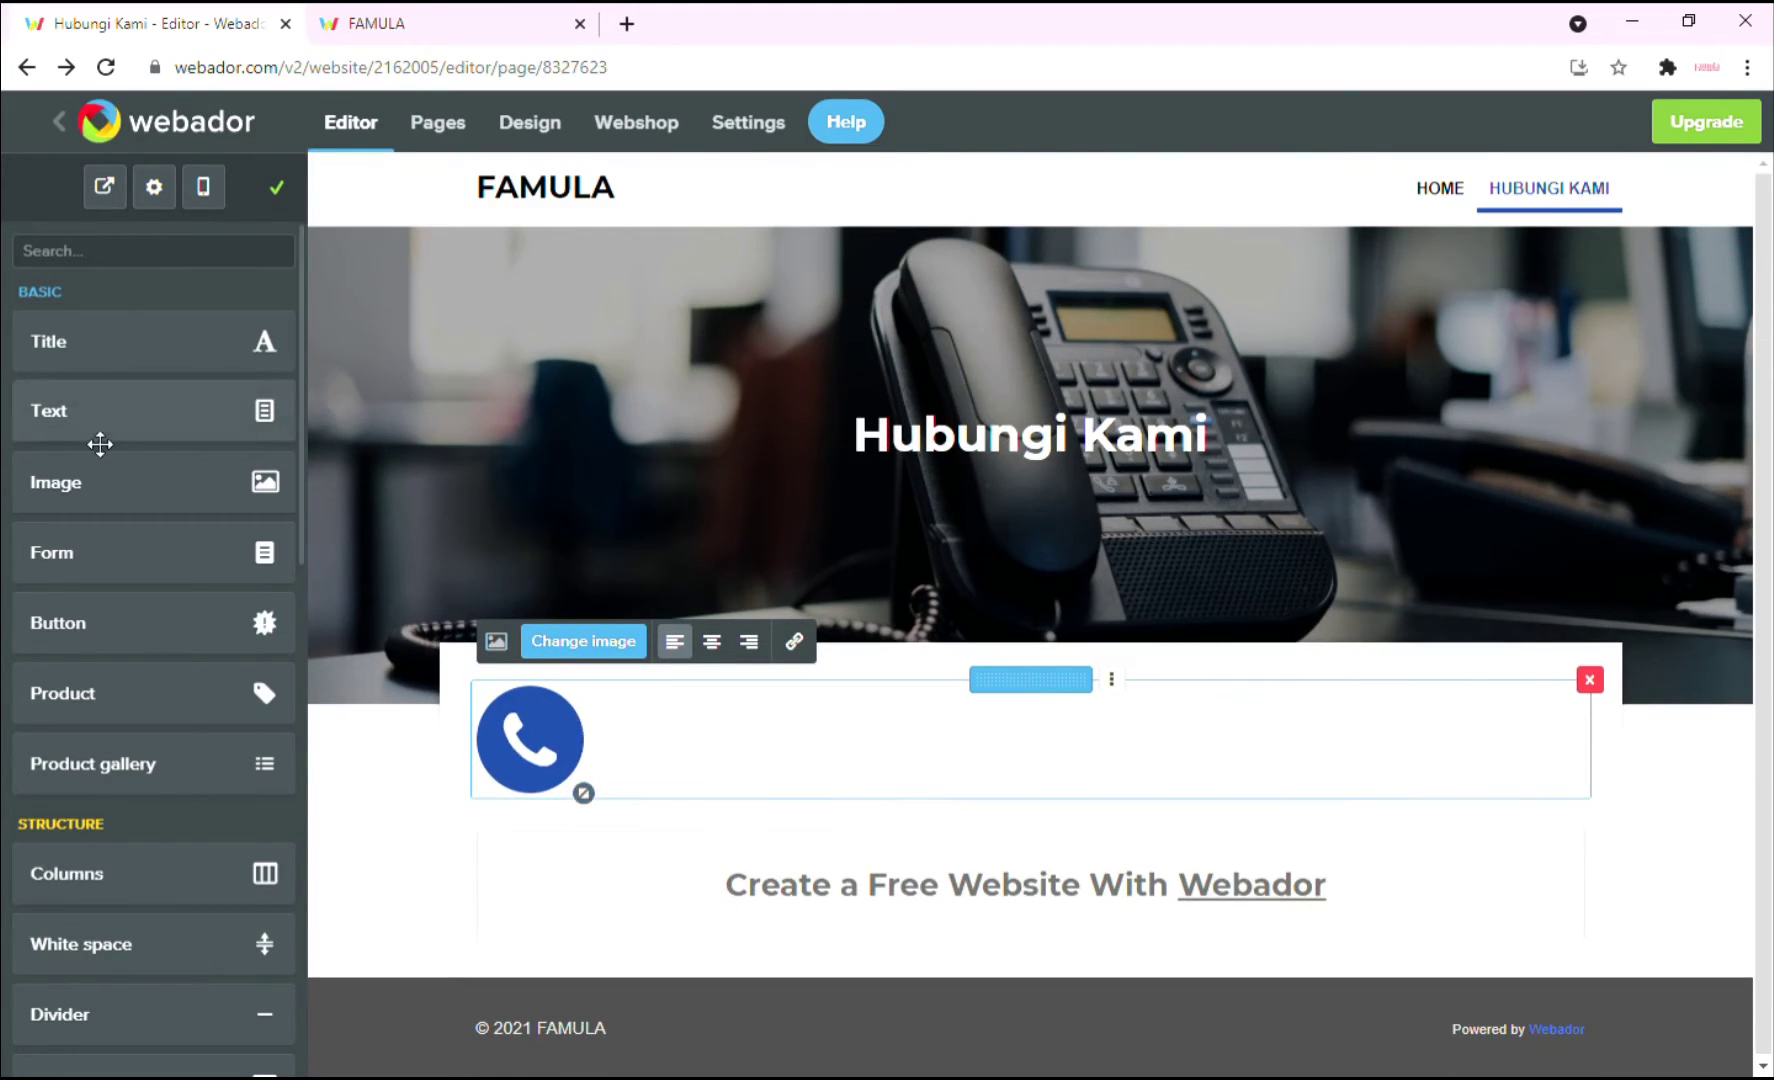
{"action": "left_click_drag", "start_coordinate": [99, 443], "coordinate": [583, 837]}
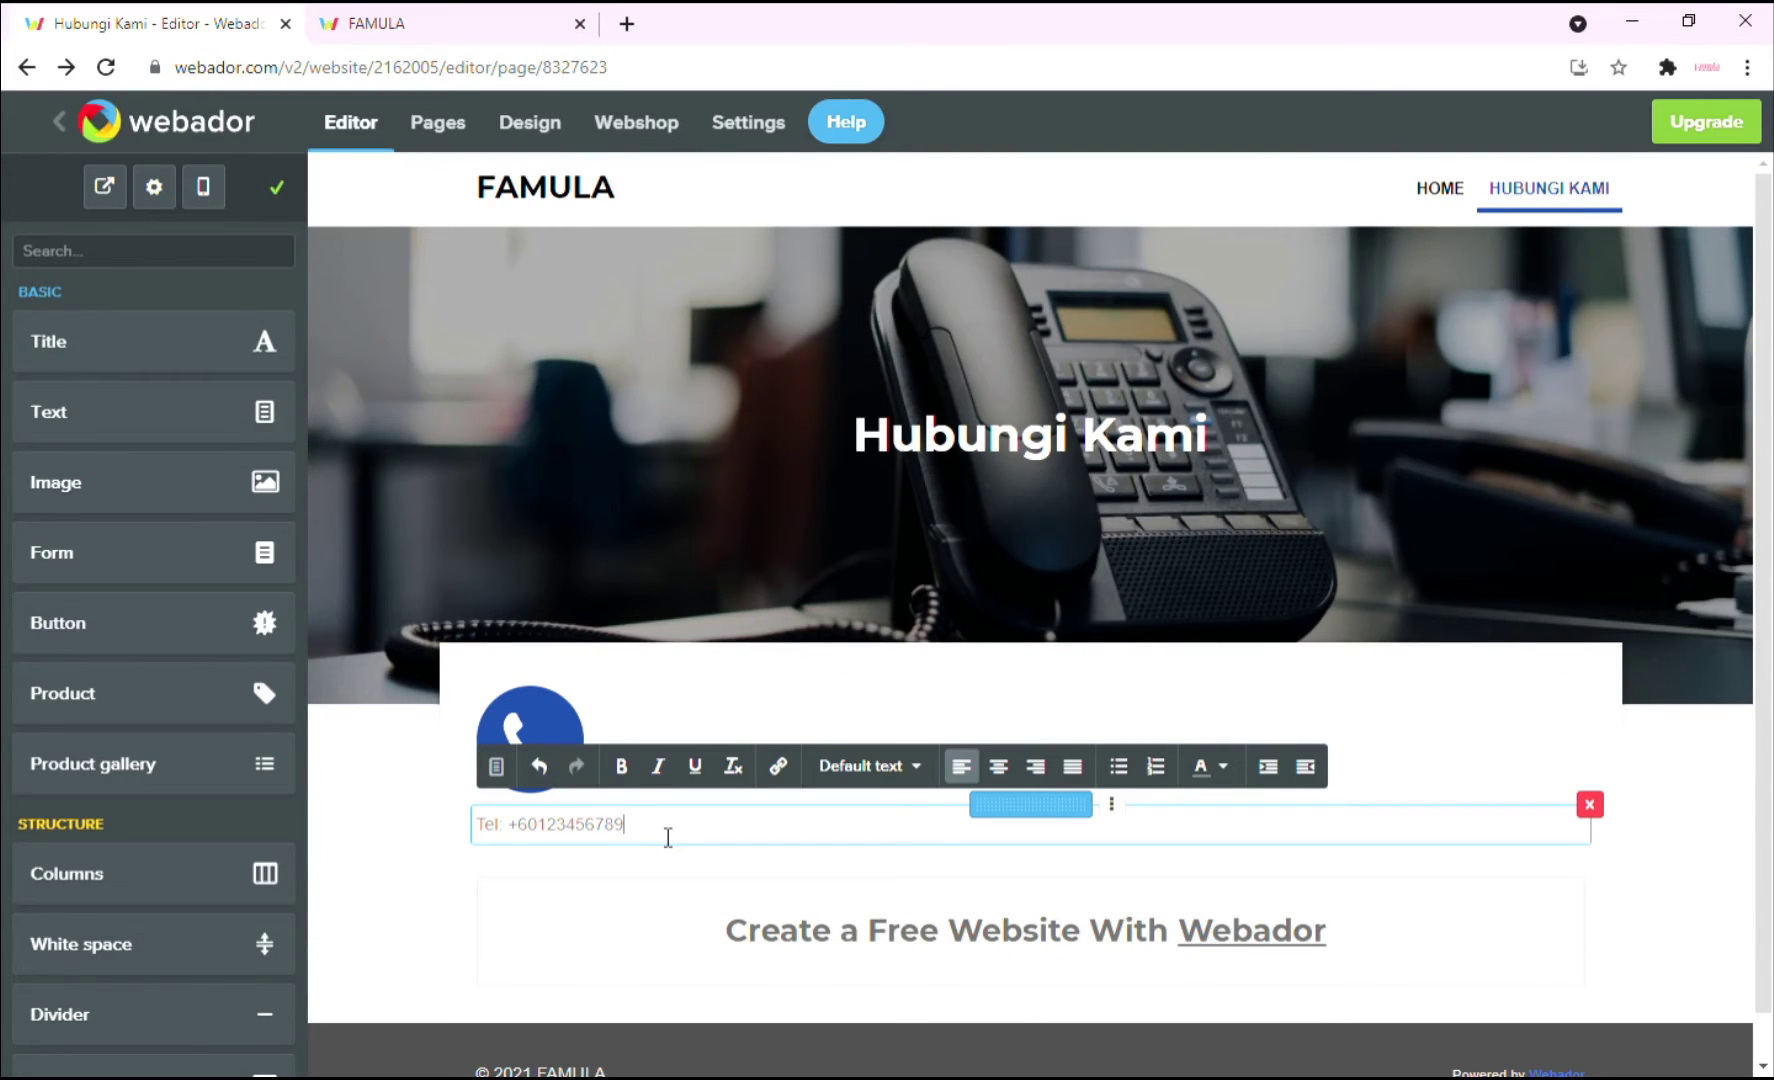
{"action": "left_click", "coordinate": [1645, 898]}
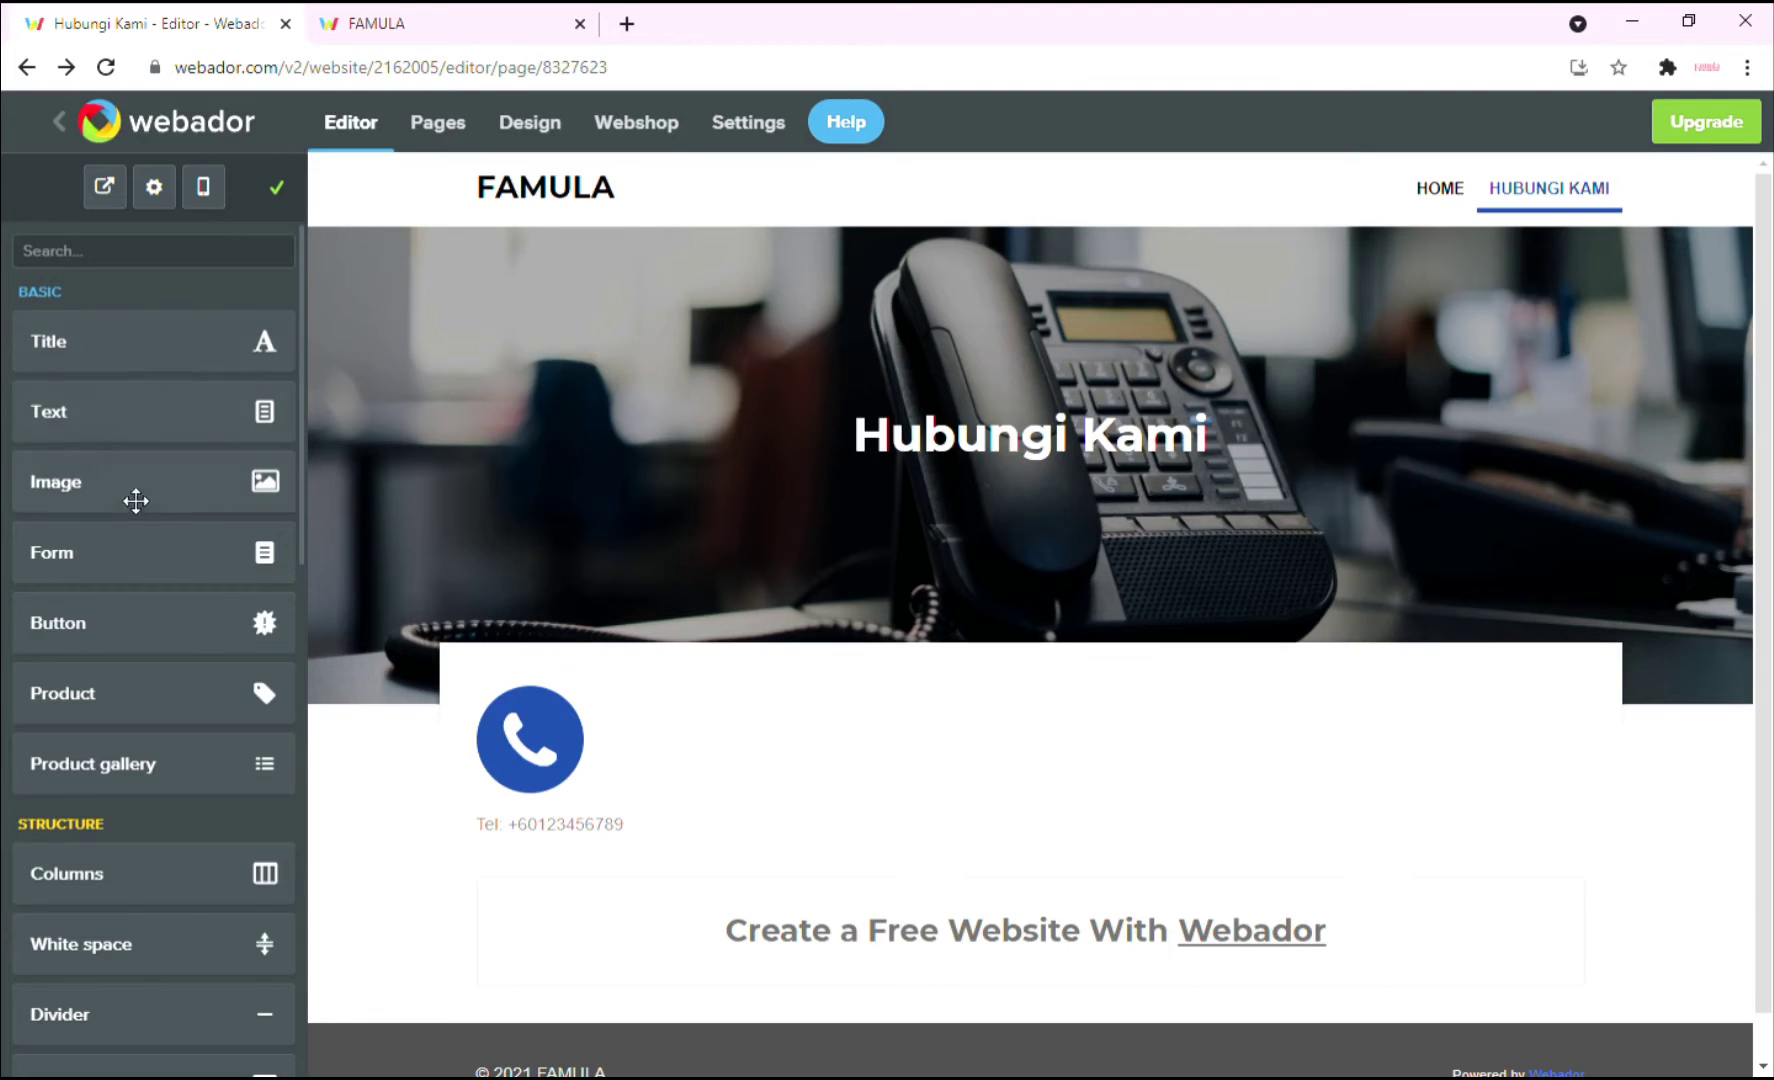
Add a mail icon from a 'mail' icon search beside the phone icon, sized to match.
{"action": "left_click_drag", "start_coordinate": [135, 501], "coordinate": [1137, 787]}
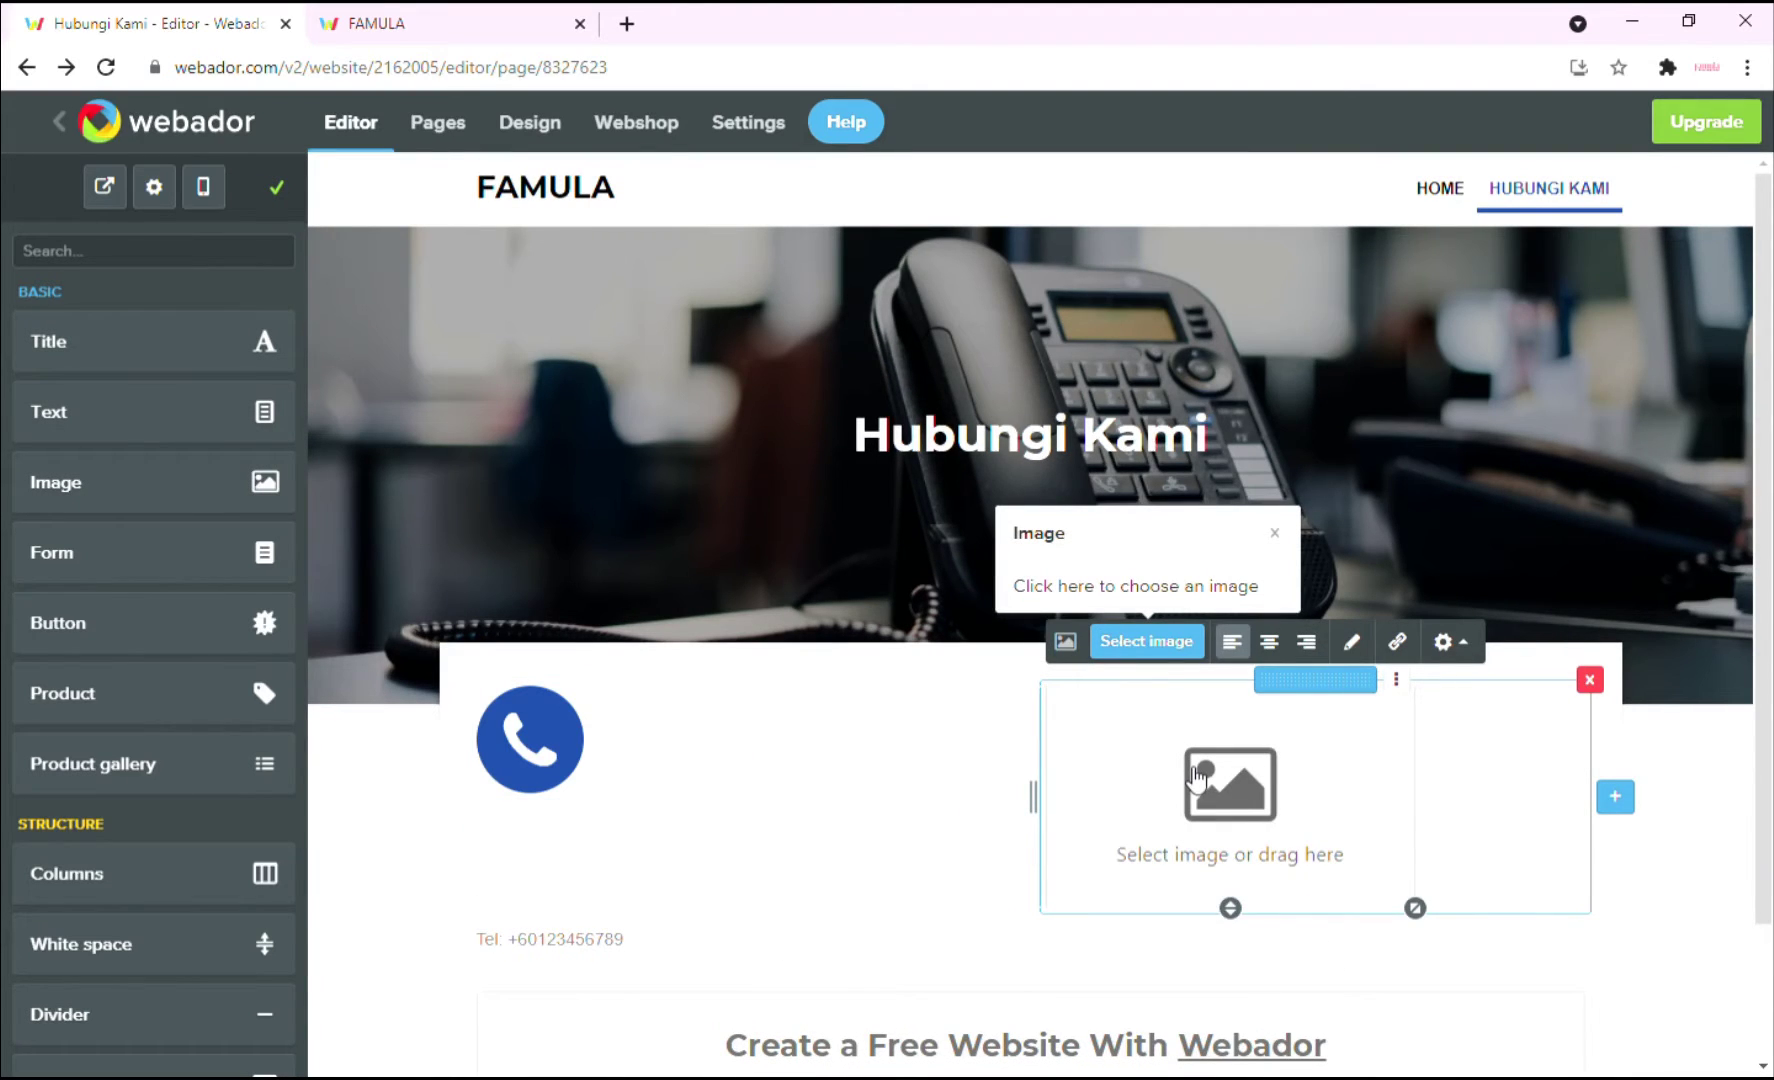
{"action": "left_click", "coordinate": [1175, 645]}
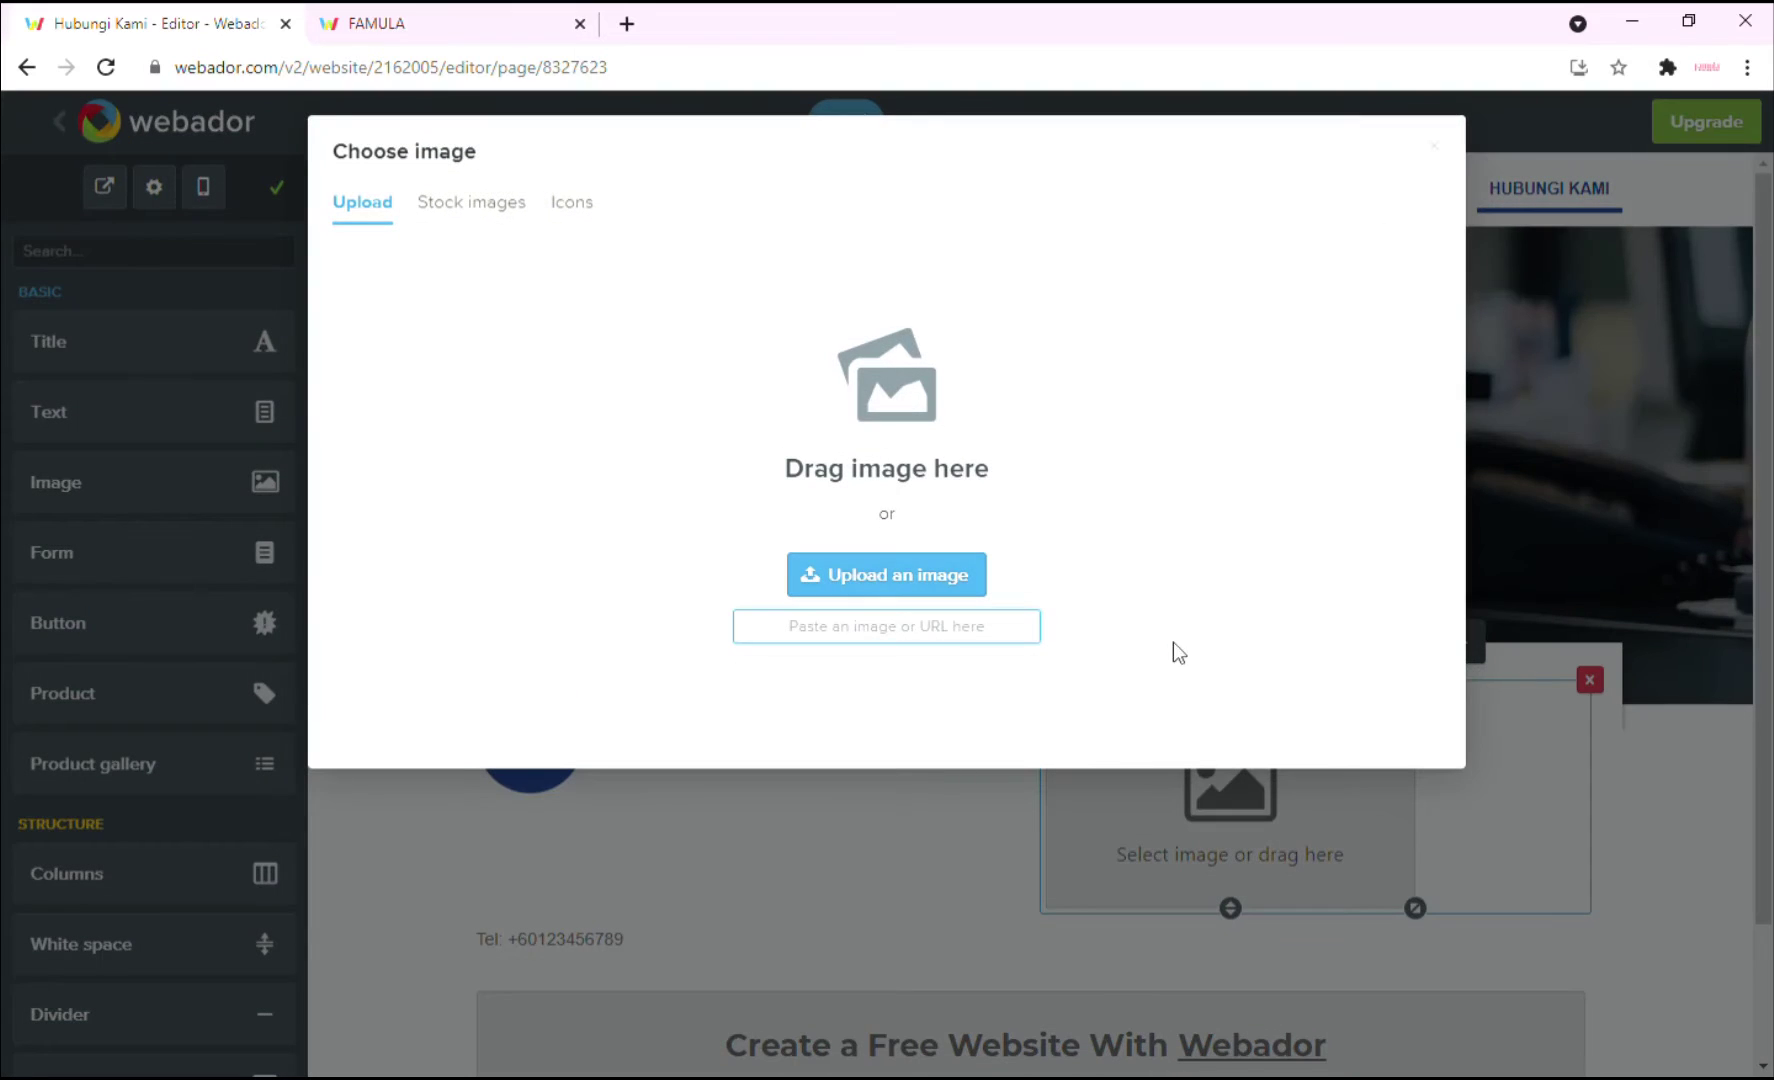
{"action": "left_click", "coordinate": [576, 208]}
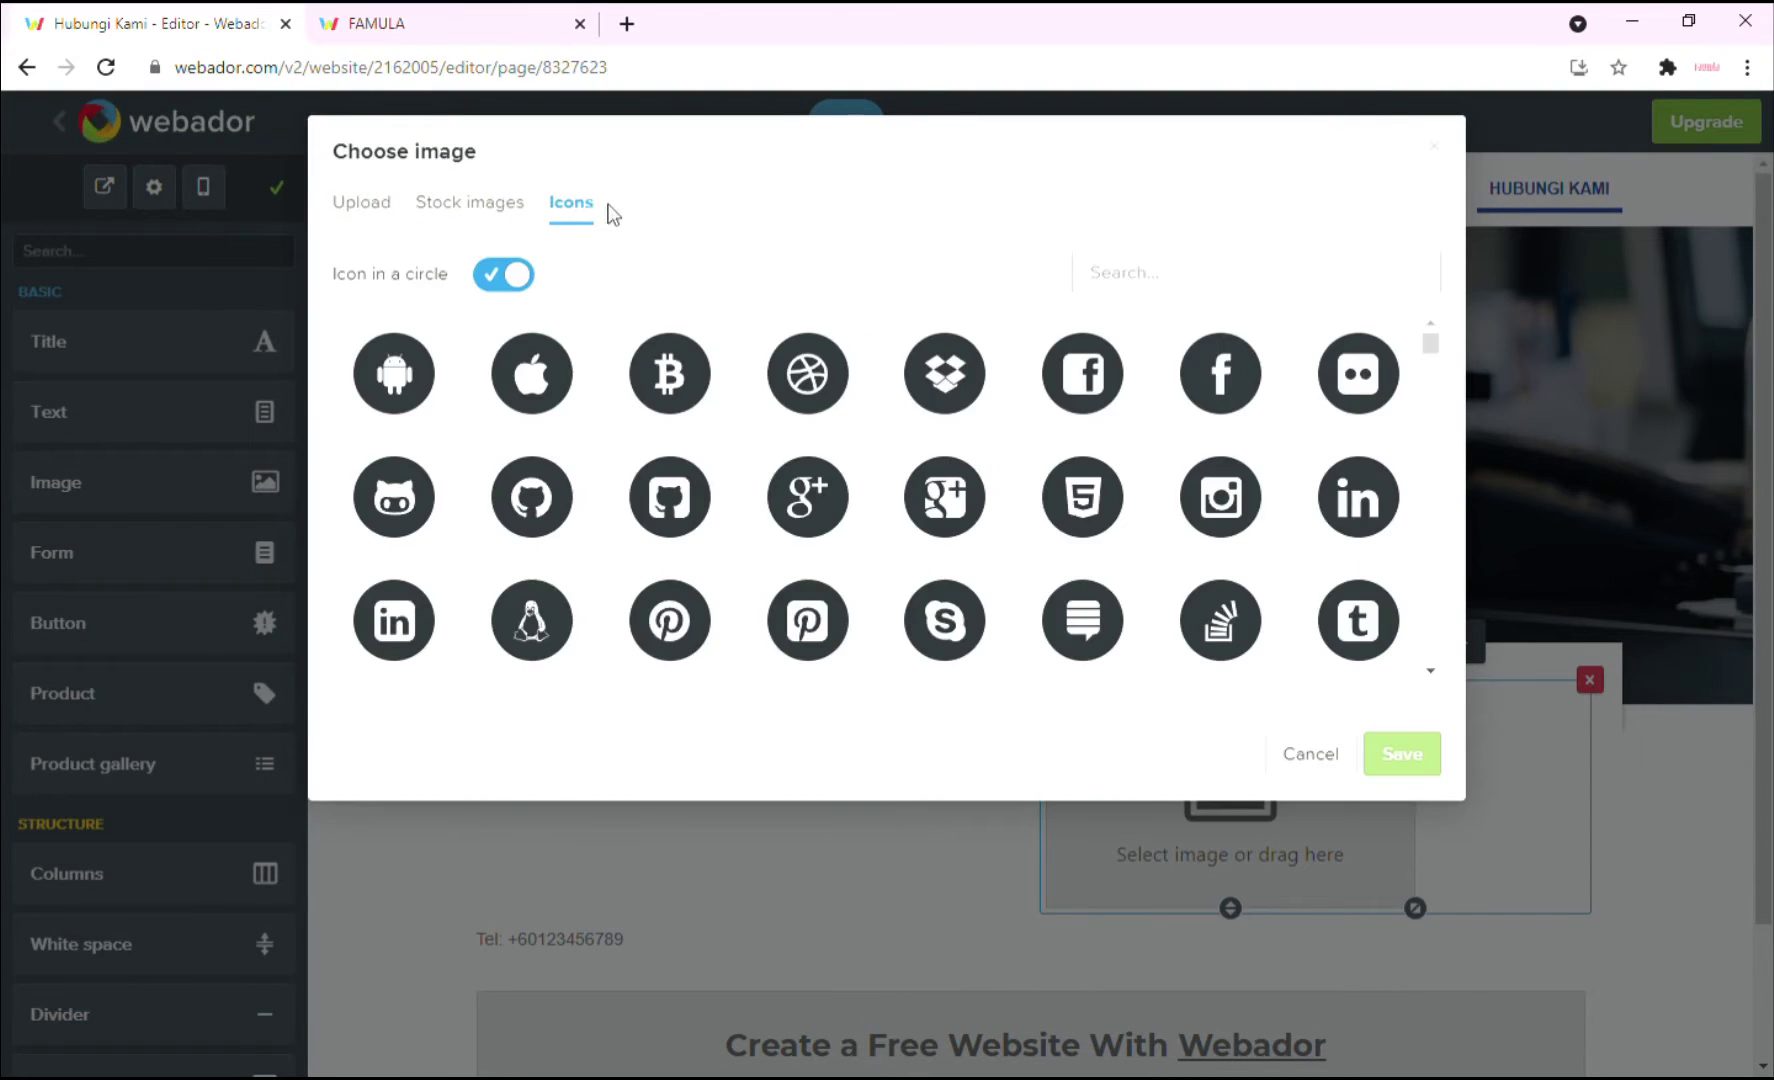
{"action": "left_click", "coordinate": [1213, 285]}
{"action": "type", "text": "mai"}
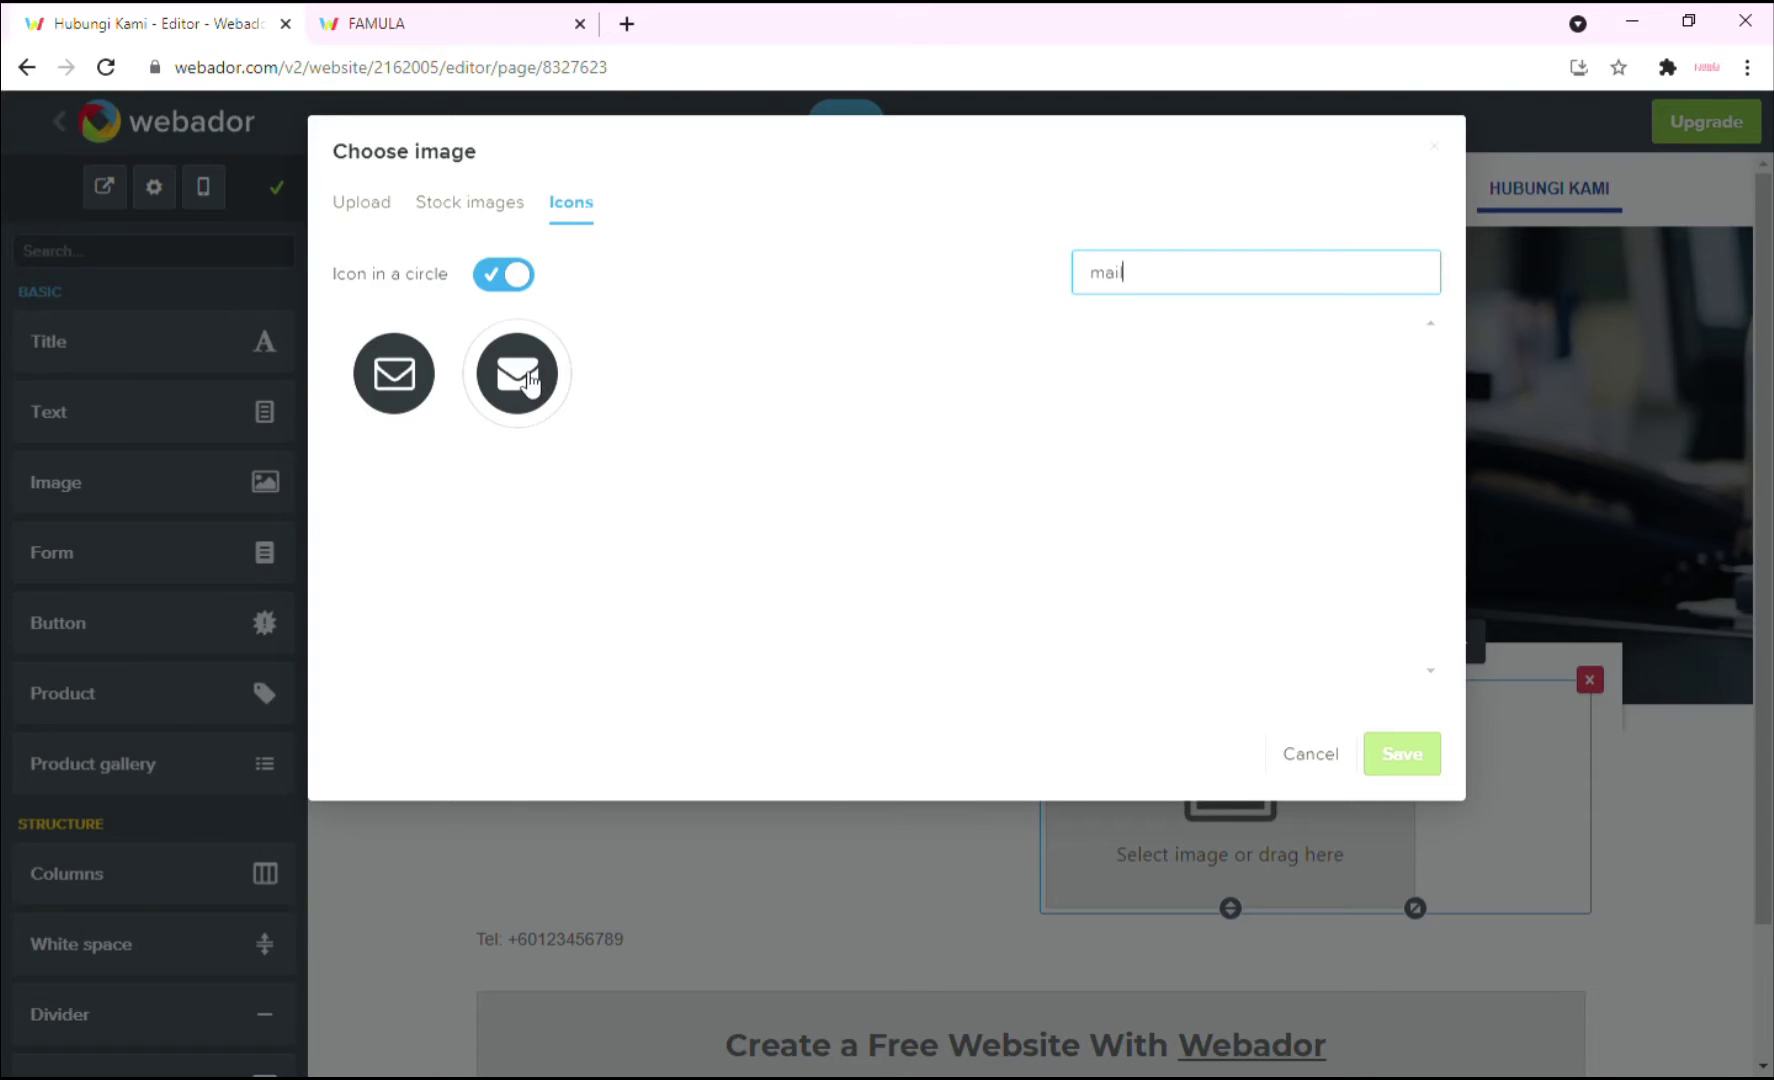
{"action": "left_click", "coordinate": [530, 405]}
{"action": "left_click", "coordinate": [1402, 753]}
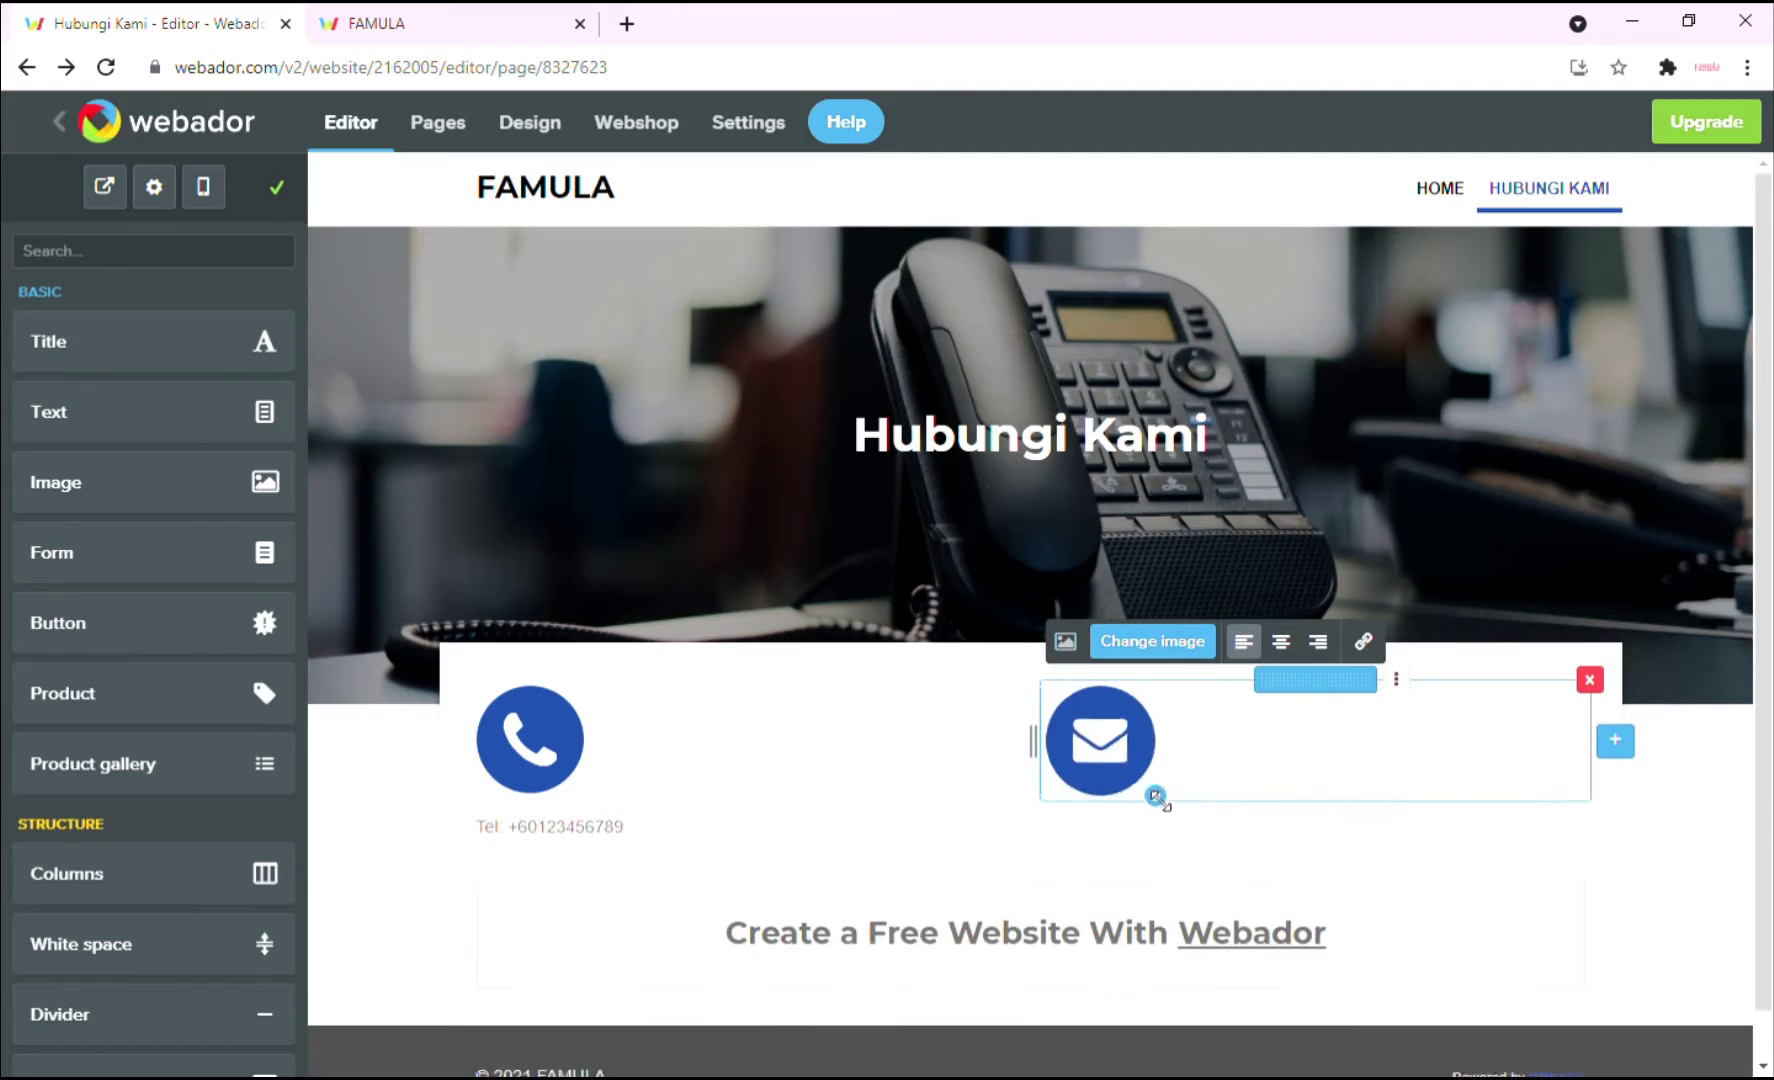
{"action": "left_click_drag", "start_coordinate": [1157, 797], "coordinate": [1149, 789]}
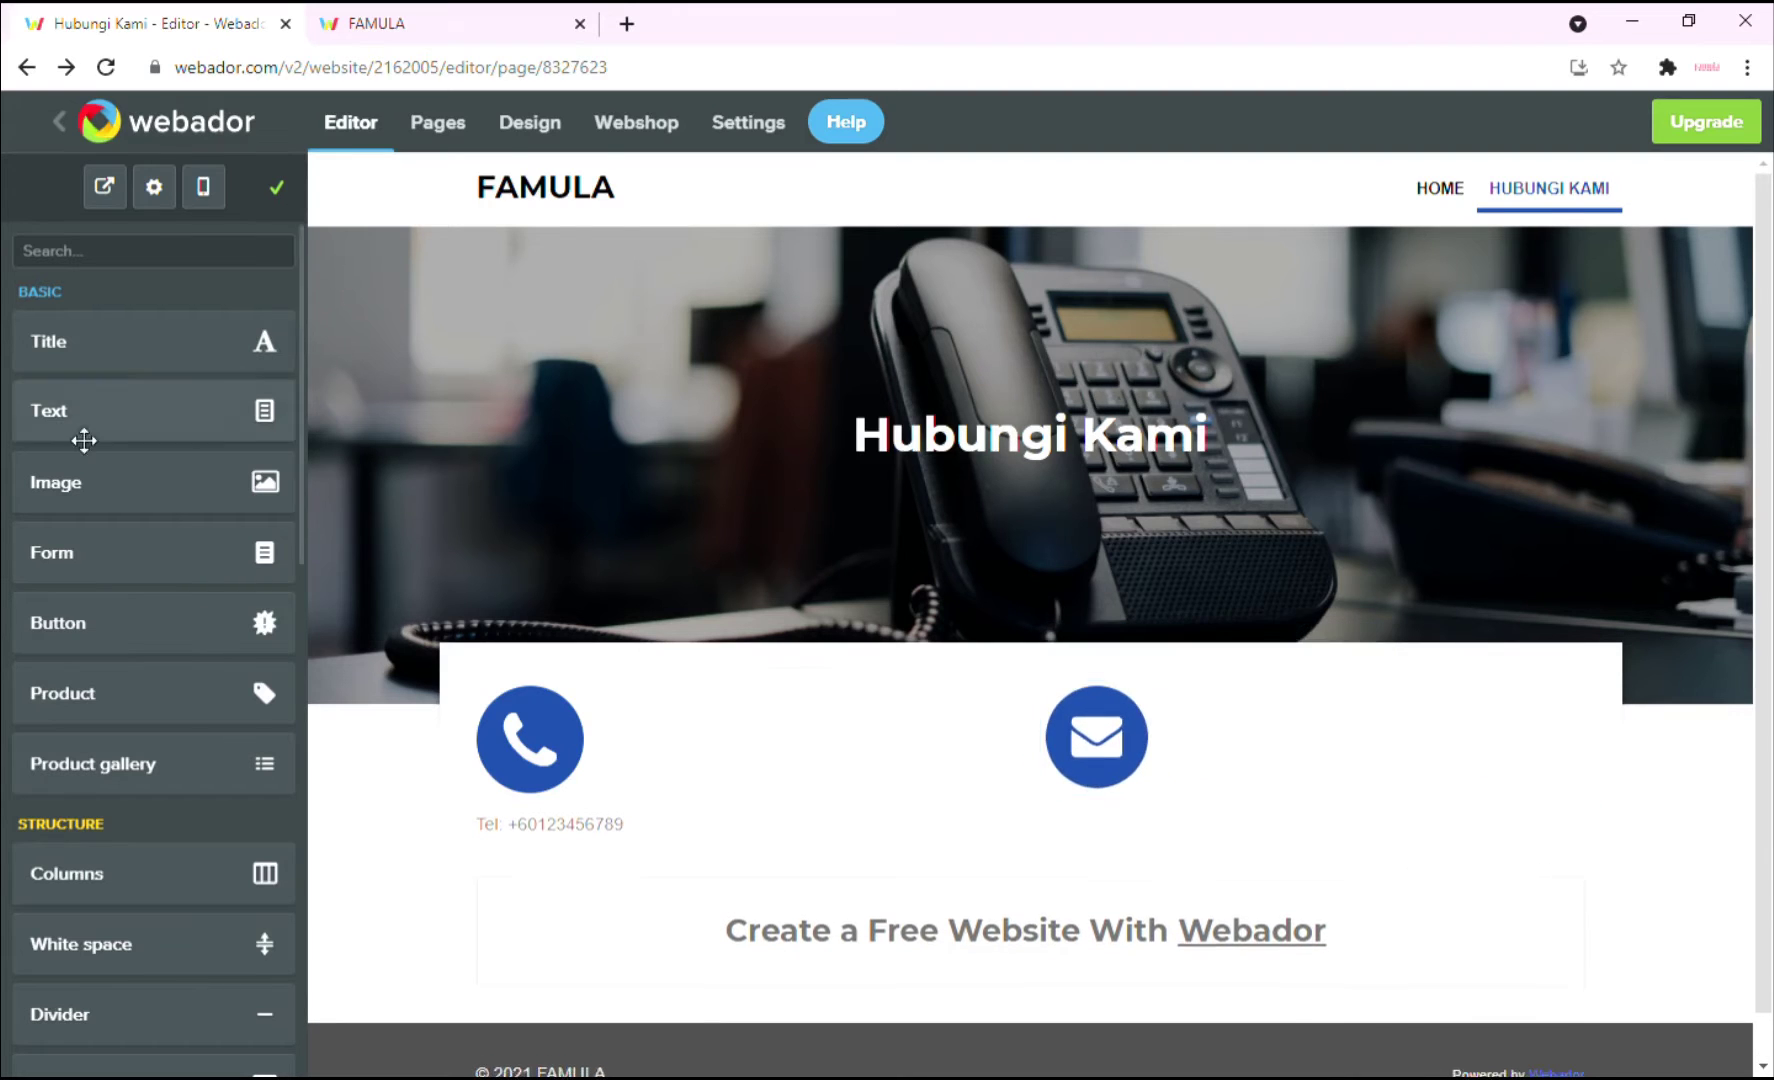
Add the contact e-mail address text under the mail icon and align the telephone text under the phone icon.
{"action": "left_click_drag", "start_coordinate": [84, 440], "coordinate": [1179, 754]}
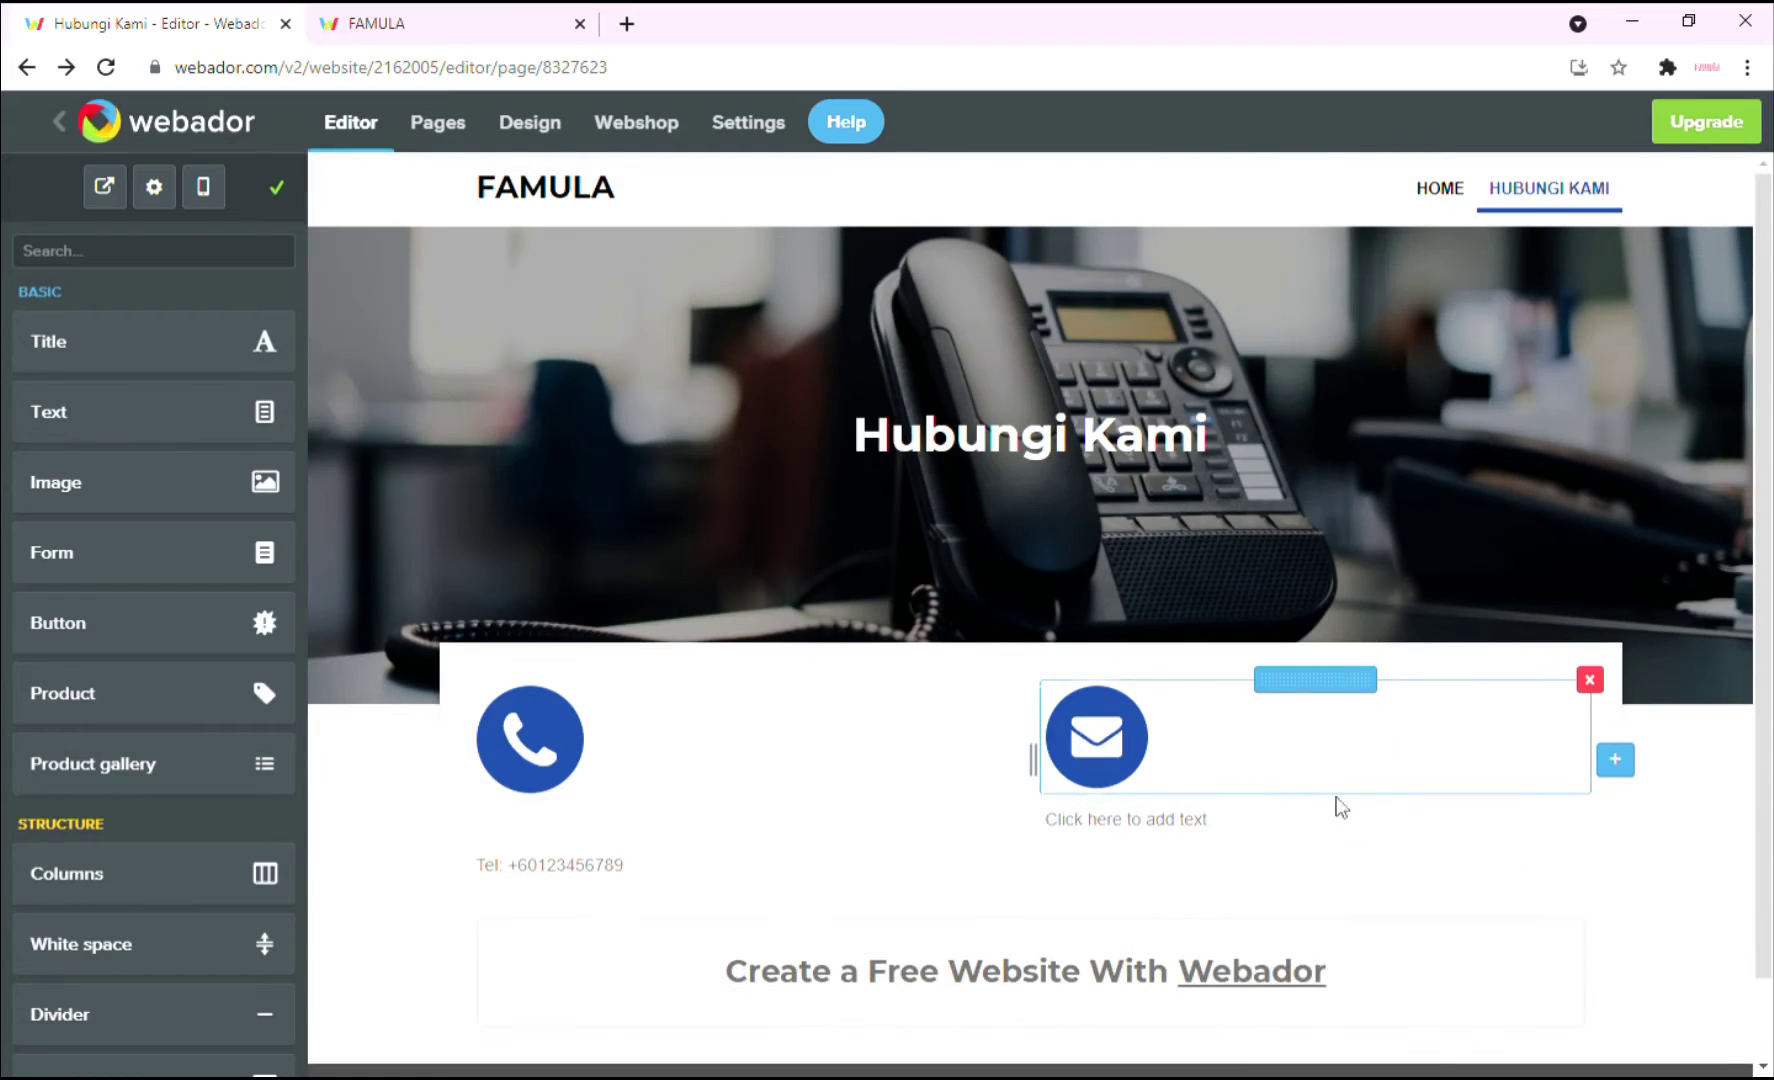
{"action": "left_click", "coordinate": [1199, 815]}
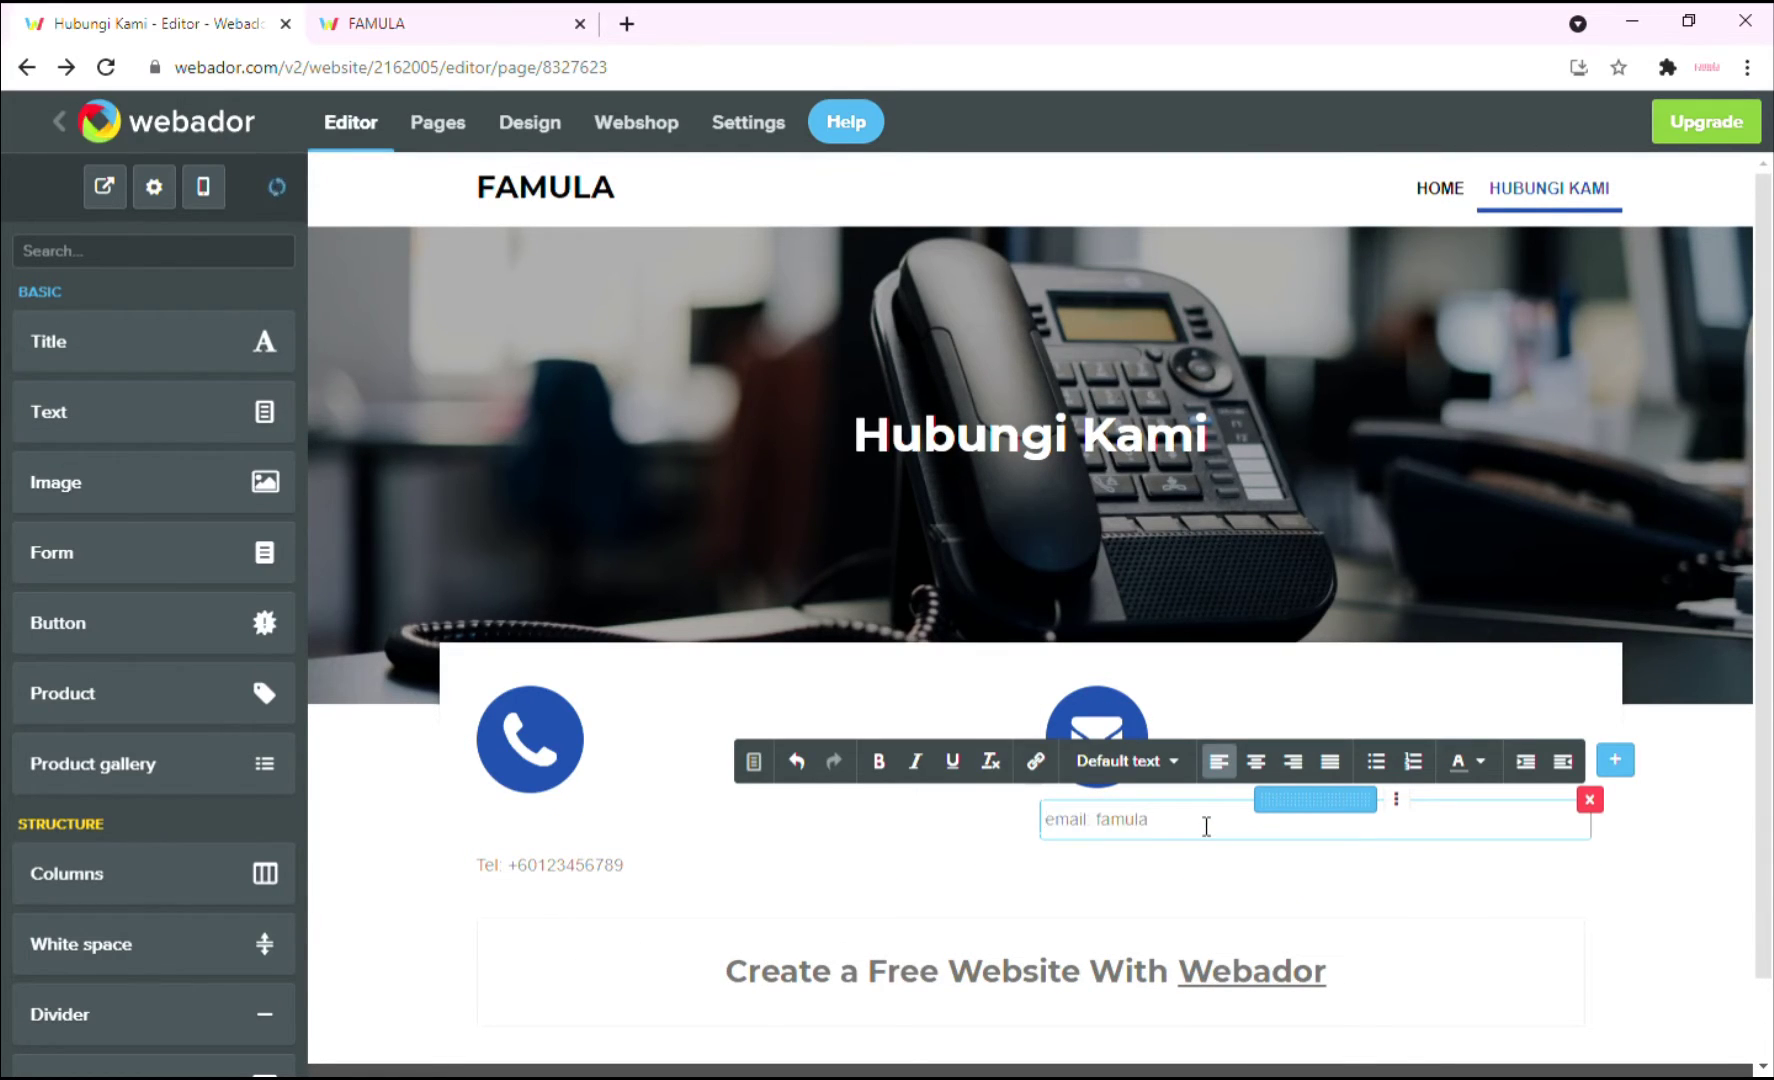
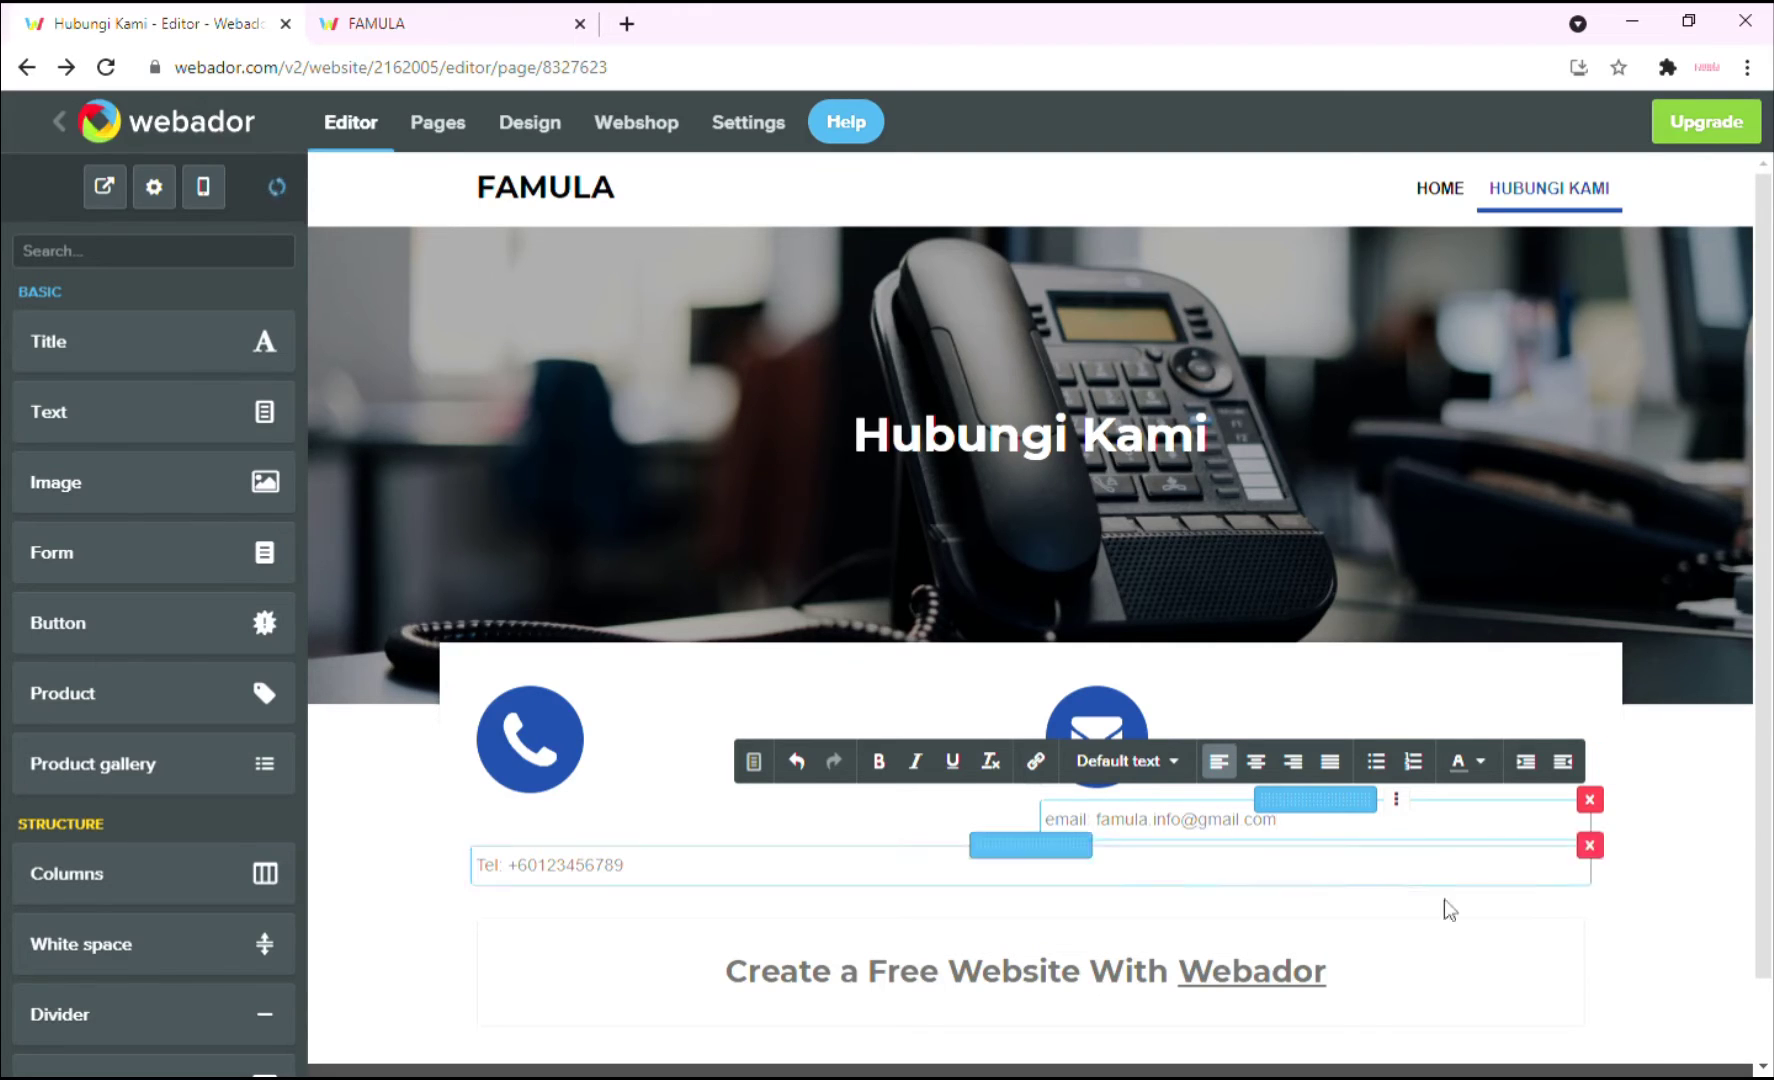
{"action": "left_click", "coordinate": [1683, 830]}
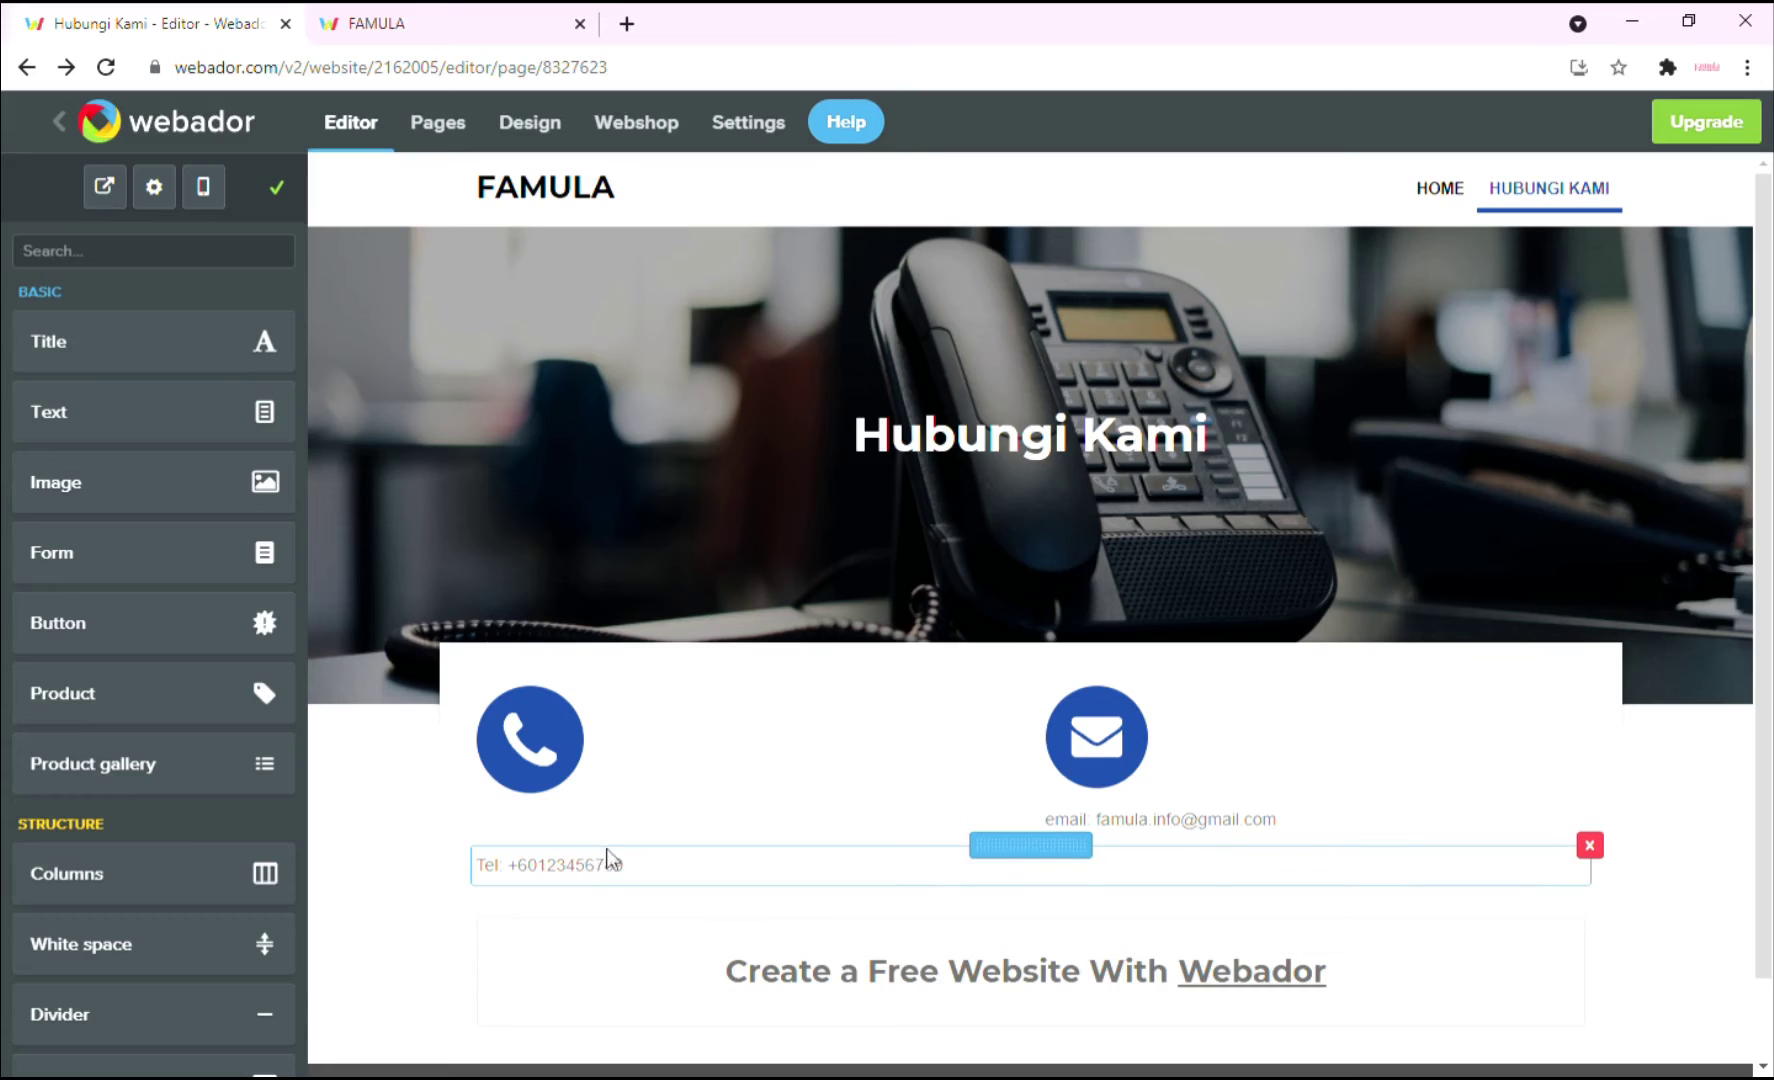
{"action": "left_click_drag", "start_coordinate": [1035, 846], "coordinate": [610, 808]}
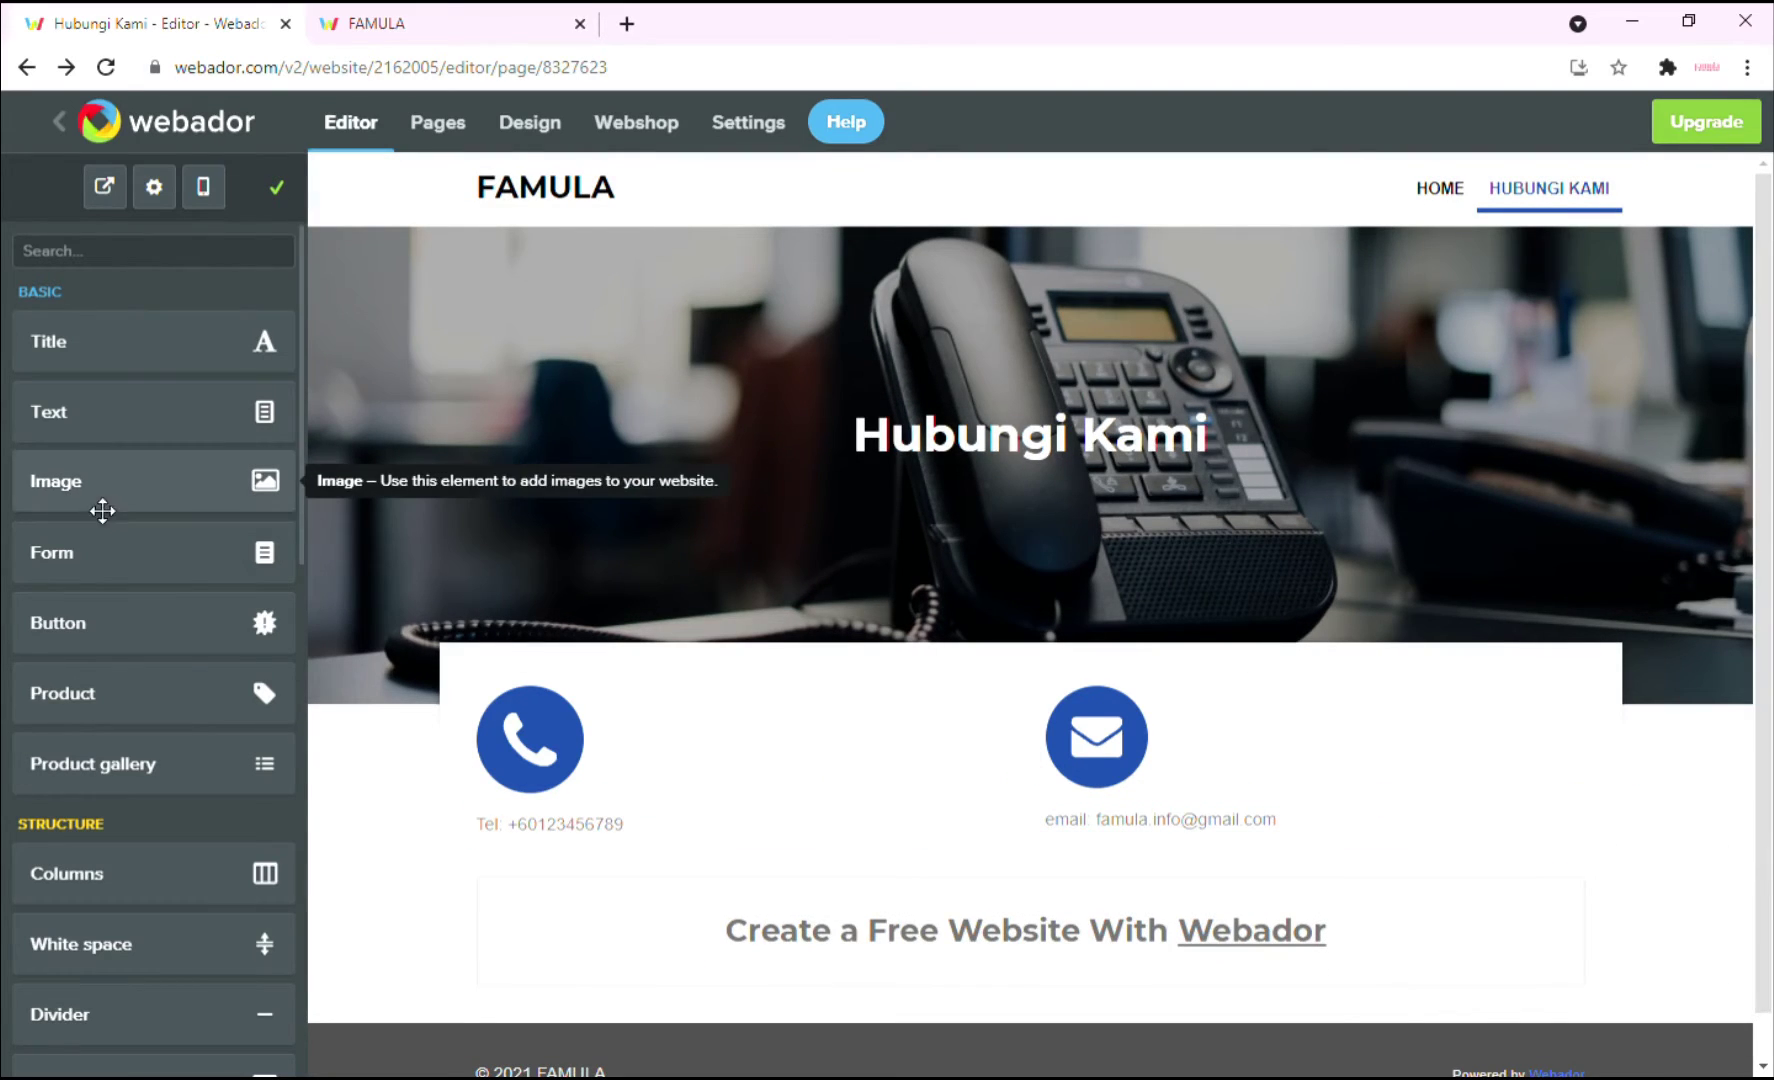
Add a location-pin icon as a third contact column, shrunk to match the others.
{"action": "left_click_drag", "start_coordinate": [96, 500], "coordinate": [1566, 717]}
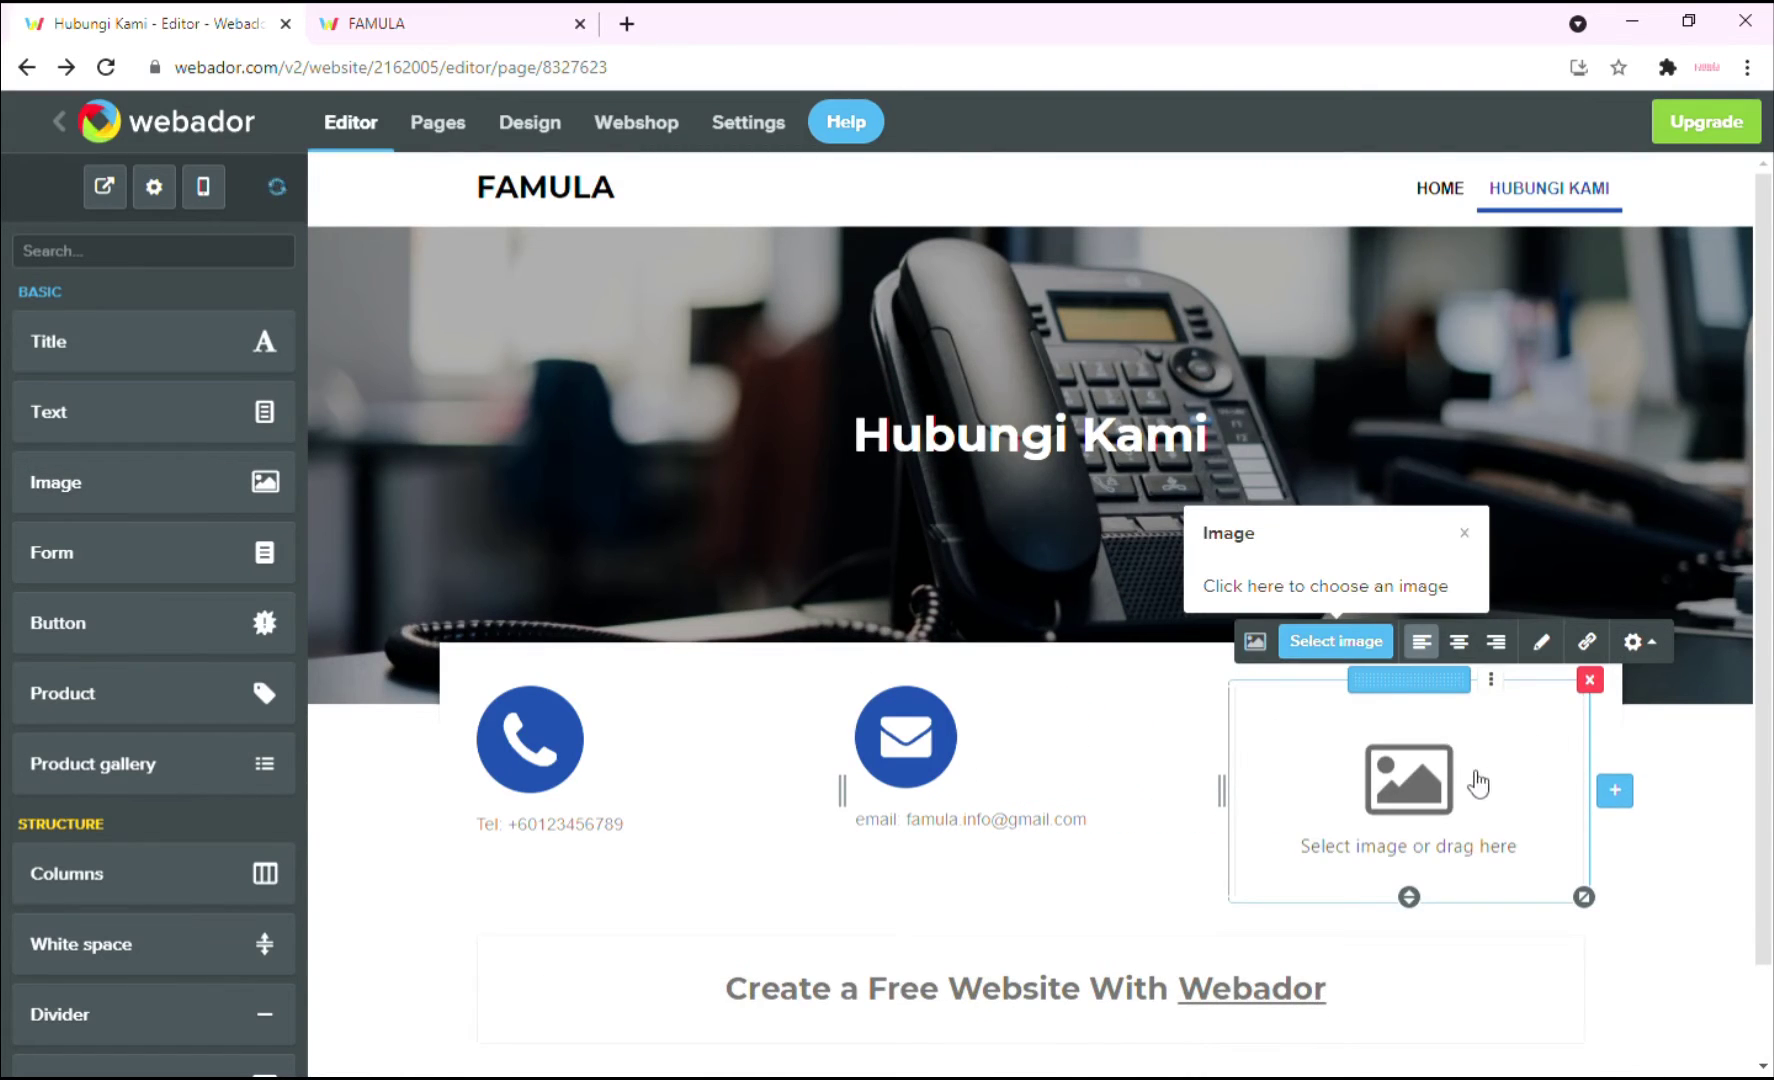
{"action": "left_click", "coordinate": [1330, 638]}
{"action": "type", "text": "location"}
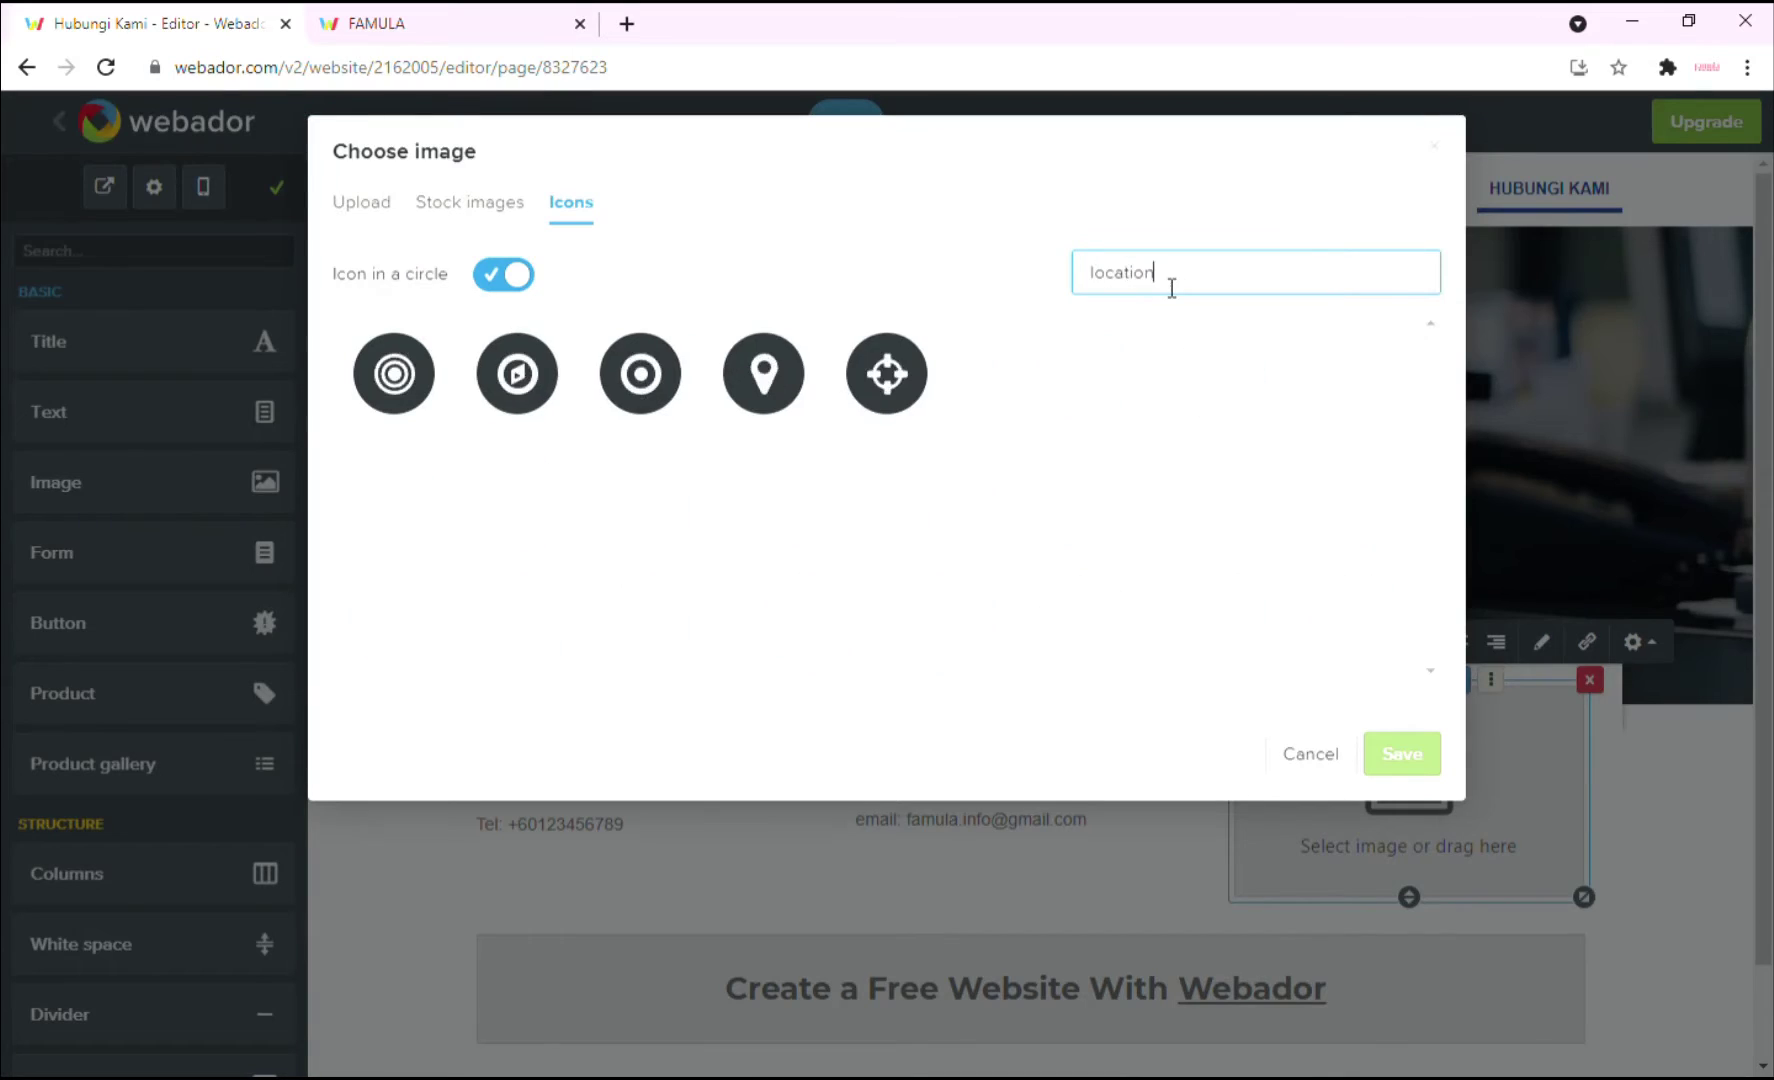
{"action": "left_click", "coordinate": [768, 388]}
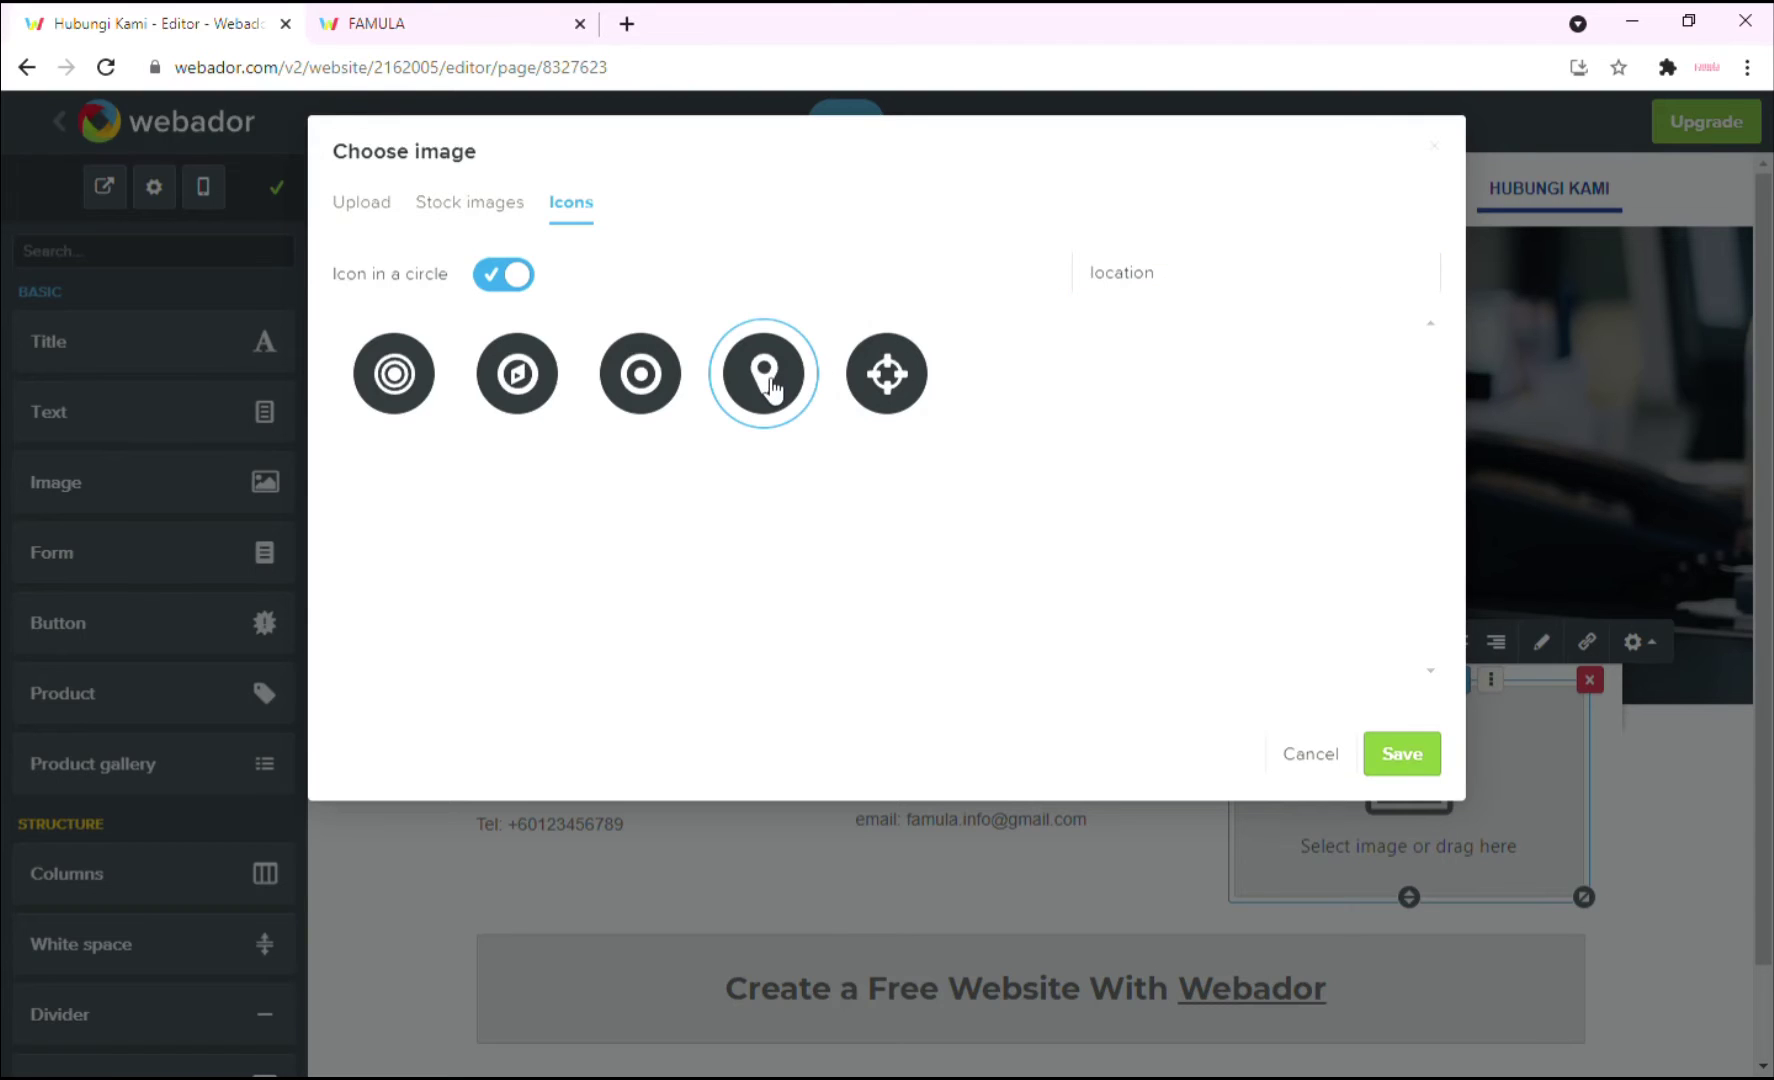
{"action": "left_click", "coordinate": [1401, 755]}
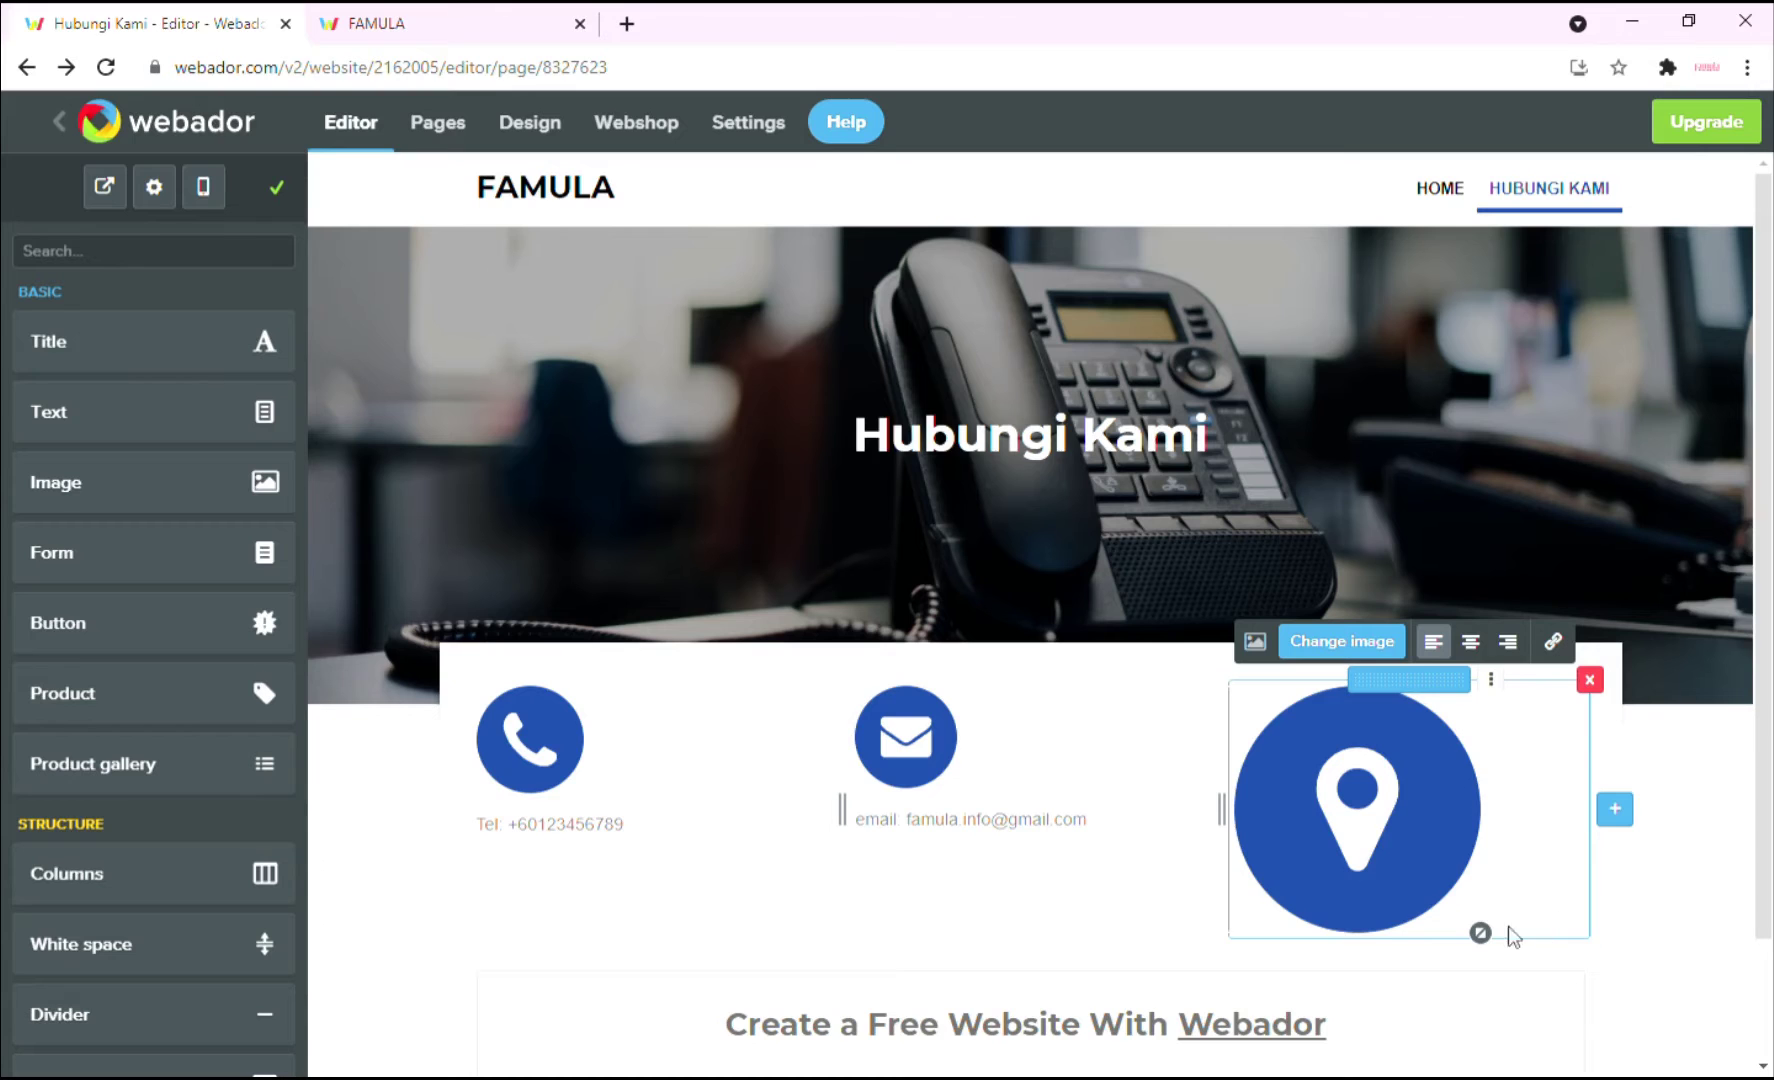
{"action": "left_click_drag", "start_coordinate": [1483, 934], "coordinate": [1348, 790]}
Add a text block beneath the pin icon with the business address.
{"action": "left_click_drag", "start_coordinate": [150, 412], "coordinate": [1378, 828]}
{"action": "type", "text": "Address: Famula"}
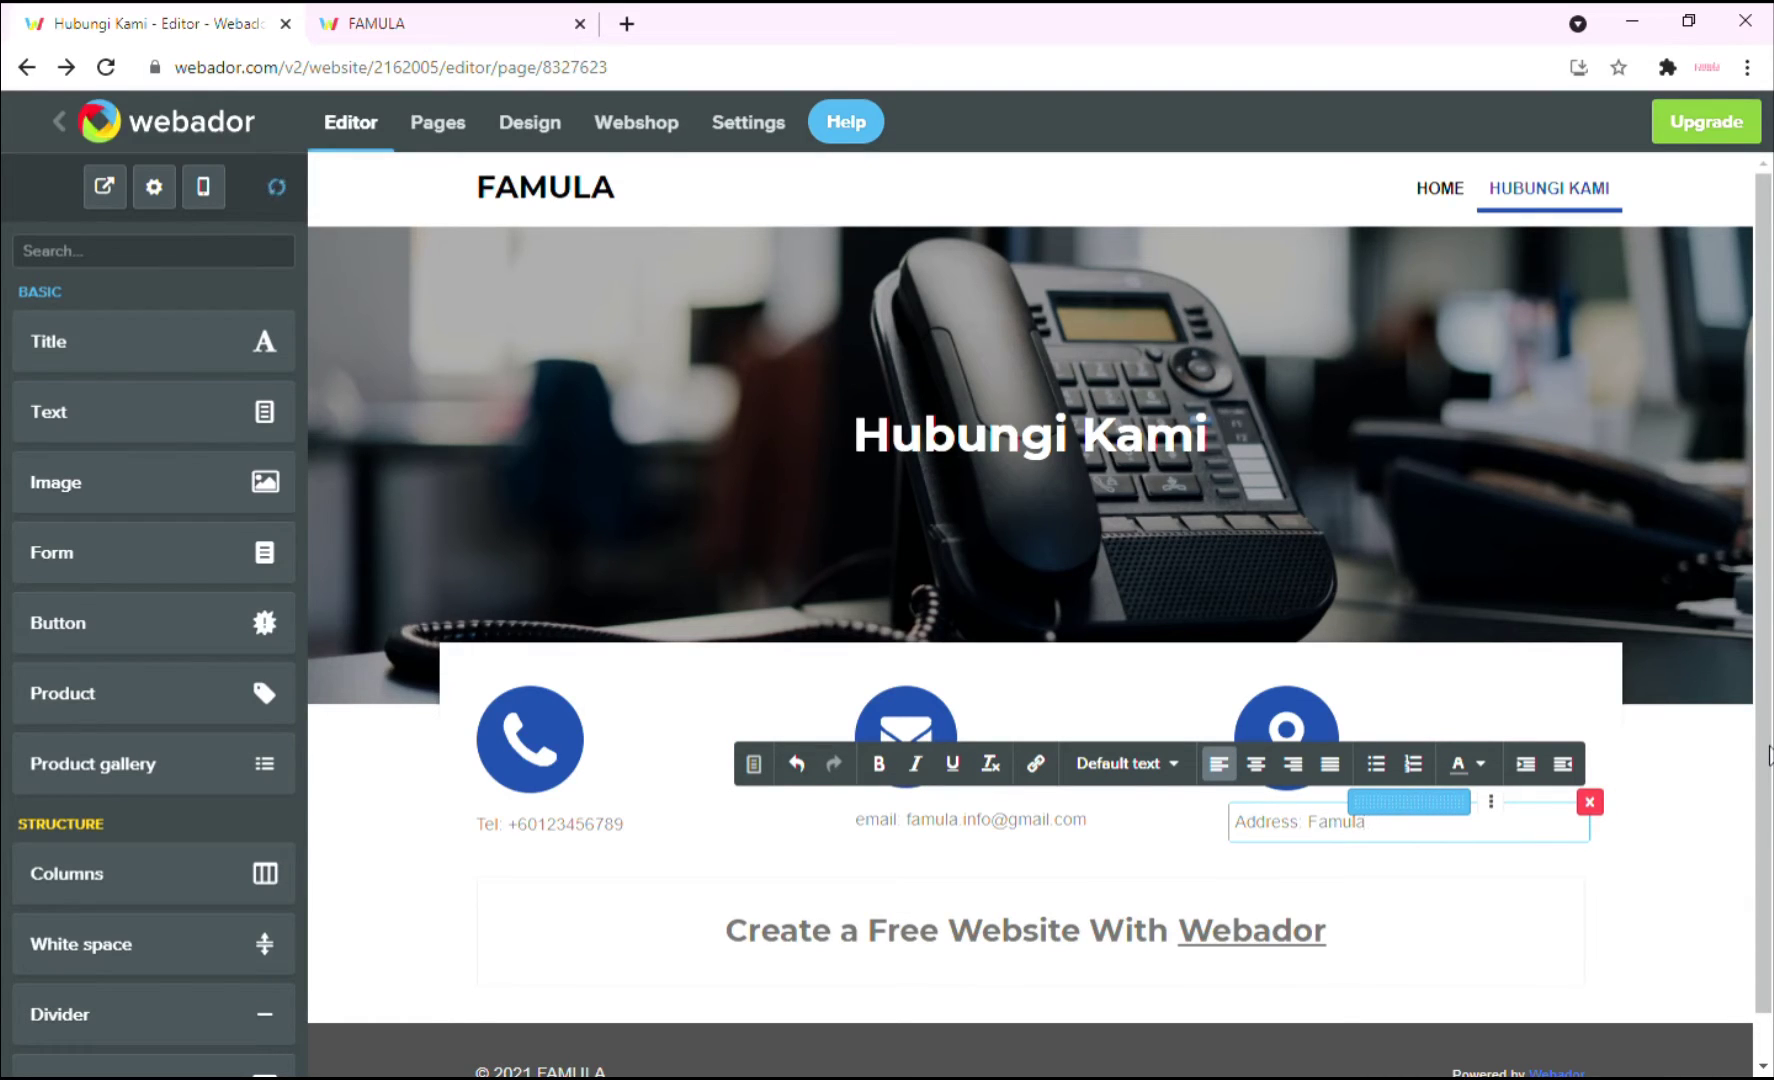
{"action": "type", "text": ", Shah Alam Selangor."}
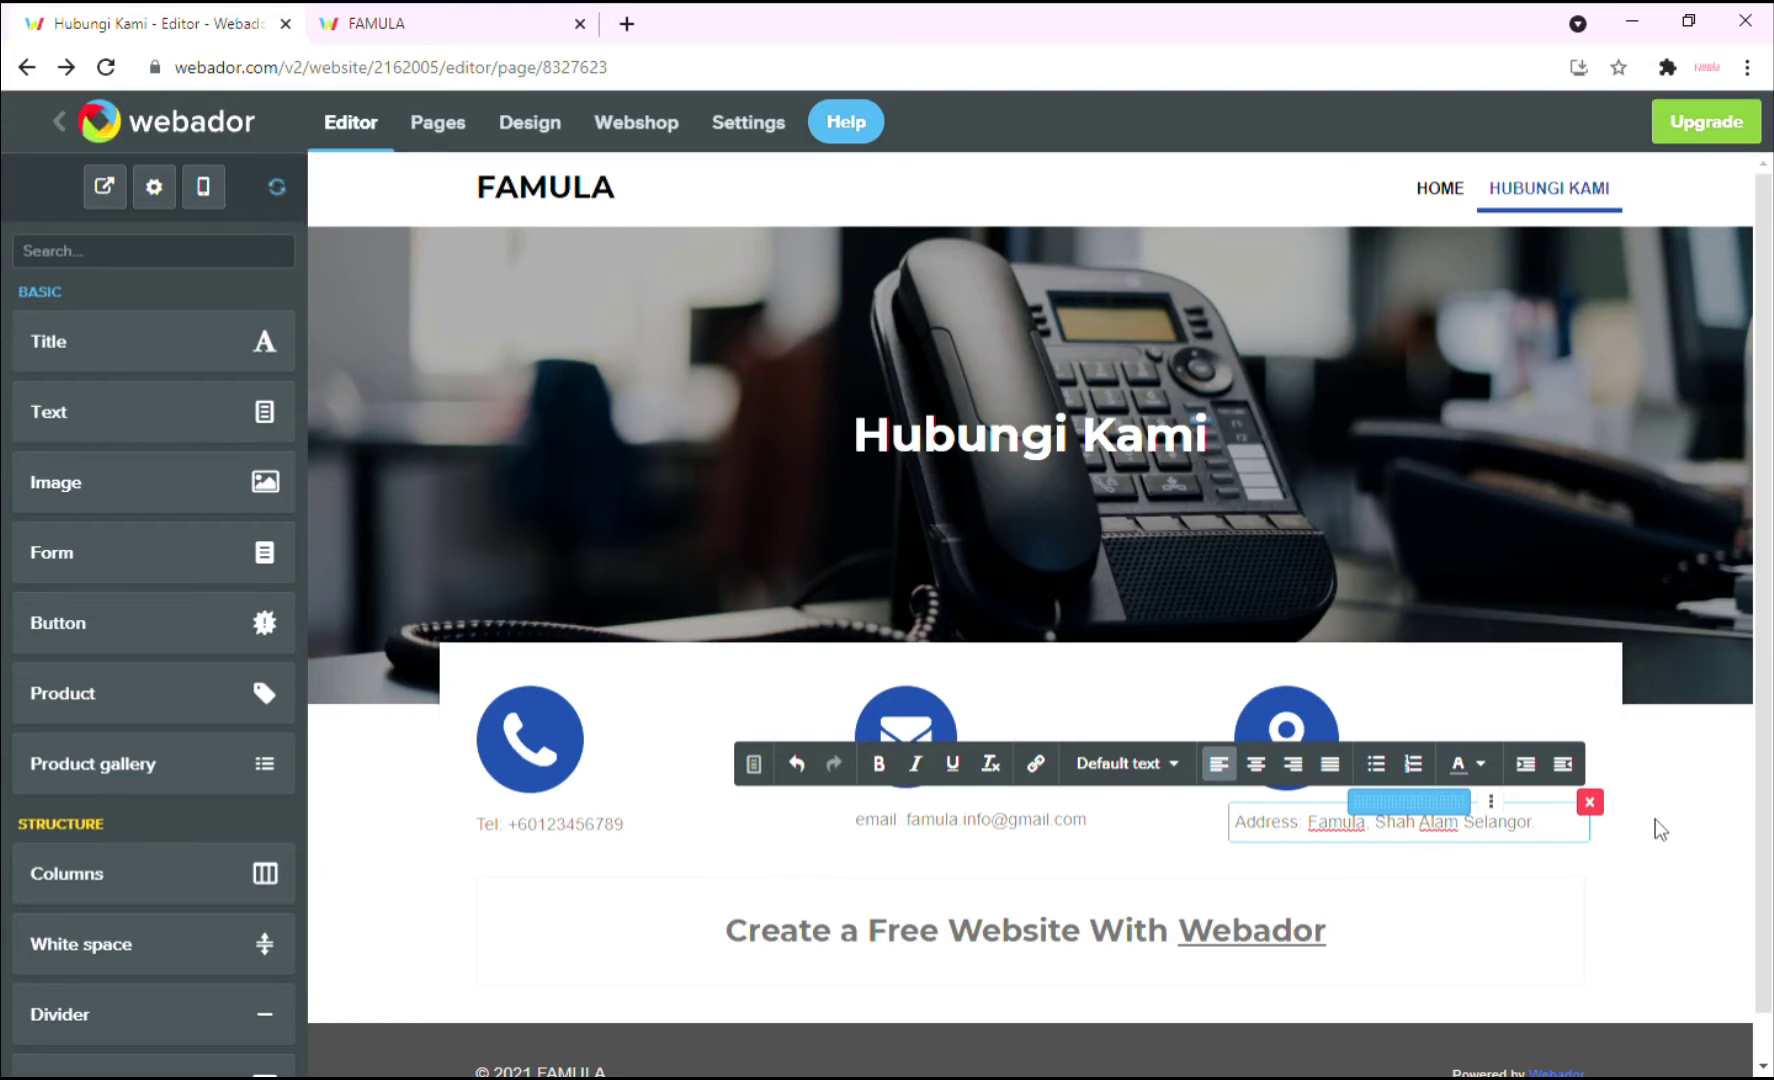
{"action": "left_click", "coordinate": [1660, 830]}
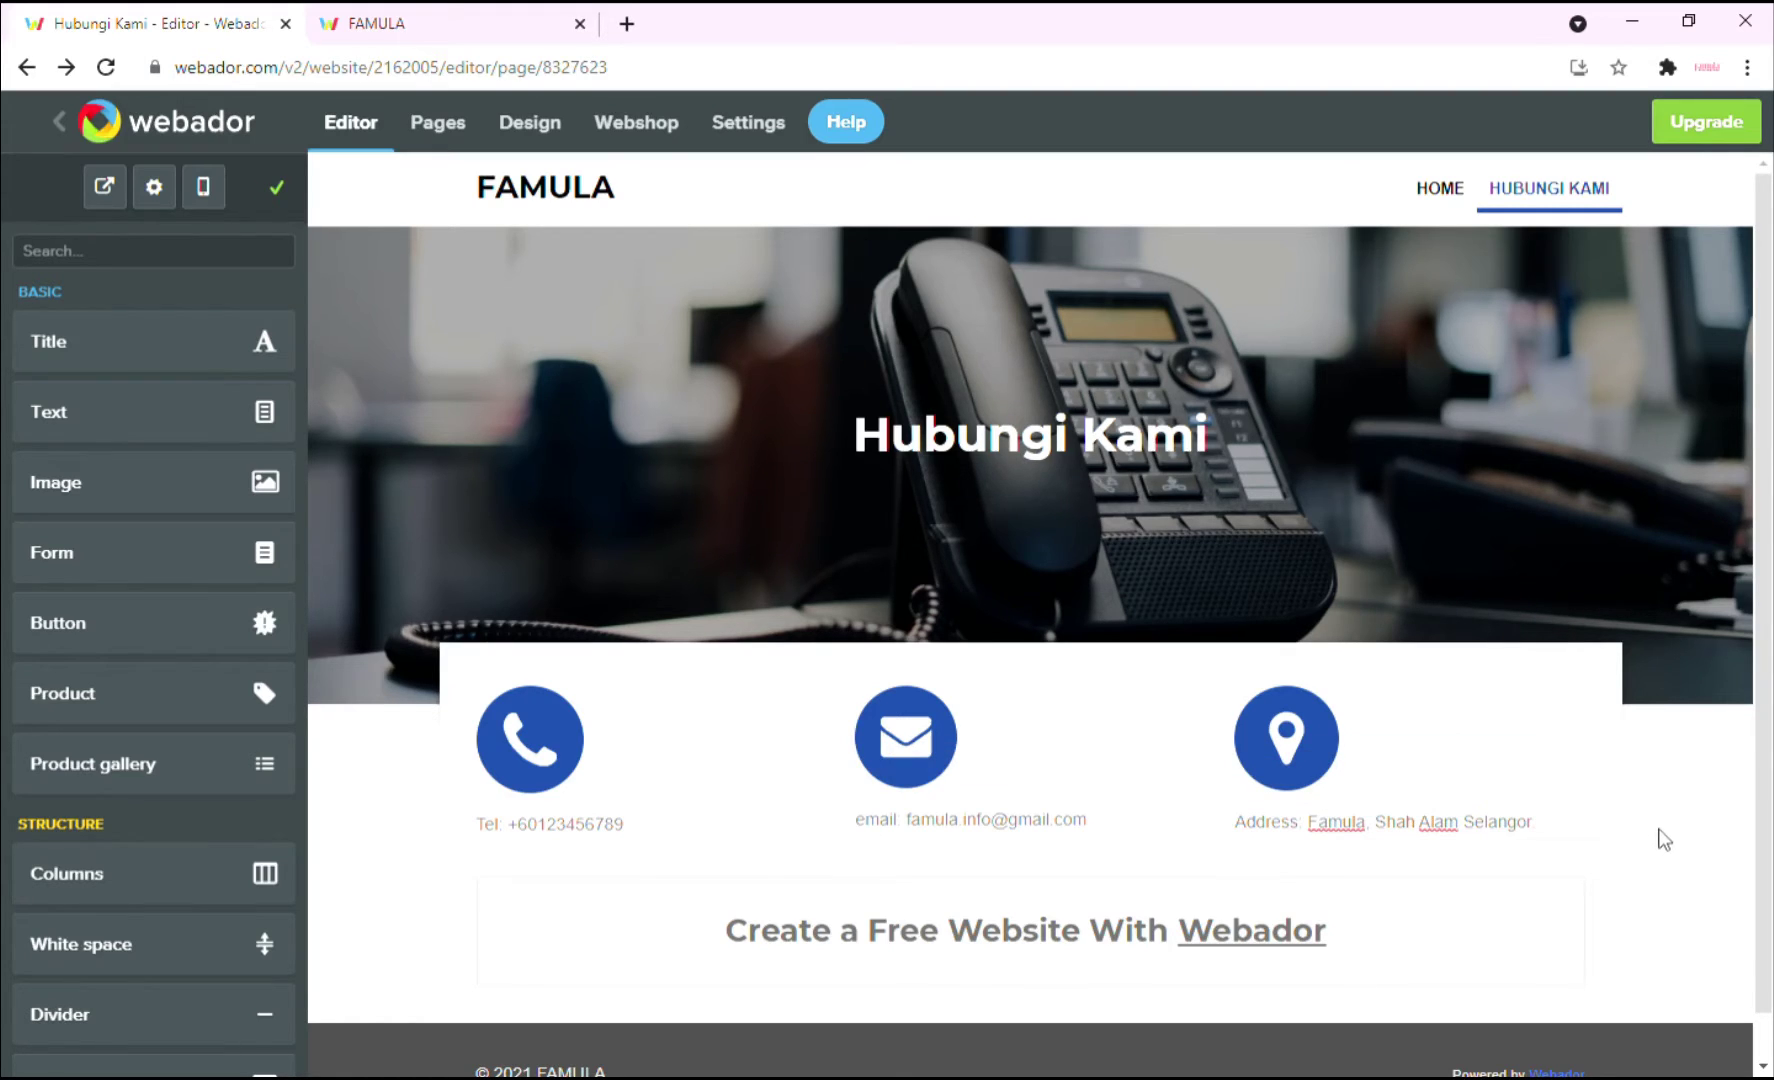
Place a Map element below the contact columns, pinned to the pasted Shah Alam business location.
{"action": "scroll", "coordinate": [1250, 790], "scroll_direction": "down", "scroll_amount": 1}
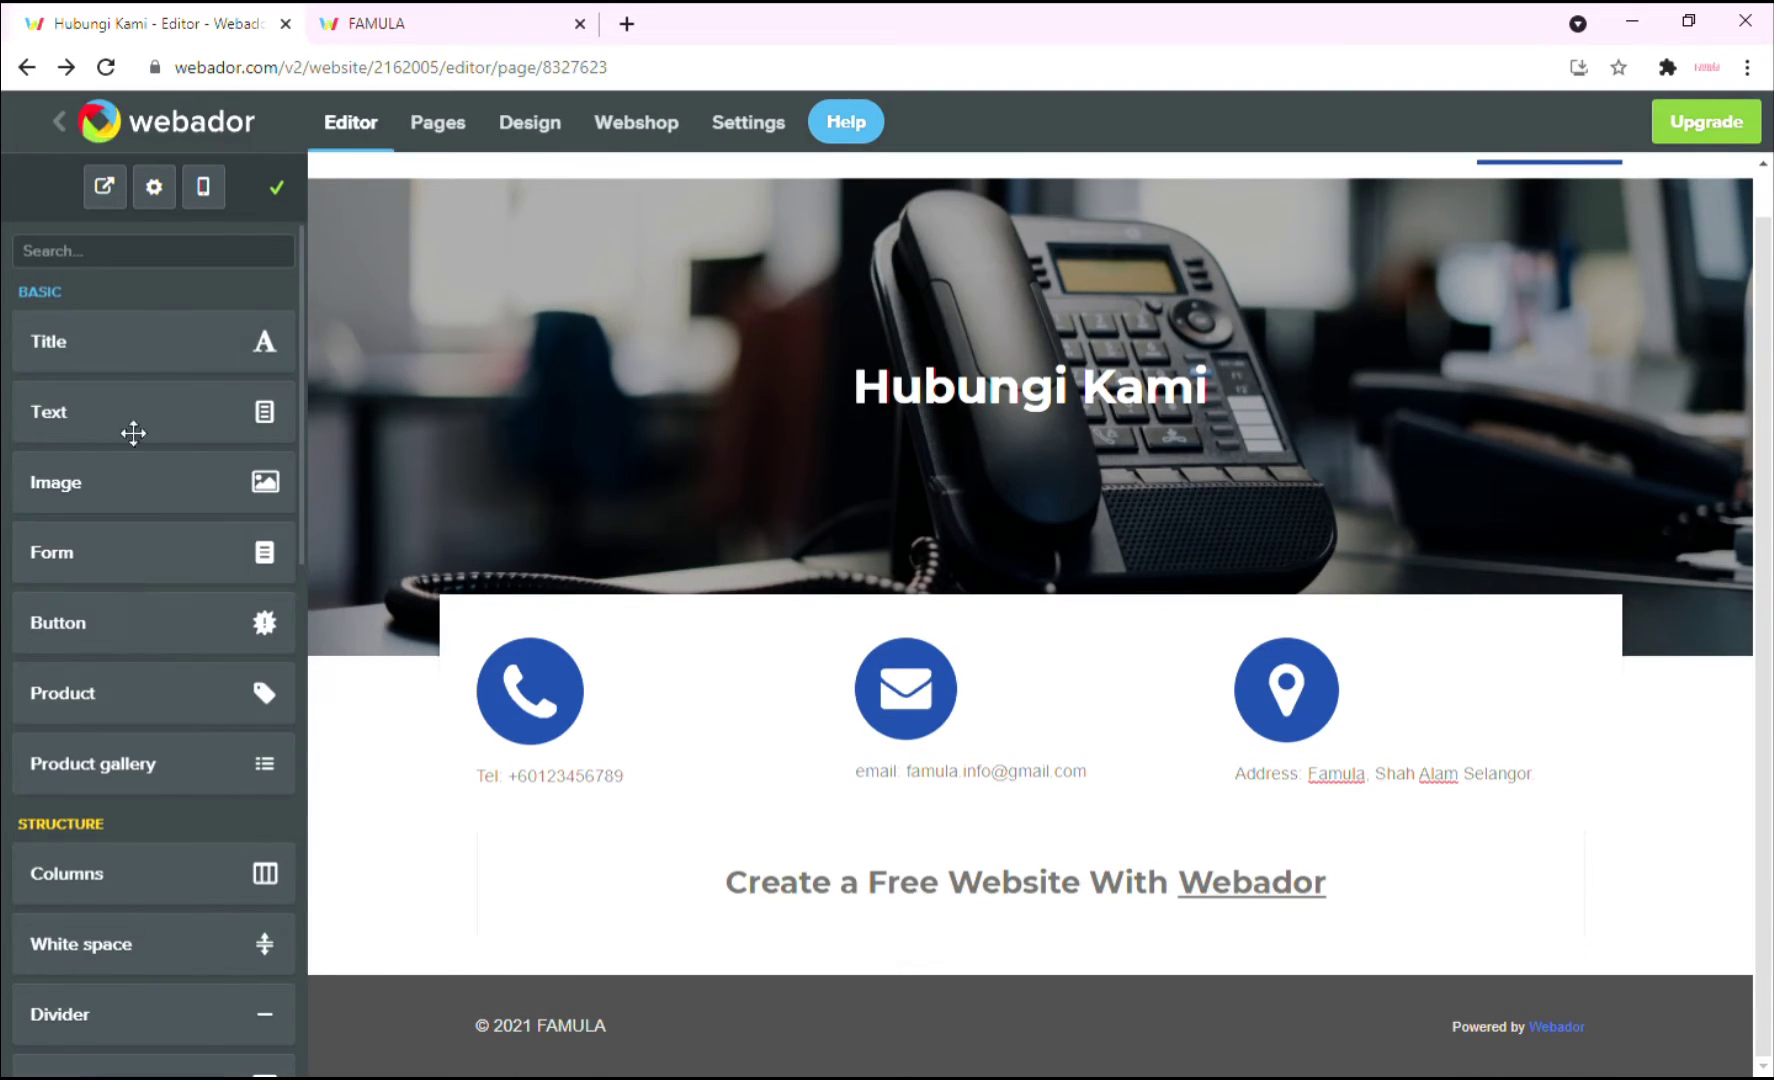
{"action": "scroll", "coordinate": [227, 632], "scroll_direction": "down", "scroll_amount": 8}
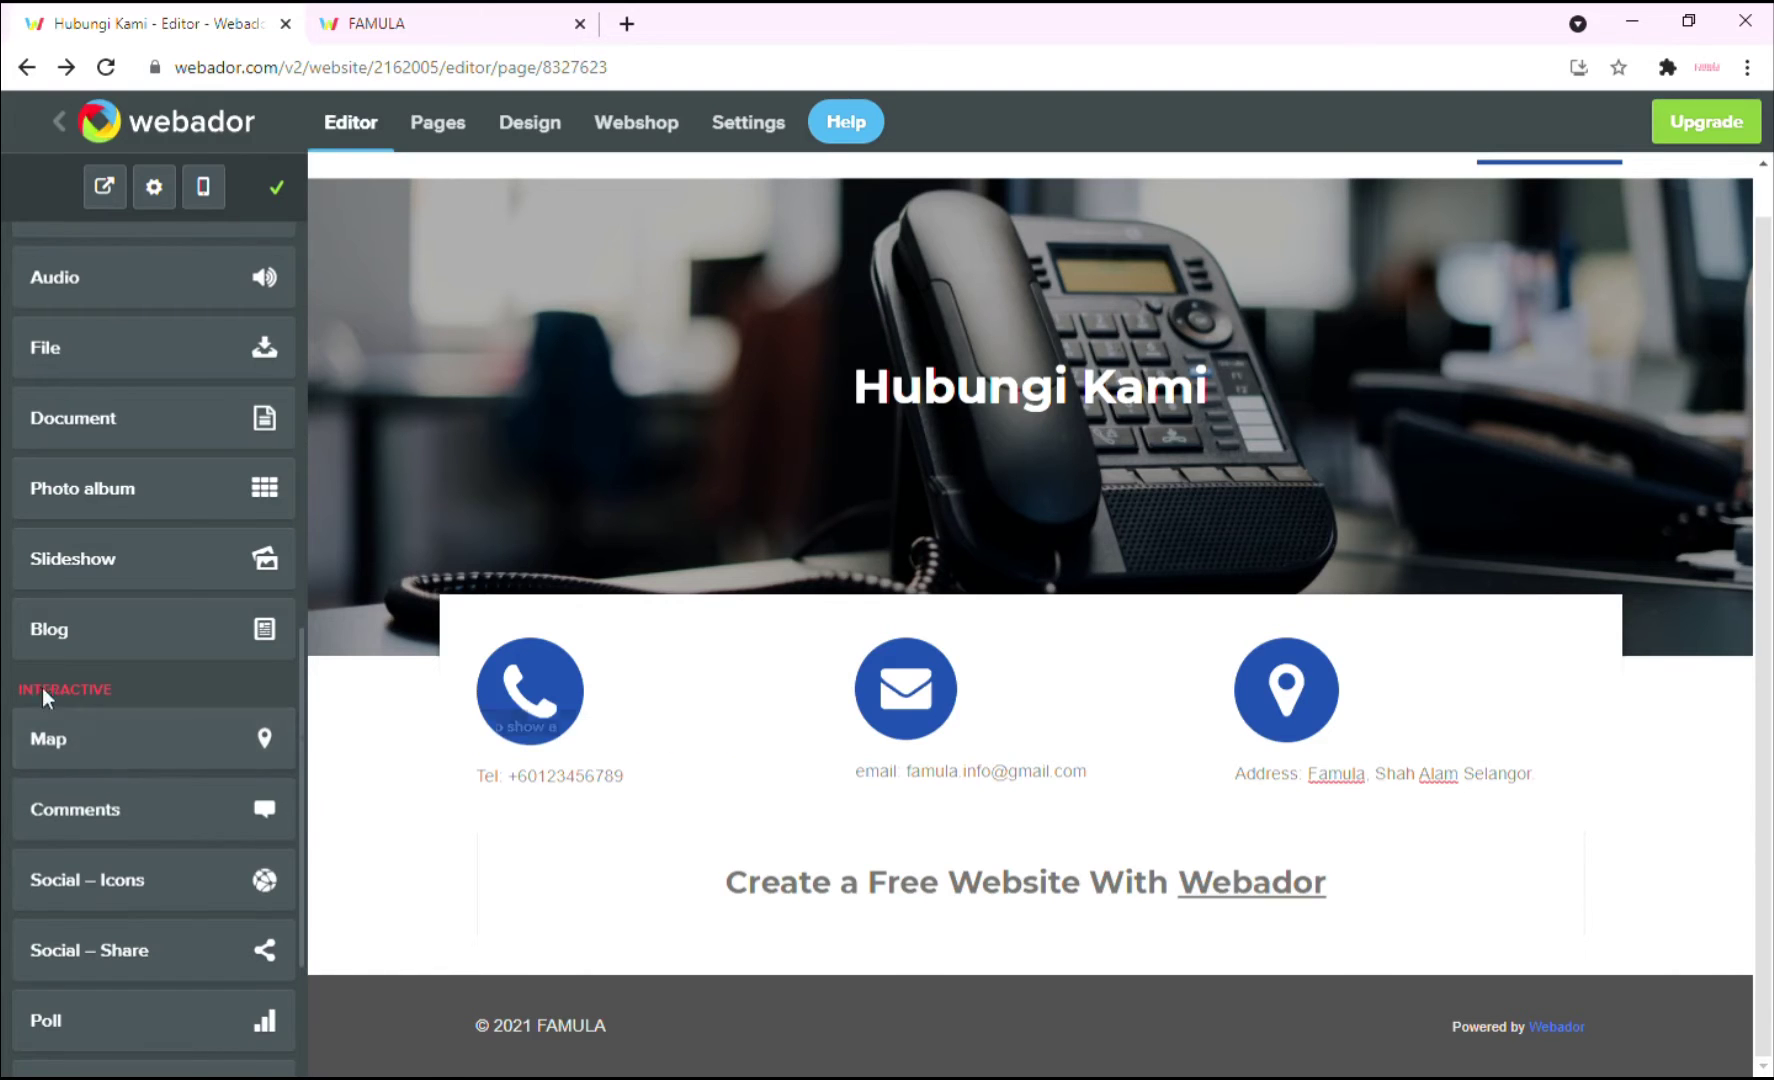
{"action": "left_click_drag", "start_coordinate": [107, 765], "coordinate": [931, 858]}
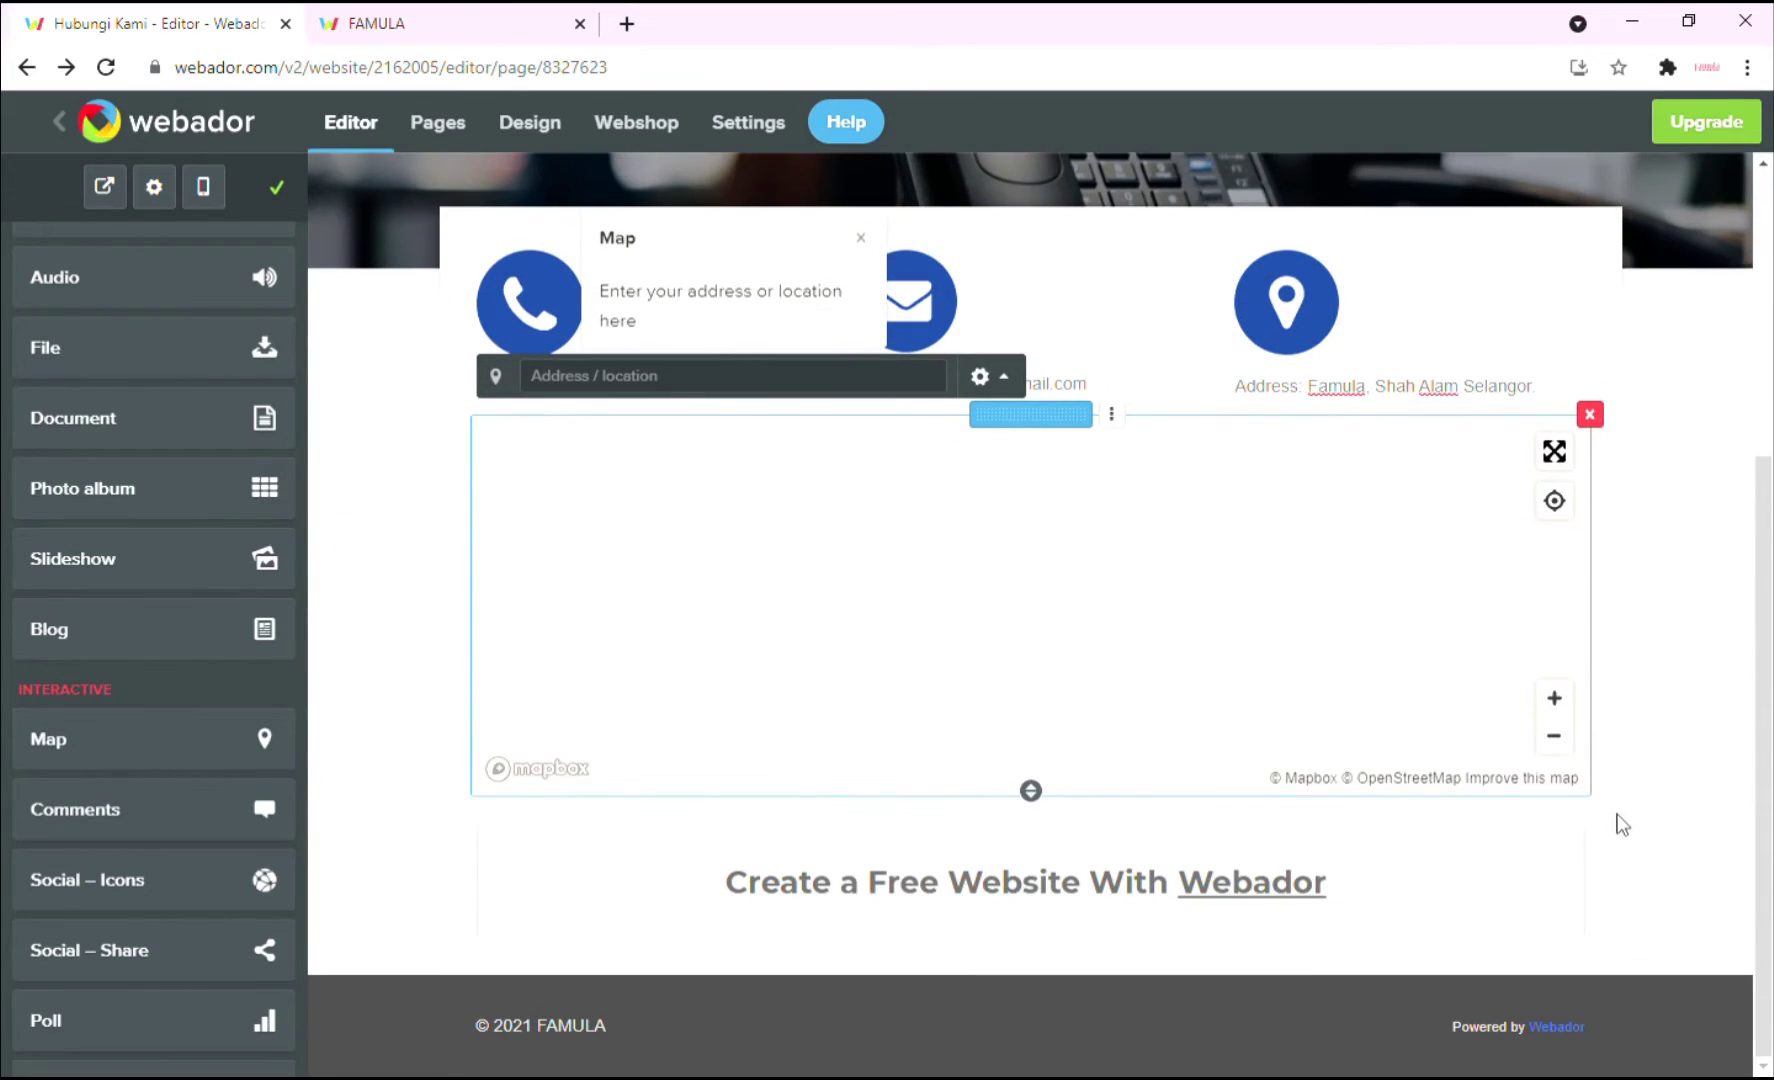
{"action": "left_click", "coordinate": [653, 378]}
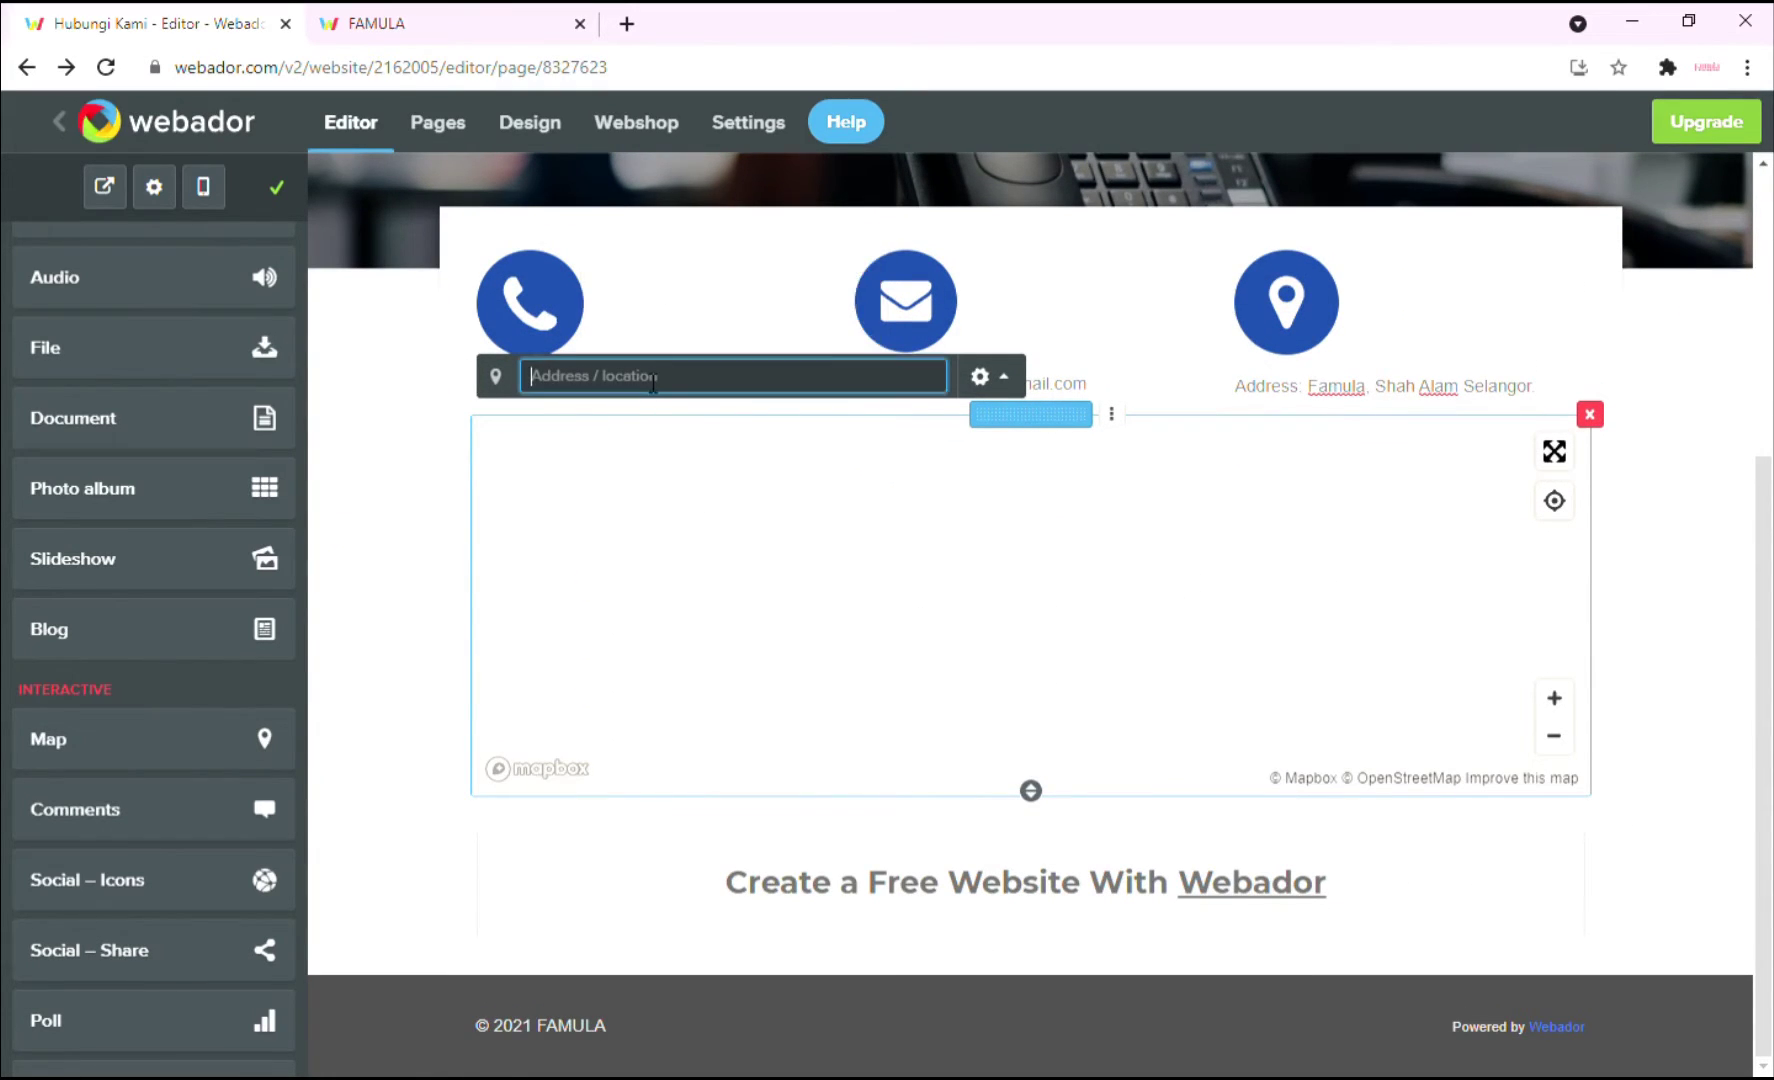
{"action": "type", "text": "Shah Alam Seksyen 13"}
{"action": "left_click", "coordinate": [667, 419]}
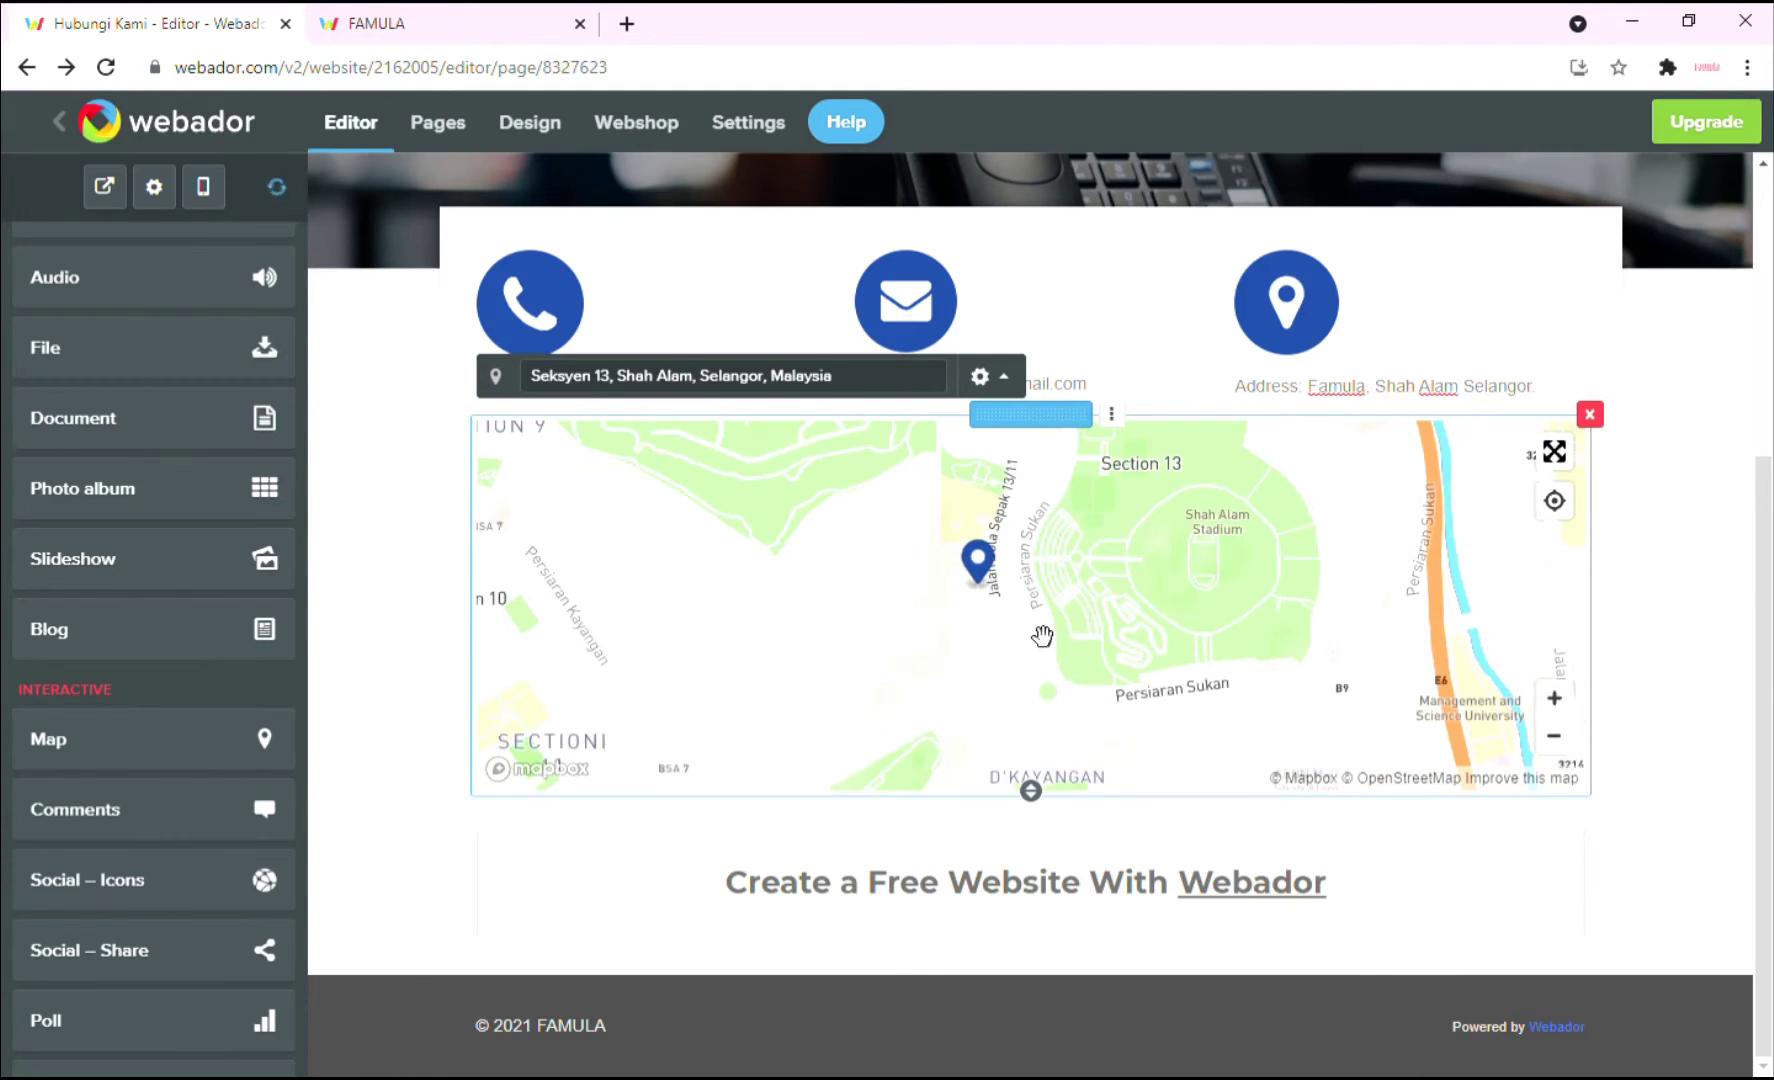
{"action": "left_click", "coordinate": [1680, 558]}
{"action": "scroll", "coordinate": [115, 560], "scroll_direction": "down", "scroll_amount": 3}
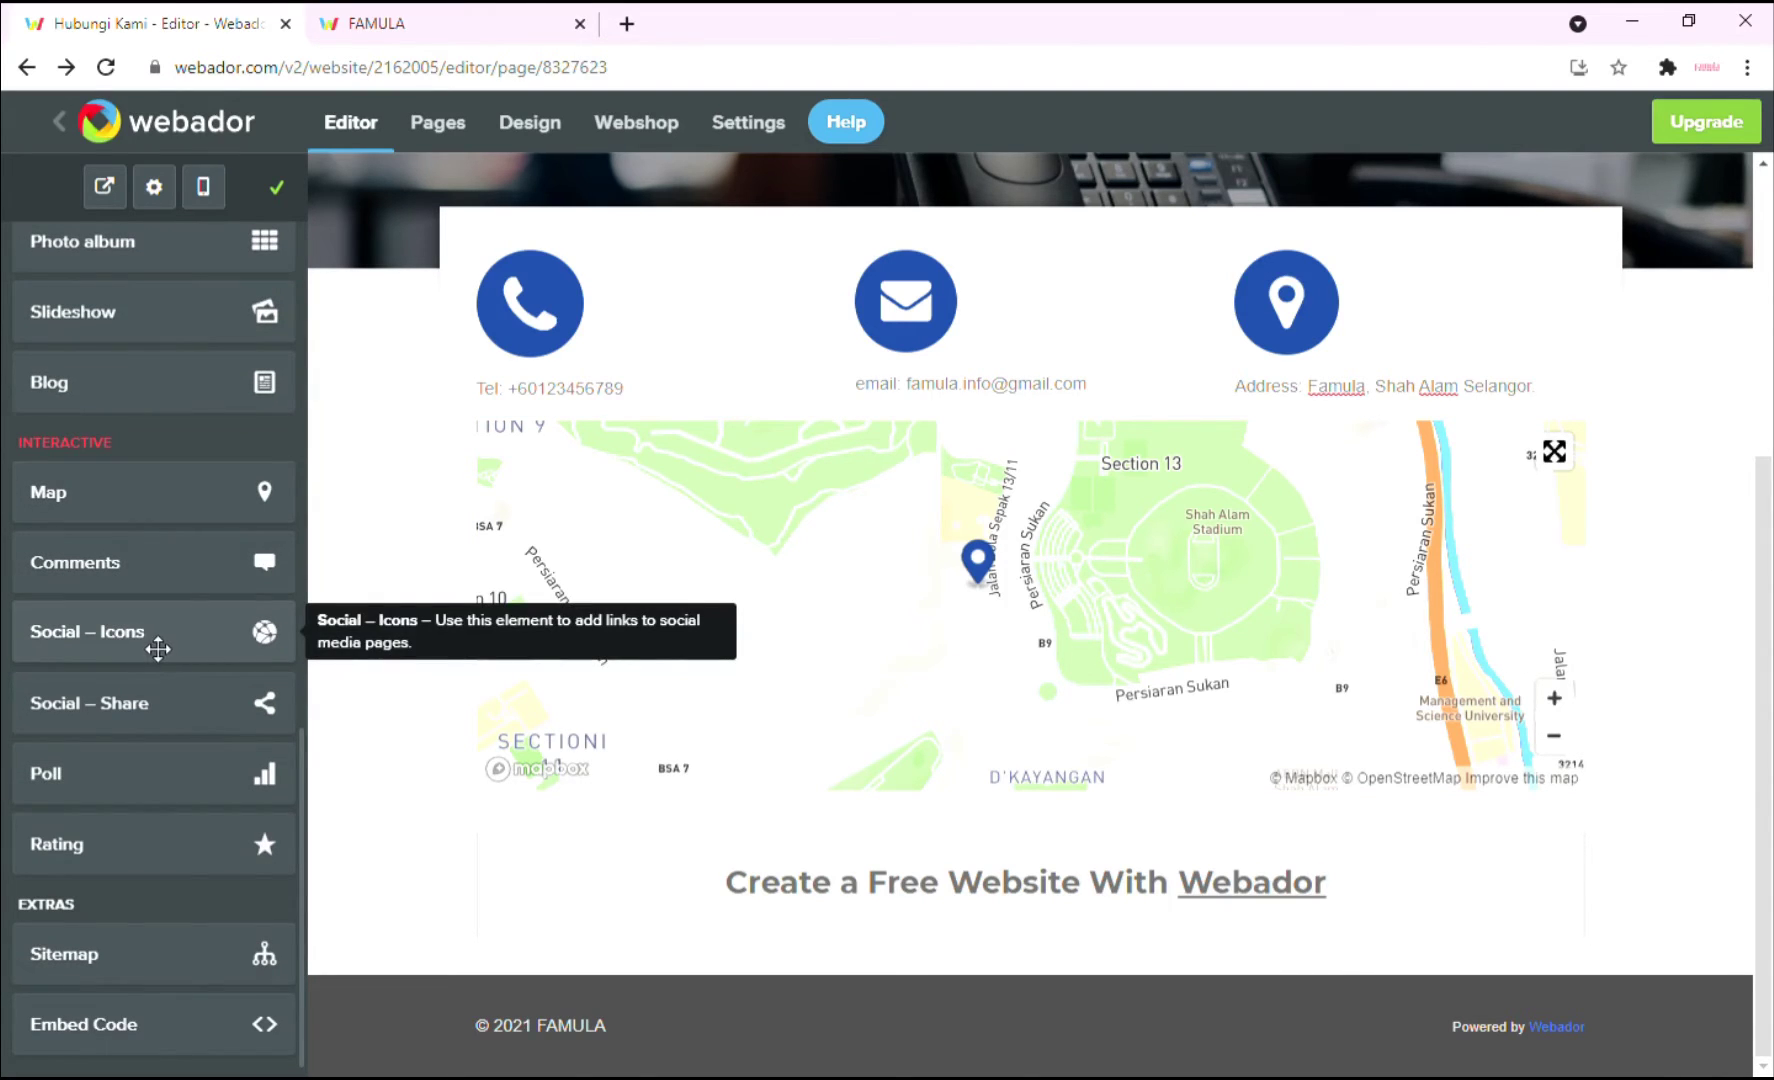
Place a centred row of social media icons below the map.
{"action": "left_click_drag", "start_coordinate": [113, 648], "coordinate": [1085, 863]}
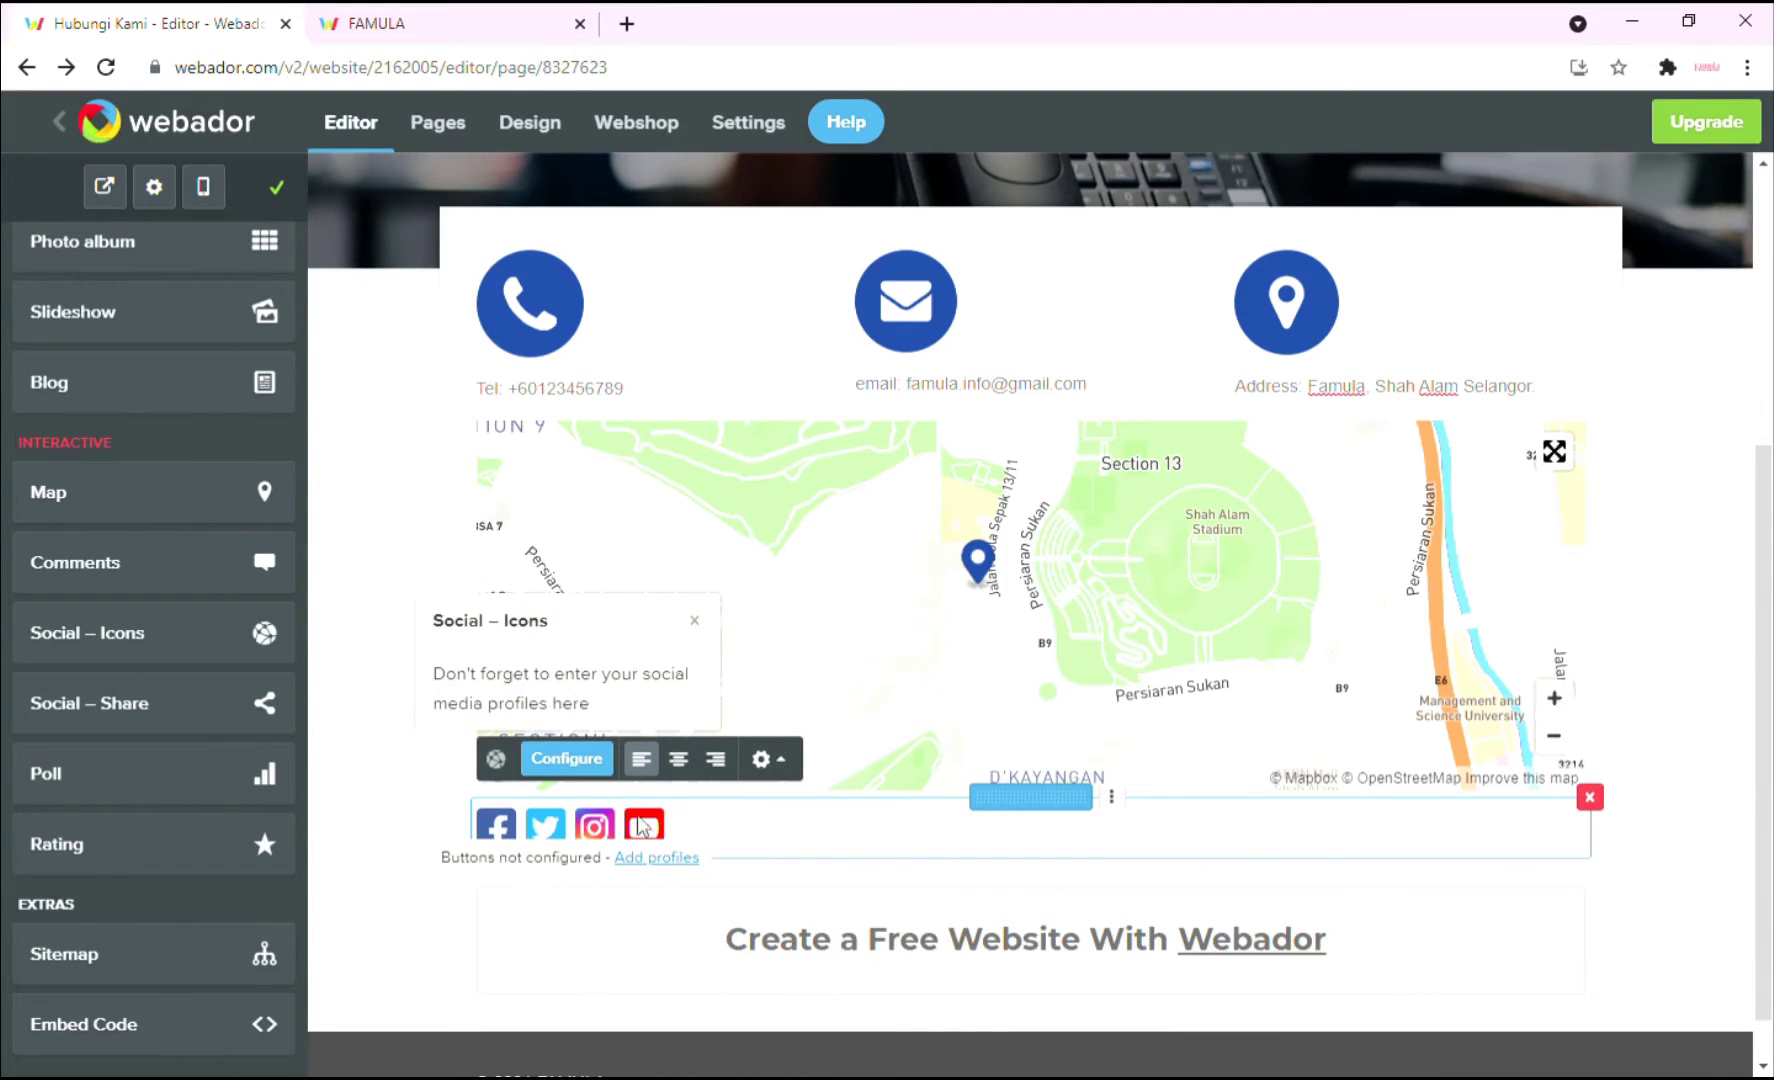
{"action": "left_click", "coordinate": [678, 759]}
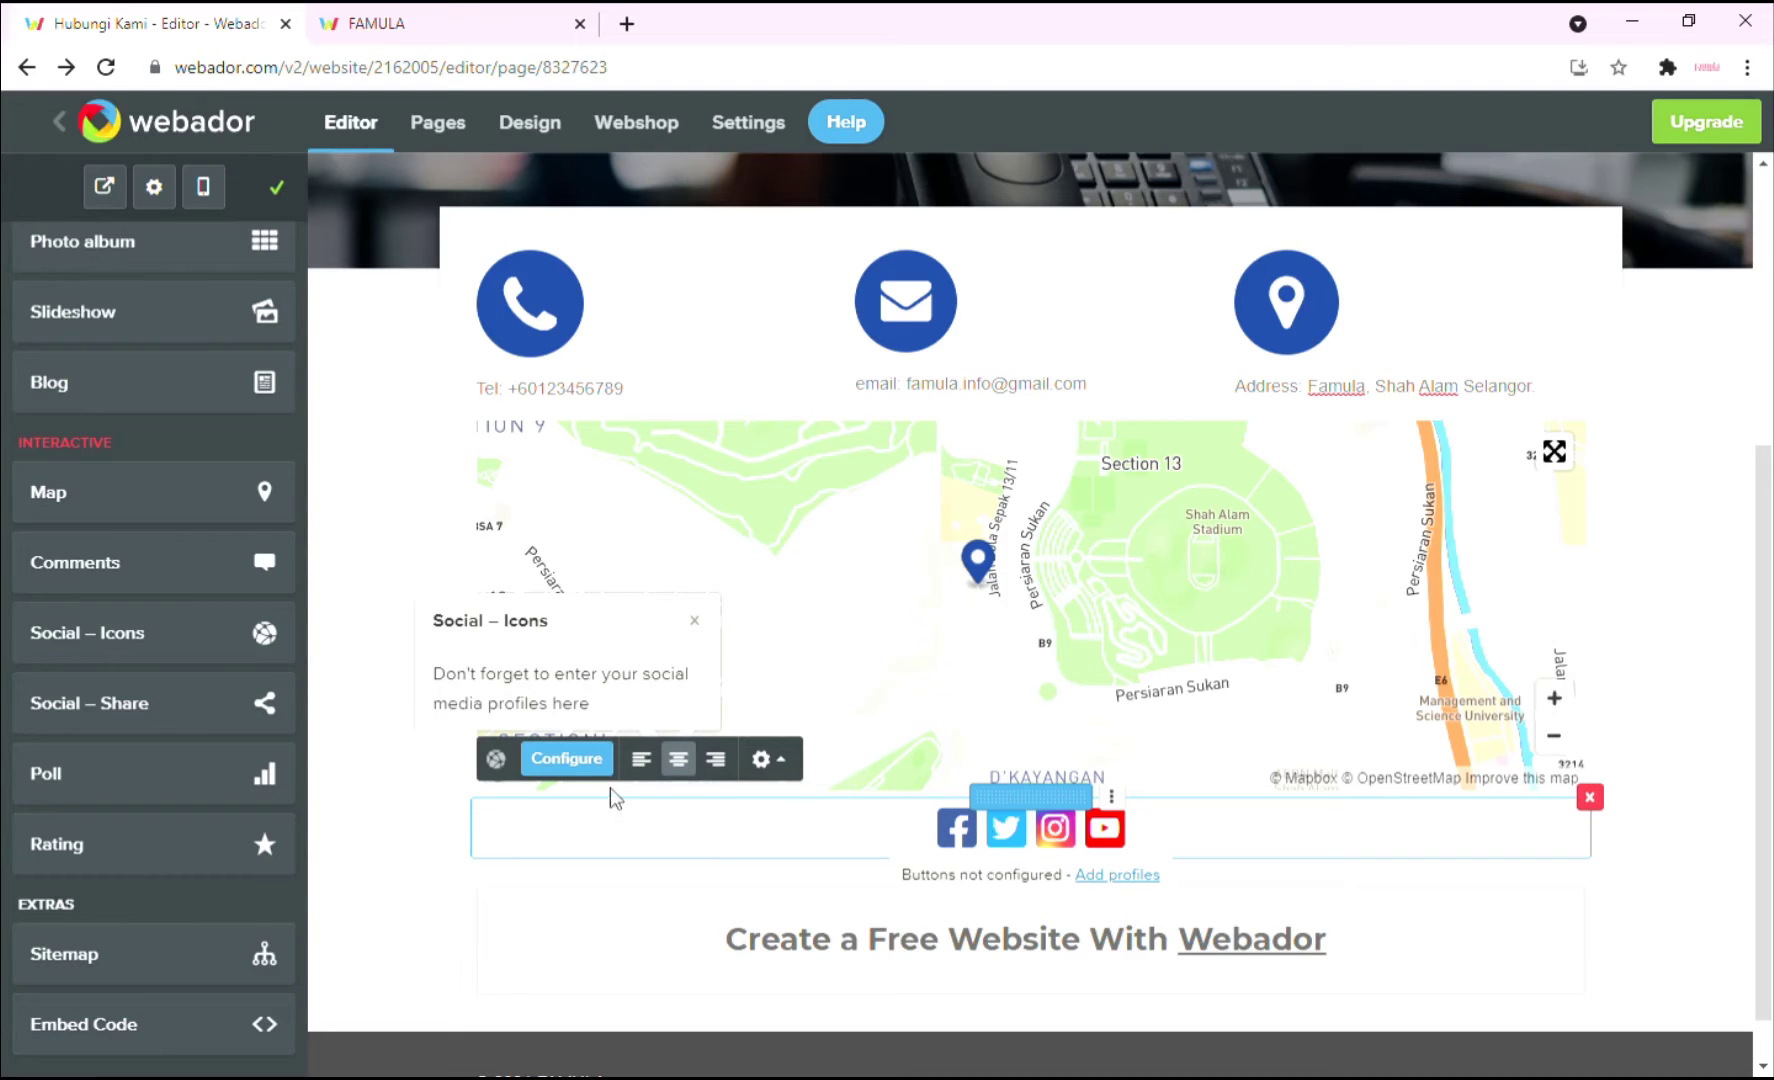
{"action": "left_click", "coordinate": [567, 760]}
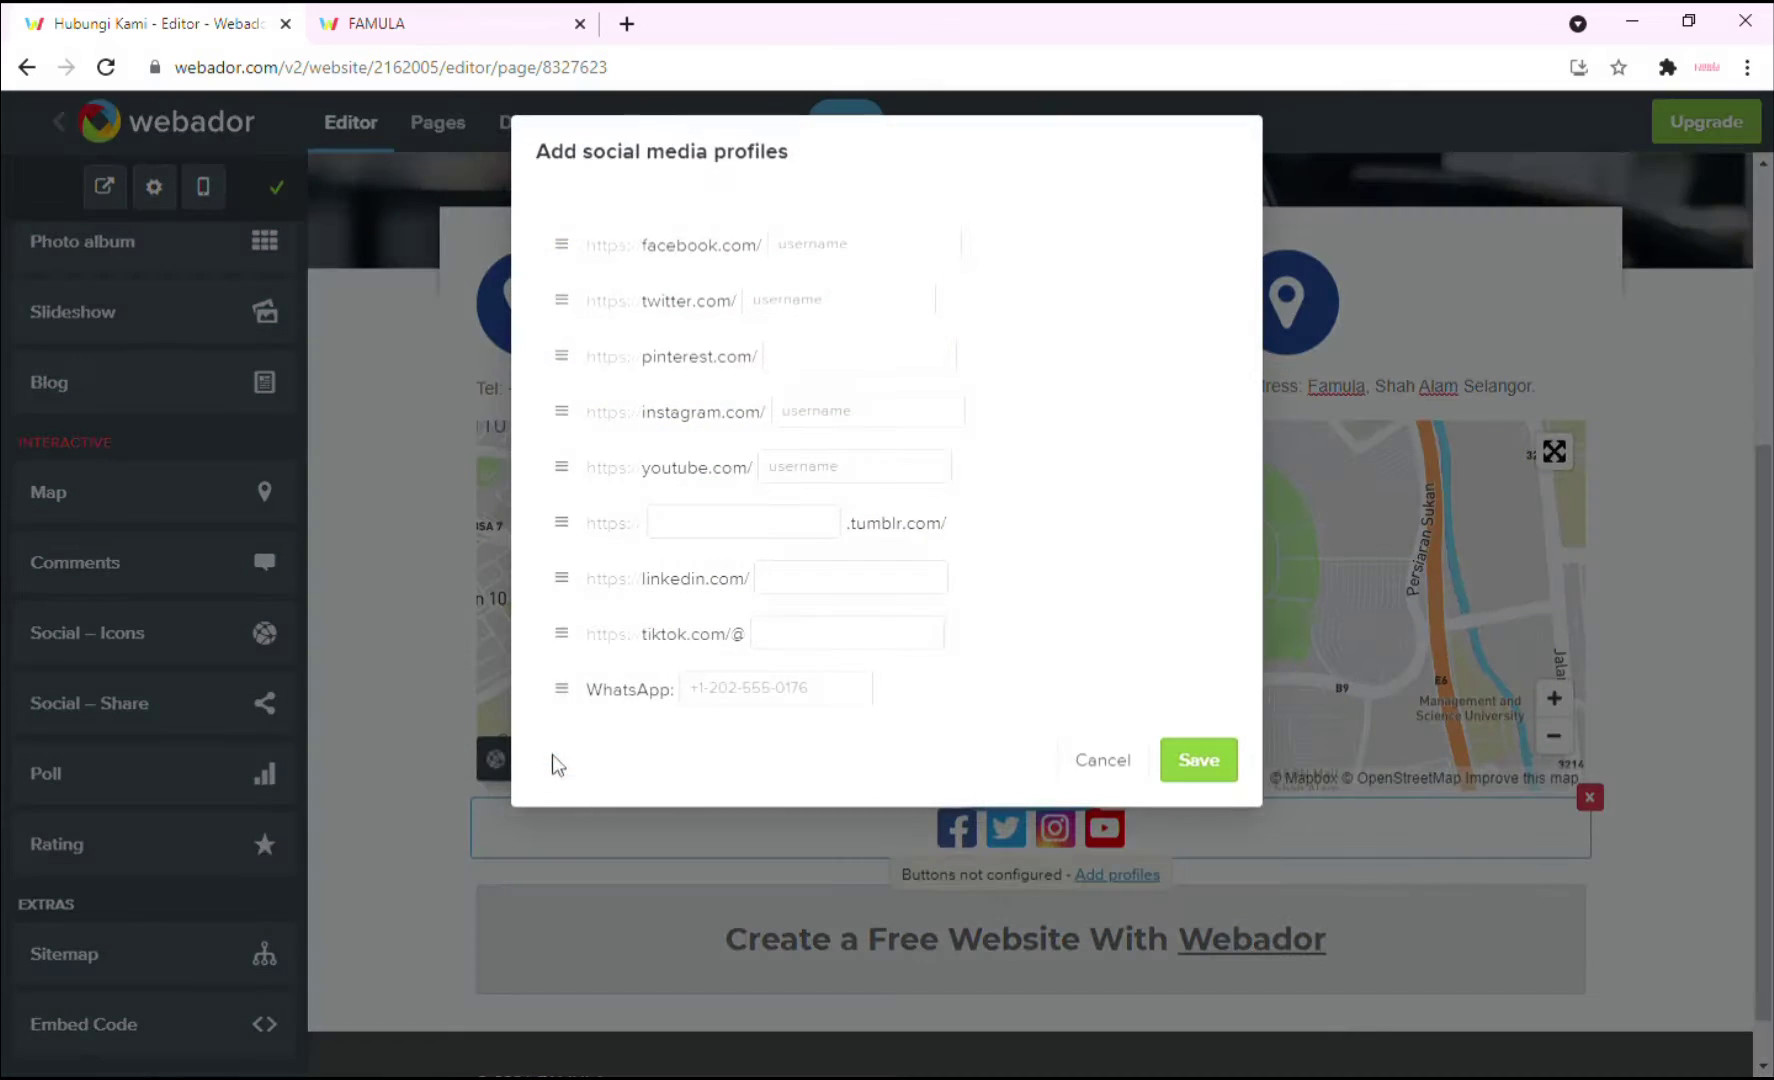
Fill in the Facebook, Twitter, Instagram and YouTube usernames and the WhatsApp number, then save.
{"action": "left_click", "coordinate": [868, 248]}
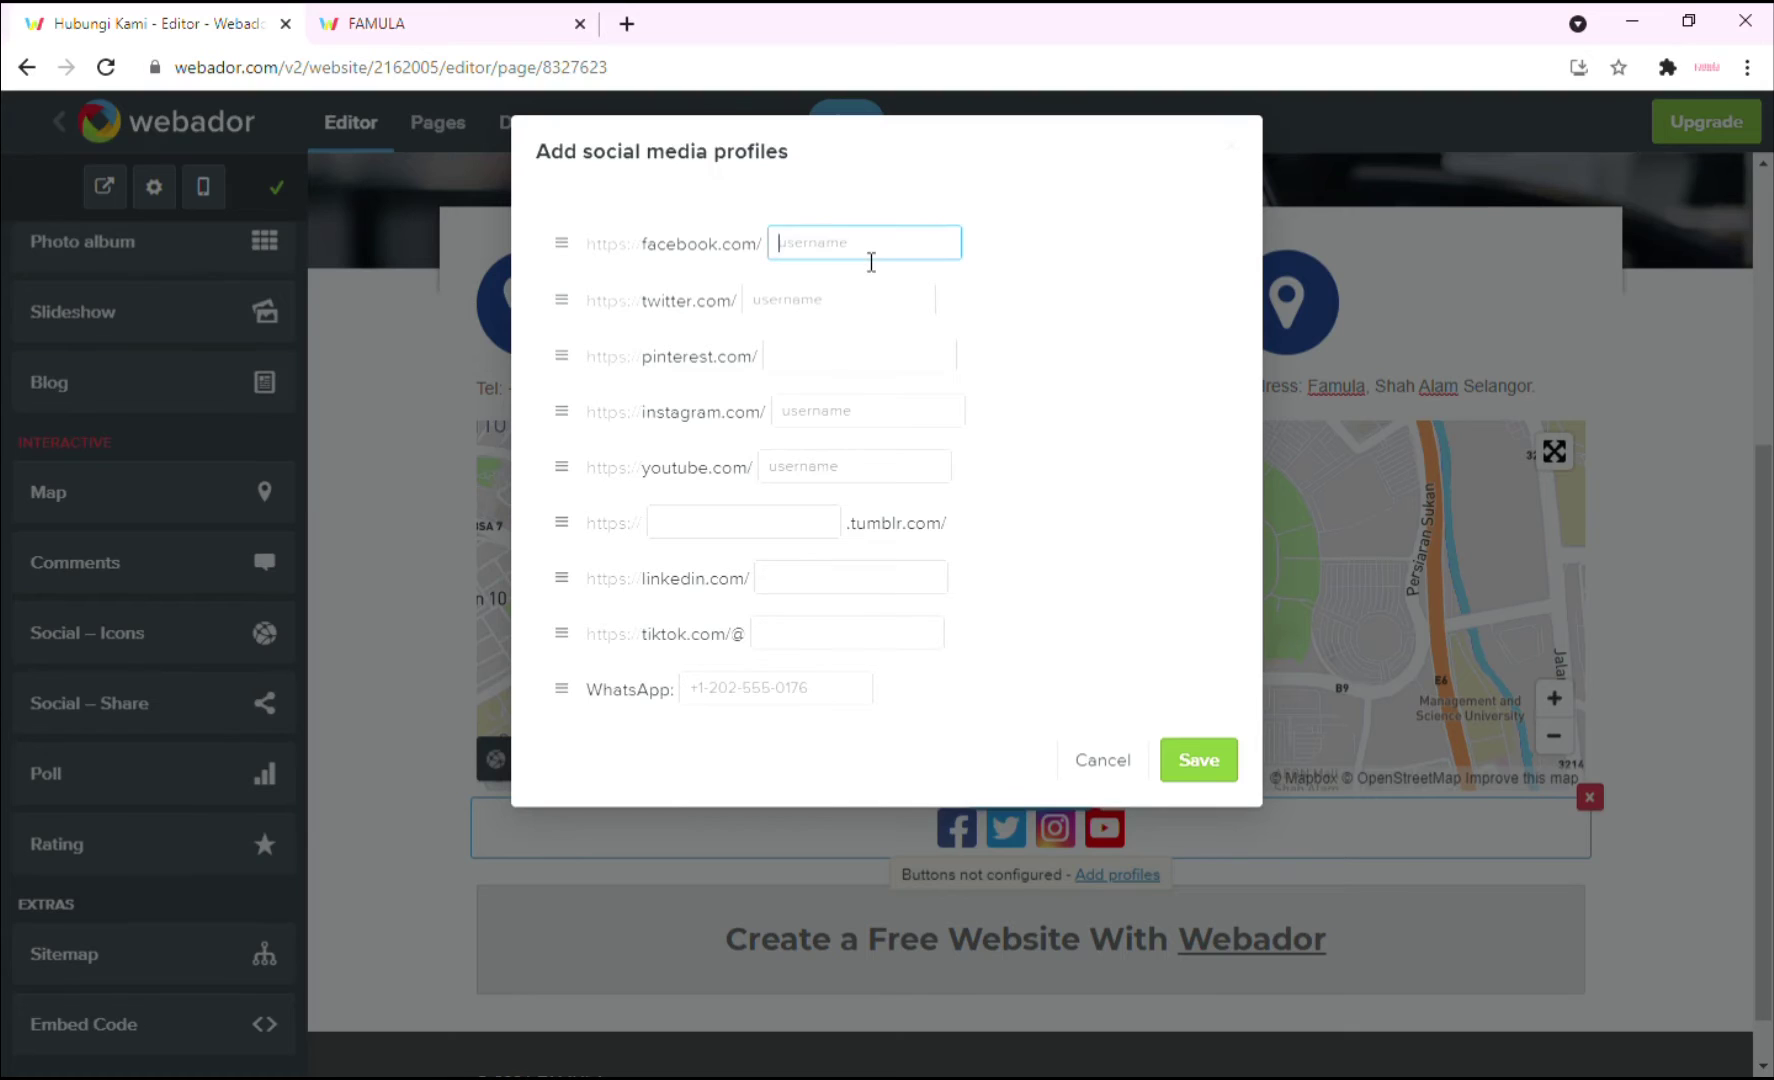
{"action": "type", "text": "famula"}
{"action": "key", "text": "Tab"}
{"action": "left_click", "coordinate": [865, 306]}
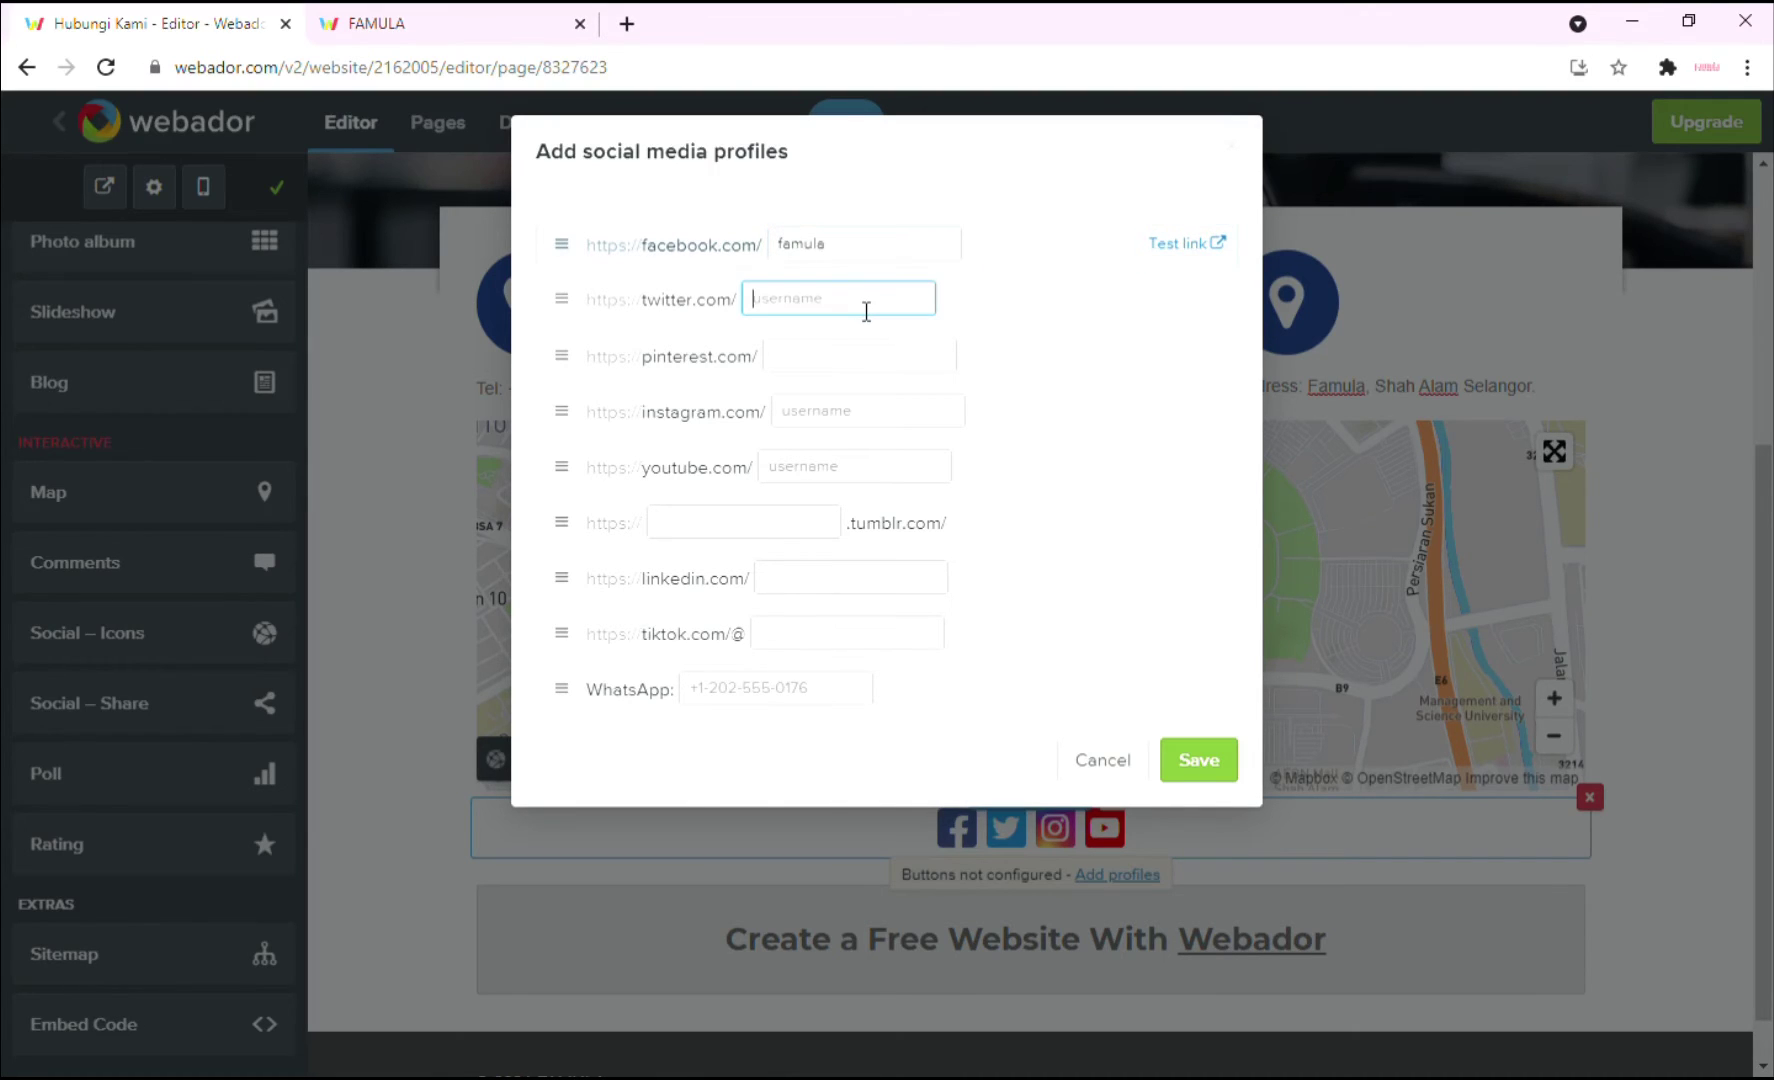
{"action": "type", "text": "famula"}
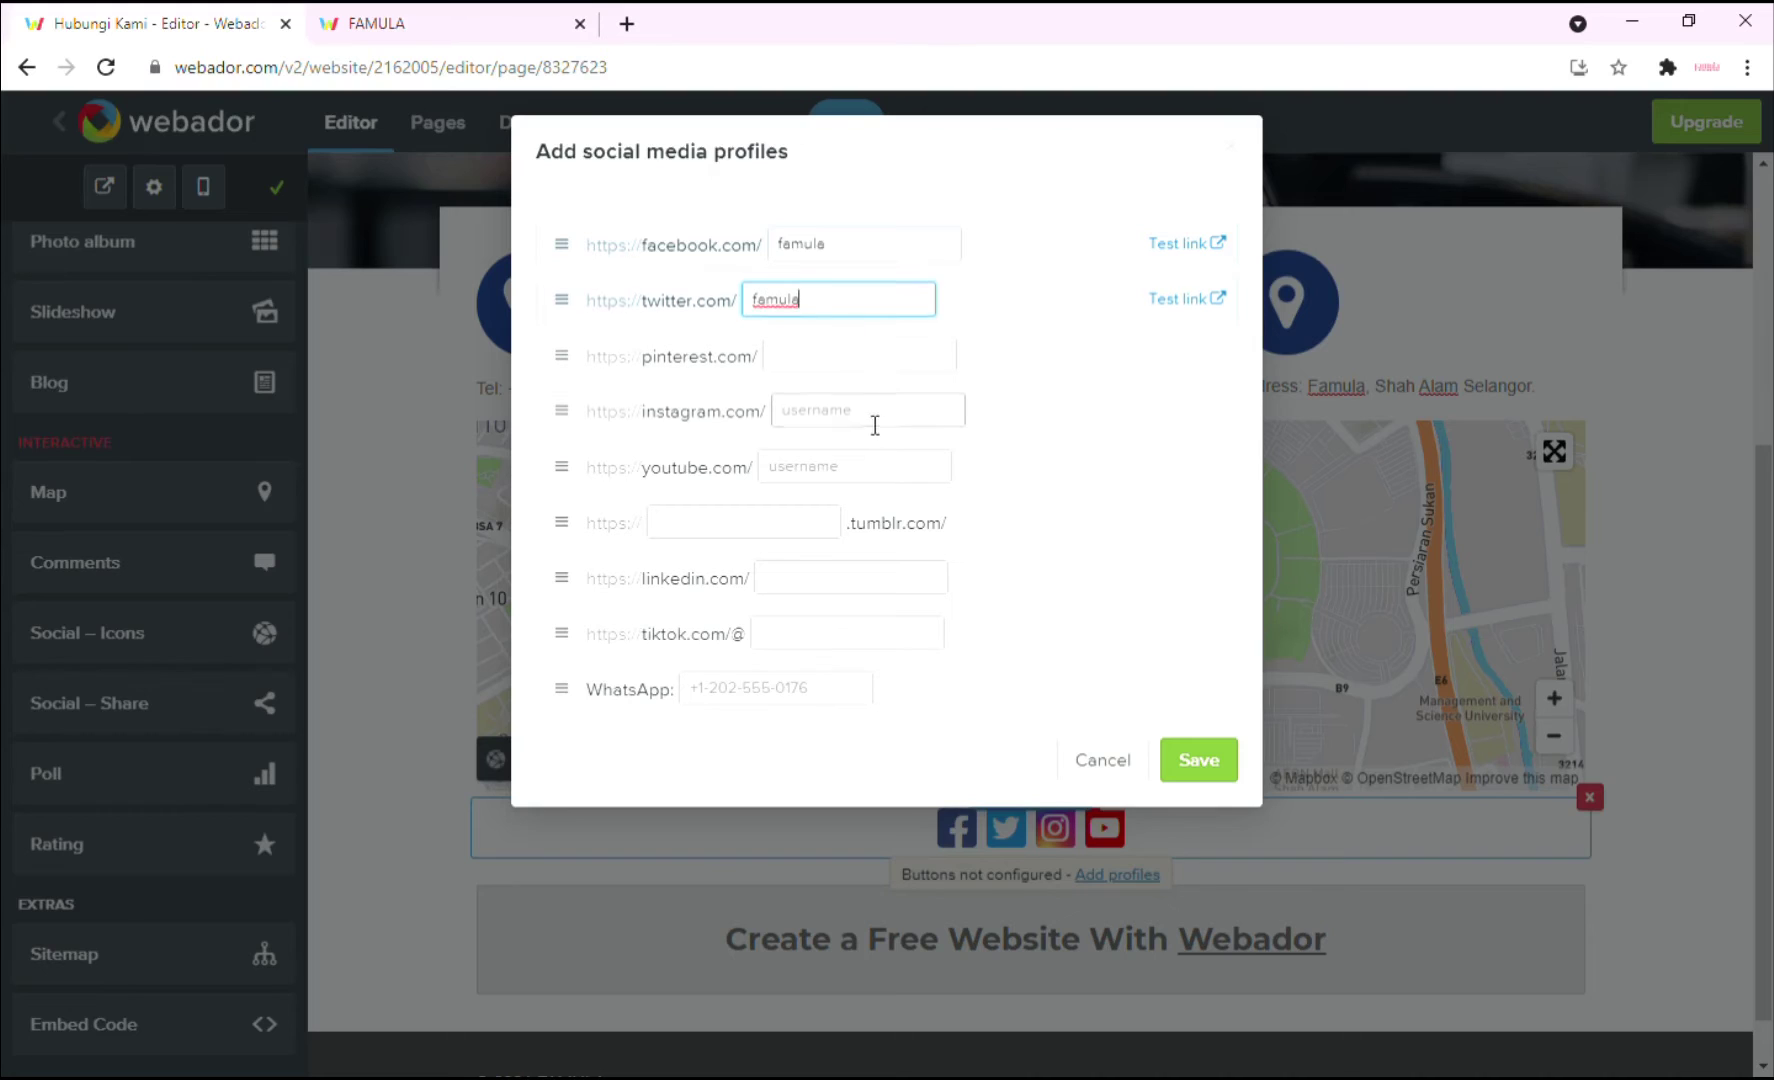
{"action": "left_click", "coordinate": [866, 427]}
{"action": "type", "text": "famula"}
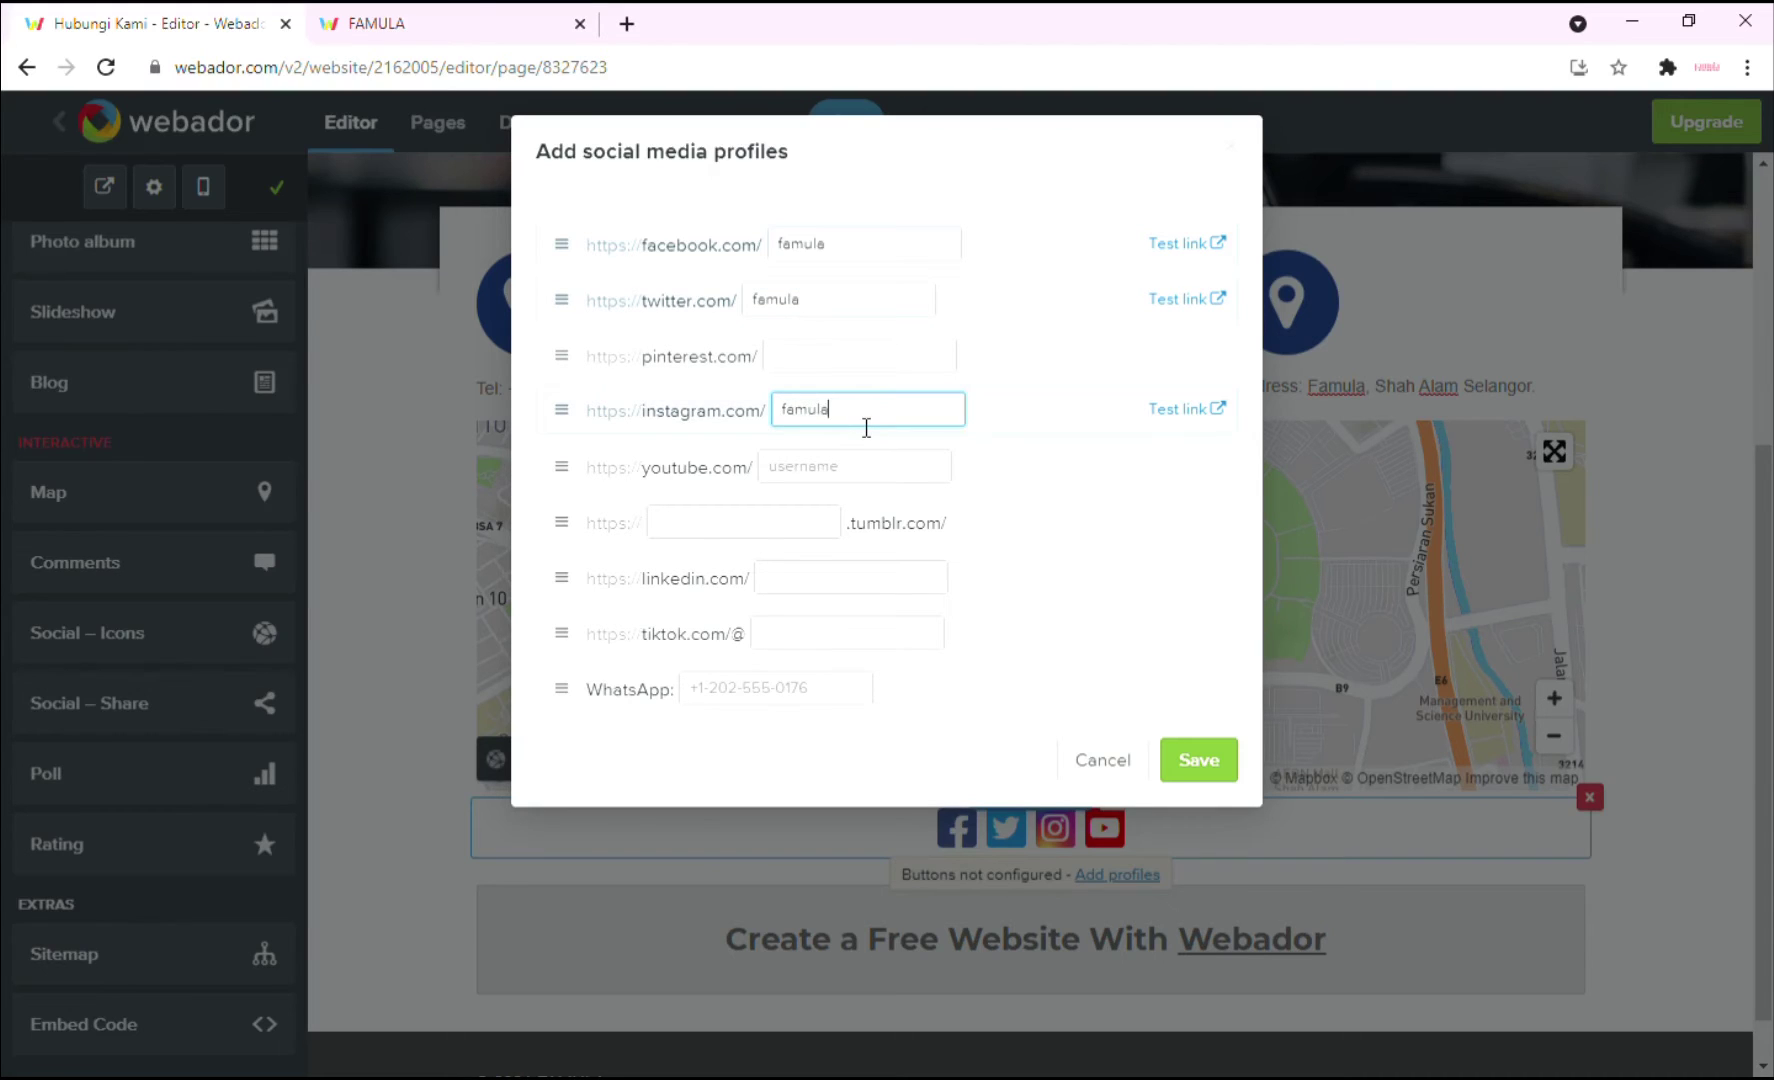
{"action": "left_click", "coordinate": [836, 465]}
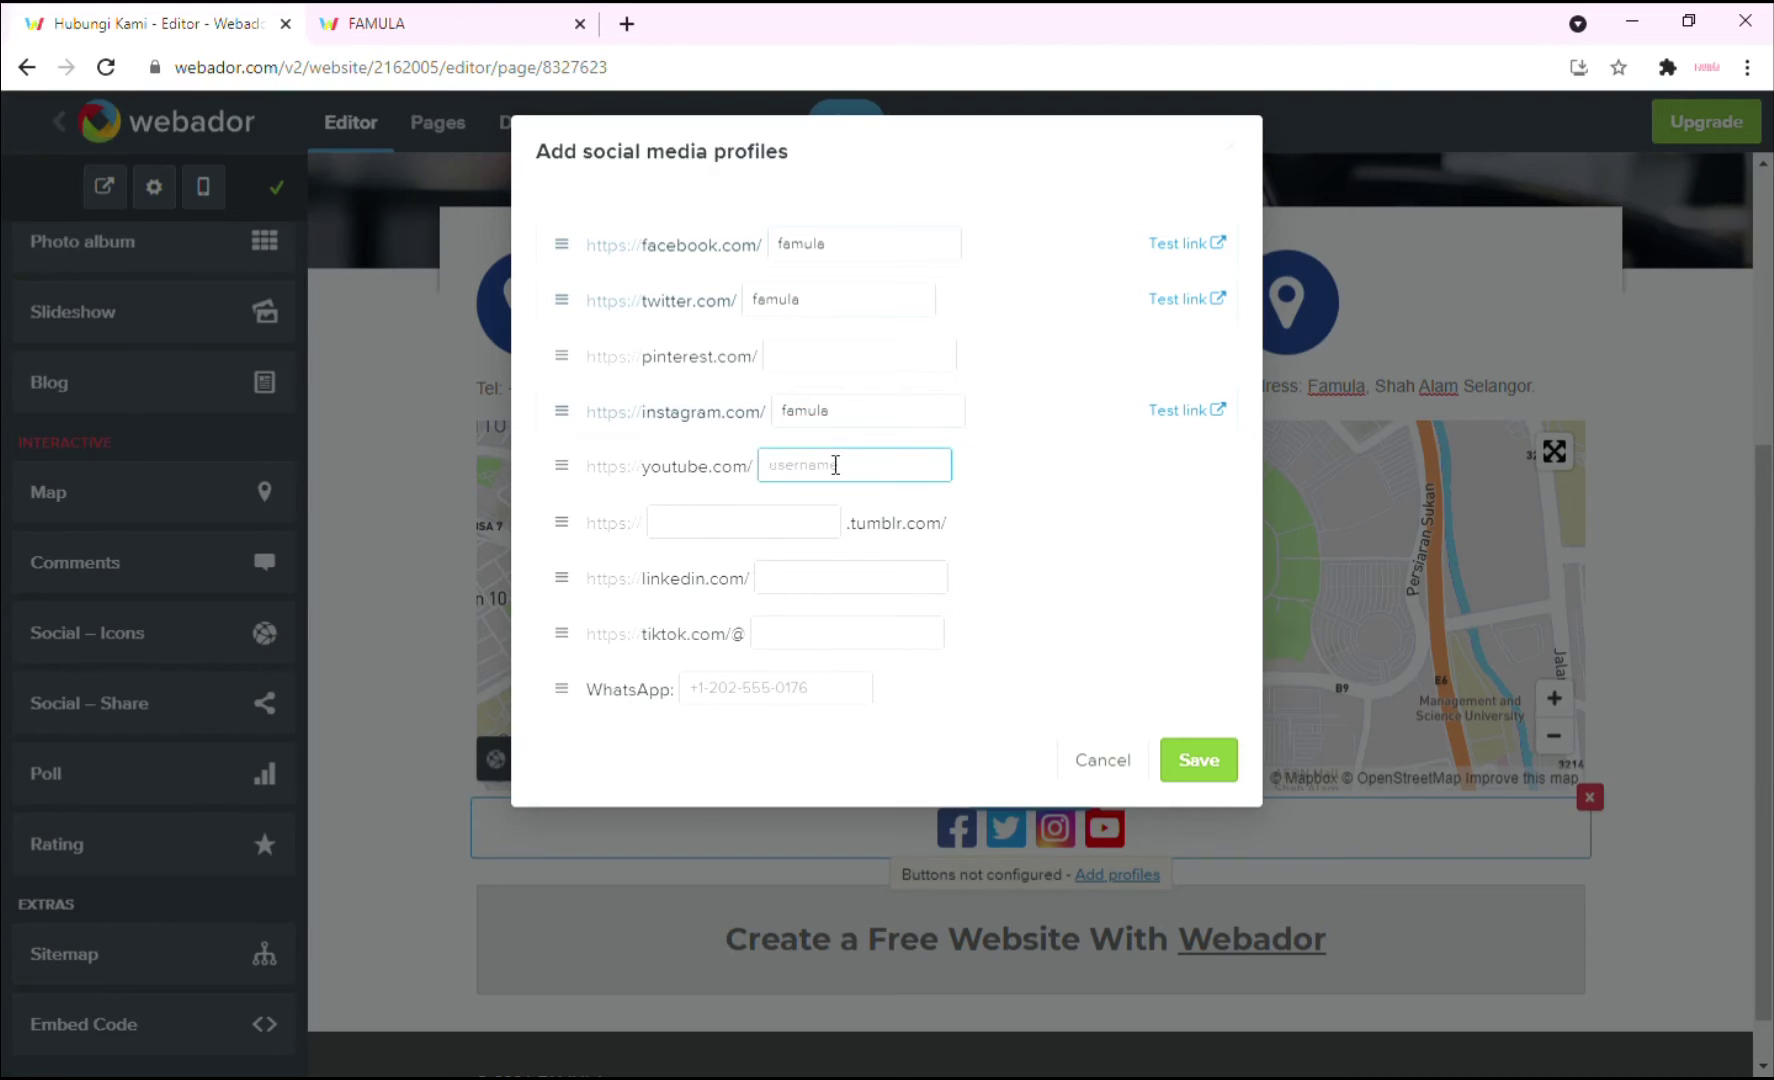
{"action": "type", "text": "famula"}
{"action": "left_click", "coordinate": [790, 694]}
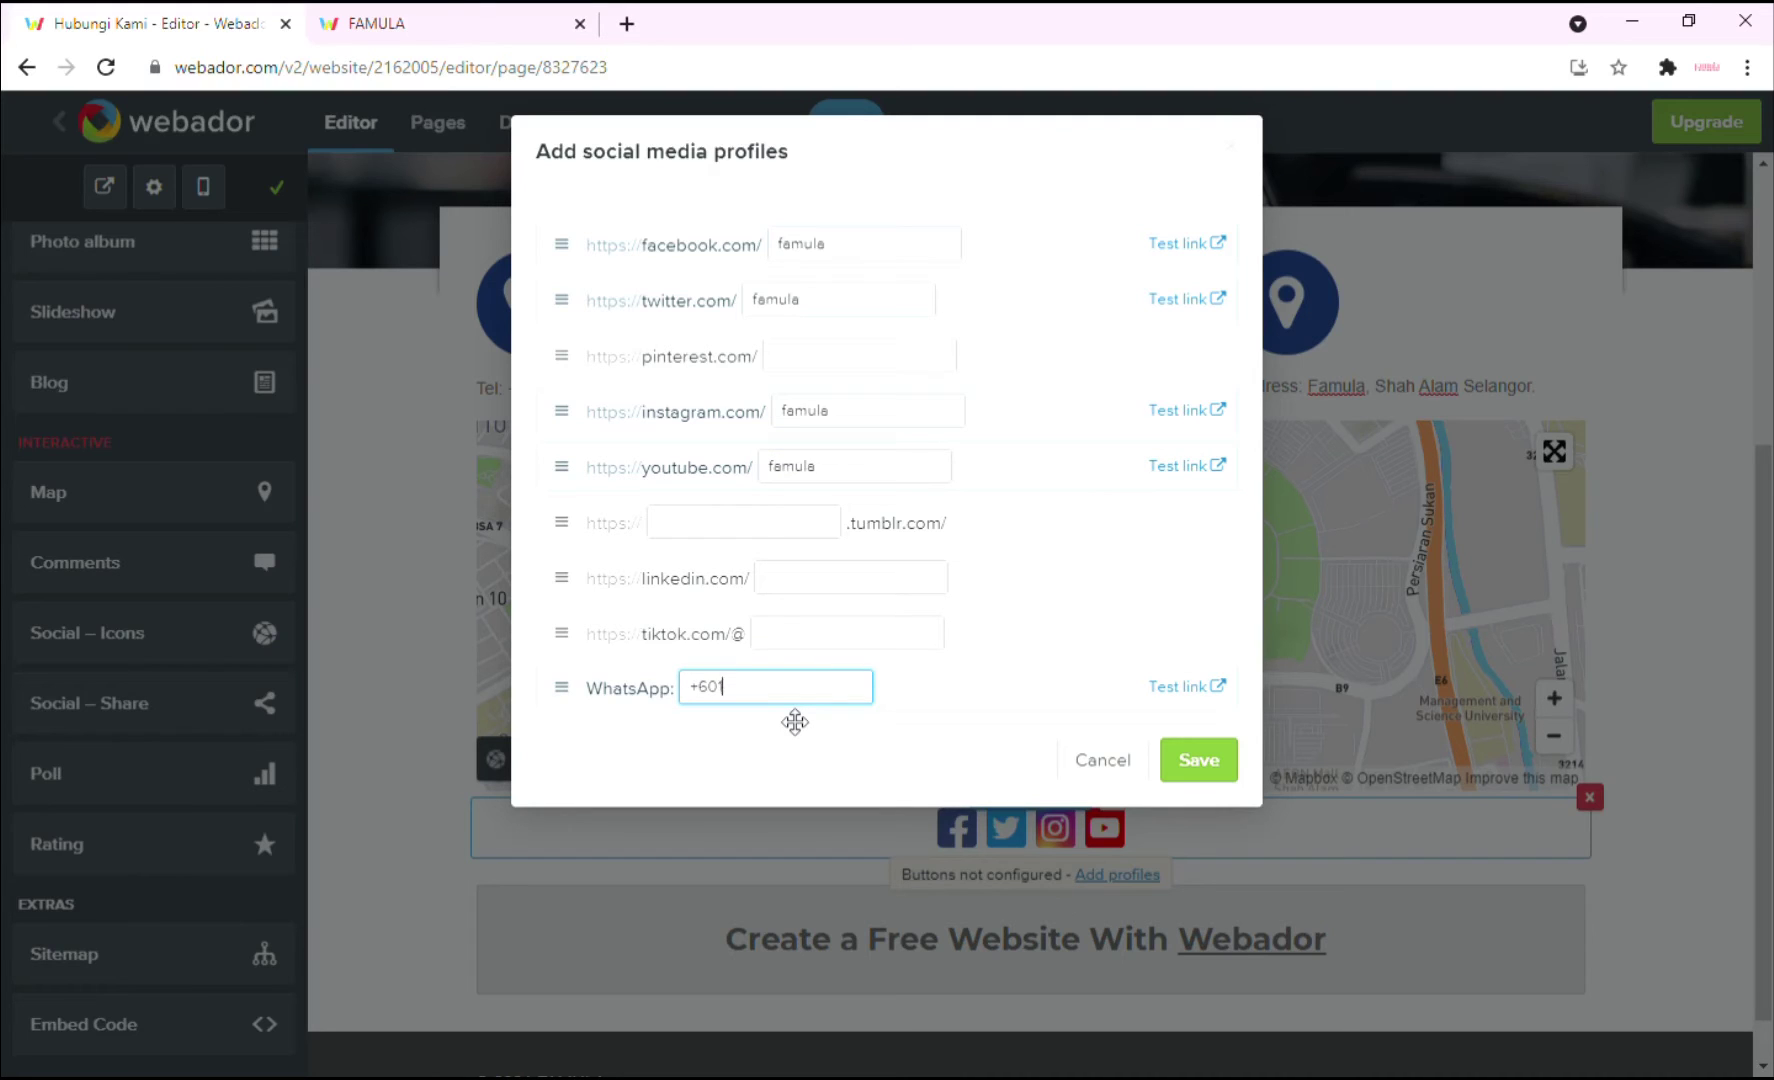
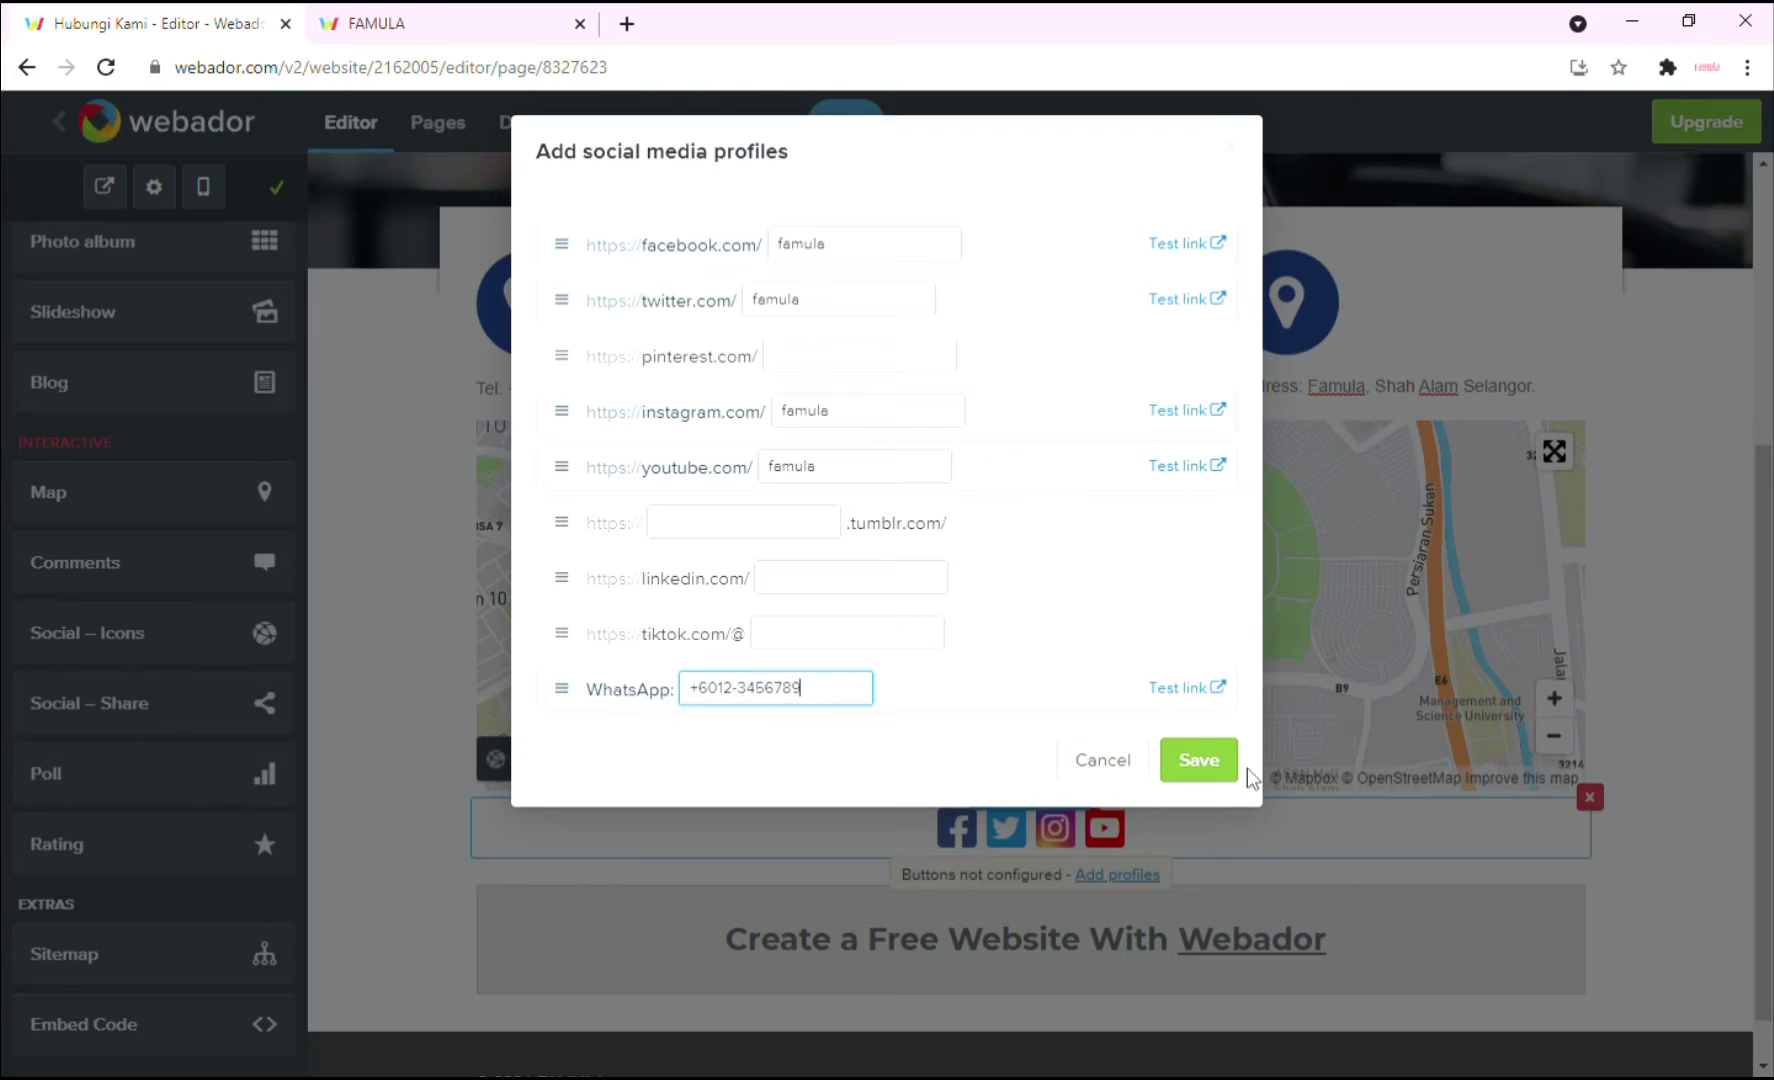
{"action": "left_click", "coordinate": [1221, 770]}
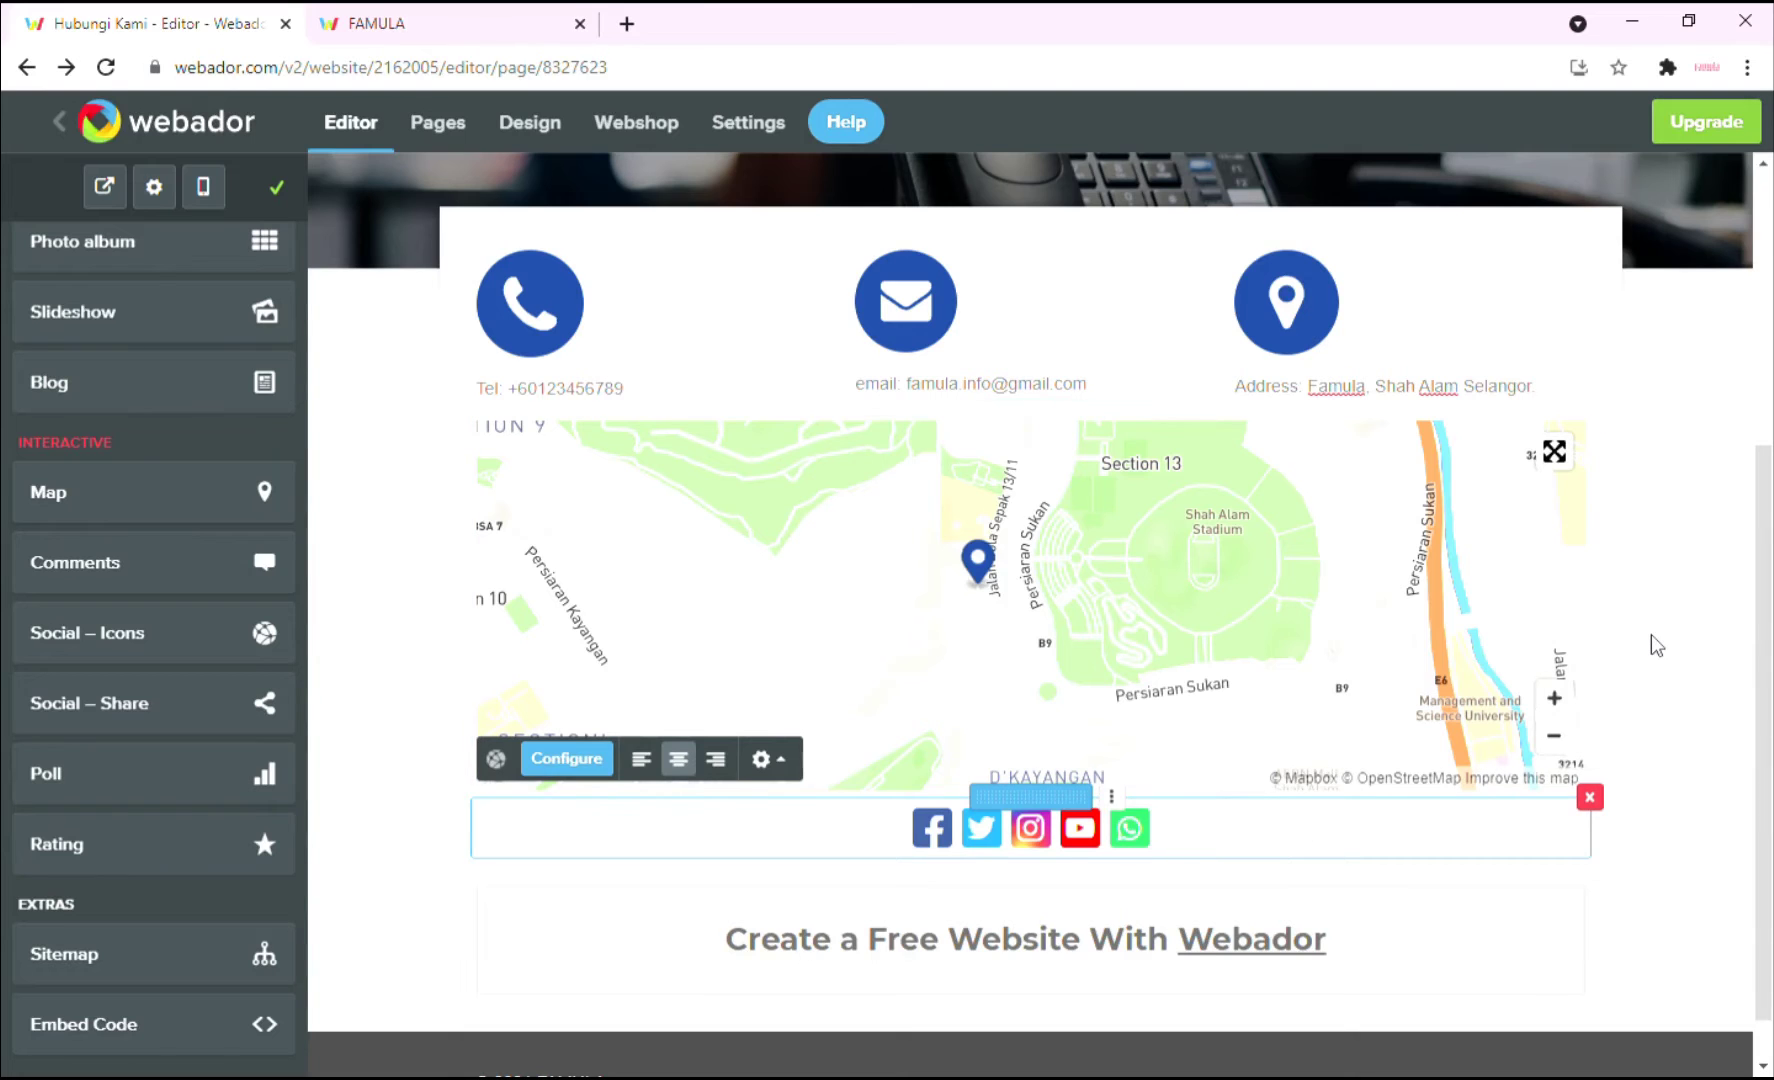
Preview the live Hubungi Kami page and home page, then come back to the Hubungi Kami page.
{"action": "scroll", "coordinate": [1651, 633], "scroll_direction": "up", "scroll_amount": 2}
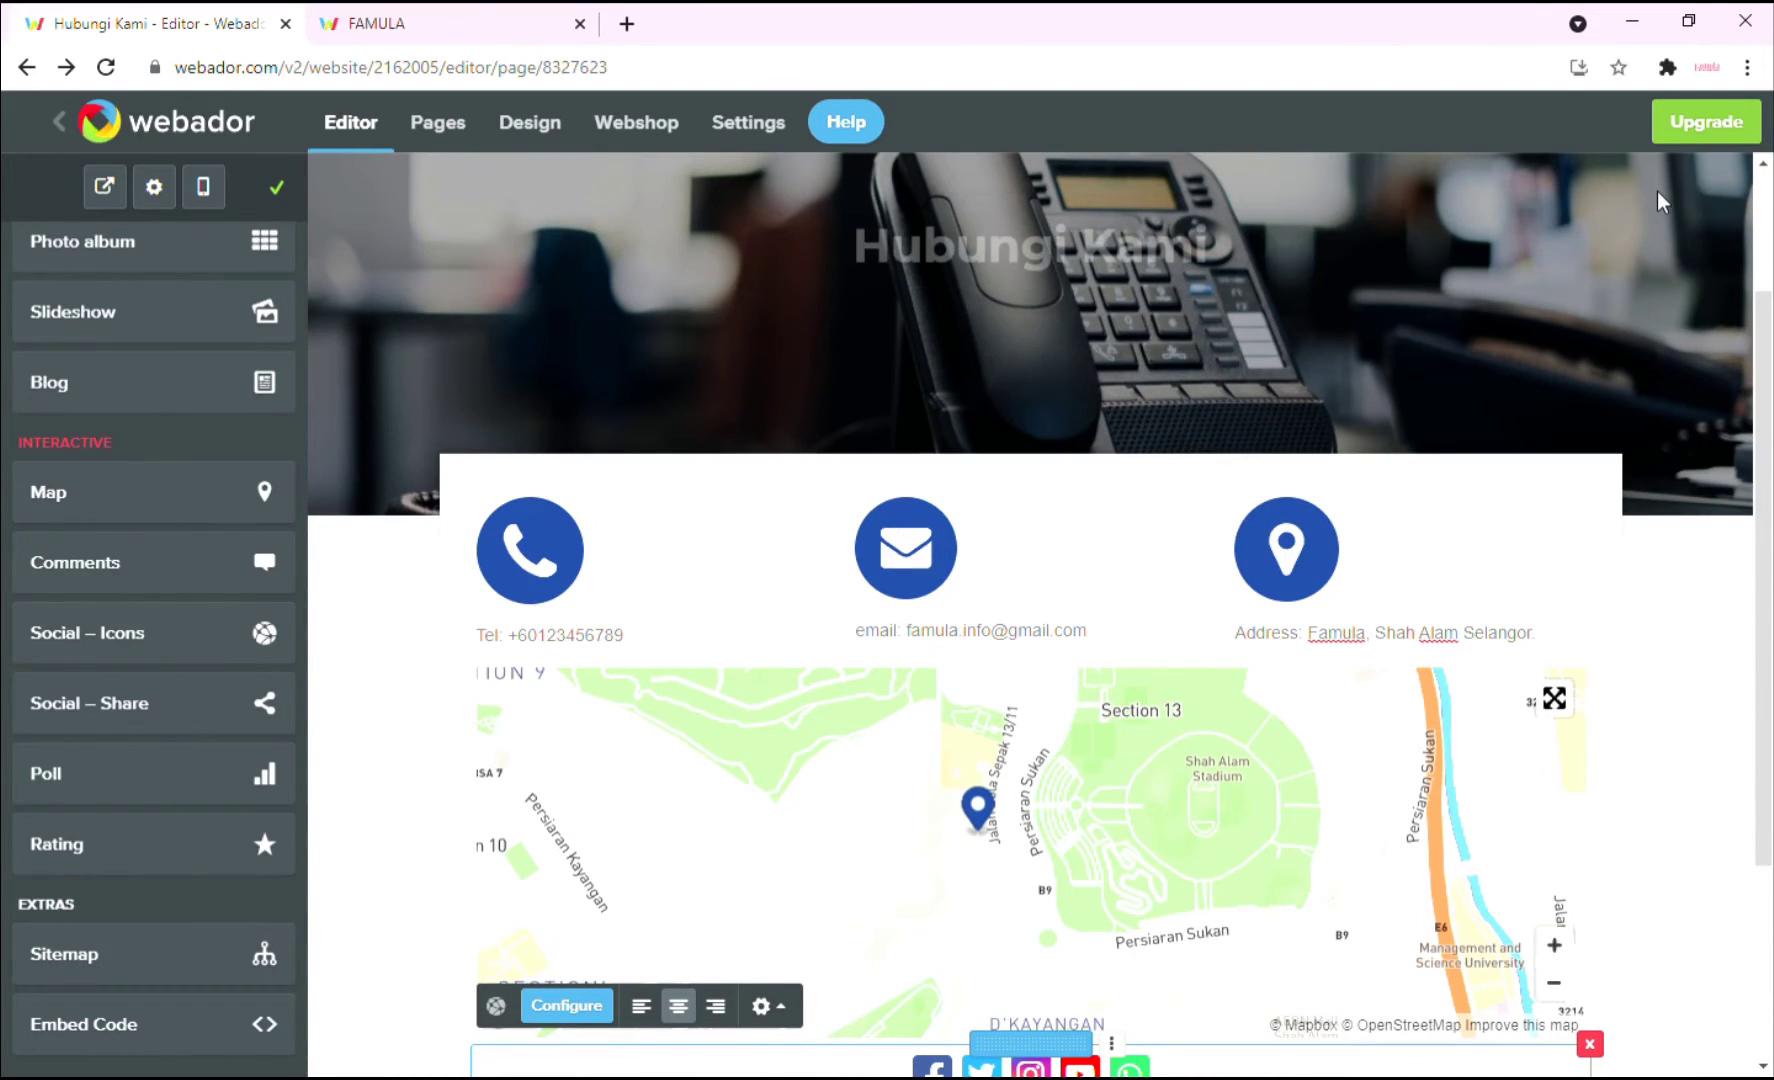
{"action": "scroll", "coordinate": [1655, 217], "scroll_direction": "up", "scroll_amount": 2}
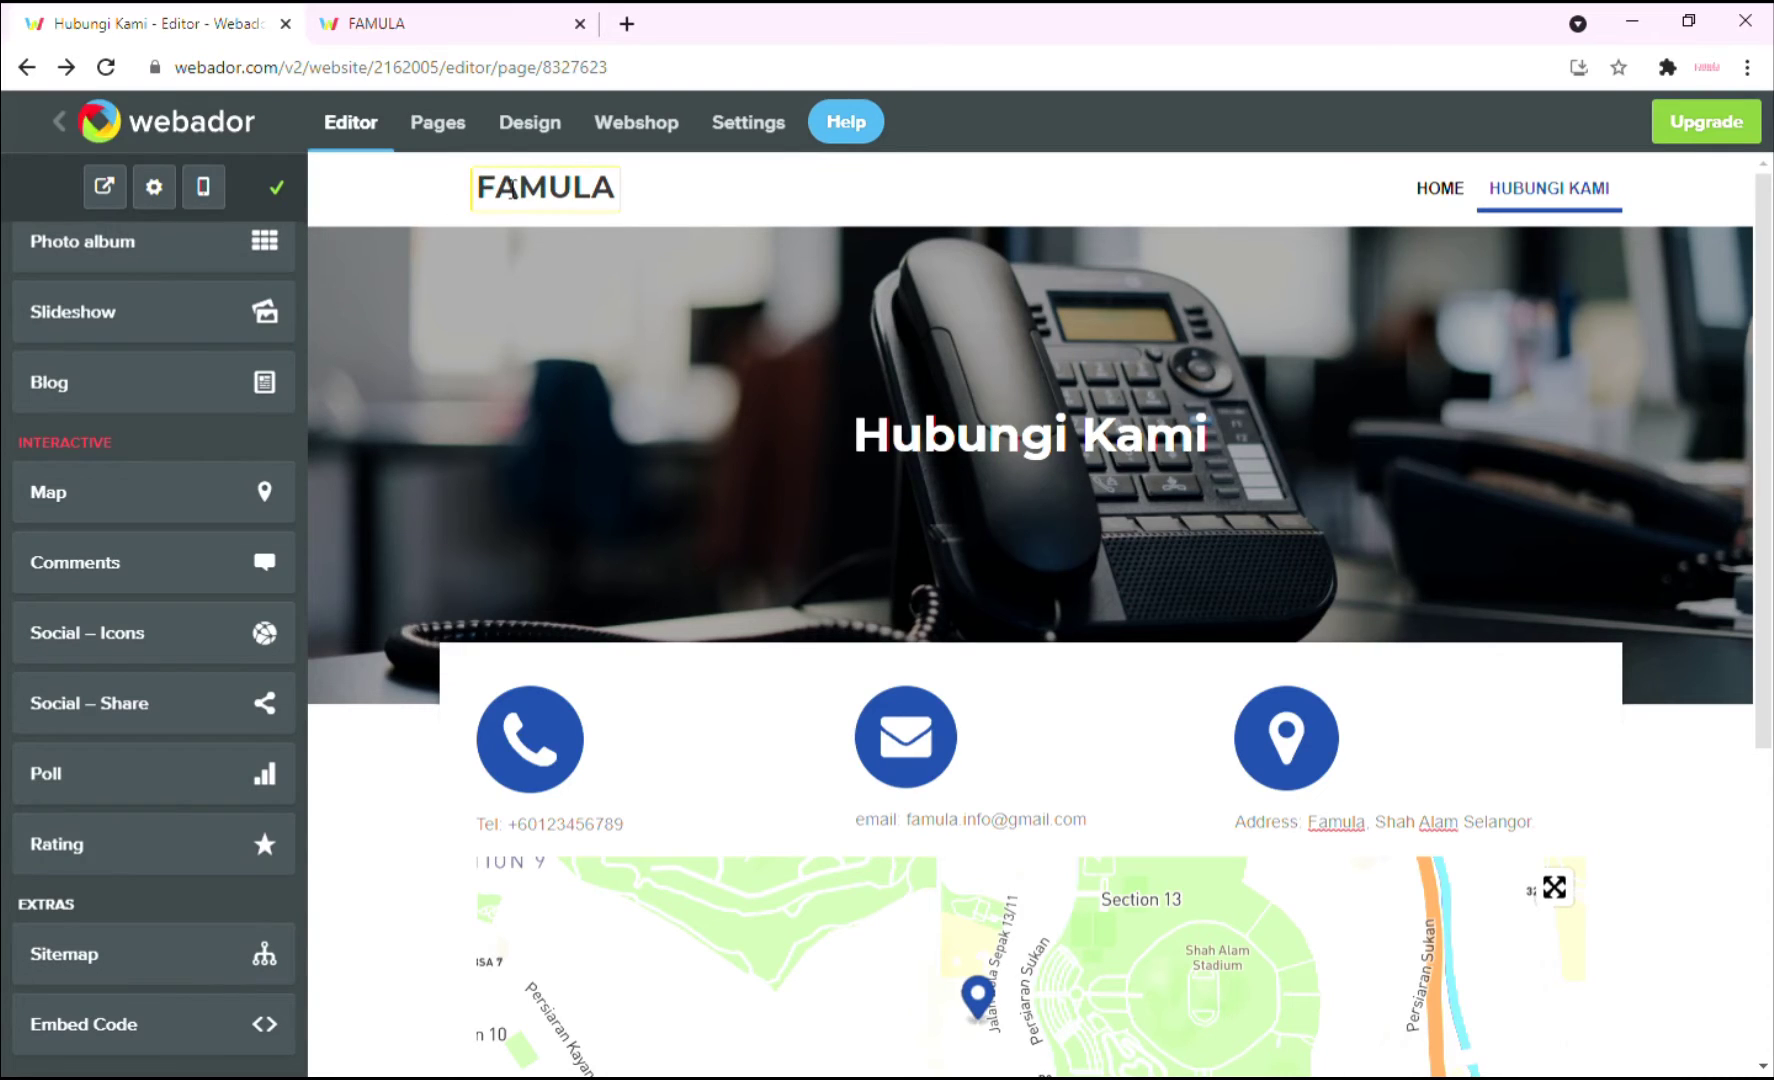
{"action": "left_click", "coordinate": [114, 192]}
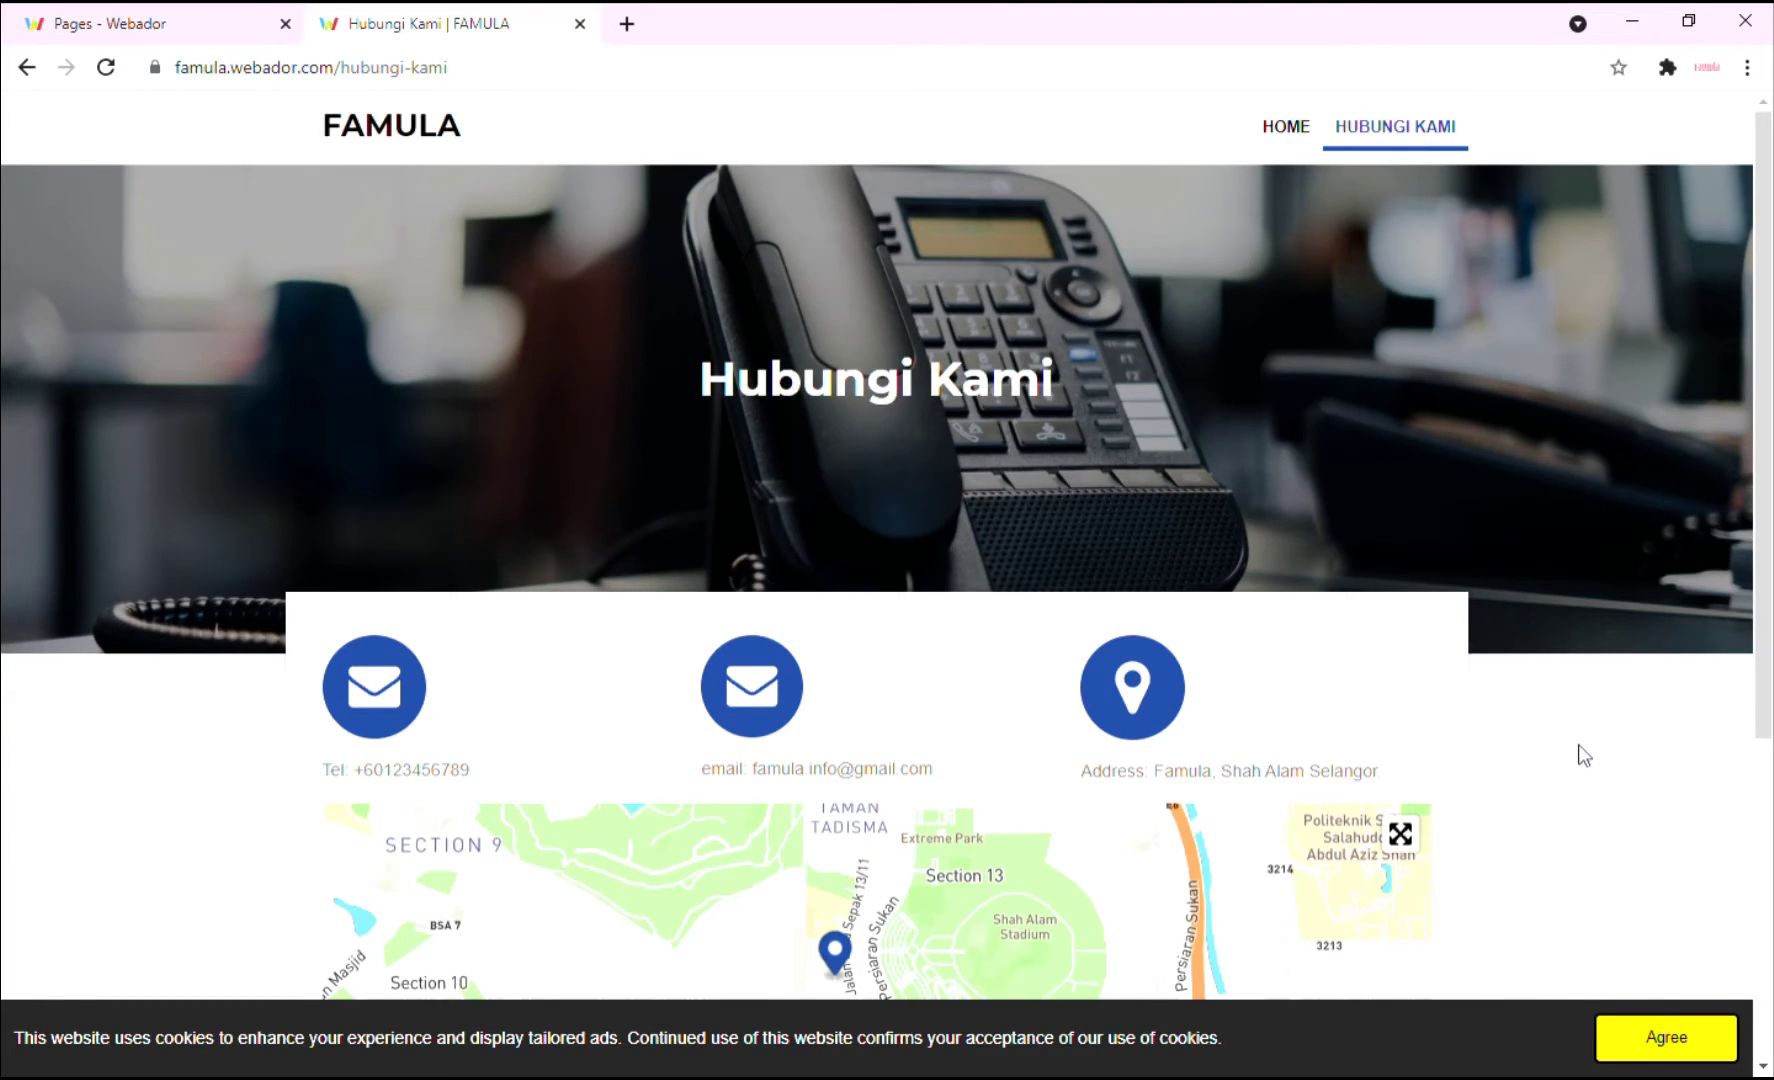
{"action": "left_click", "coordinate": [1295, 124]}
{"action": "left_click", "coordinate": [1406, 140]}
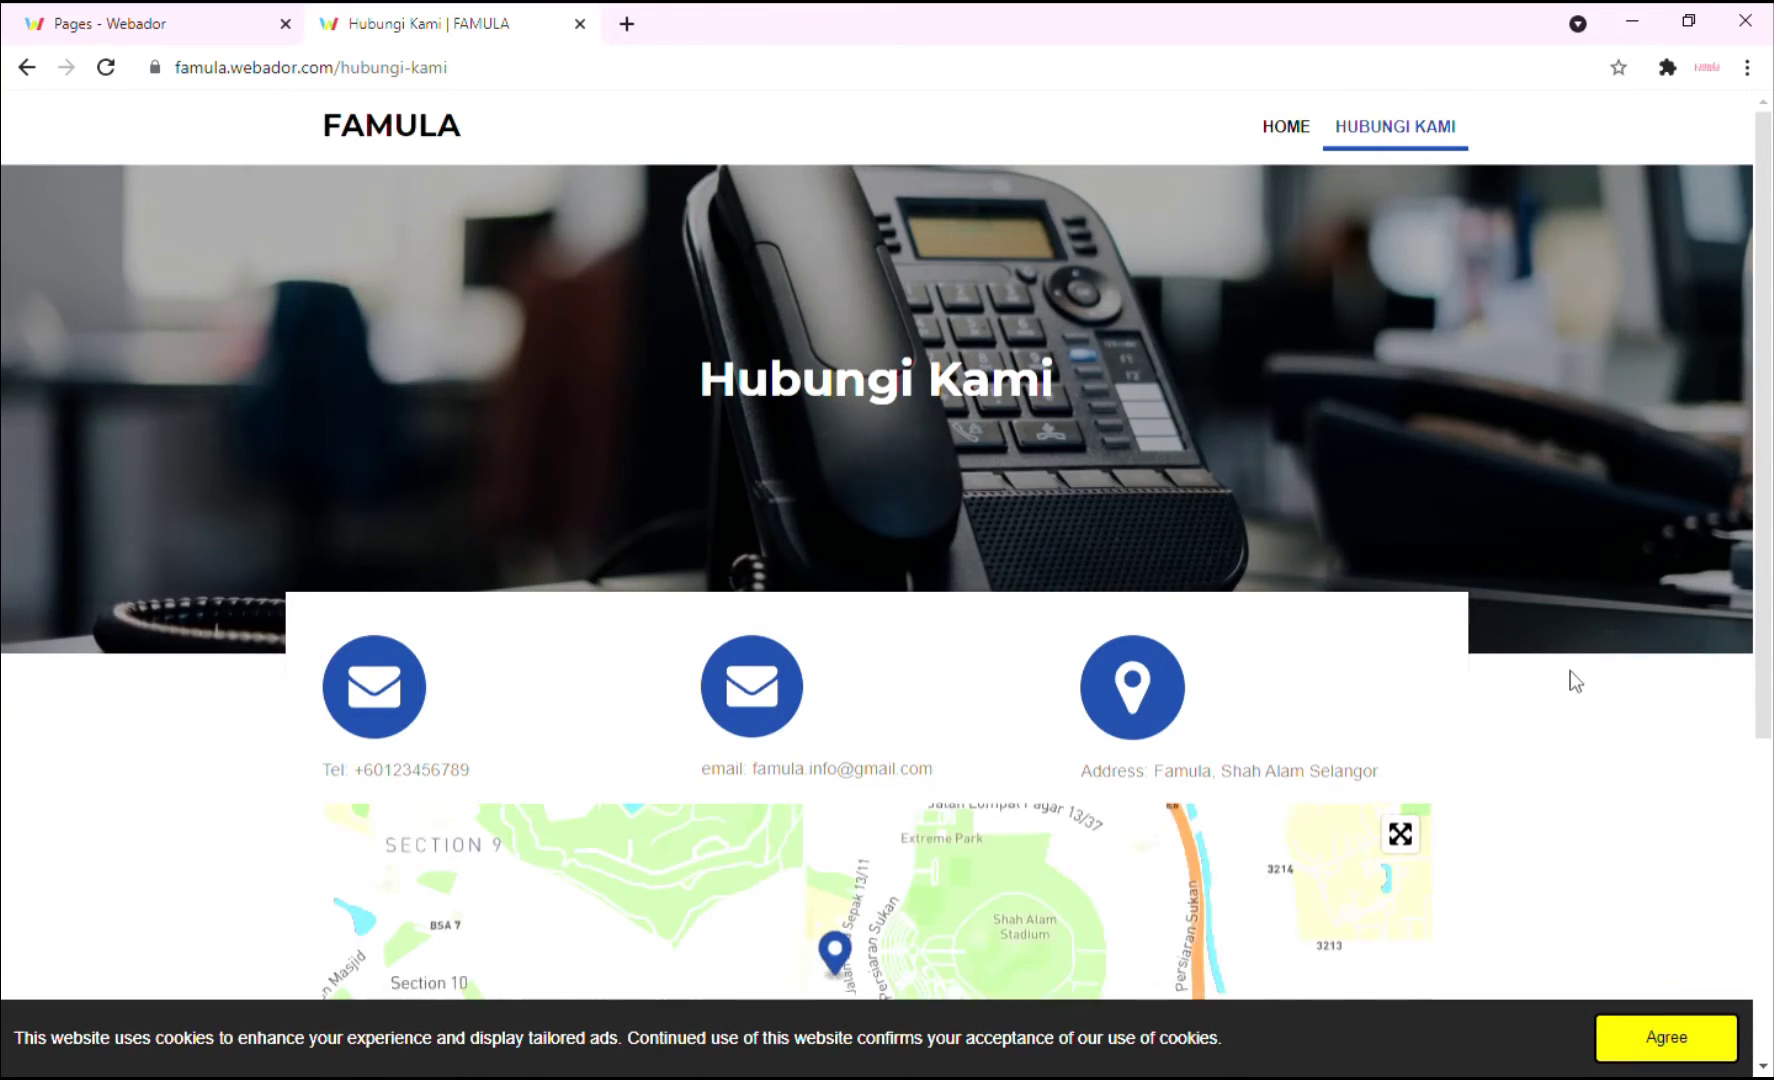
{"action": "scroll", "coordinate": [1572, 669], "scroll_direction": "down", "scroll_amount": 5}
{"action": "scroll", "coordinate": [1572, 669], "scroll_direction": "up", "scroll_amount": 1}
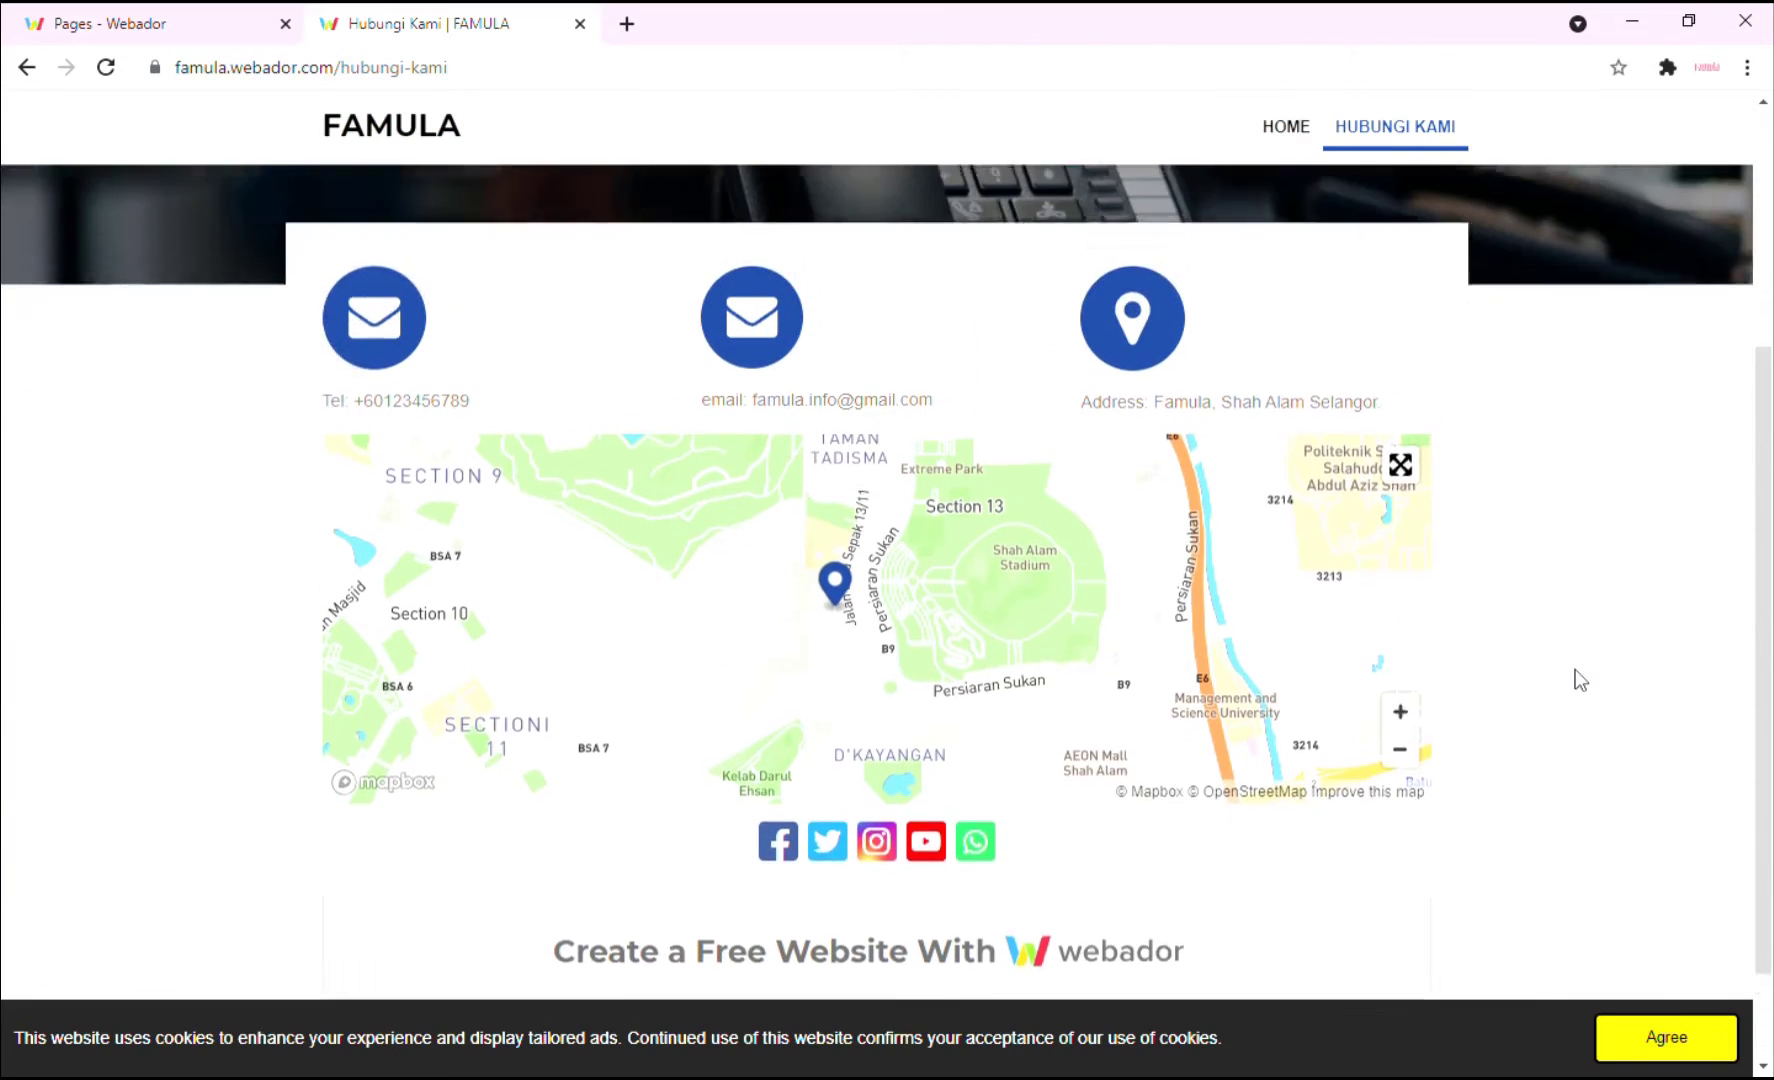
{"action": "scroll", "coordinate": [1574, 669], "scroll_direction": "down", "scroll_amount": 1}
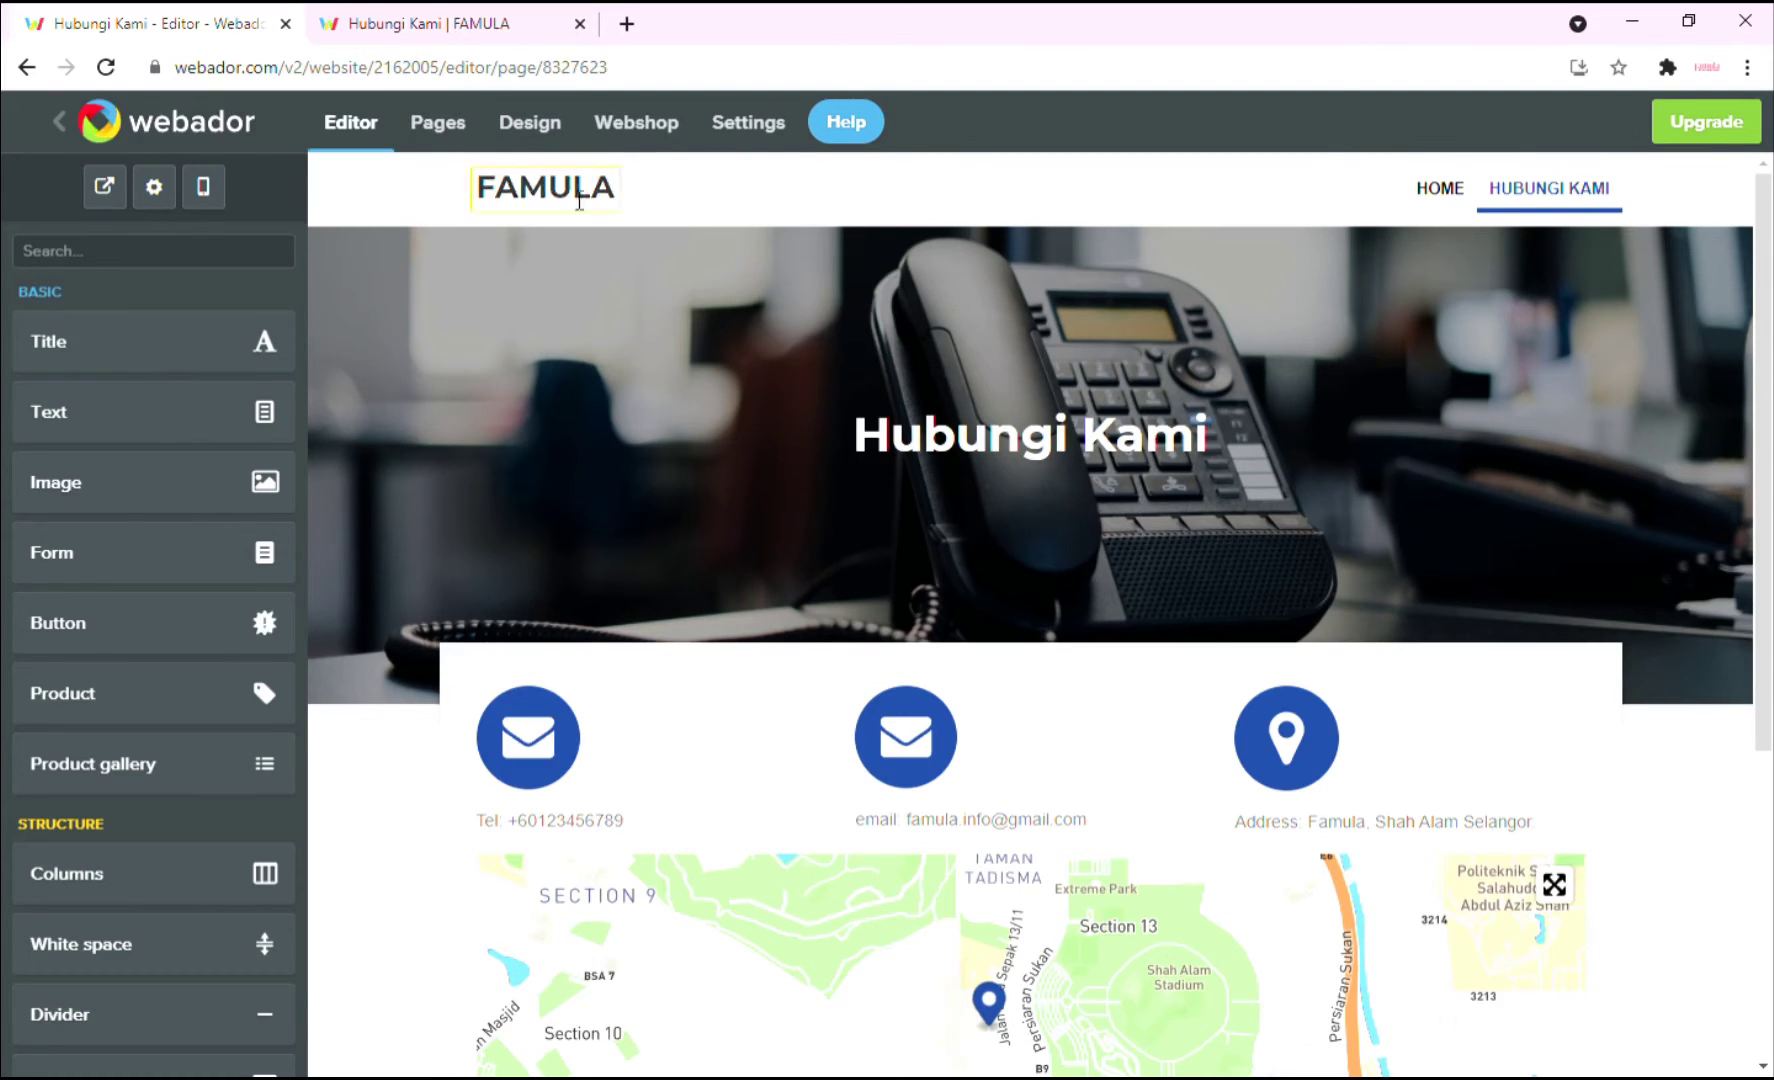
Go to the Webshop area and bring up its Products list.
{"action": "left_click", "coordinate": [629, 133]}
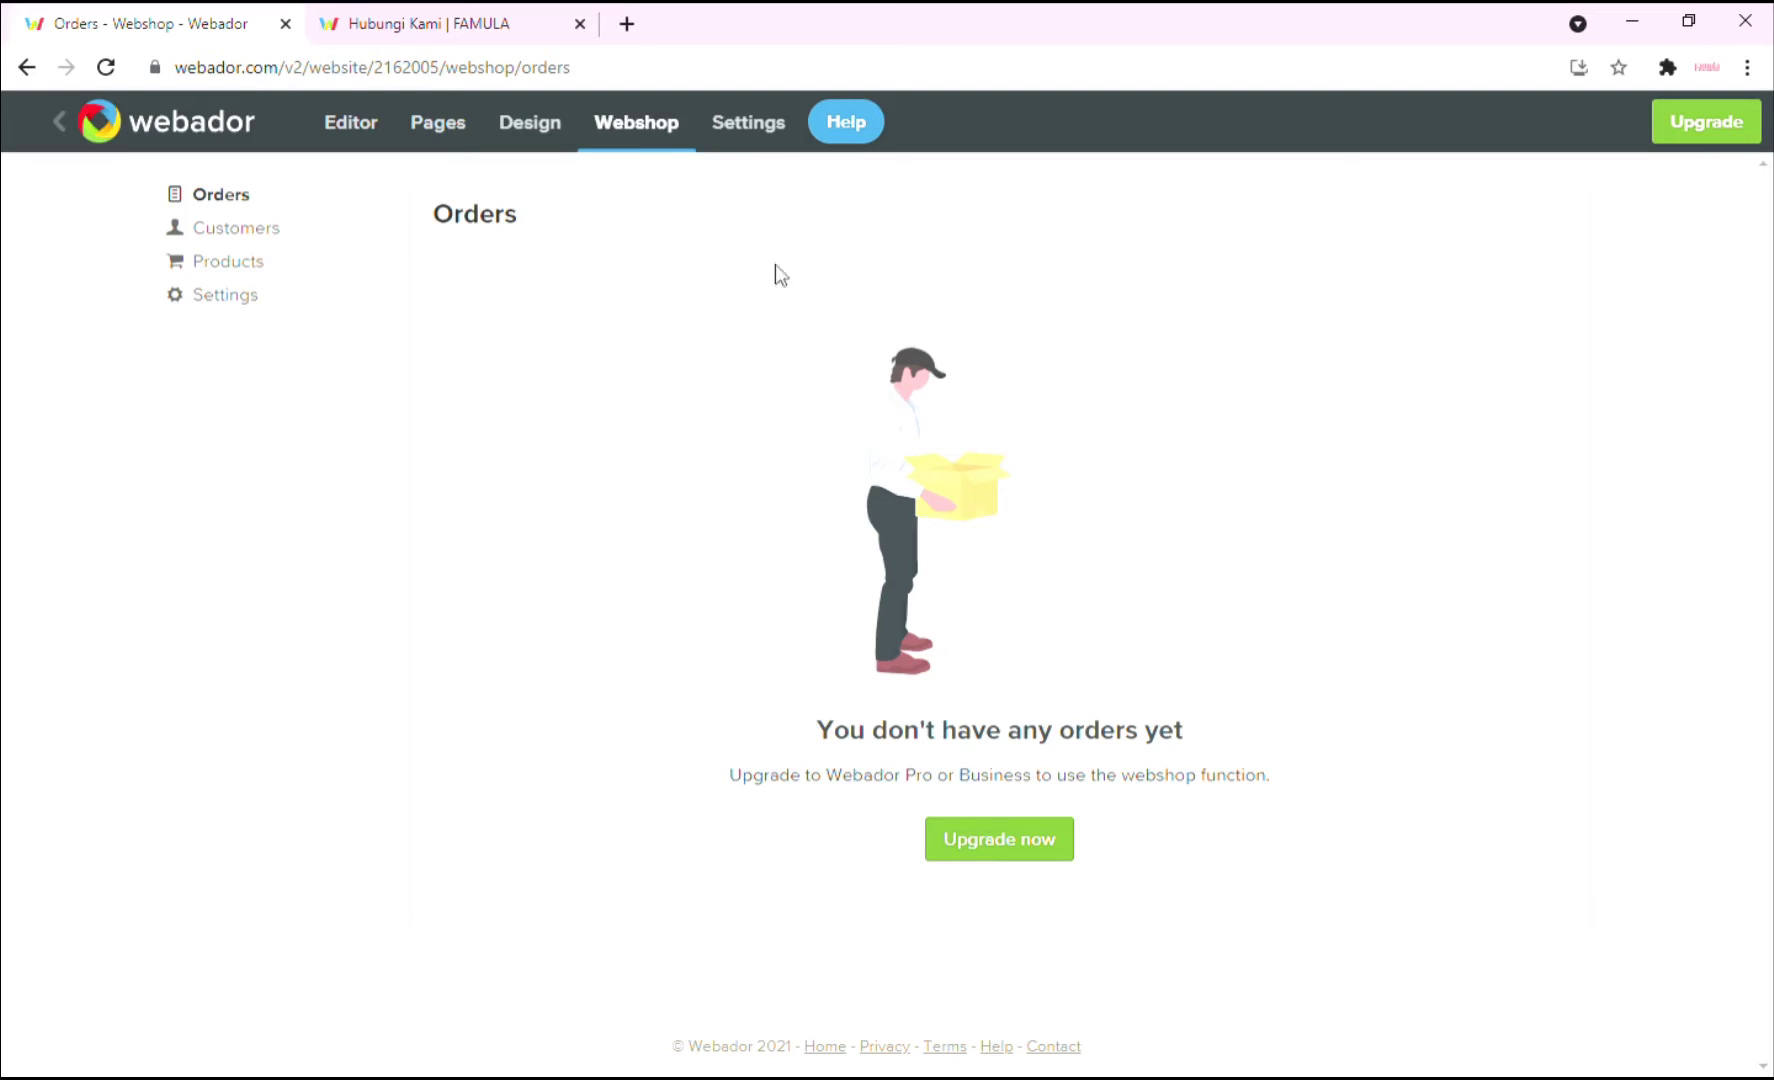
{"action": "left_click", "coordinate": [266, 243]}
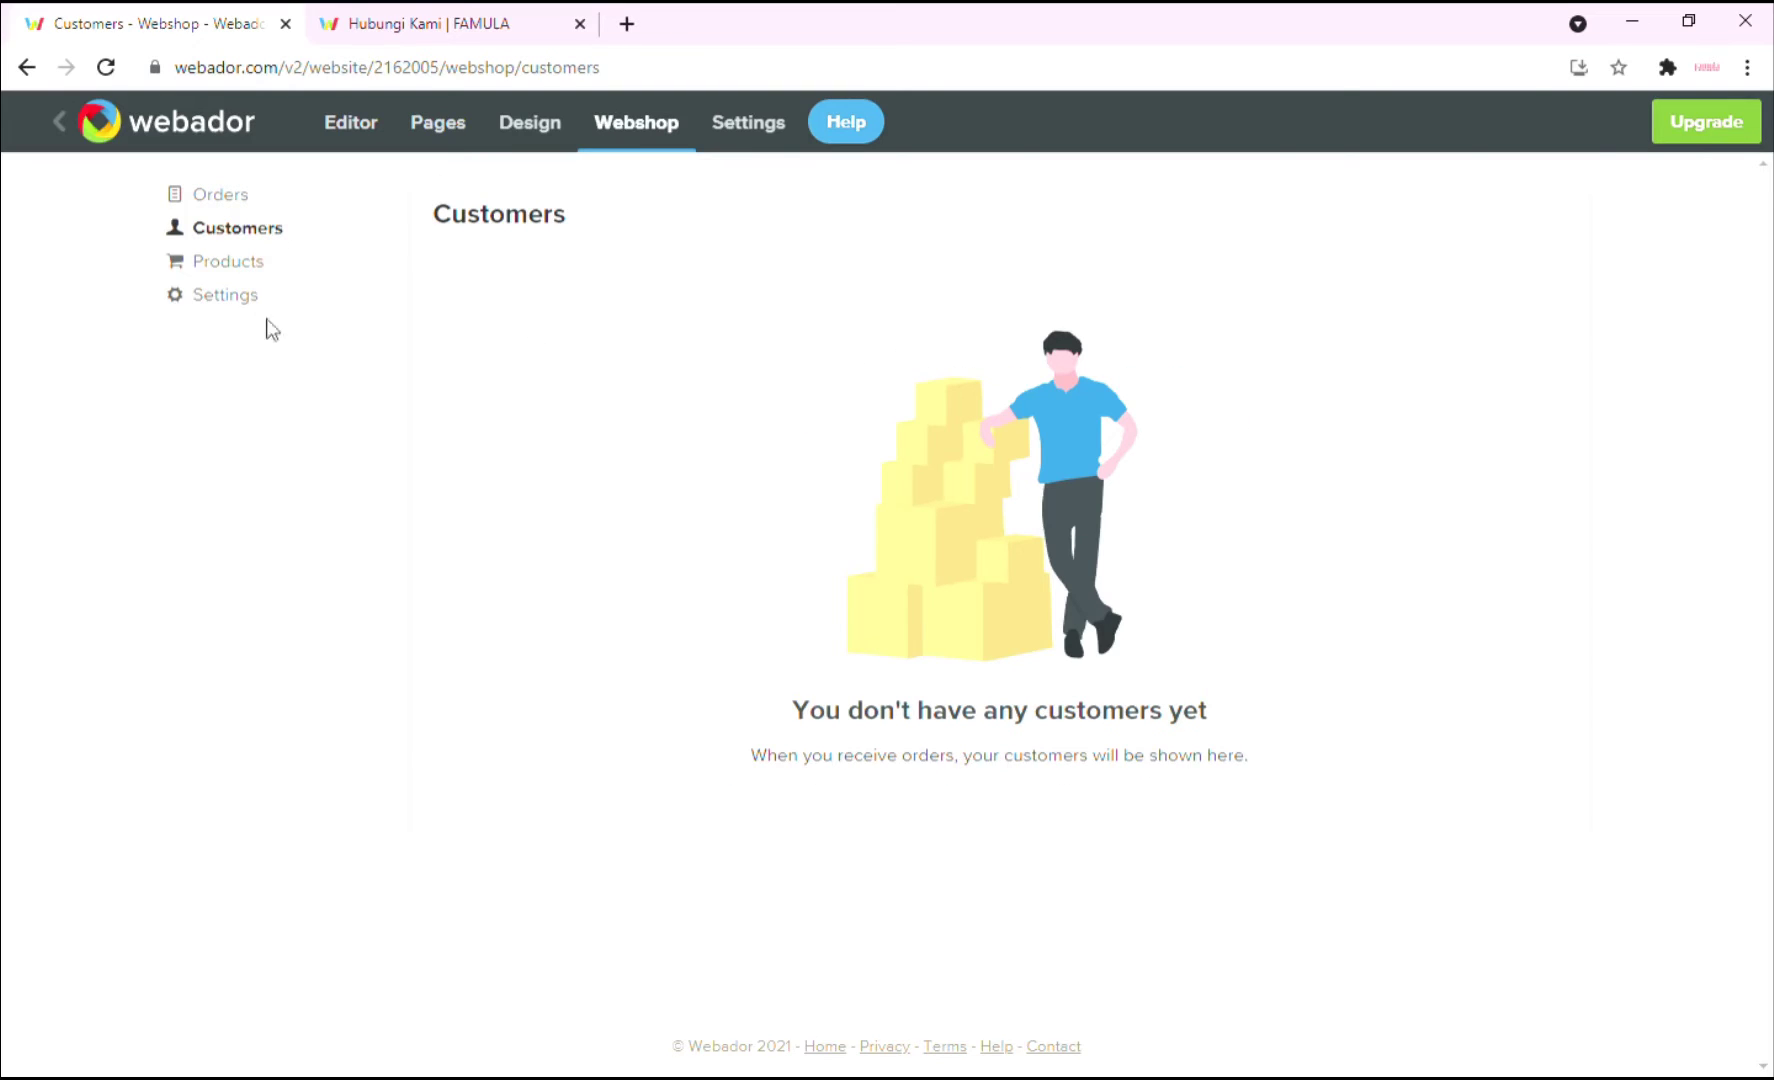
{"action": "left_click", "coordinate": [245, 265]}
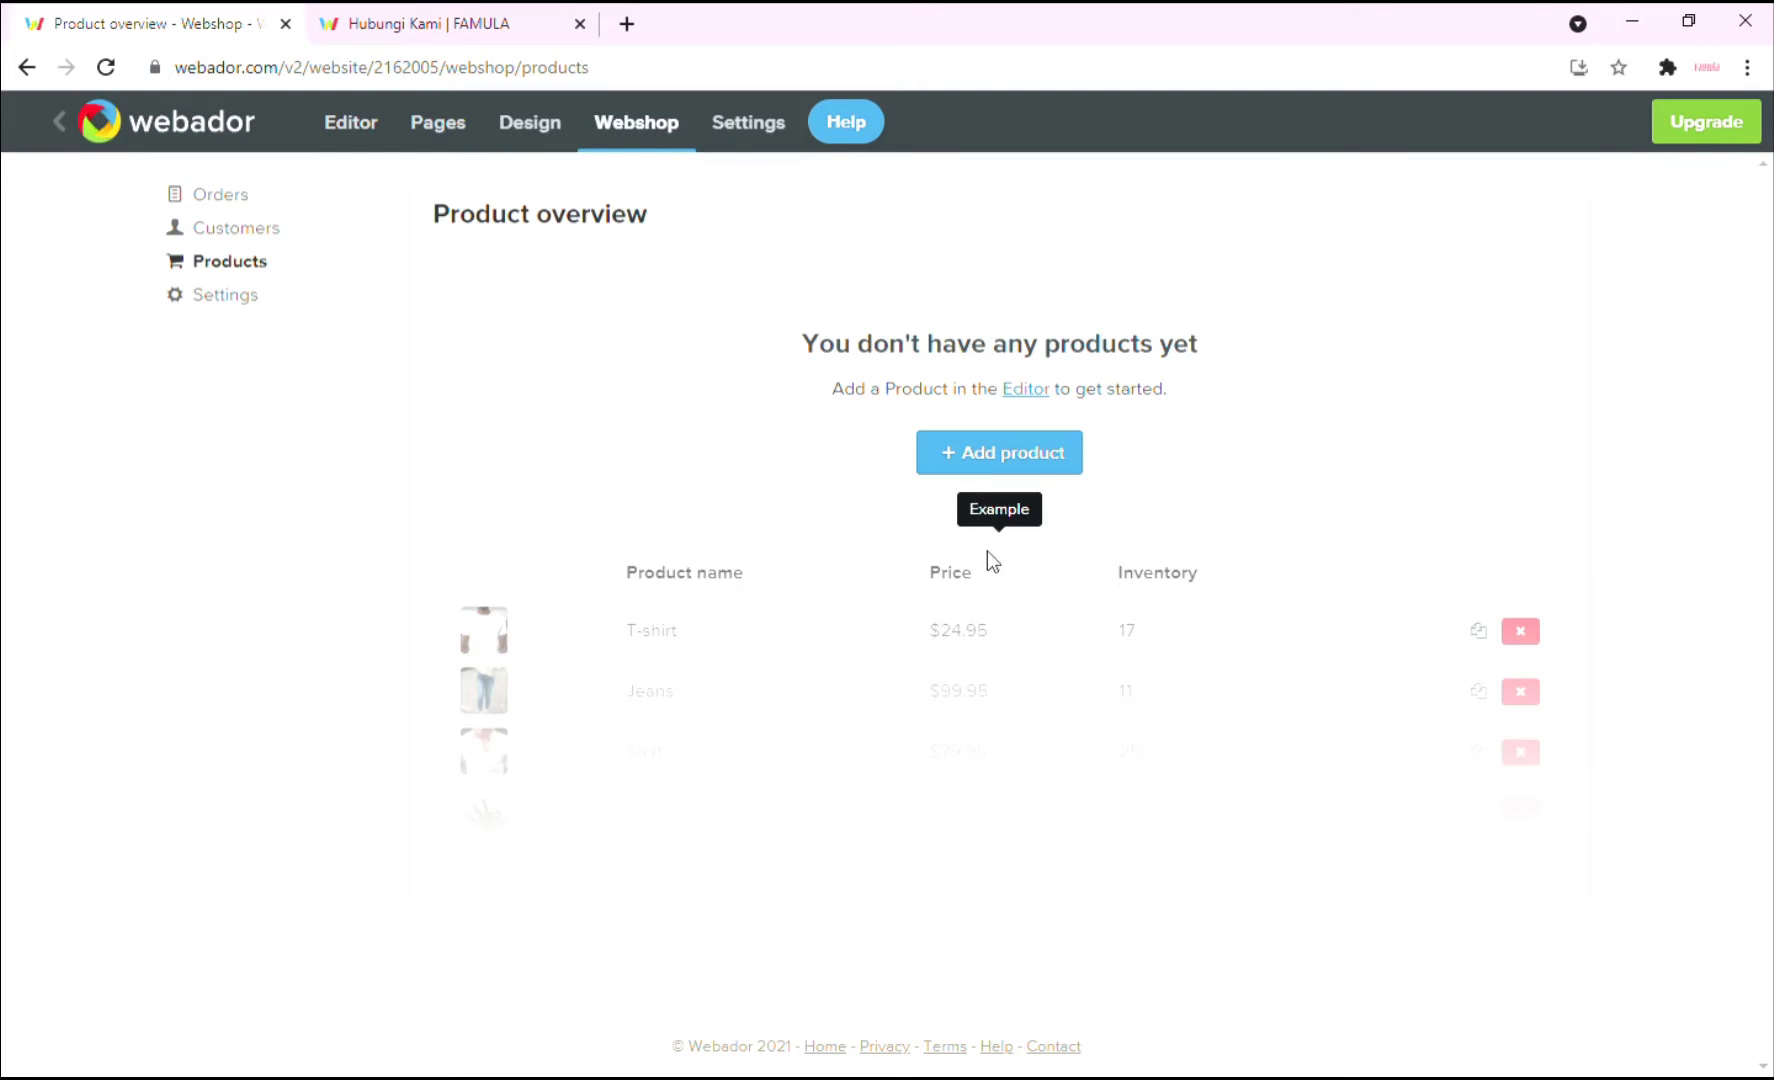
Start a new product with an uploaded photo and the name 'Ipad 5 Gold'.
{"action": "left_click", "coordinate": [1009, 456]}
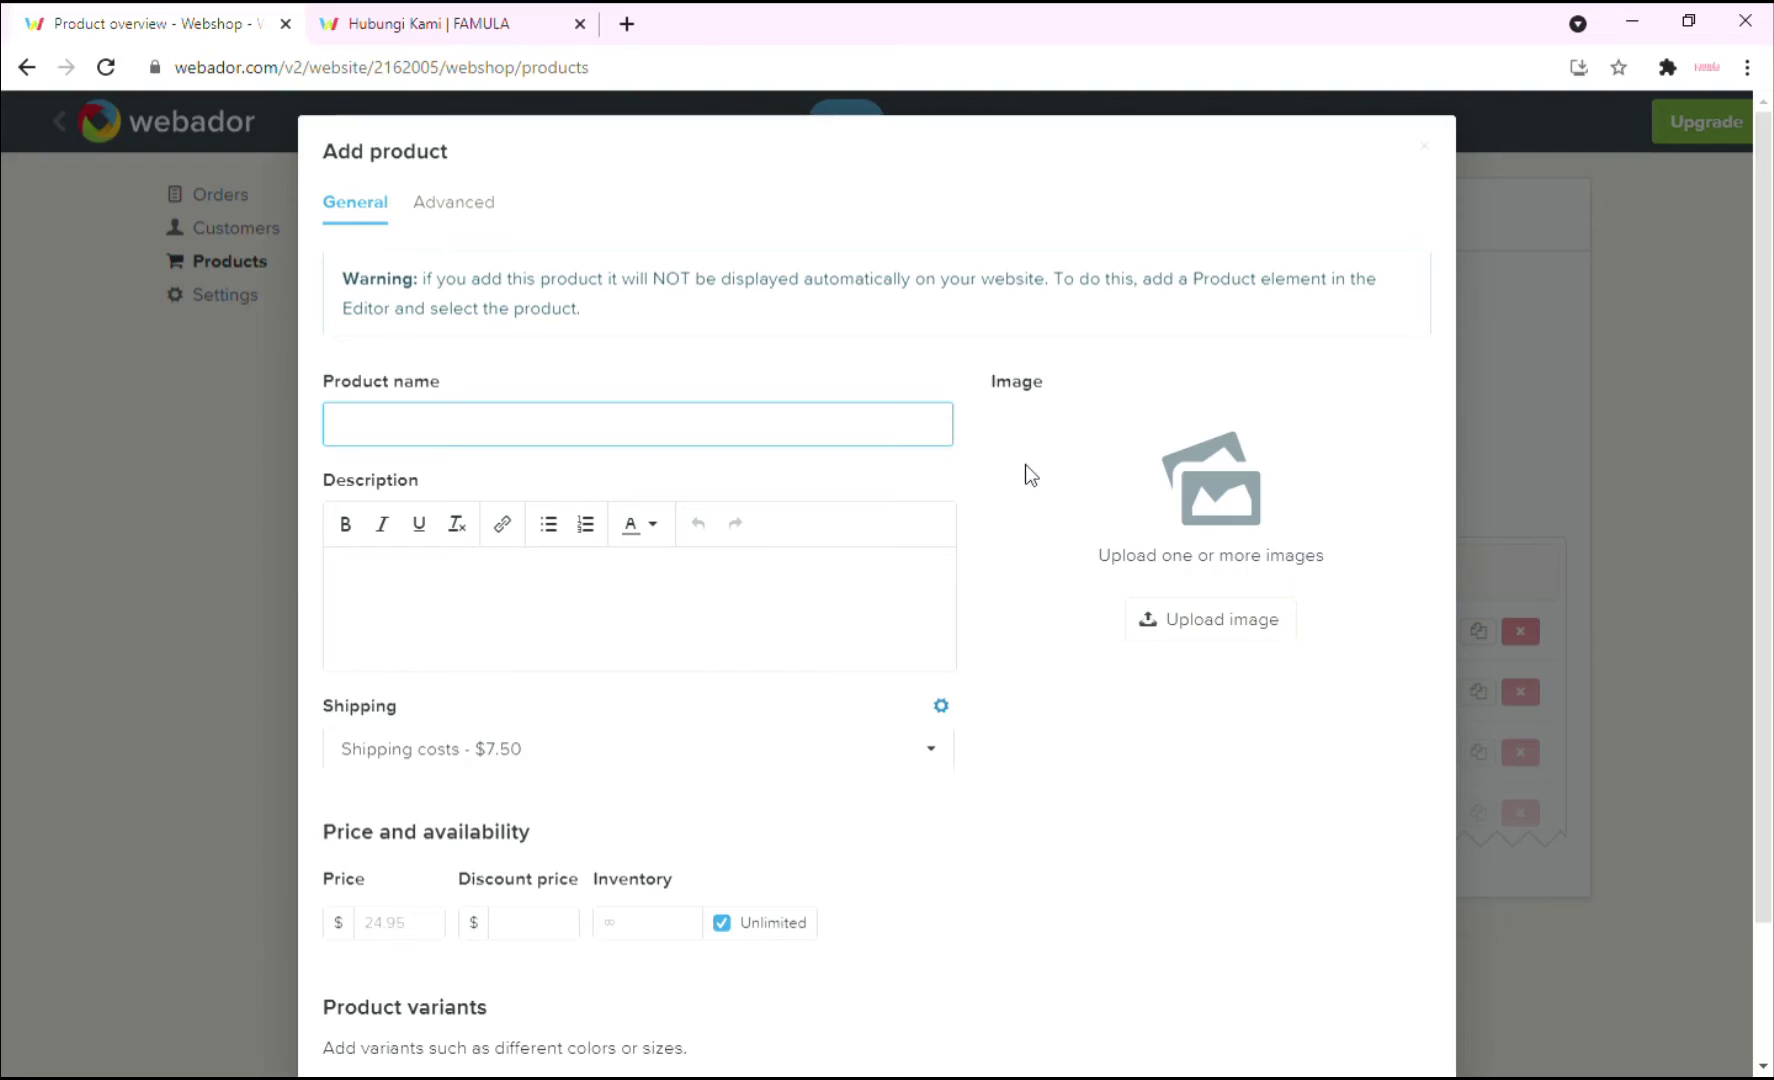
{"action": "left_click", "coordinate": [1264, 622]}
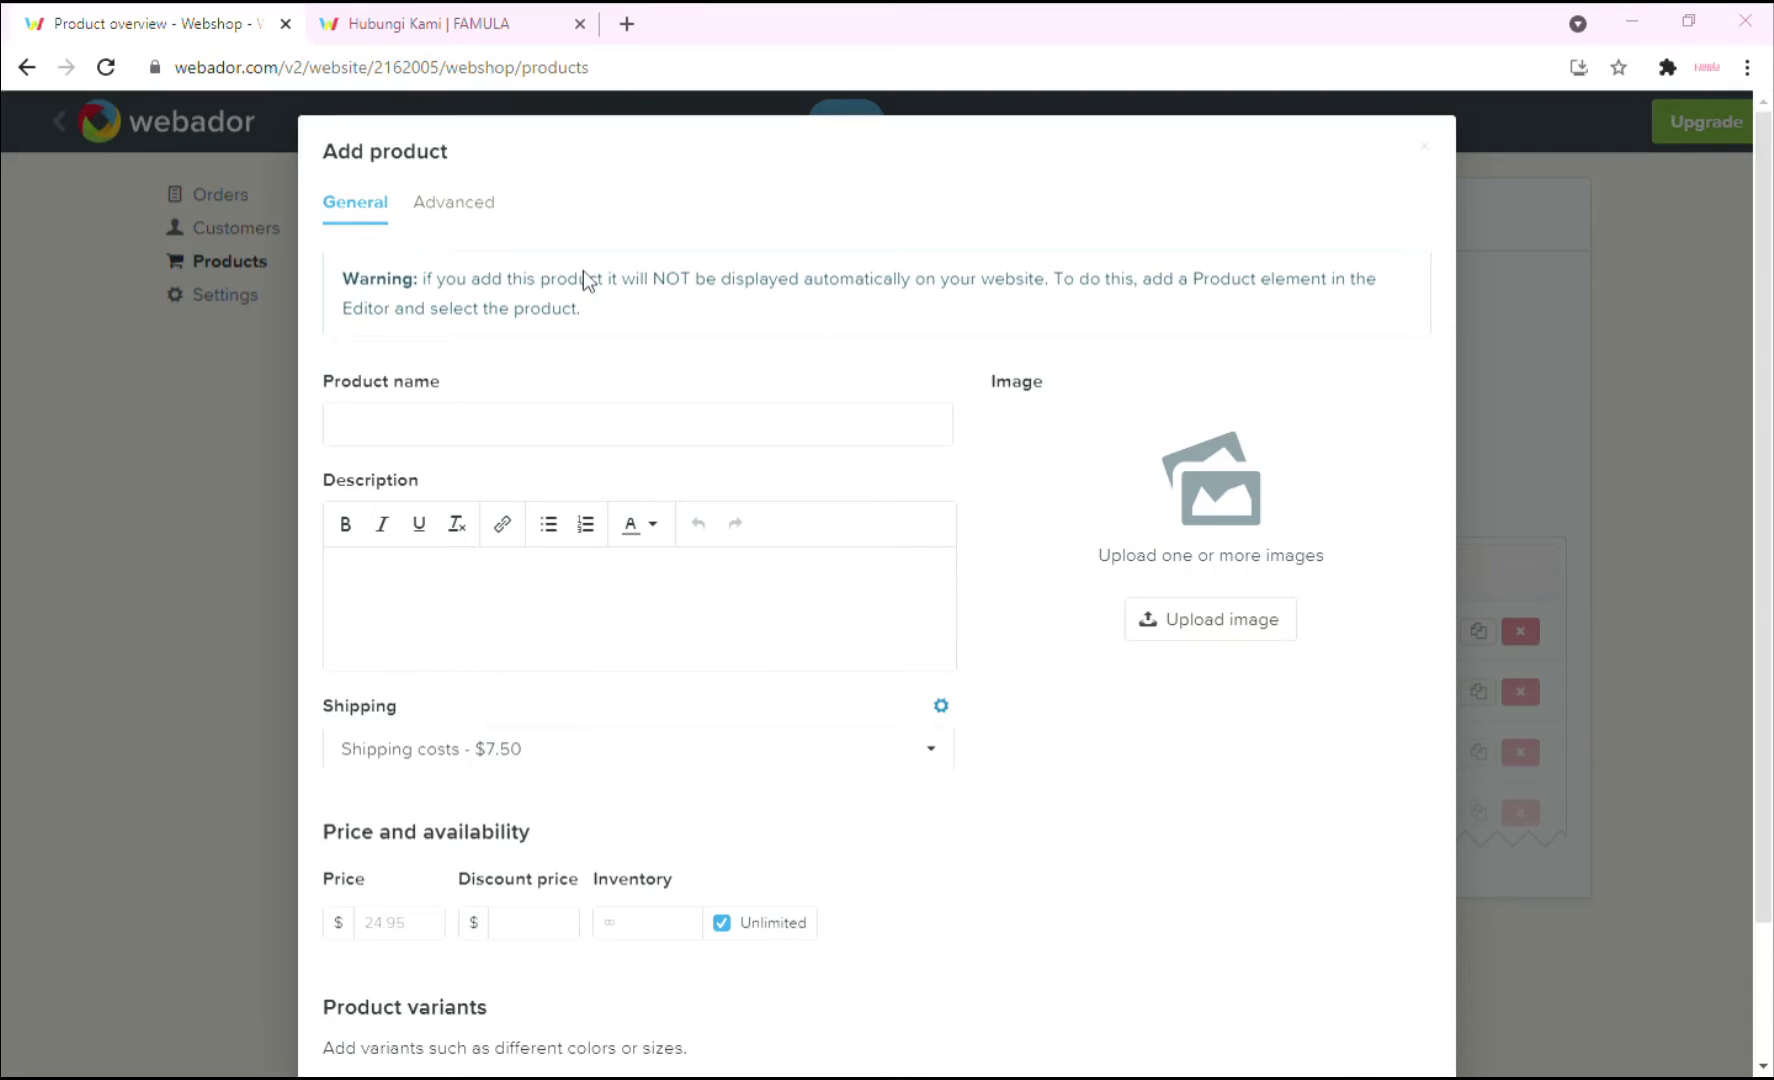
{"action": "key", "text": "Return"}
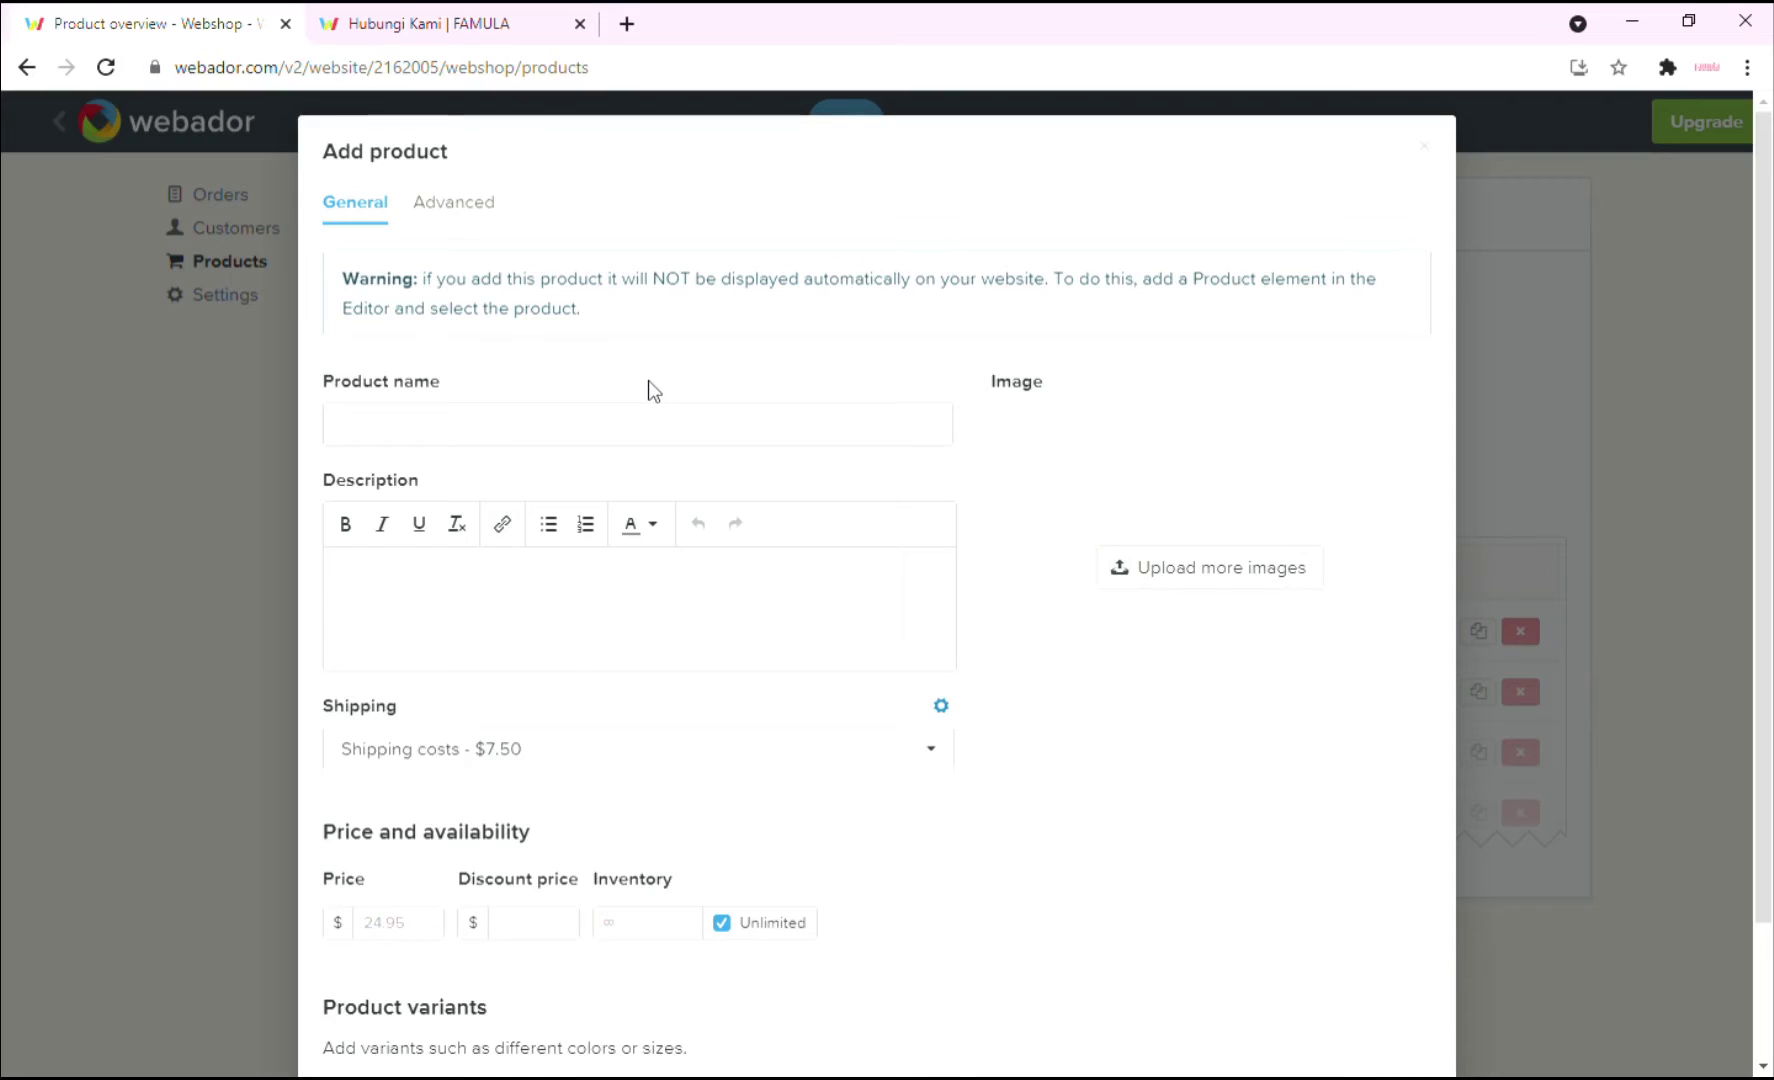
{"action": "left_click", "coordinate": [645, 423]}
{"action": "left_click", "coordinate": [640, 422]}
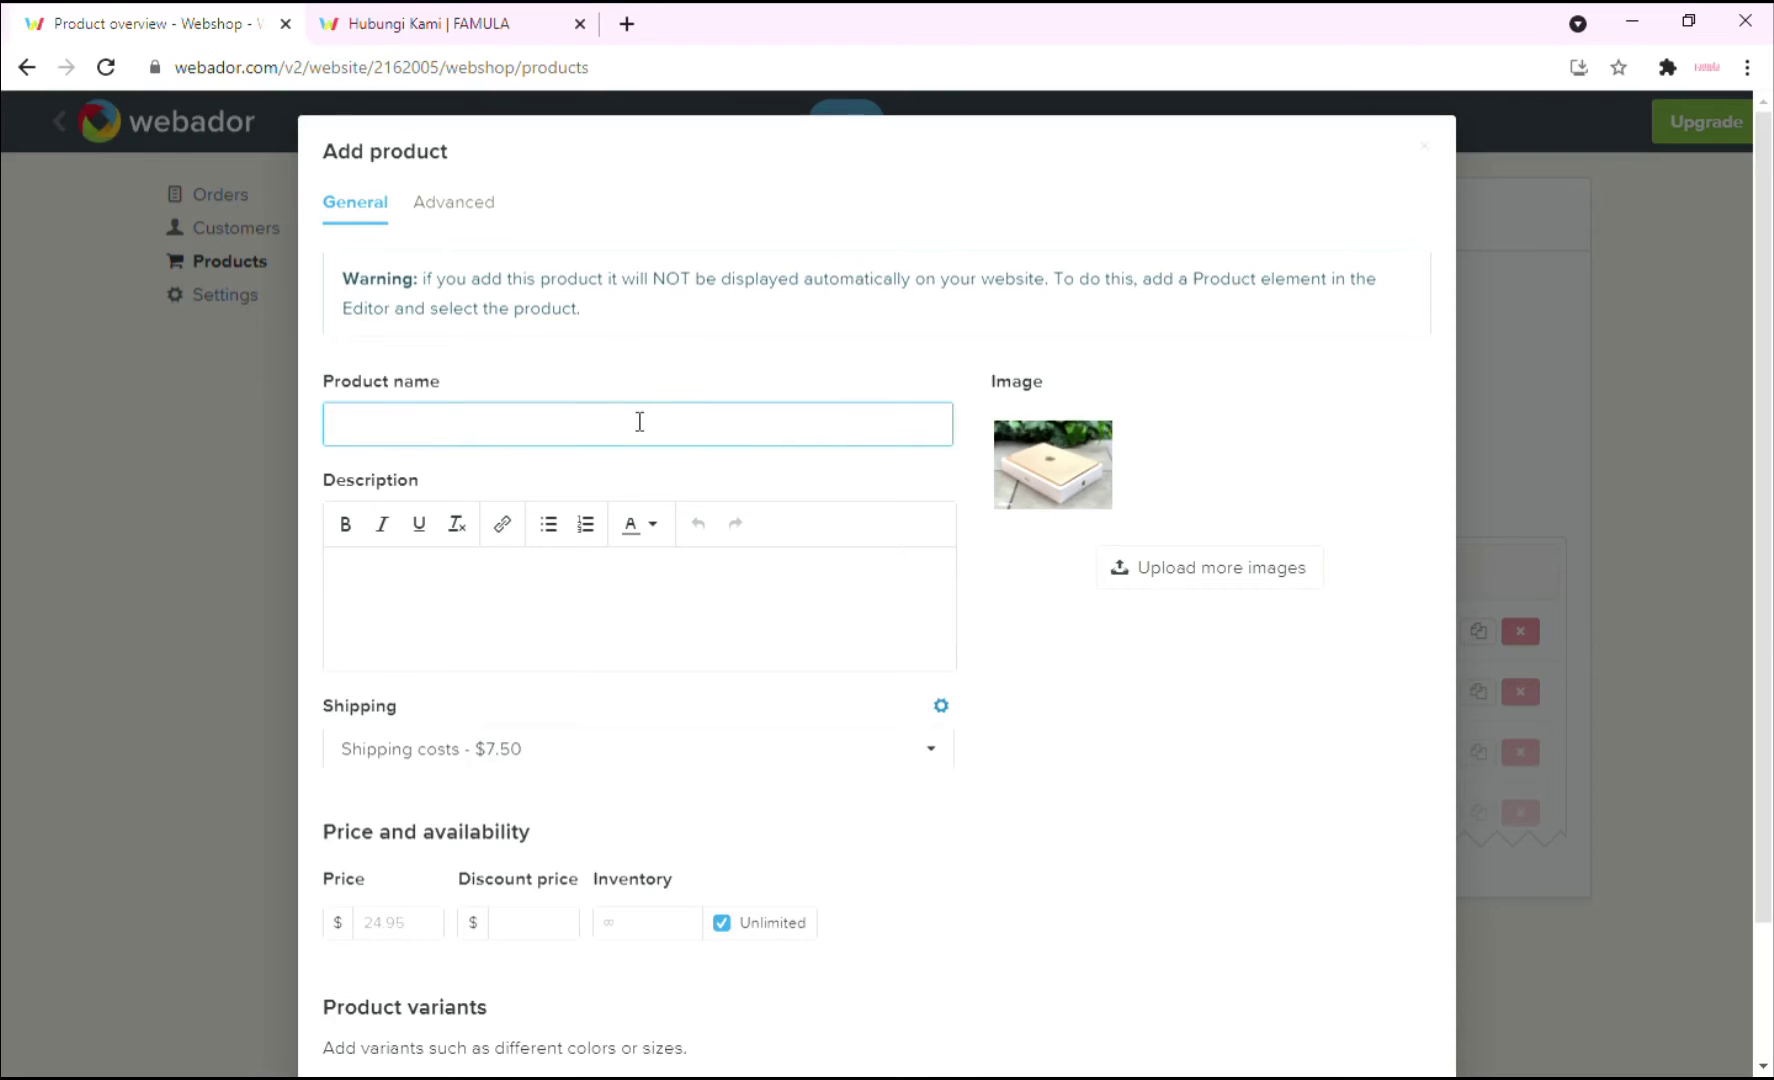
{"action": "type", "text": "Ipad 5 Gold"}
Give Ipad 5 Gold a description, price 1000, discount 900 and inventory 5, and save it.
{"action": "left_click", "coordinate": [908, 615]}
{"action": "type", "text": "Description abou"}
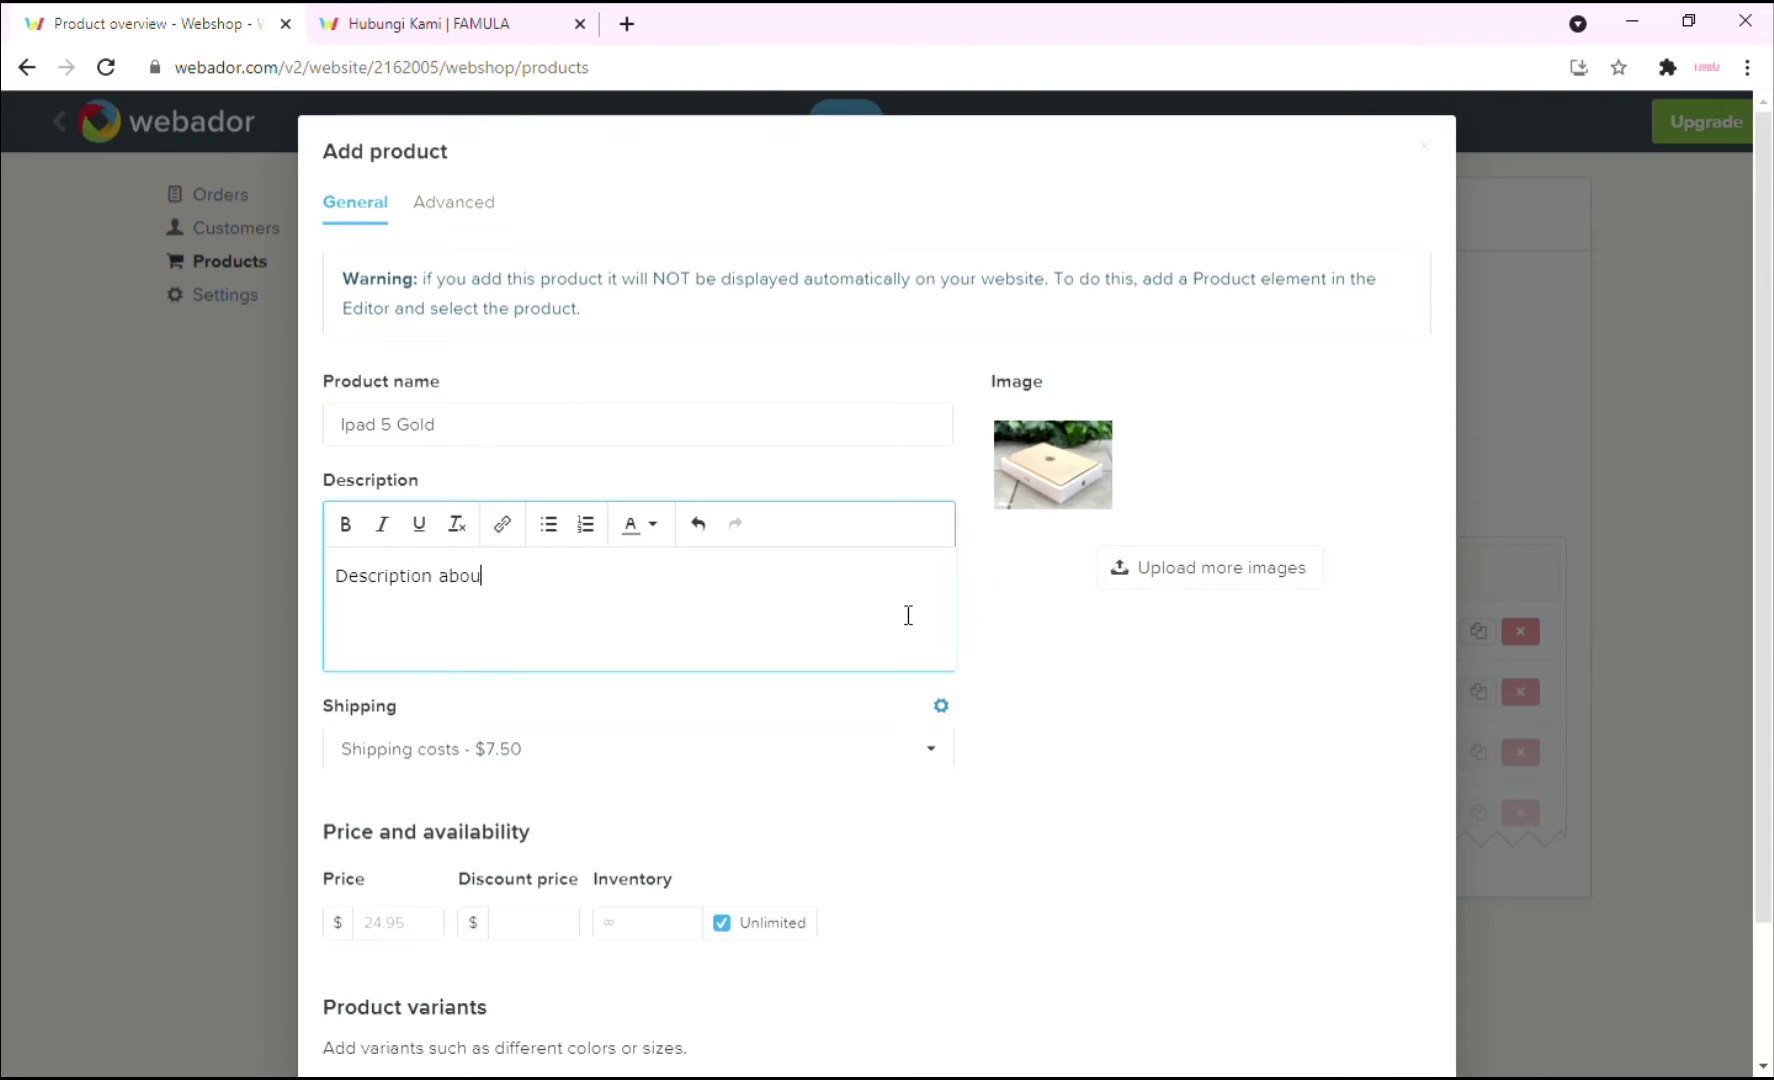
{"action": "type", "text": "t Ipad 5 Gold"}
{"action": "scroll", "coordinate": [908, 615], "scroll_direction": "down", "scroll_amount": 1}
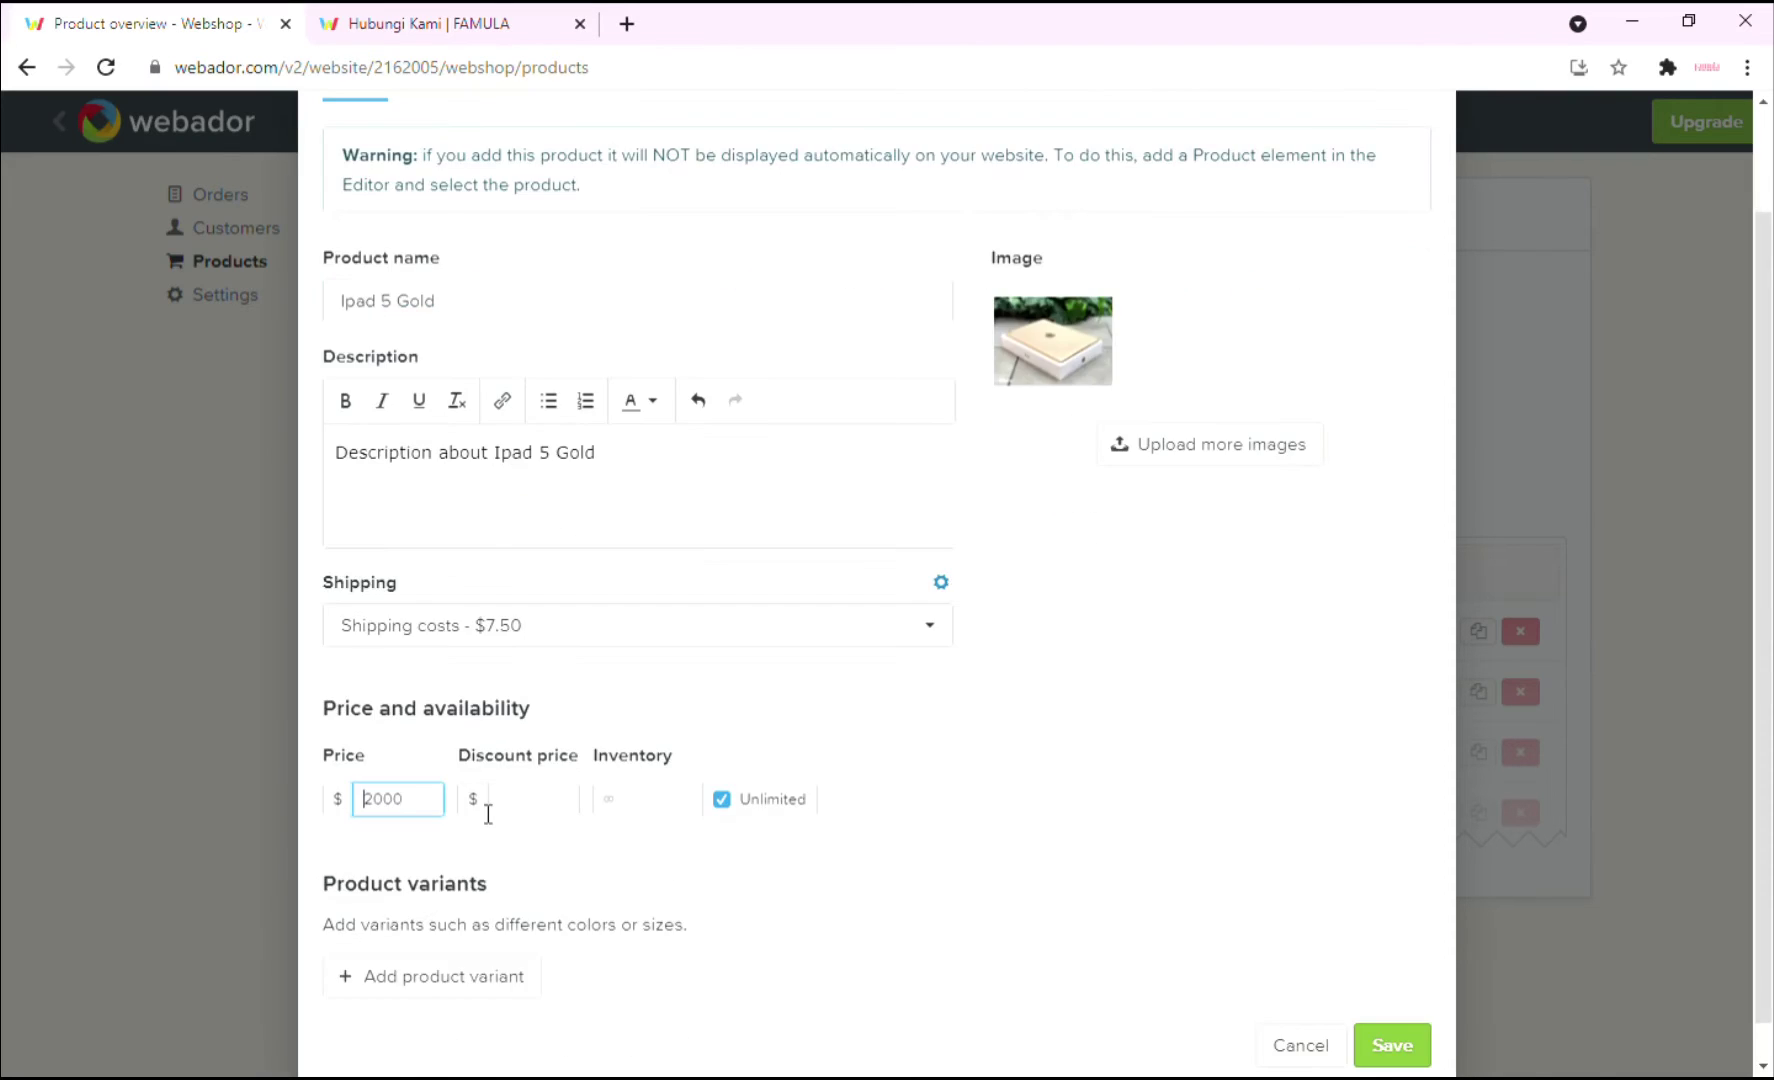
{"action": "left_click", "coordinate": [488, 813]}
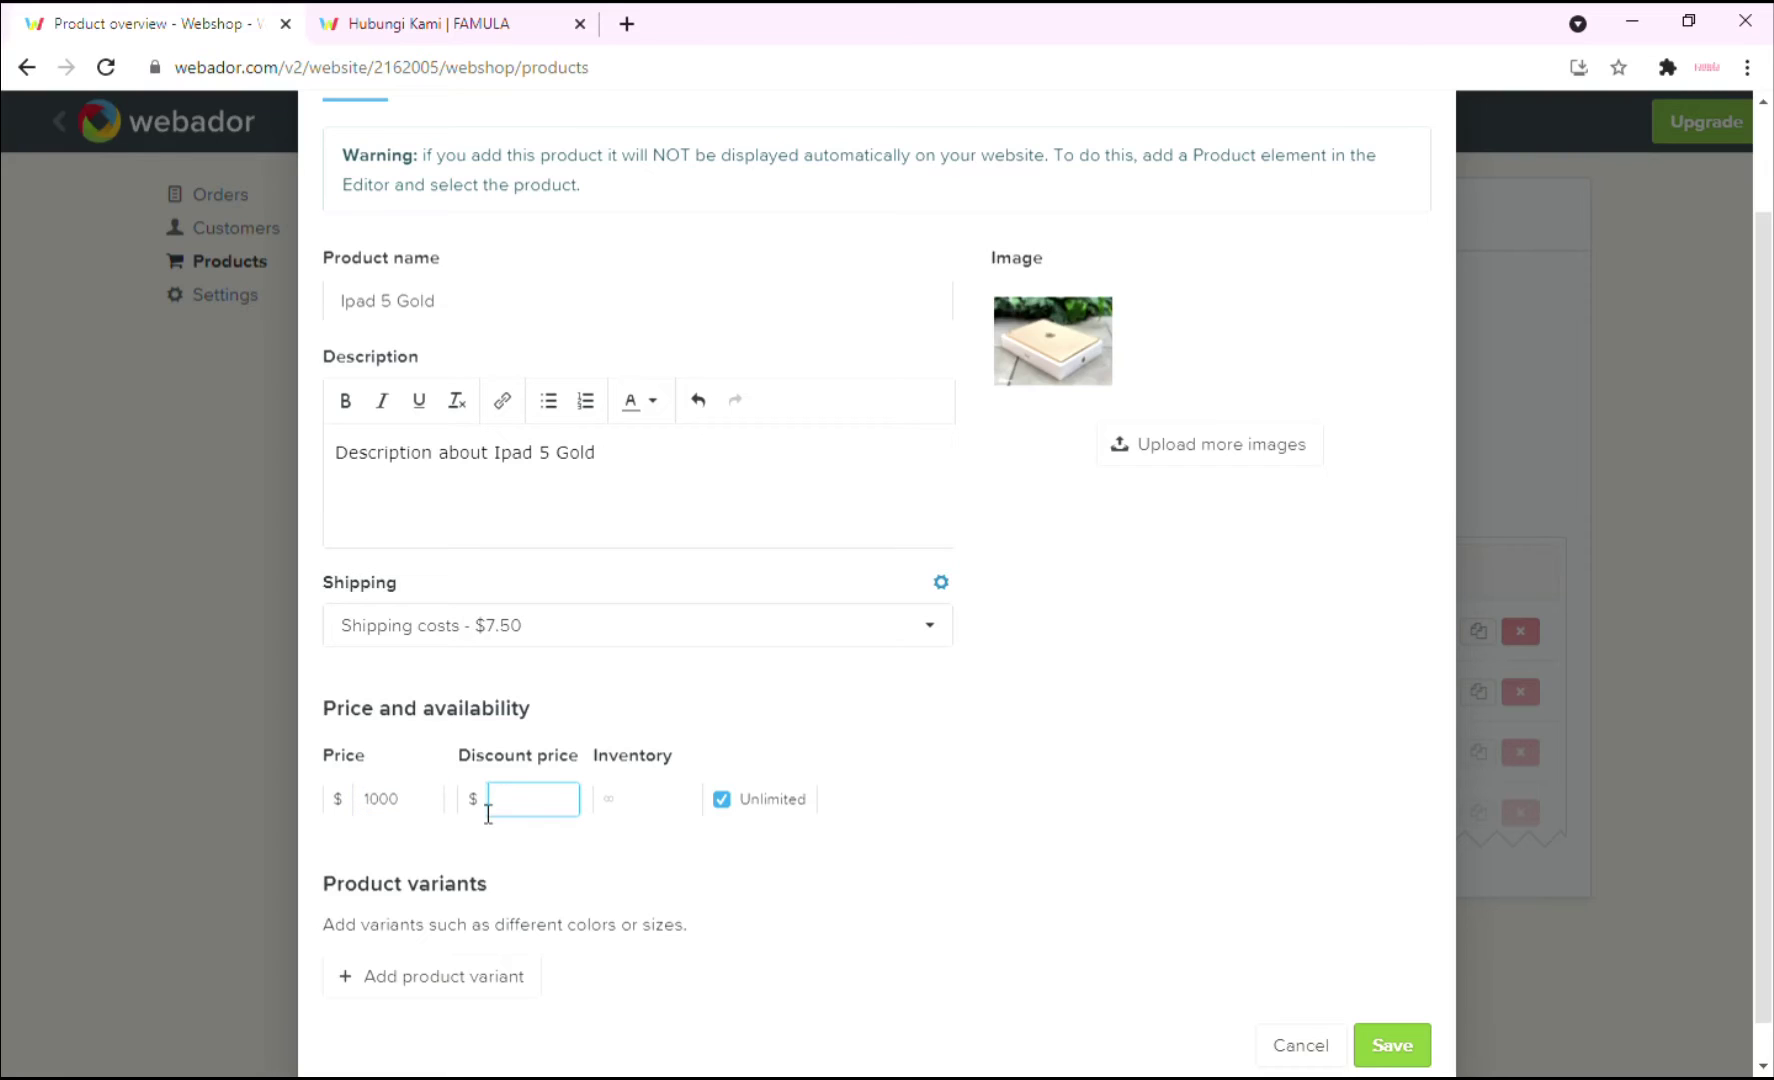
{"action": "type", "text": "900"}
{"action": "left_click", "coordinate": [721, 799]}
{"action": "left_click", "coordinate": [673, 800]}
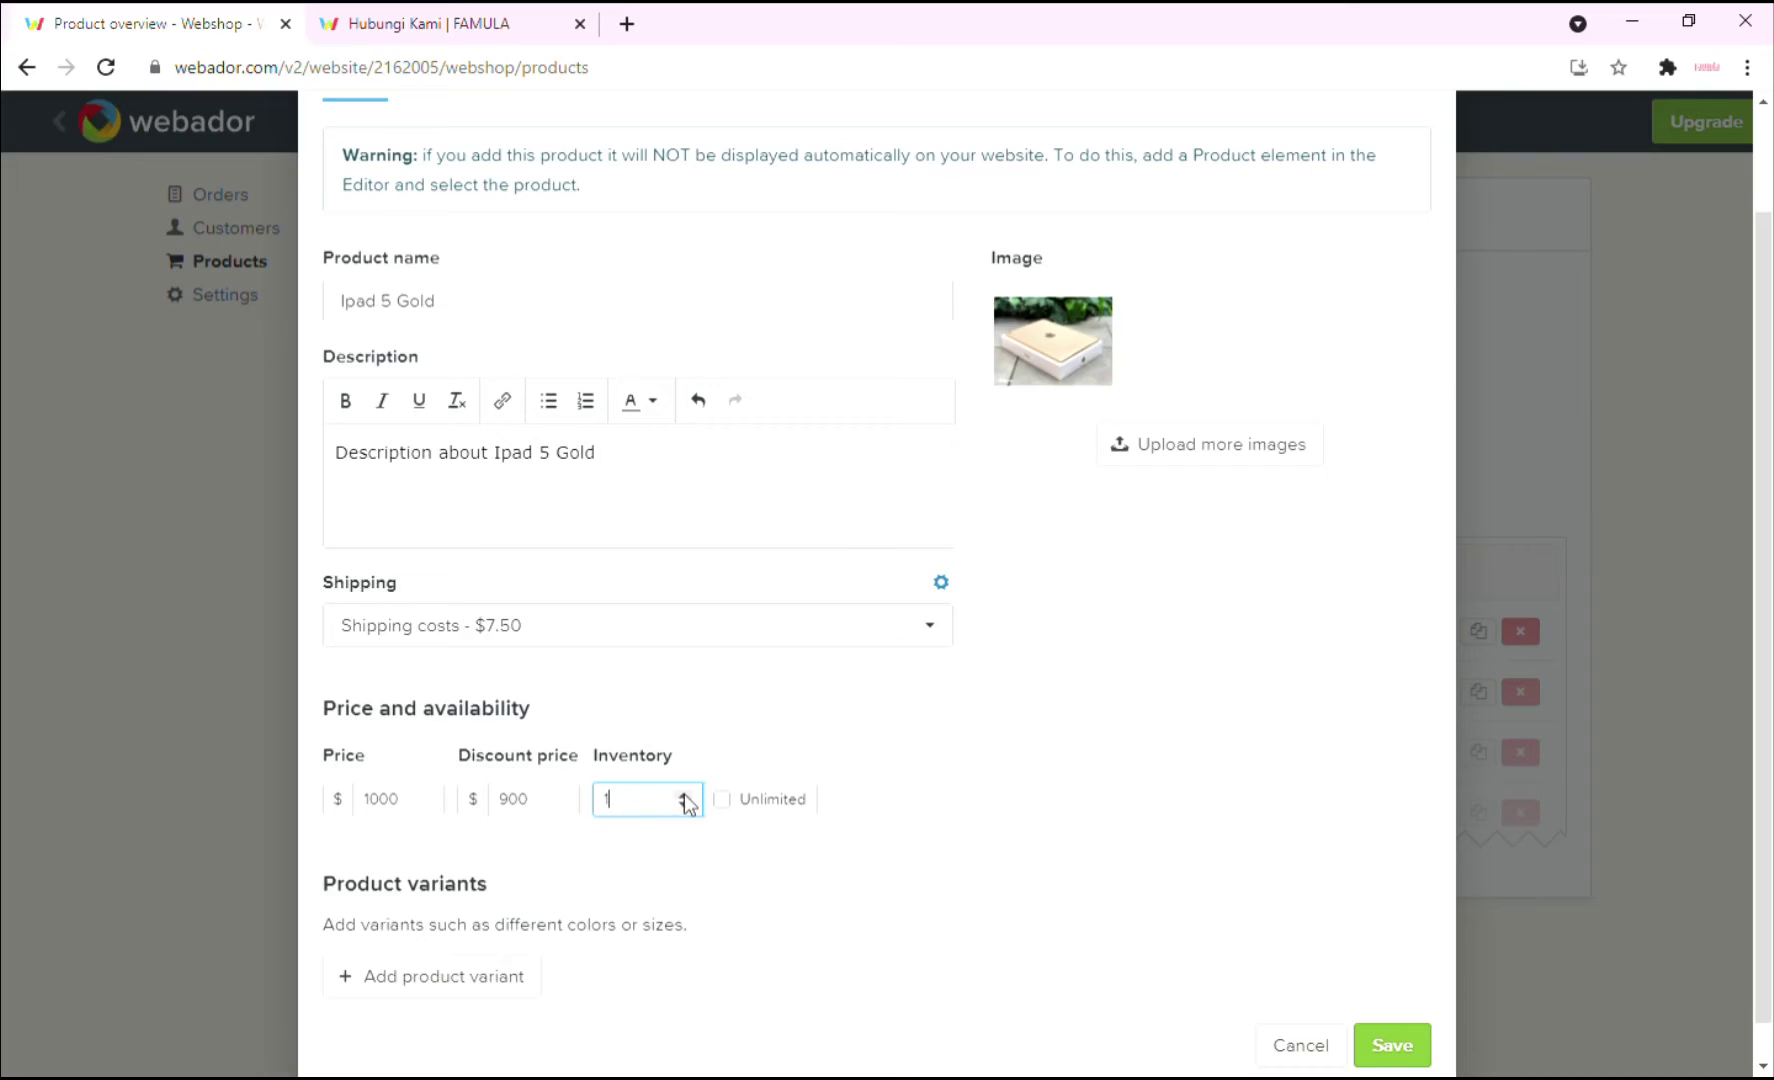
{"action": "left_click", "coordinate": [686, 796]}
{"action": "left_click", "coordinate": [686, 796]}
{"action": "left_click", "coordinate": [686, 796]}
{"action": "left_click", "coordinate": [686, 796]}
{"action": "left_click", "coordinate": [1392, 1045]}
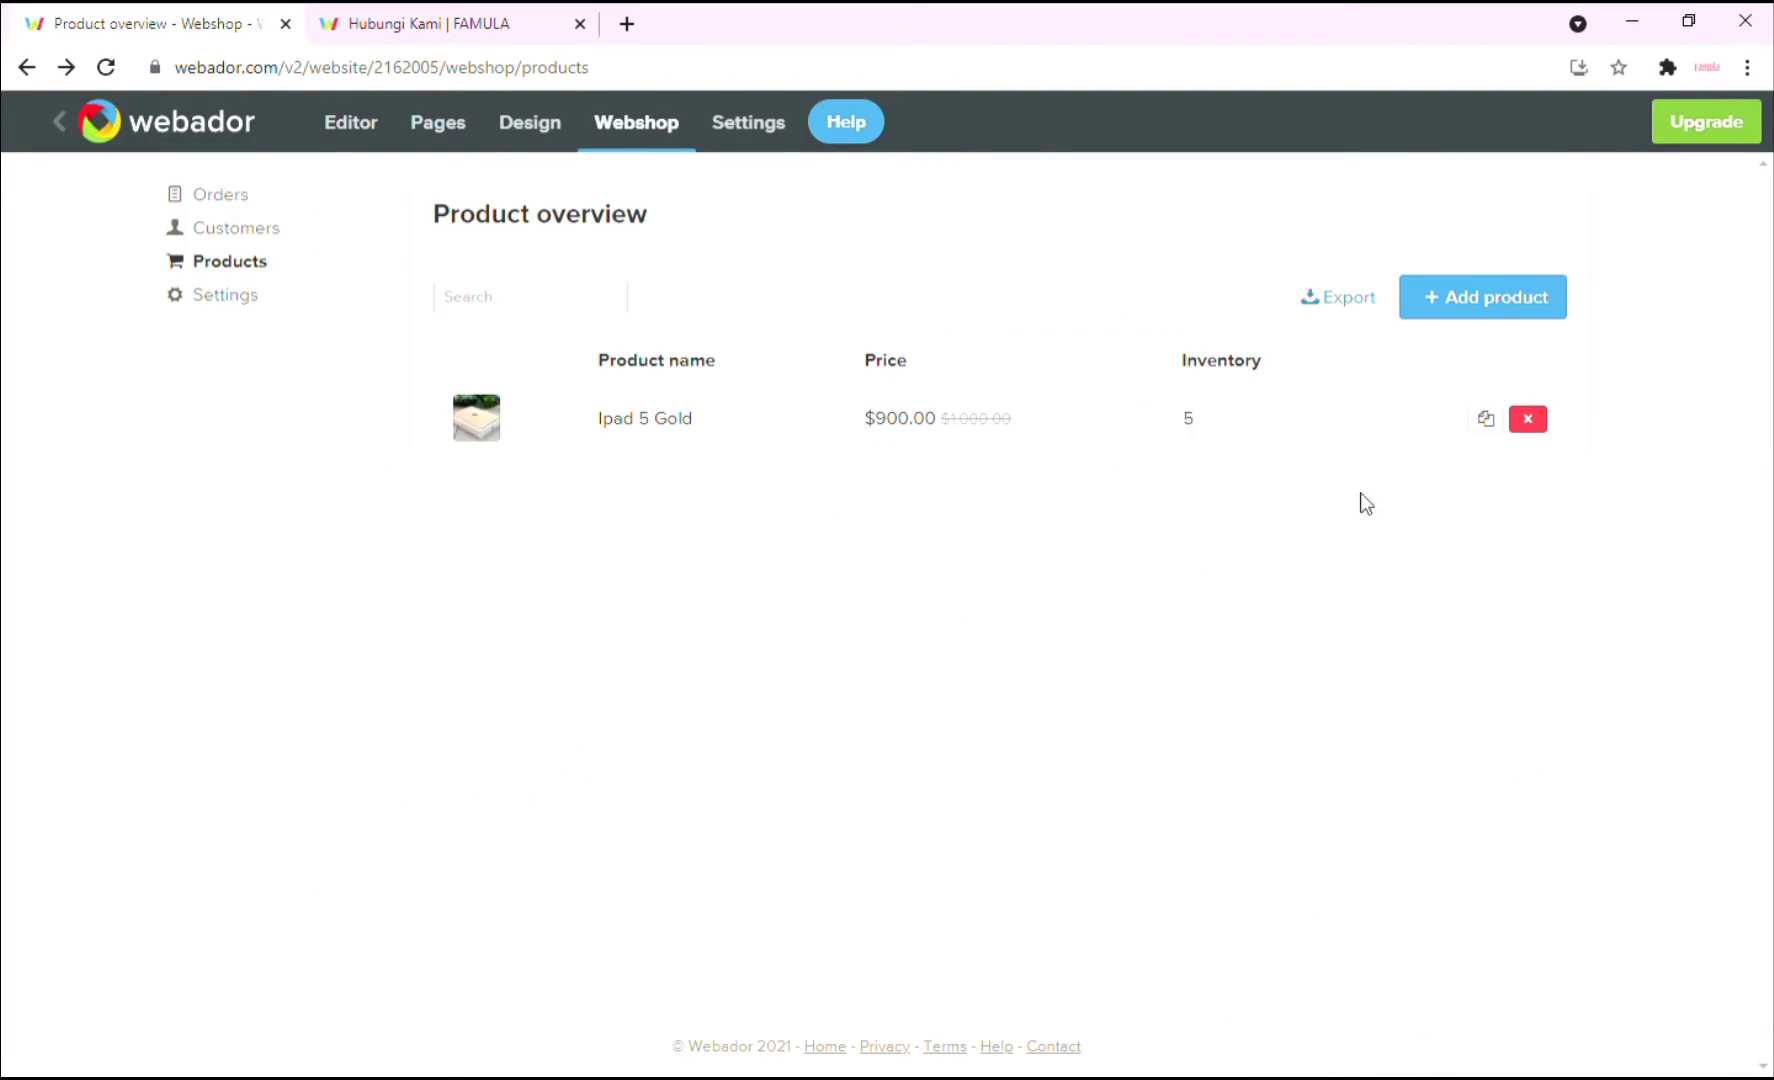
{"action": "left_click", "coordinate": [1452, 298]}
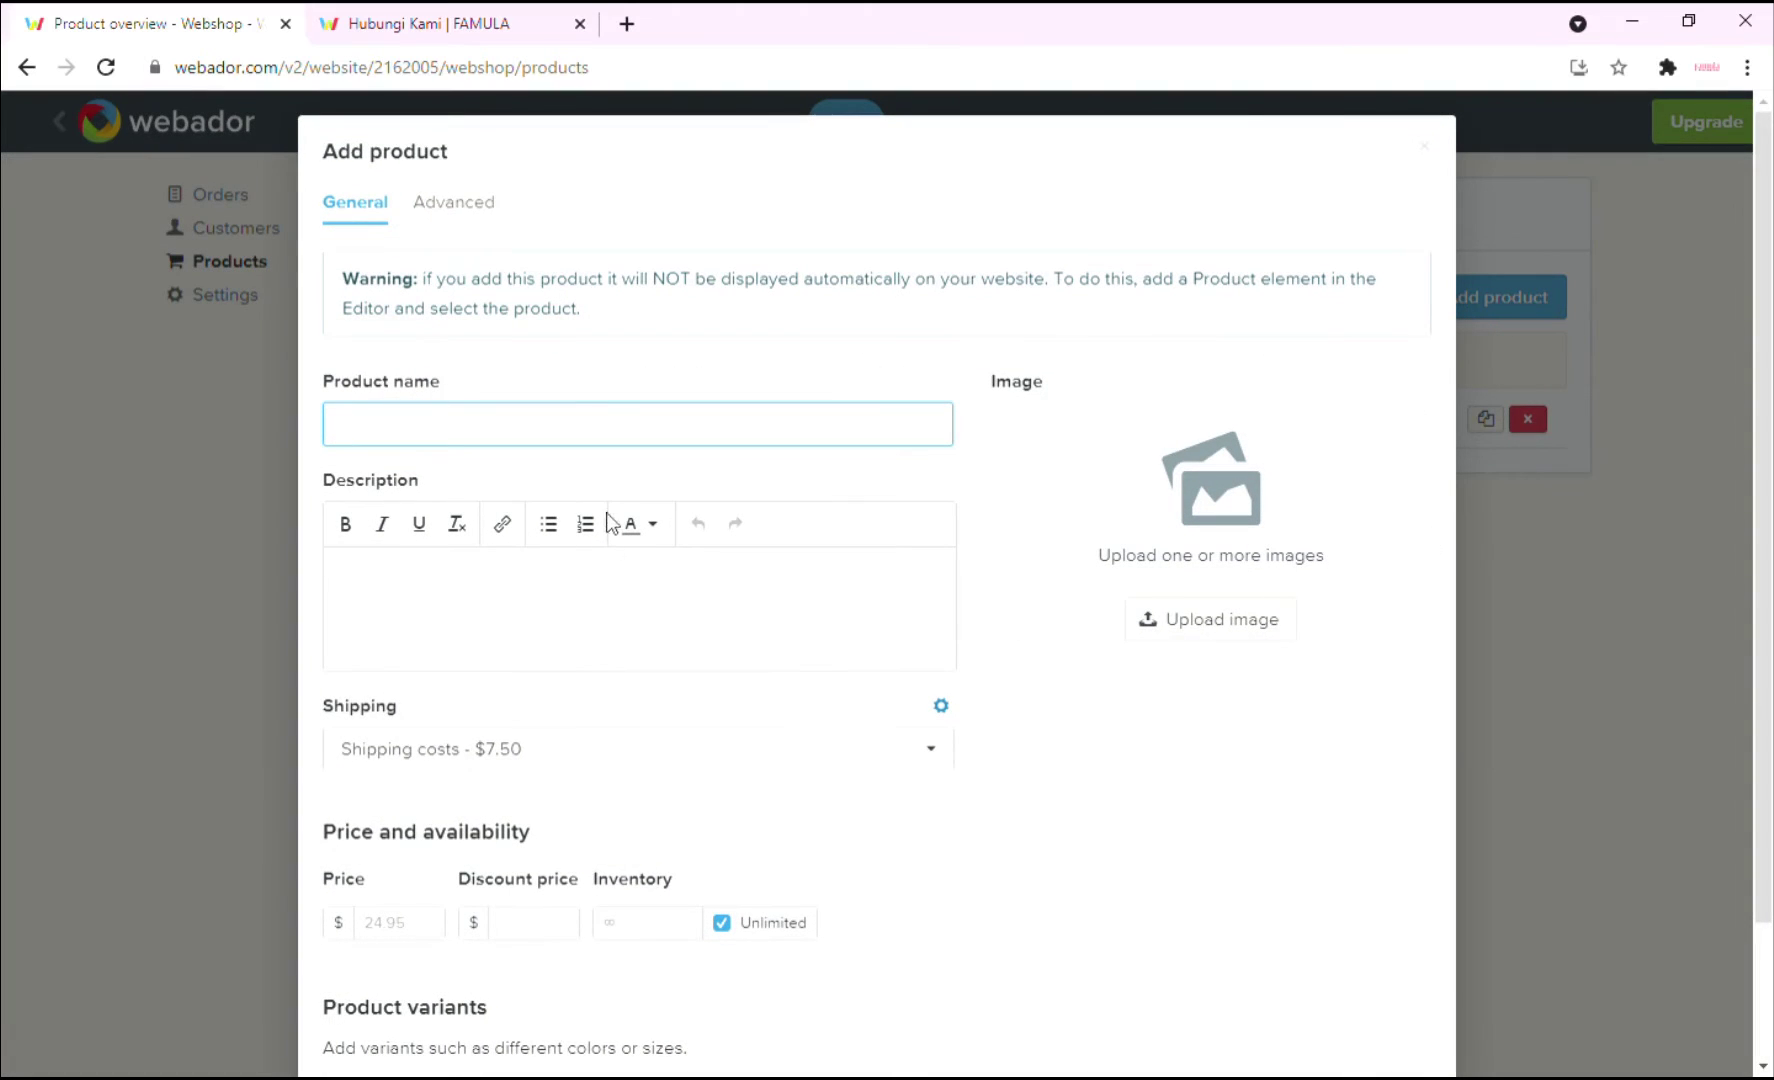
Enter product Imac PC with description 'Set PC Imac', price 2000, discount 1500, inventory 2.
{"action": "left_click", "coordinate": [594, 436]}
{"action": "type", "text": "Imac PC"}
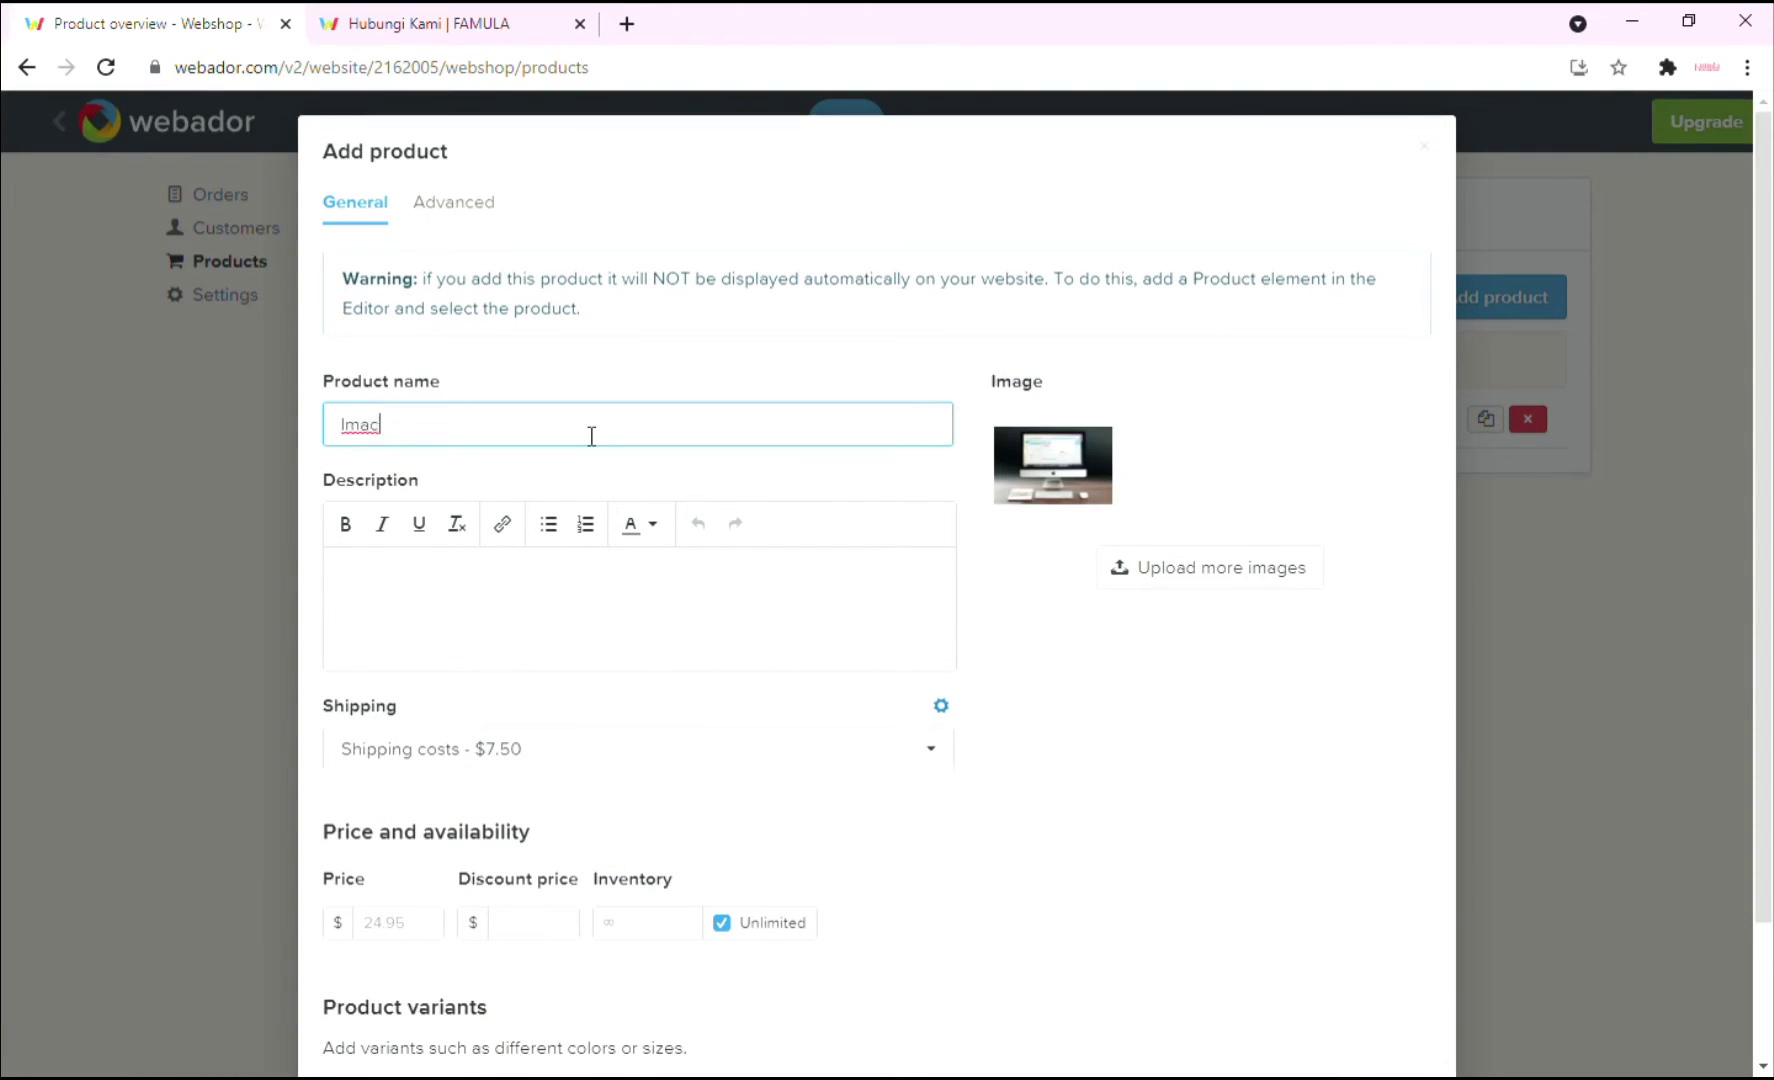
{"action": "left_click", "coordinate": [745, 626]}
{"action": "type", "text": "Set PC Imac"}
{"action": "scroll", "coordinate": [750, 630], "scroll_direction": "down", "scroll_amount": 2}
{"action": "left_click", "coordinate": [398, 759]}
{"action": "type", "text": "2000"}
{"action": "key", "text": "Tab"}
{"action": "type", "text": "1500"}
{"action": "left_click", "coordinate": [721, 759]}
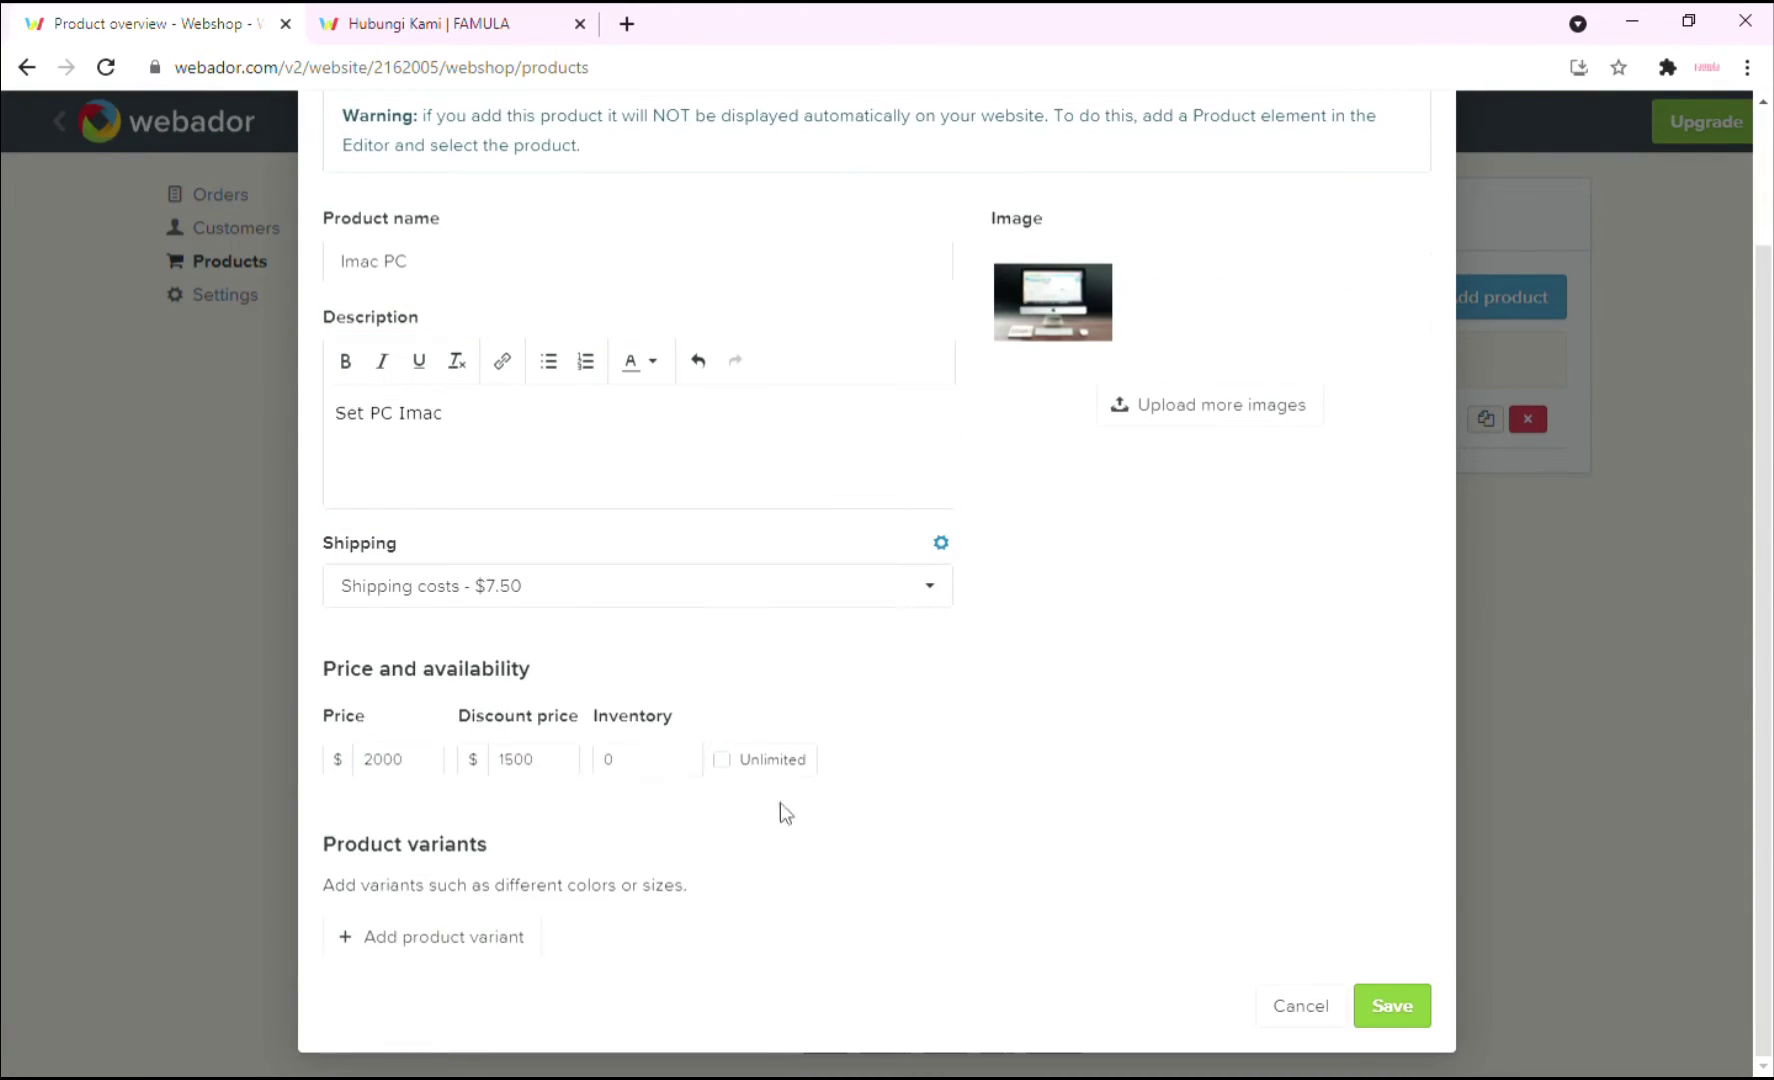
{"action": "left_click", "coordinate": [645, 759]}
{"action": "type", "text": "2"}
Create a Memory variant with values 500GB and 1TB.
{"action": "left_click", "coordinate": [444, 944]}
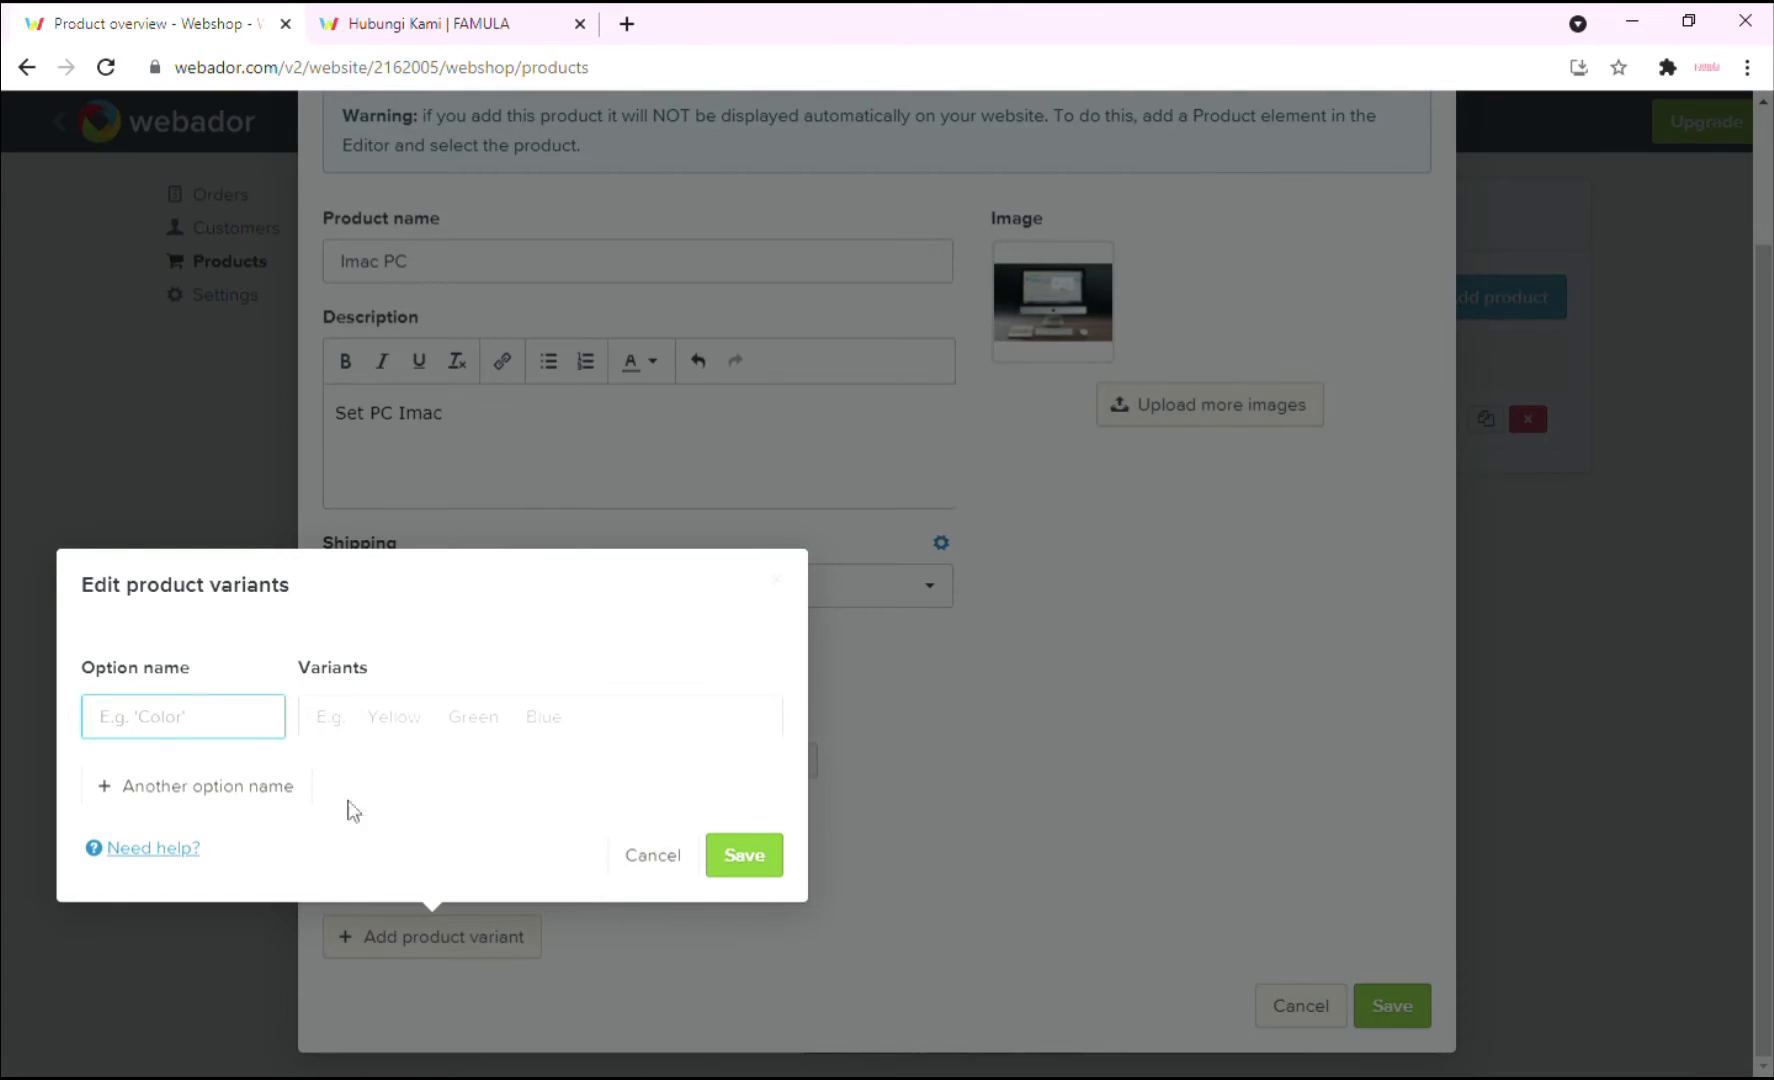
{"action": "type", "text": "Memory"}
{"action": "left_click", "coordinate": [370, 727]}
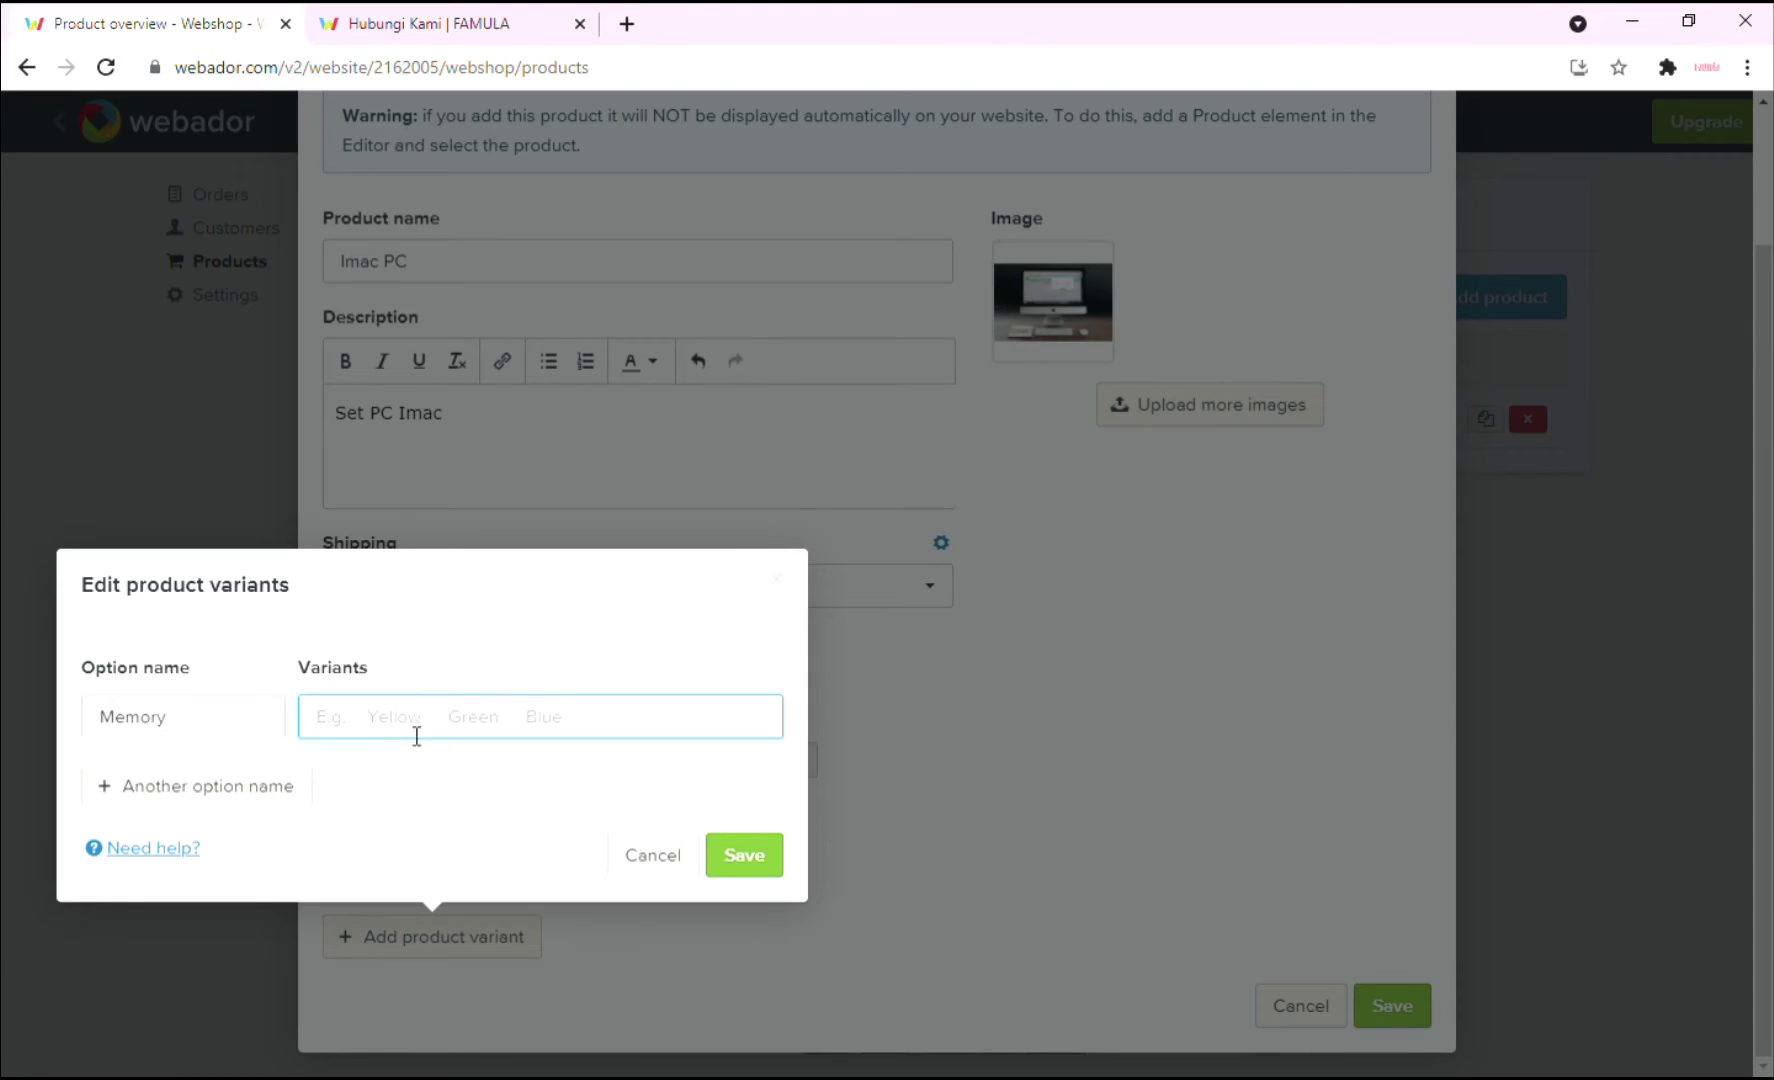
{"action": "type", "text": "500GB"}
{"action": "left_click", "coordinate": [408, 720]}
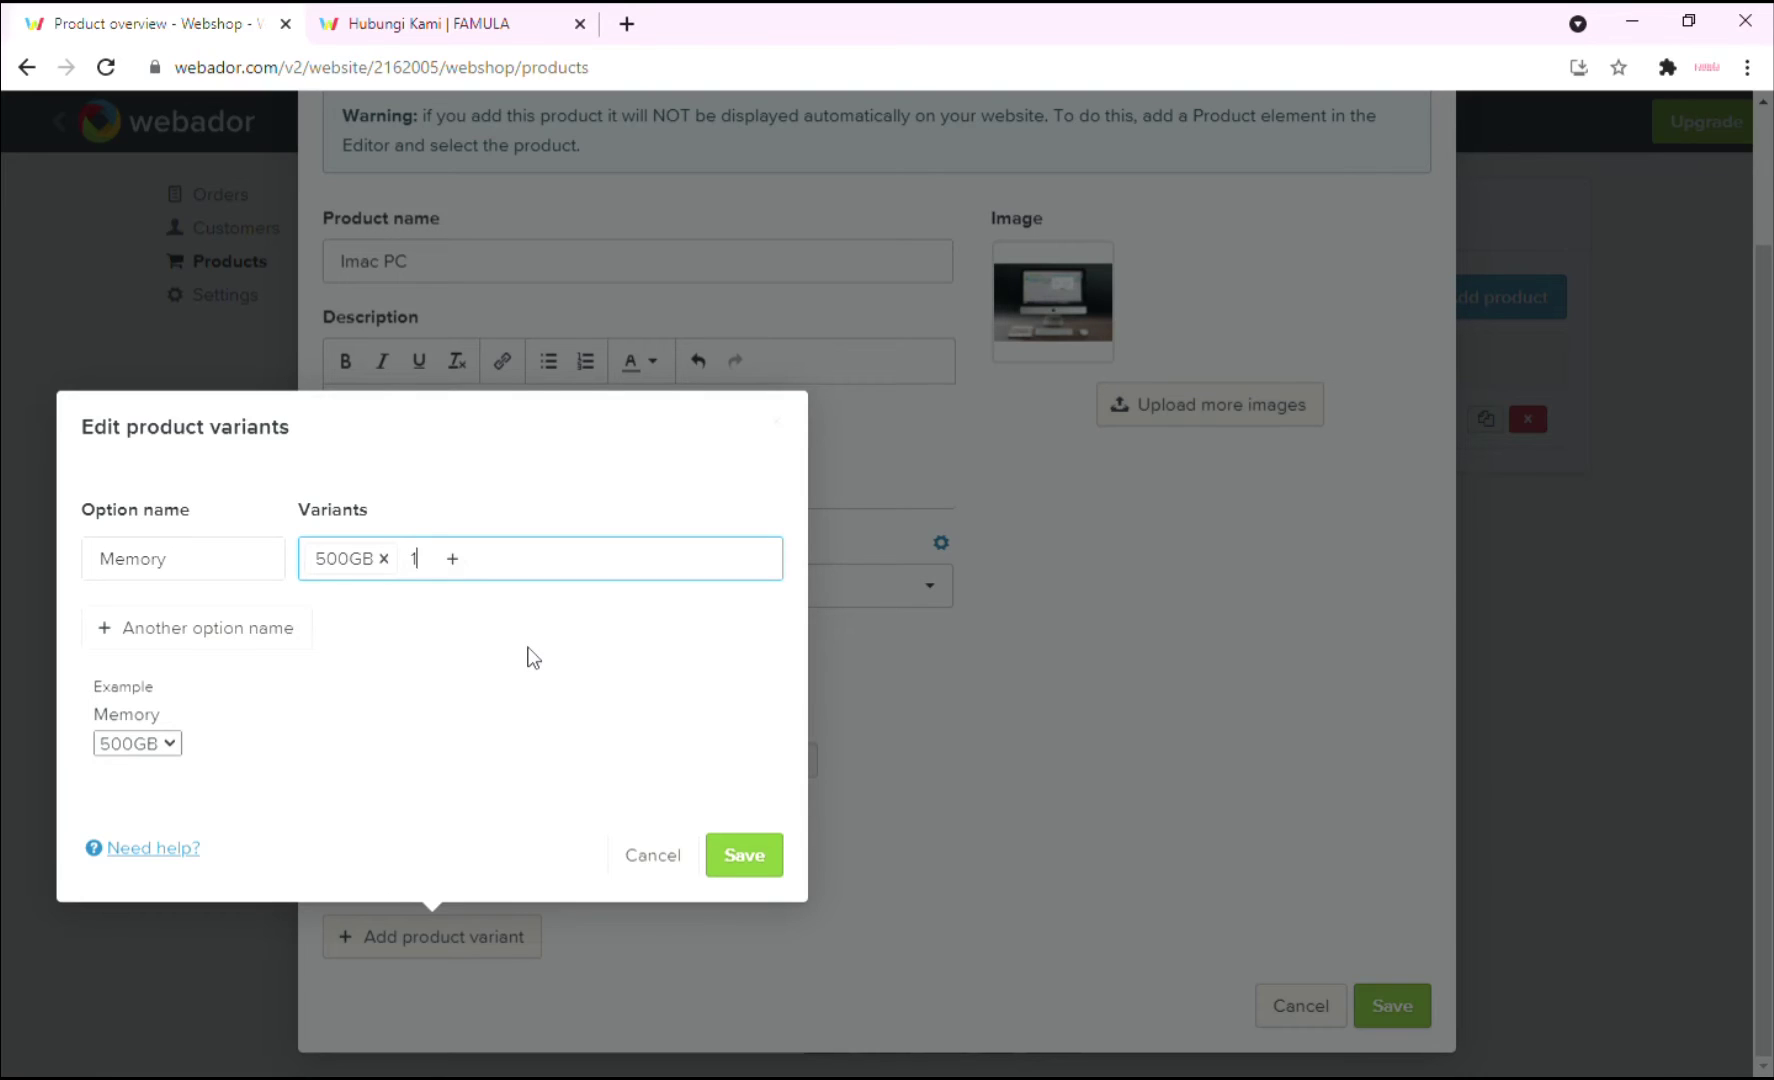
{"action": "type", "text": "1TB"}
{"action": "key", "text": "Return"}
{"action": "left_click", "coordinate": [737, 857]}
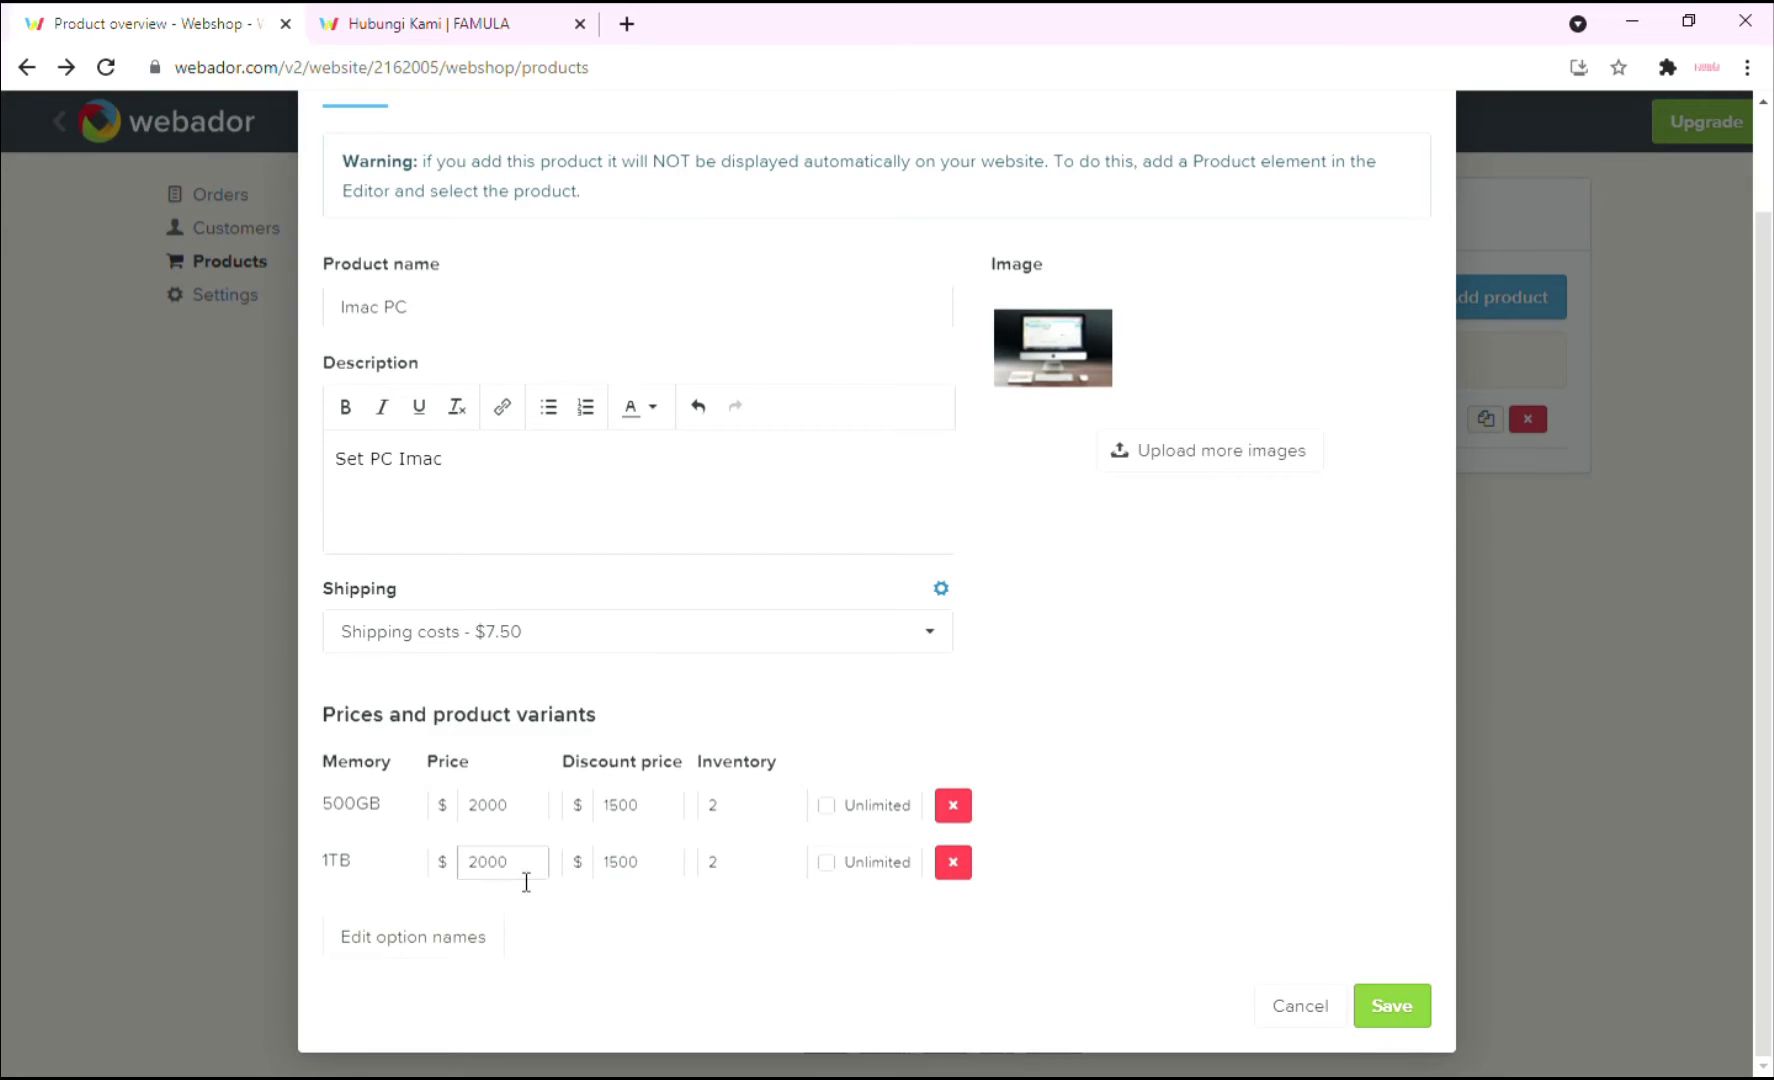
Change the 1TB variant's price to 2500, adjust its discount, and save Imac PC.
{"action": "left_click", "coordinate": [500, 866]}
{"action": "key", "text": "Delete"}
{"action": "left_click", "coordinate": [625, 866]}
{"action": "double_click", "coordinate": [637, 866]}
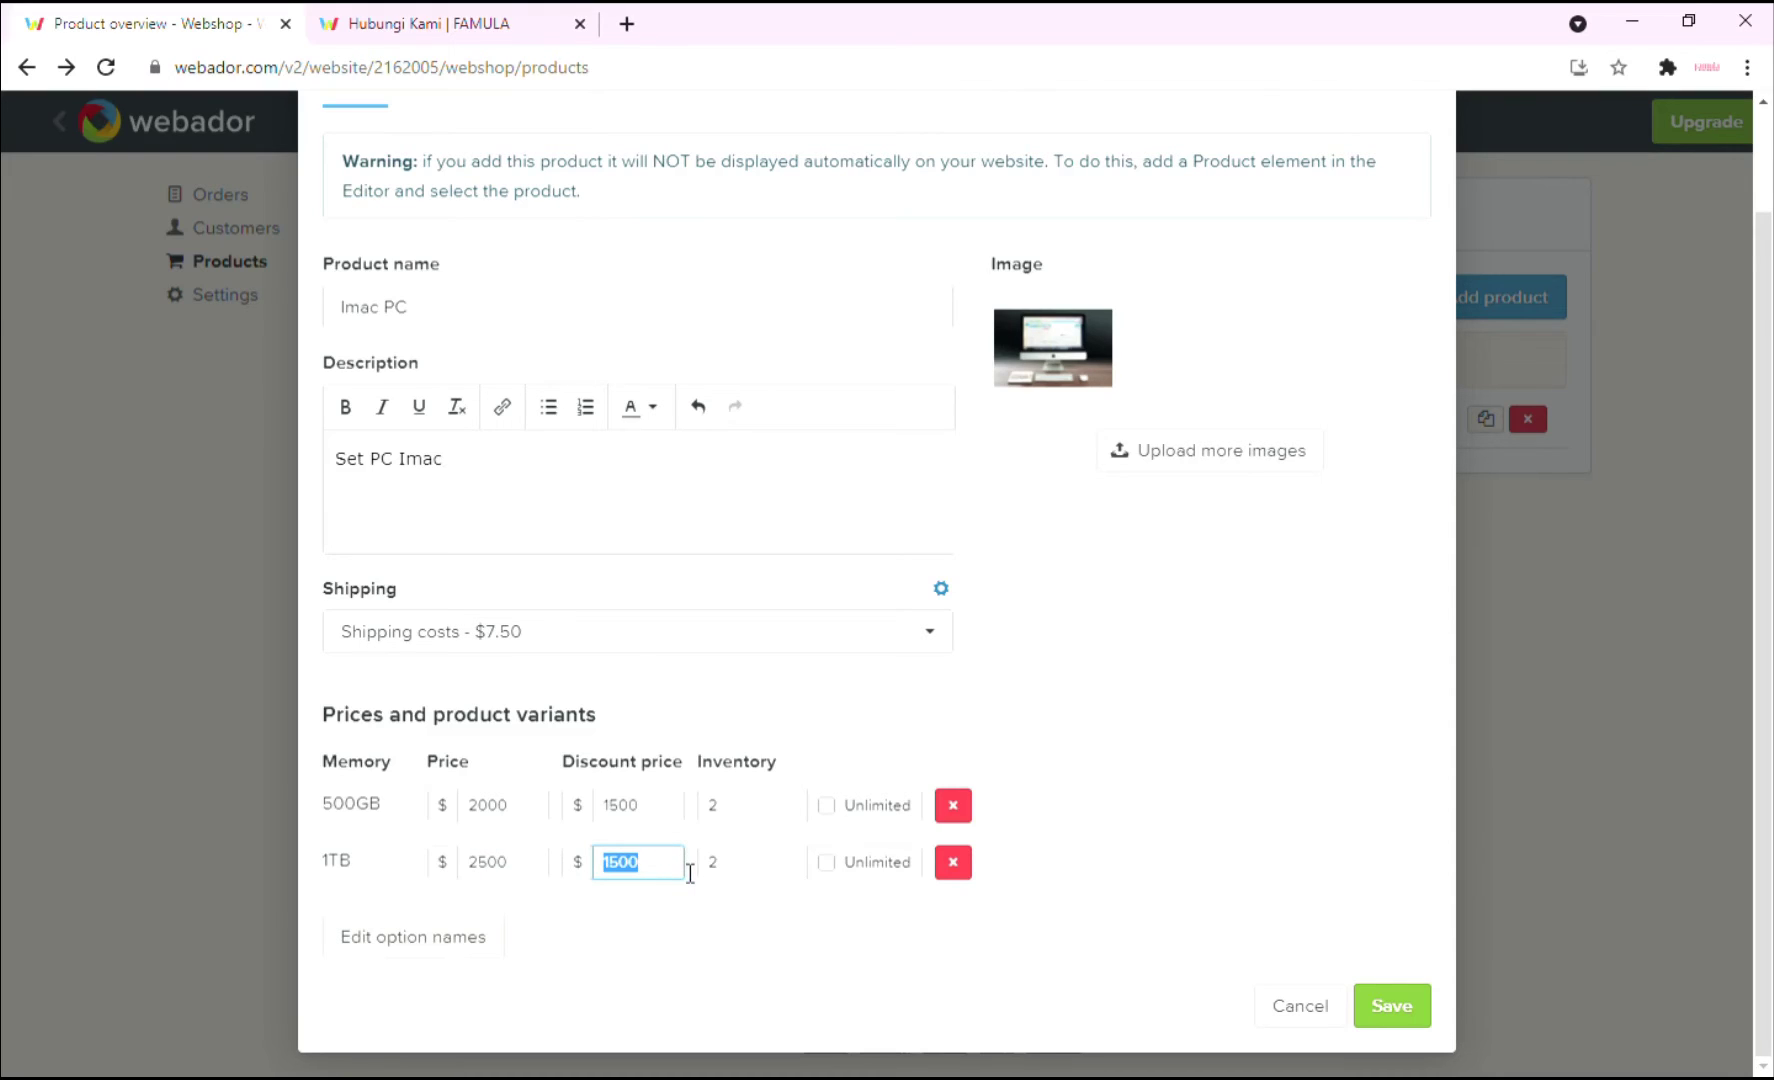
{"action": "left_click", "coordinate": [1391, 1005]}
{"action": "left_click", "coordinate": [1445, 305]}
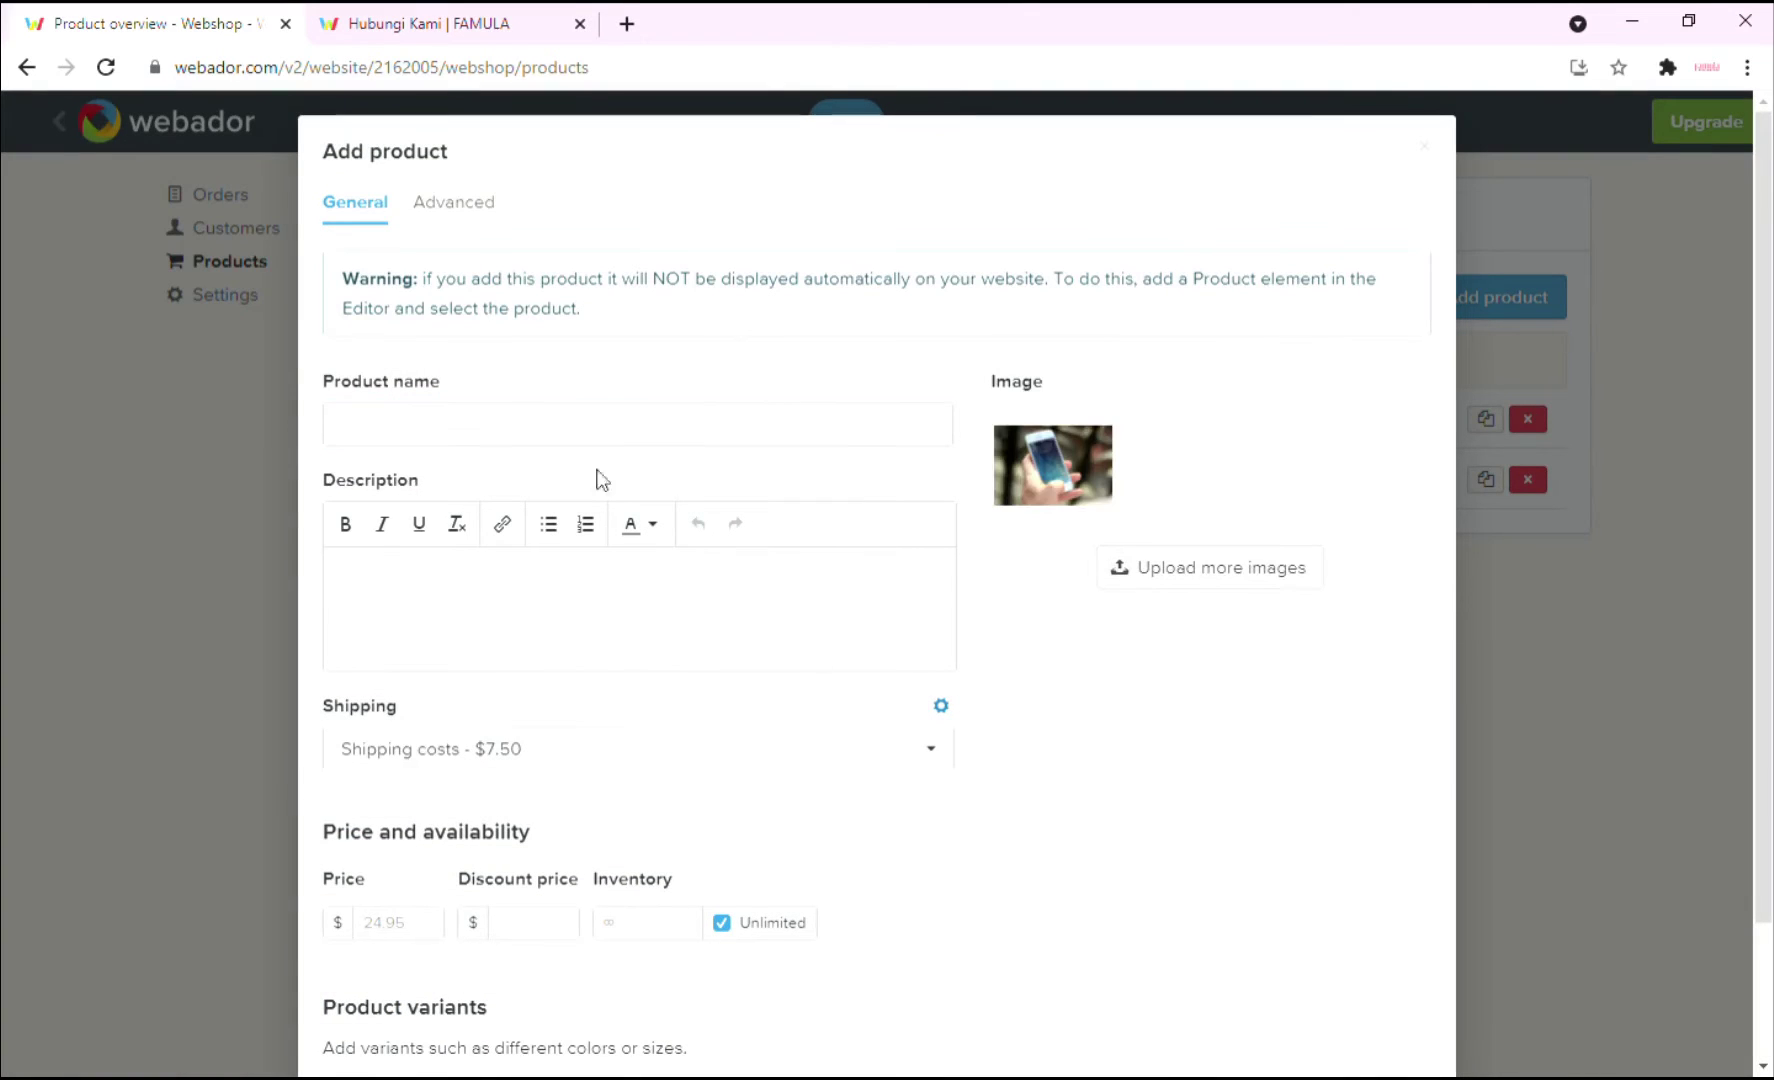
Create the Iphone product with 'Iphone description' and price 2000, and save it.
{"action": "left_click", "coordinate": [594, 424]}
{"action": "type", "text": "Iphone"}
{"action": "left_click", "coordinate": [602, 598]}
{"action": "type", "text": "Iphone description"}
{"action": "left_click", "coordinate": [414, 929]}
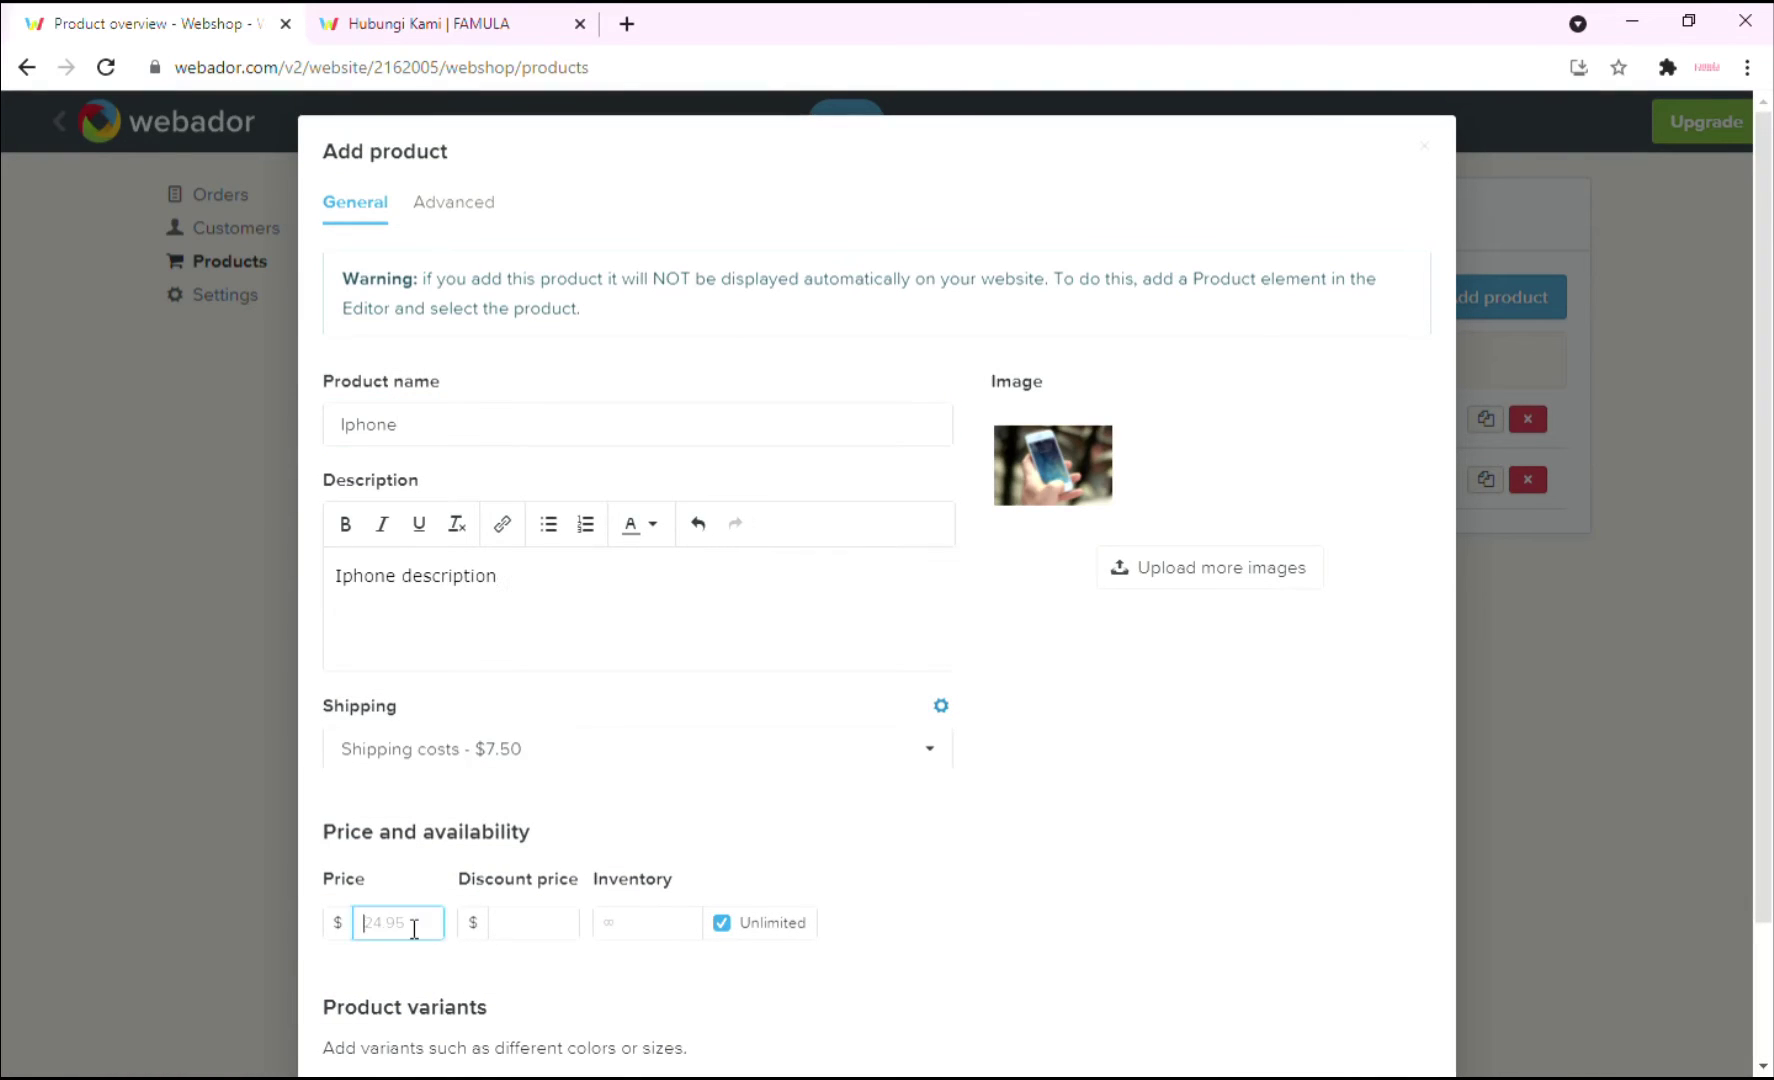
{"action": "type", "text": "2000"}
{"action": "key", "text": "Tab"}
{"action": "type", "text": "3000"}
{"action": "scroll", "coordinate": [1100, 980], "scroll_direction": "down", "scroll_amount": 2}
{"action": "left_click", "coordinate": [1420, 1012]}
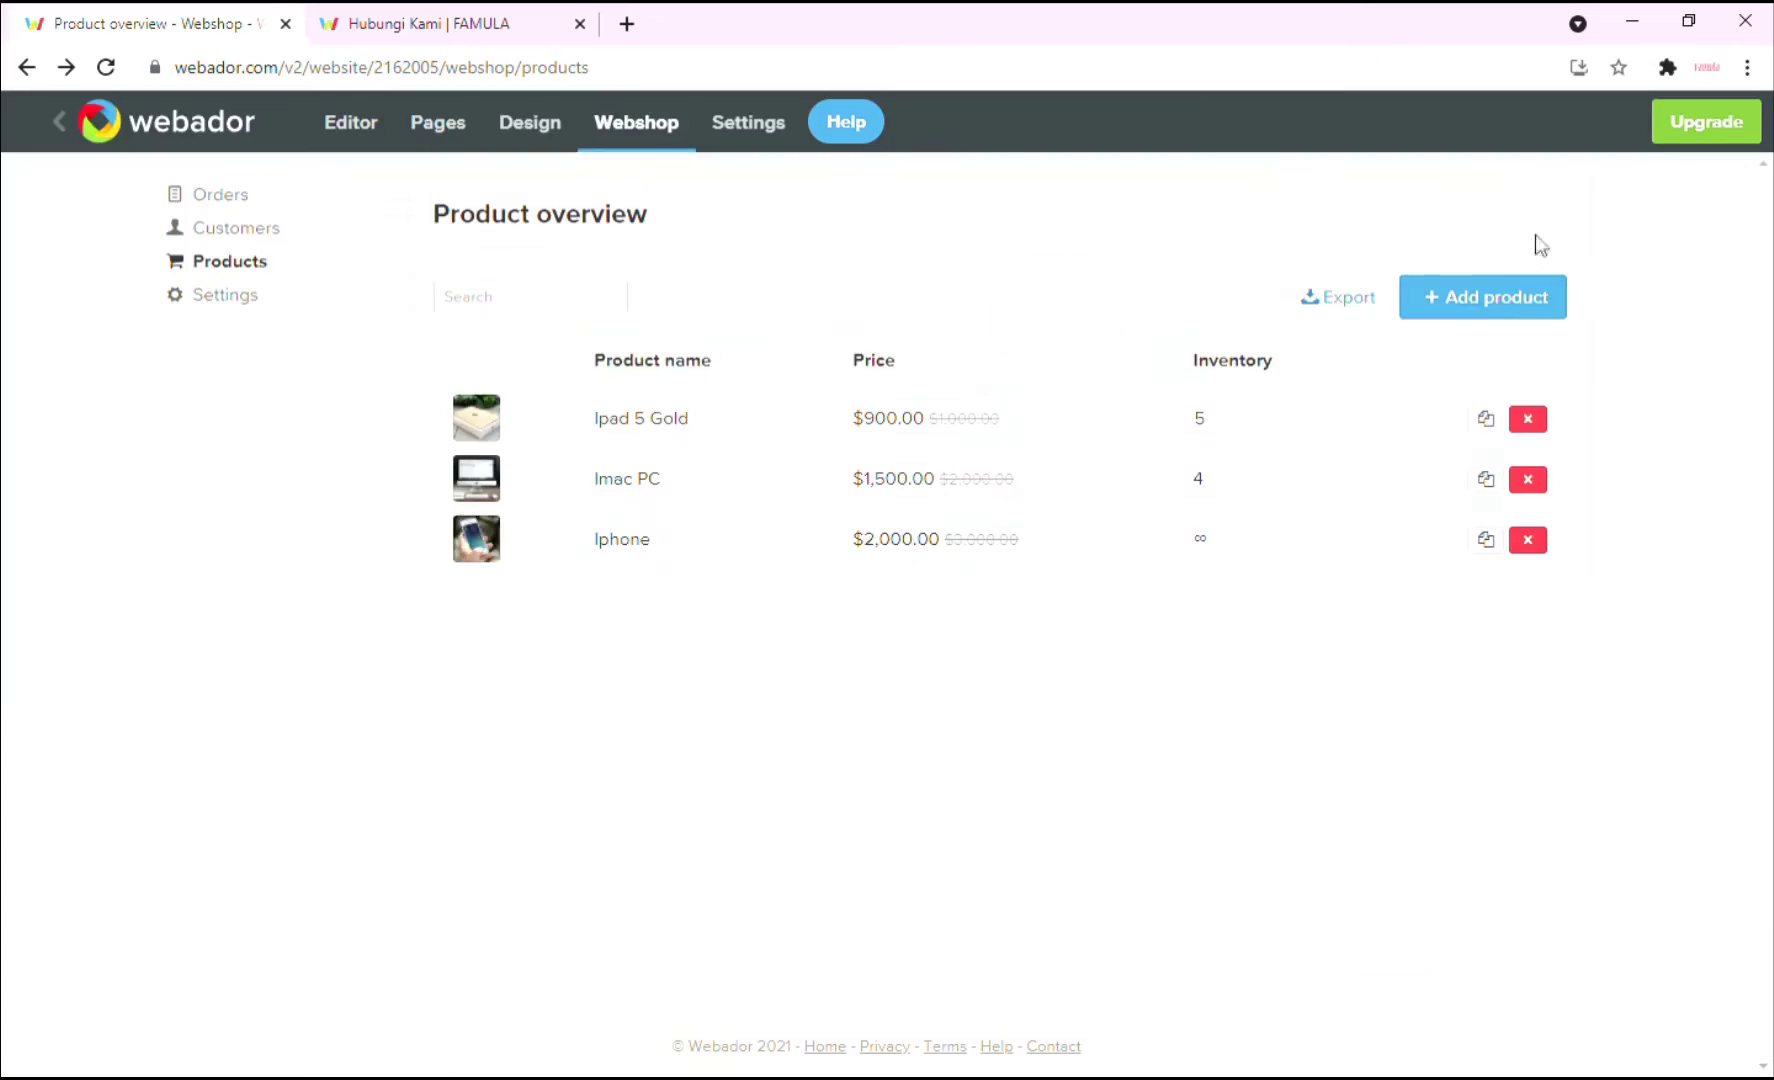
Create the Laptop product with price 1000, discount 800 and inventory 5, and save it.
{"action": "left_click", "coordinate": [1497, 297]}
{"action": "left_click", "coordinate": [705, 436]}
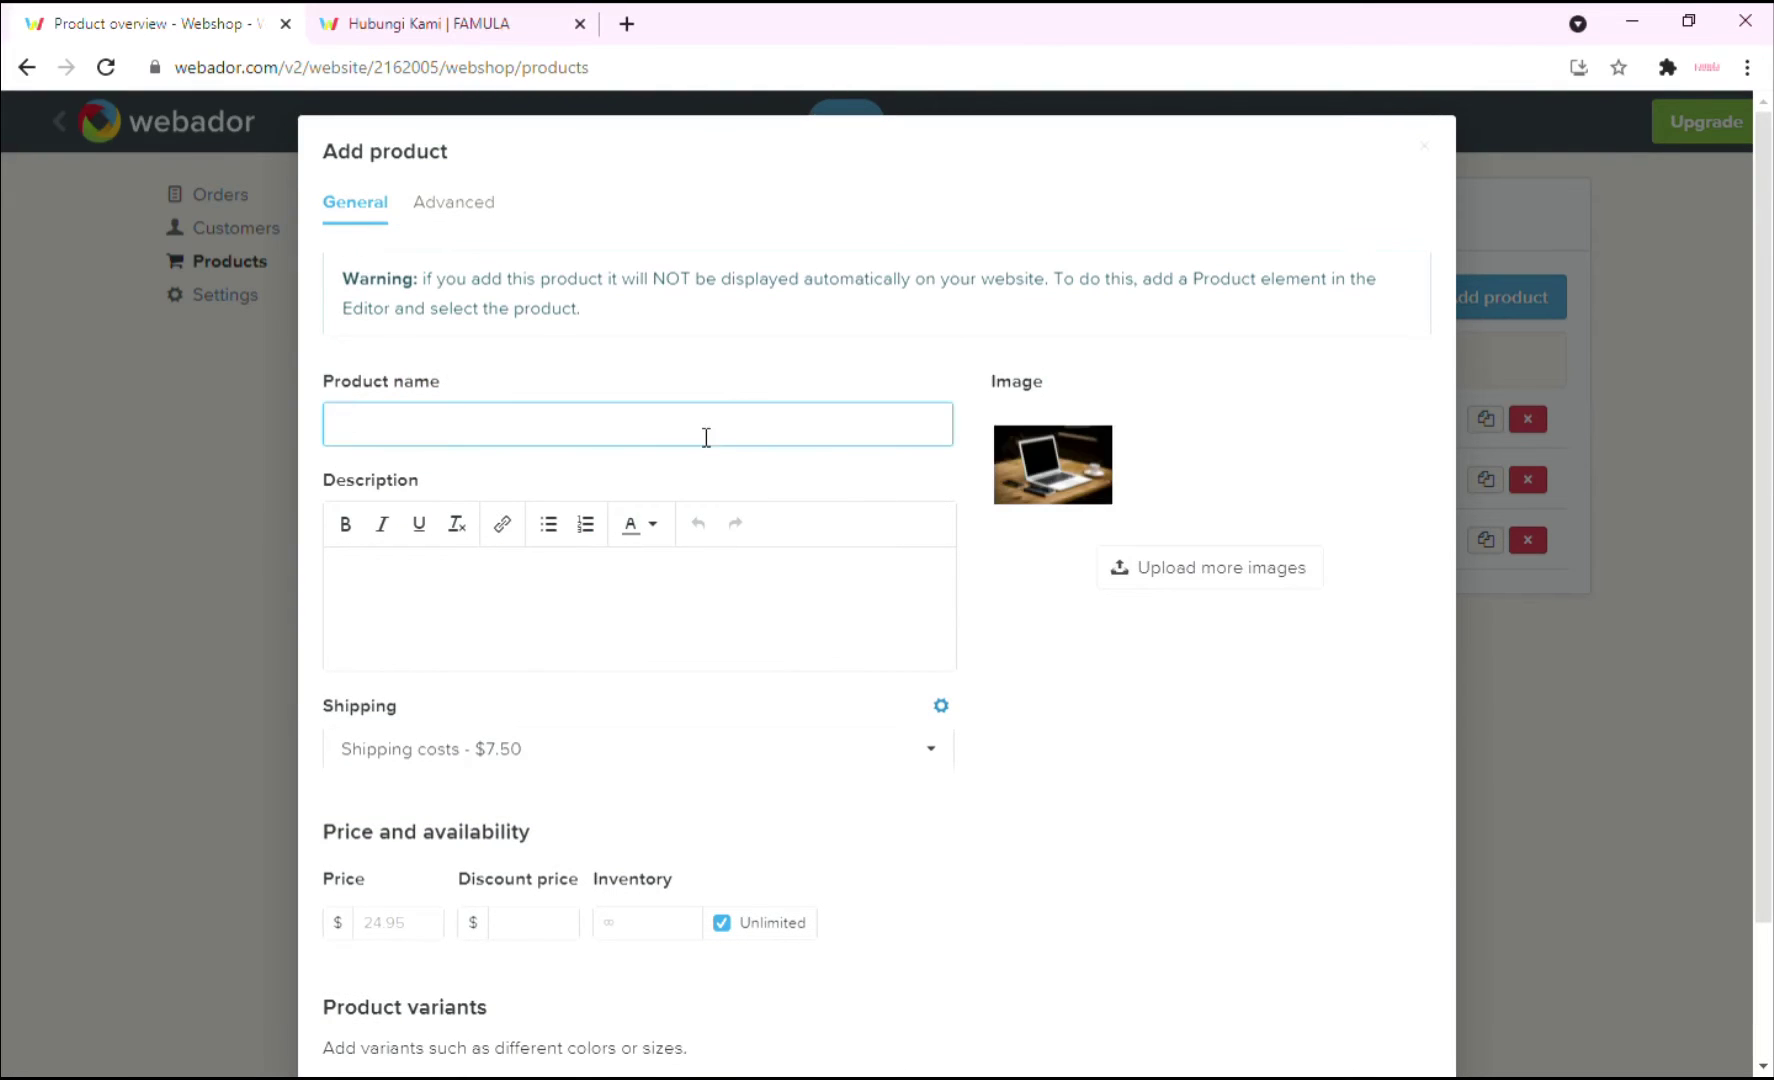
{"action": "type", "text": "Laptop"}
{"action": "left_click", "coordinate": [667, 628]}
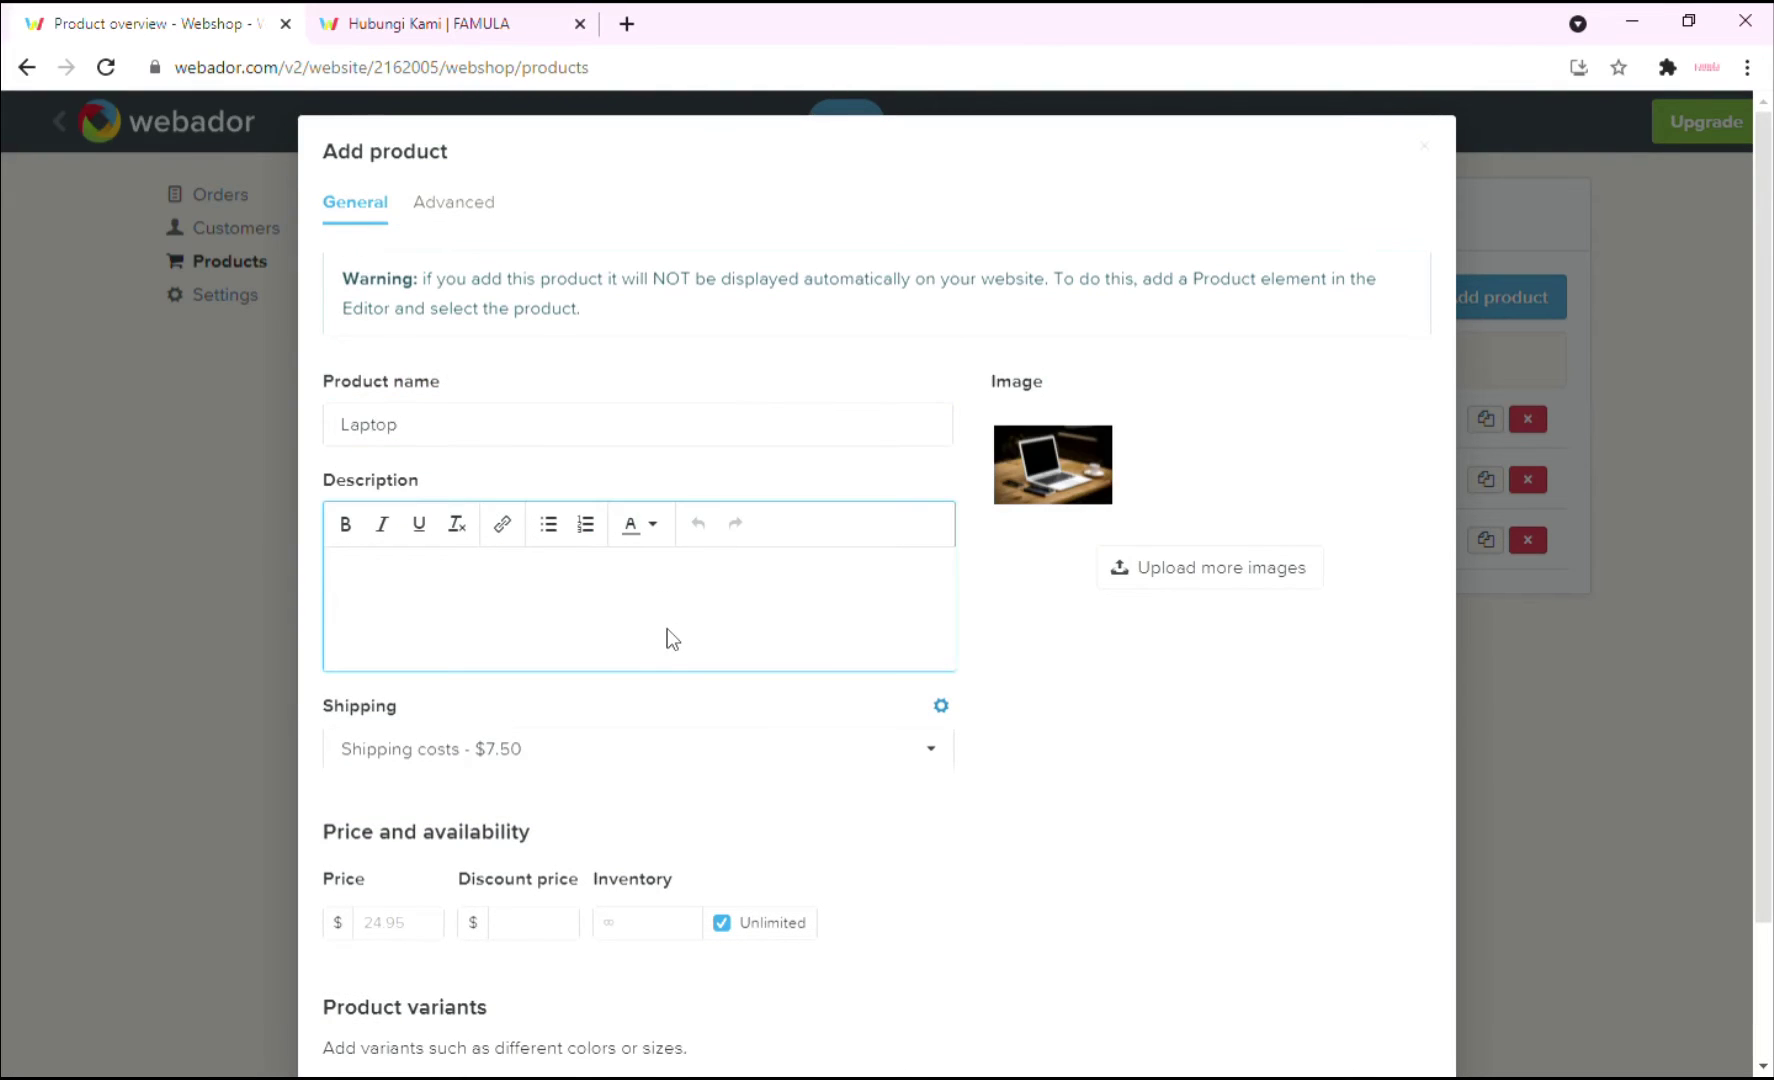
{"action": "type", "text": "Laptop description & spec"}
{"action": "left_click", "coordinate": [398, 922]}
{"action": "type", "text": "1000"}
{"action": "left_click", "coordinate": [481, 920]}
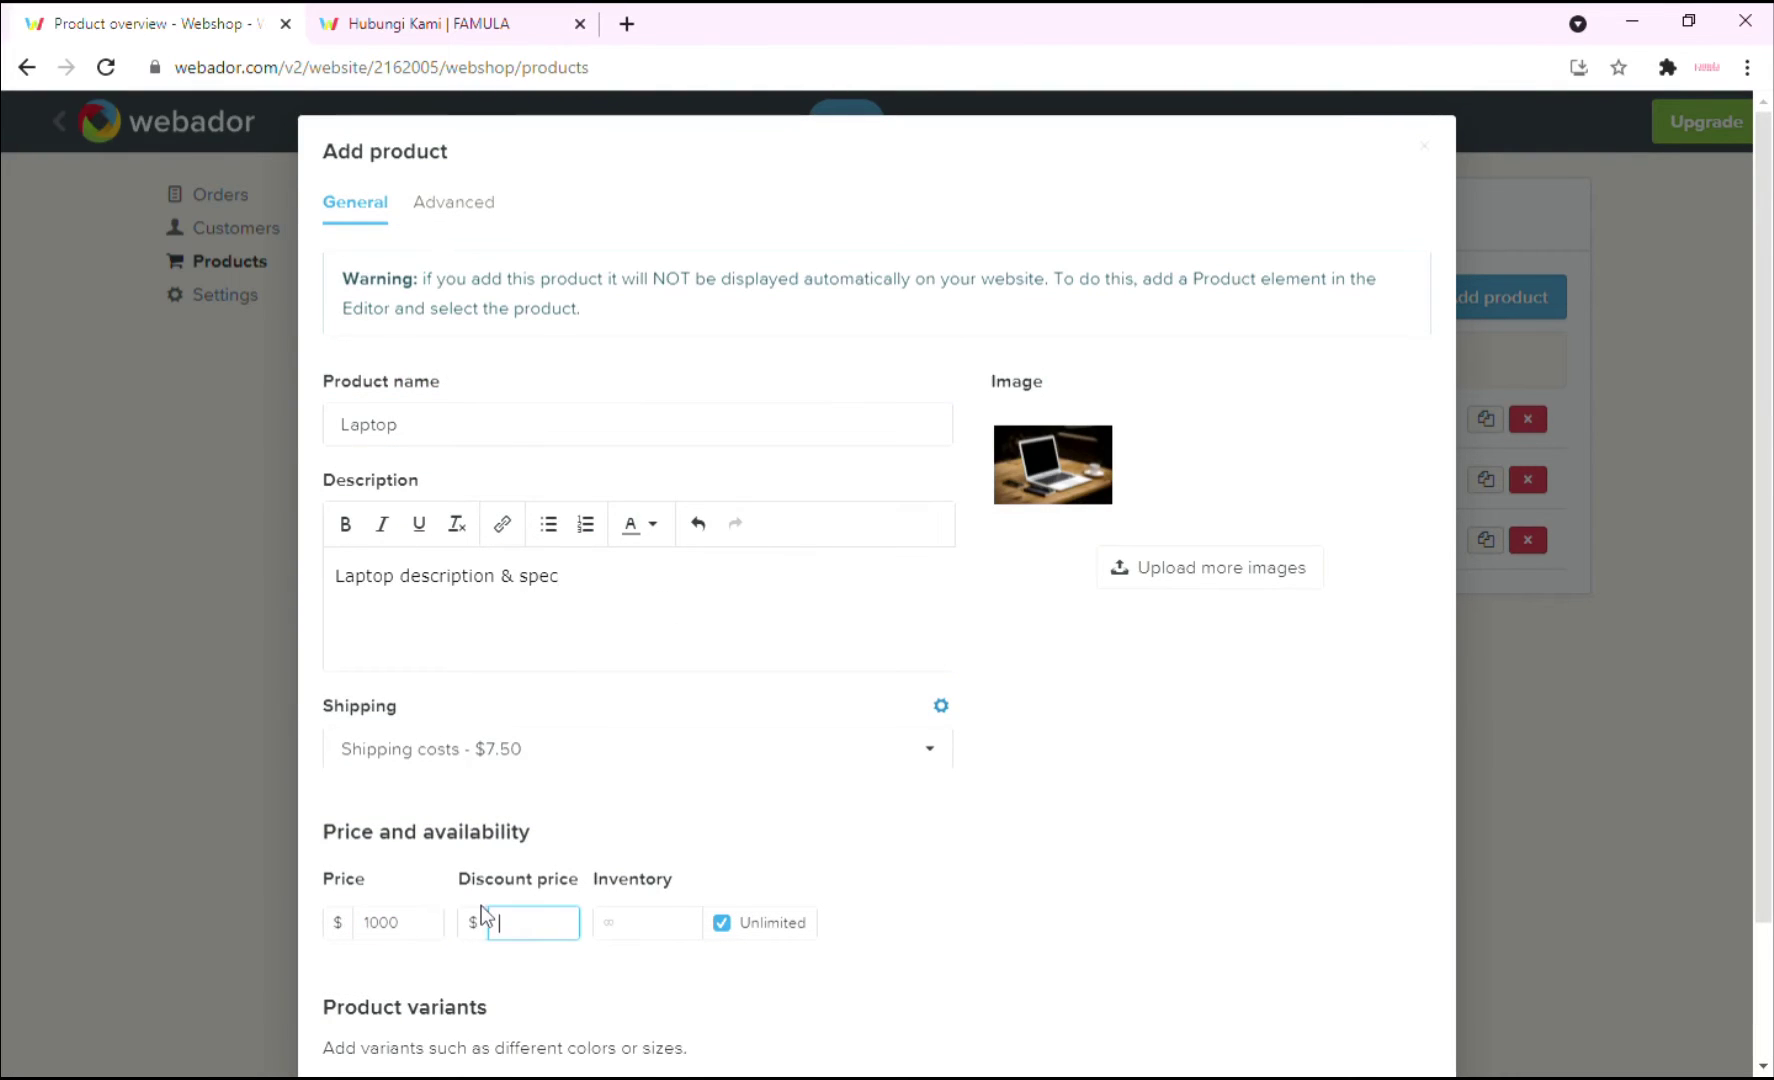
{"action": "type", "text": "800"}
{"action": "left_click", "coordinate": [735, 925]}
{"action": "type", "text": "5"}
{"action": "scroll", "coordinate": [1130, 920], "scroll_direction": "down", "scroll_amount": 1}
{"action": "key", "text": "Return"}
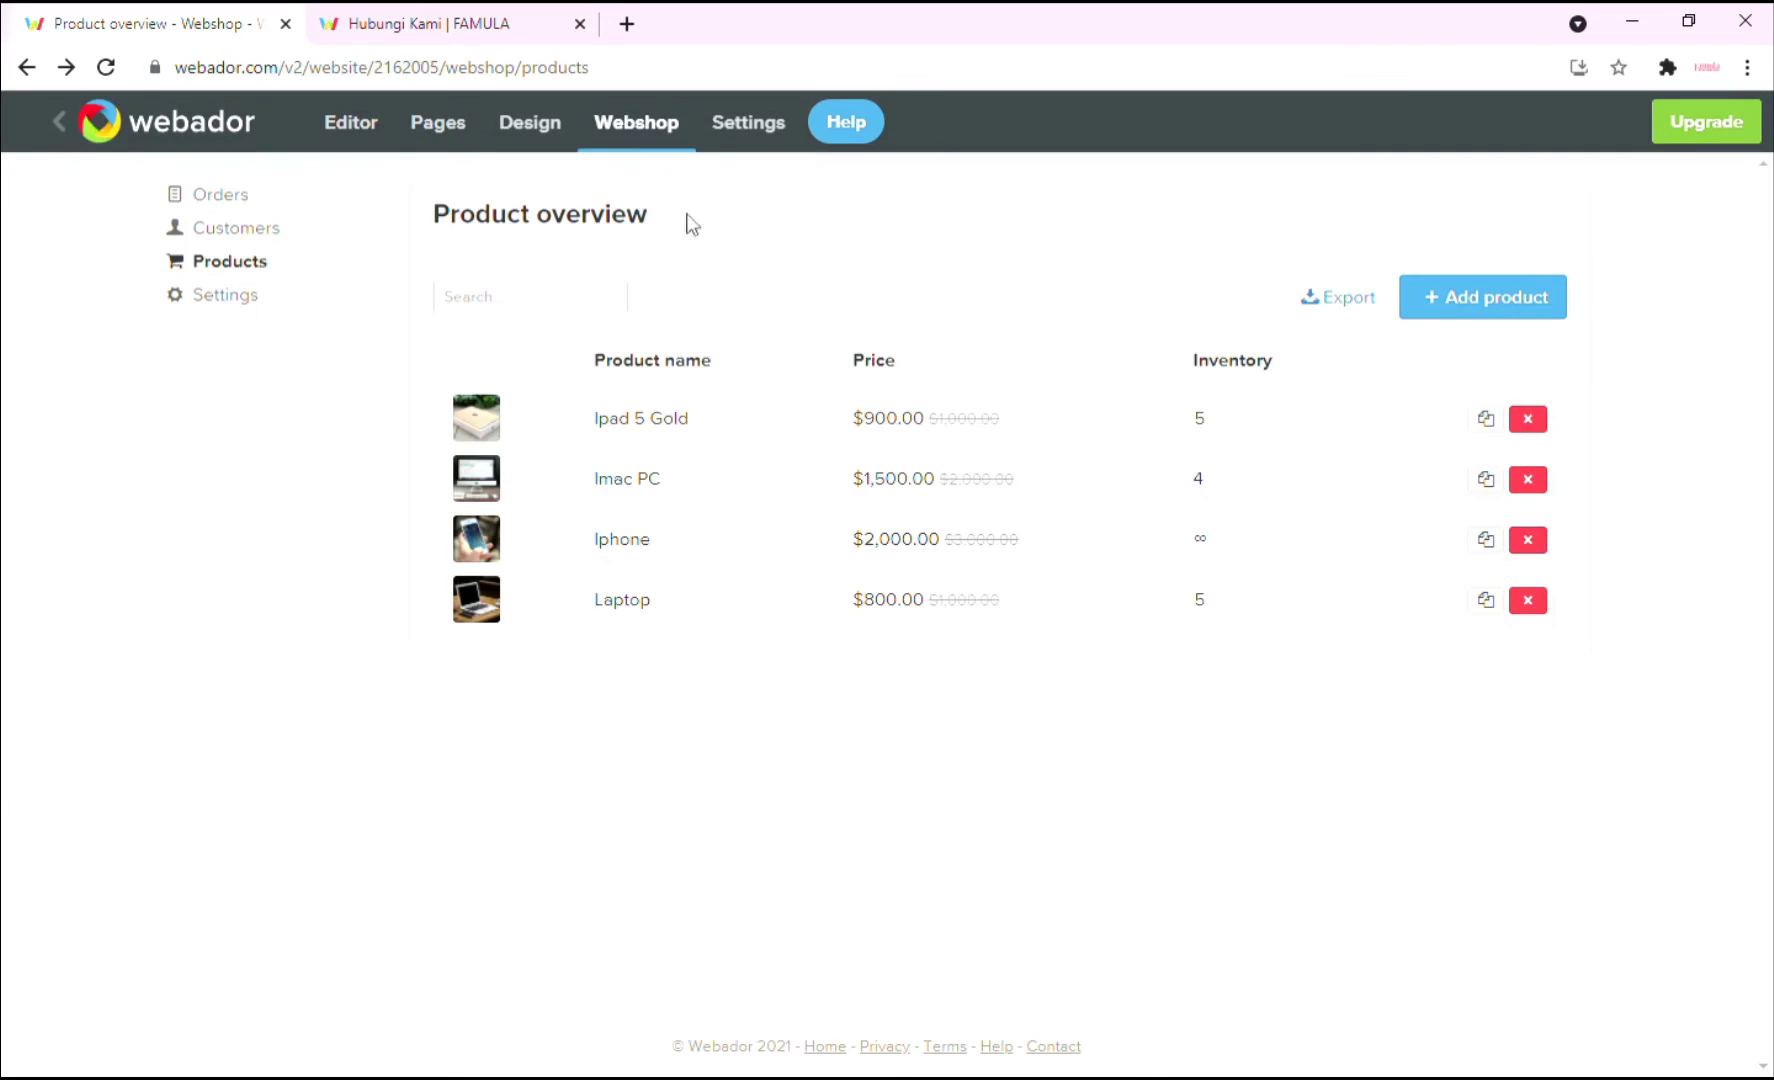
Create a new site page named 'Produk' with a banner and no sidebar.
{"action": "left_click", "coordinate": [467, 145]}
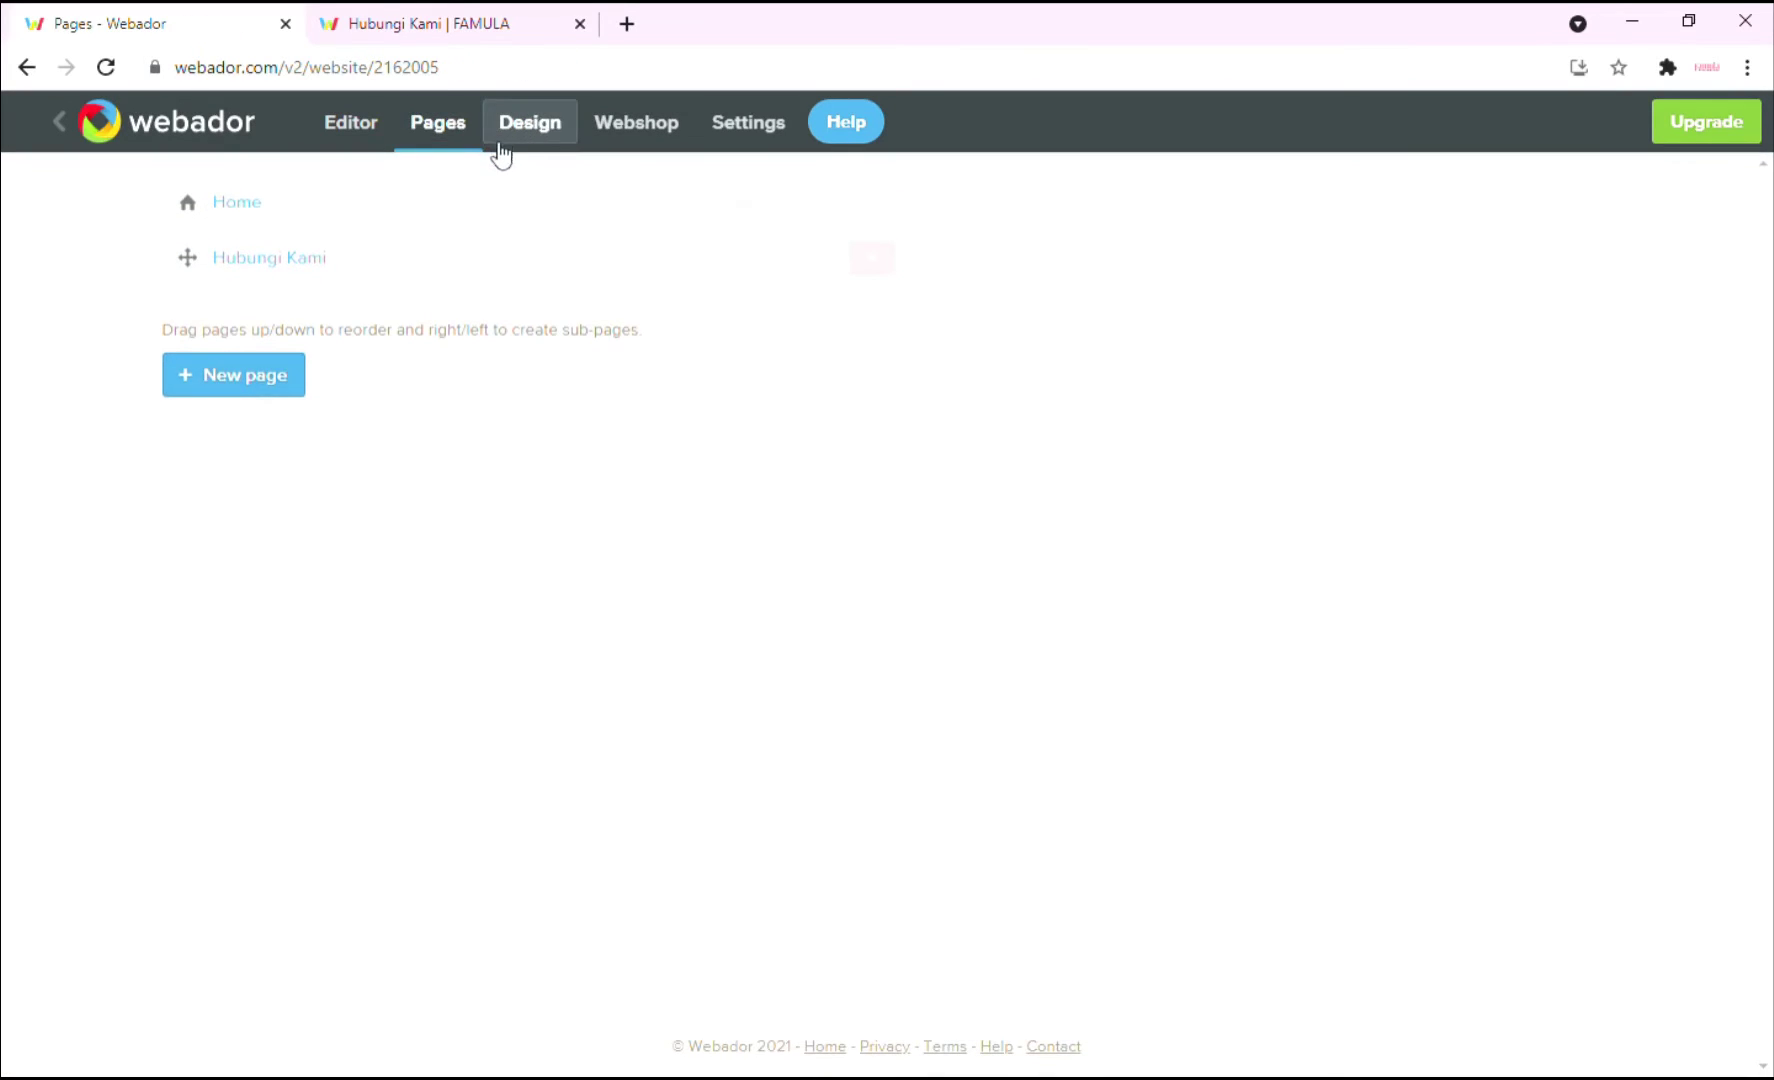
{"action": "left_click", "coordinate": [261, 386]}
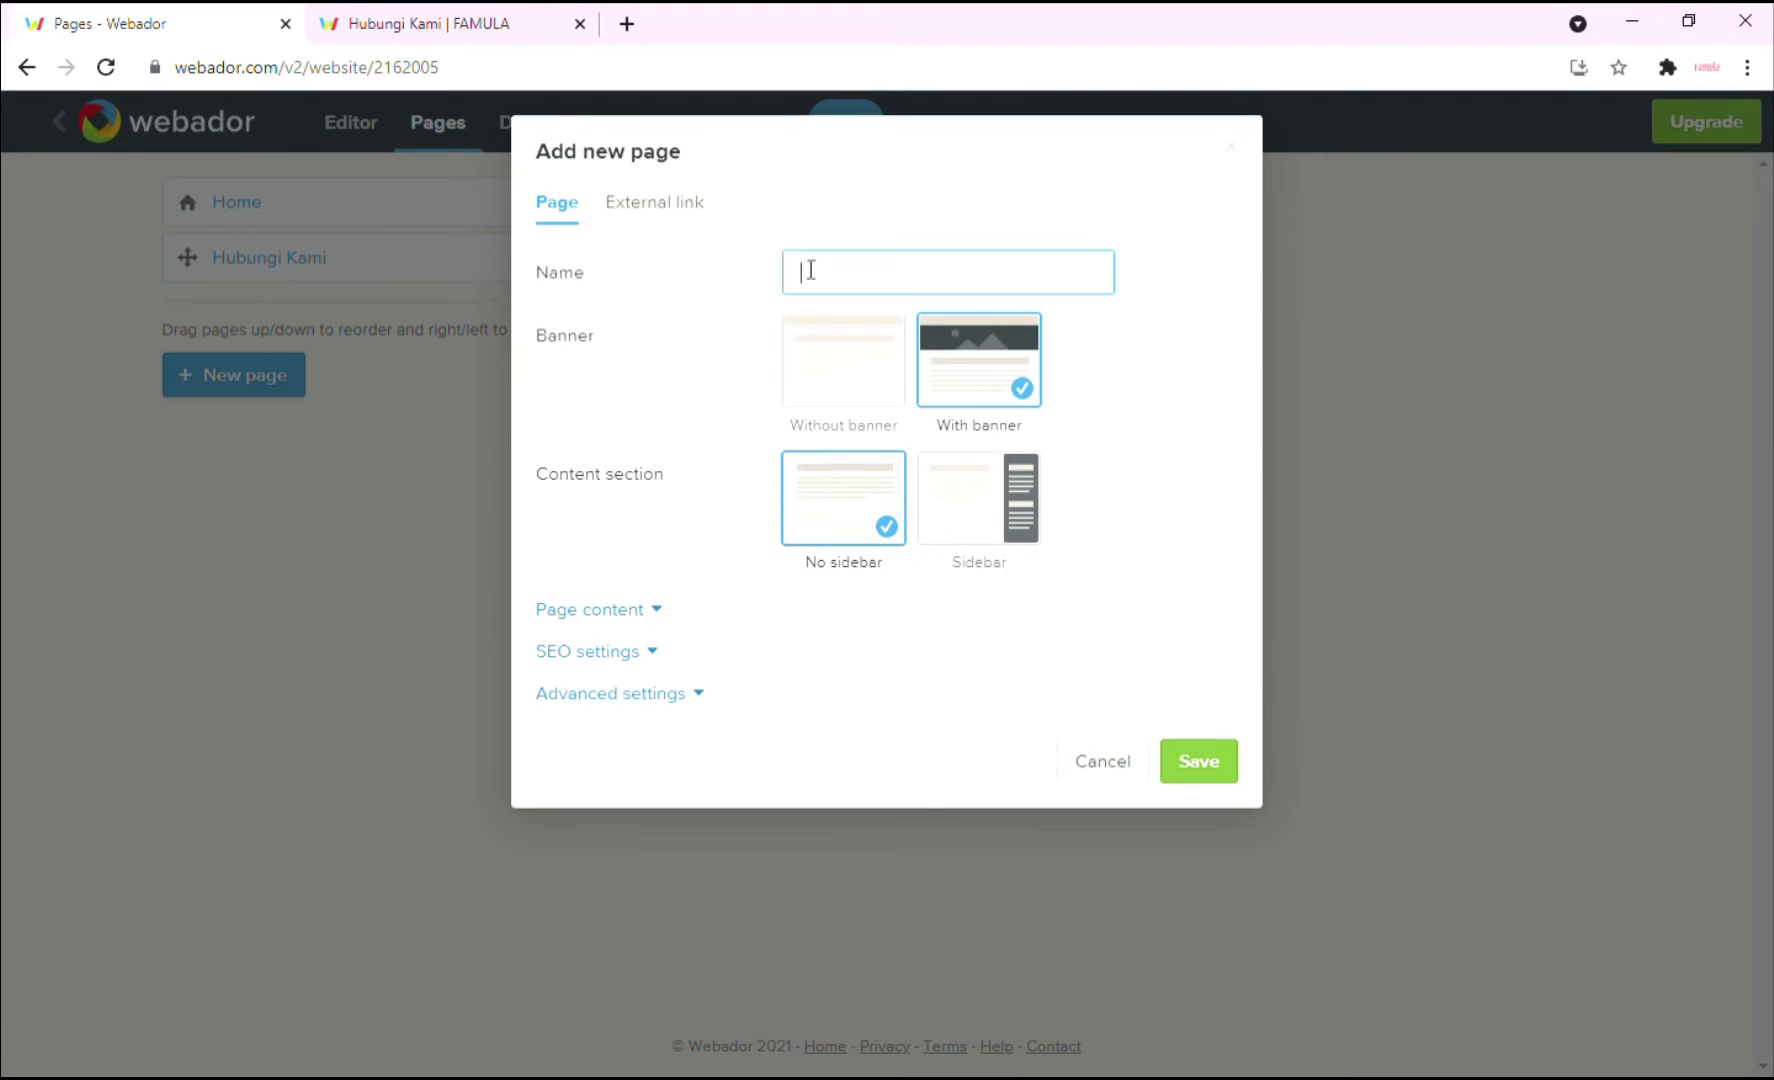
{"action": "type", "text": "Produk"}
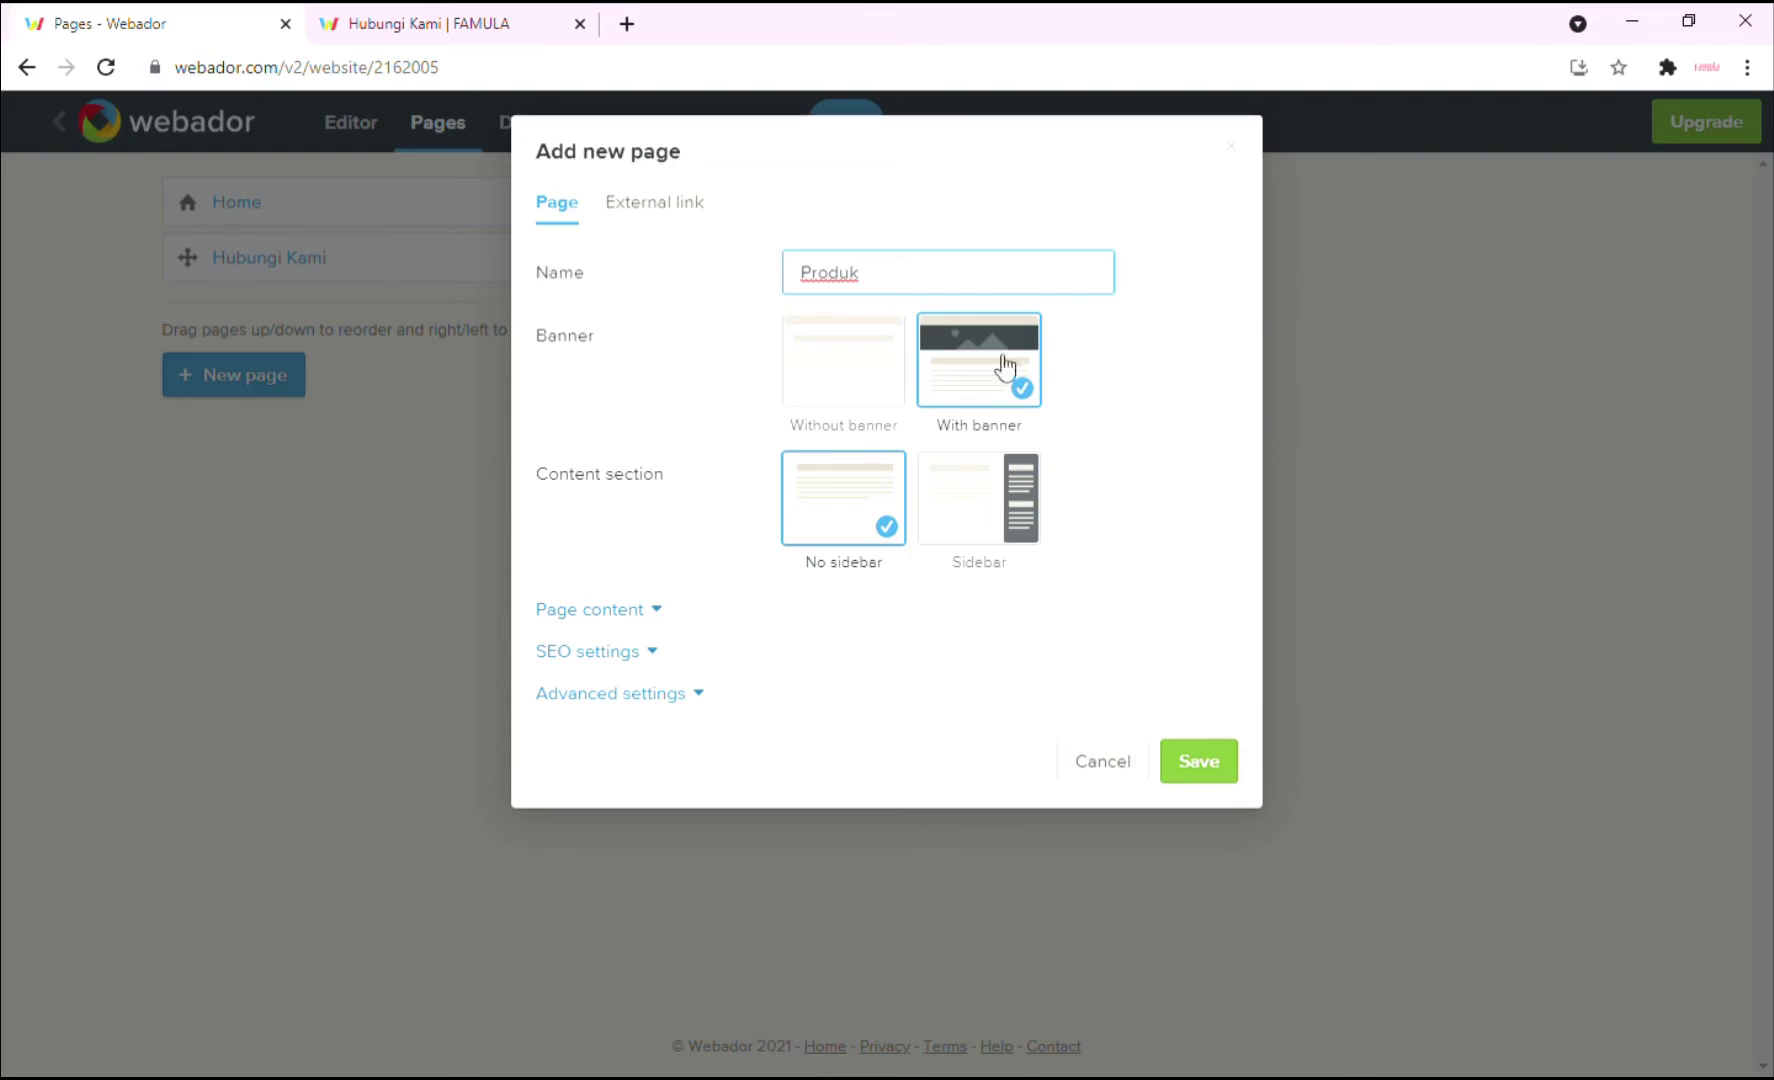
{"action": "left_click", "coordinate": [1188, 763]}
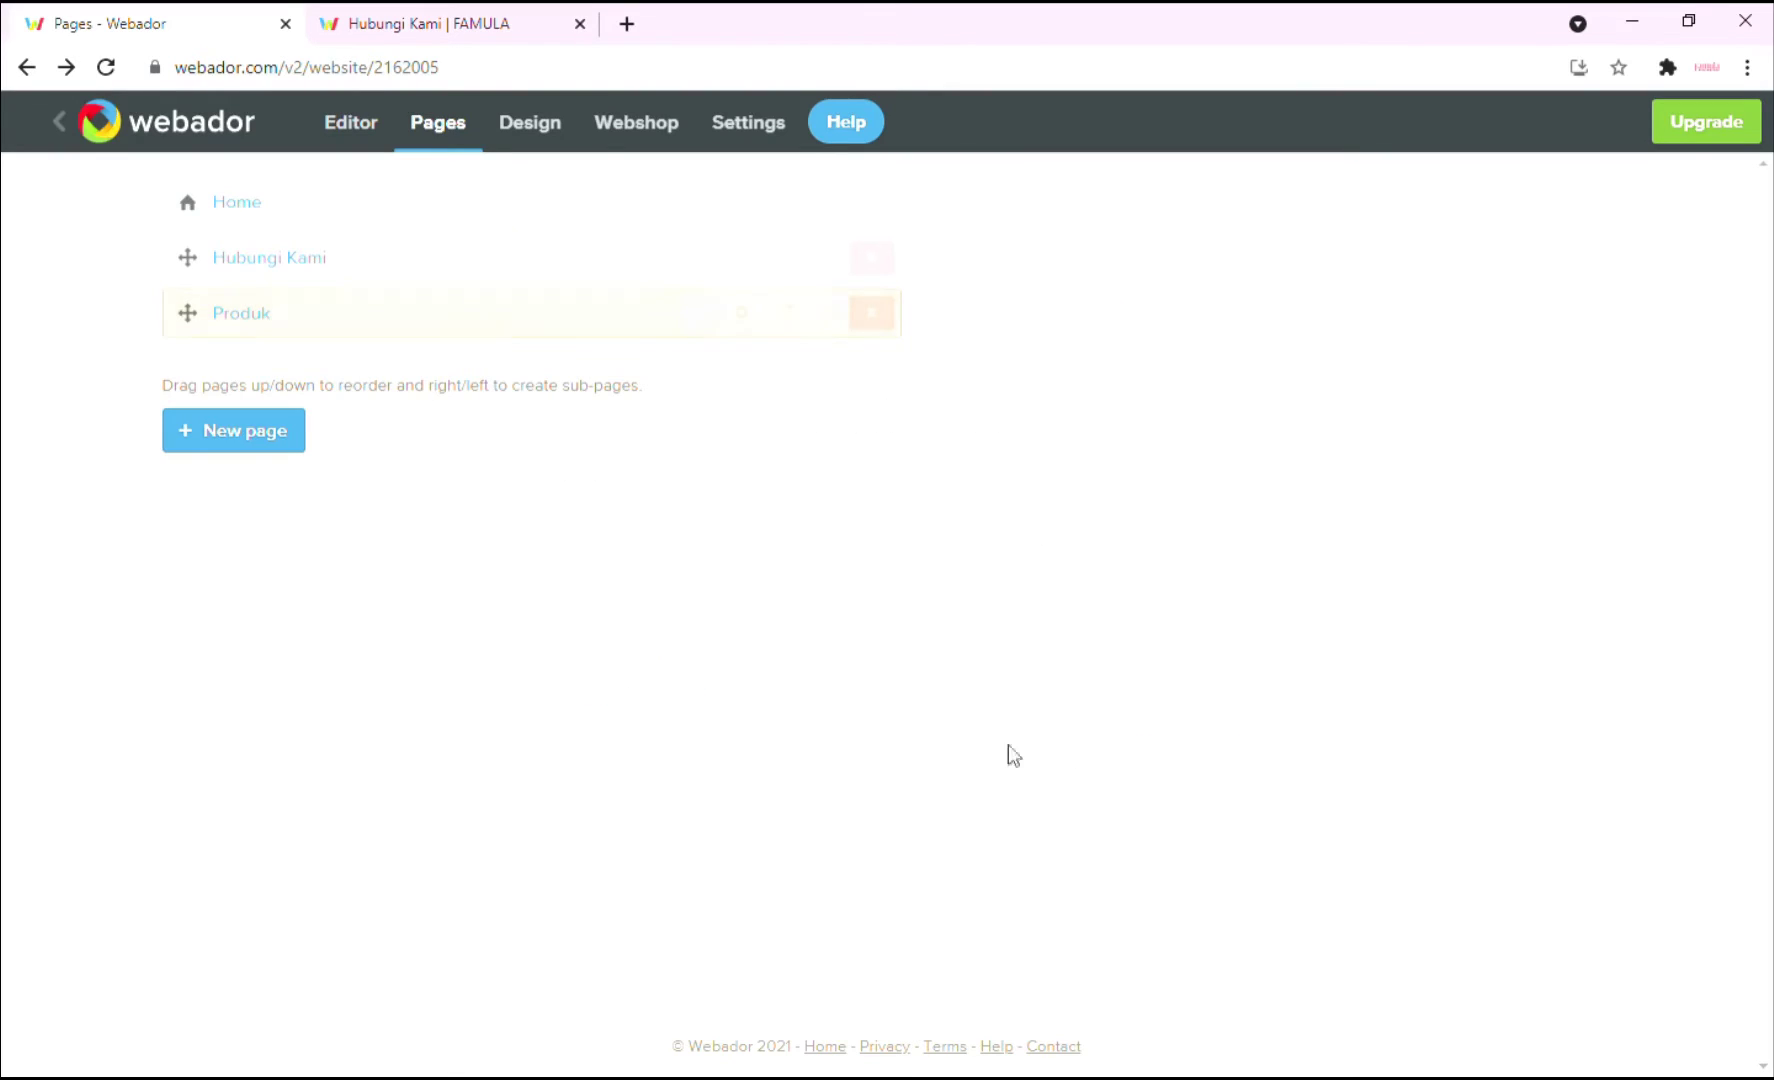
Set the Produk banner, for this page only, to the yellow SALE stock photo from a 'selling' search.
{"action": "mouse_move", "coordinate": [447, 340]}
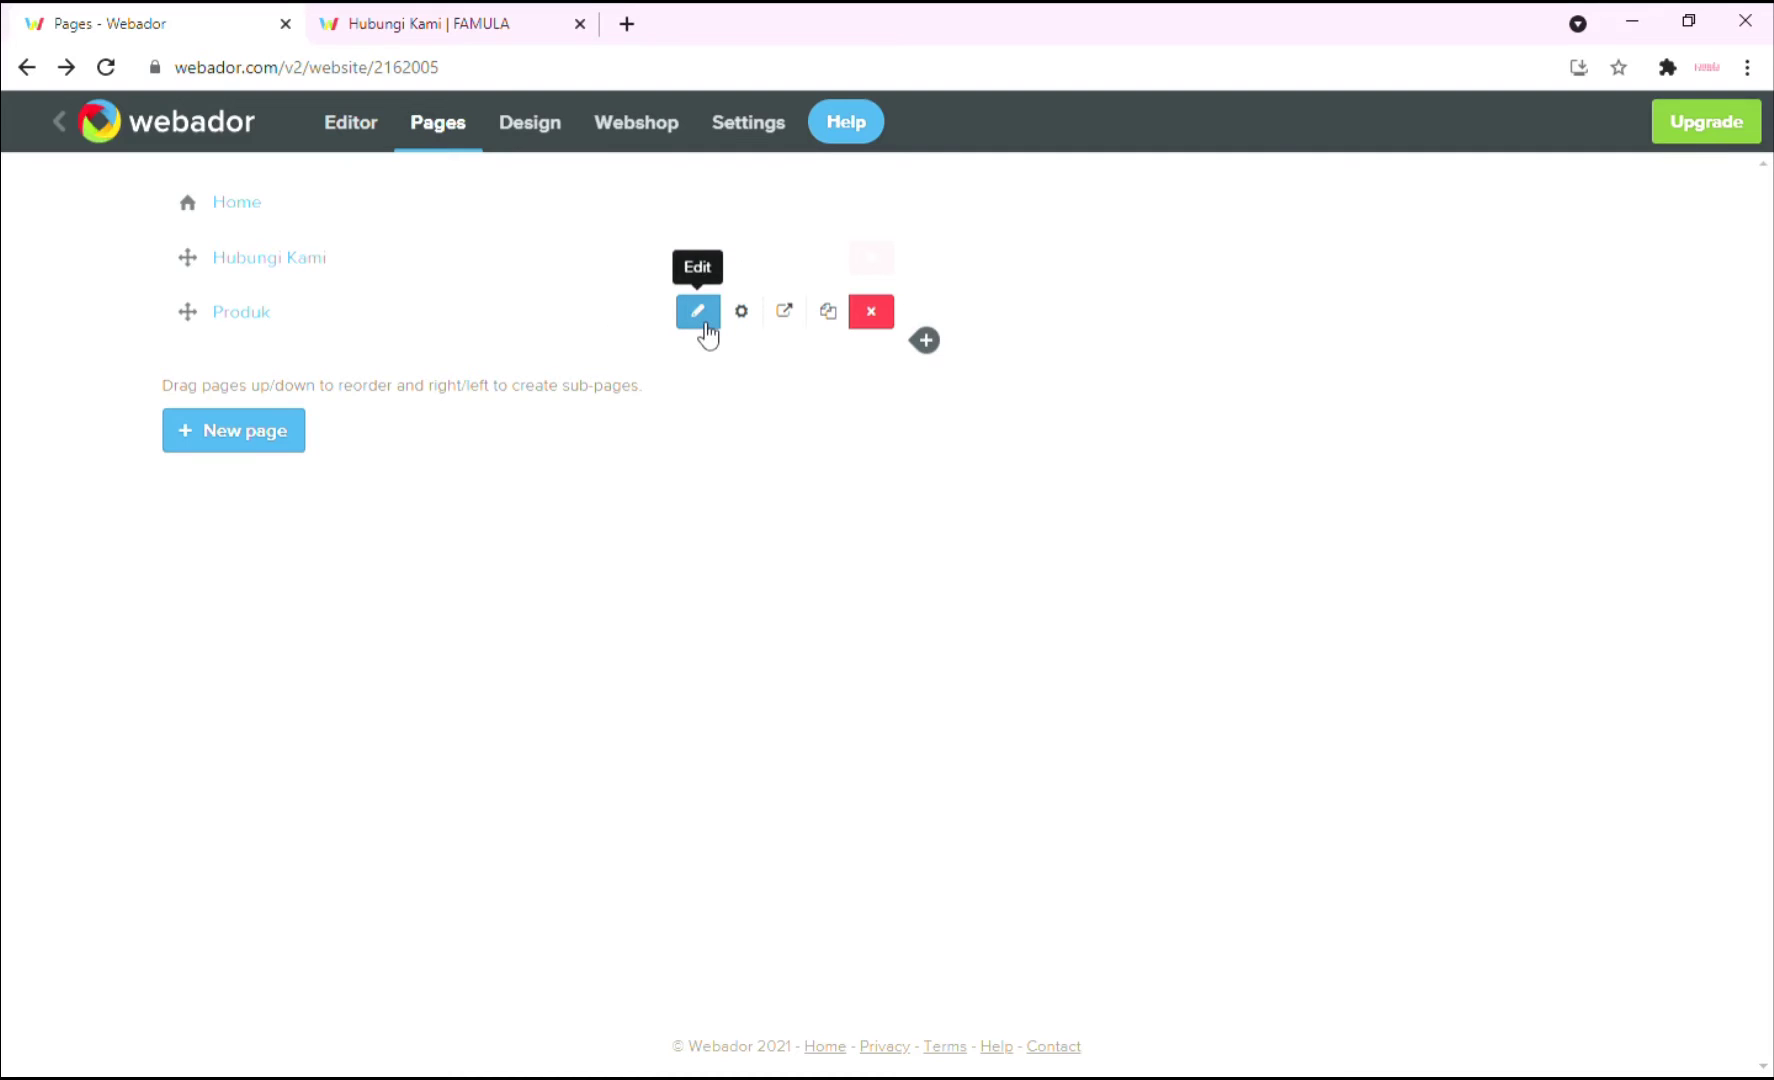
{"action": "left_click", "coordinate": [698, 312]}
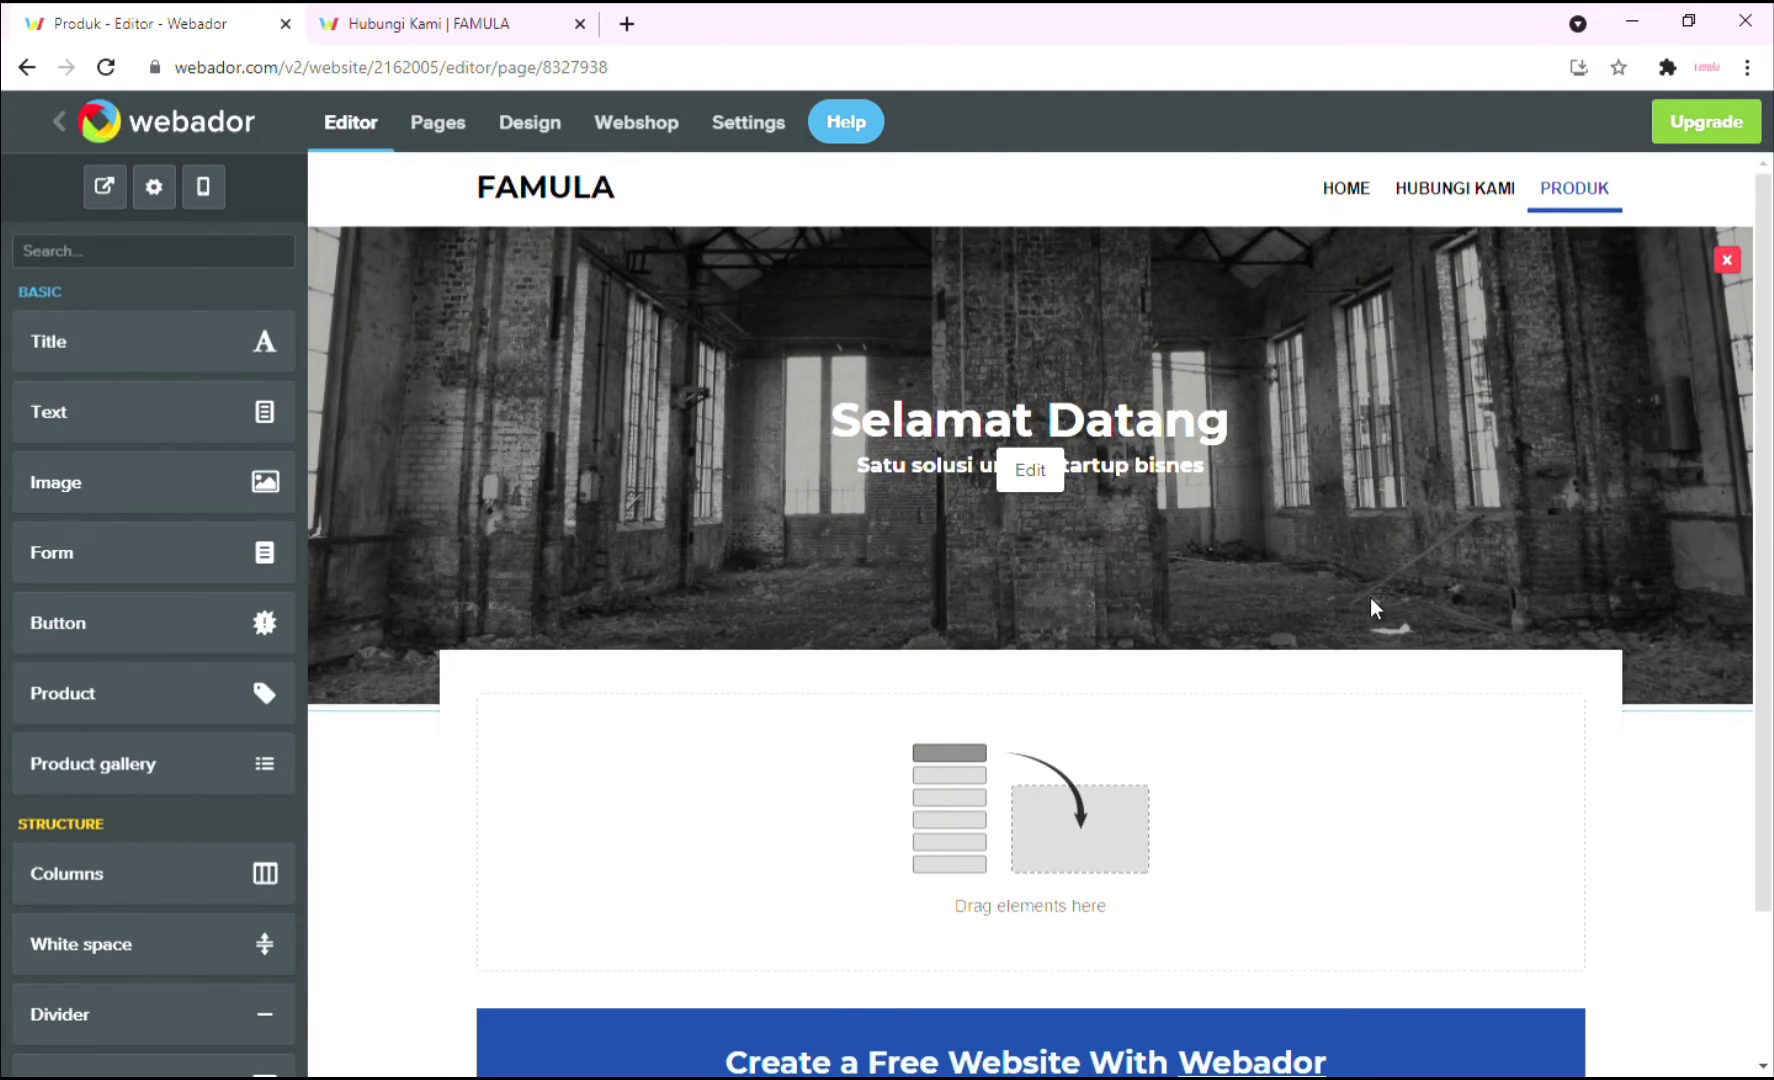
{"action": "scroll", "coordinate": [1371, 597], "scroll_direction": "down", "scroll_amount": 1}
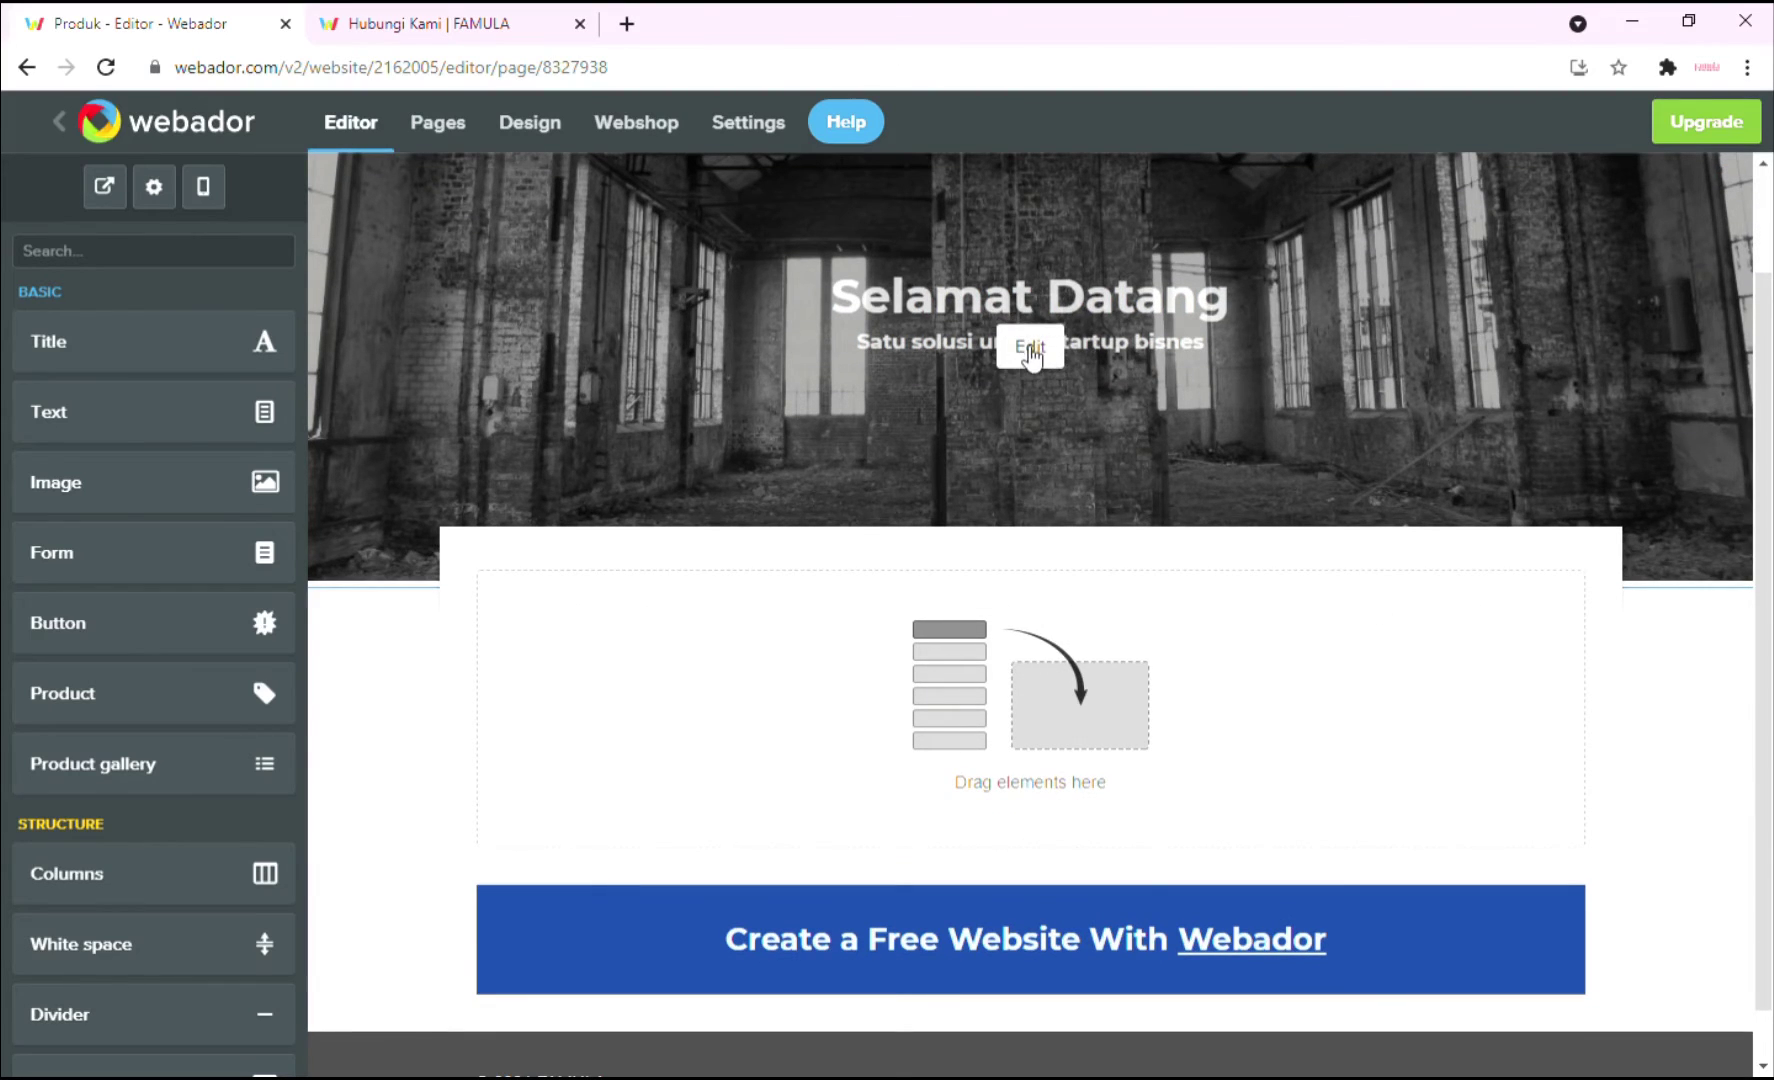
{"action": "left_click", "coordinate": [1029, 347]}
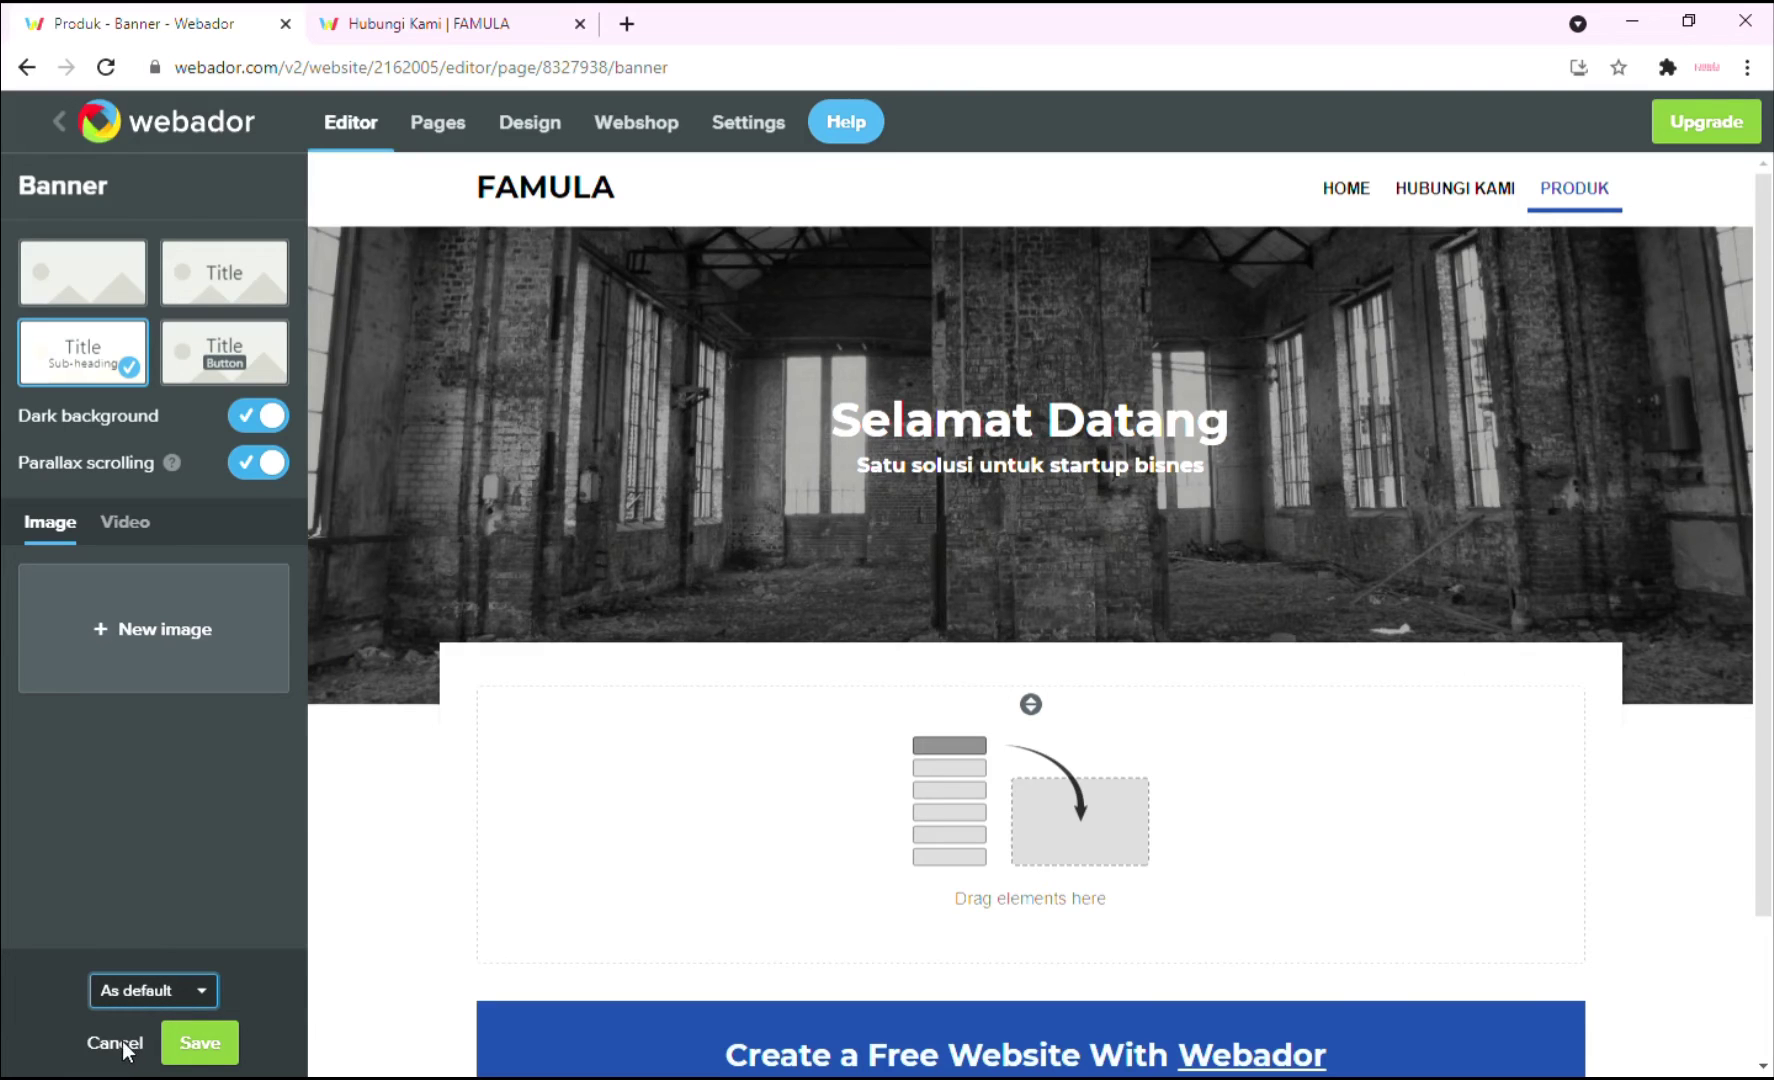
{"action": "key", "text": "Down"}
{"action": "left_click", "coordinate": [175, 655]}
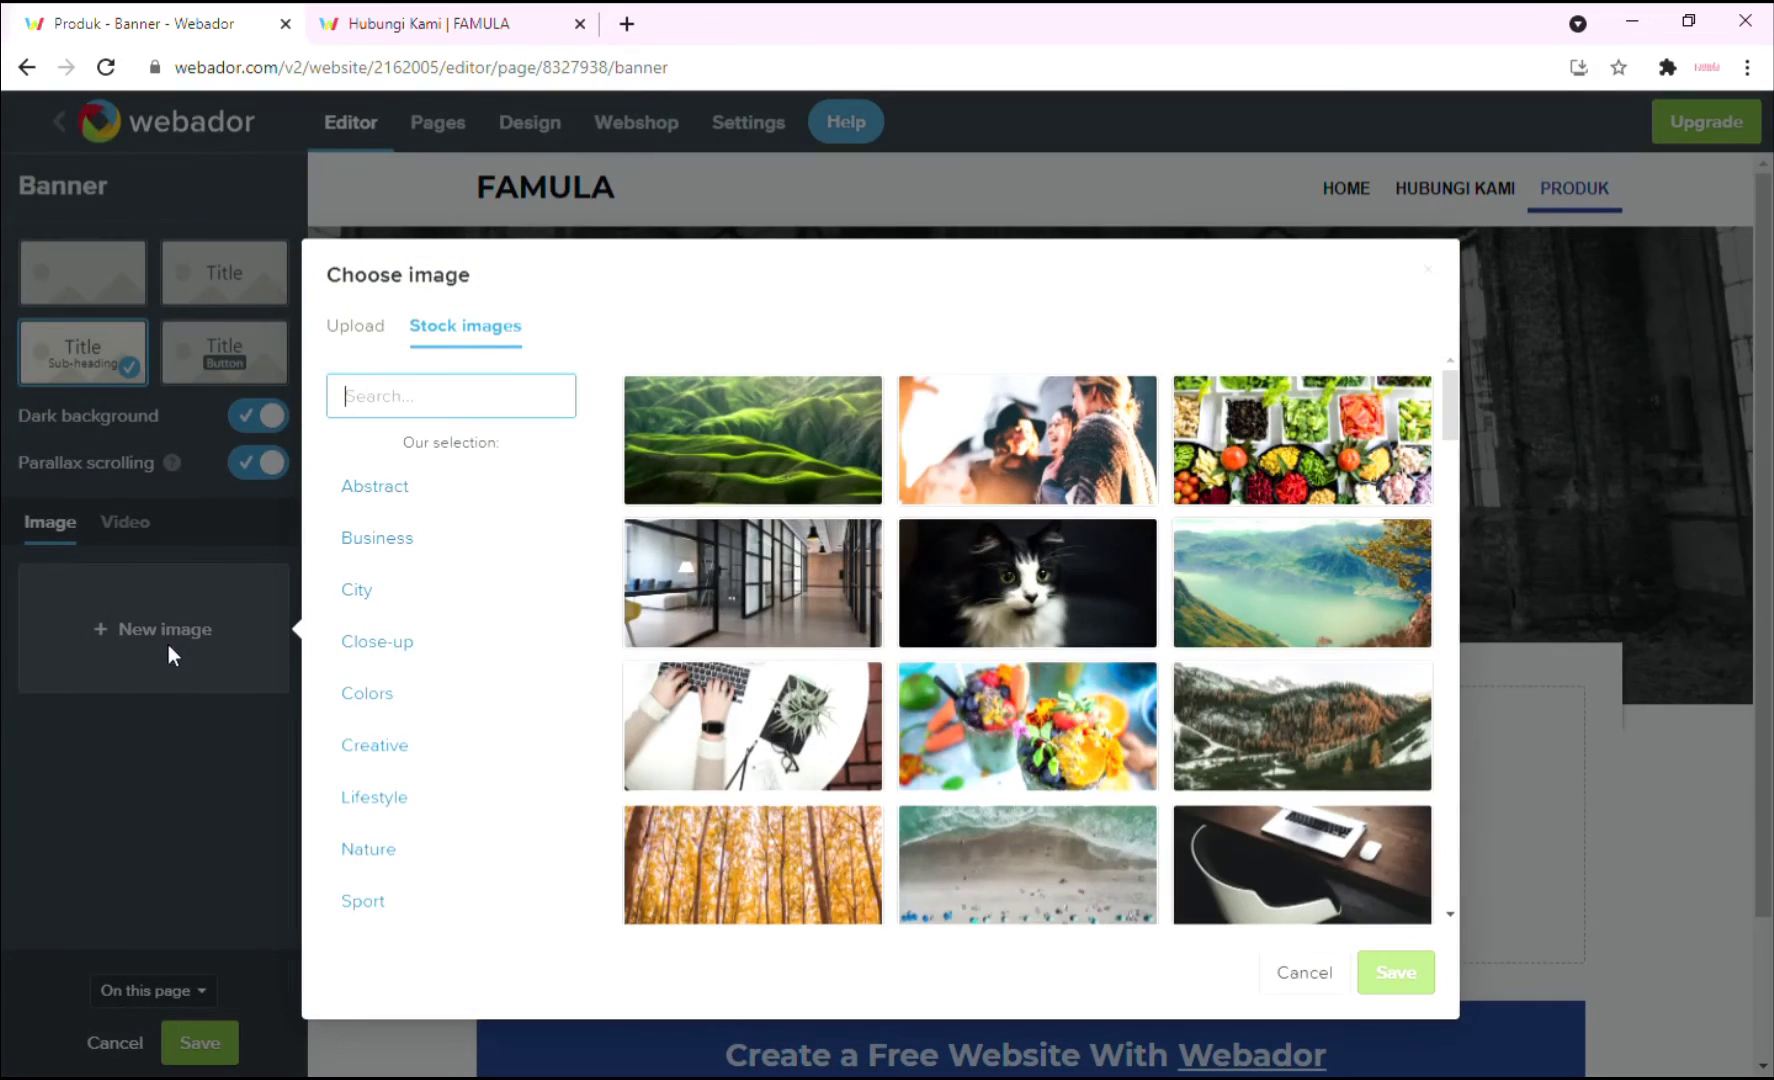
{"action": "left_click", "coordinate": [523, 408]}
{"action": "type", "text": "sell"}
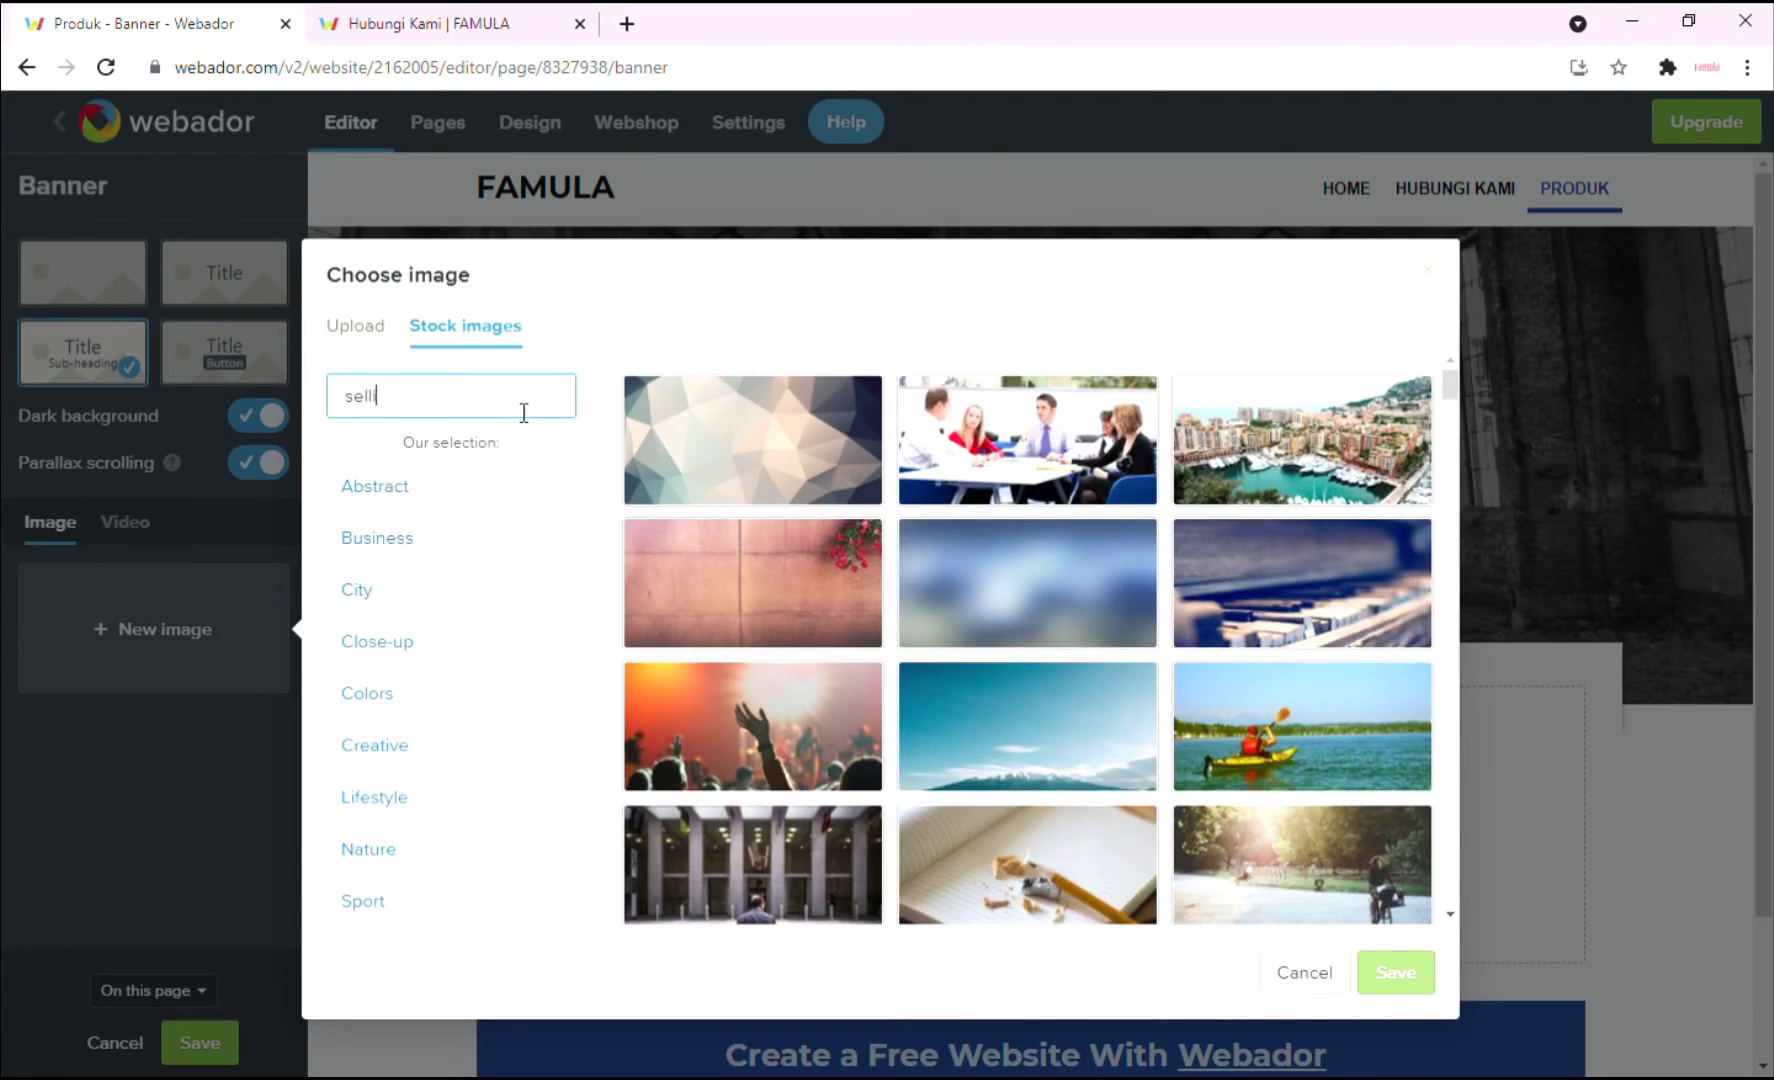
{"action": "type", "text": "ing"}
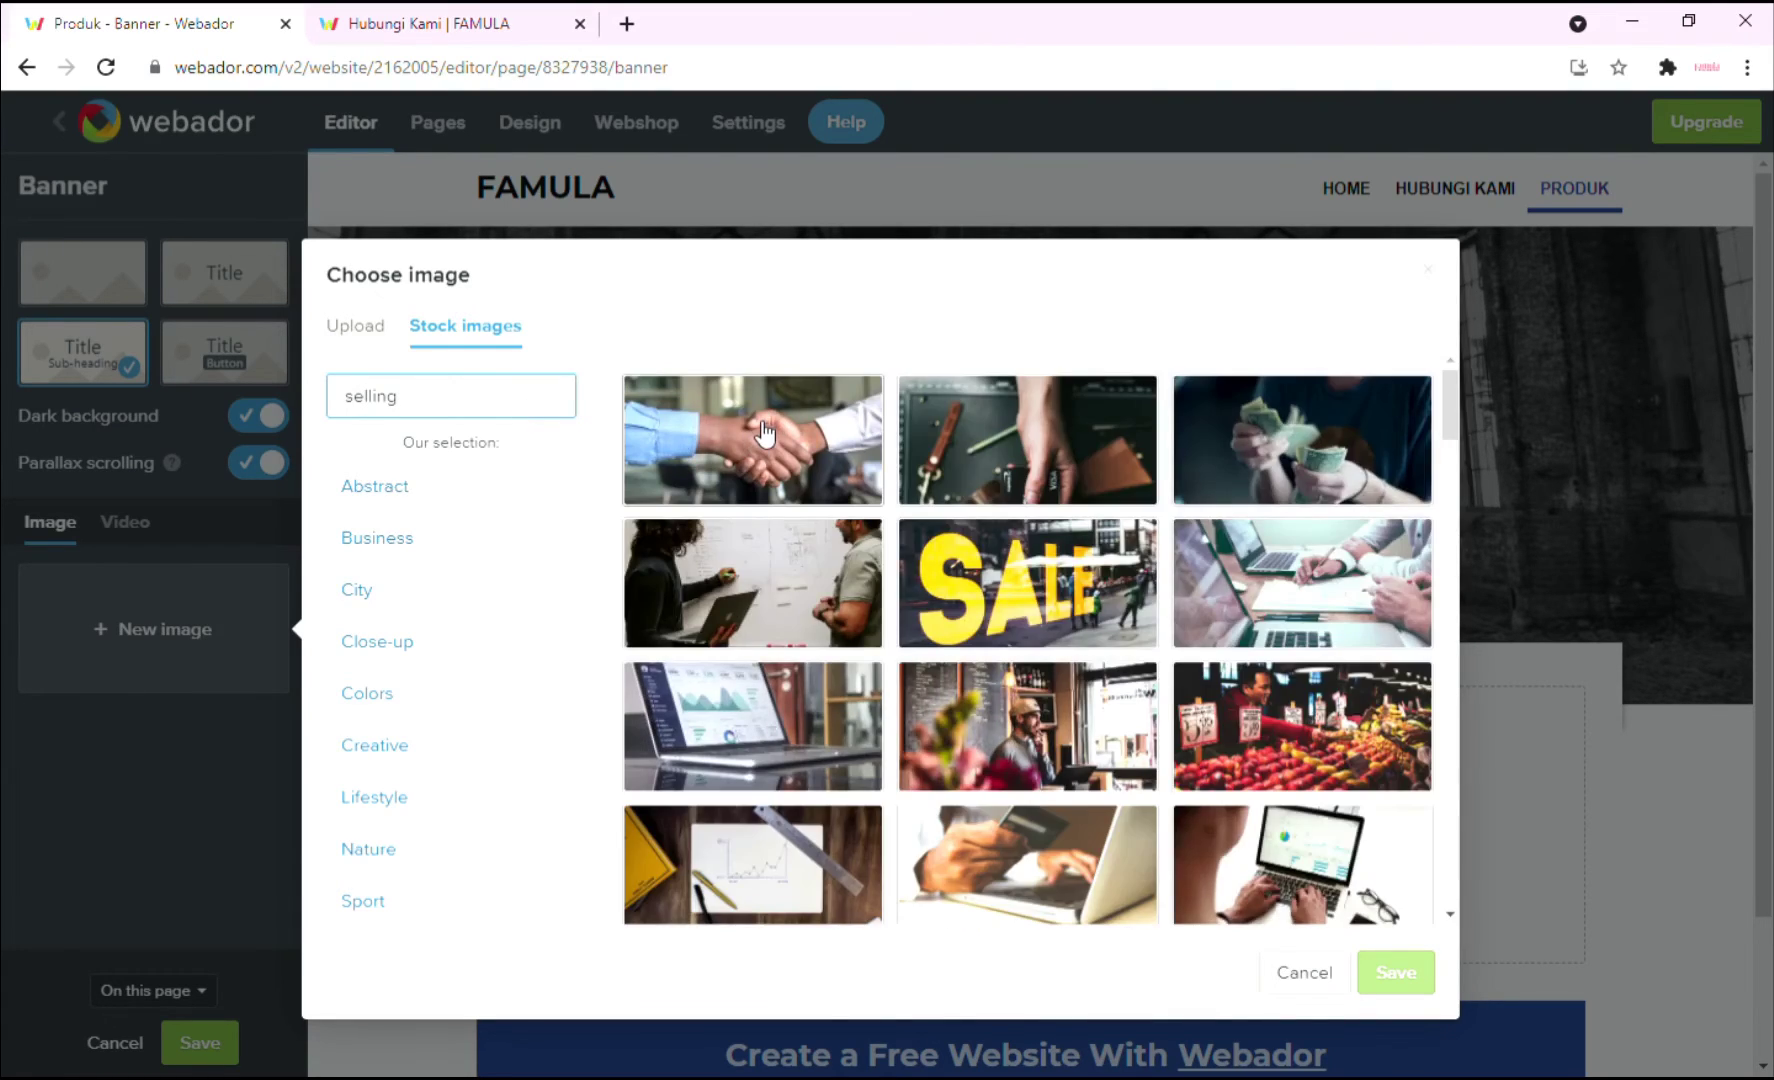
{"action": "left_click", "coordinate": [1120, 620]}
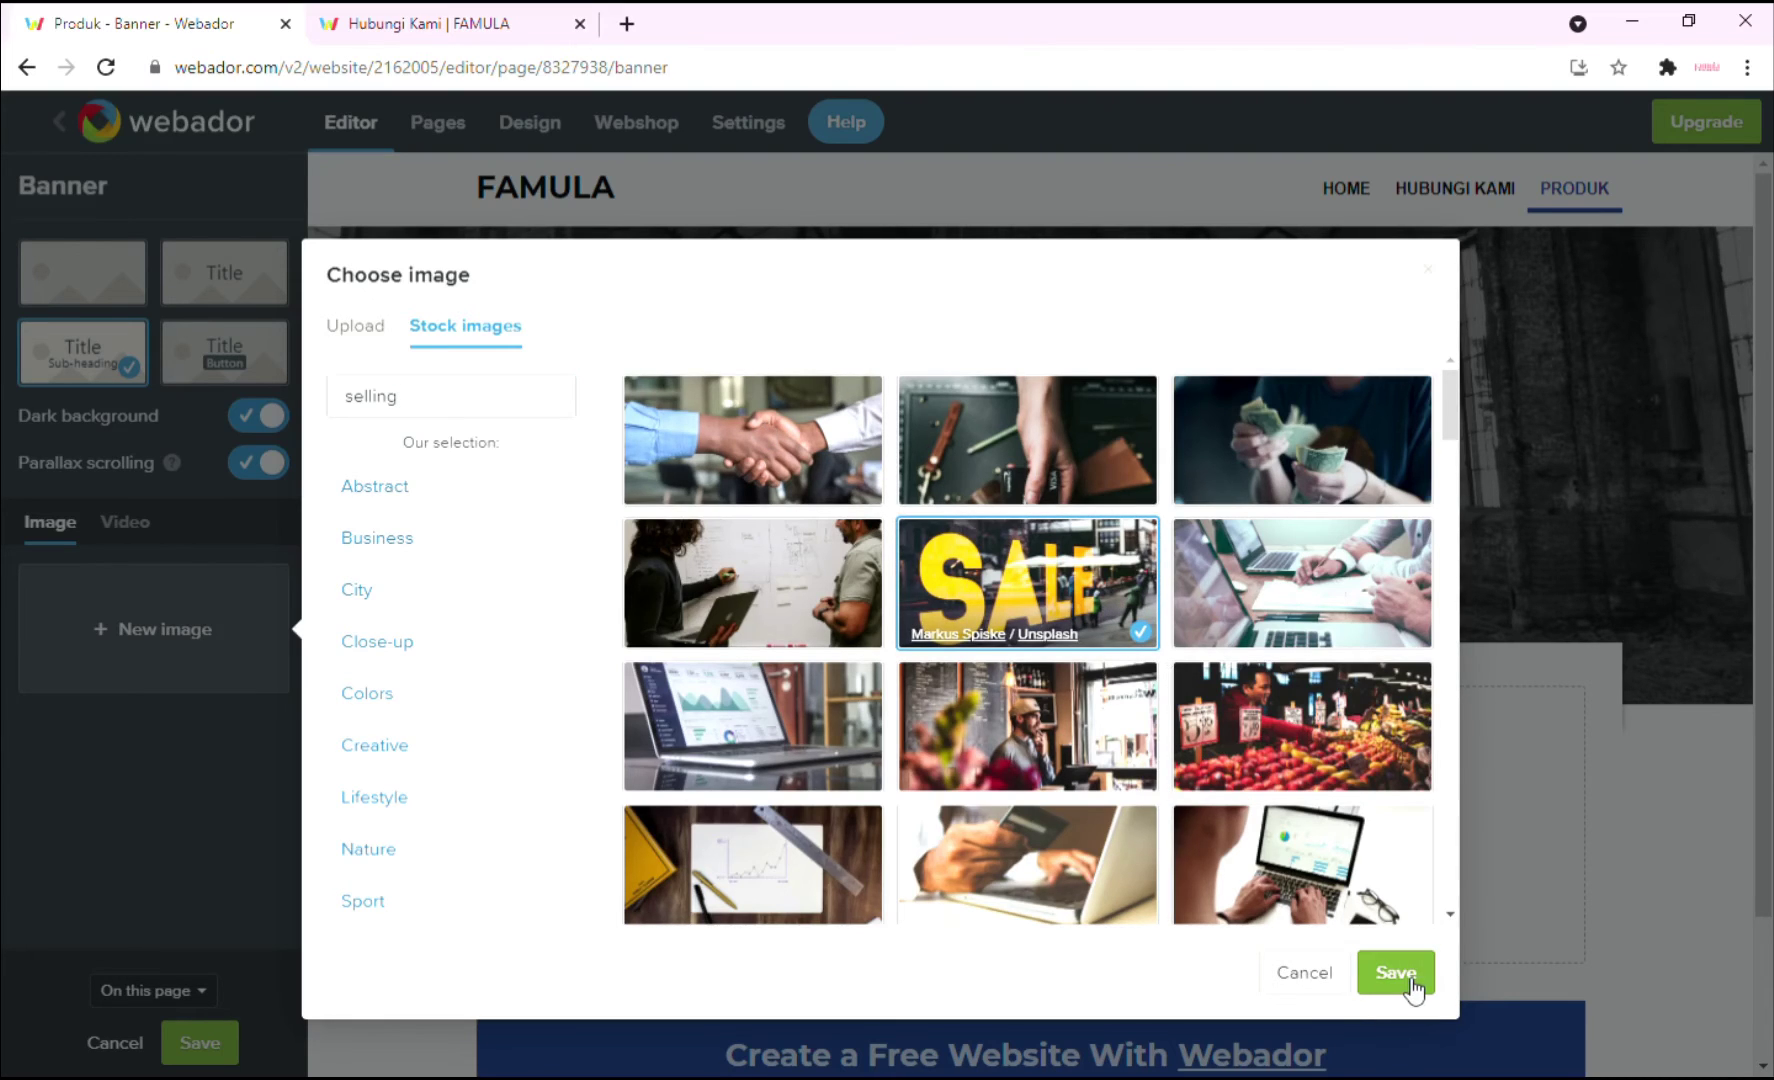
{"action": "left_click", "coordinate": [1396, 973]}
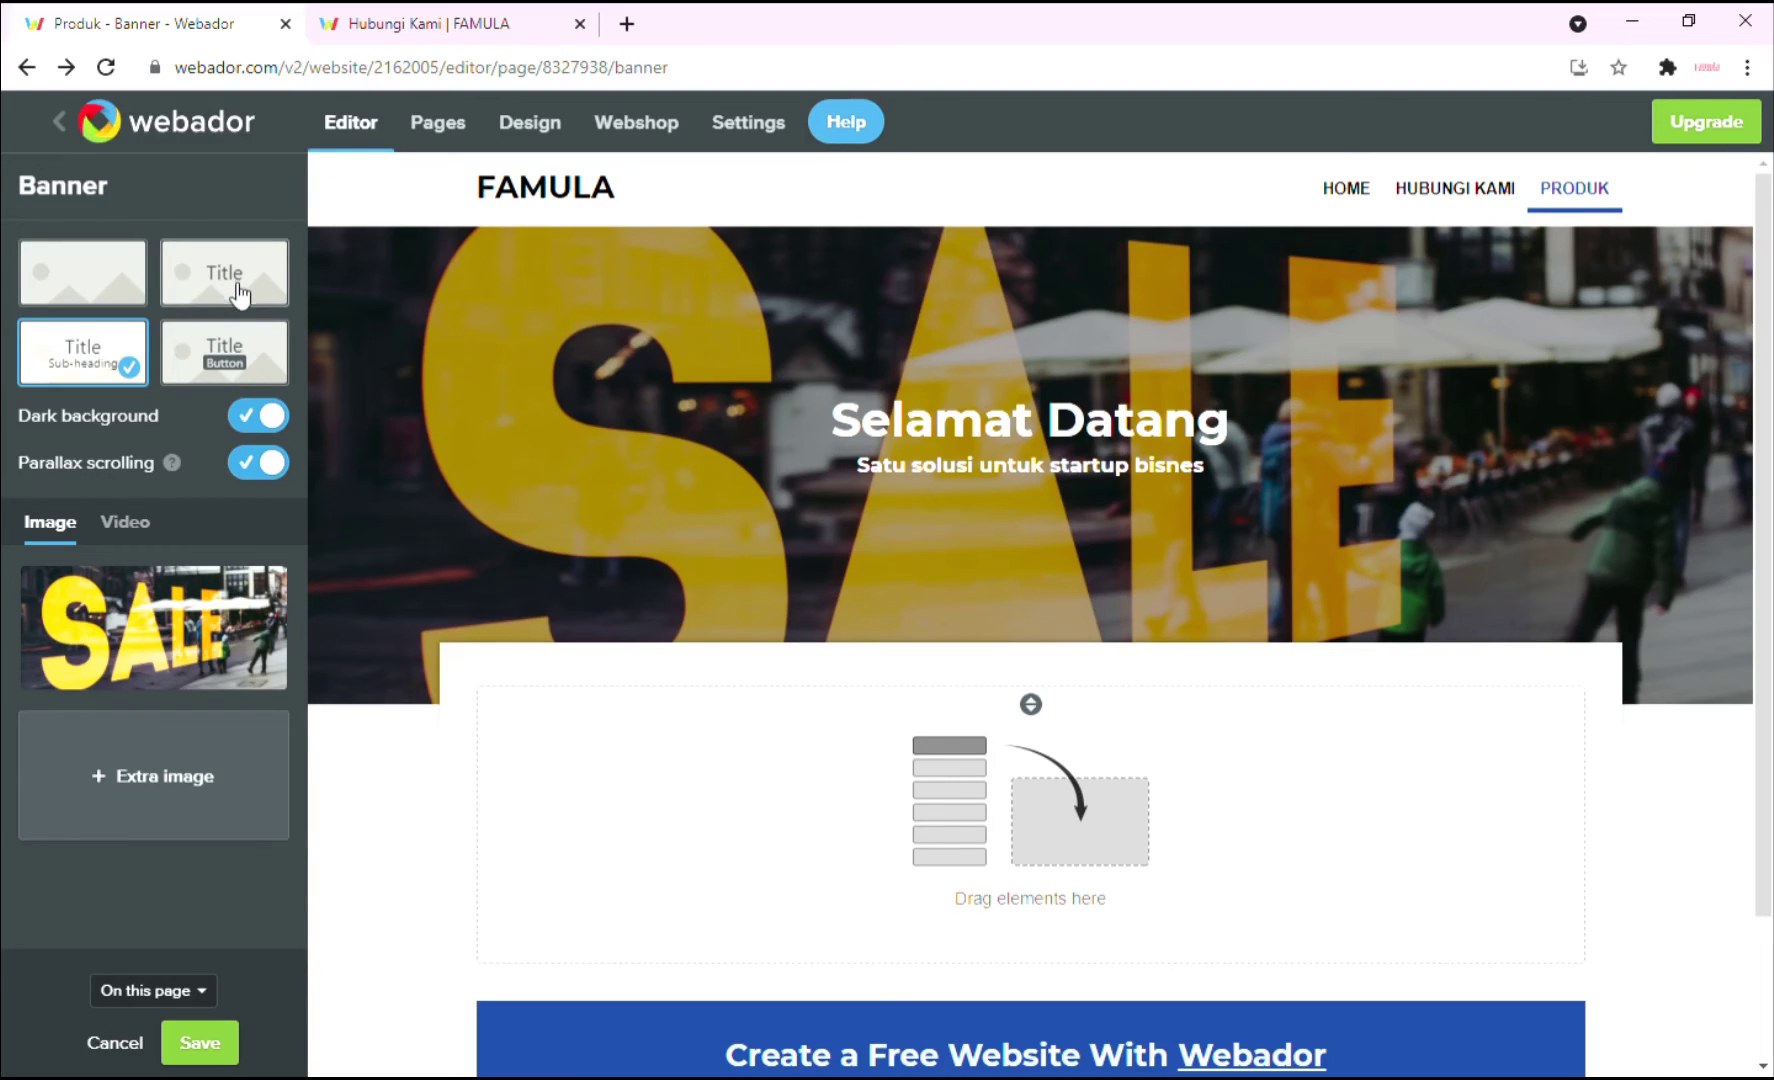
Switch the banner to title-only layout, retitle it 'Produk', and save the banner.
{"action": "left_click", "coordinate": [237, 295]}
{"action": "left_click", "coordinate": [1100, 452]}
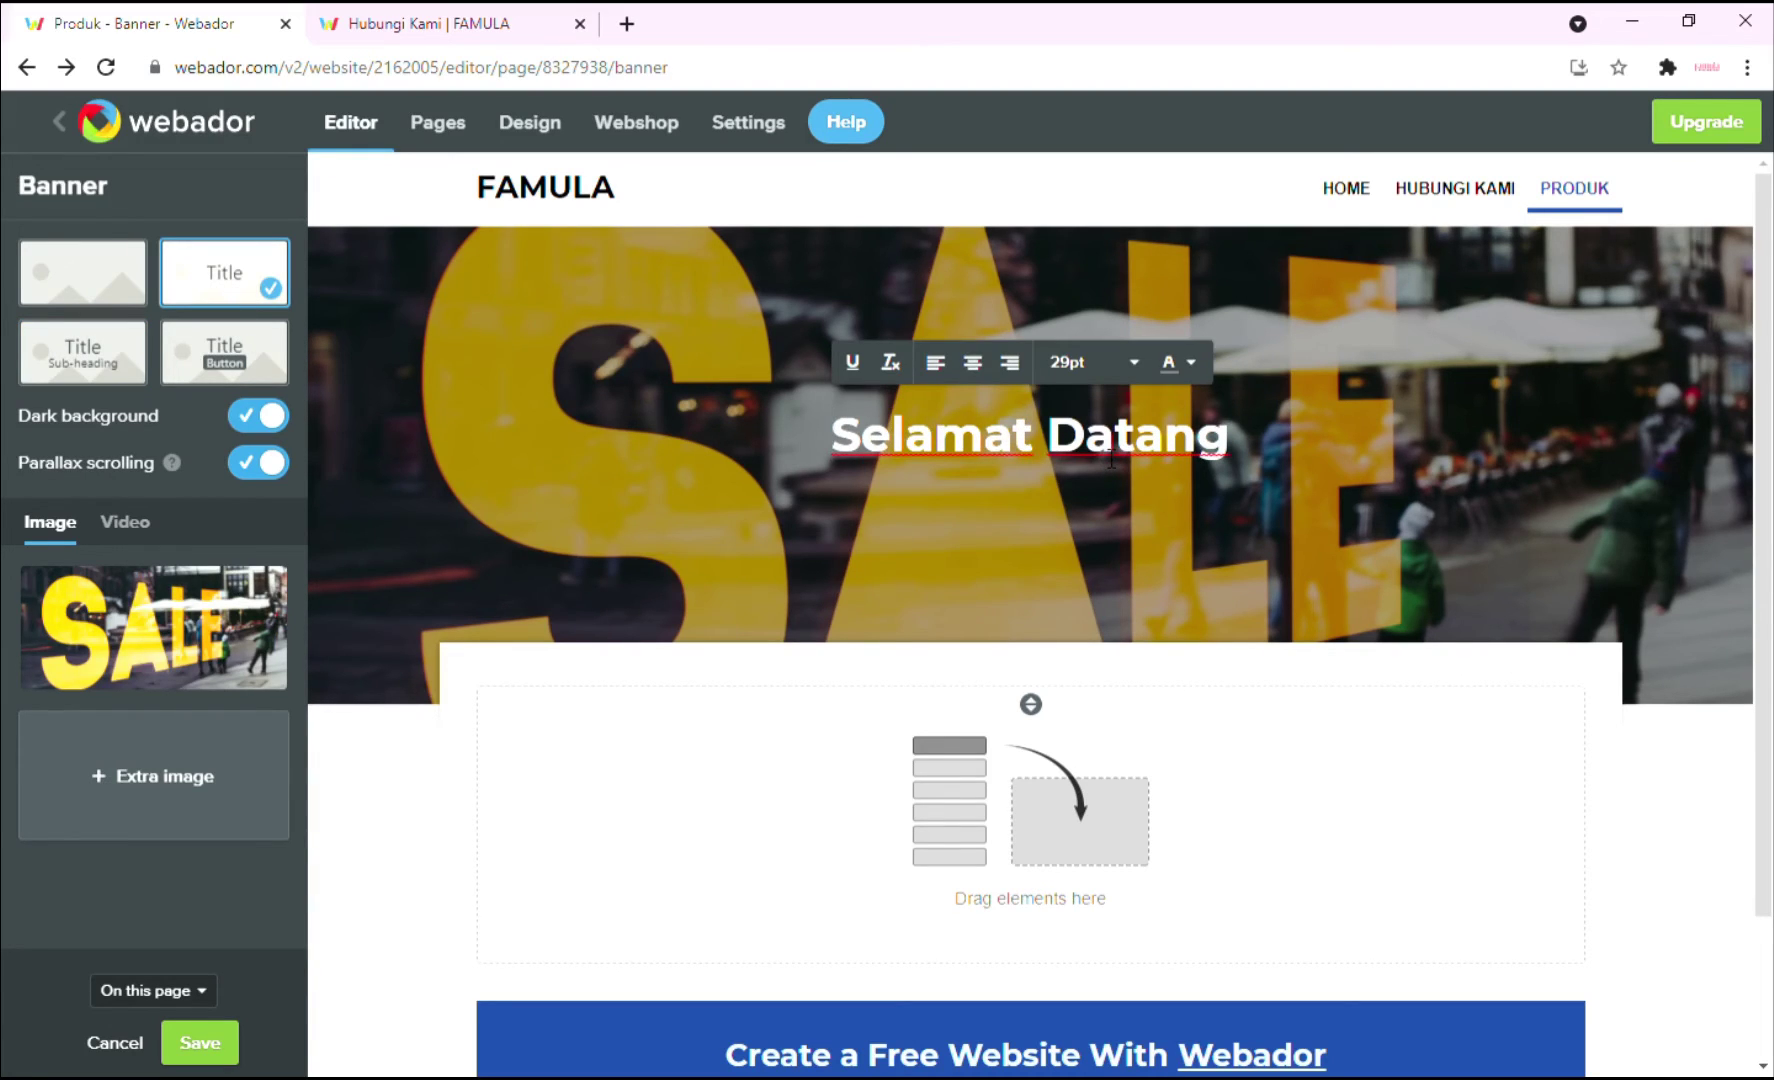
{"action": "key", "text": "ctrl+a"}
{"action": "type", "text": "Pro"}
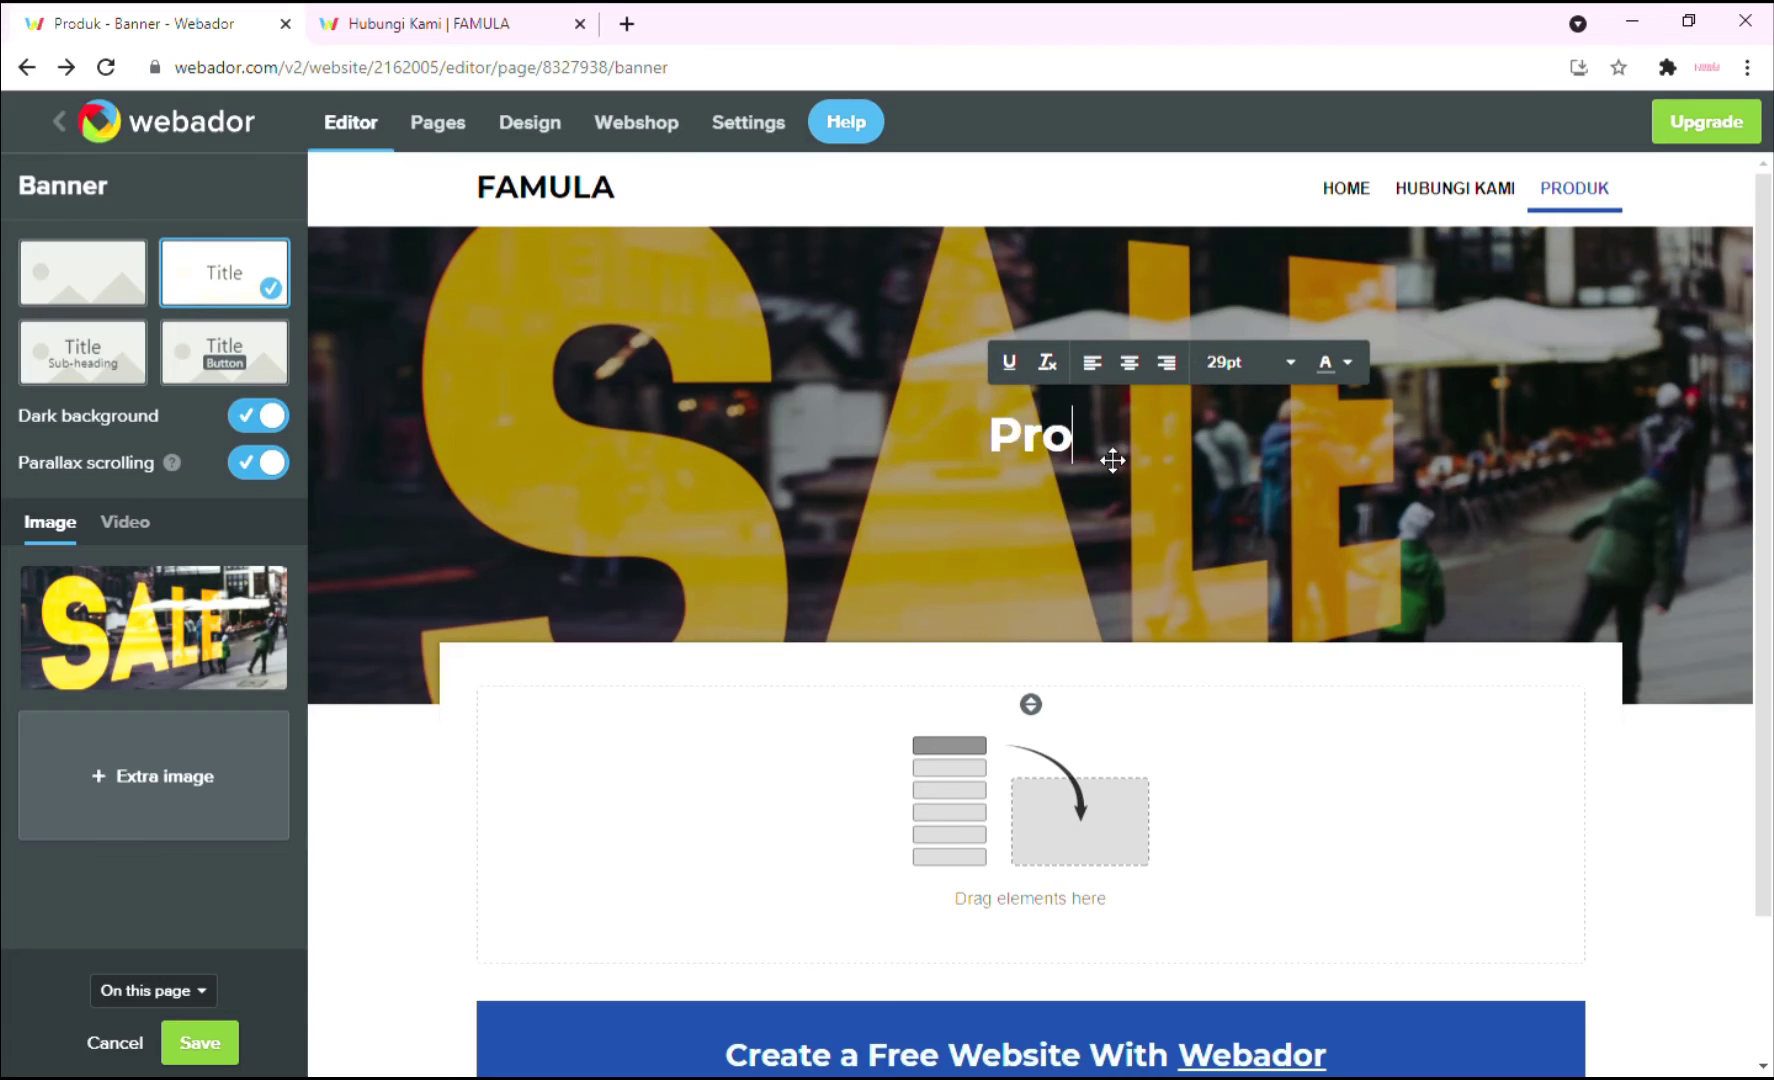
{"action": "type", "text": "duk"}
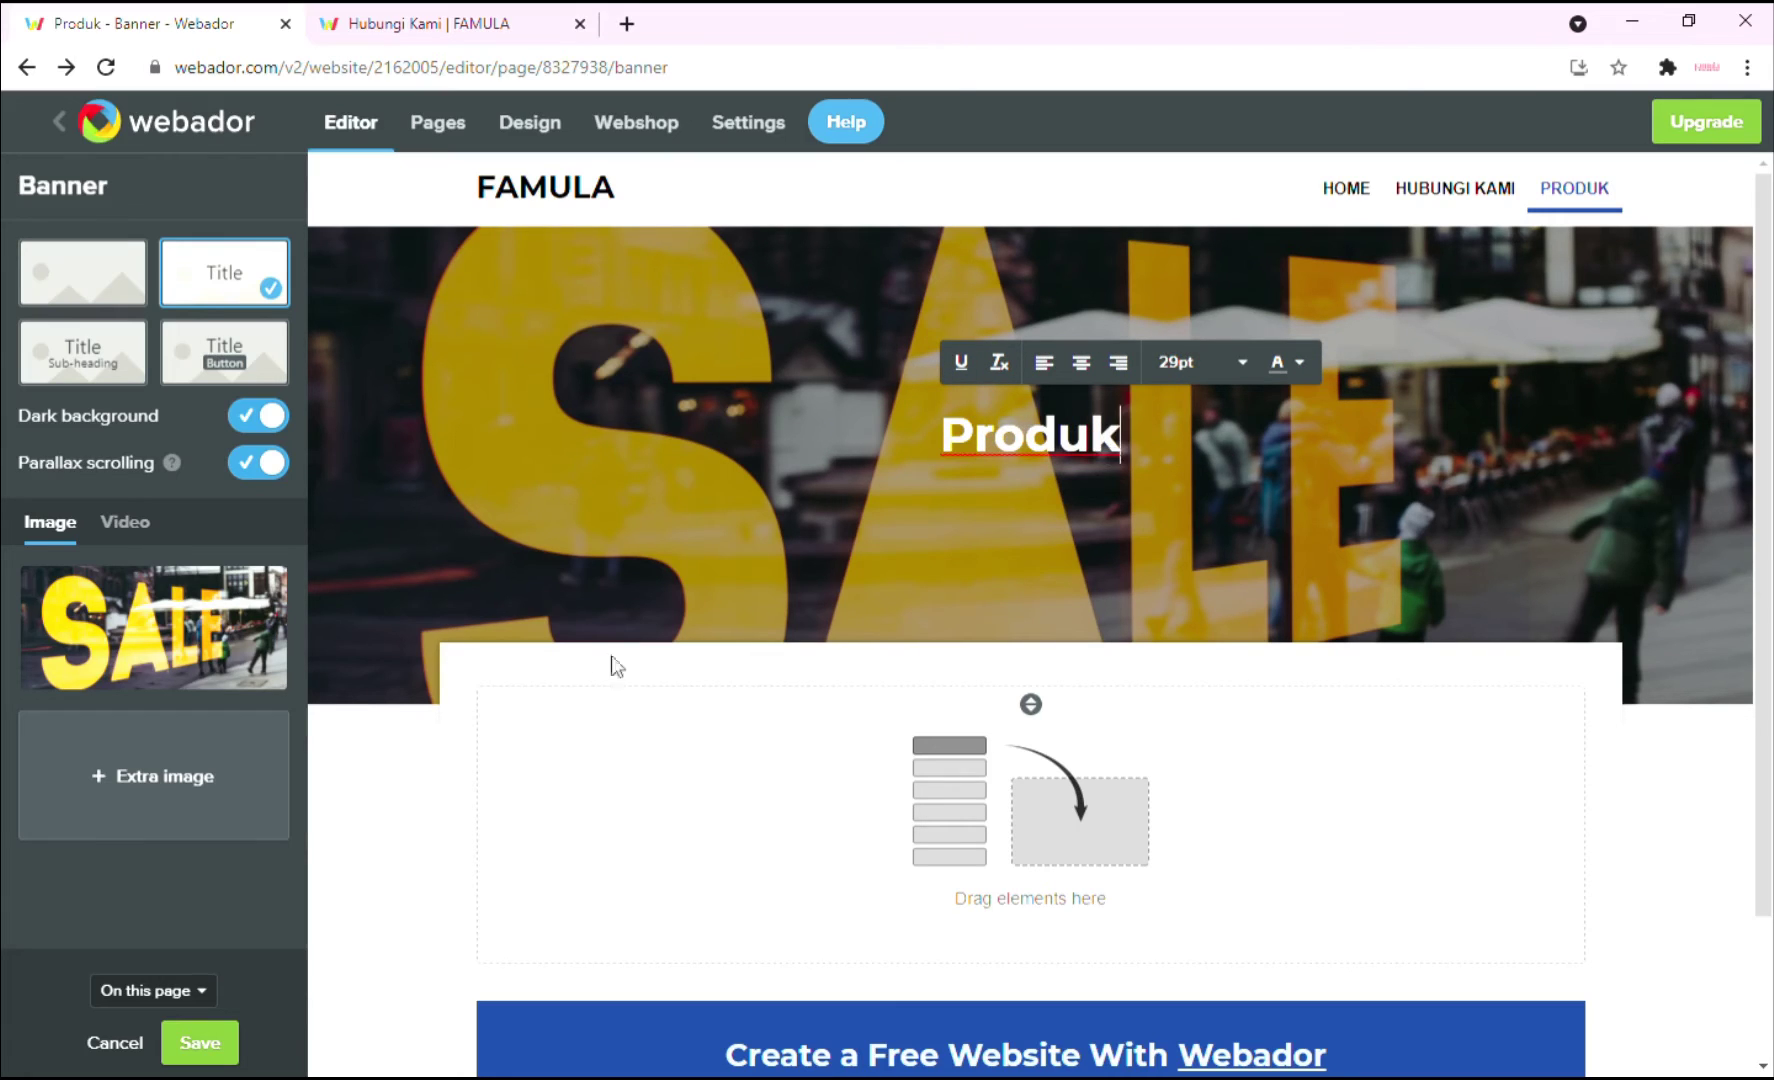
{"action": "left_click", "coordinate": [233, 700]}
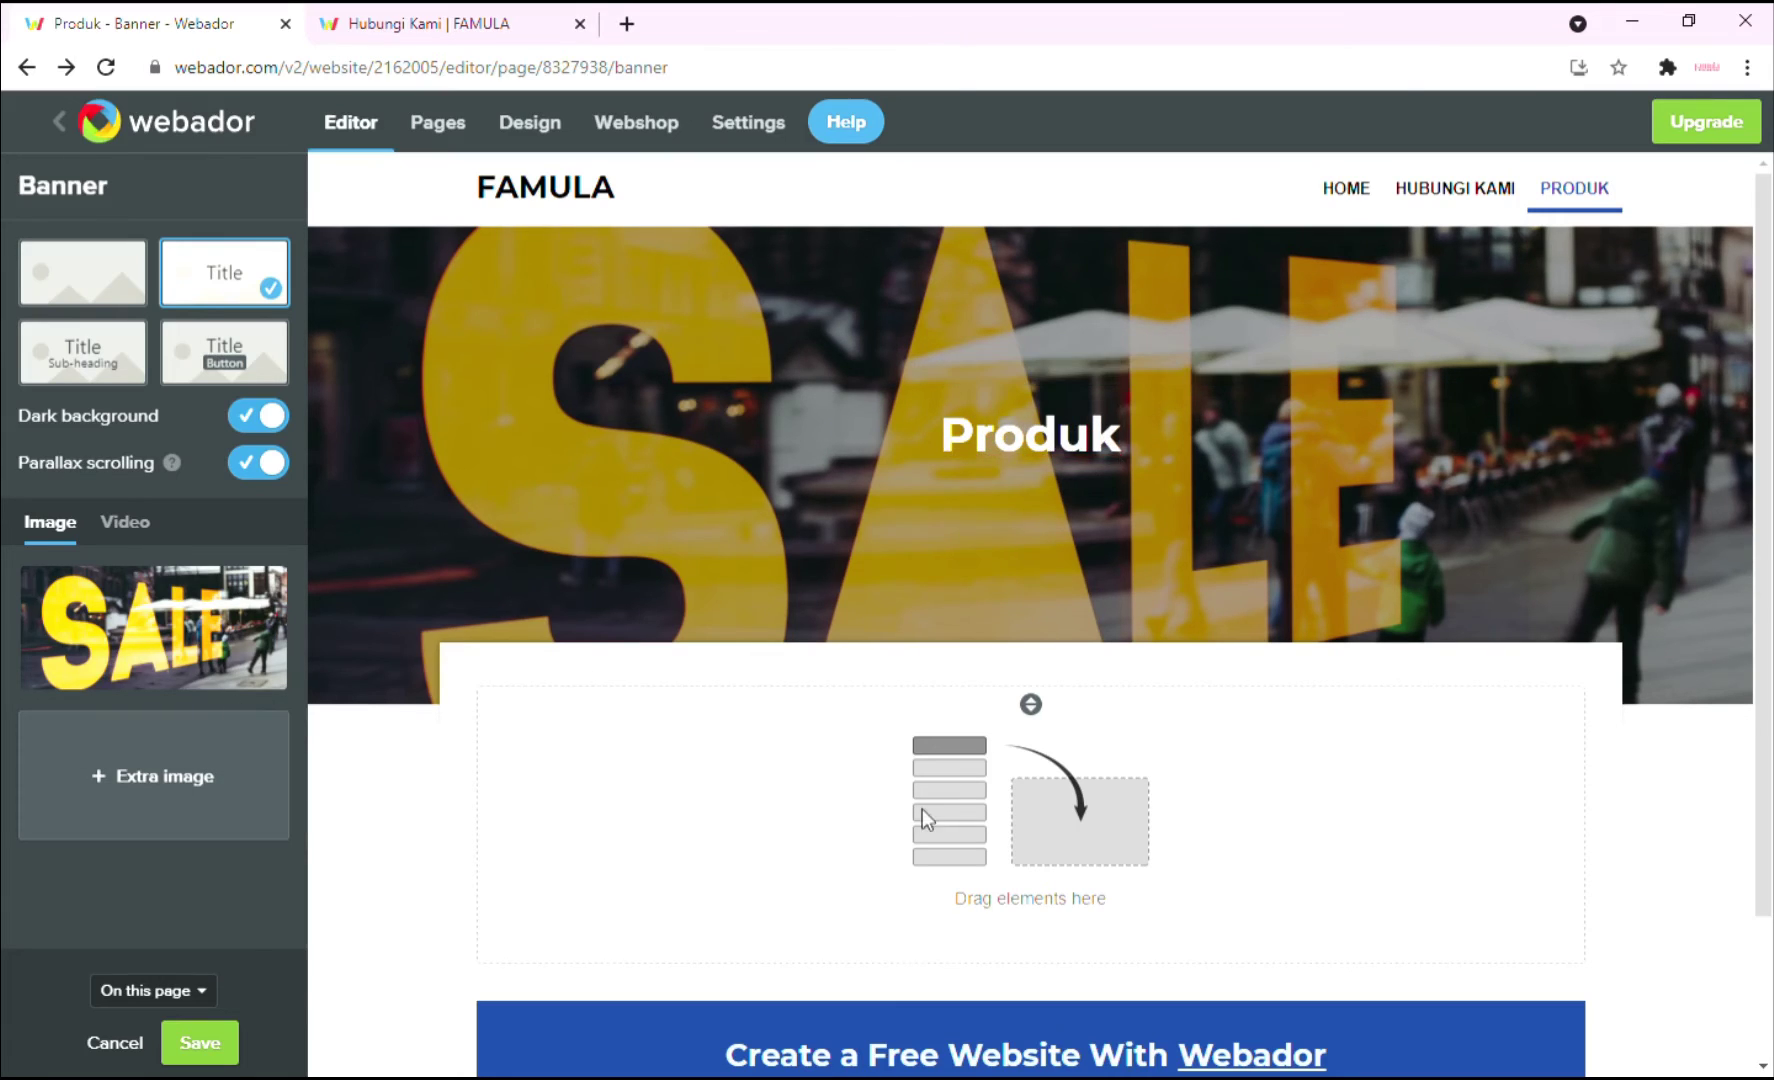
{"action": "scroll", "coordinate": [922, 809], "scroll_direction": "down", "scroll_amount": 2}
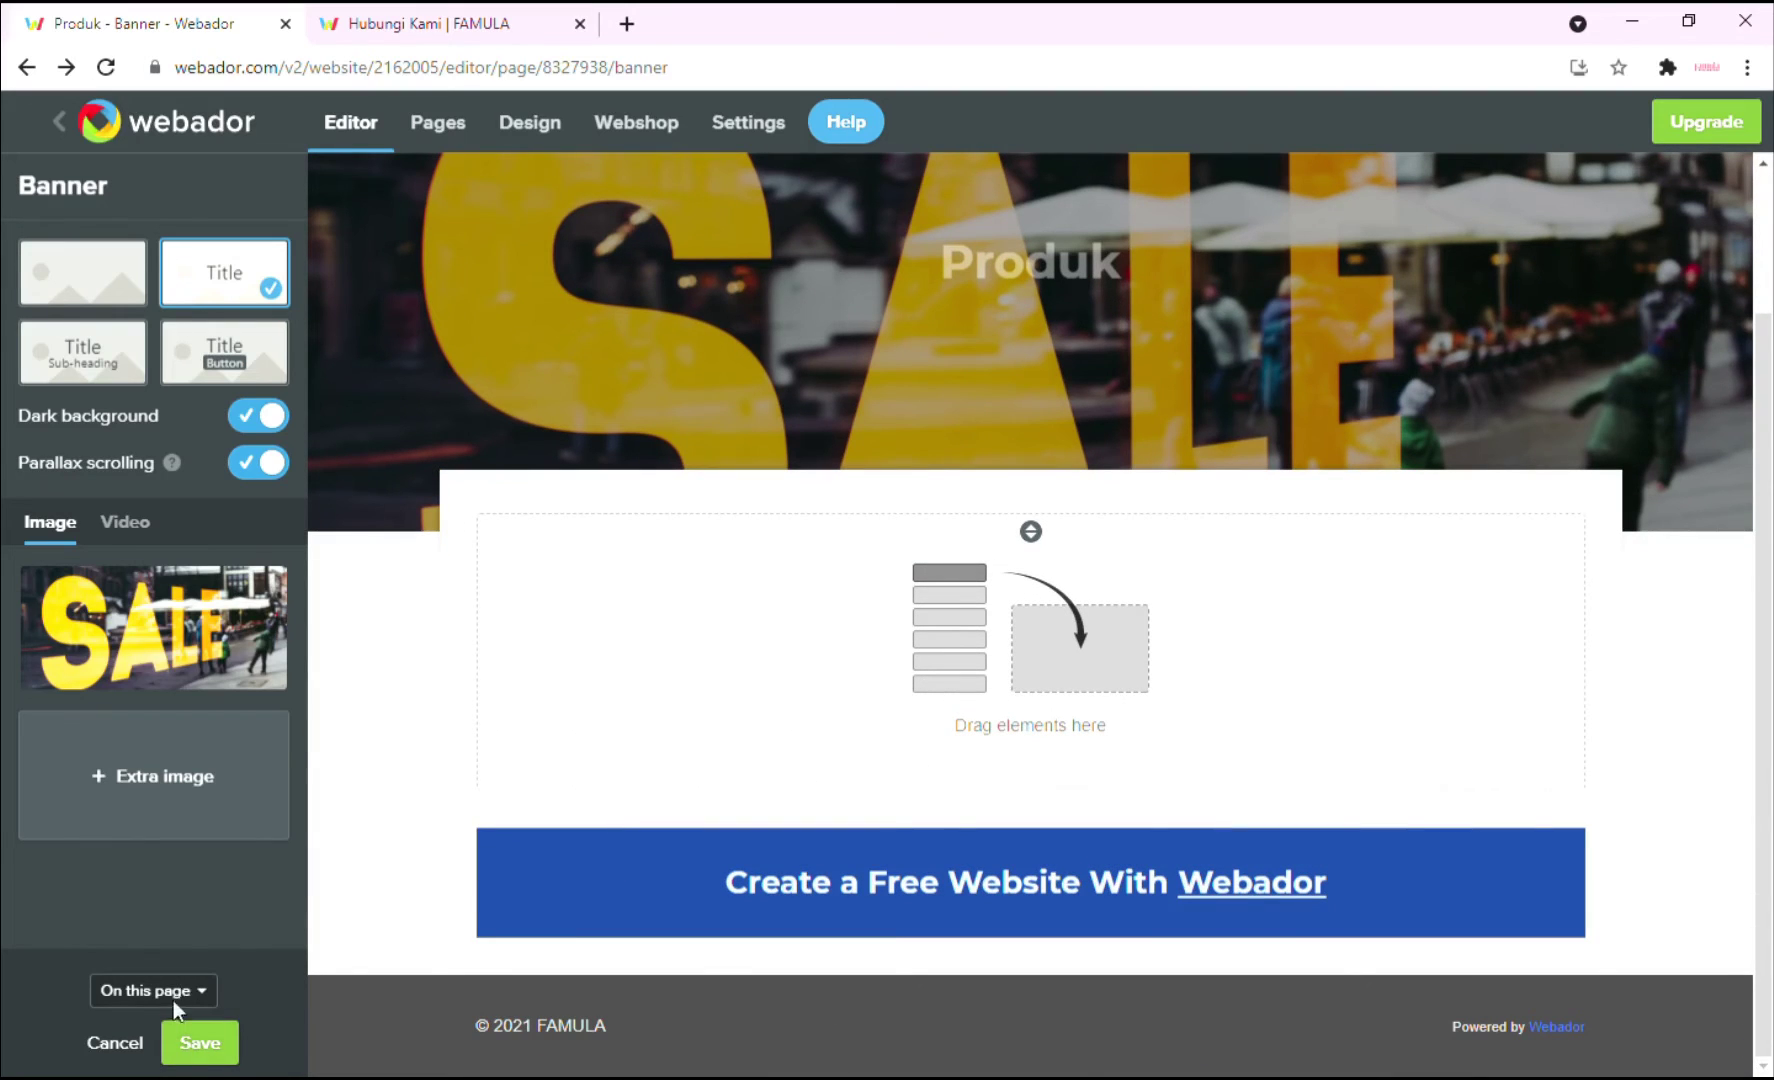
{"action": "left_click", "coordinate": [199, 1045]}
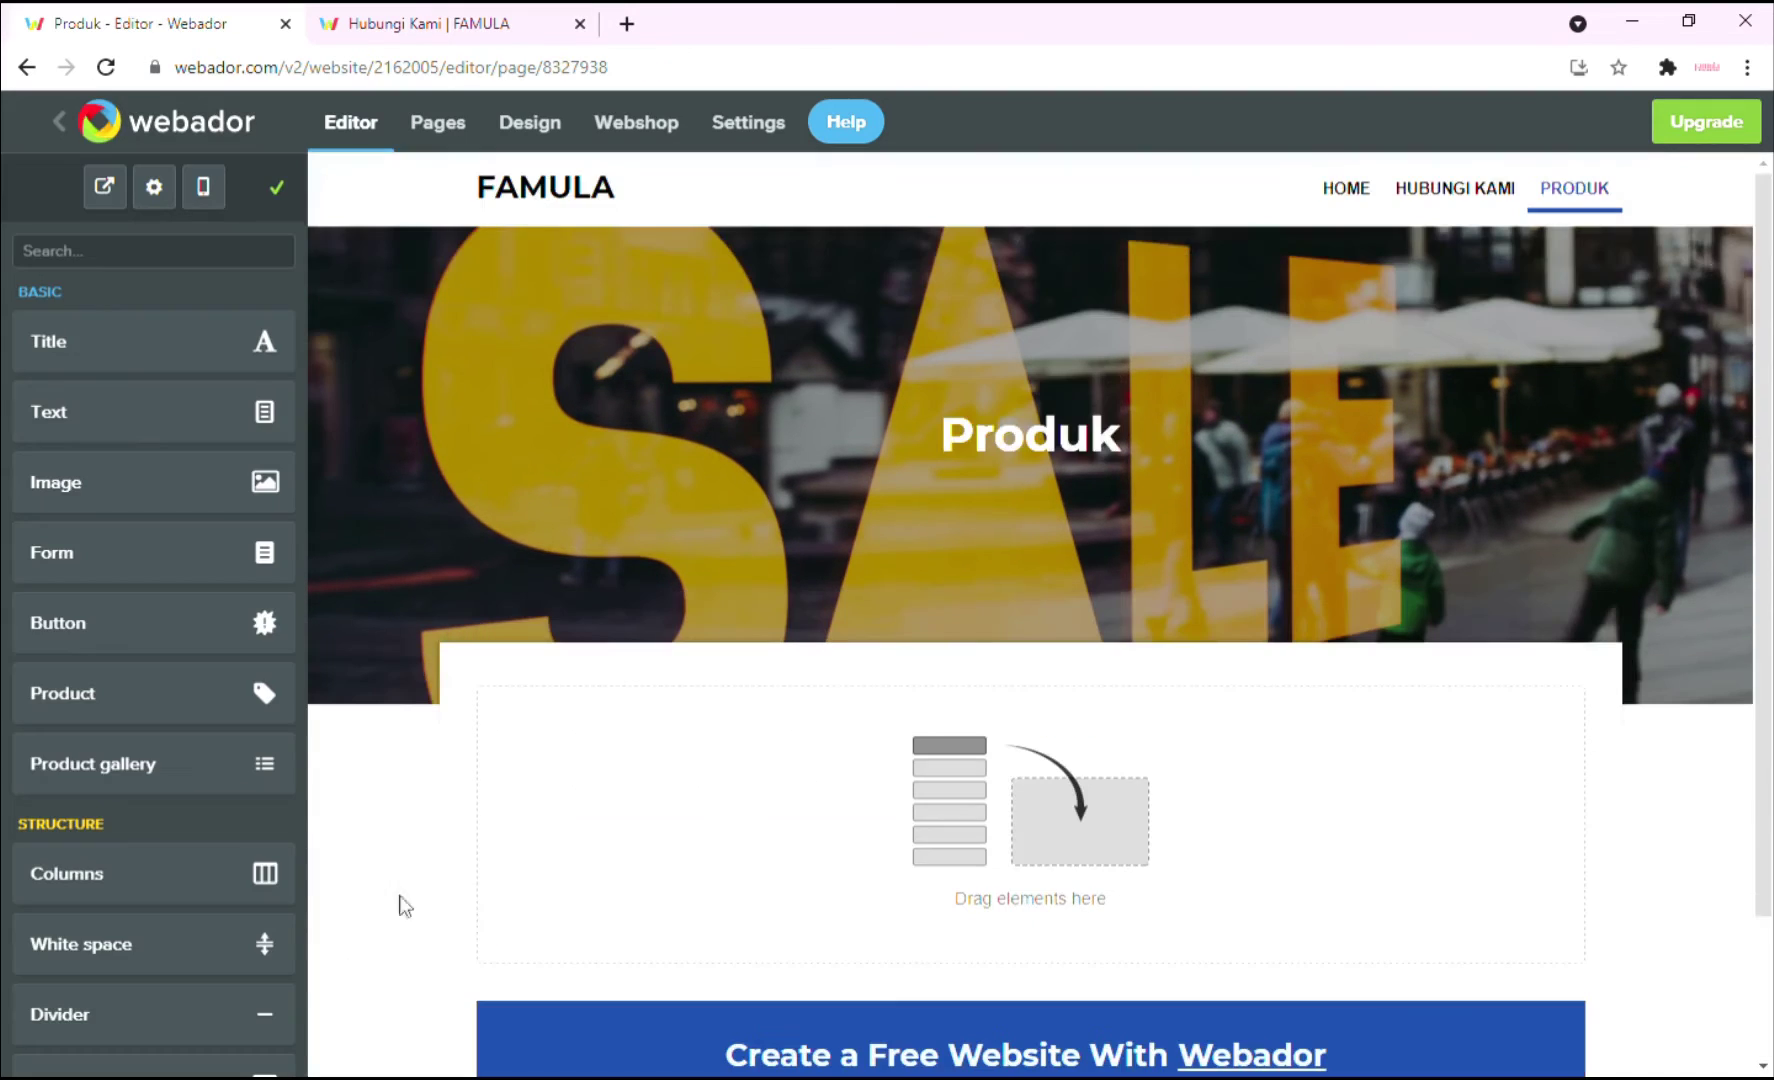
Place a product gallery block below the Produk banner.
{"action": "scroll", "coordinate": [664, 682], "scroll_direction": "down", "scroll_amount": 2}
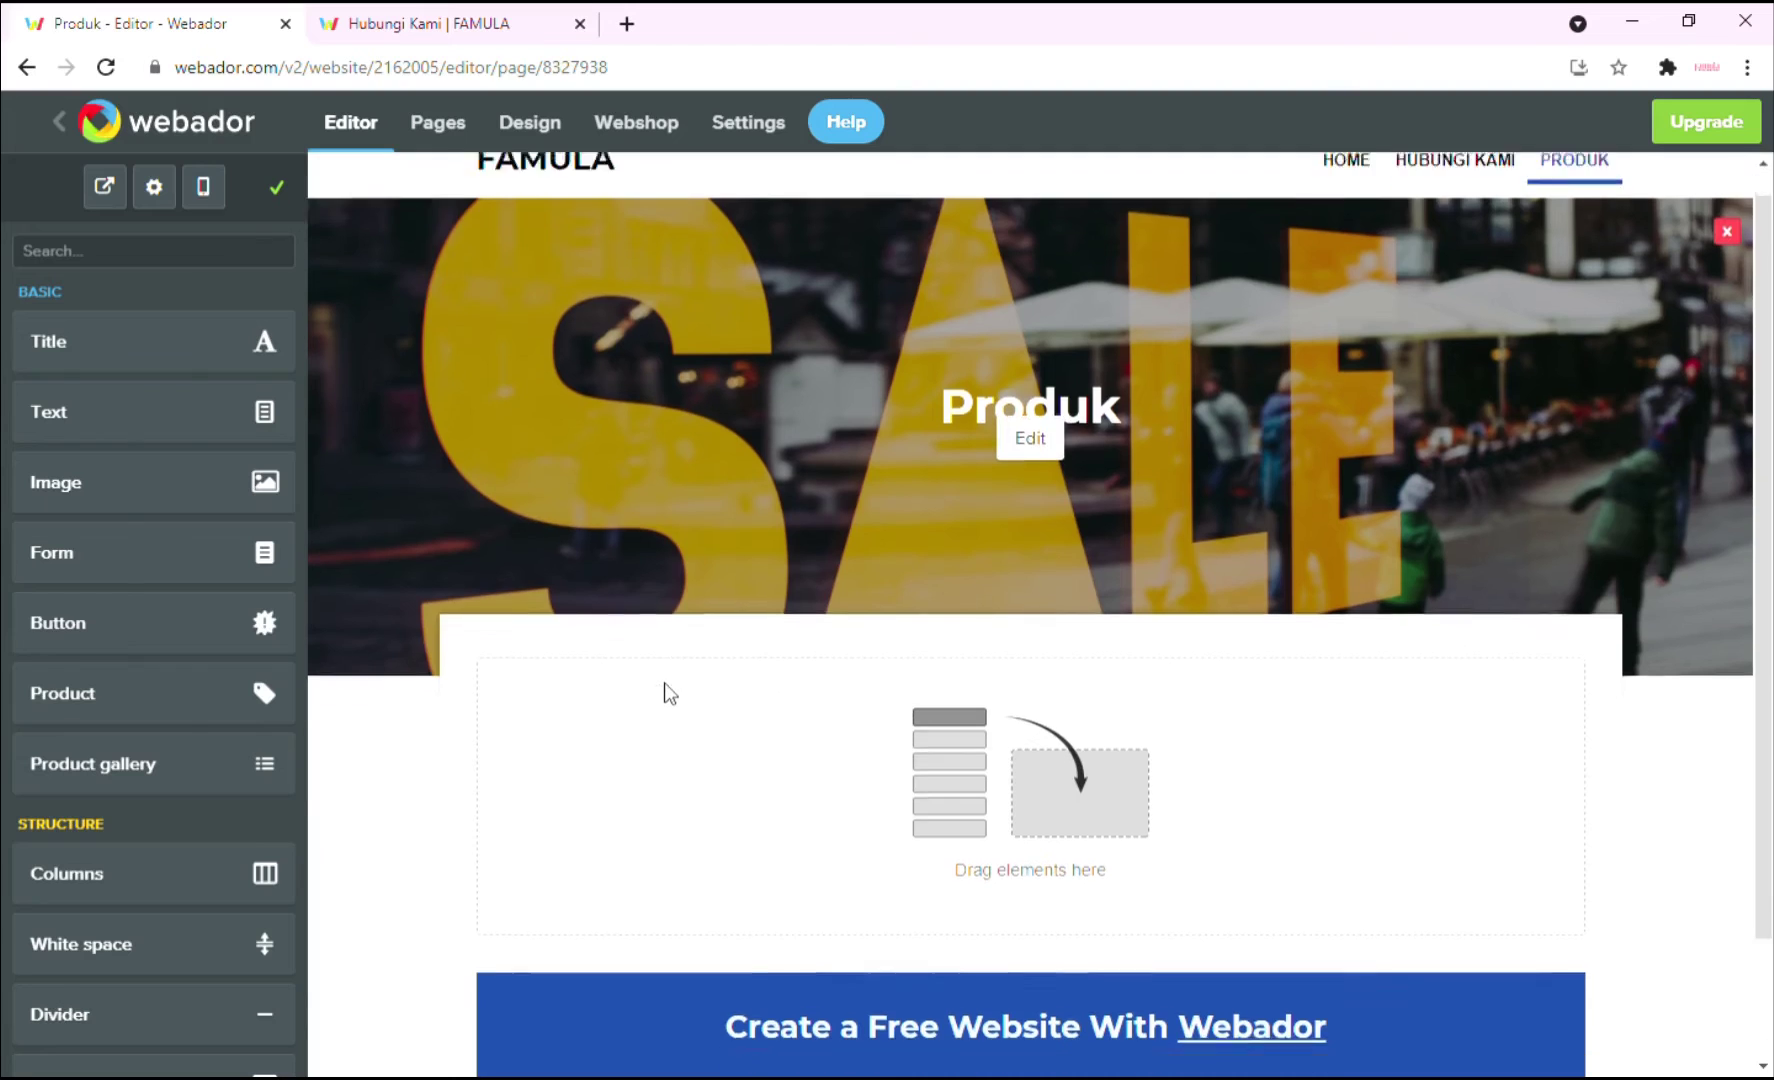
{"action": "scroll", "coordinate": [95, 760], "scroll_direction": "down", "scroll_amount": 1}
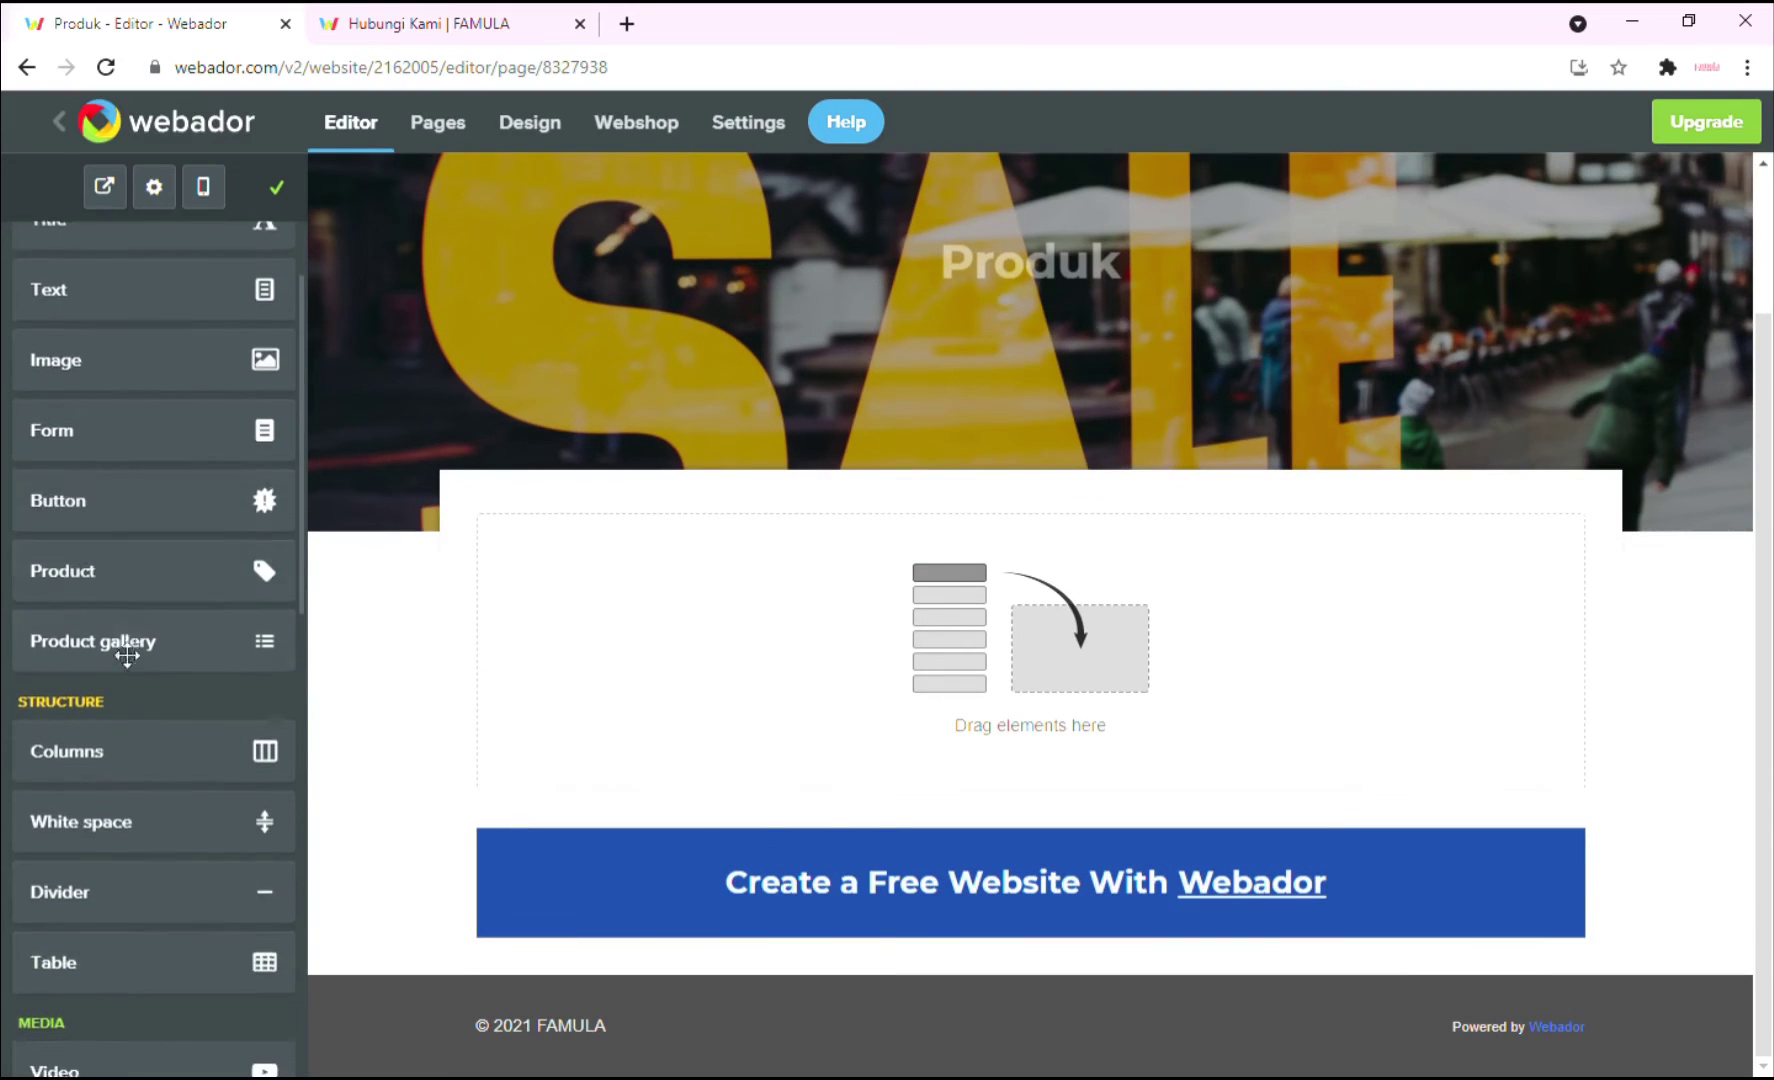
{"action": "scroll", "coordinate": [145, 645], "scroll_direction": "up", "scroll_amount": 1}
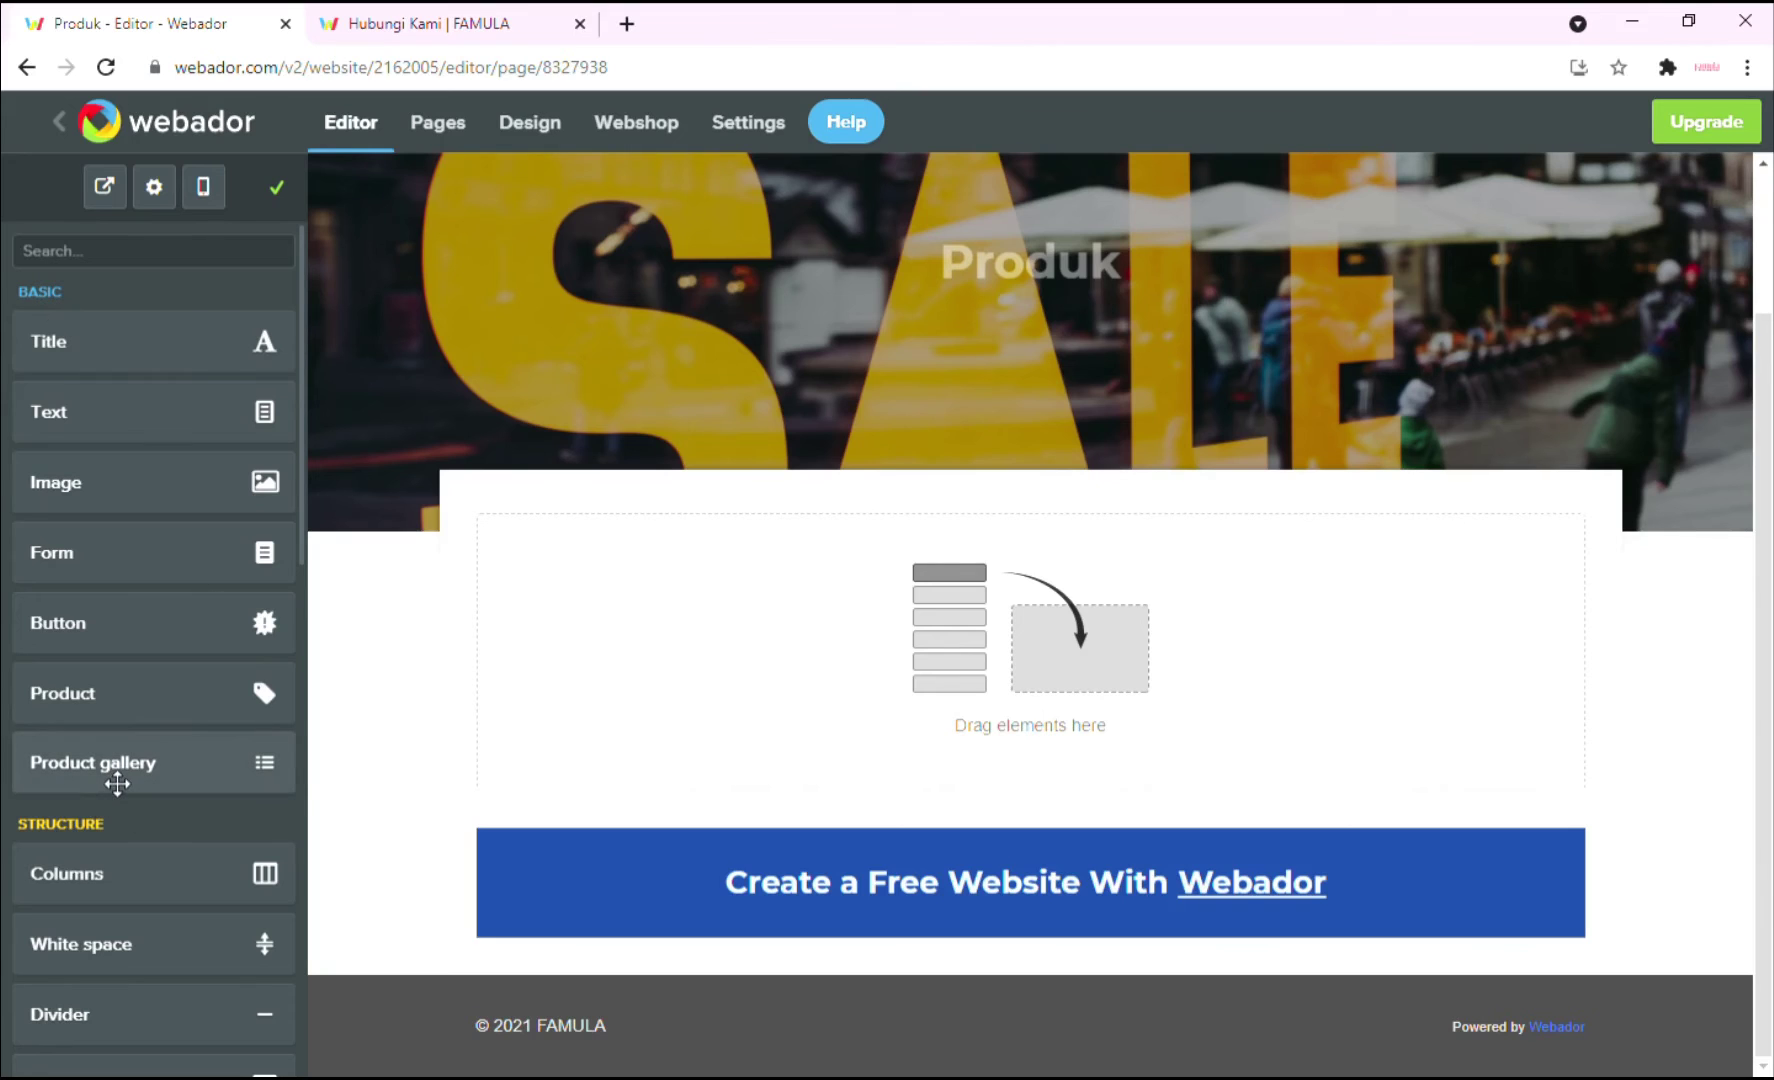
{"action": "left_click_drag", "start_coordinate": [115, 783], "coordinate": [840, 695]}
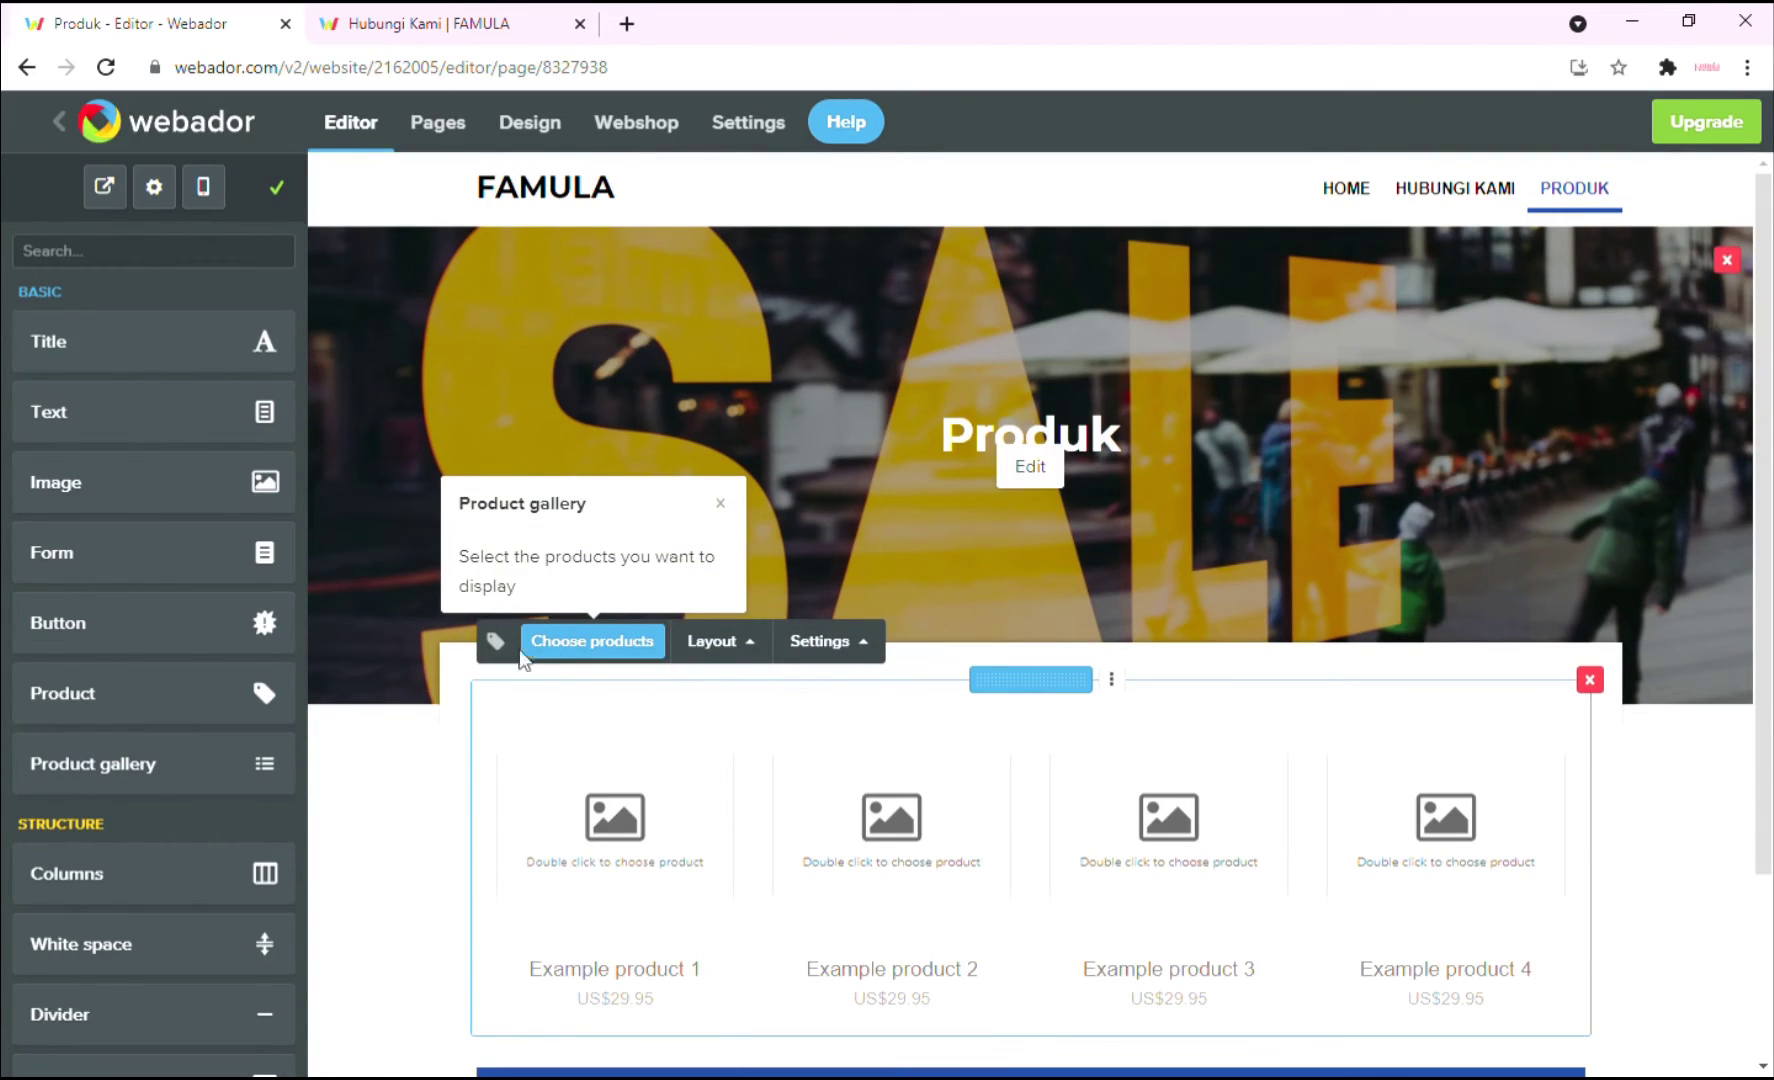
Fill the gallery with Imac PC, Ipad 5 Gold, Iphone and Laptop from the webshop and save.
{"action": "left_click", "coordinate": [587, 642]}
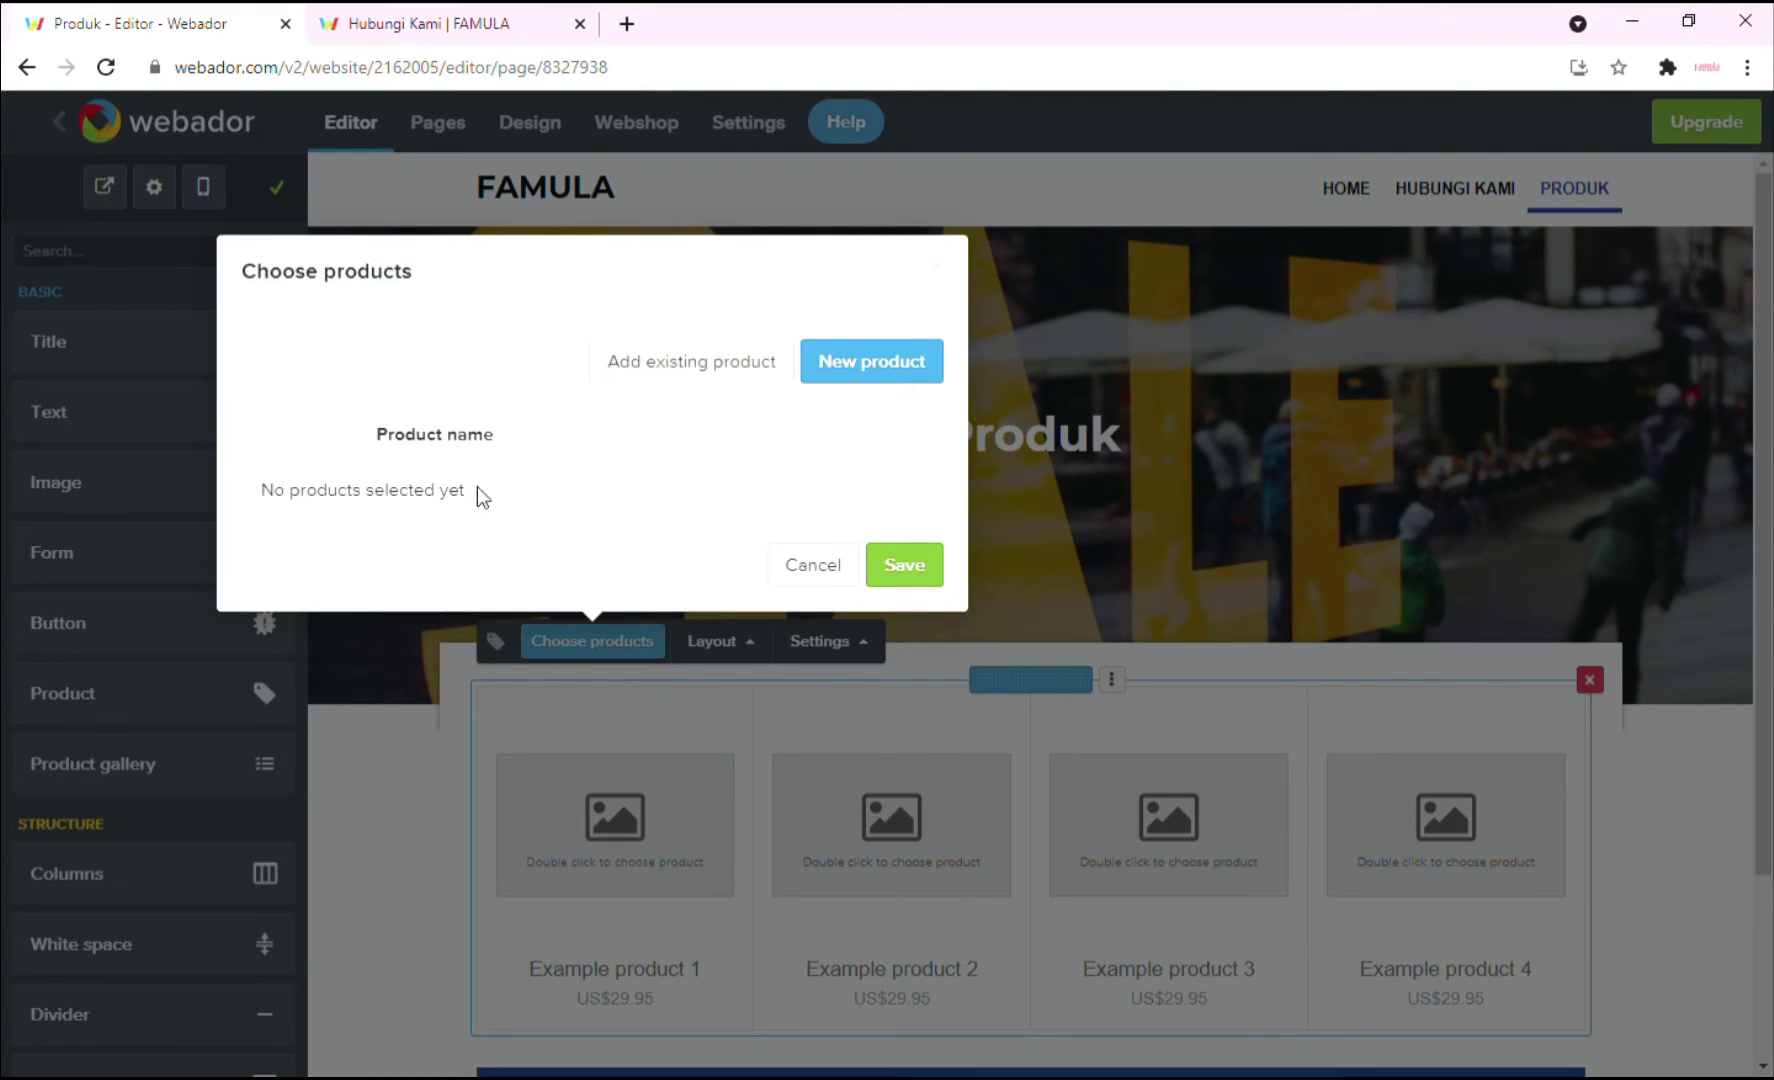
{"action": "left_click", "coordinate": [717, 365]}
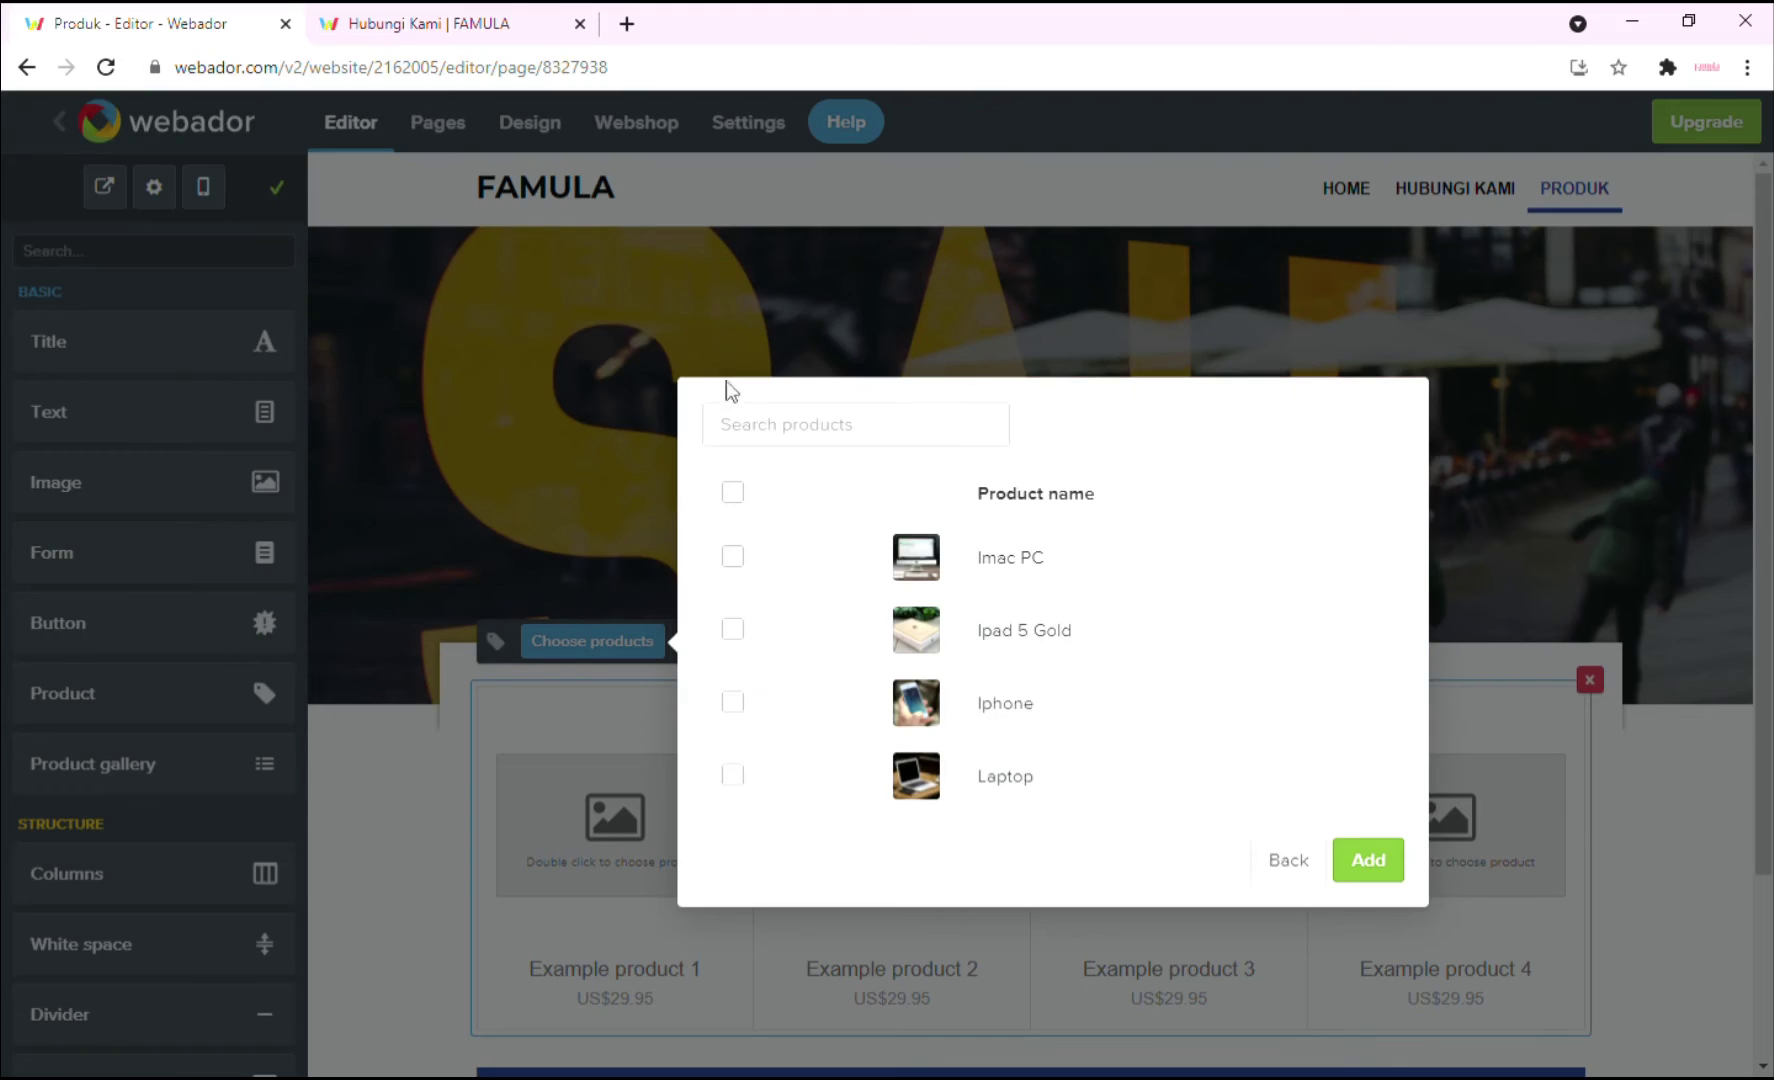
{"action": "left_click", "coordinate": [733, 560]}
{"action": "left_click", "coordinate": [736, 626]}
{"action": "left_click", "coordinate": [733, 776]}
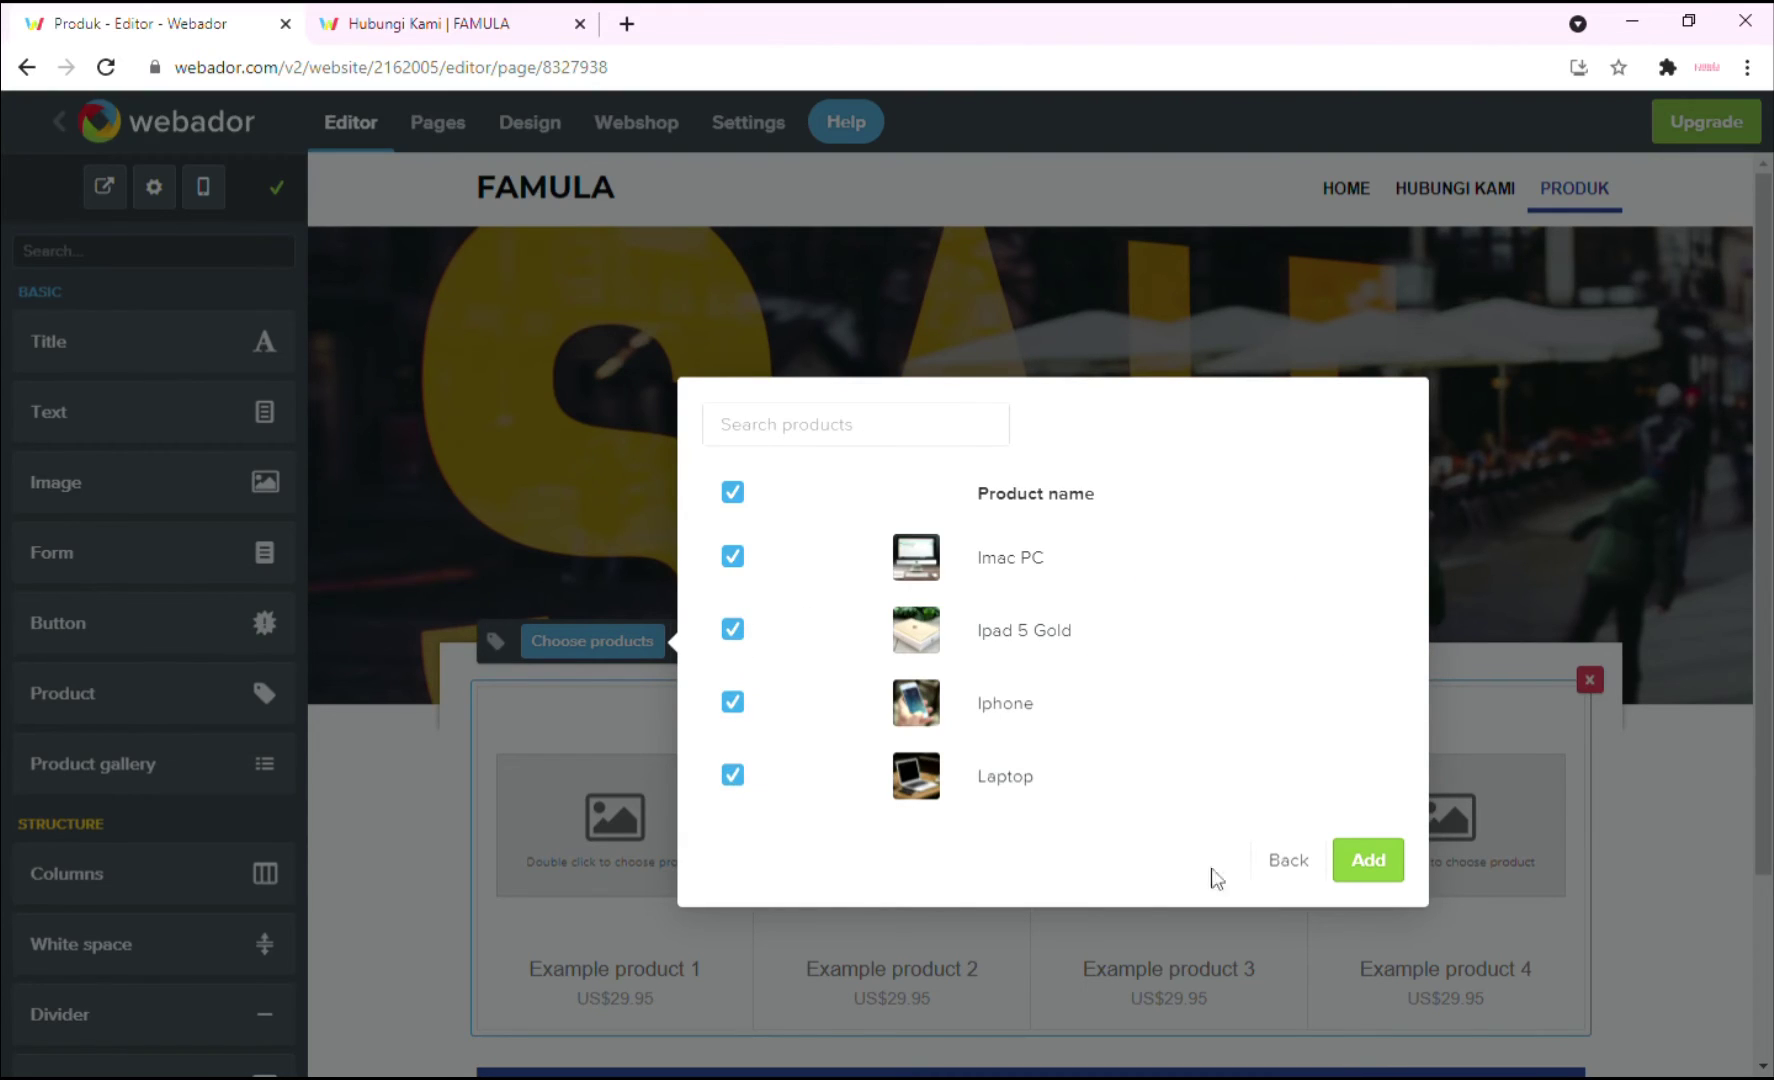
{"action": "left_click", "coordinate": [1366, 862]}
{"action": "left_click", "coordinate": [1383, 903]}
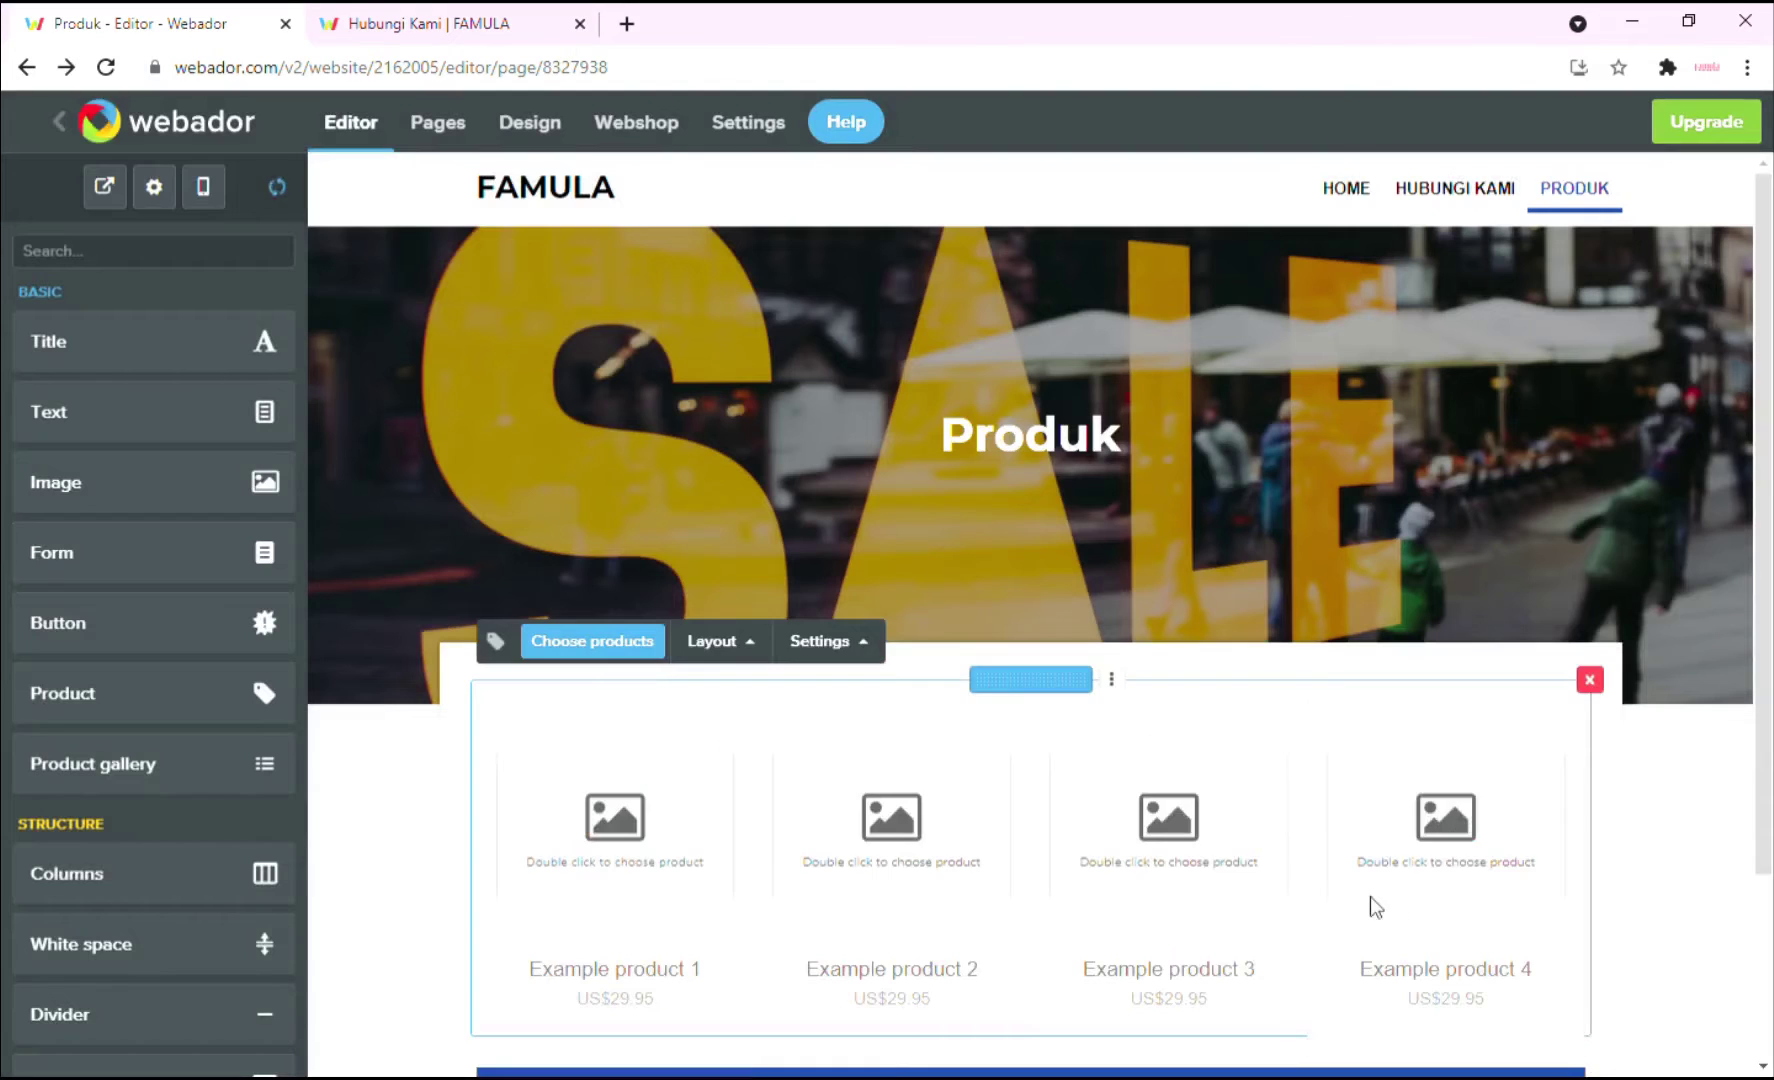
{"action": "scroll", "coordinate": [1690, 805], "scroll_direction": "down", "scroll_amount": 3}
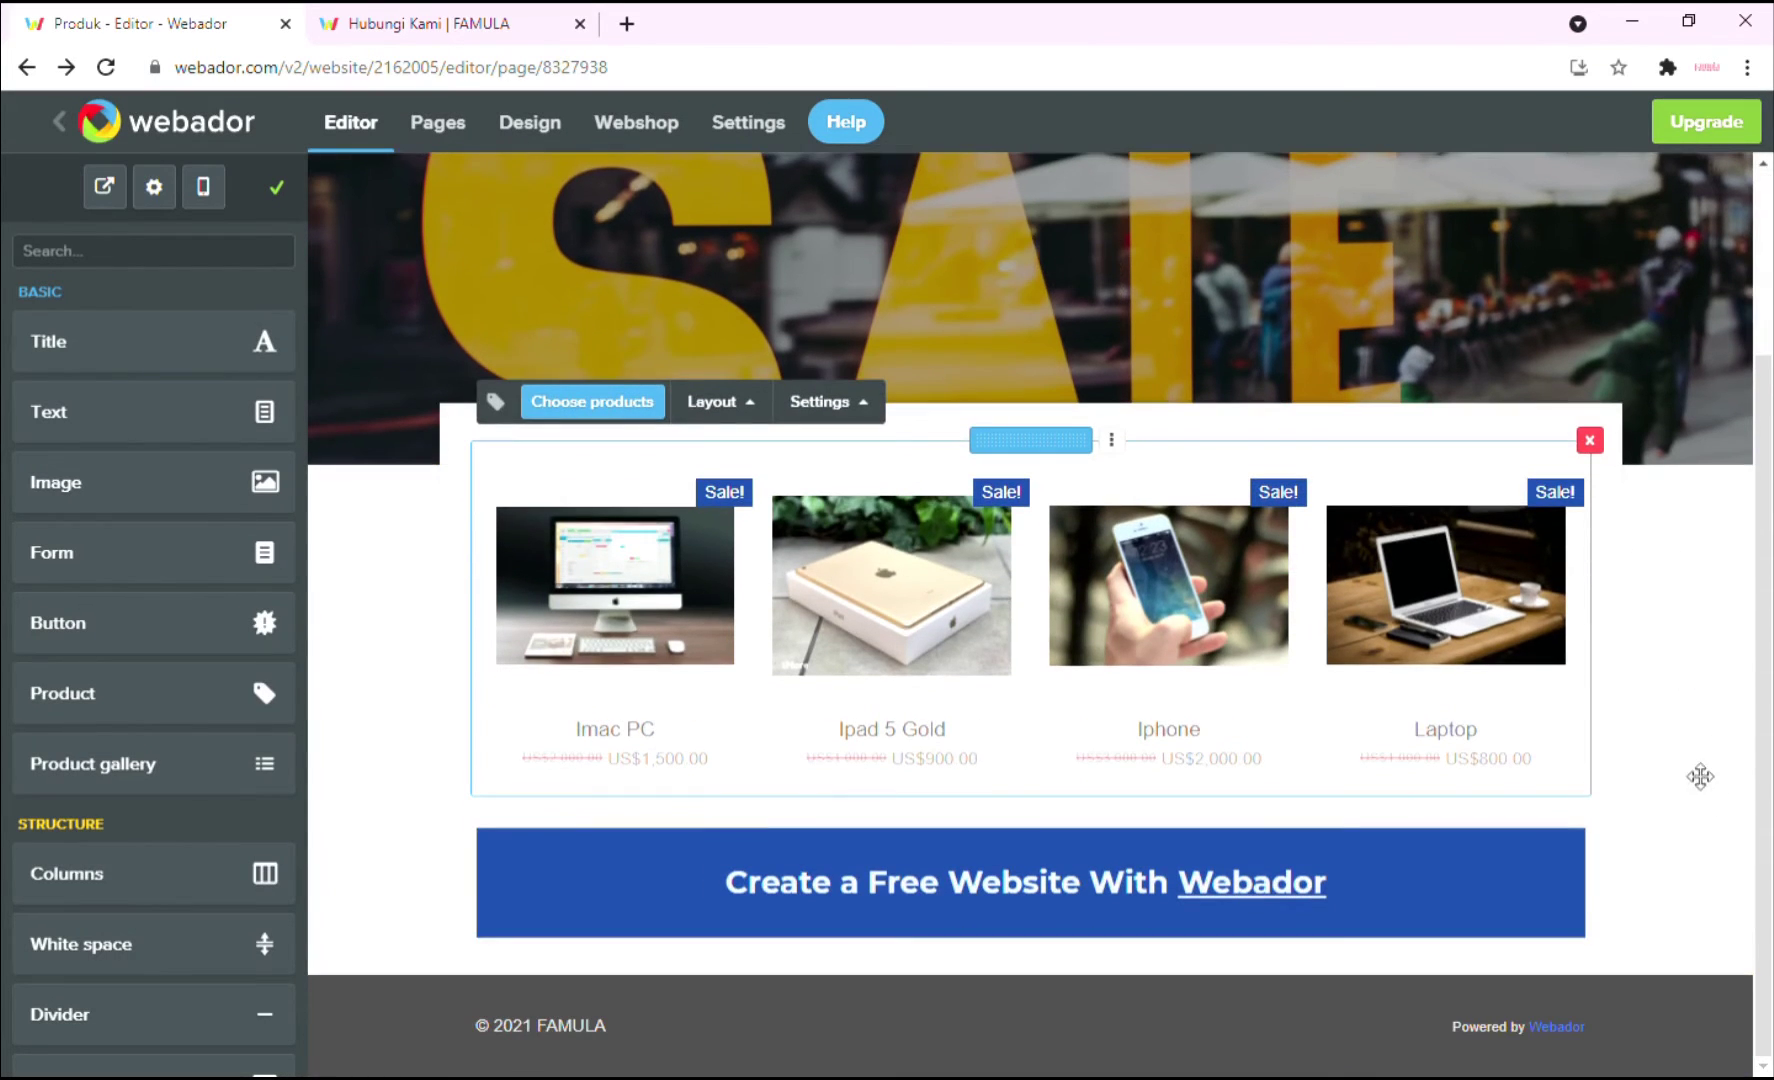
{"action": "left_click", "coordinate": [1647, 655]}
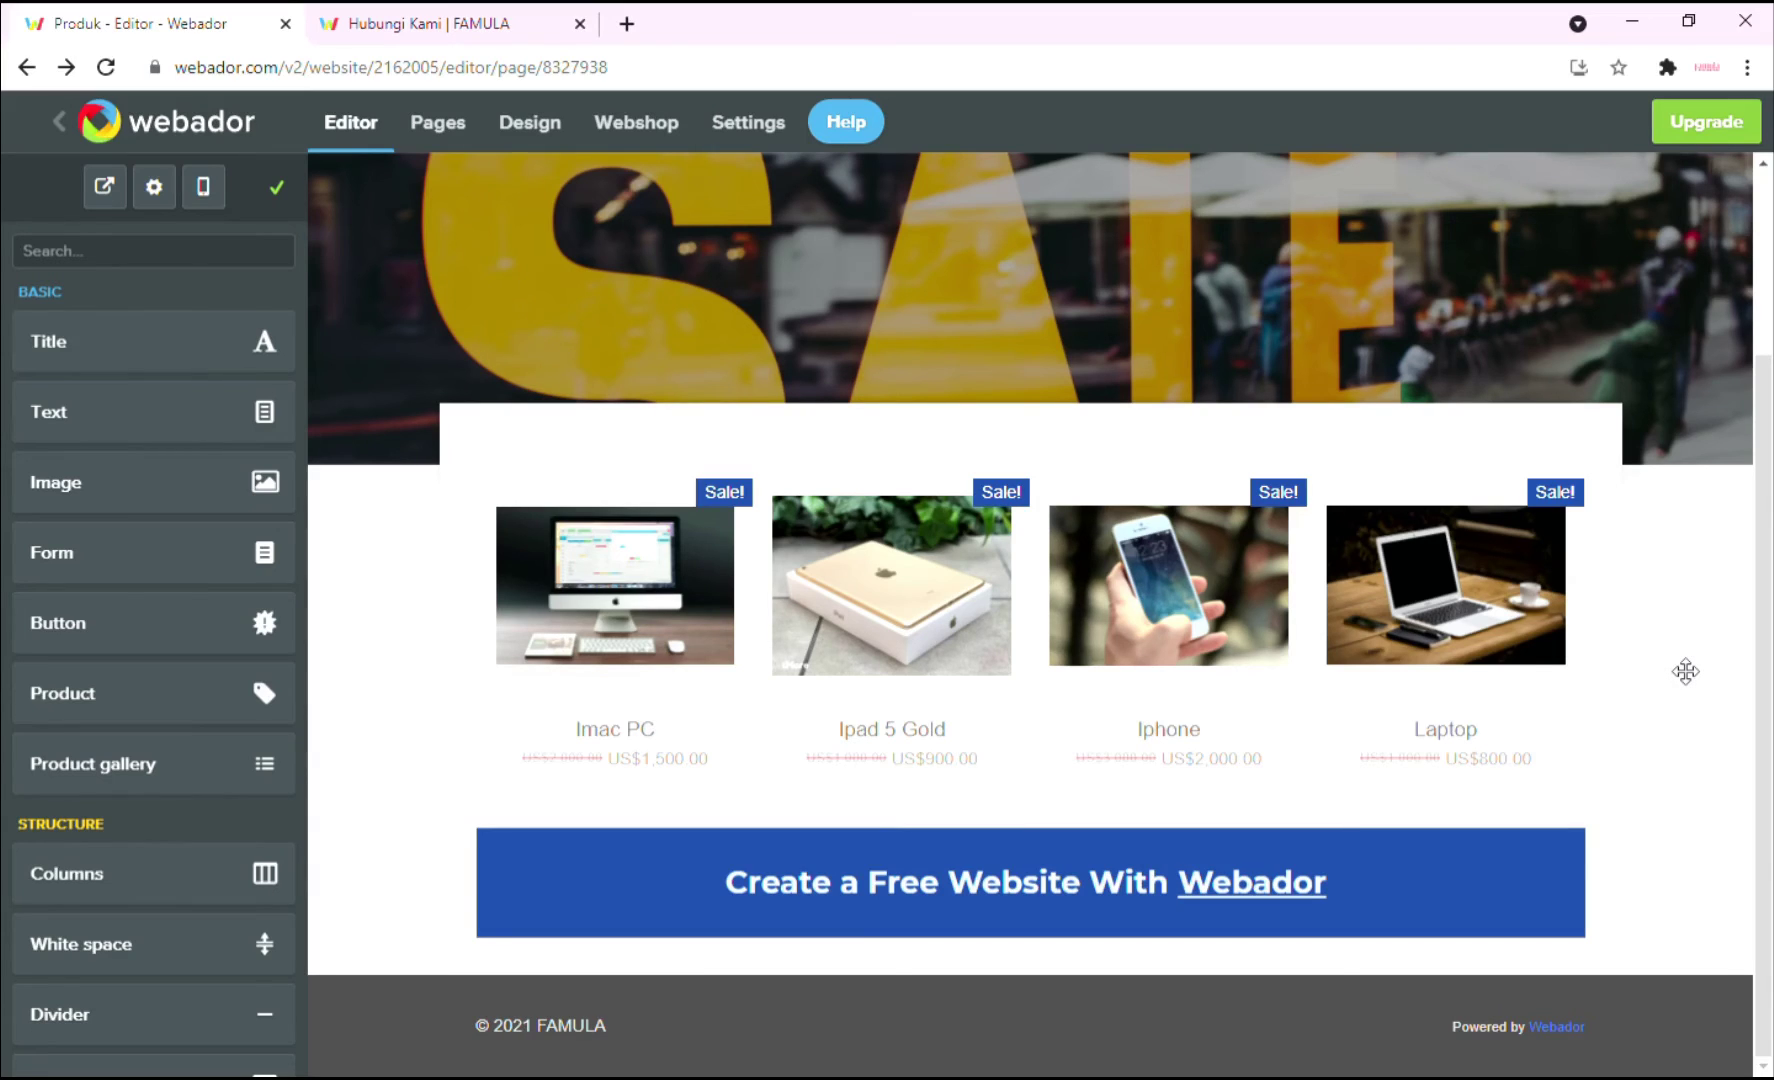
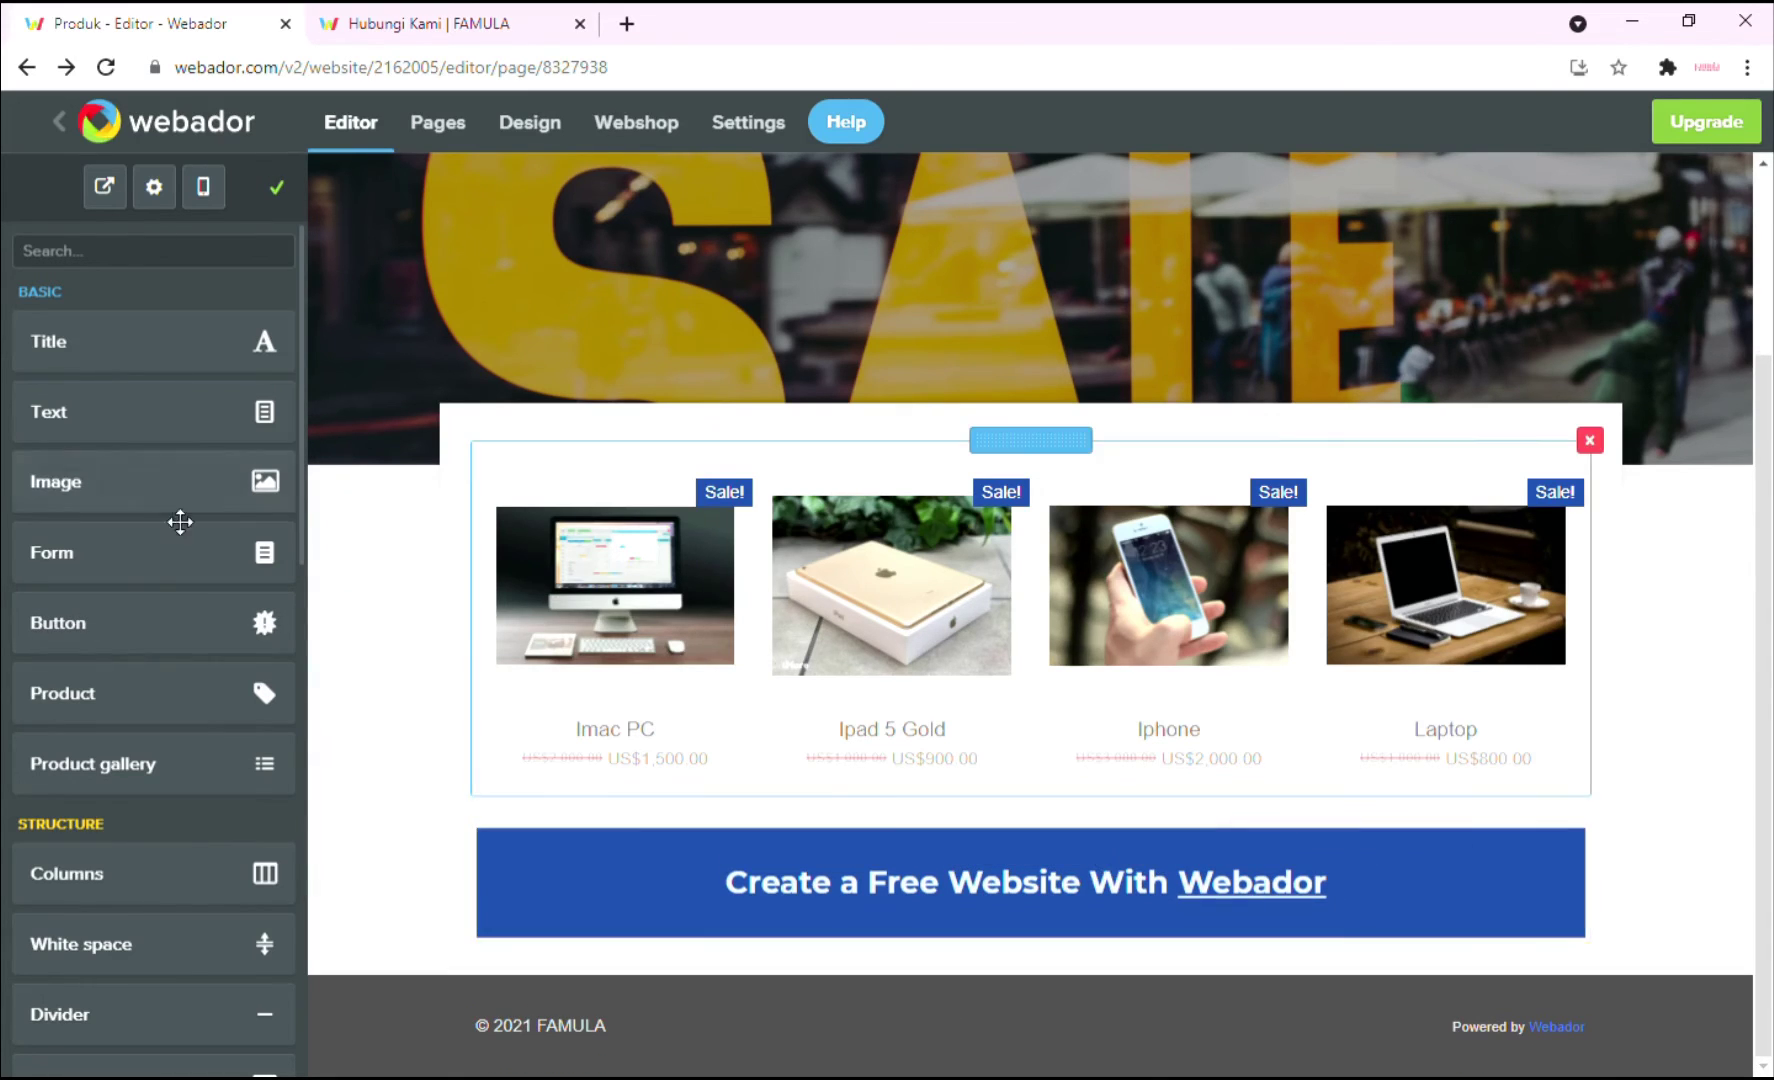
Add a centred button labelled 'Shopee' beneath the product gallery.
{"action": "left_click_drag", "start_coordinate": [111, 657], "coordinate": [775, 863]}
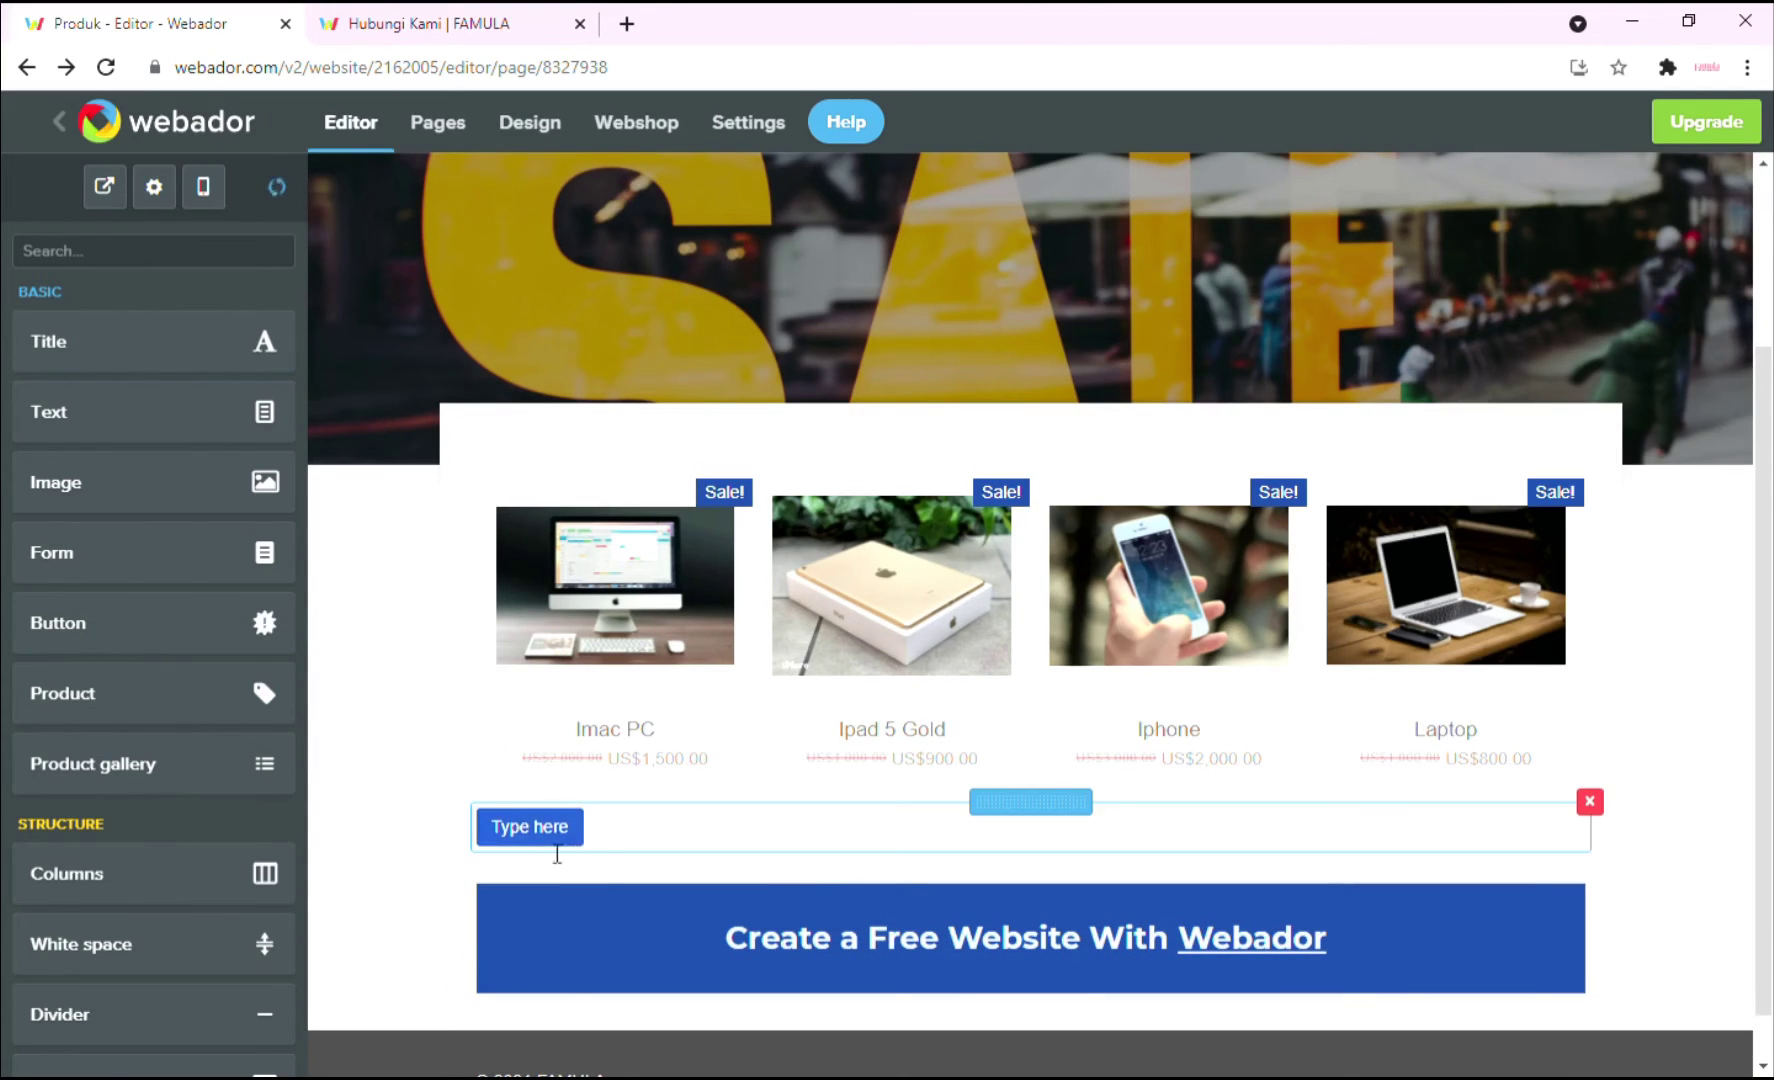
{"action": "left_click", "coordinate": [541, 838]}
{"action": "type", "text": "Sho"}
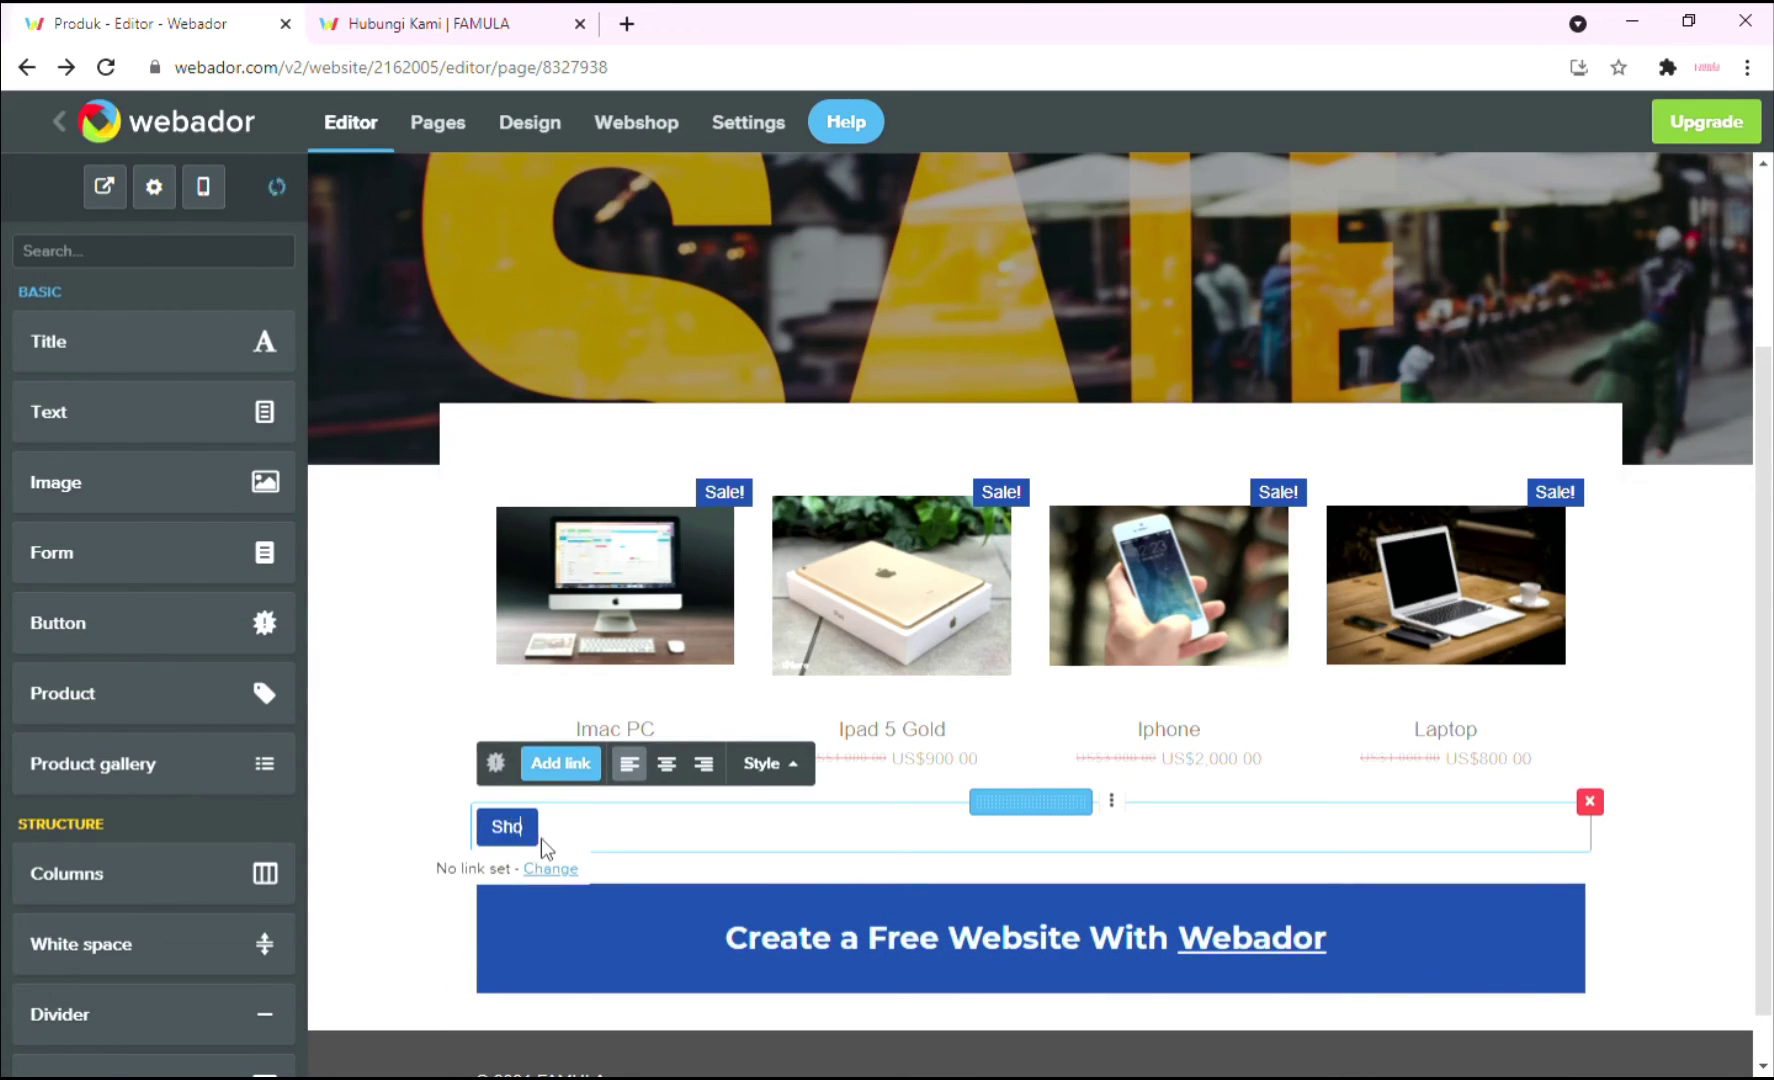
{"action": "type", "text": "ppee"}
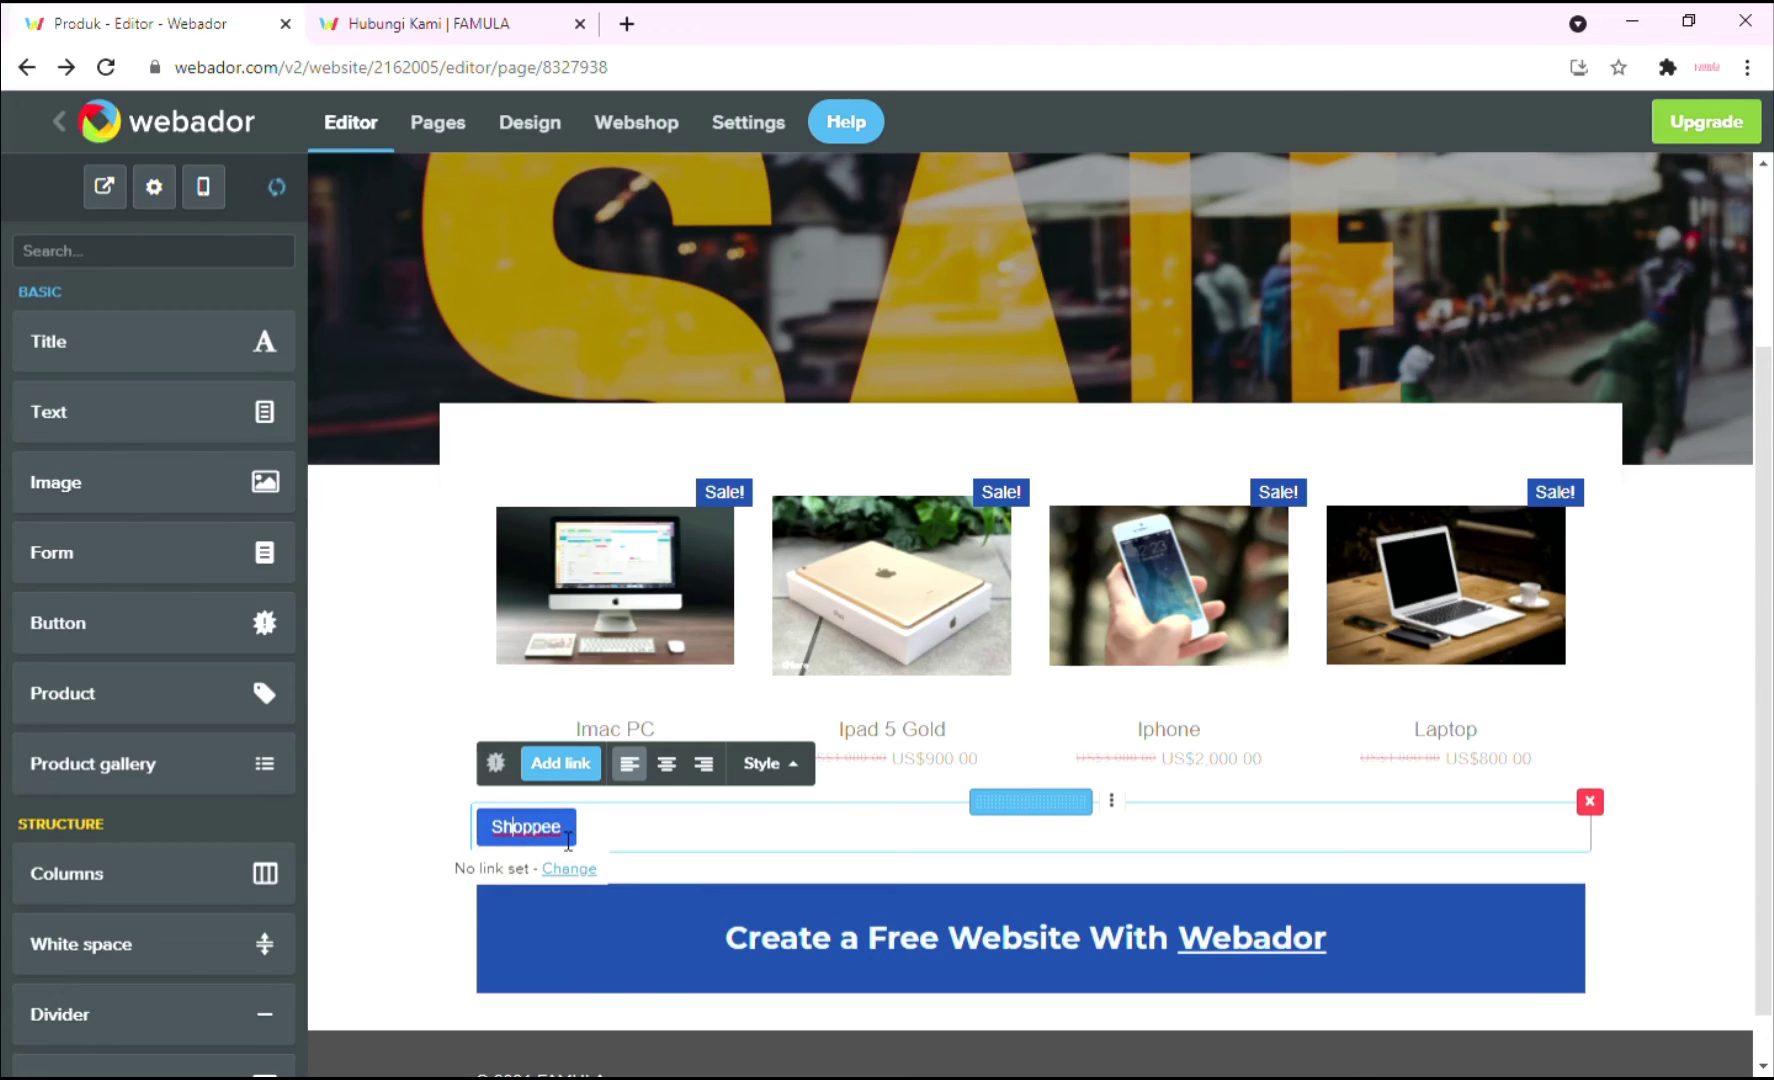
{"action": "key", "text": "Left"}
{"action": "key", "text": "Left"}
{"action": "key", "text": "Left"}
{"action": "key", "text": "BackSpace"}
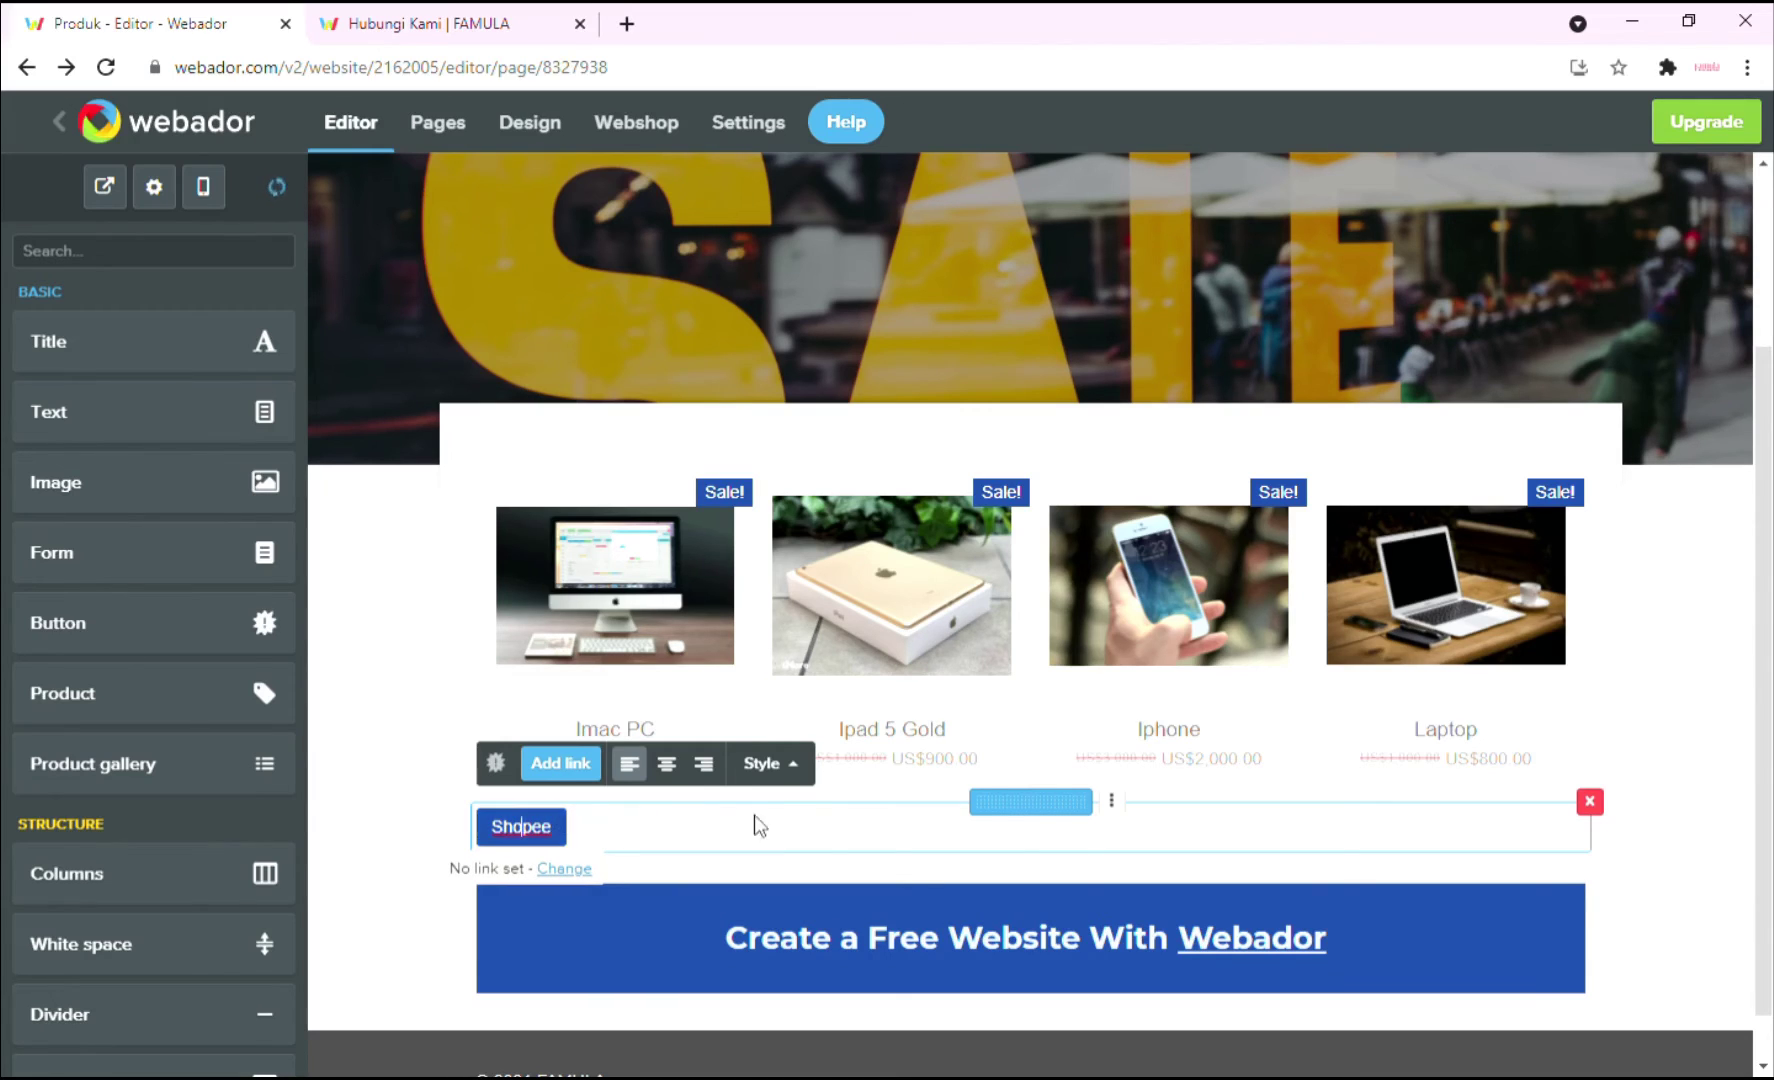
{"action": "left_click", "coordinate": [666, 763]}
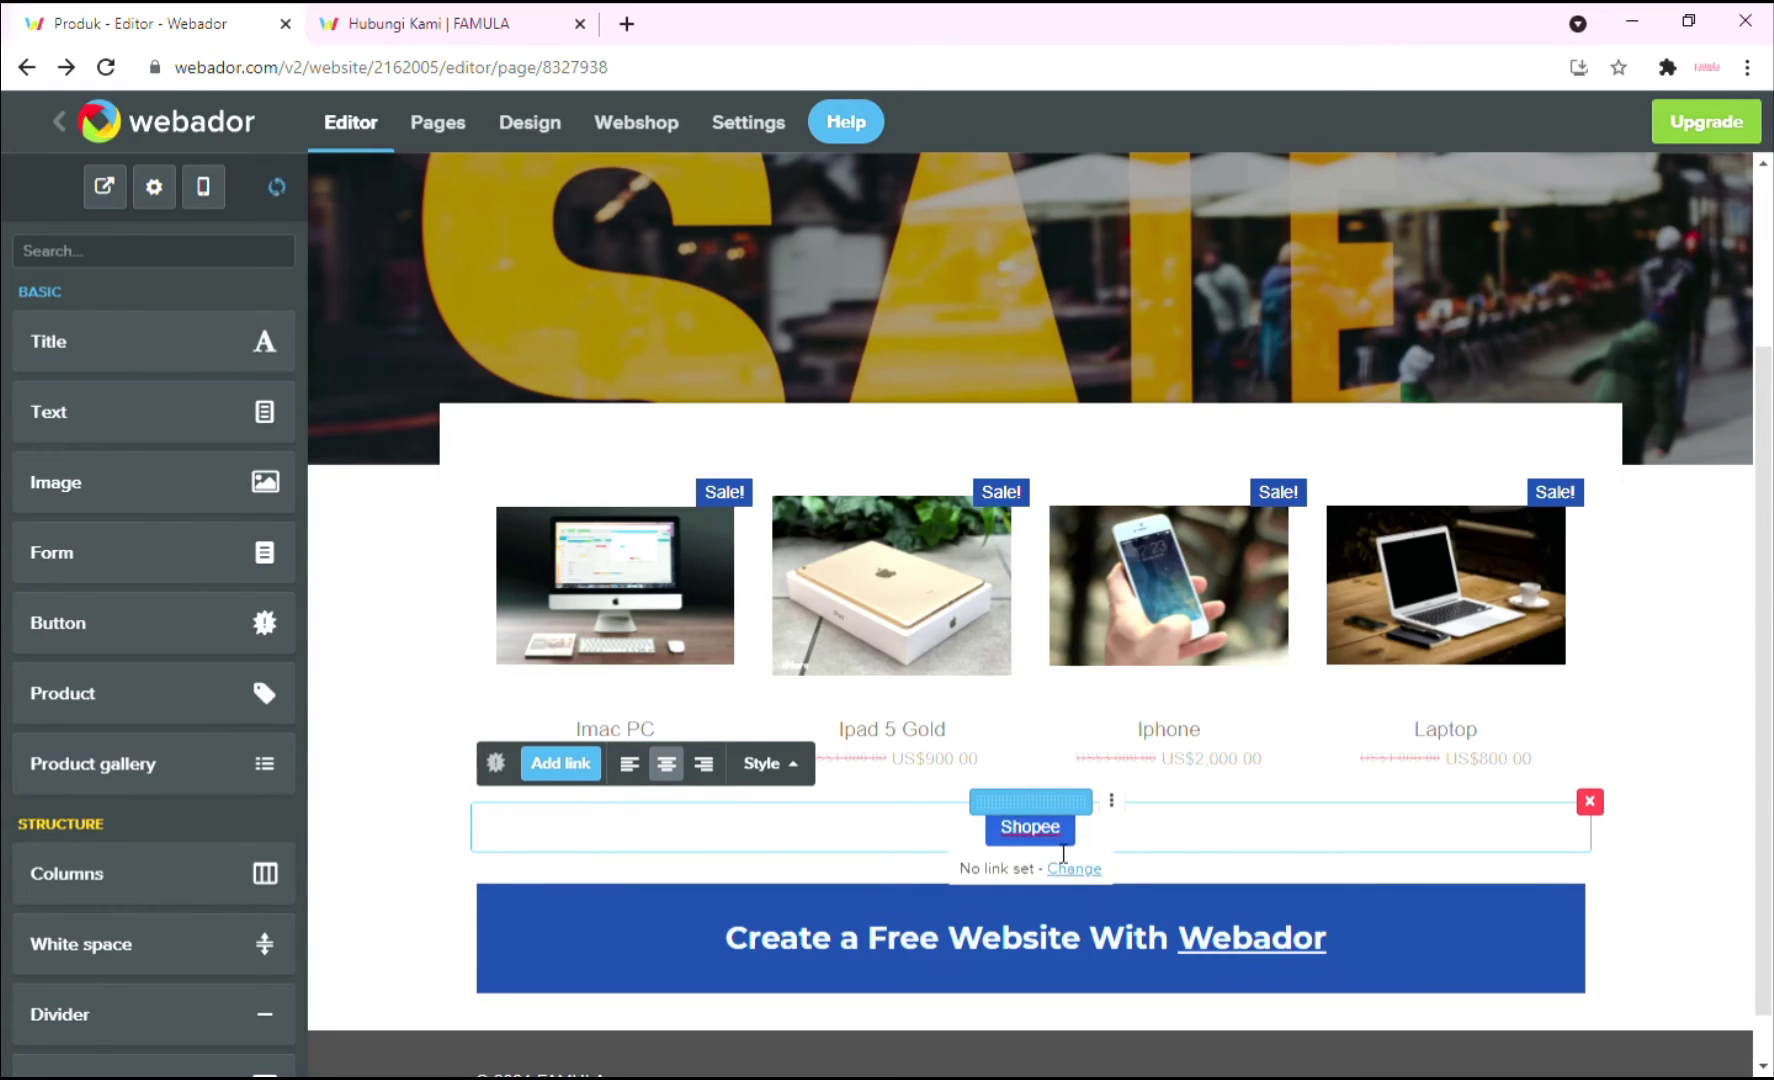
Link the Shopee button to the webpage shopee.com.my/famula, opening in a new tab.
{"action": "left_click", "coordinate": [1088, 880]}
{"action": "left_click", "coordinate": [440, 783]}
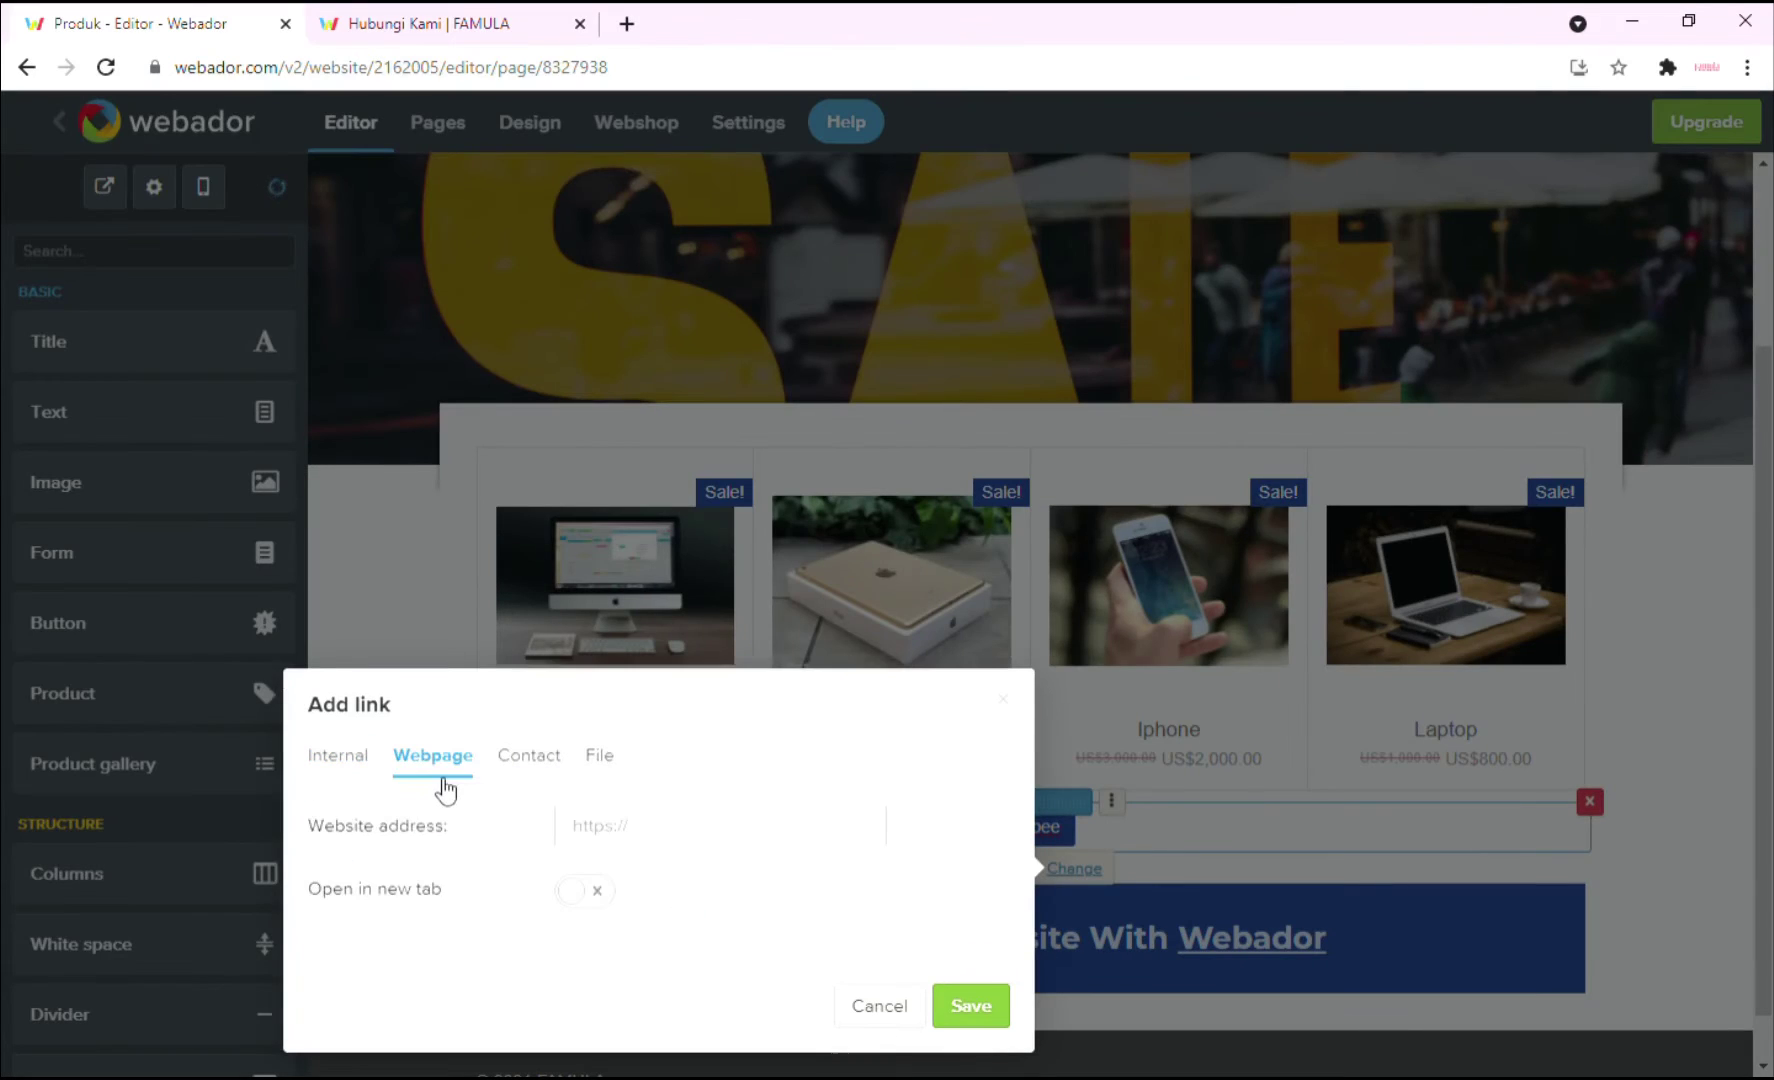
{"action": "left_click", "coordinate": [694, 841]}
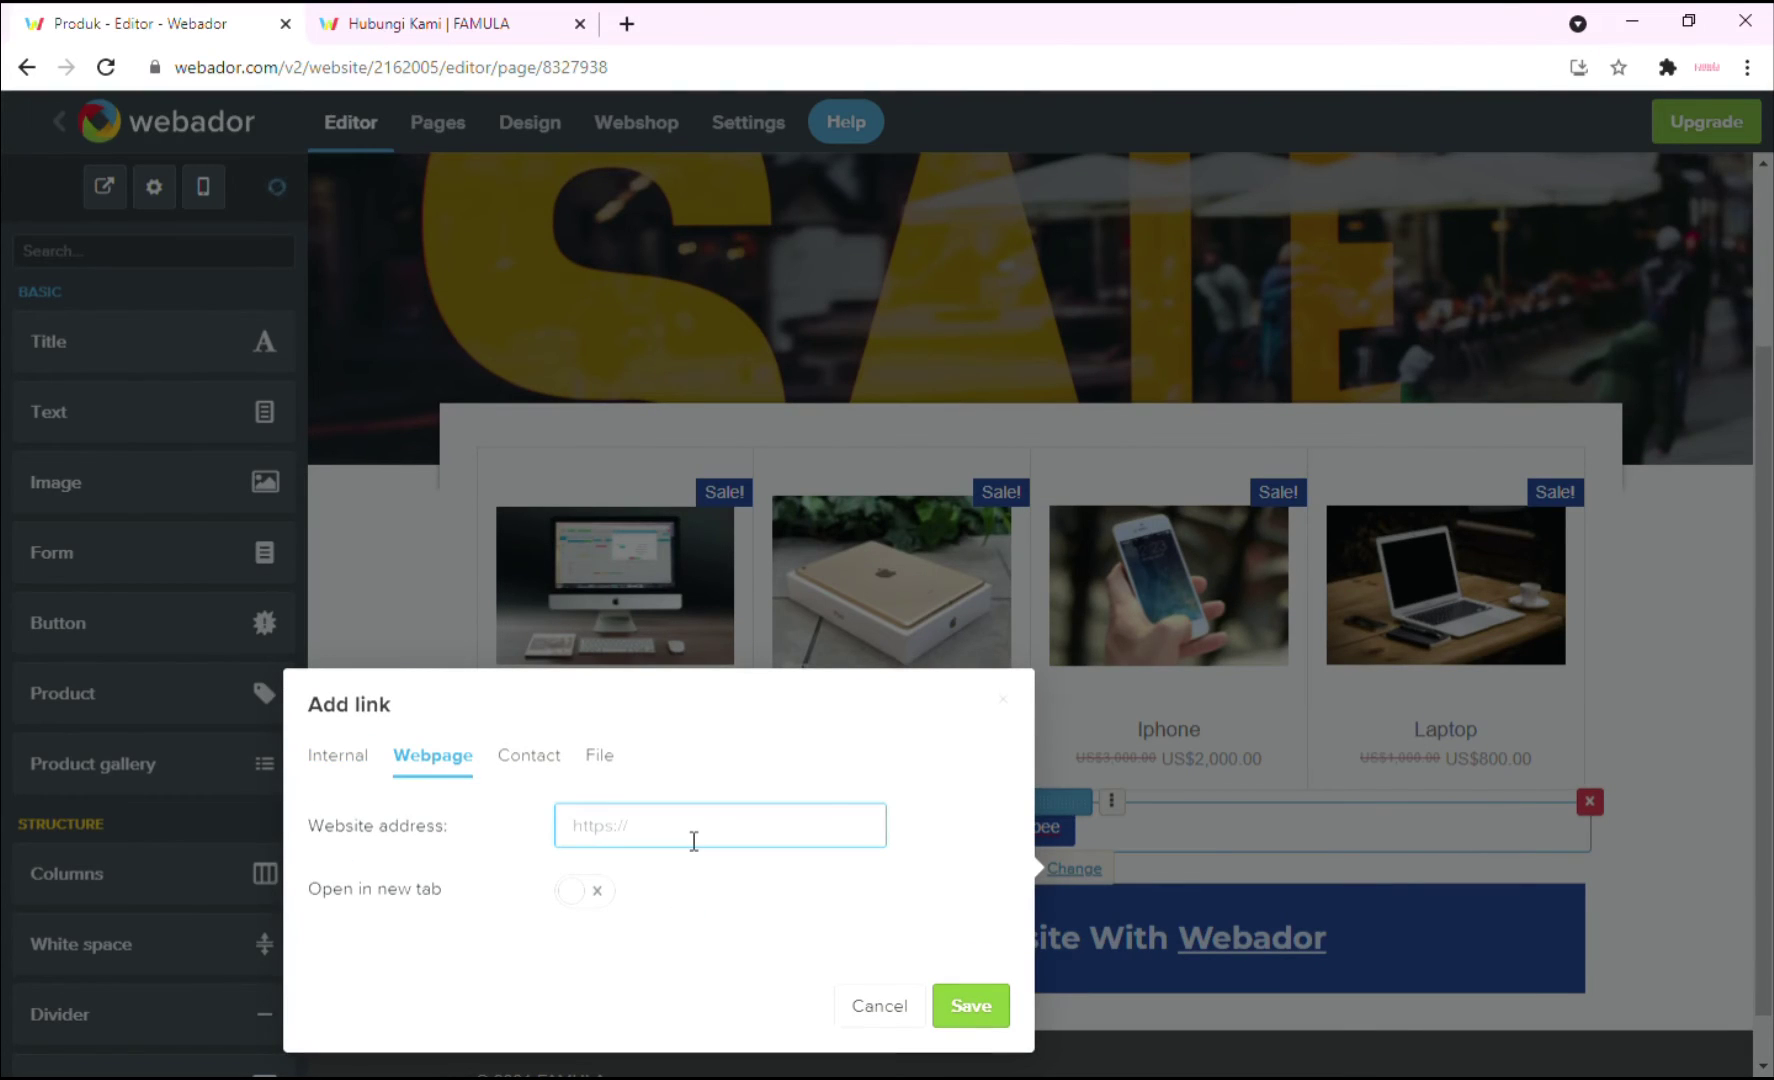
{"action": "type", "text": "https://shopee.com.my/fa"}
{"action": "type", "text": "mu"}
{"action": "left_click", "coordinate": [584, 898]}
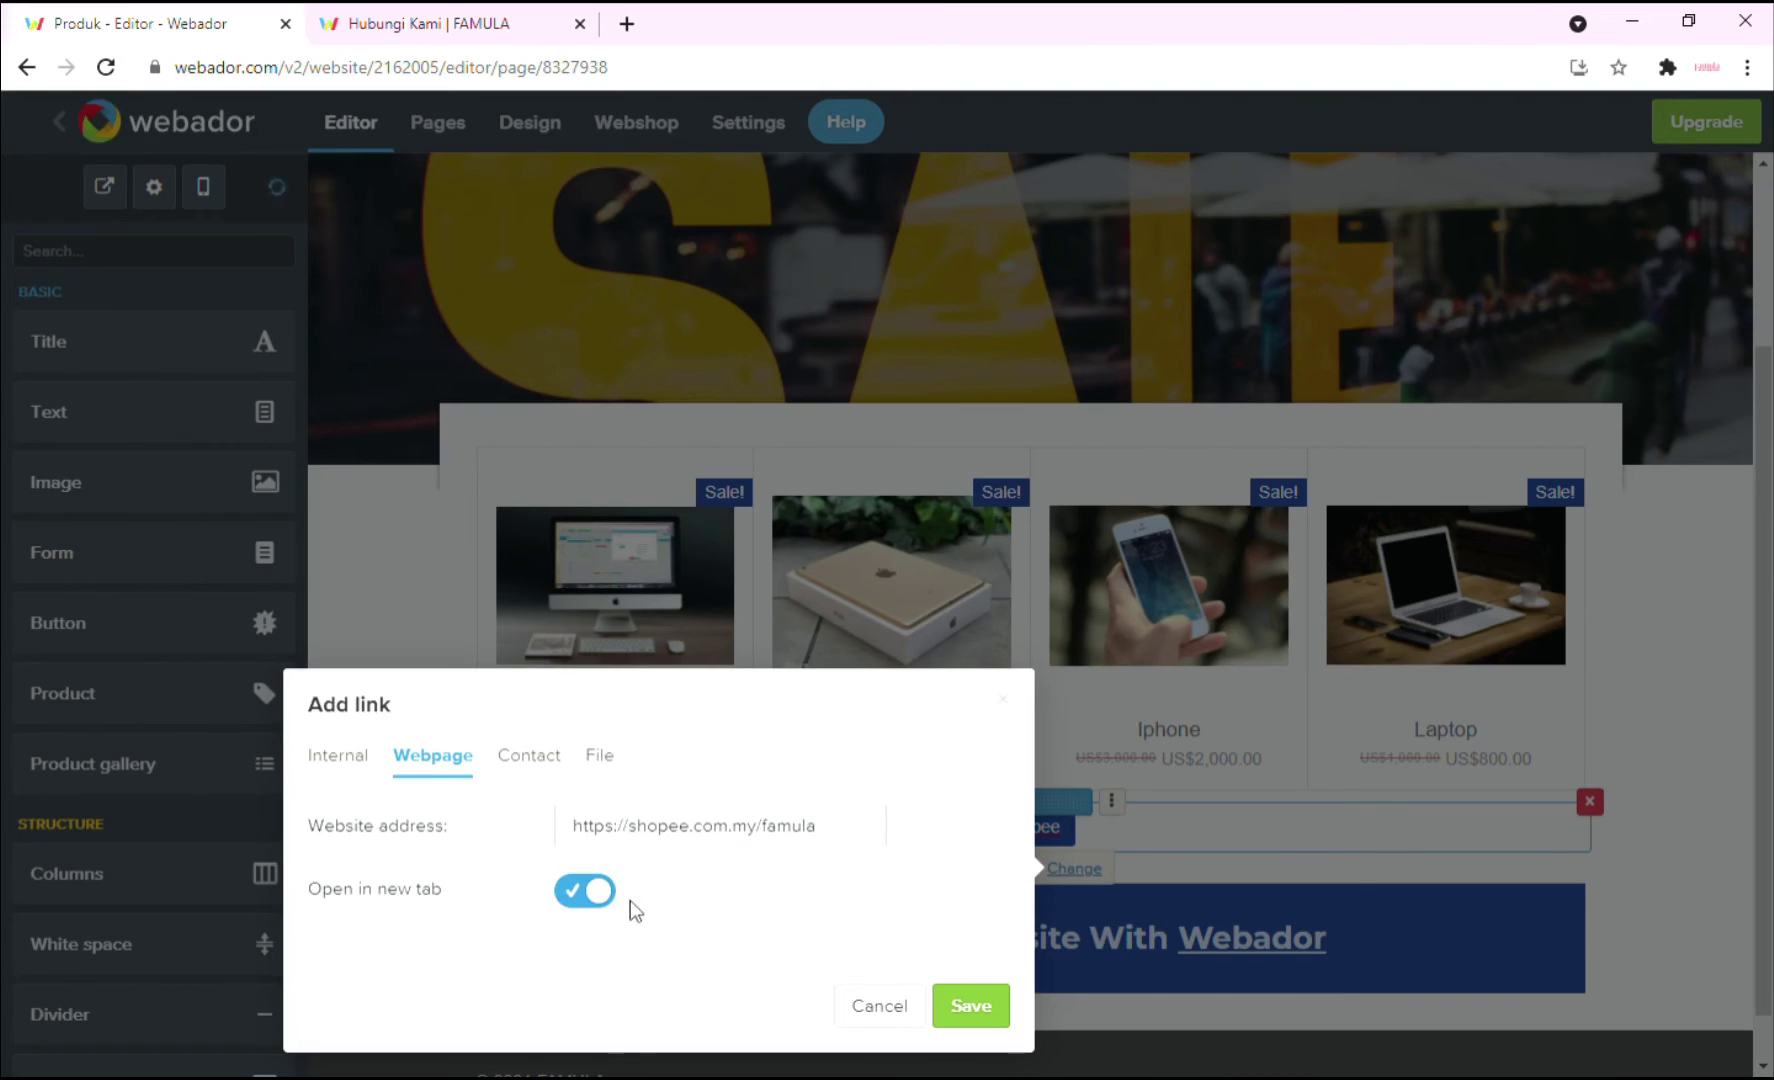
{"action": "left_click", "coordinate": [958, 1020]}
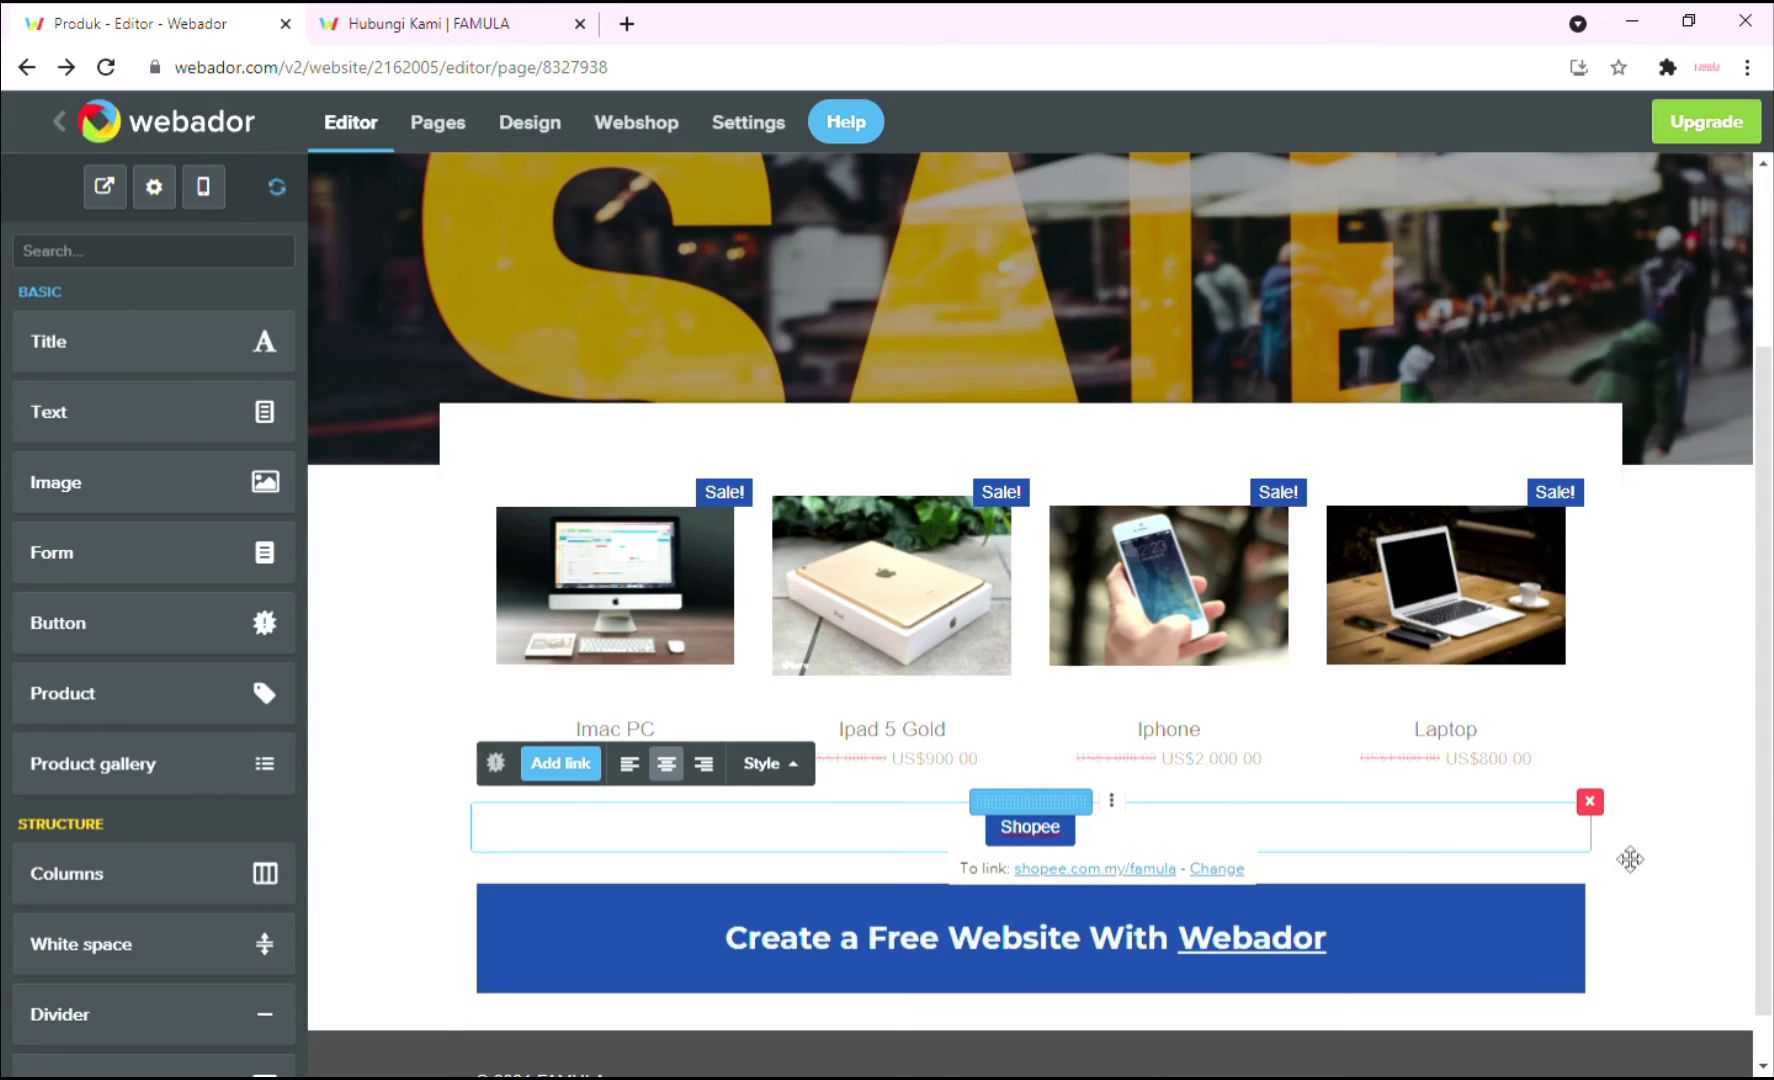
{"action": "left_click", "coordinate": [1681, 836]}
Preview the live site and browse its HOME, HUBUNGI KAMI and PRODUK pages.
{"action": "left_click", "coordinate": [106, 188]}
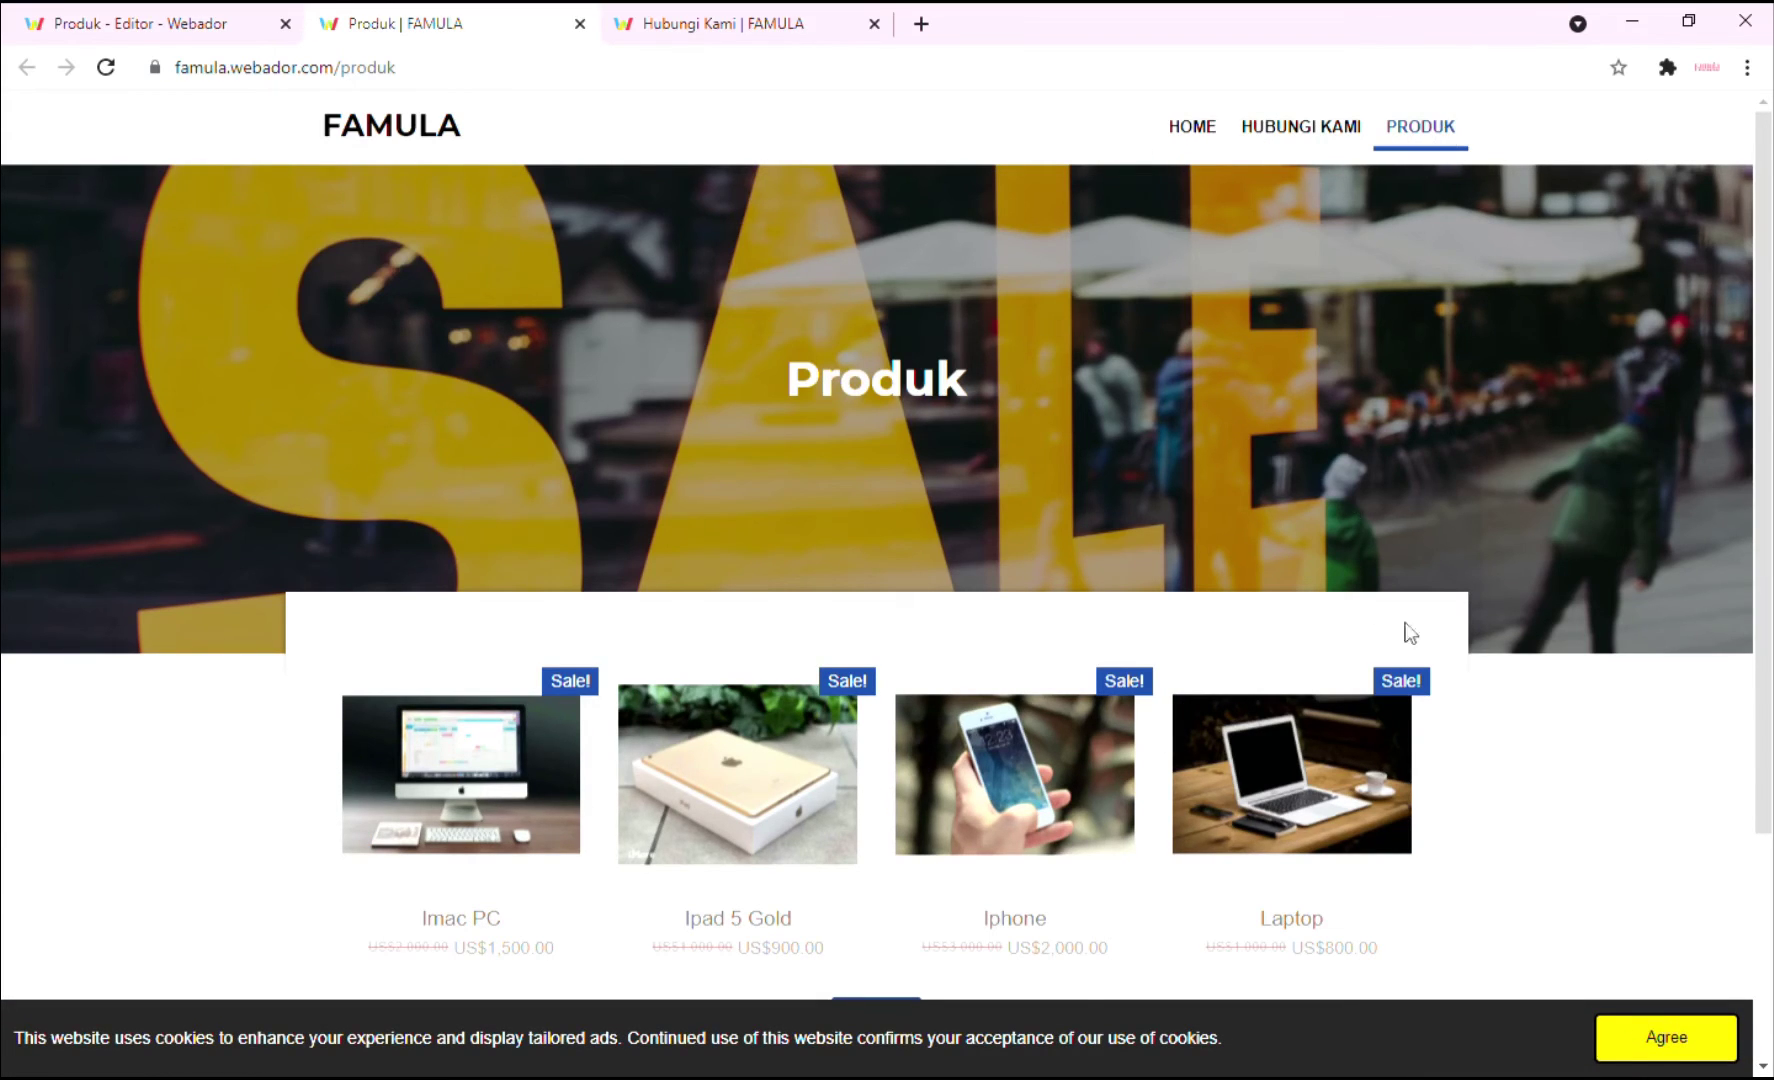
{"action": "scroll", "coordinate": [1408, 632], "scroll_direction": "down", "scroll_amount": 3}
{"action": "scroll", "coordinate": [1512, 701], "scroll_direction": "up", "scroll_amount": 3}
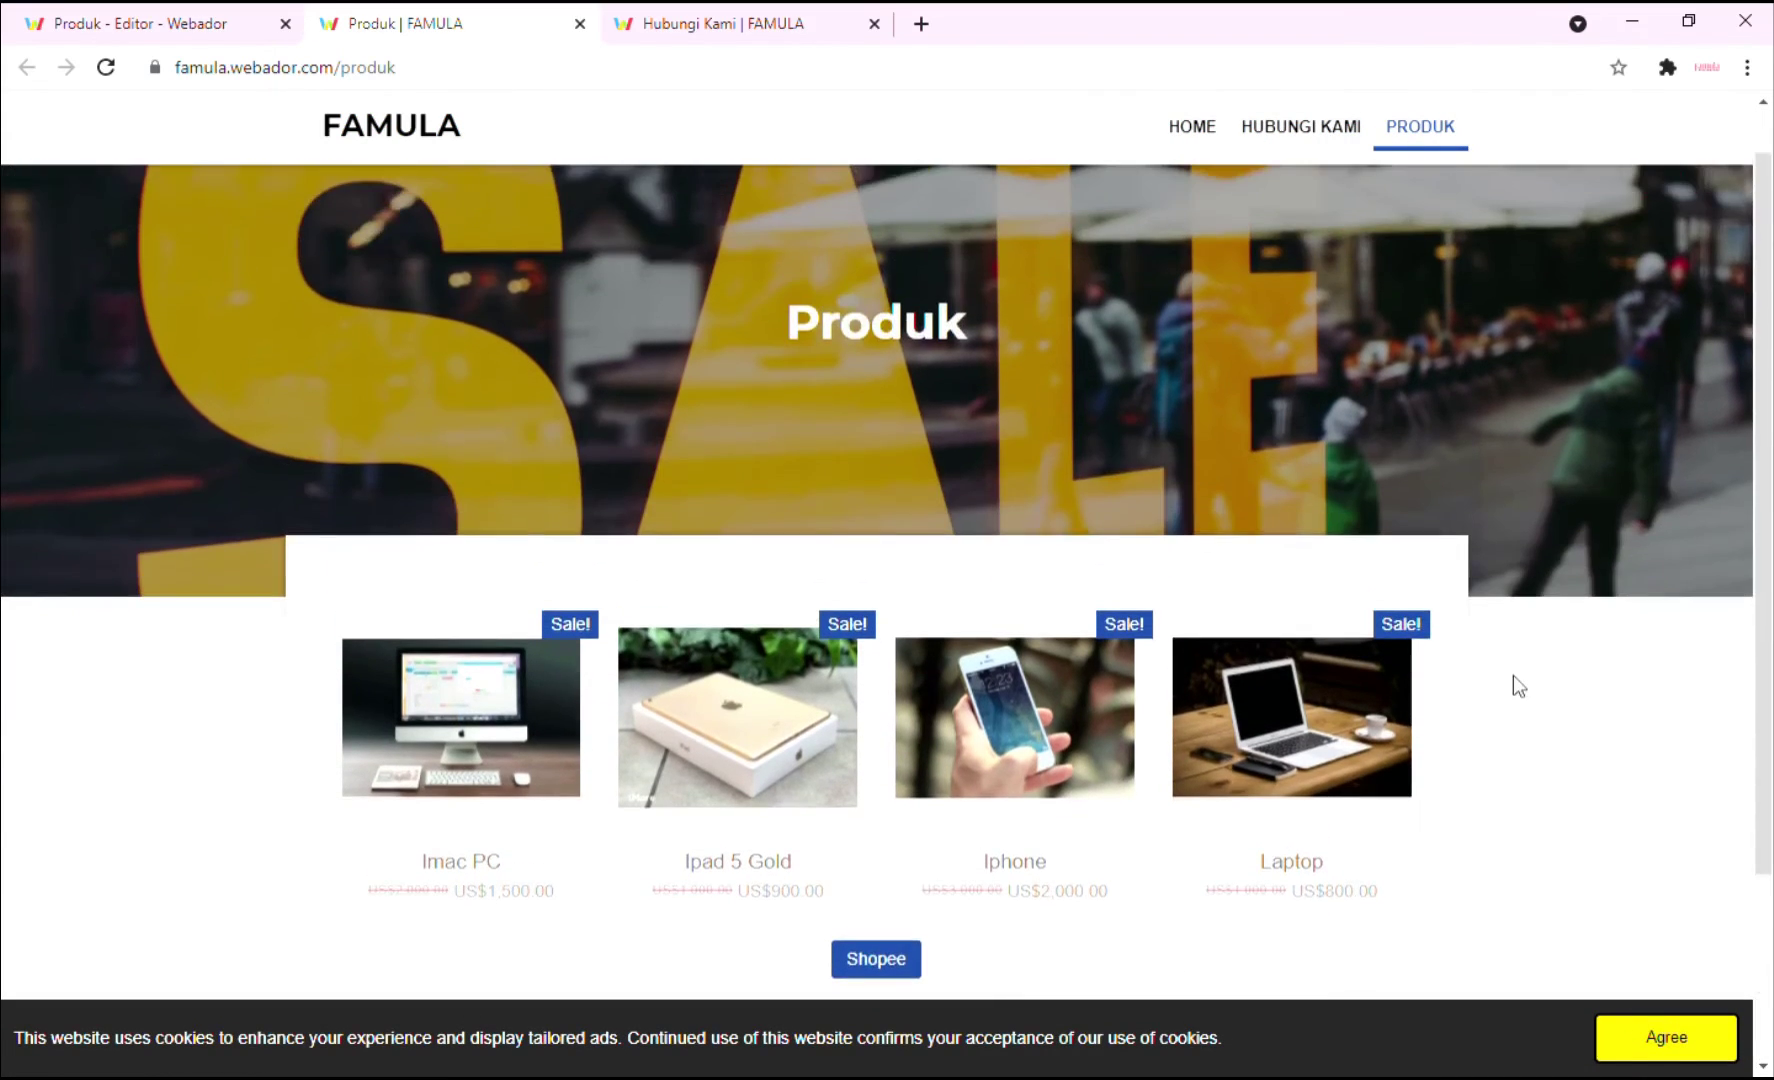
{"action": "left_click", "coordinate": [1192, 130]}
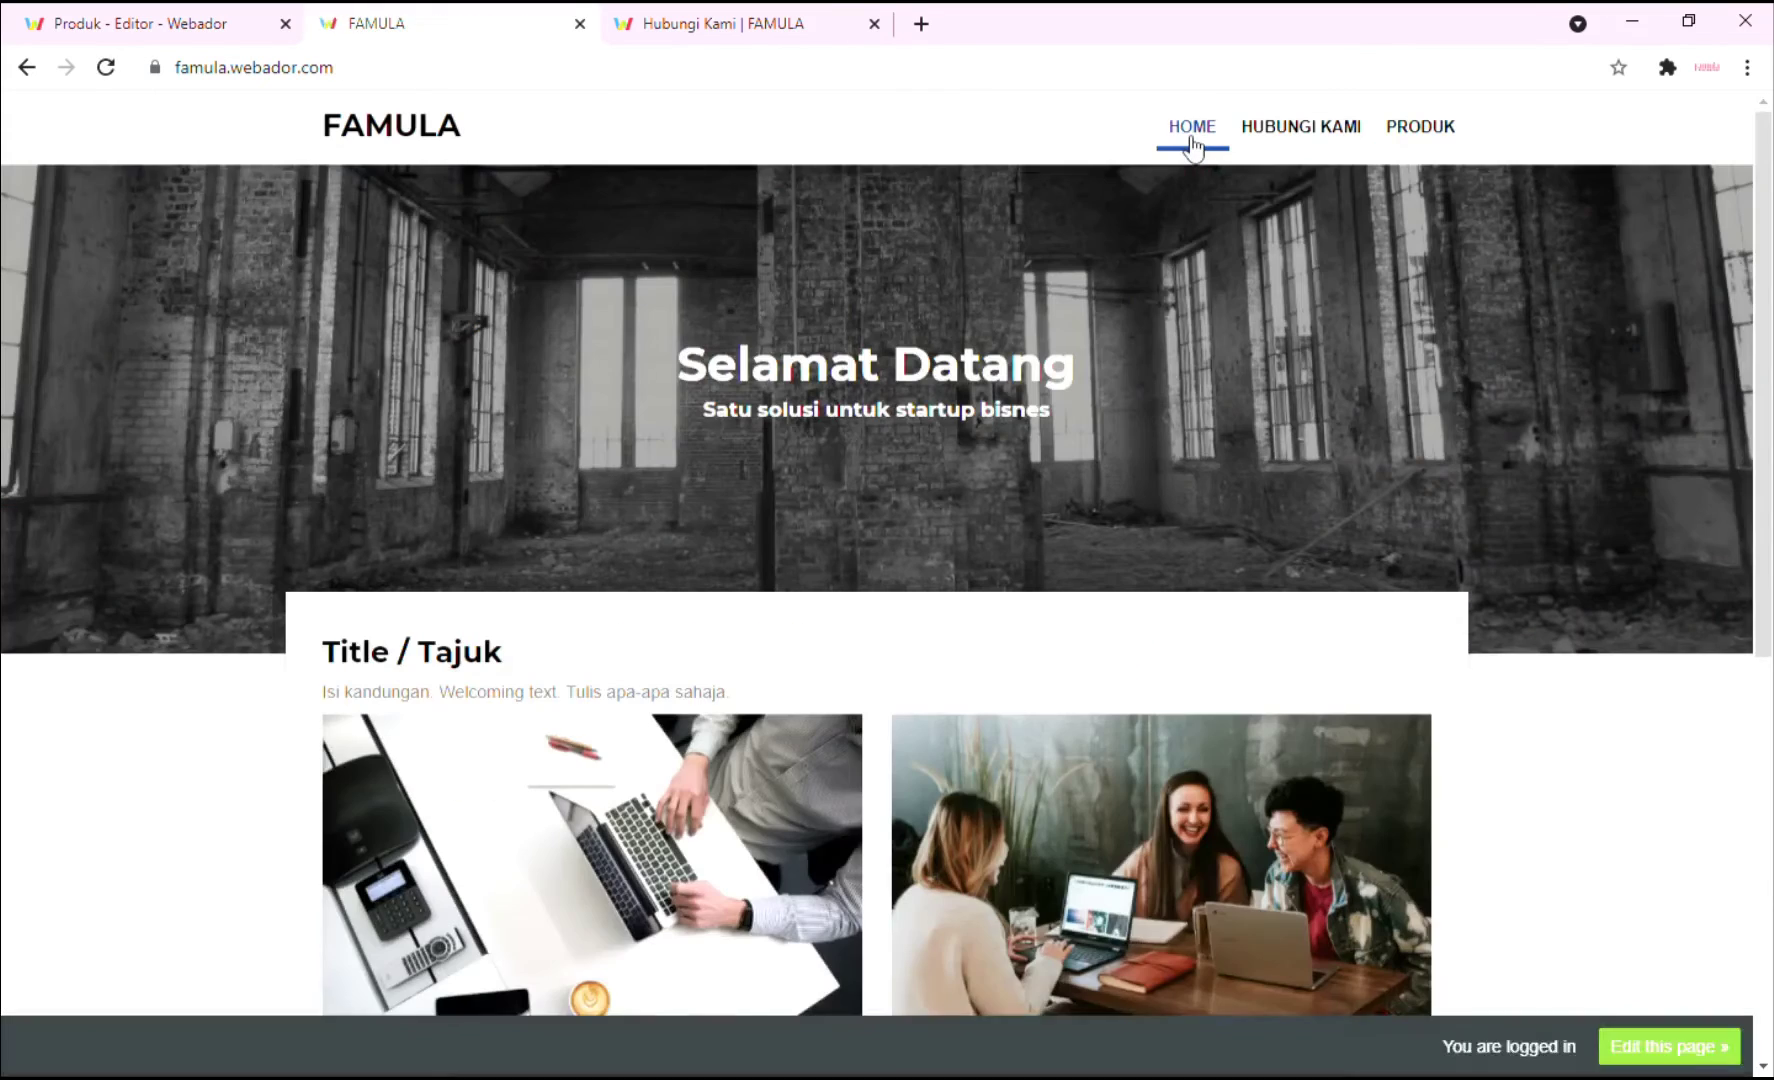
{"action": "left_click", "coordinate": [1298, 138]}
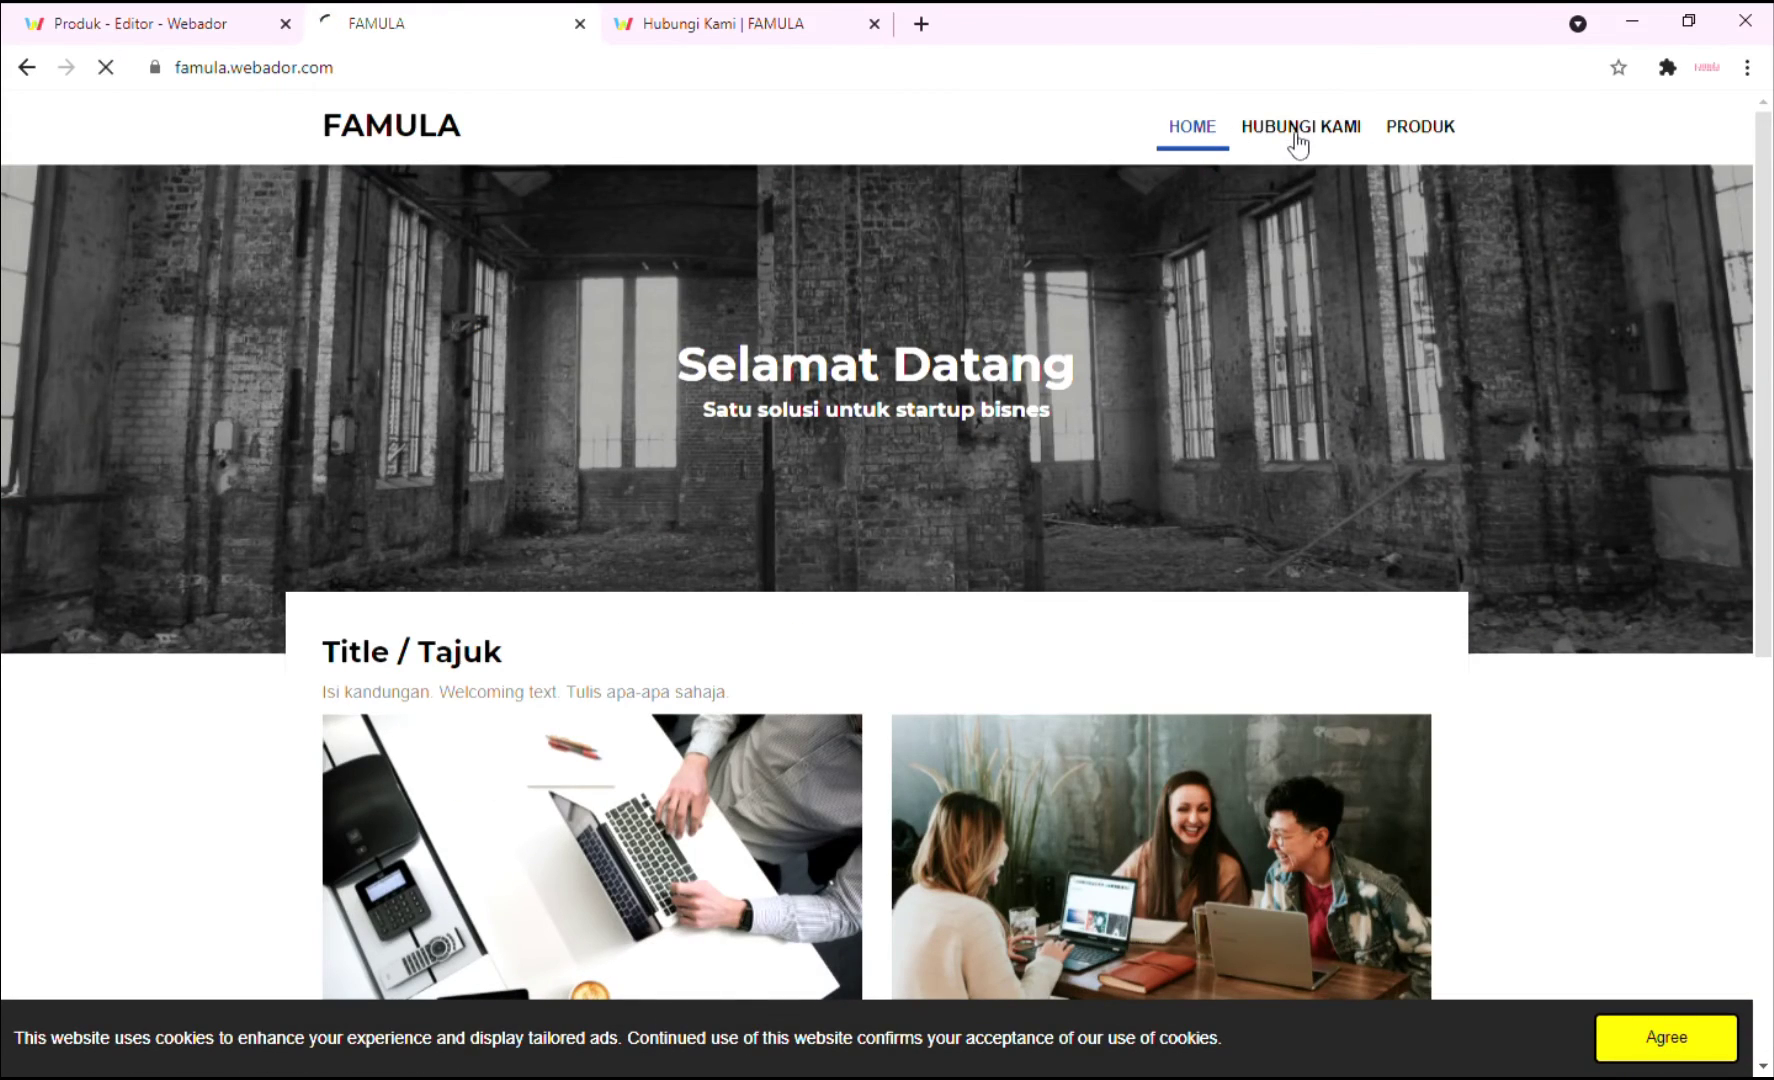
{"action": "left_click", "coordinate": [1396, 125]}
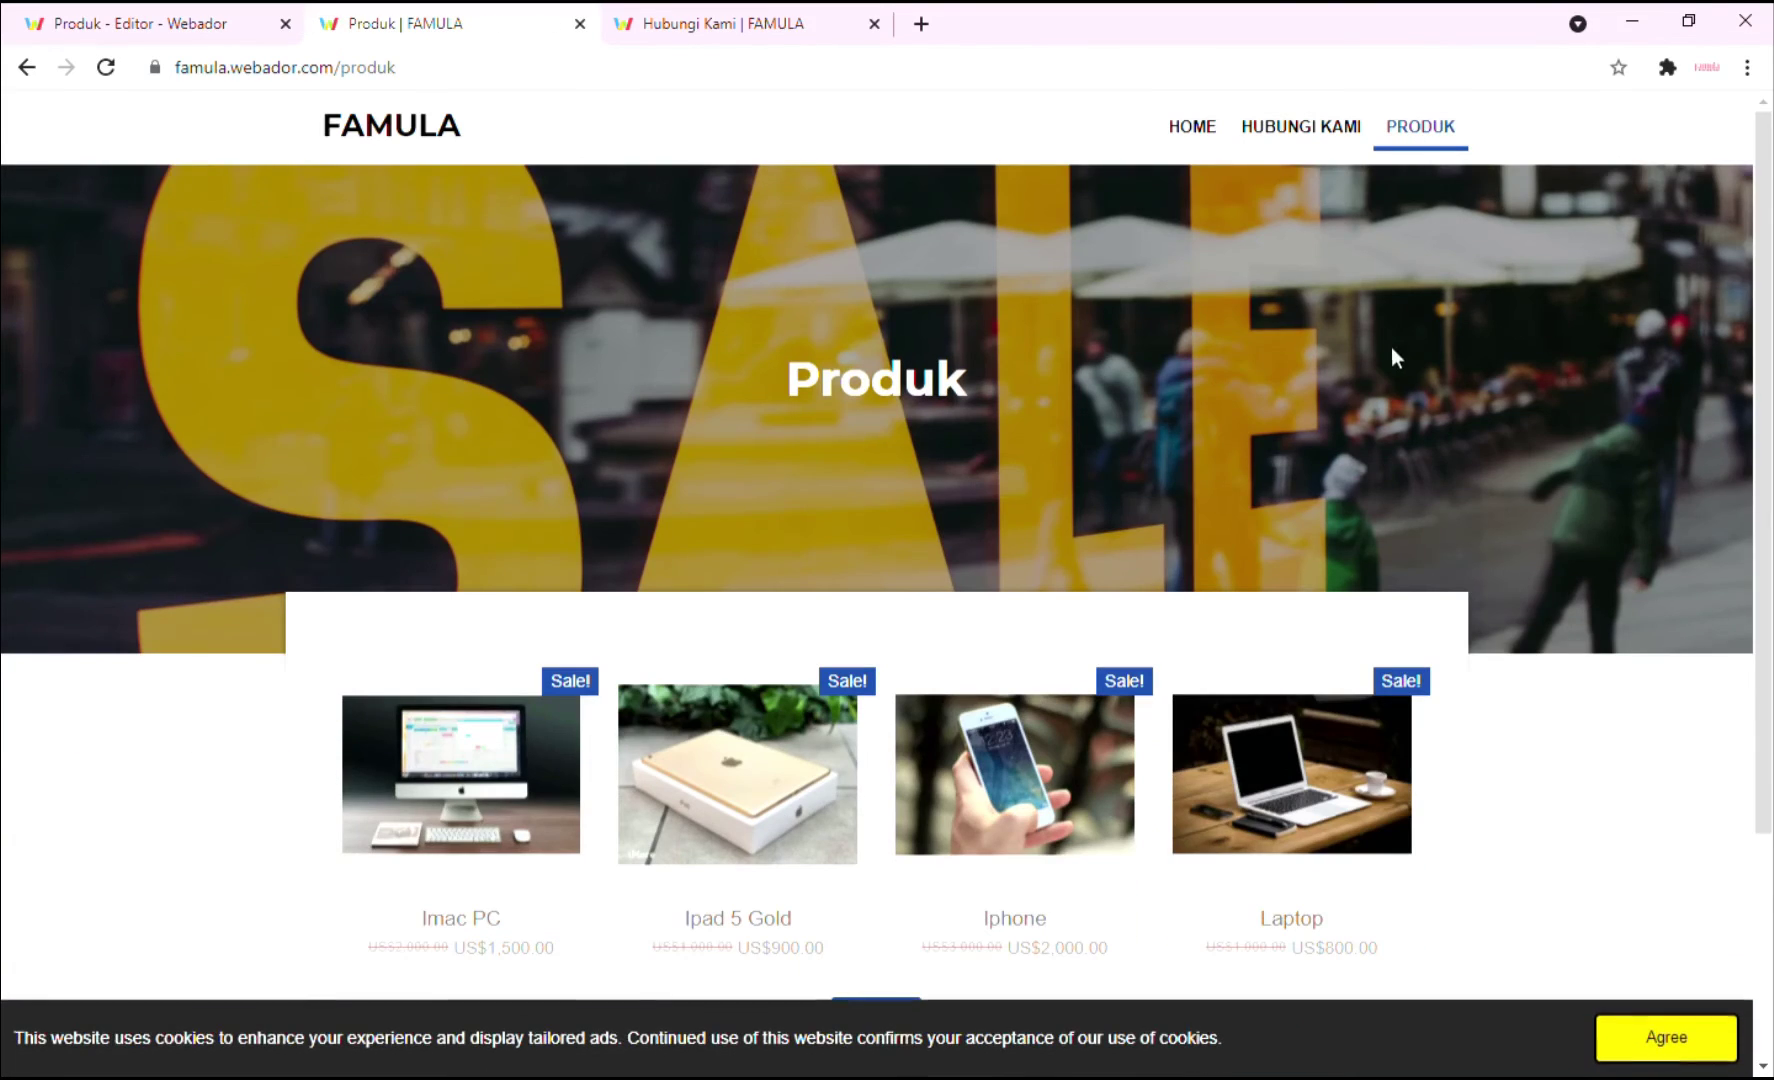
{"action": "scroll", "coordinate": [1391, 346], "scroll_direction": "down", "scroll_amount": 3}
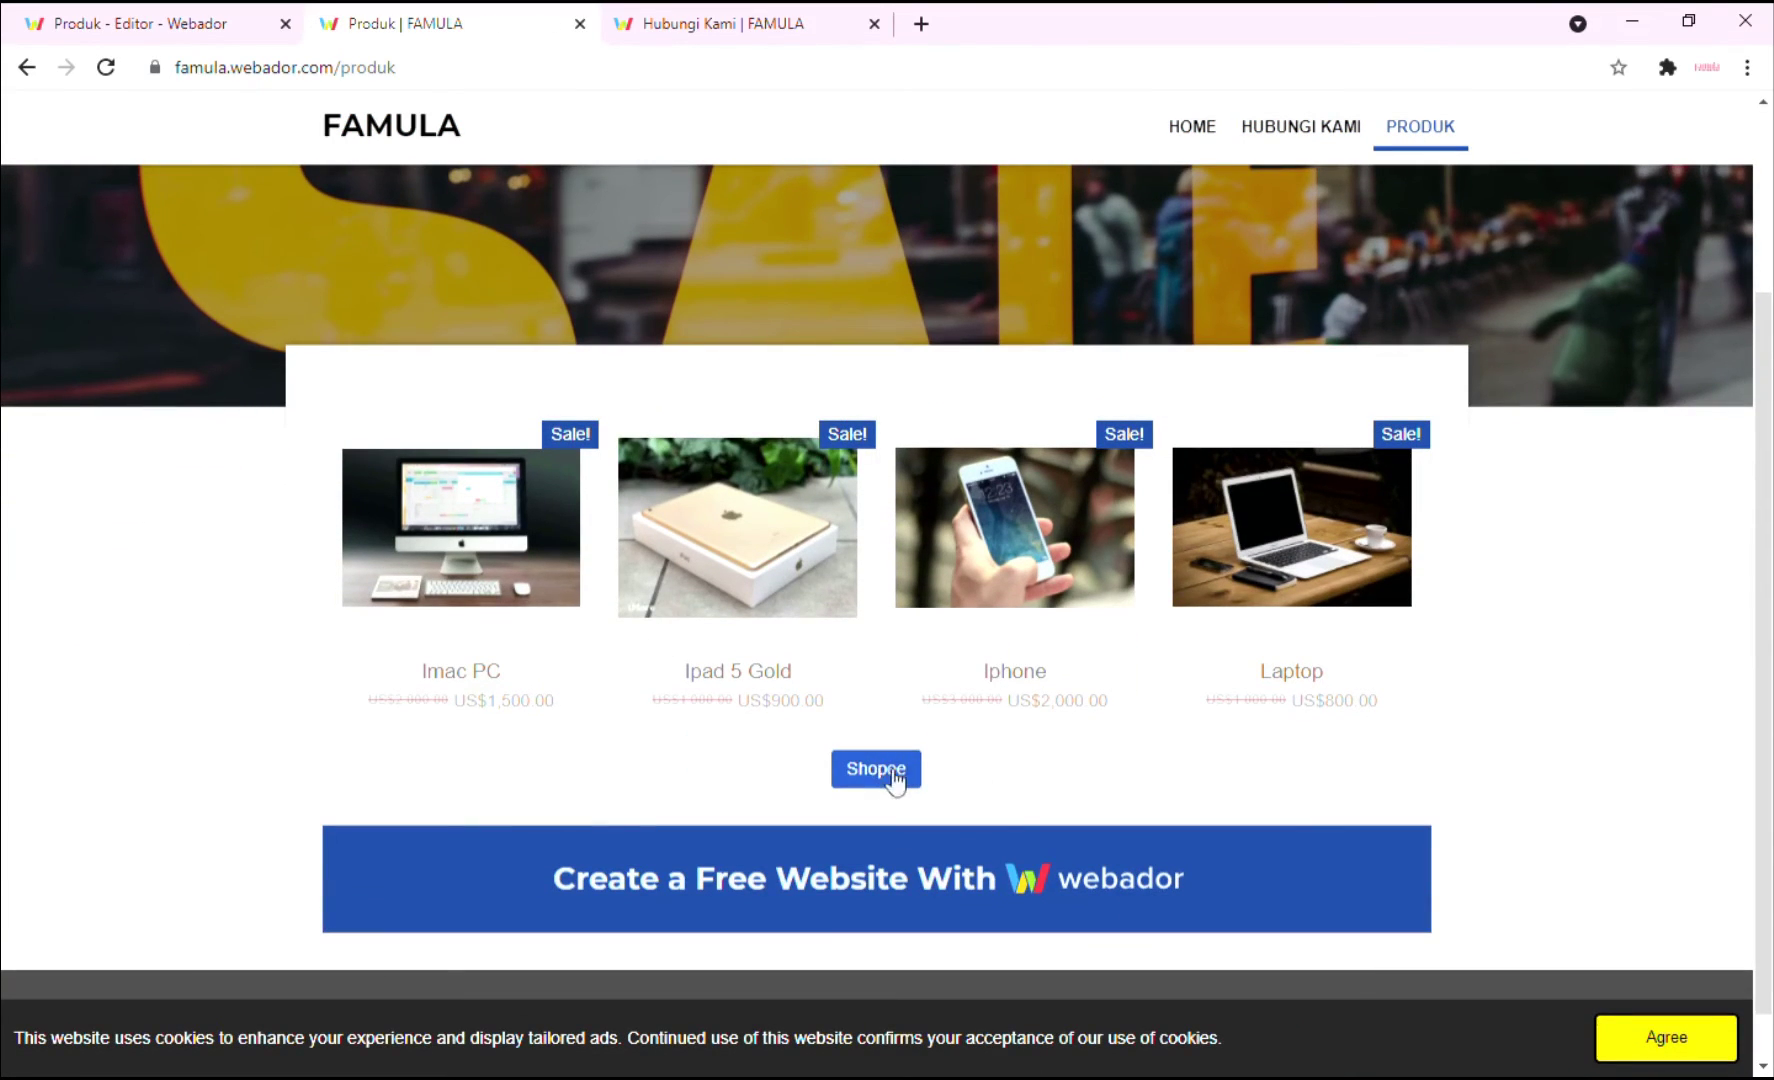
Check the Ipad 5 Gold and Imac PC pages, try another Memory option, then close the preview.
{"action": "mouse_move", "coordinate": [451, 616]}
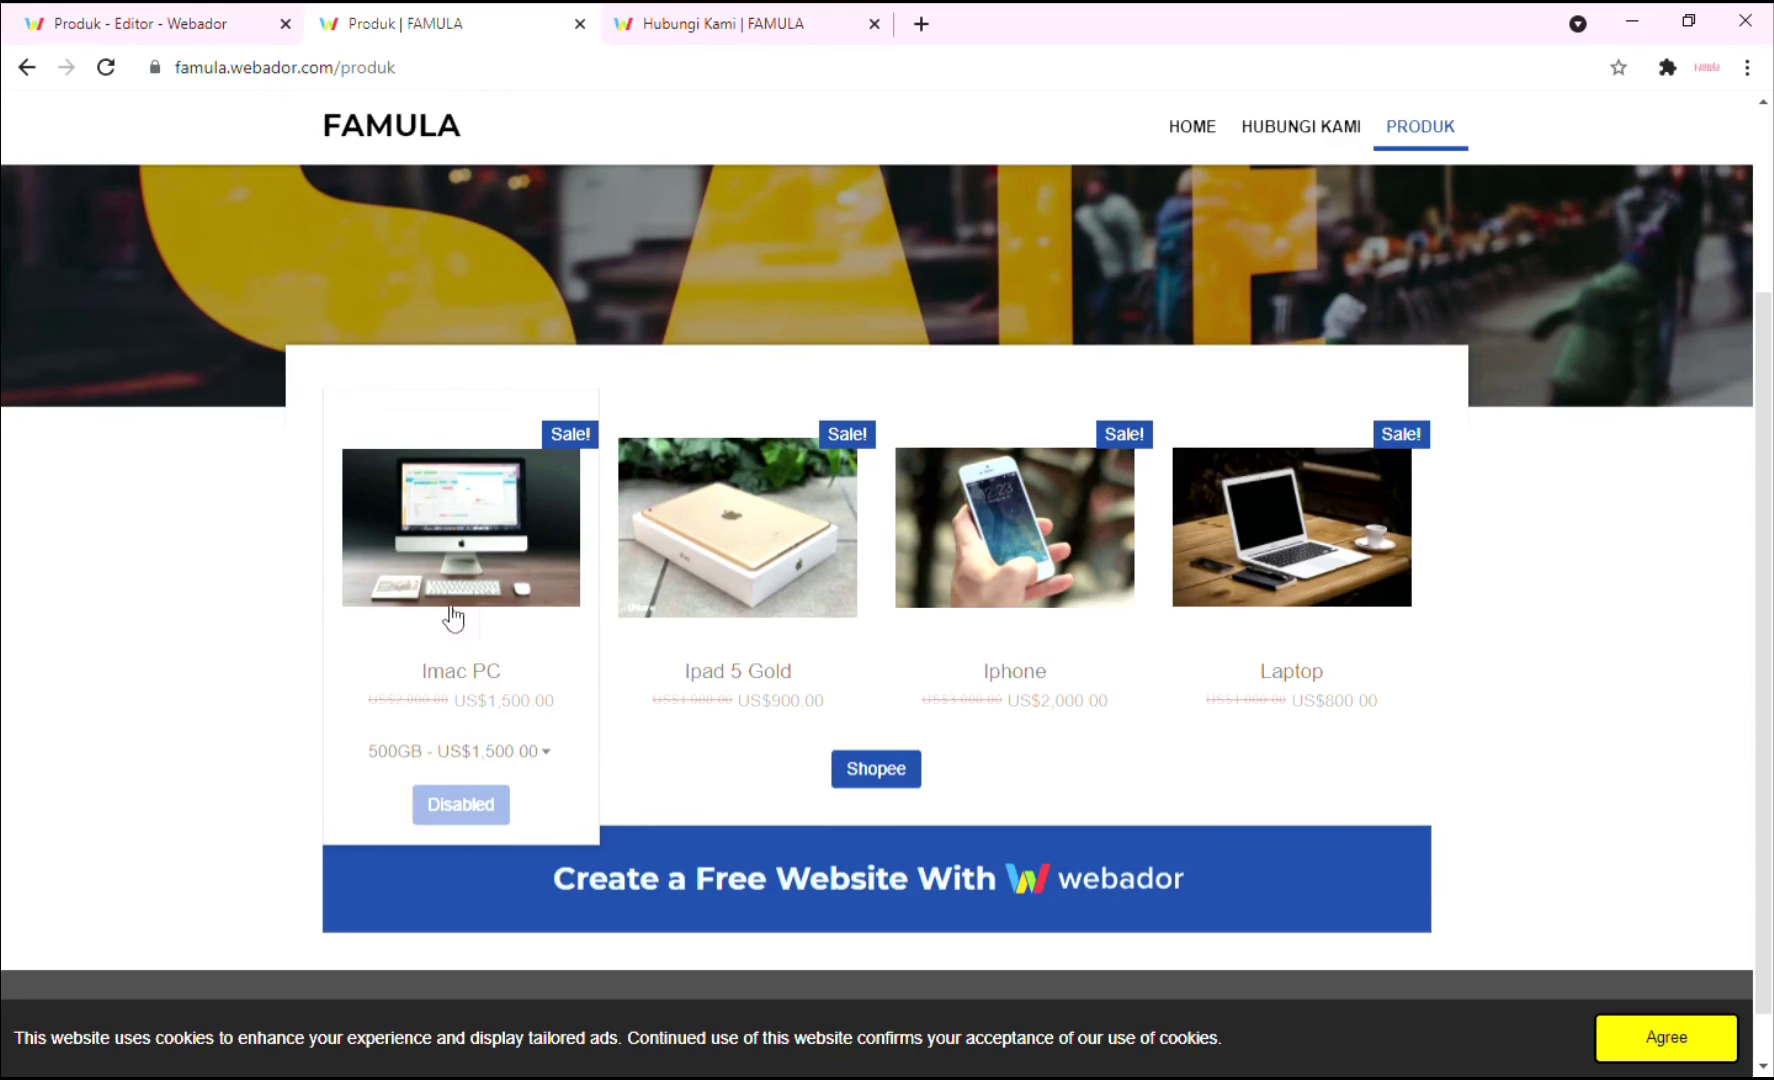
{"action": "mouse_move", "coordinate": [779, 652]}
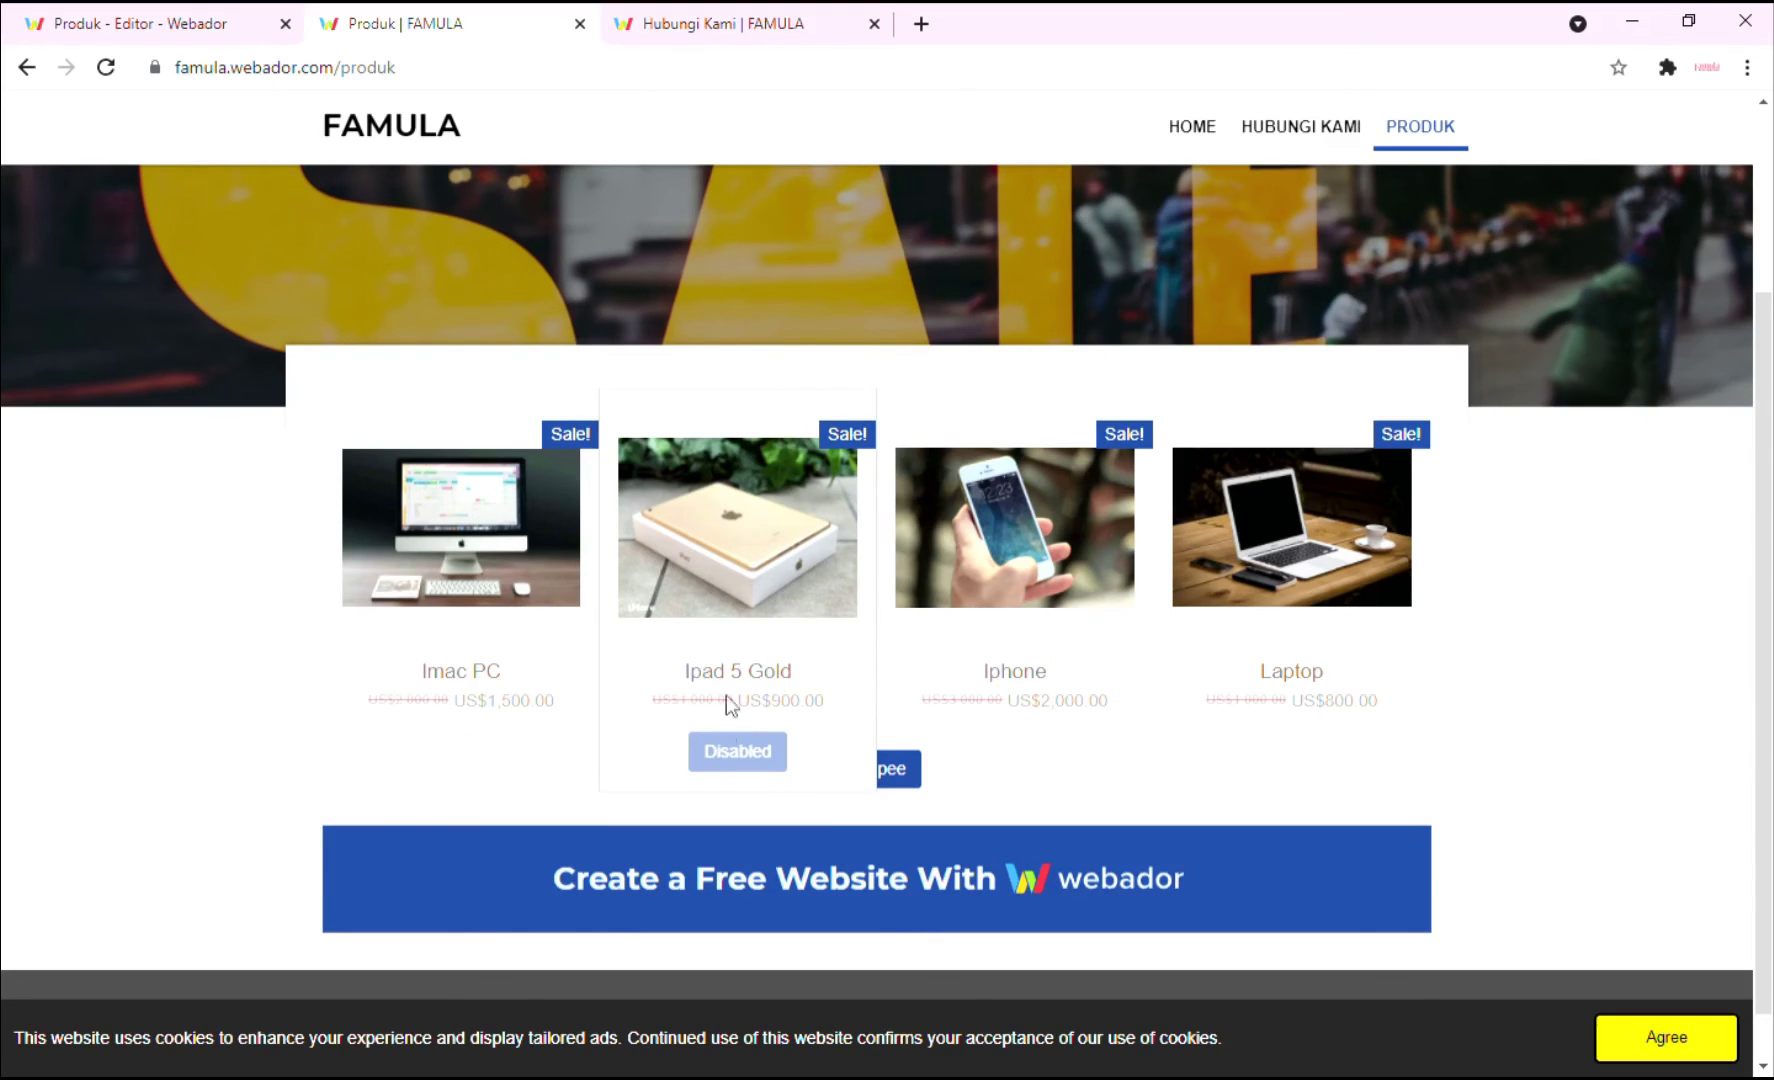
{"action": "left_click", "coordinate": [768, 585]}
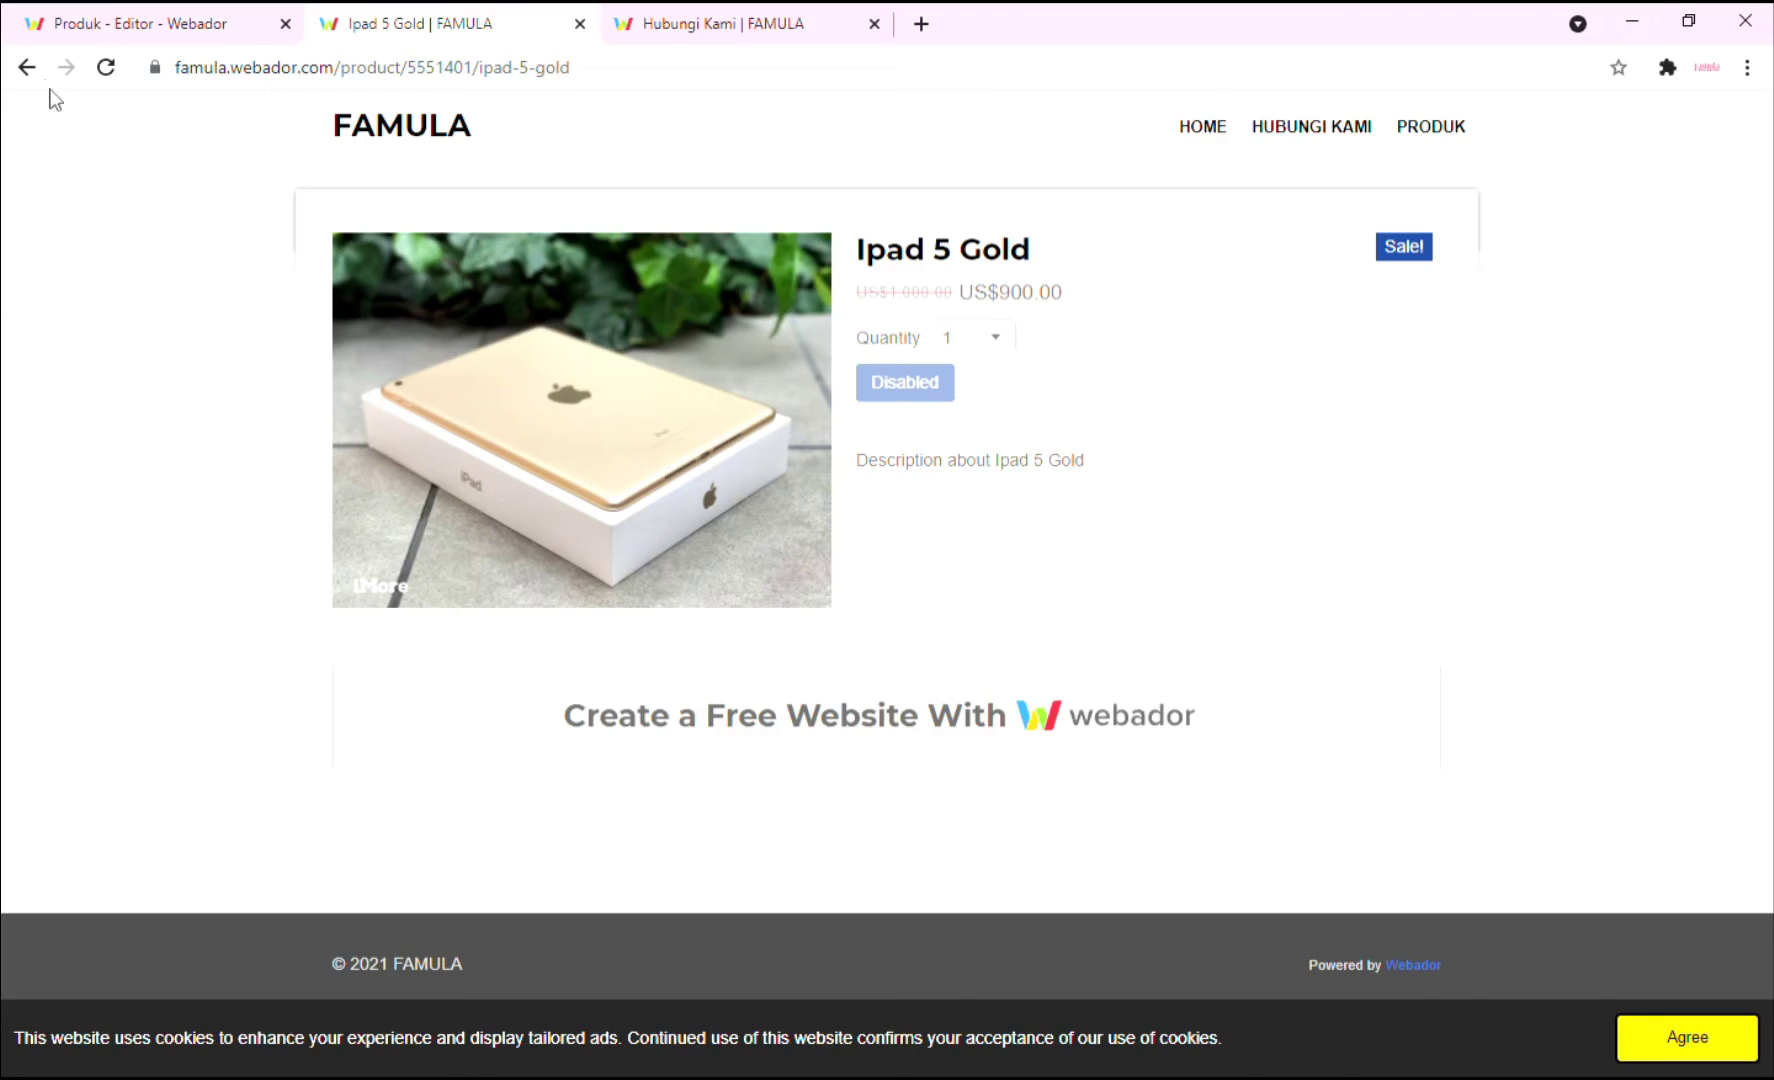
{"action": "left_click", "coordinate": [28, 68]}
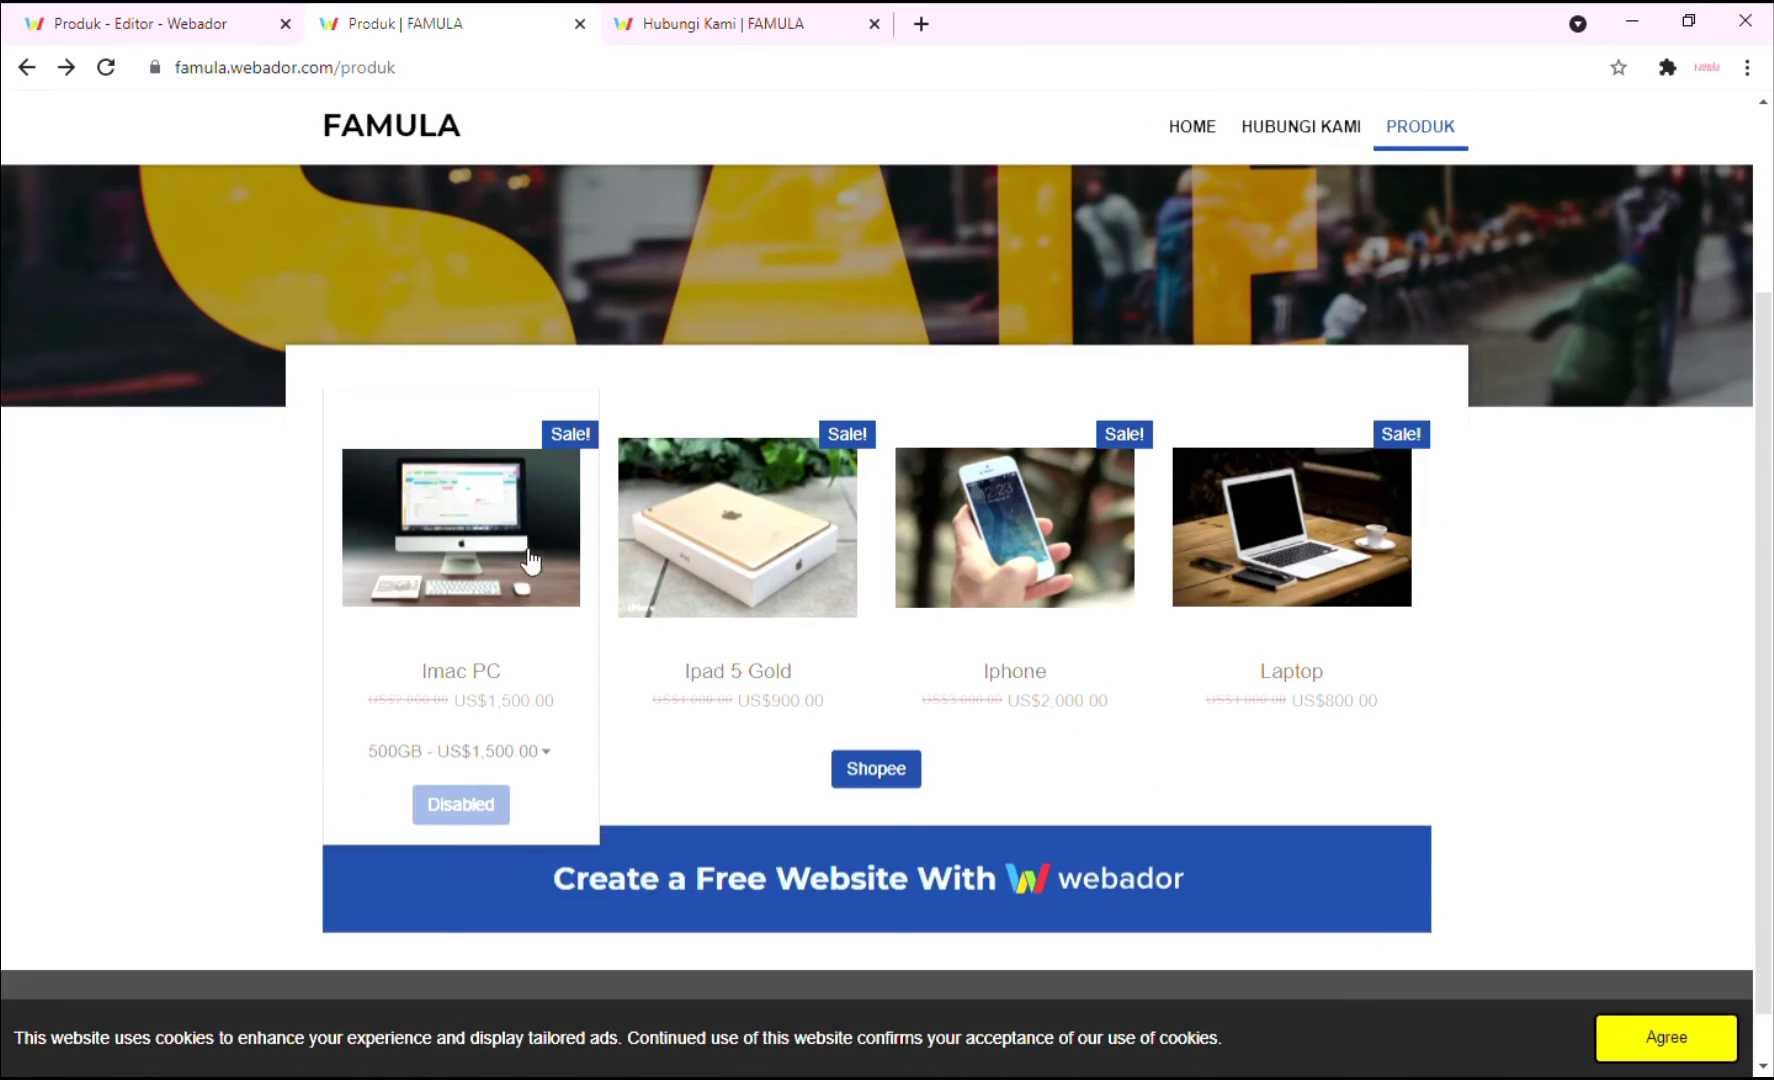
{"action": "left_click", "coordinate": [458, 562]}
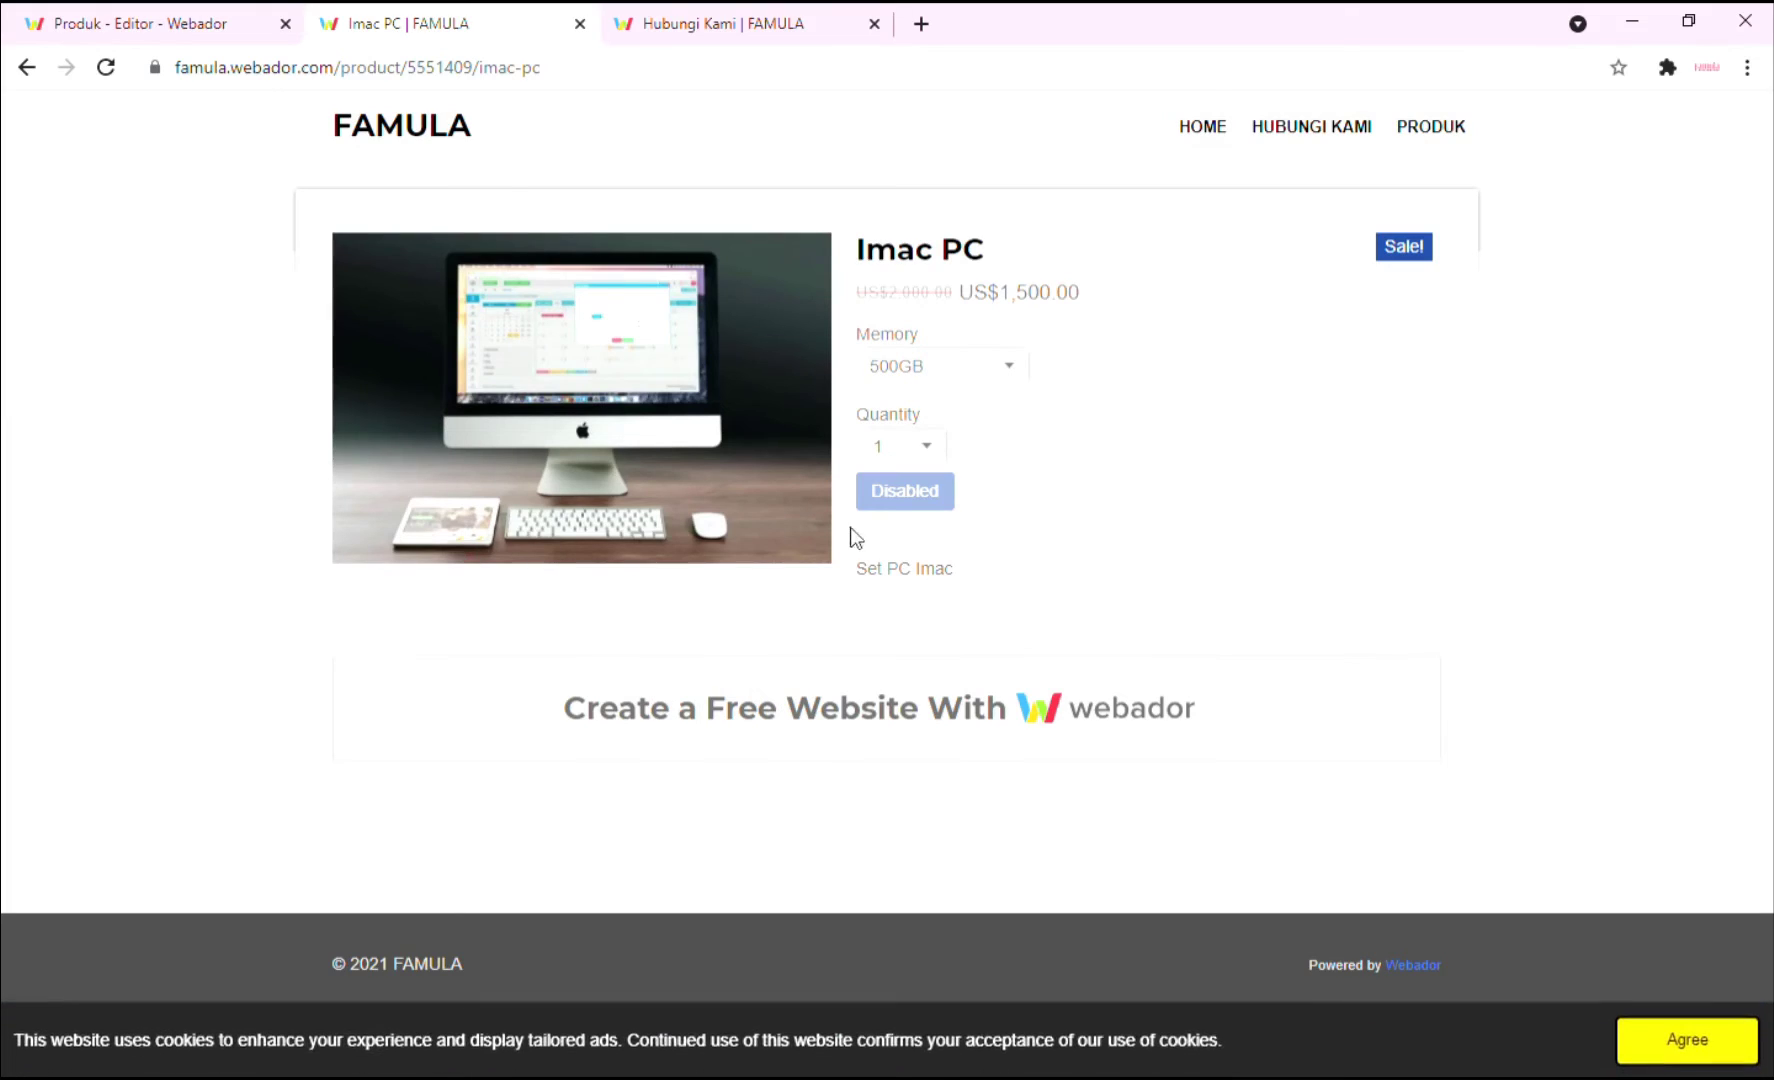
{"action": "left_click", "coordinate": [957, 381]}
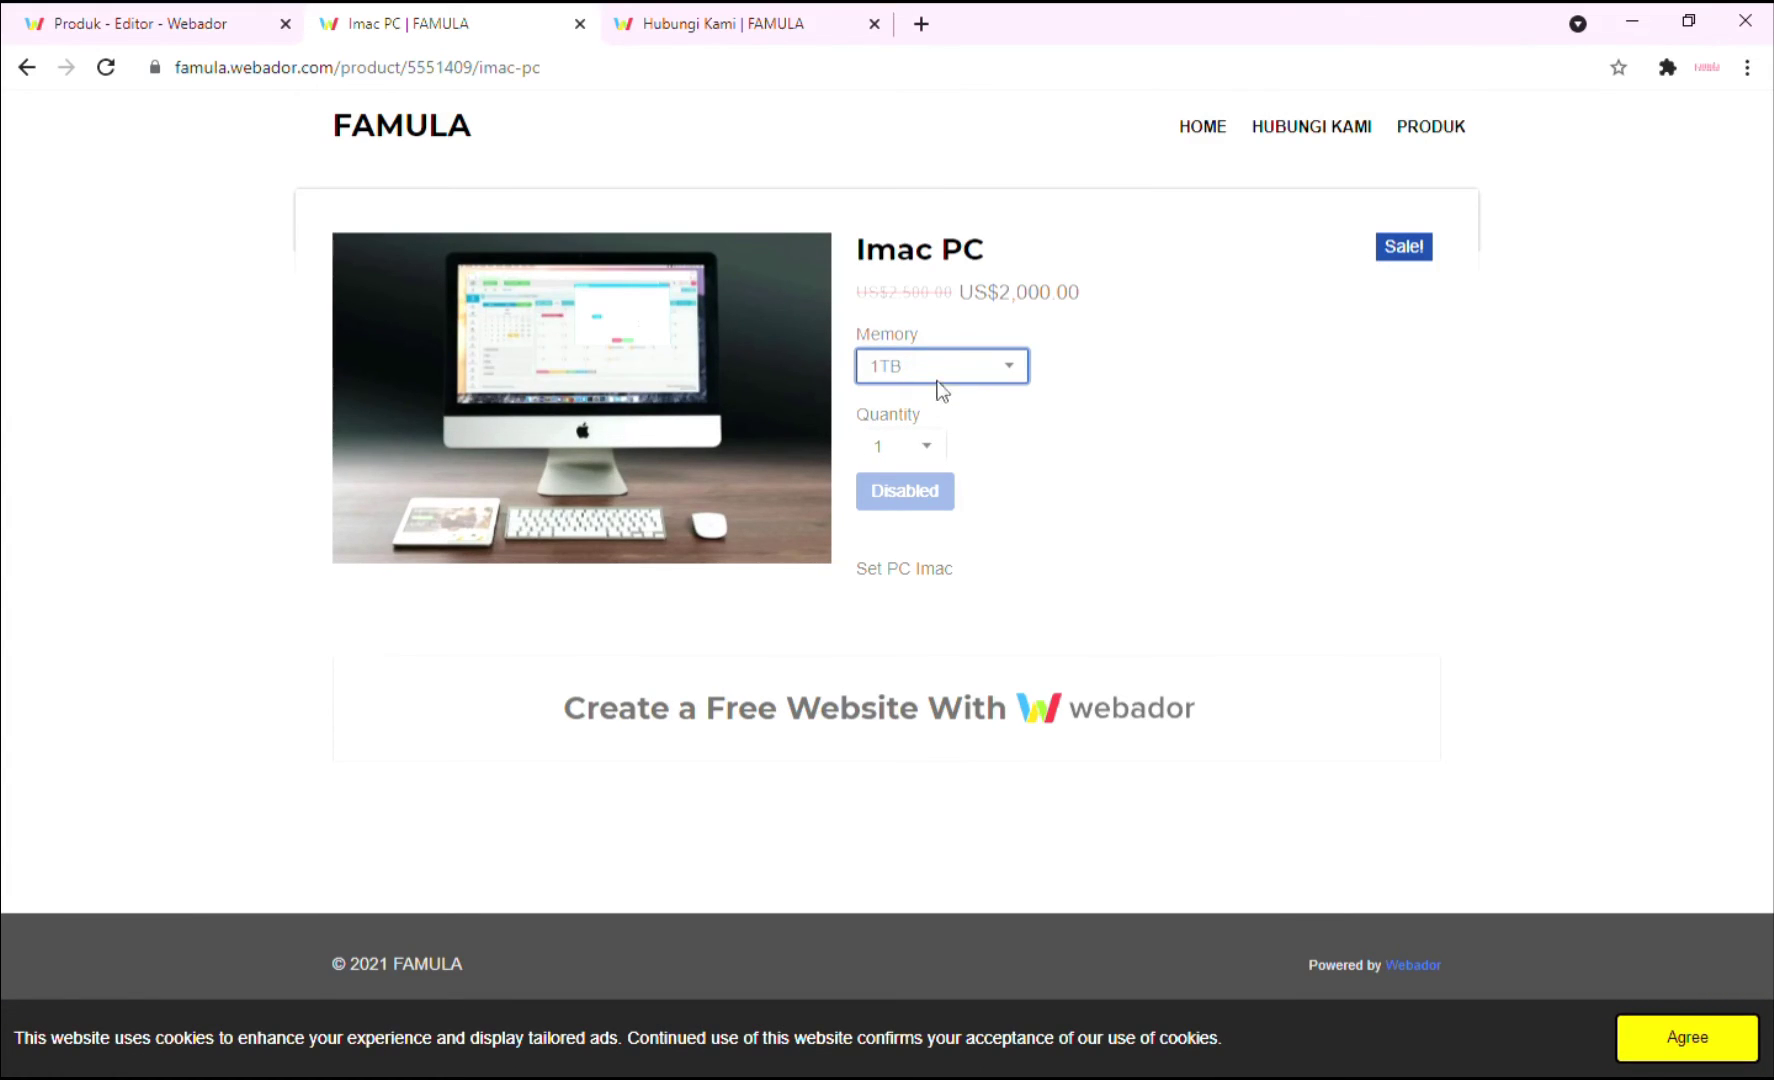
{"action": "key", "text": "Up"}
{"action": "key", "text": "ctrl+w"}
{"action": "key", "text": "ctrl+w"}
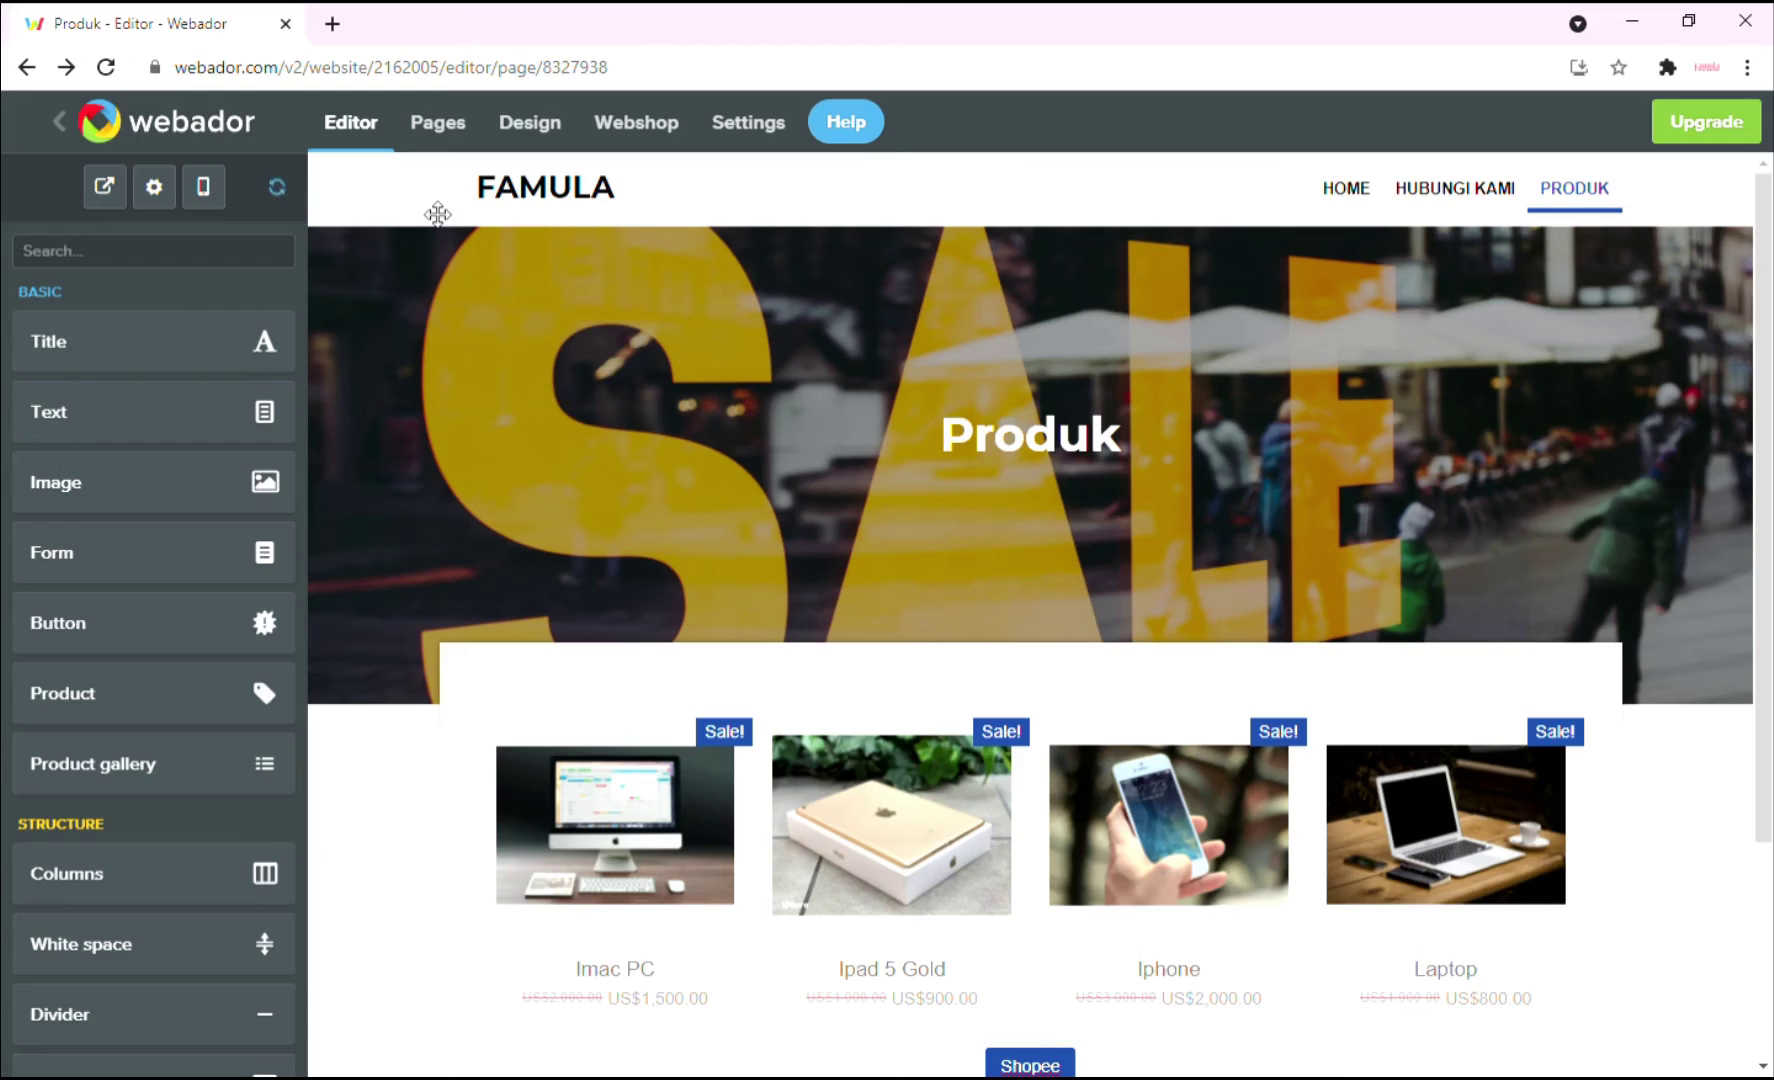
Create a page named Blog with banner and sidebar layout and open it for editing.
{"action": "left_click", "coordinate": [438, 122]}
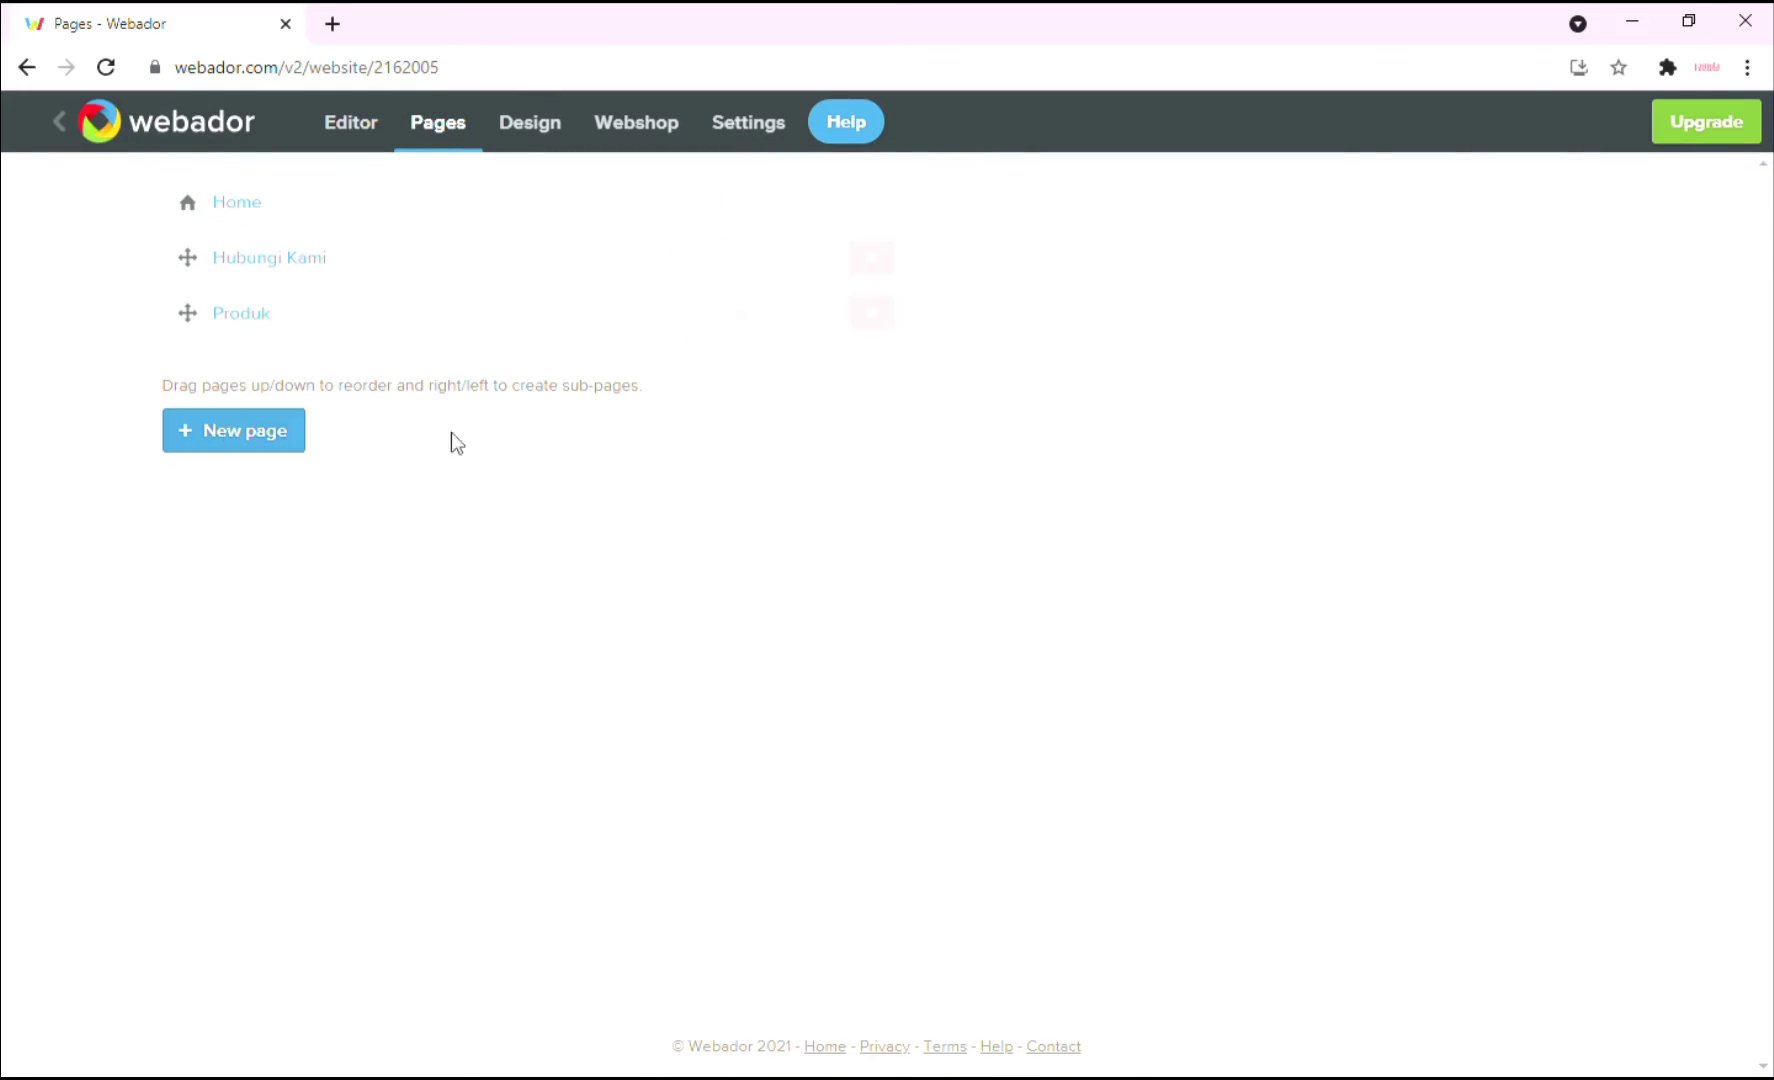
{"action": "left_click", "coordinate": [258, 449]}
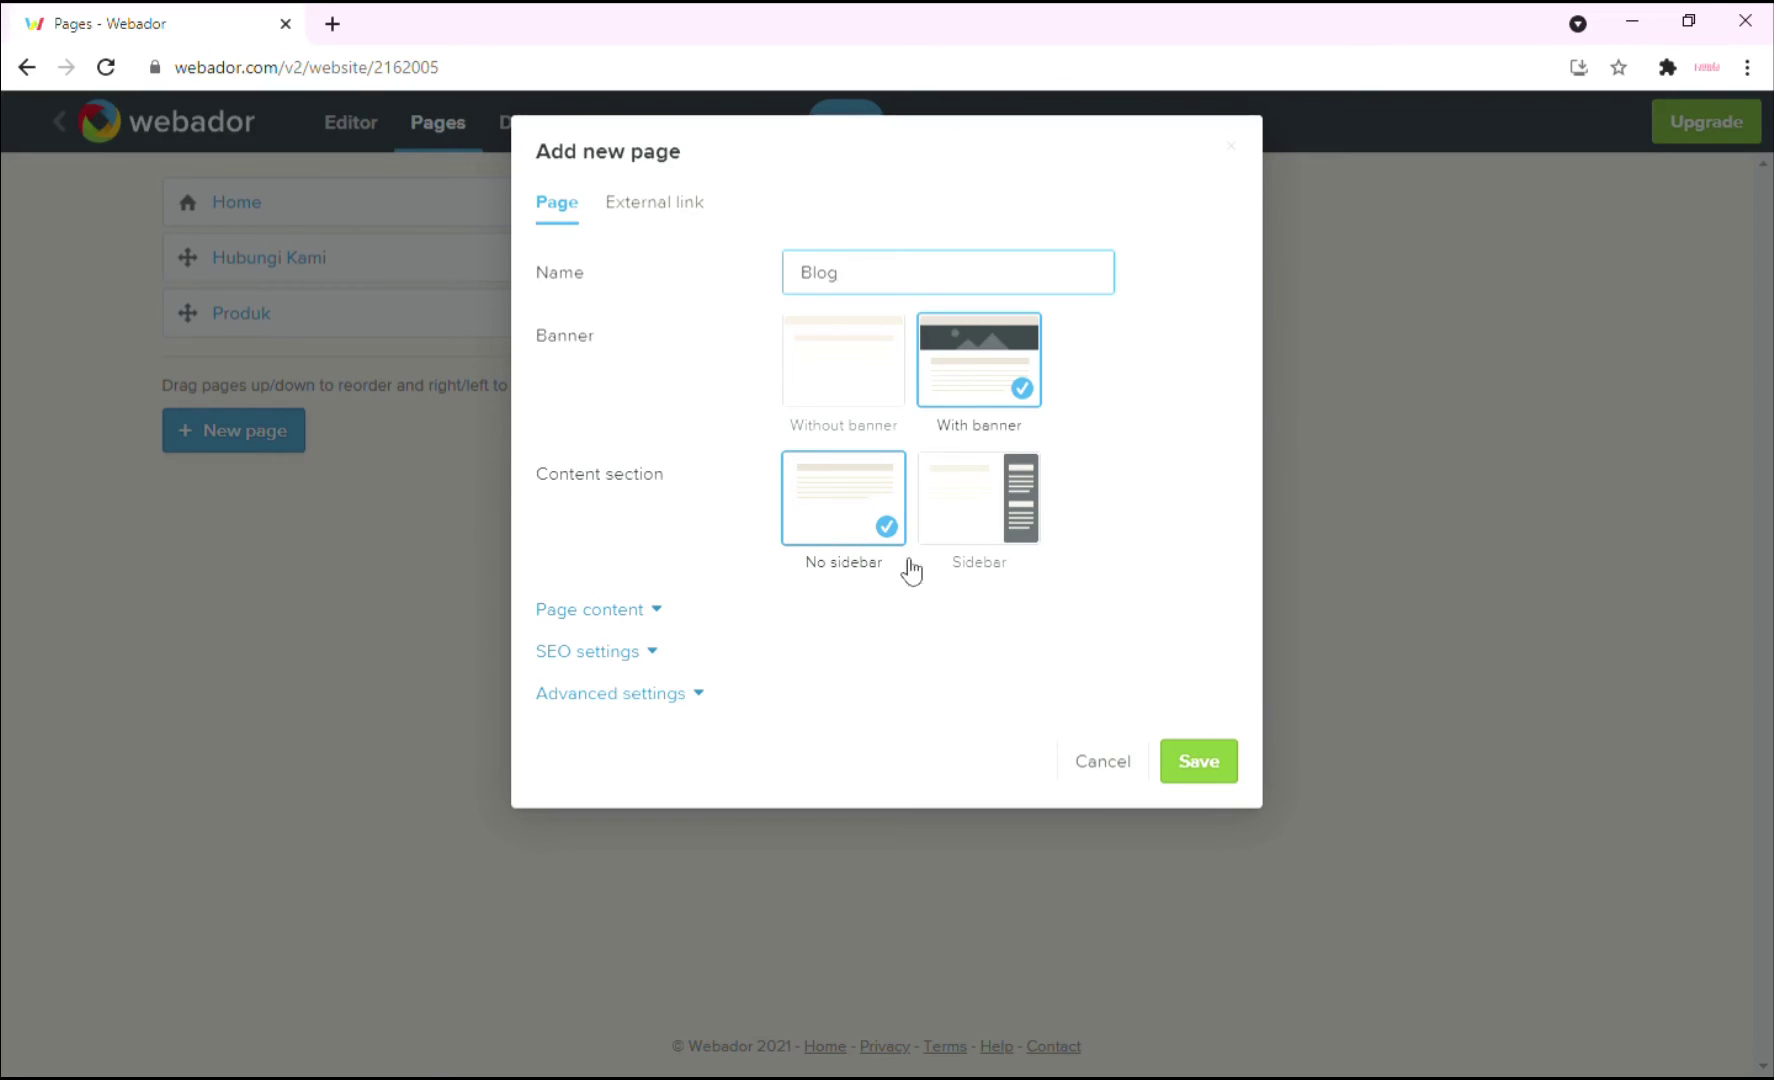
{"action": "left_click", "coordinate": [1012, 527]}
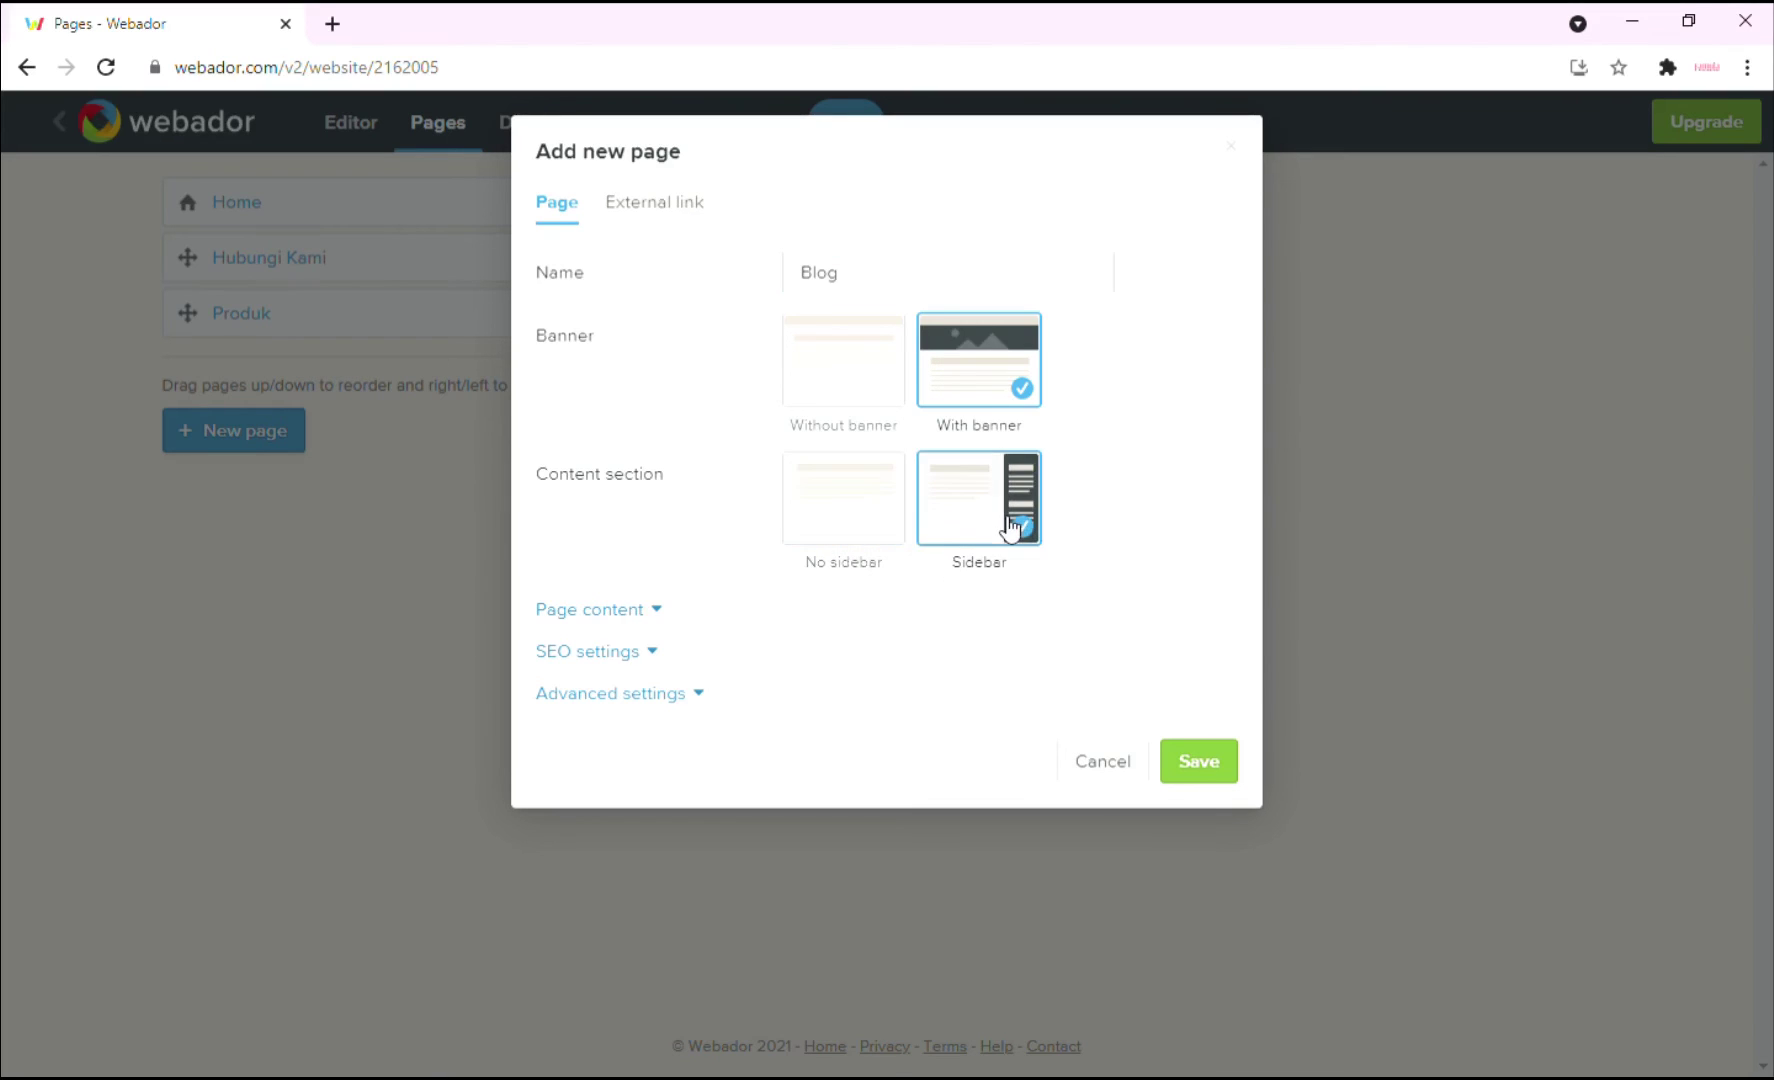
{"action": "left_click", "coordinate": [1188, 786]}
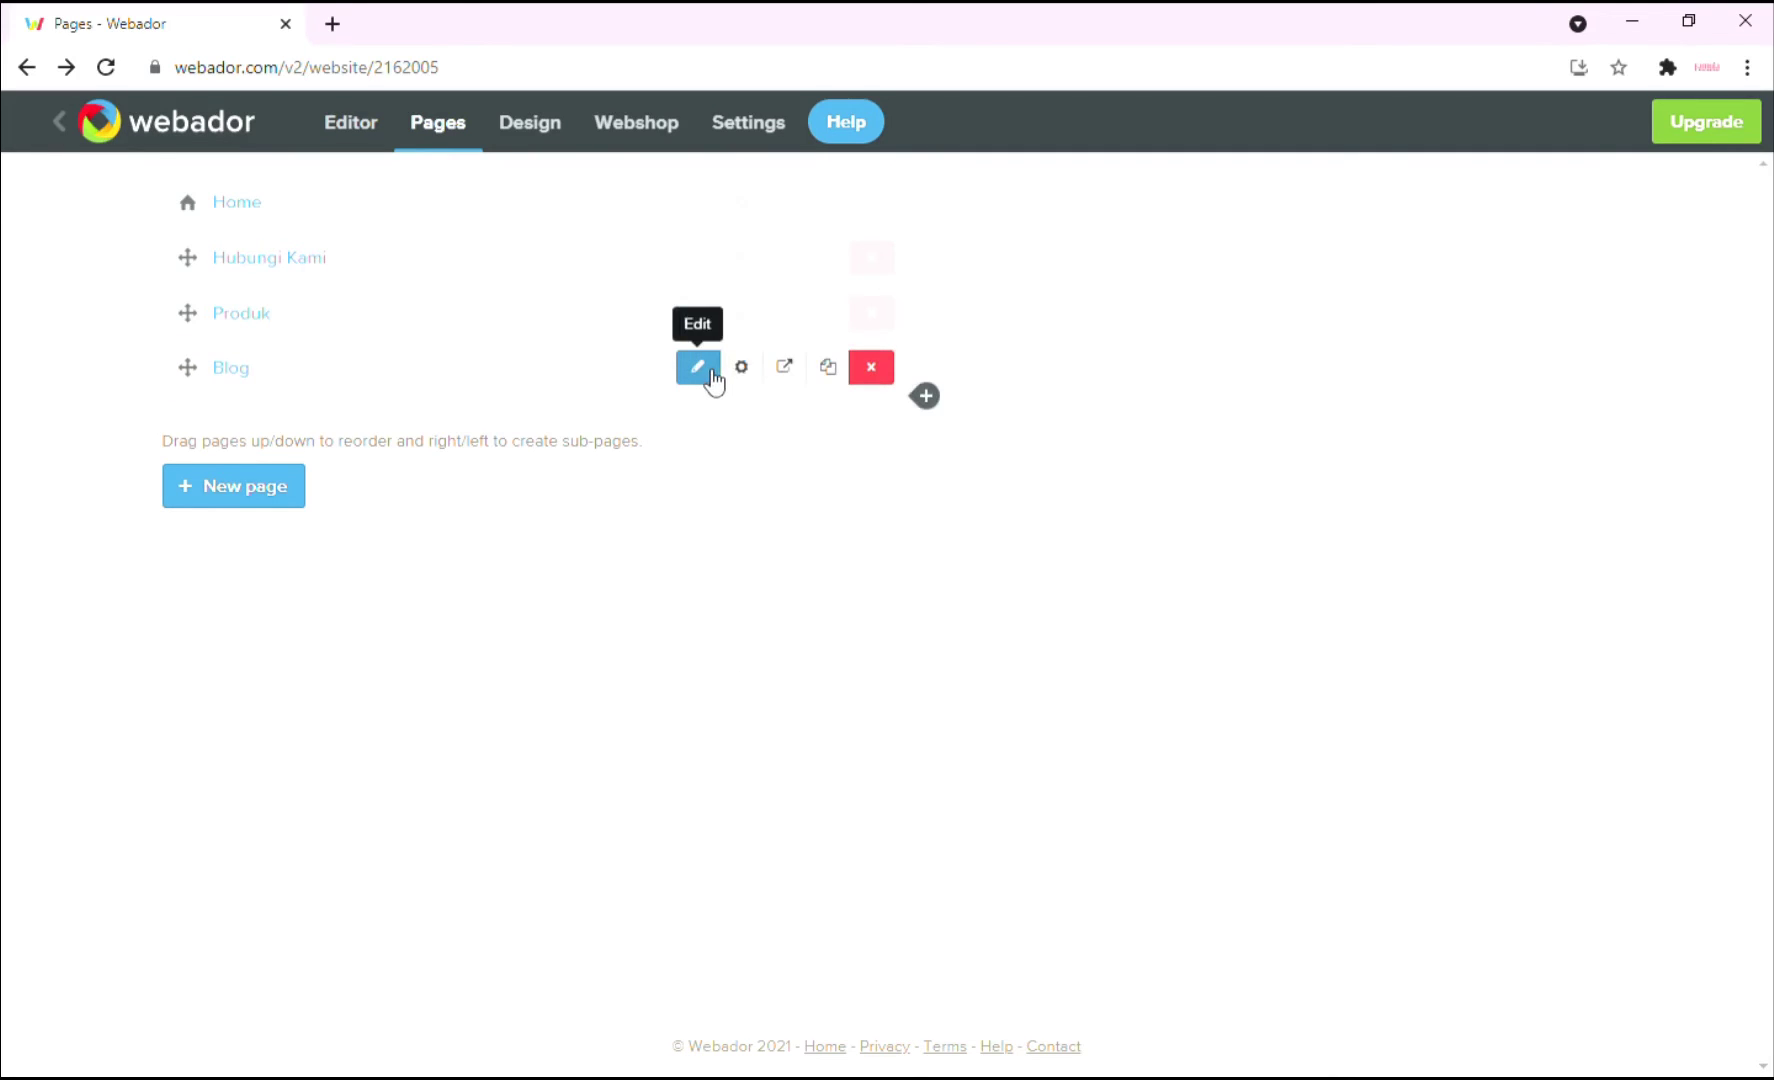
{"action": "left_click", "coordinate": [713, 380]}
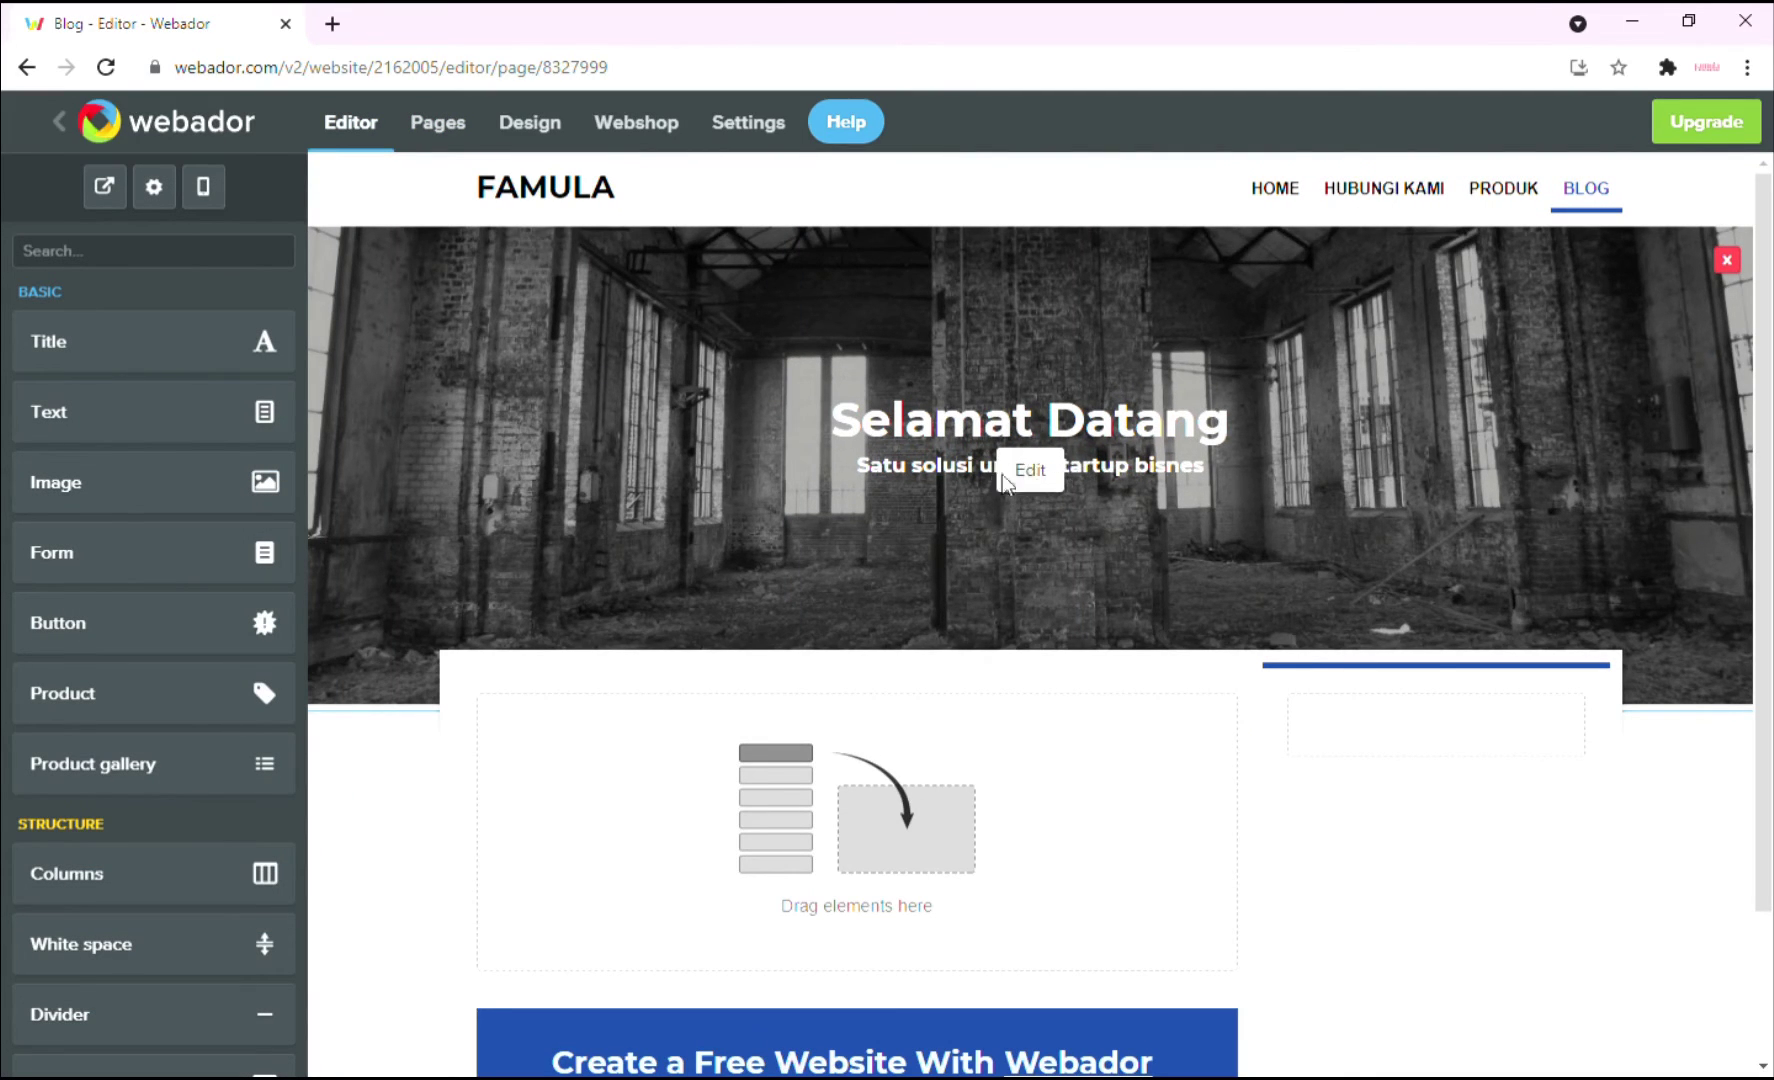
Switch the banner to the Title layout with title 'Blog', applied to this page only.
{"action": "left_click", "coordinate": [1030, 470]}
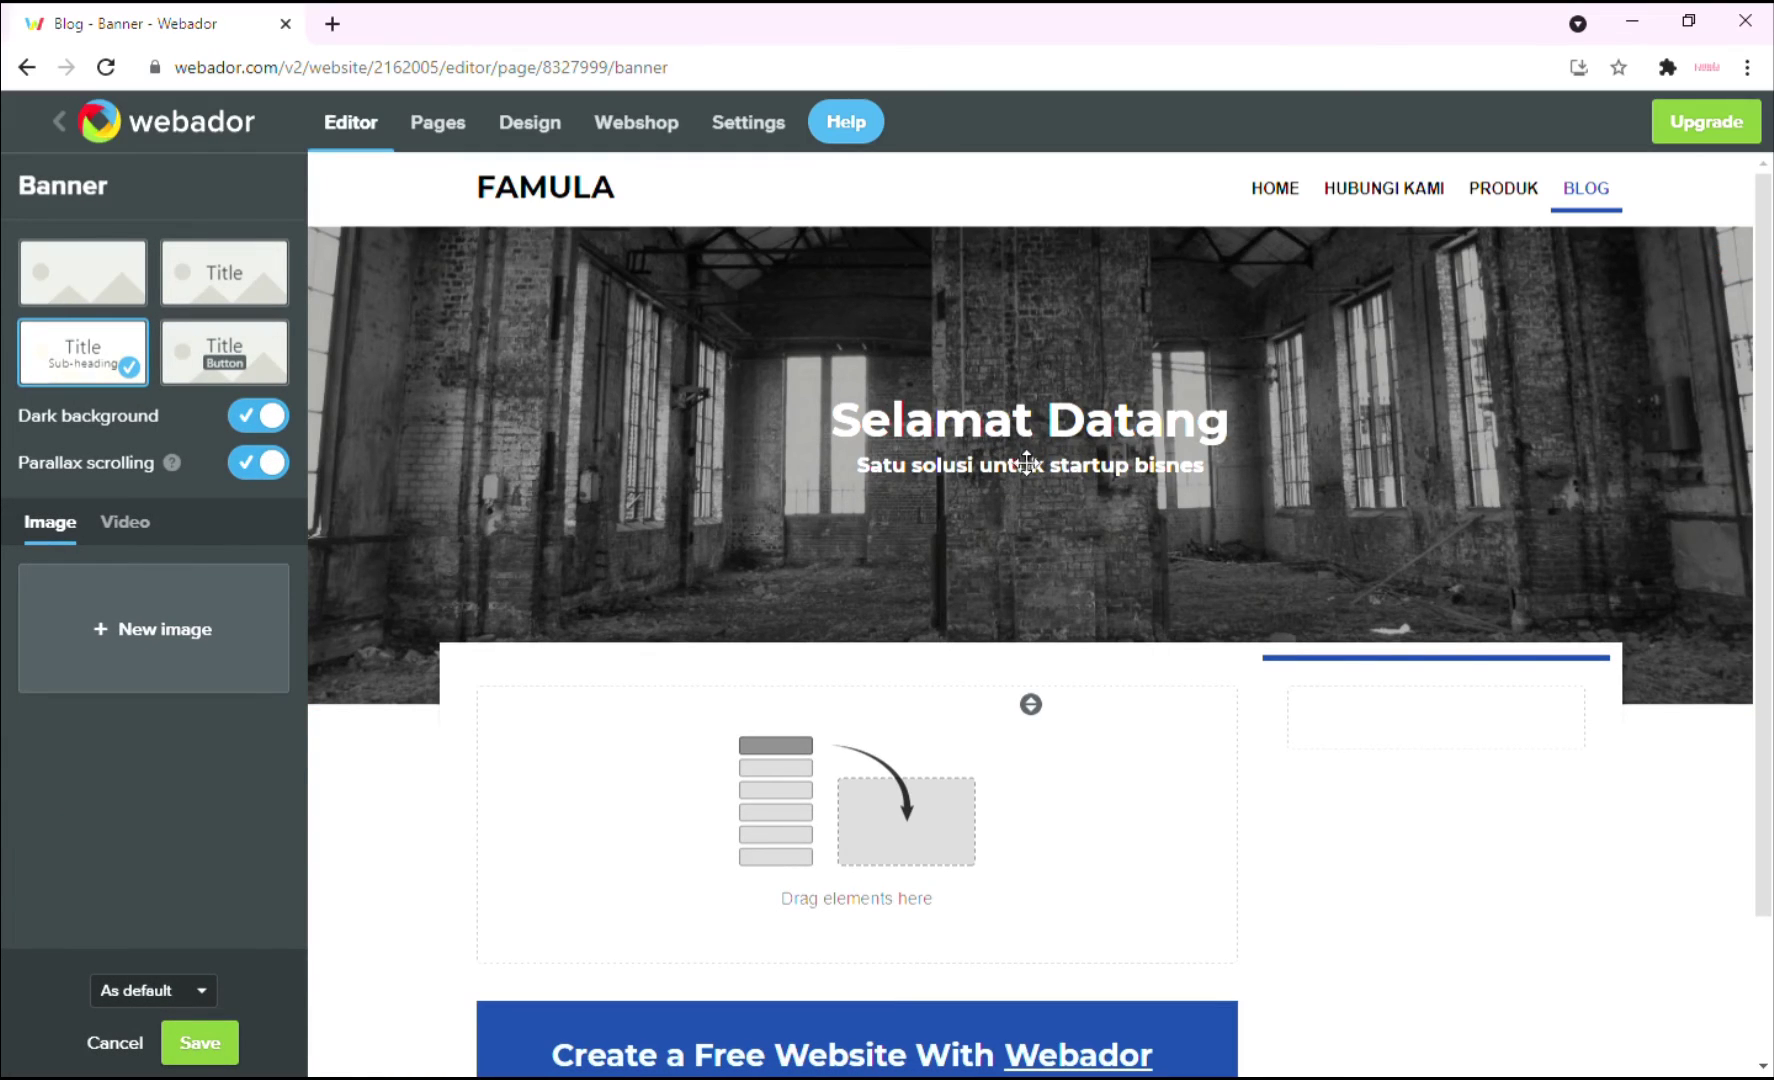
{"action": "left_click", "coordinate": [226, 282]}
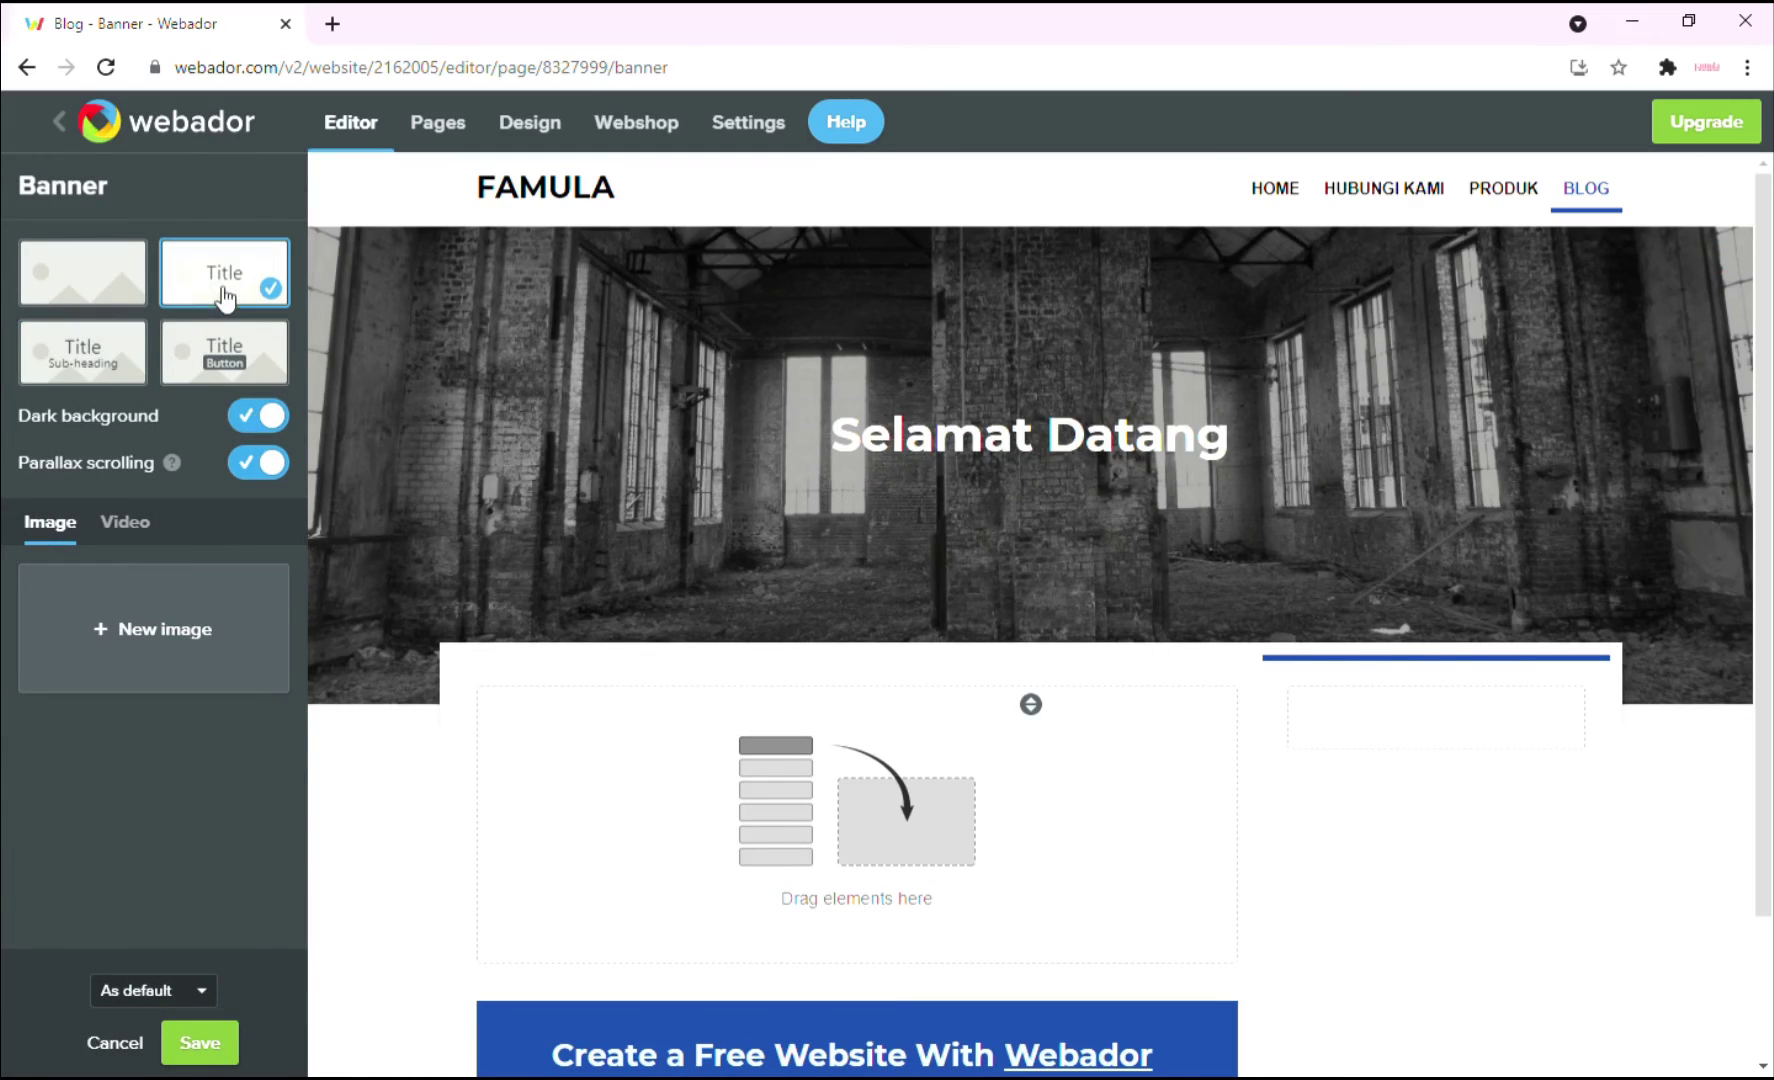
{"action": "triple_click", "coordinate": [977, 444]}
{"action": "type", "text": "Blog"}
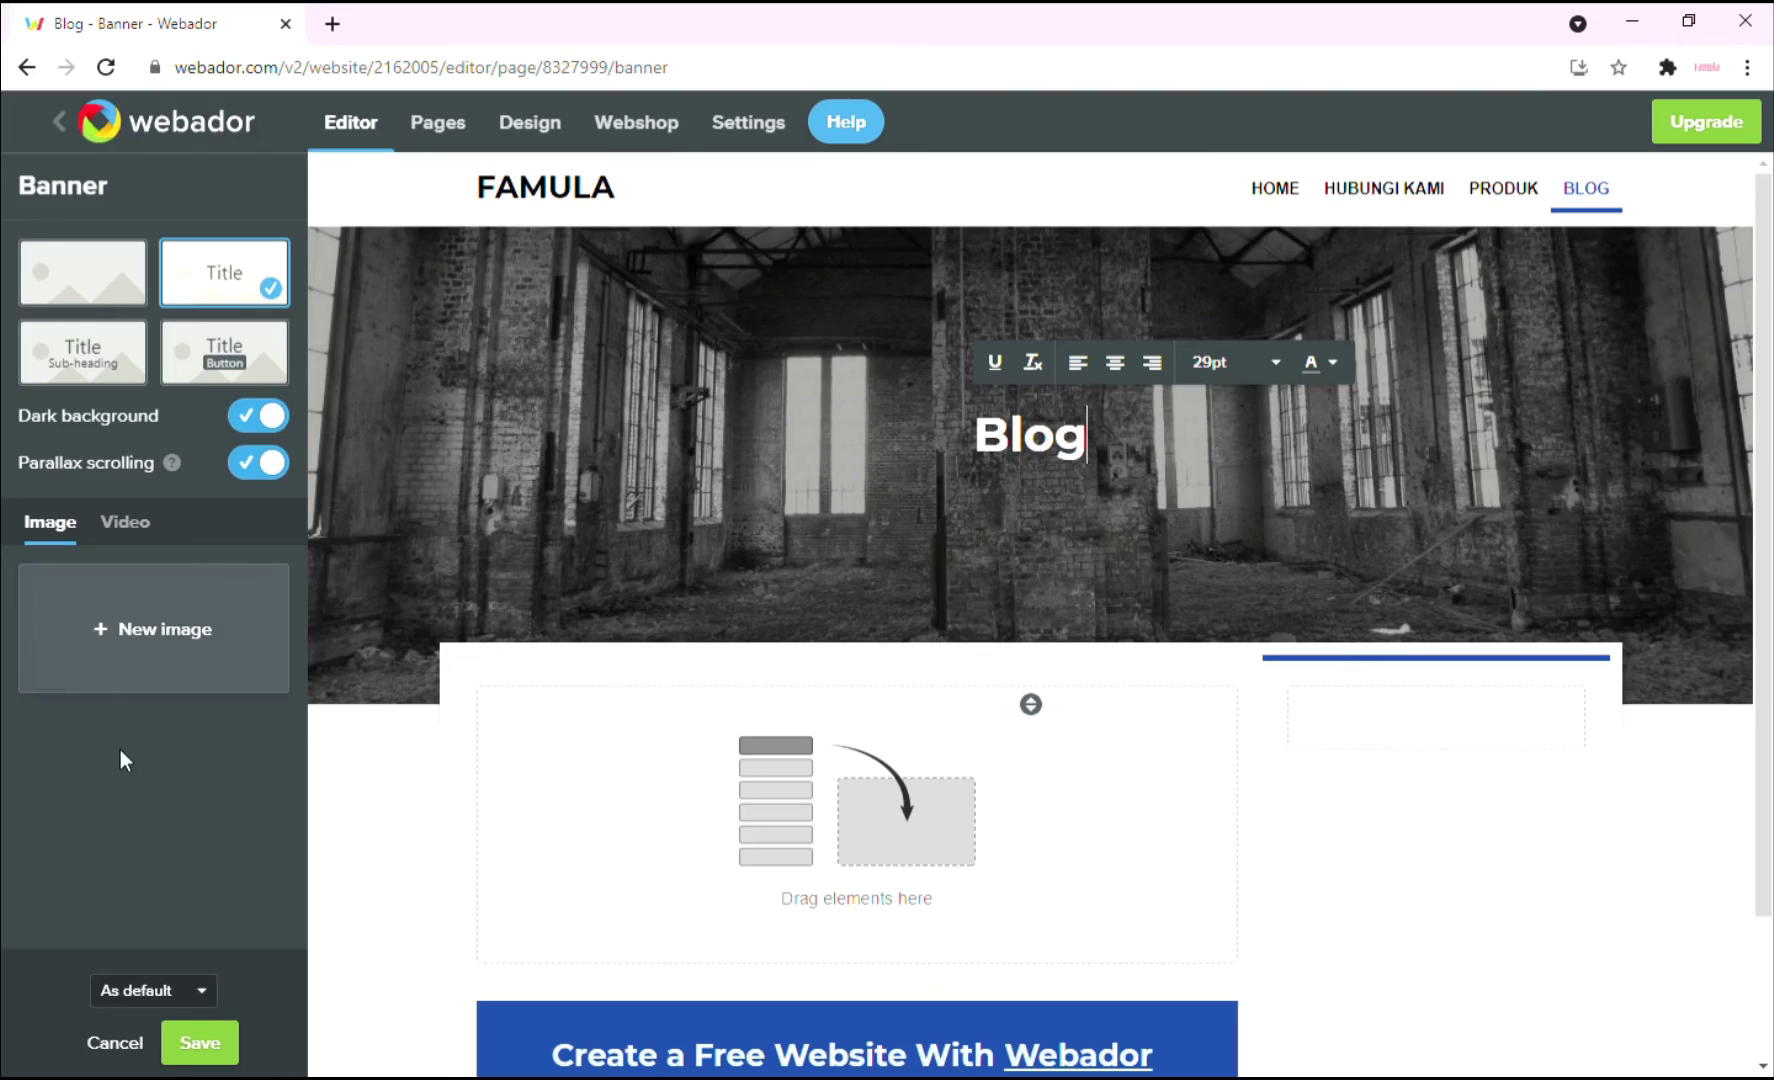
{"action": "left_click", "coordinate": [125, 714]}
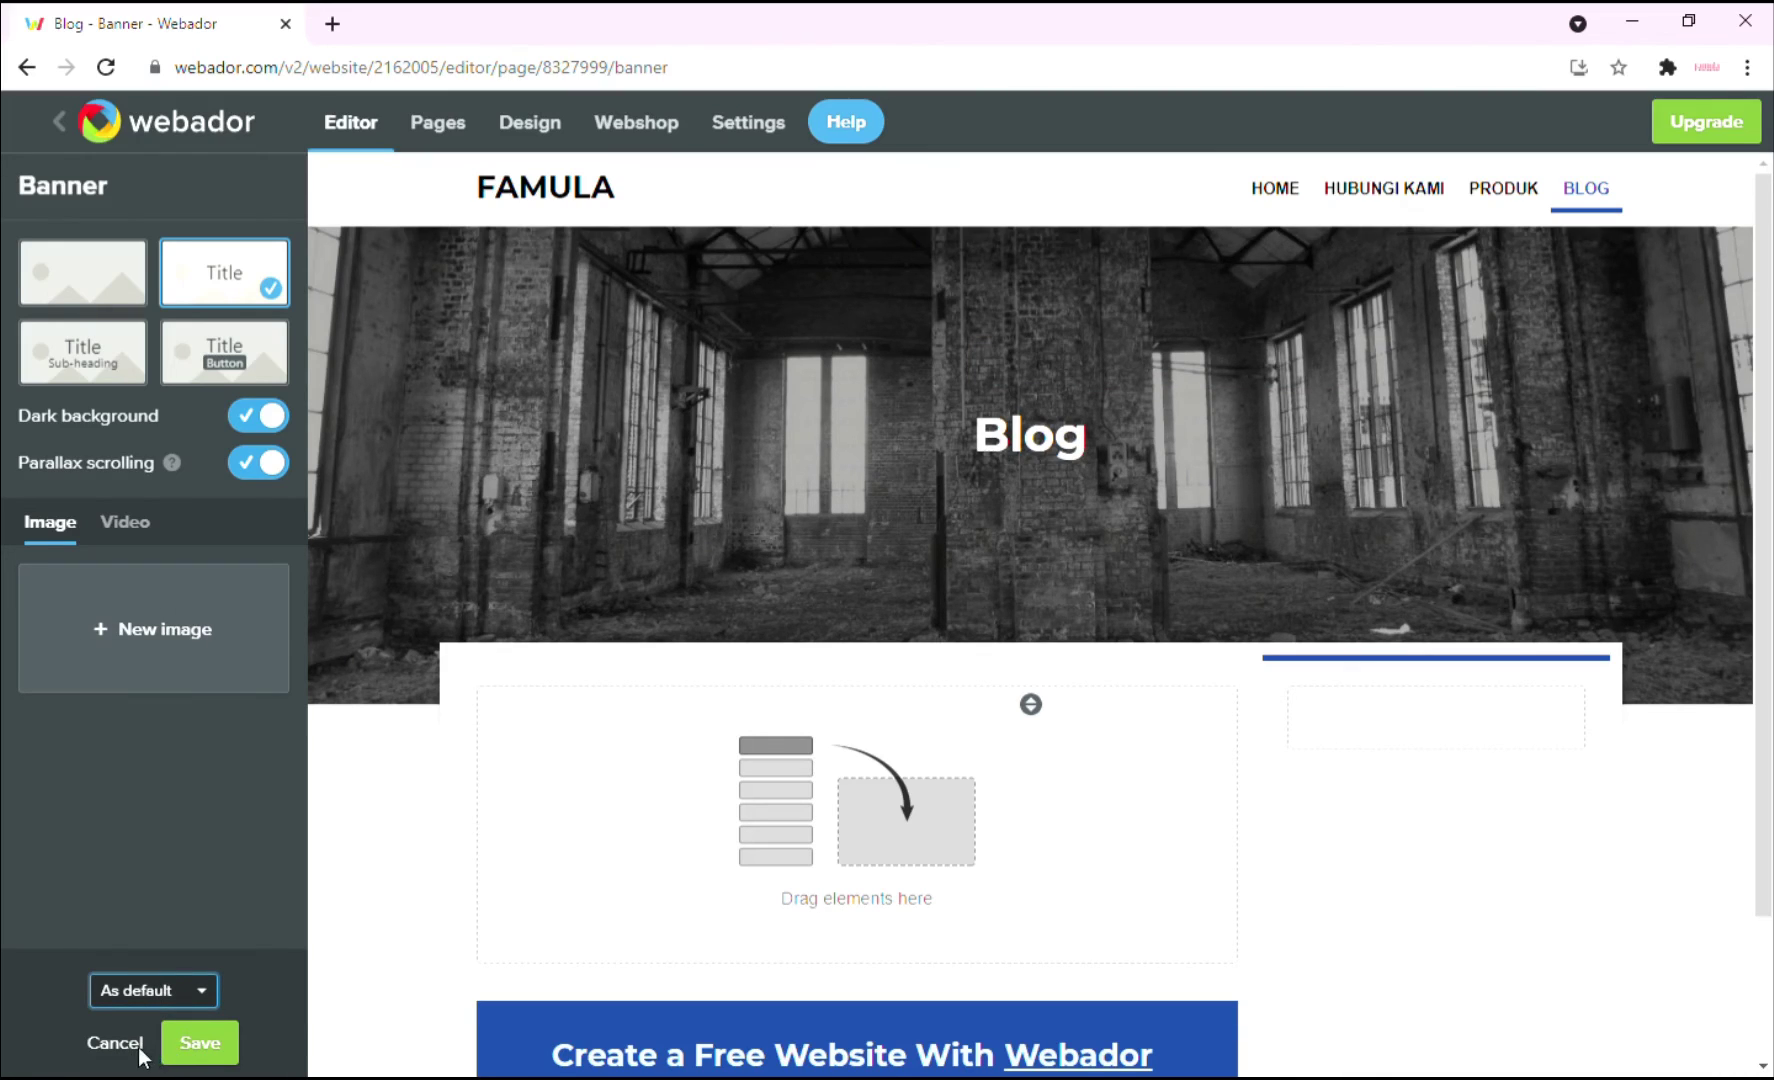
{"action": "key", "text": "Down"}
Set the banner background to the stock photo of hands typing beside a plant and save.
{"action": "left_click", "coordinate": [185, 645]}
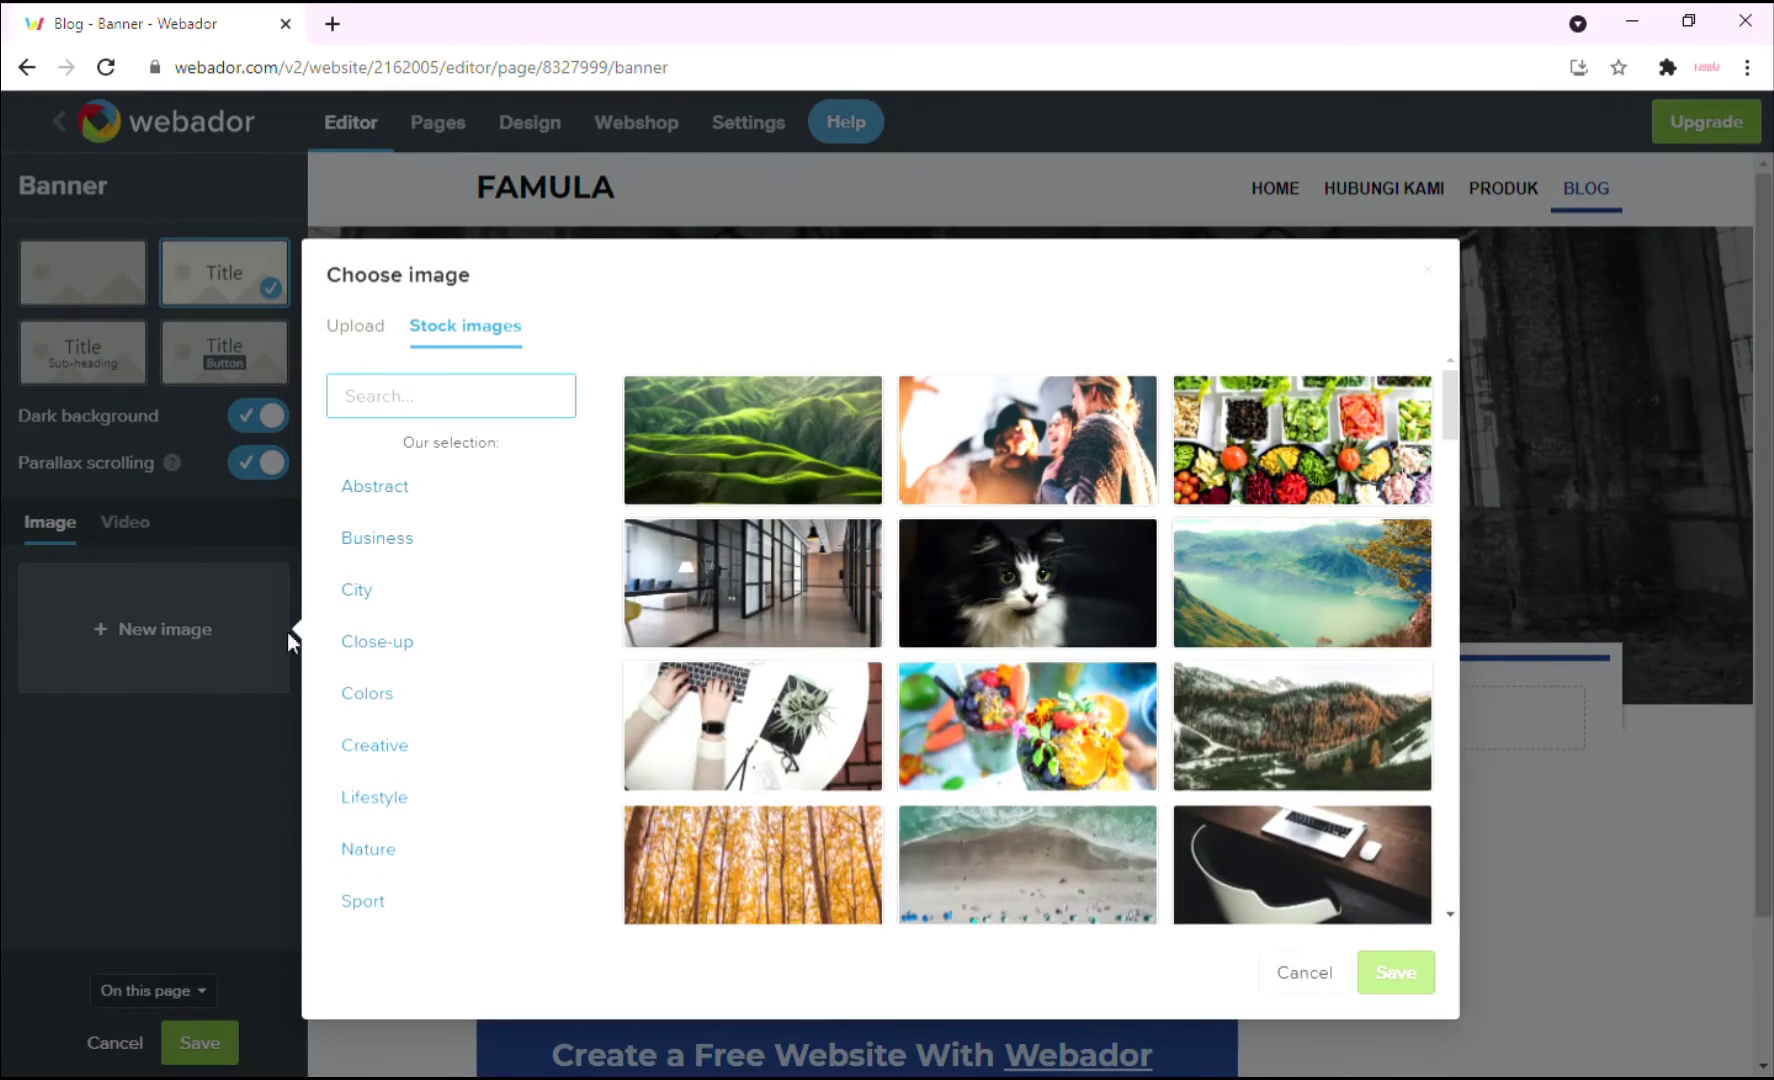
{"action": "left_click", "coordinate": [753, 726]}
{"action": "left_click", "coordinate": [1382, 968]}
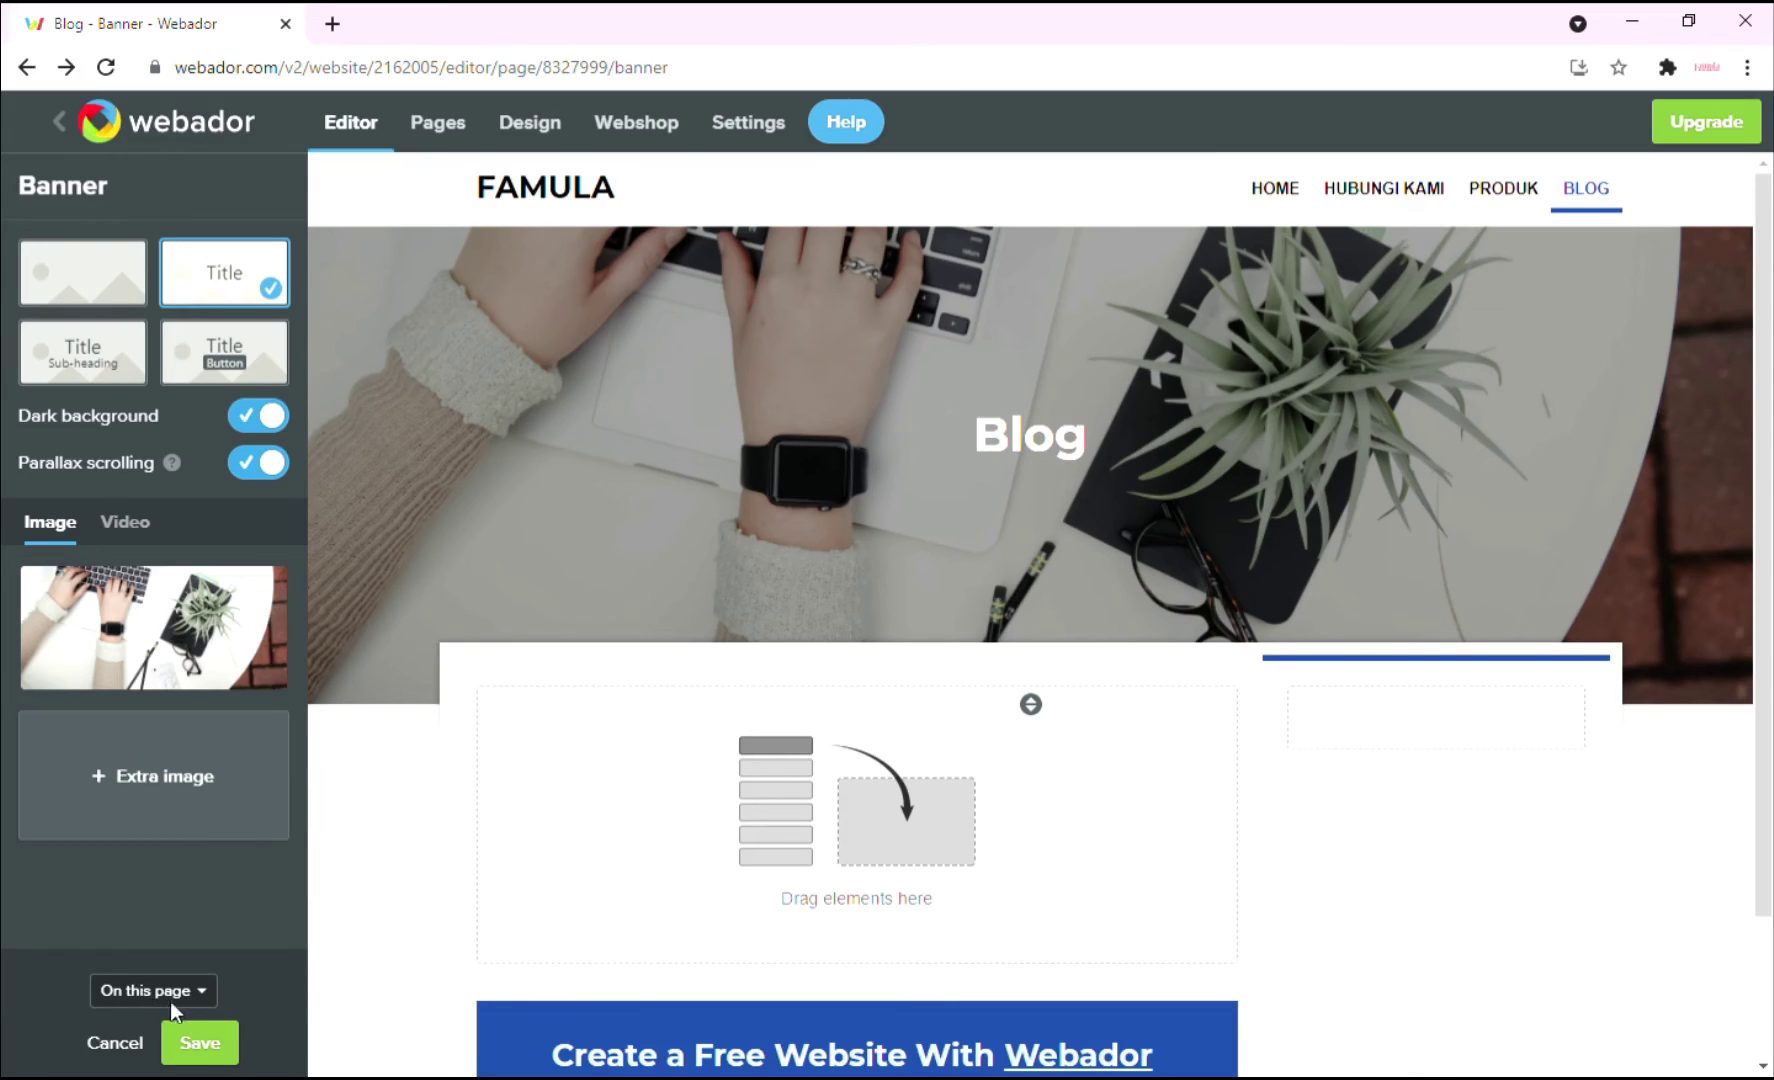
{"action": "left_click", "coordinate": [206, 1042]}
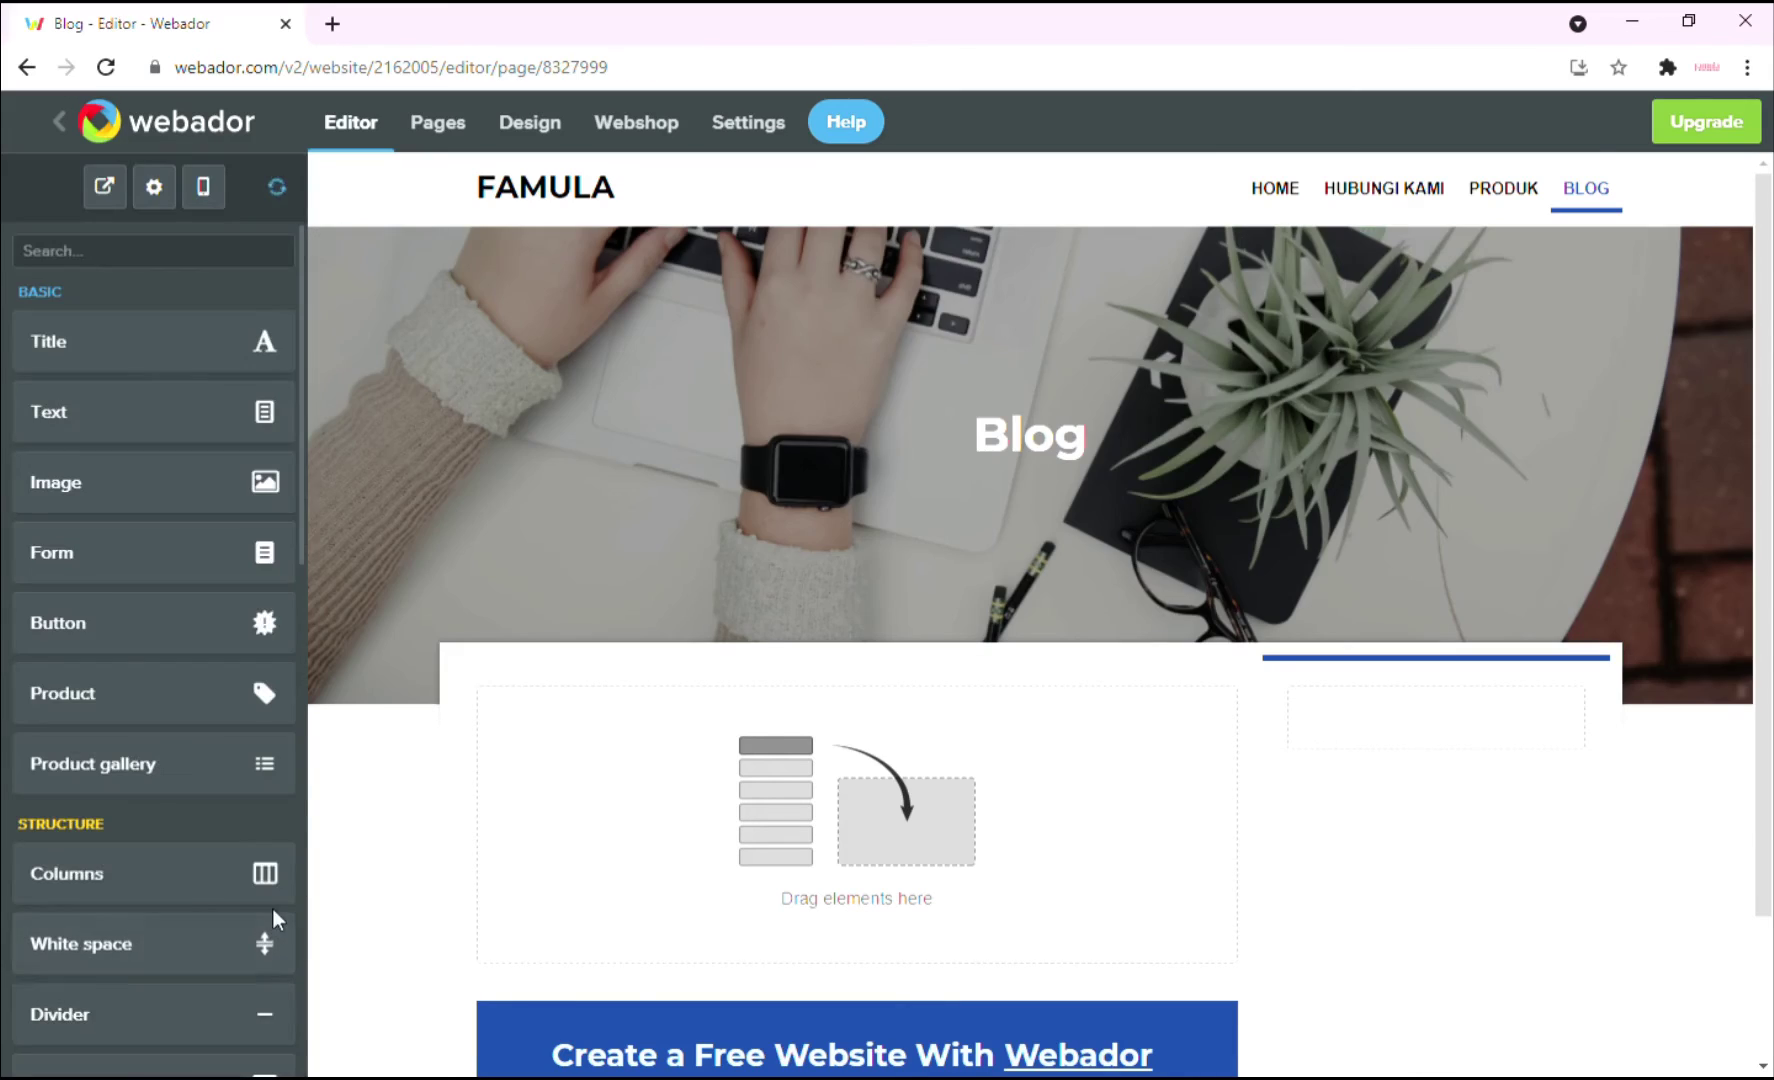
Drag the Blog element from the Media section into the empty content area.
{"action": "scroll", "coordinate": [1419, 813], "scroll_direction": "down", "scroll_amount": 2}
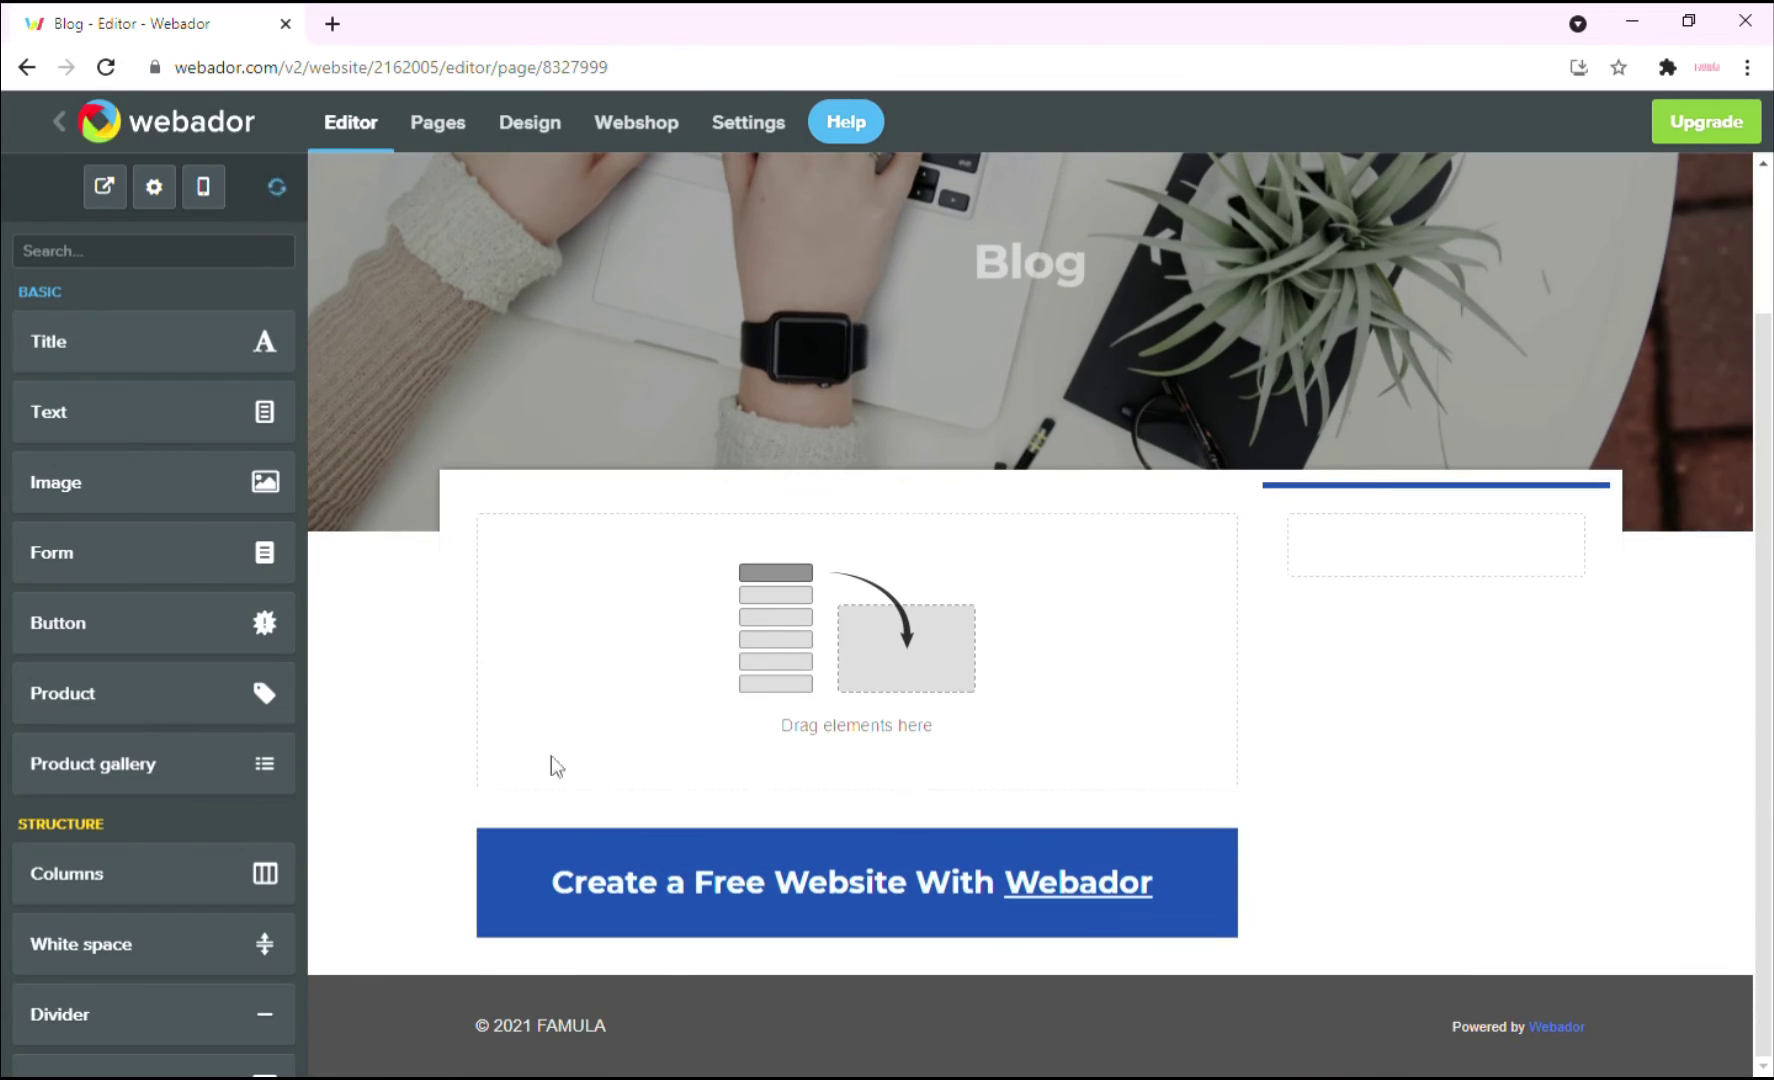
{"action": "scroll", "coordinate": [186, 483], "scroll_direction": "down", "scroll_amount": 5}
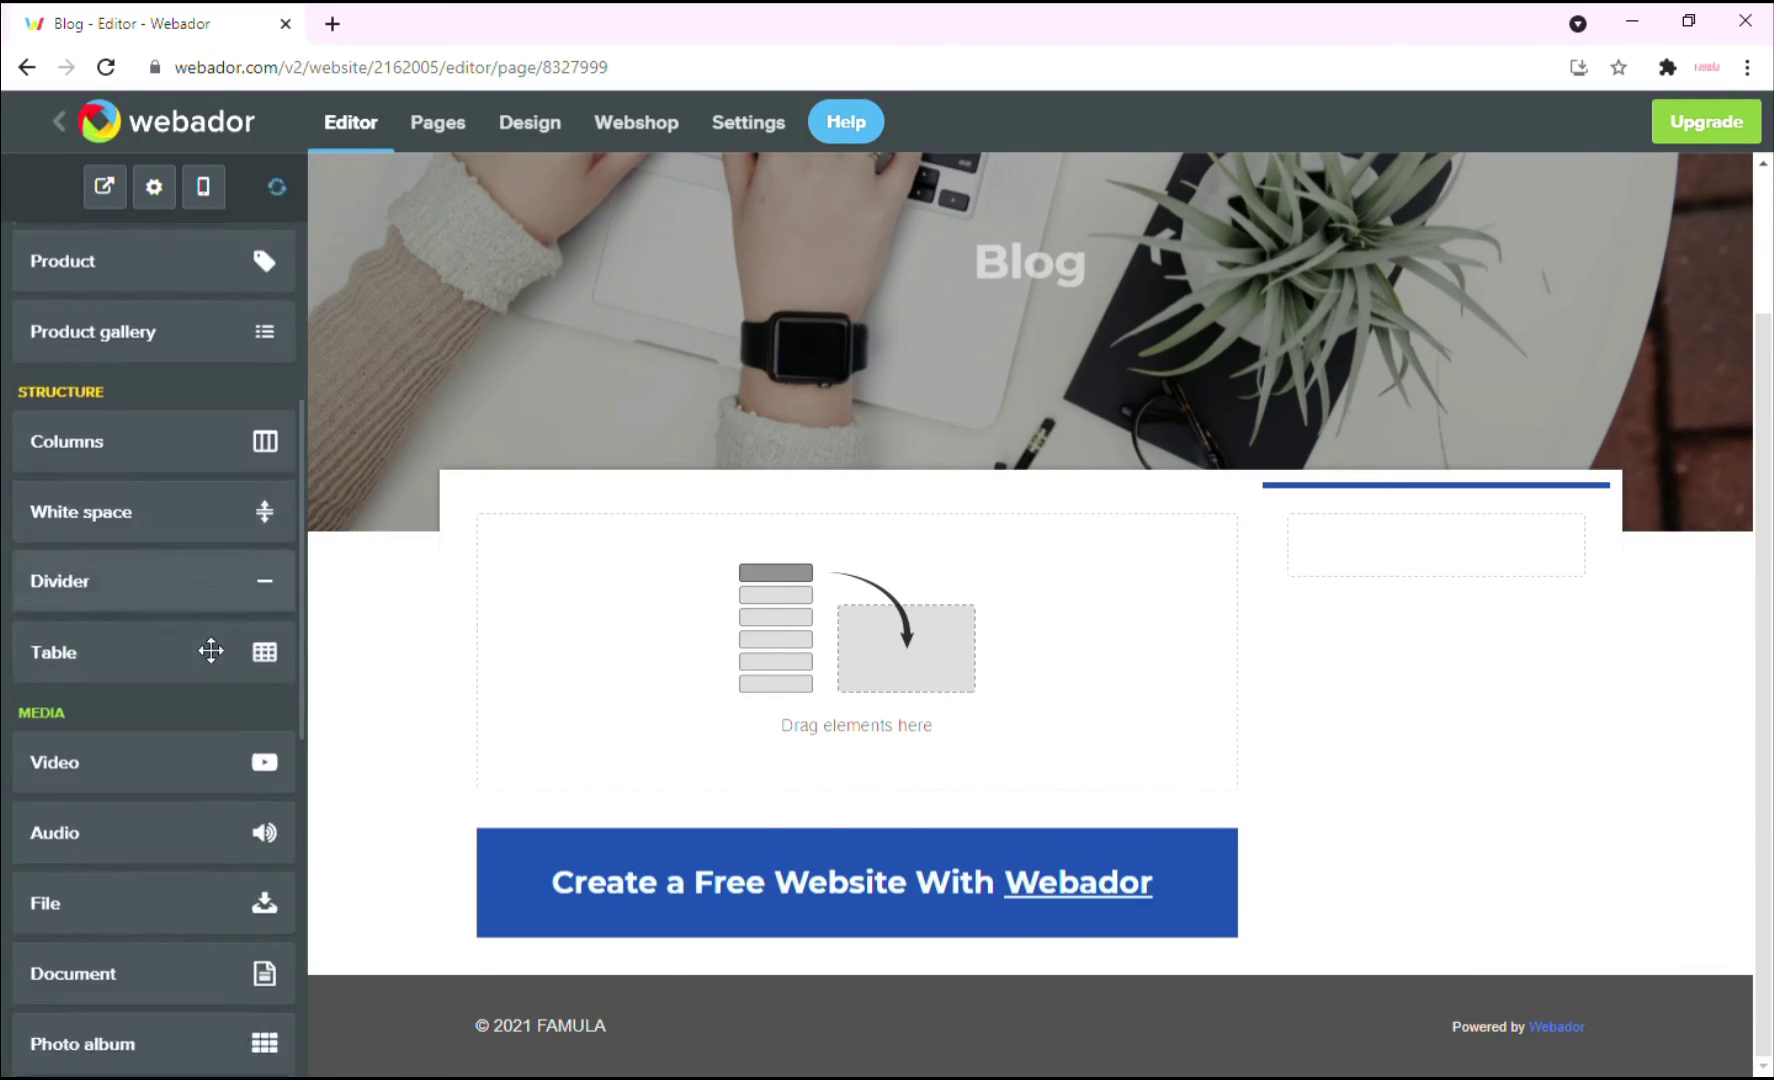
{"action": "scroll", "coordinate": [211, 651], "scroll_direction": "down", "scroll_amount": 5}
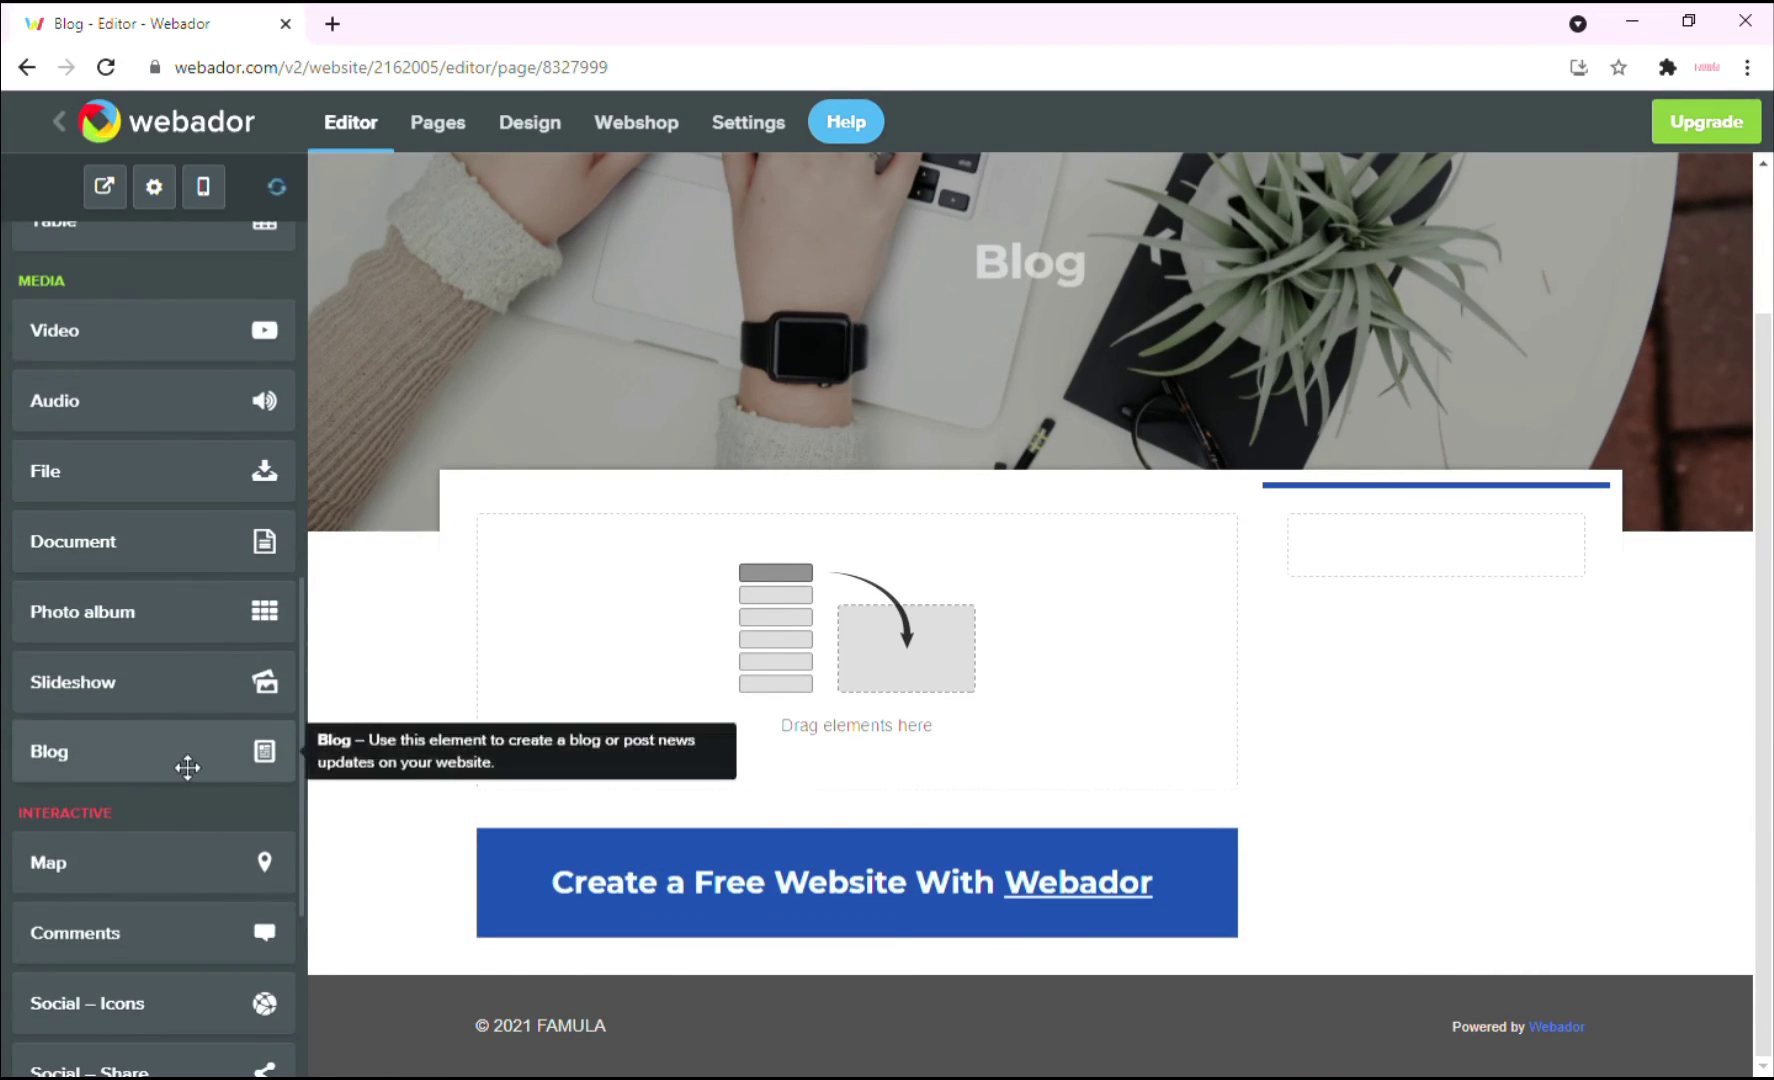
{"action": "left_click_drag", "start_coordinate": [187, 767], "coordinate": [893, 615]}
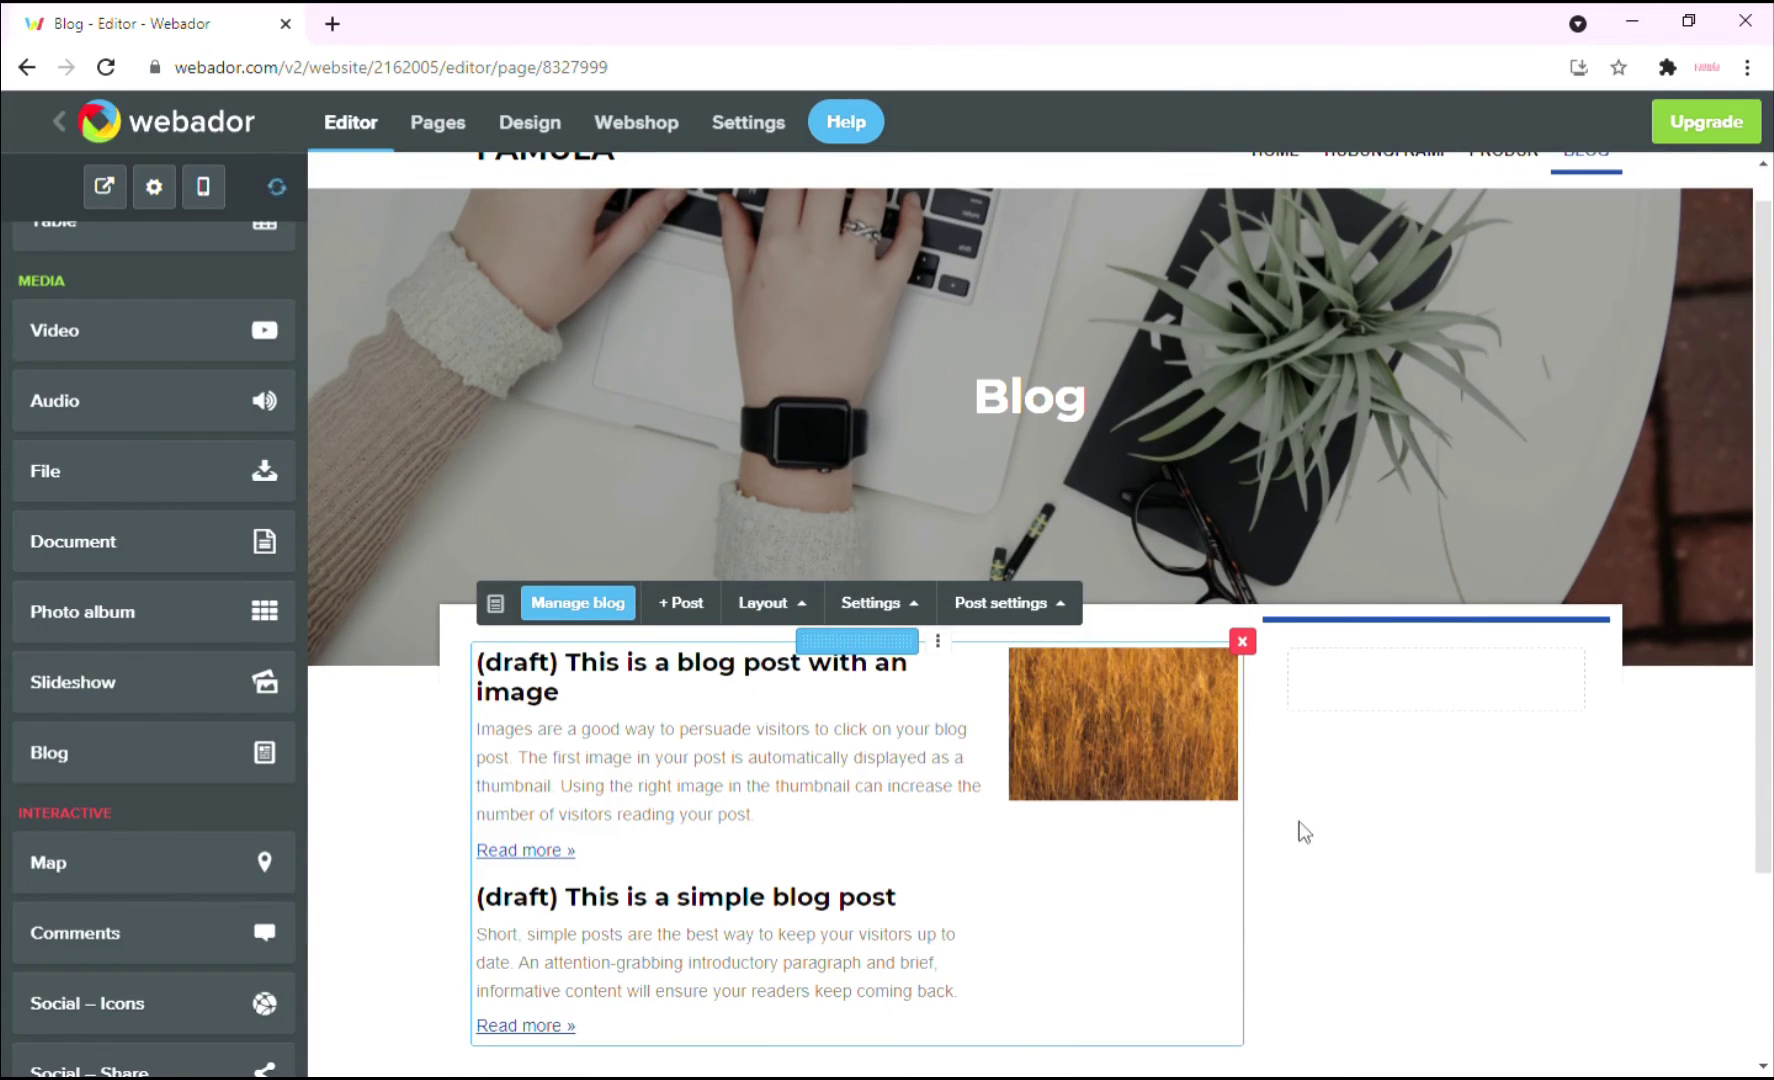
{"action": "scroll", "coordinate": [1330, 800], "scroll_direction": "down", "scroll_amount": 1}
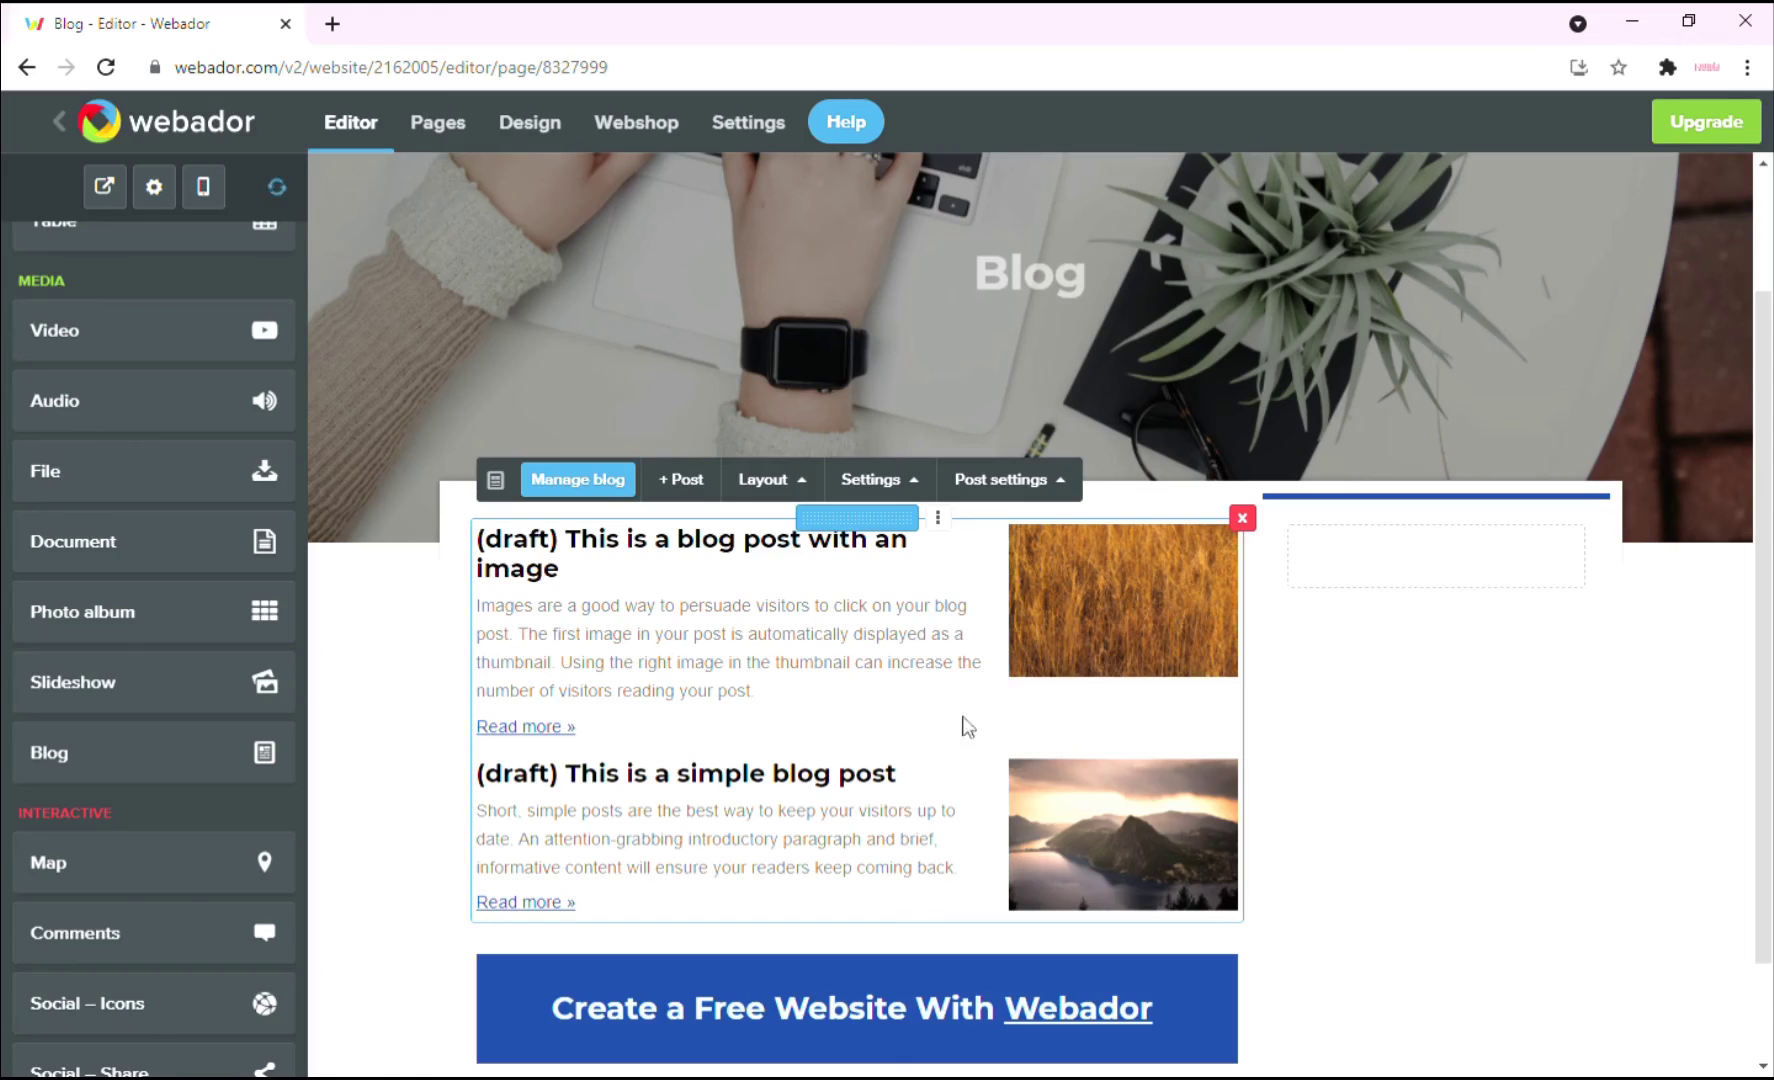
Add a new draft blog post titled 'Ipad Mini' from Manage blog.
{"action": "left_click", "coordinate": [593, 481]}
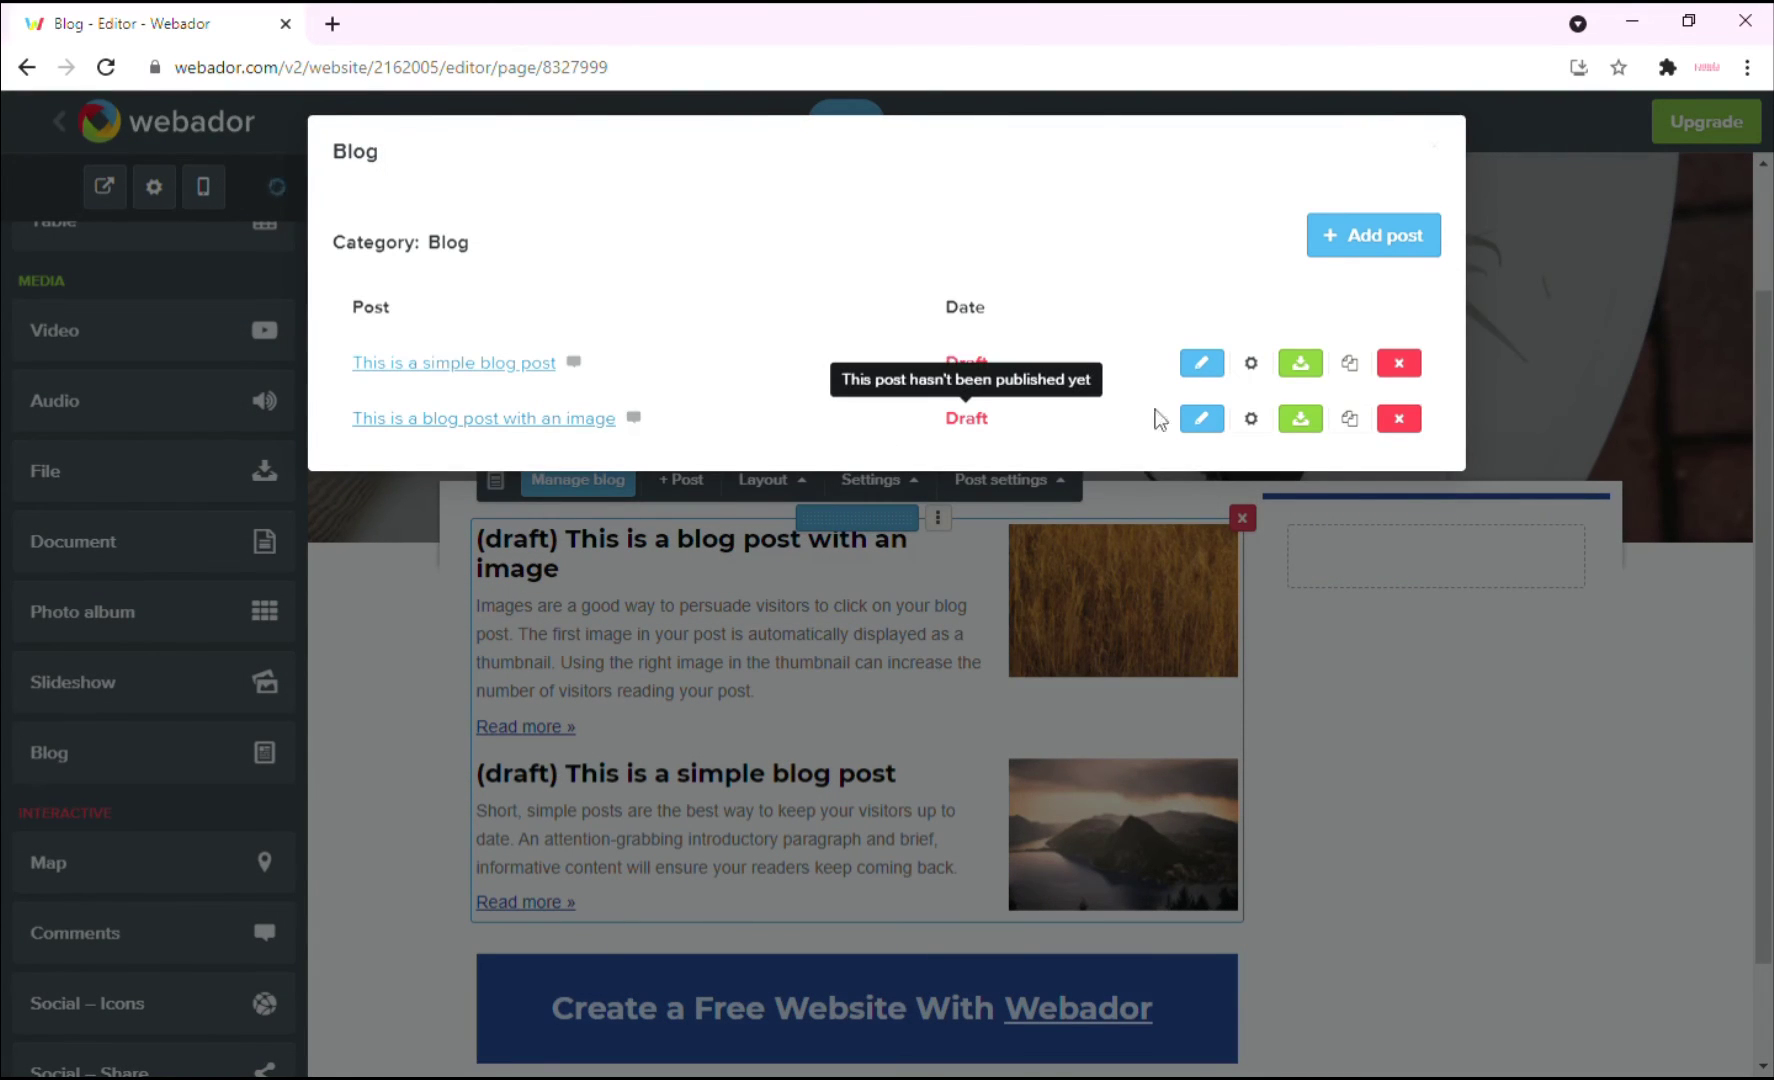
{"action": "left_click", "coordinate": [1386, 235]}
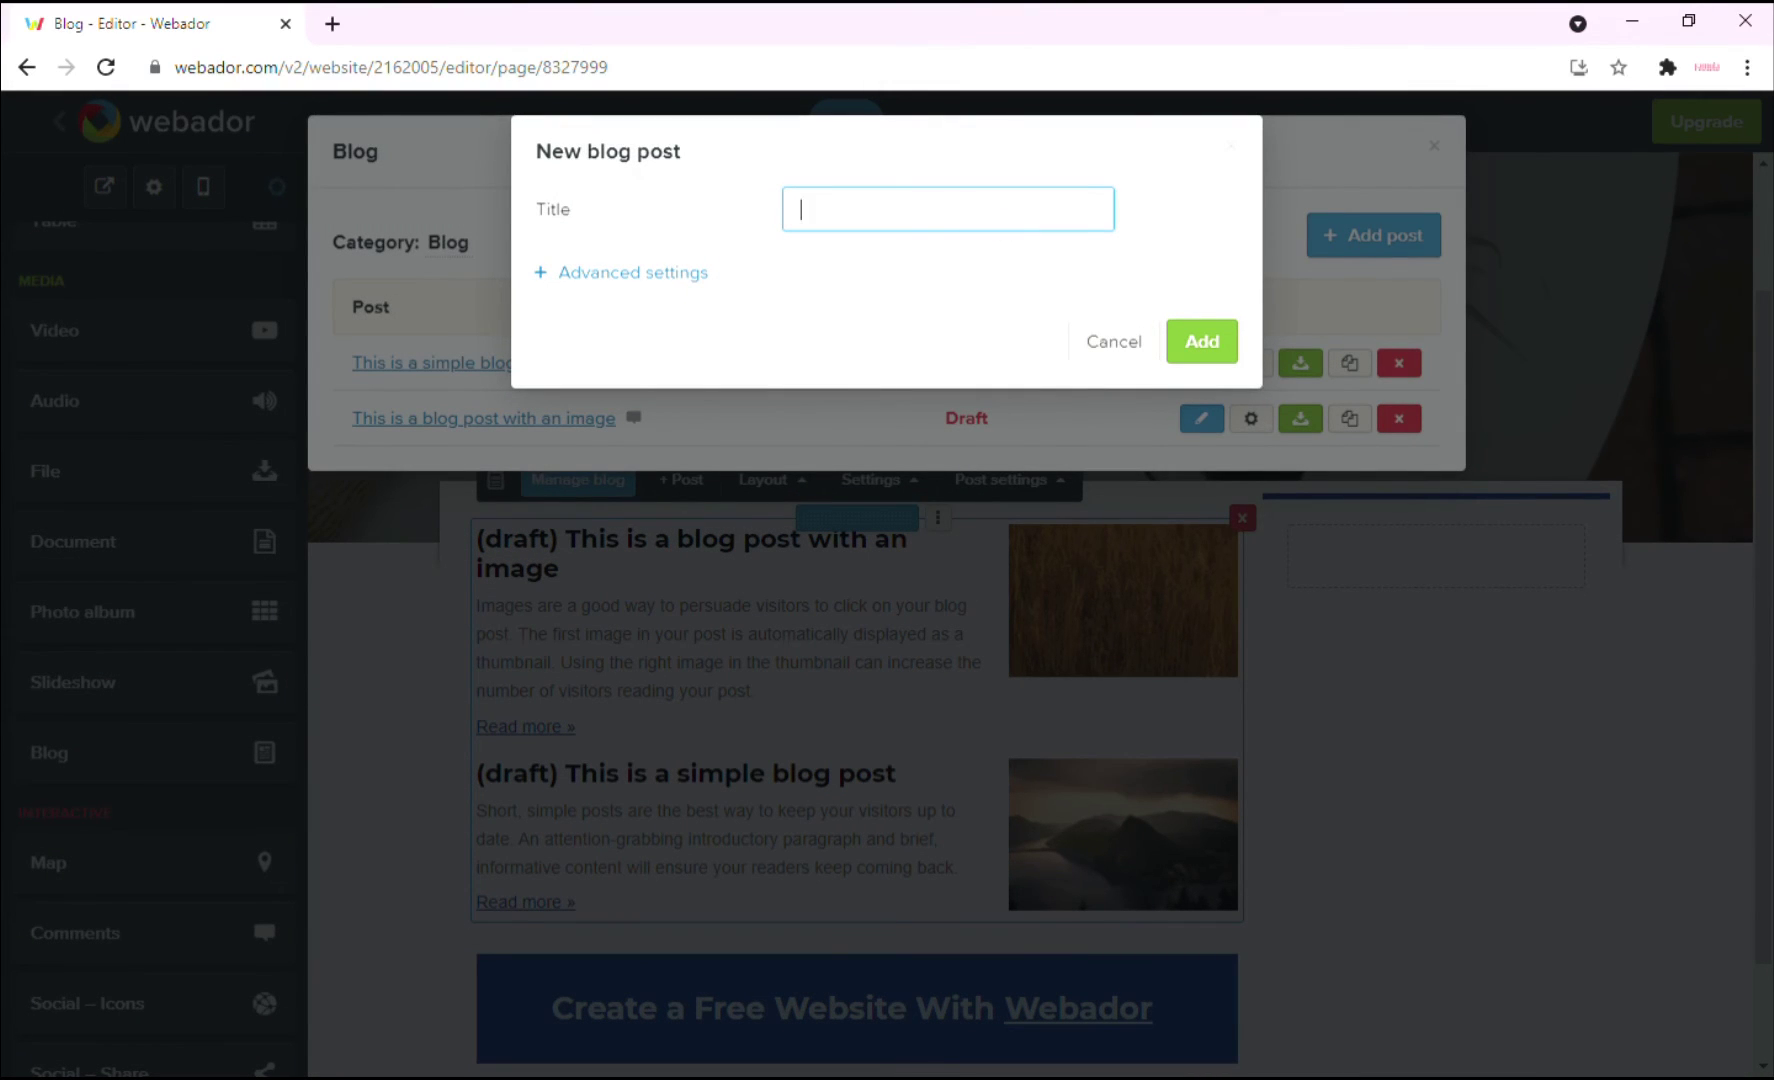
{"action": "key", "text": "alt+Tab"}
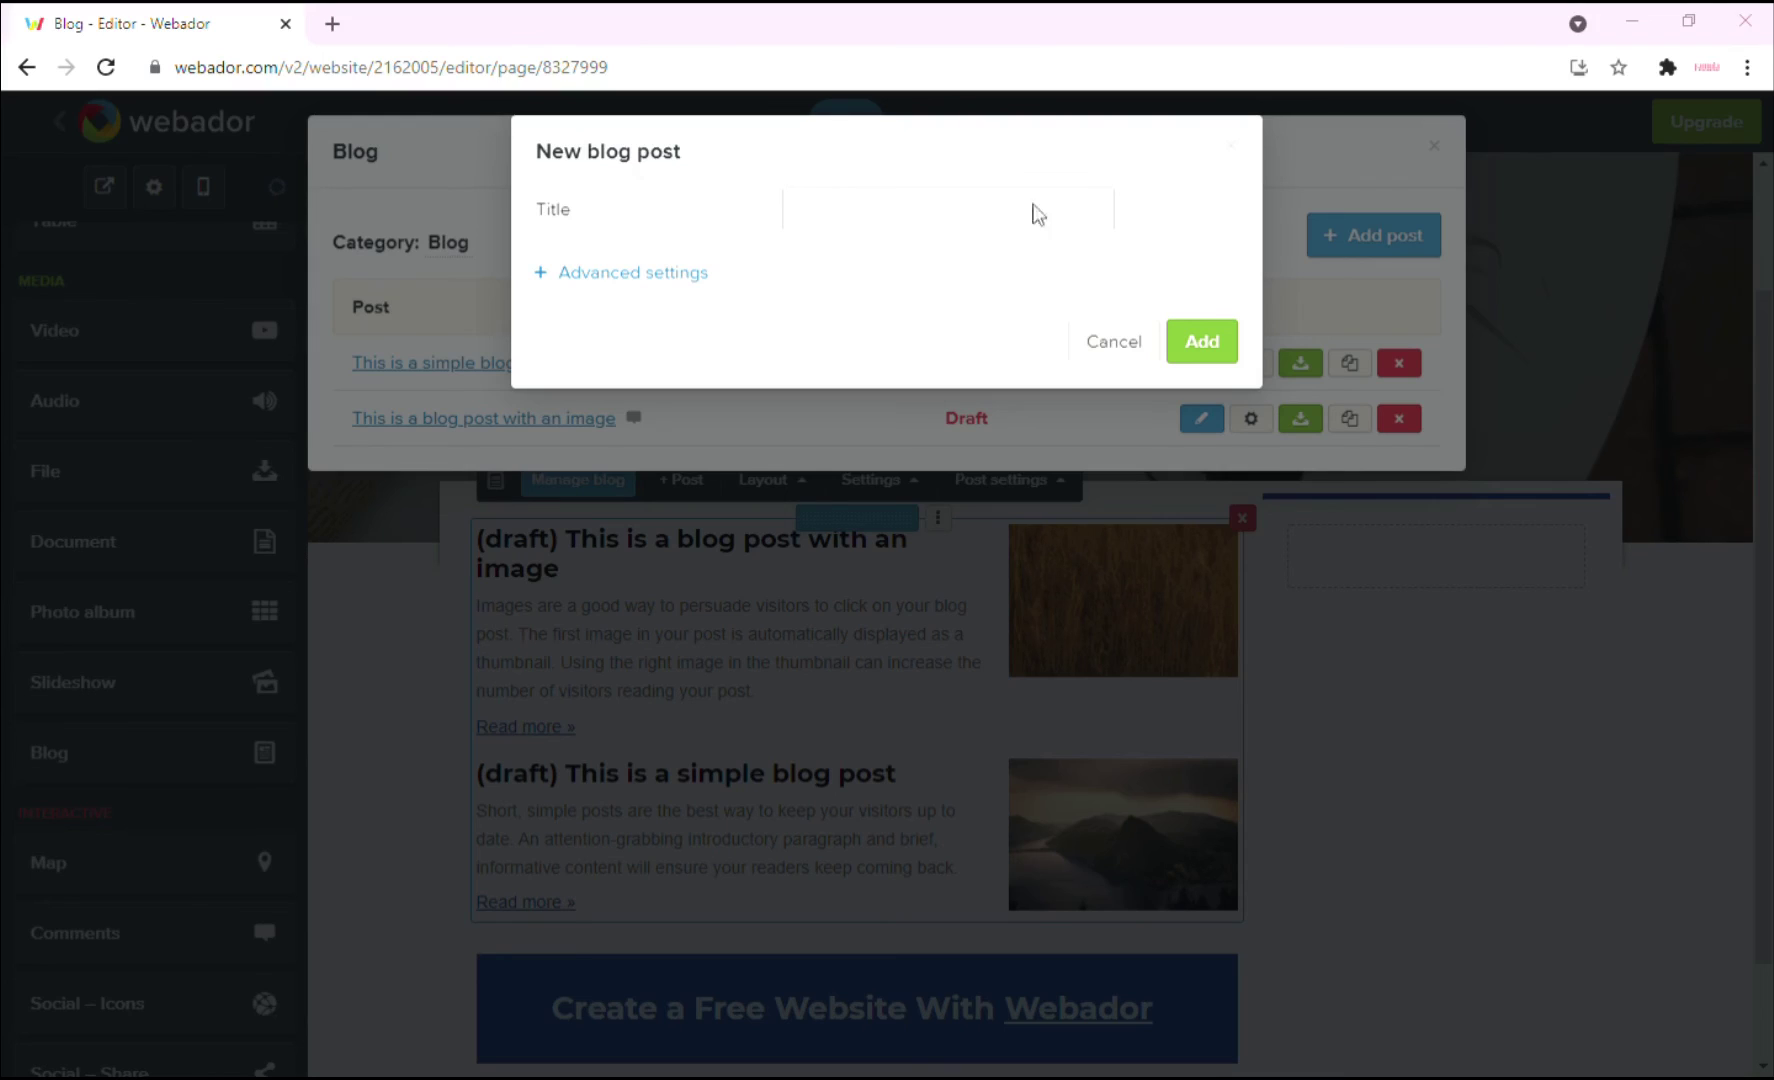
{"action": "left_click", "coordinate": [818, 229]}
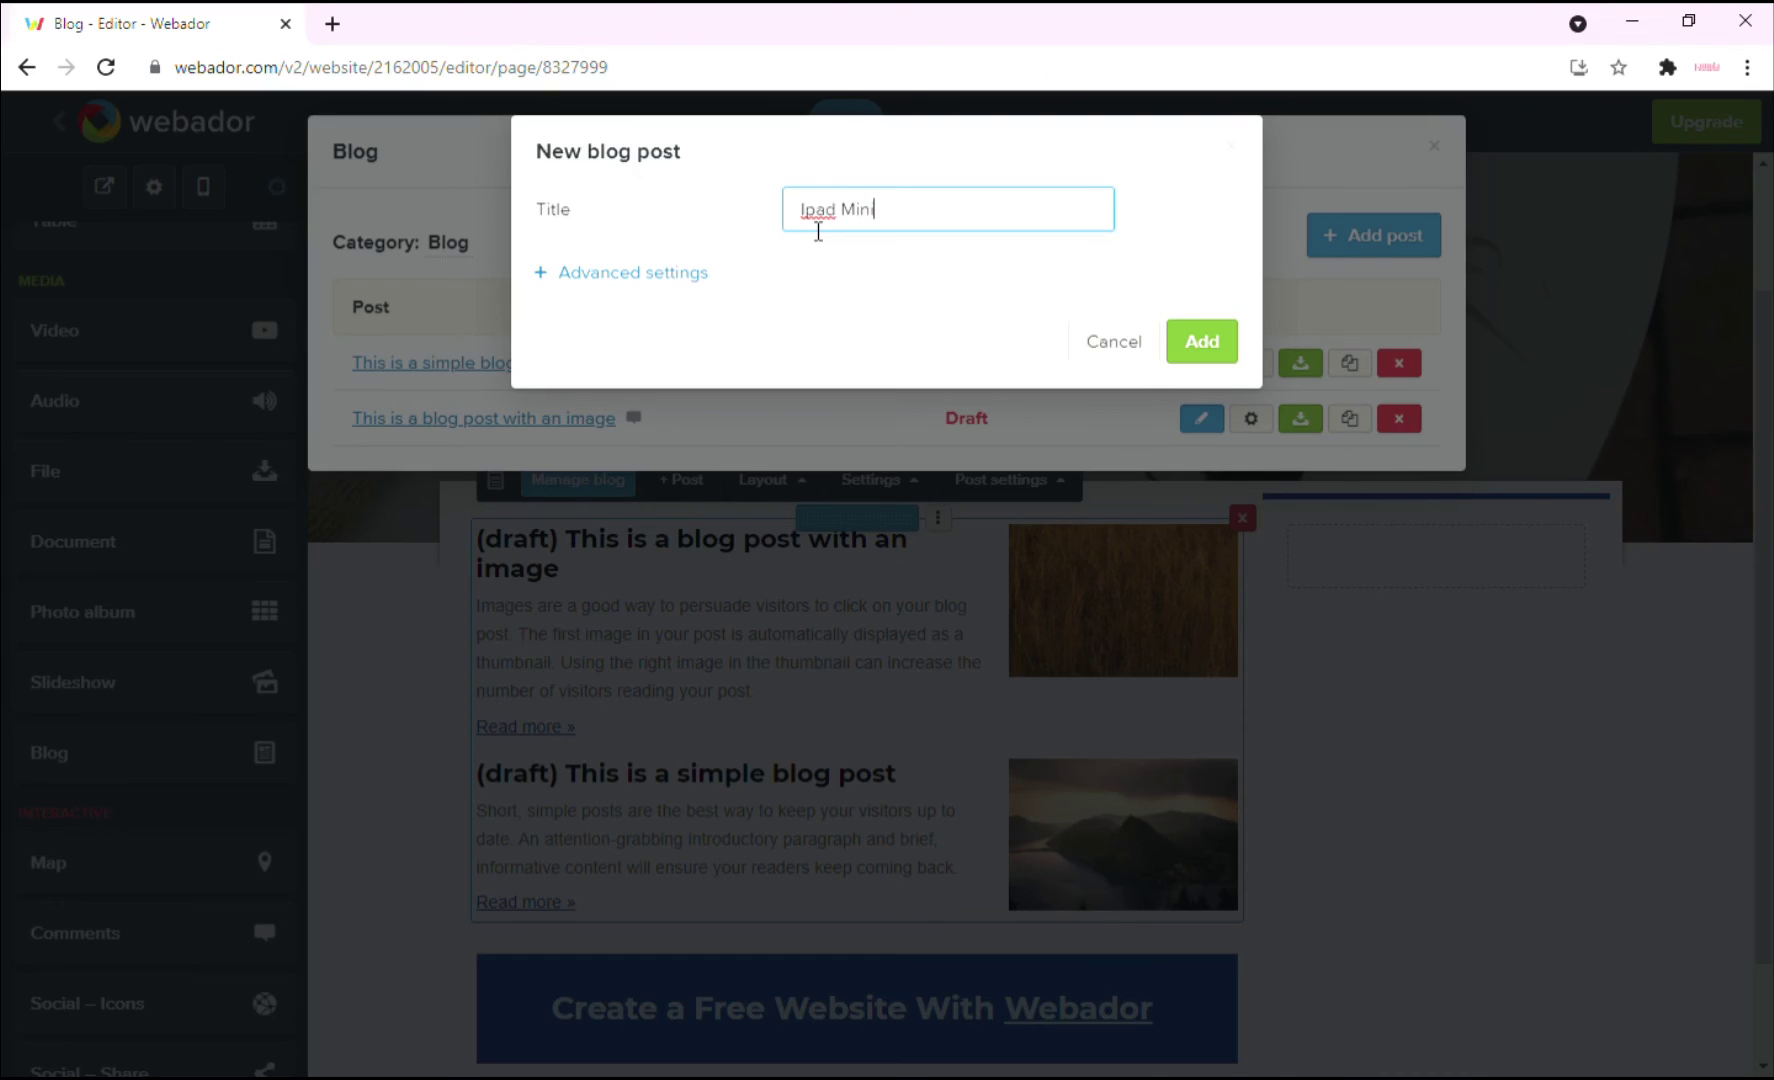
{"action": "left_click", "coordinate": [1228, 340]}
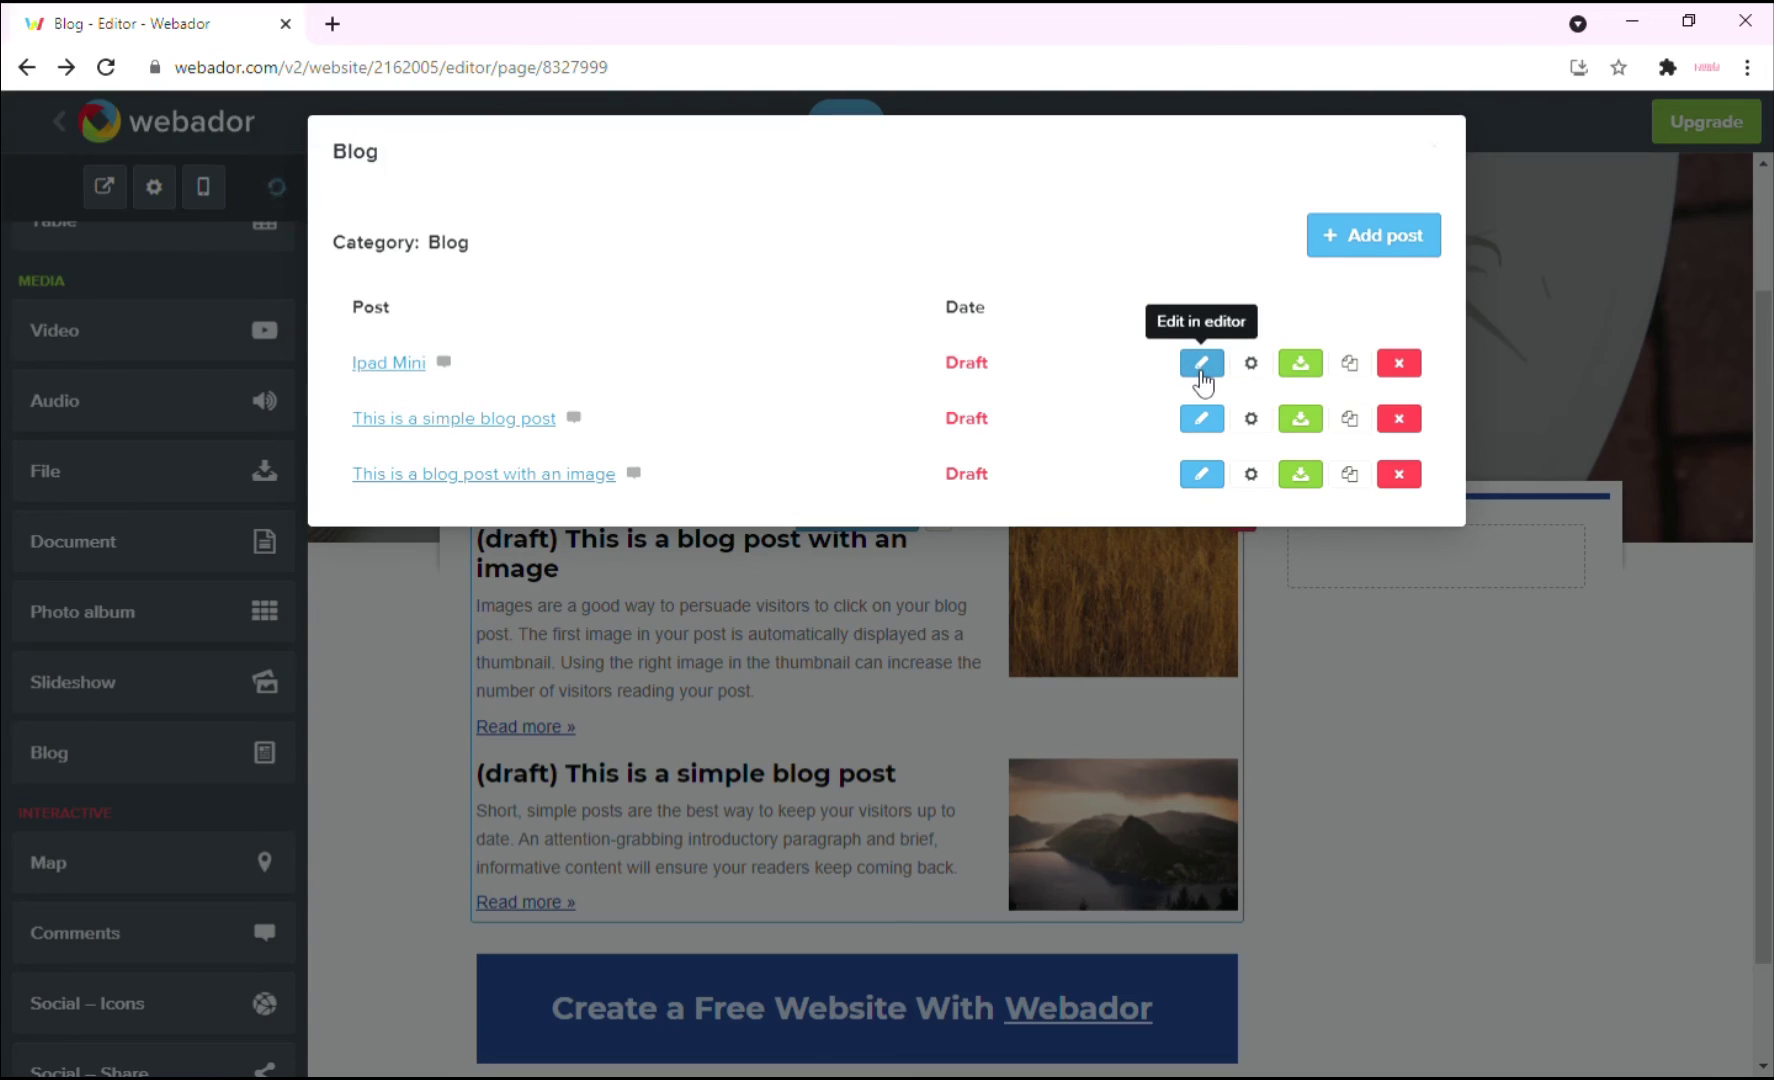
{"action": "key", "text": "Escape"}
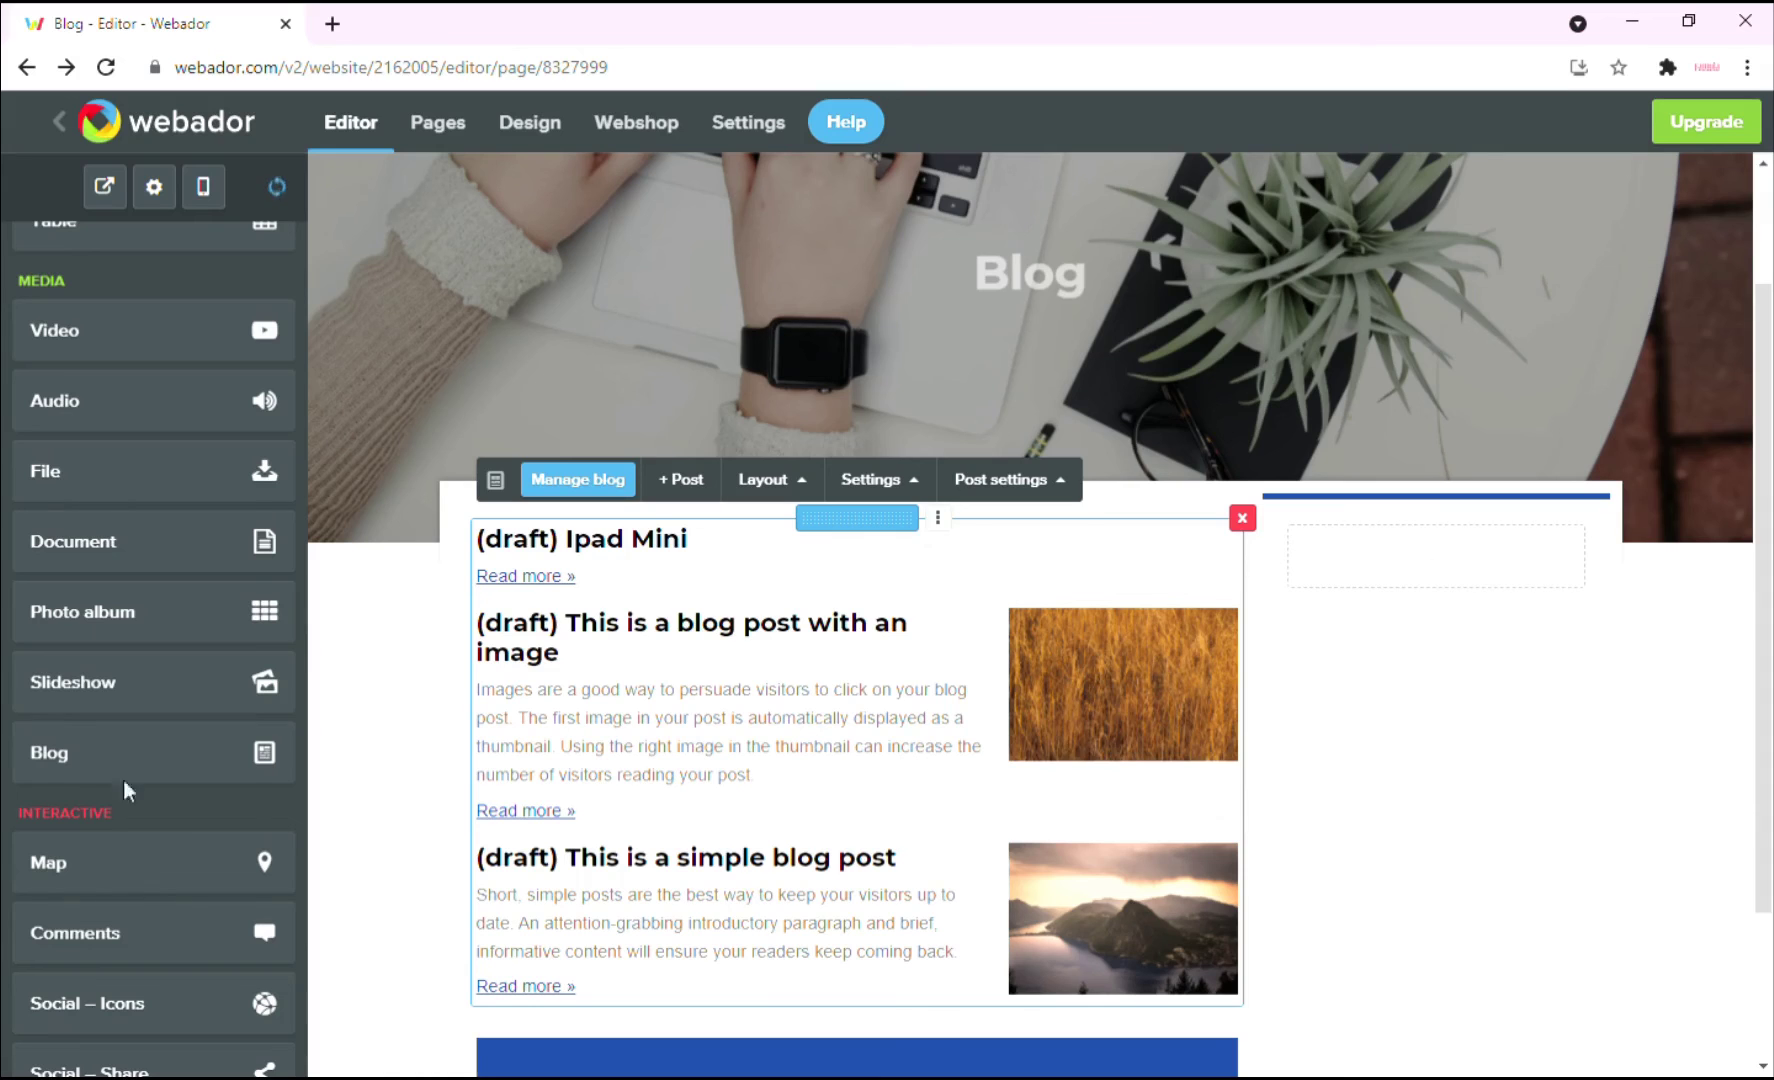
Place a second blog in the right column showing the Blog category.
{"action": "left_click_drag", "start_coordinate": [63, 764], "coordinate": [1394, 566]}
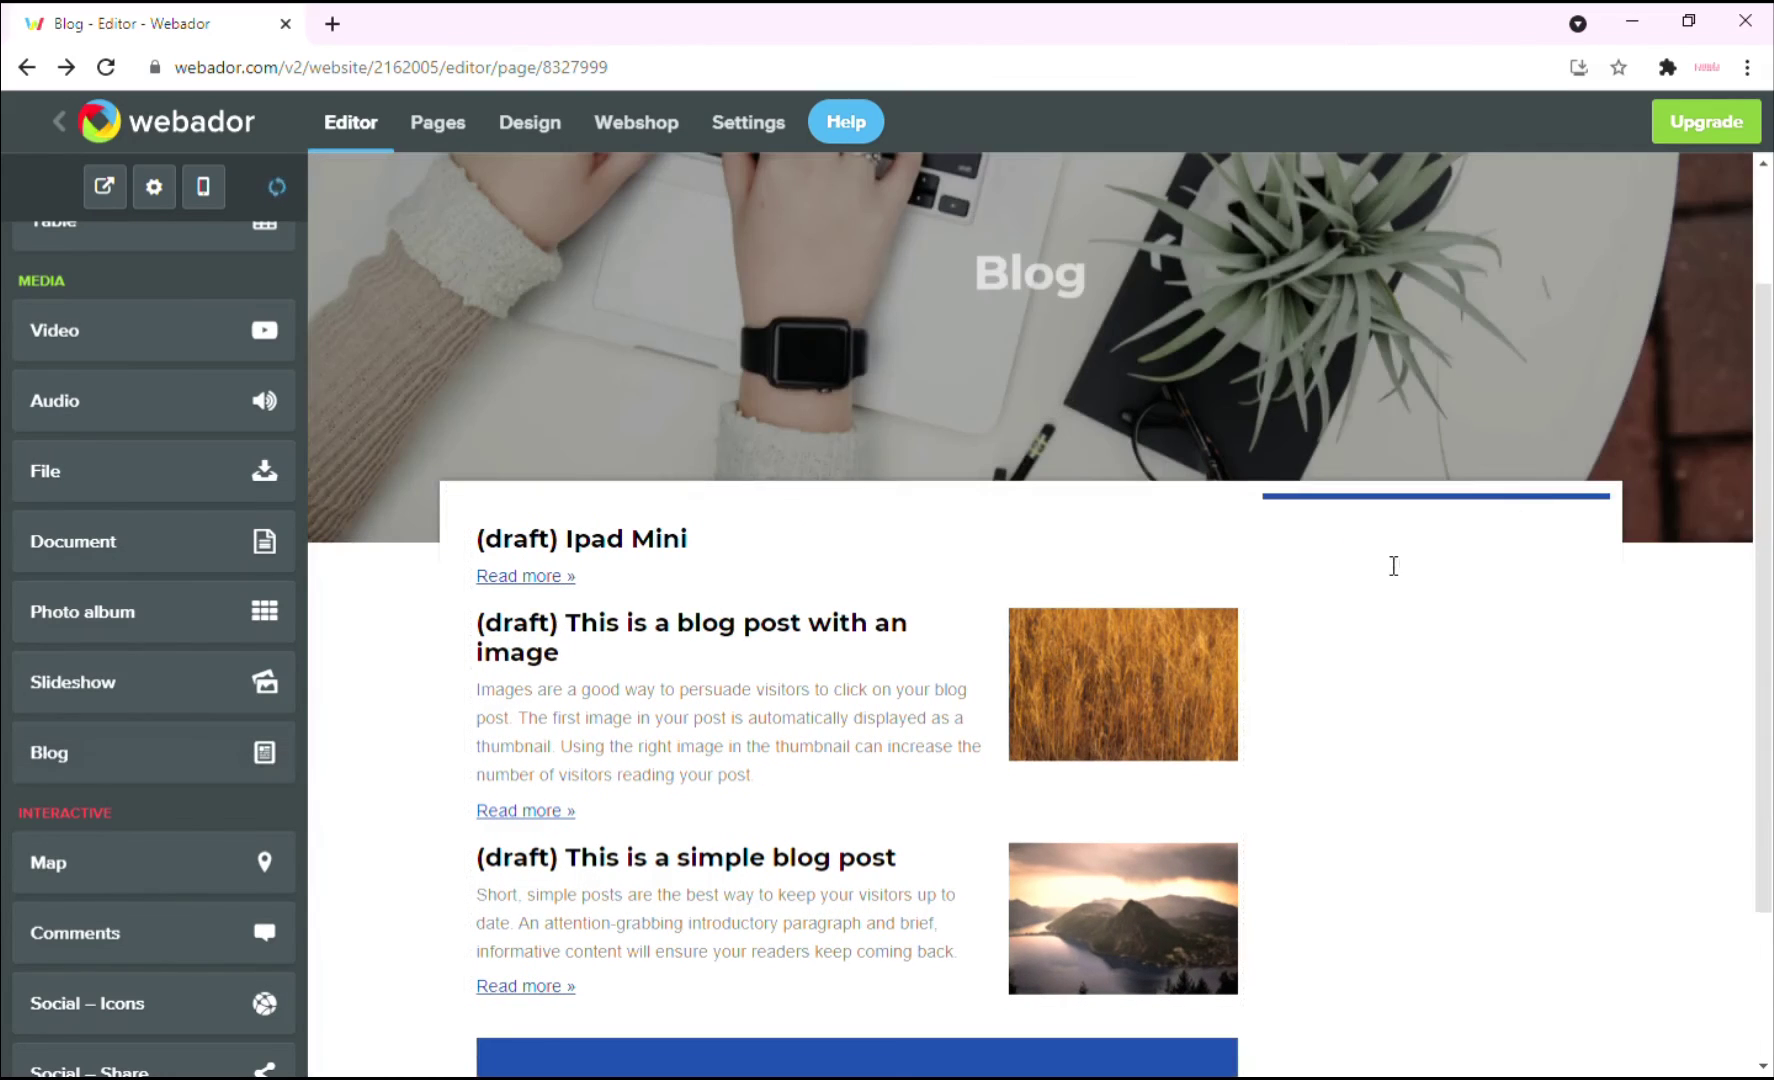
{"action": "left_click", "coordinate": [1380, 484]}
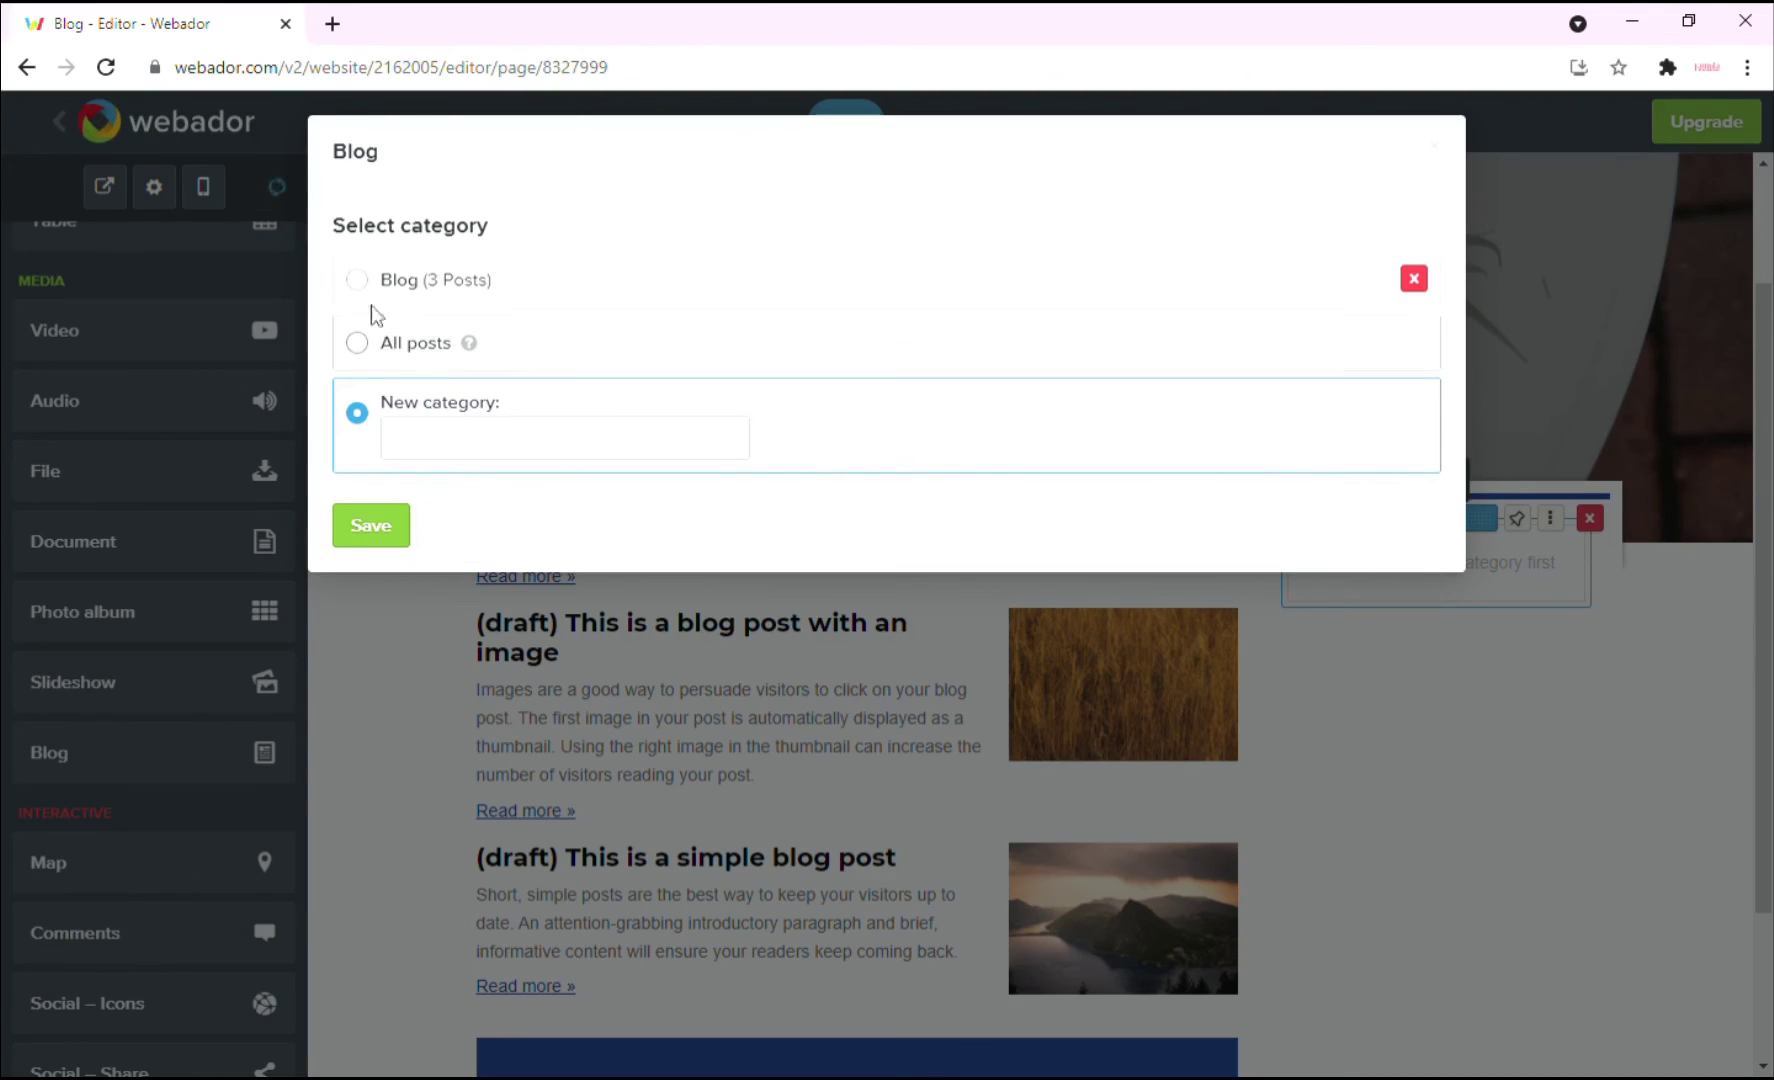
{"action": "left_click", "coordinate": [362, 283]}
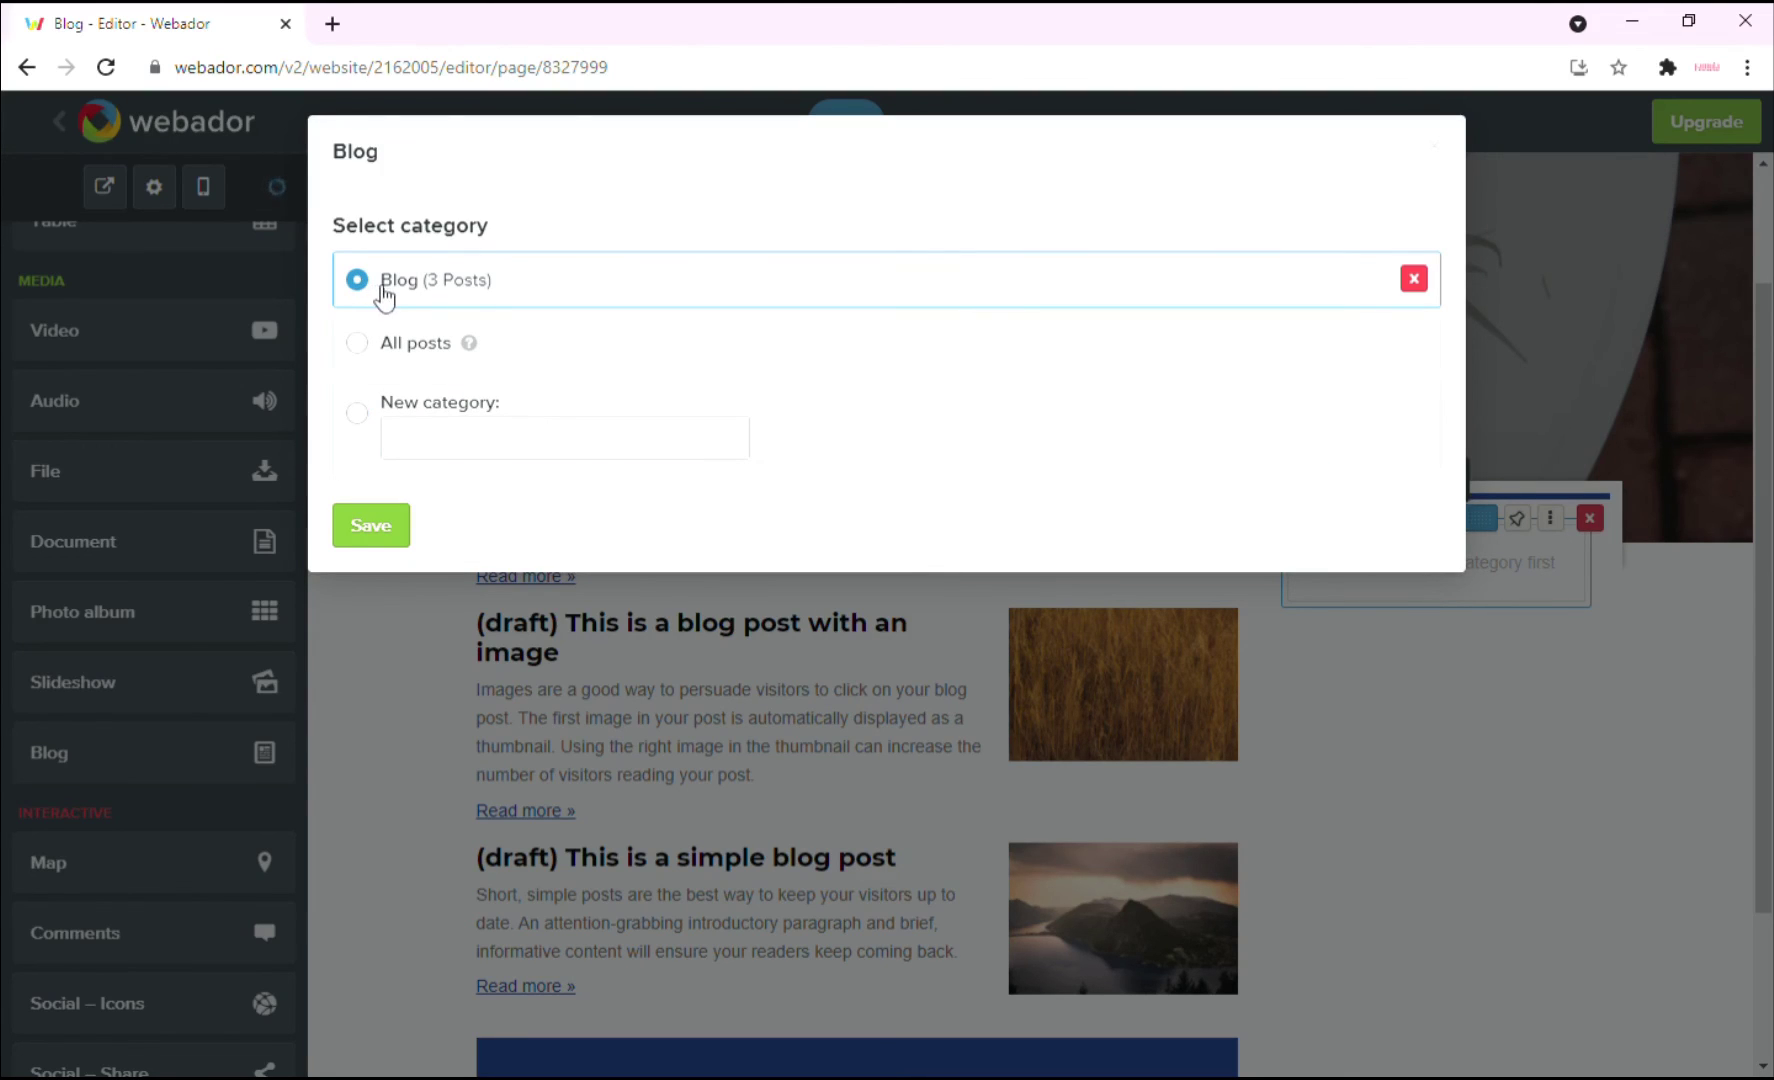
{"action": "left_click", "coordinate": [384, 537]}
{"action": "scroll", "coordinate": [1517, 593], "scroll_direction": "down", "scroll_amount": 3}
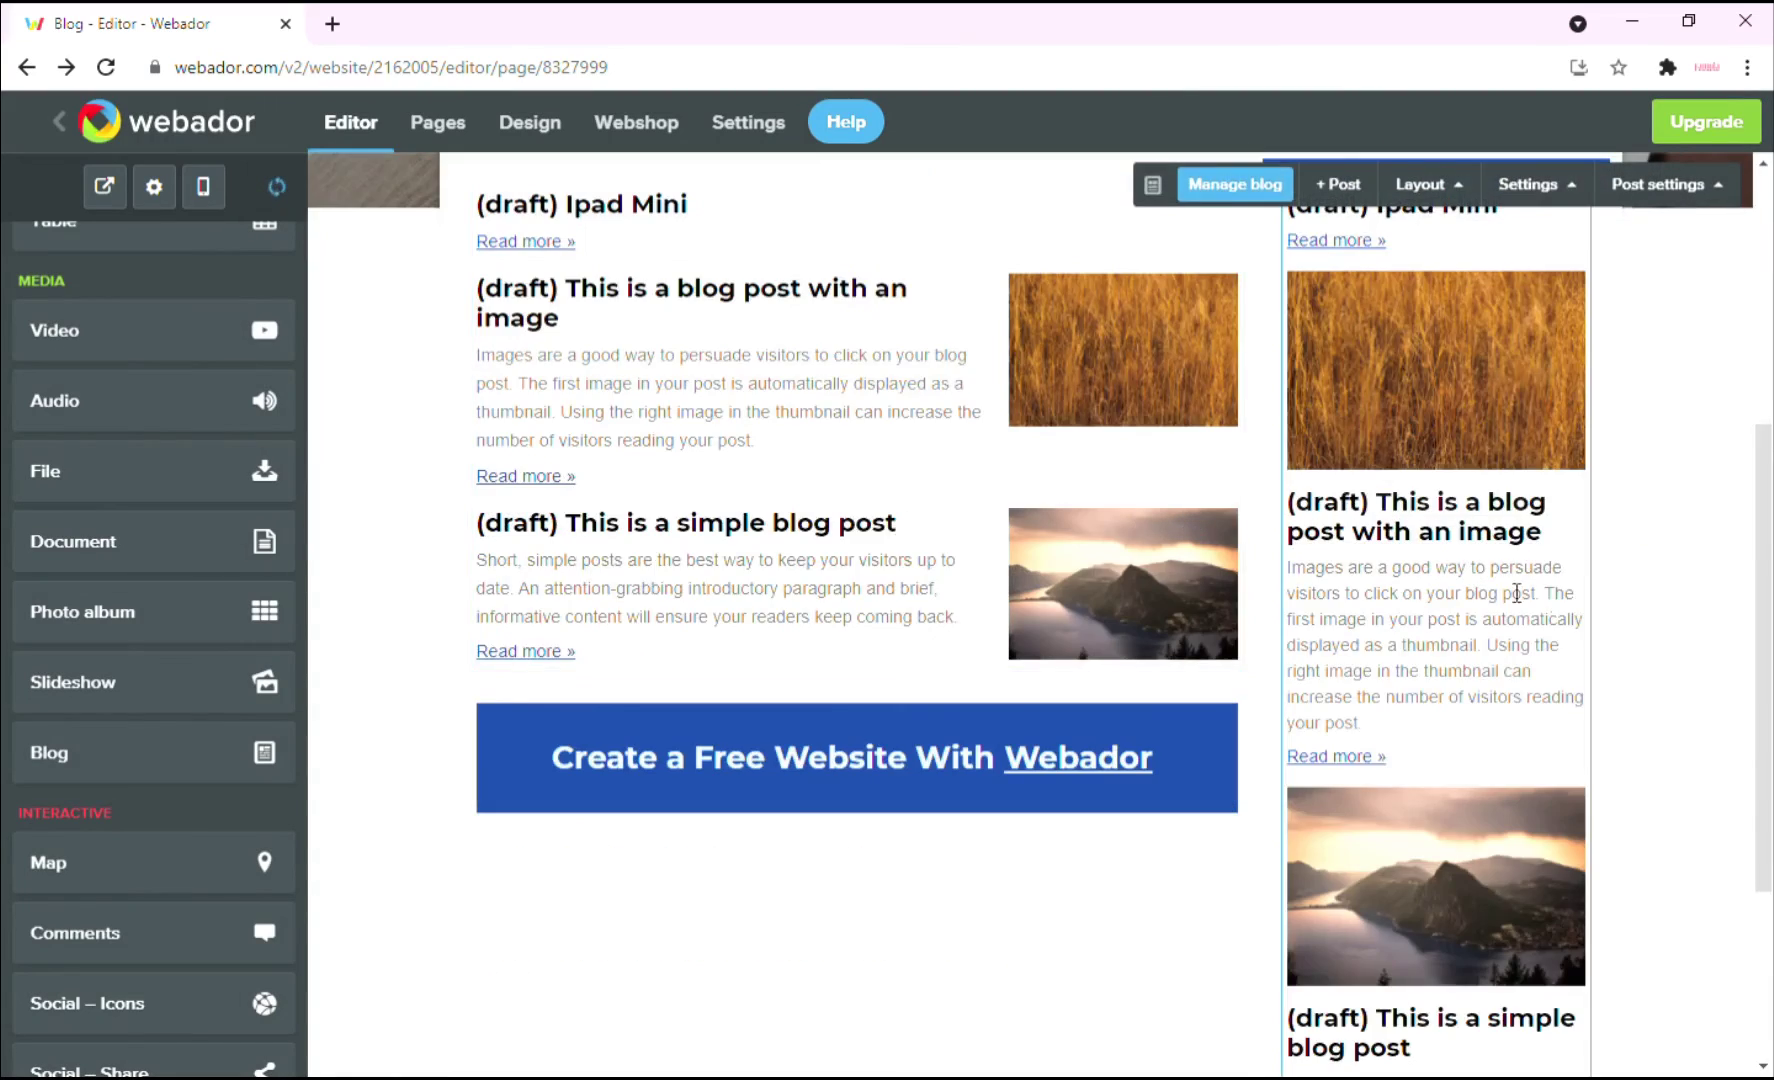
{"action": "scroll", "coordinate": [1507, 636], "scroll_direction": "up", "scroll_amount": 2}
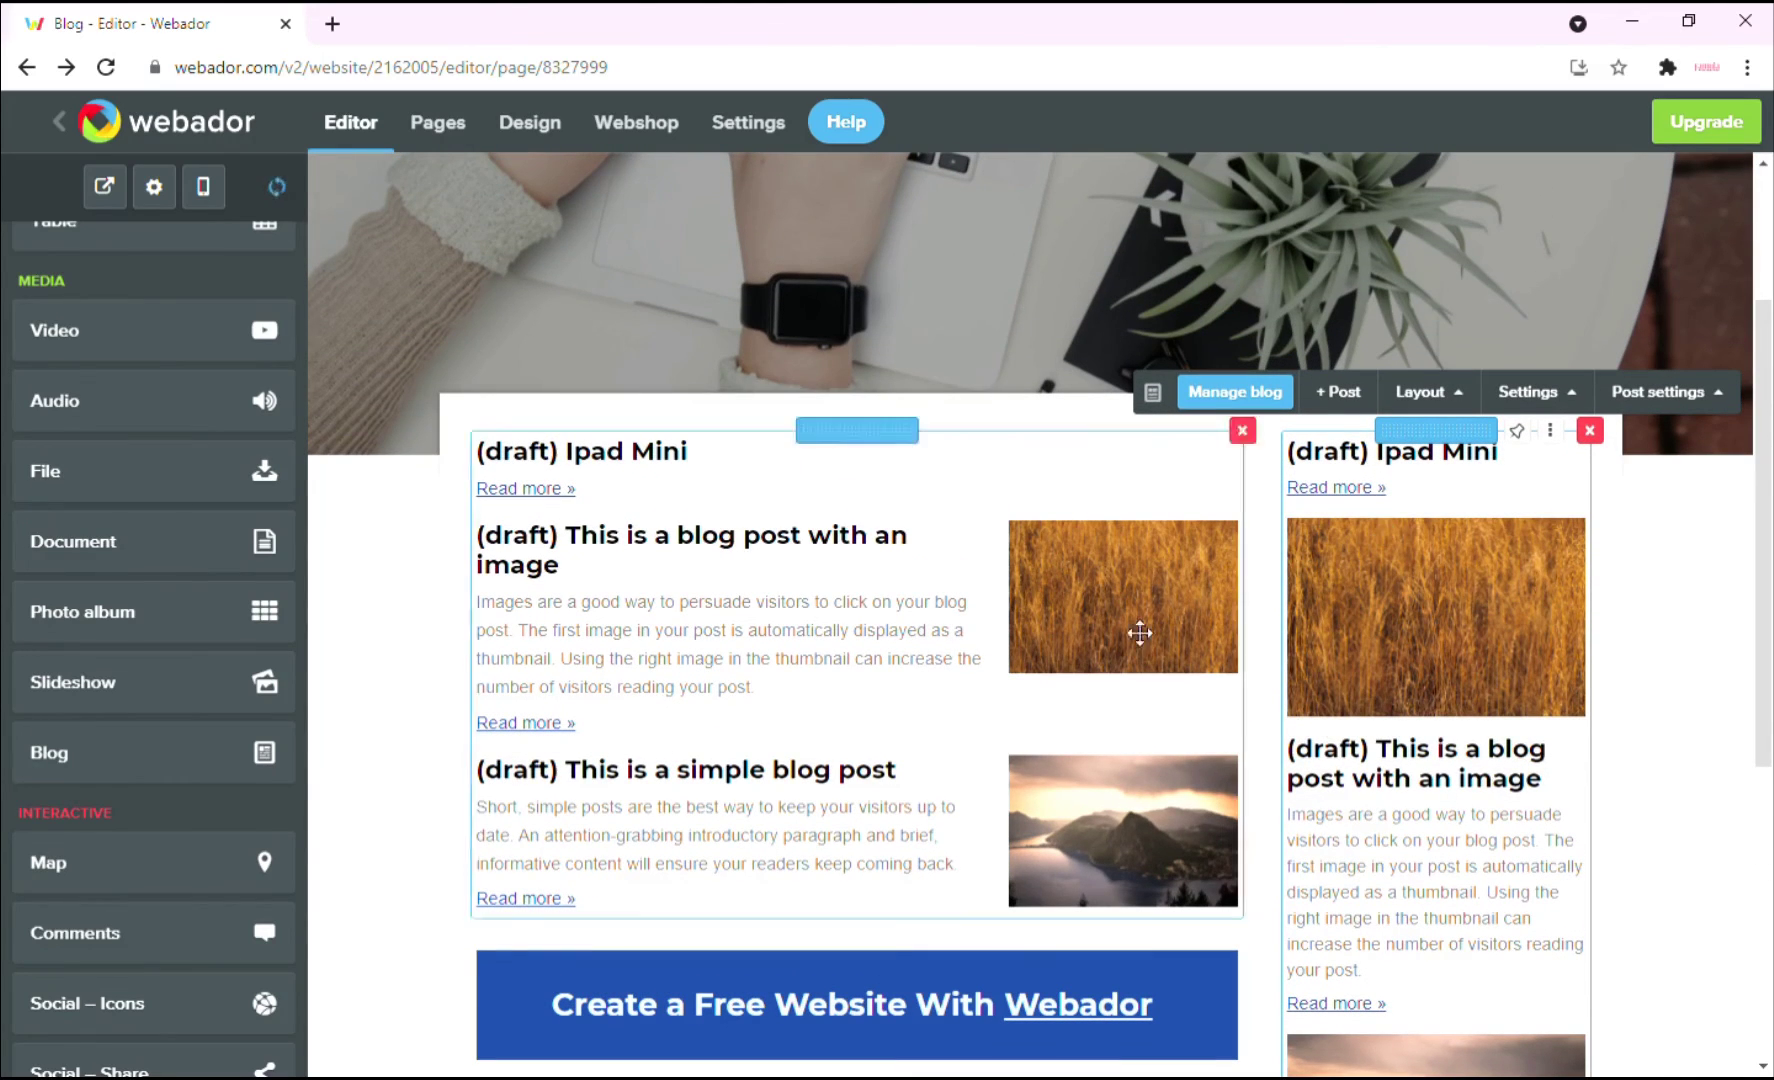
Set the sidebar blog's layout style to Headlines and hide post dates.
{"action": "left_click", "coordinate": [1430, 394]}
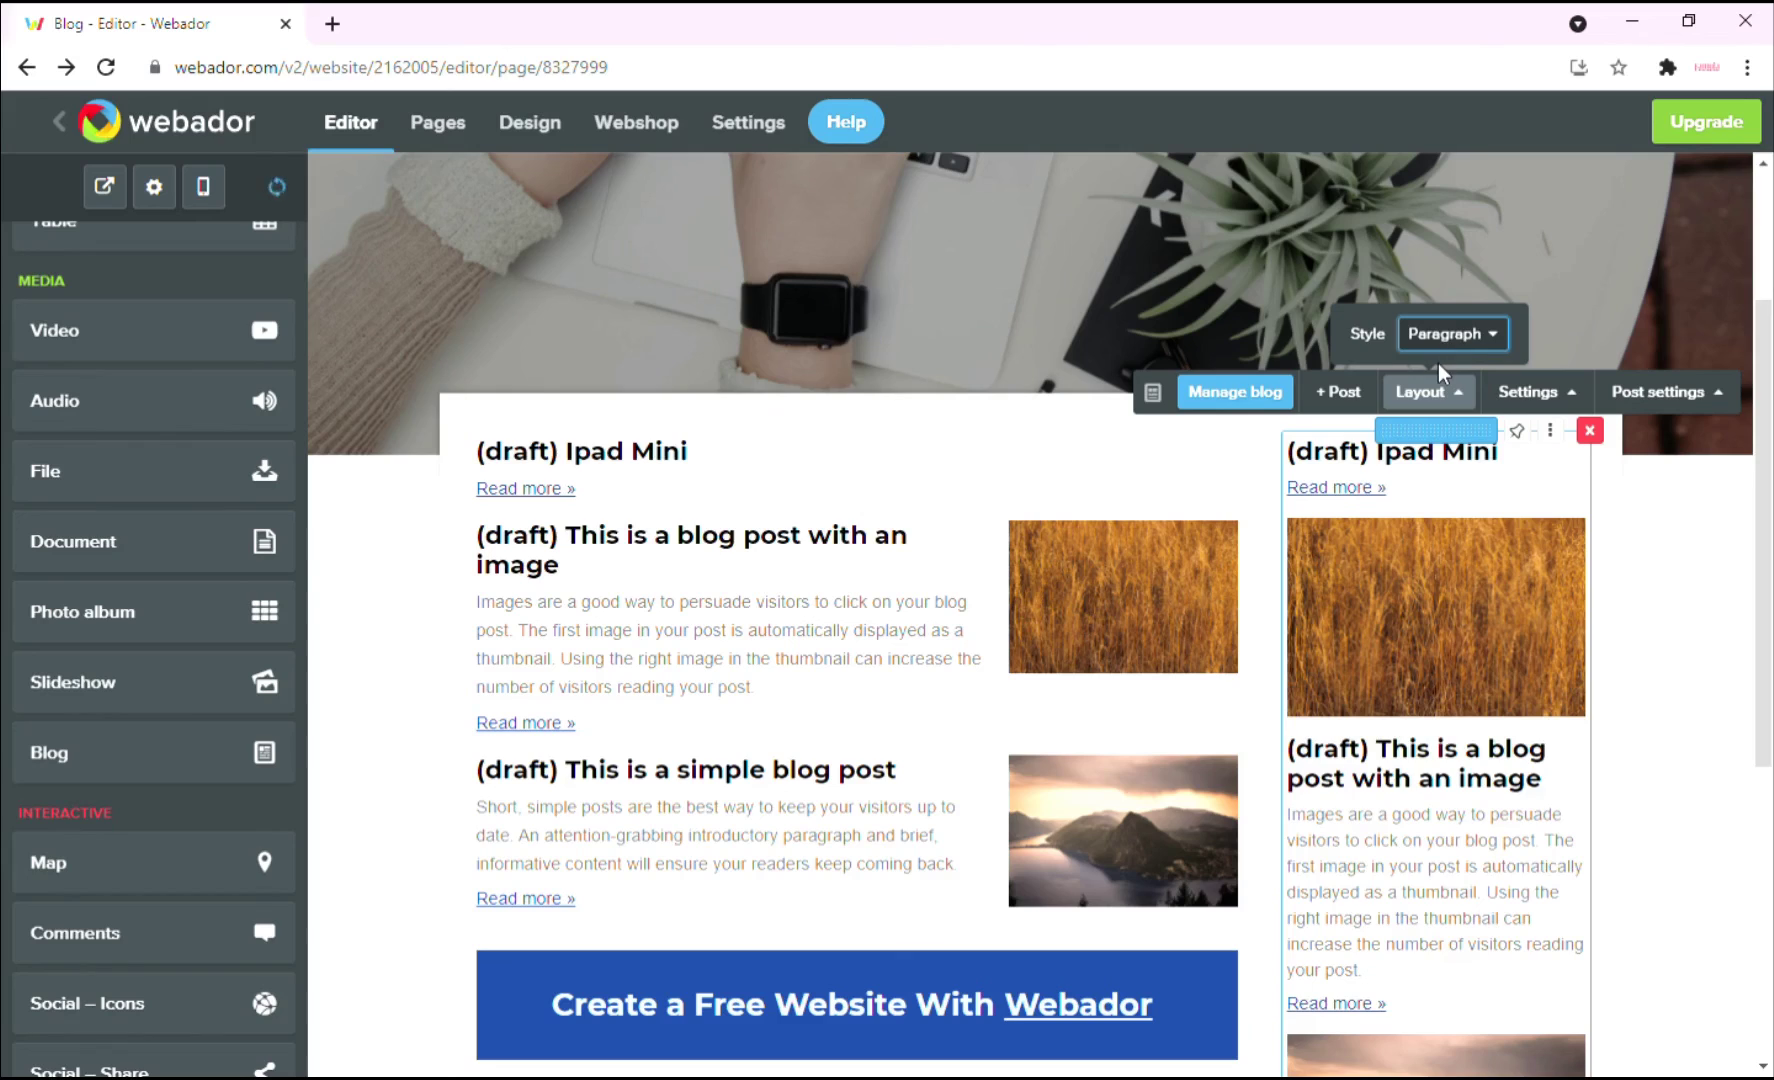
{"action": "left_click", "coordinate": [1439, 363]}
{"action": "left_click", "coordinate": [1565, 392]}
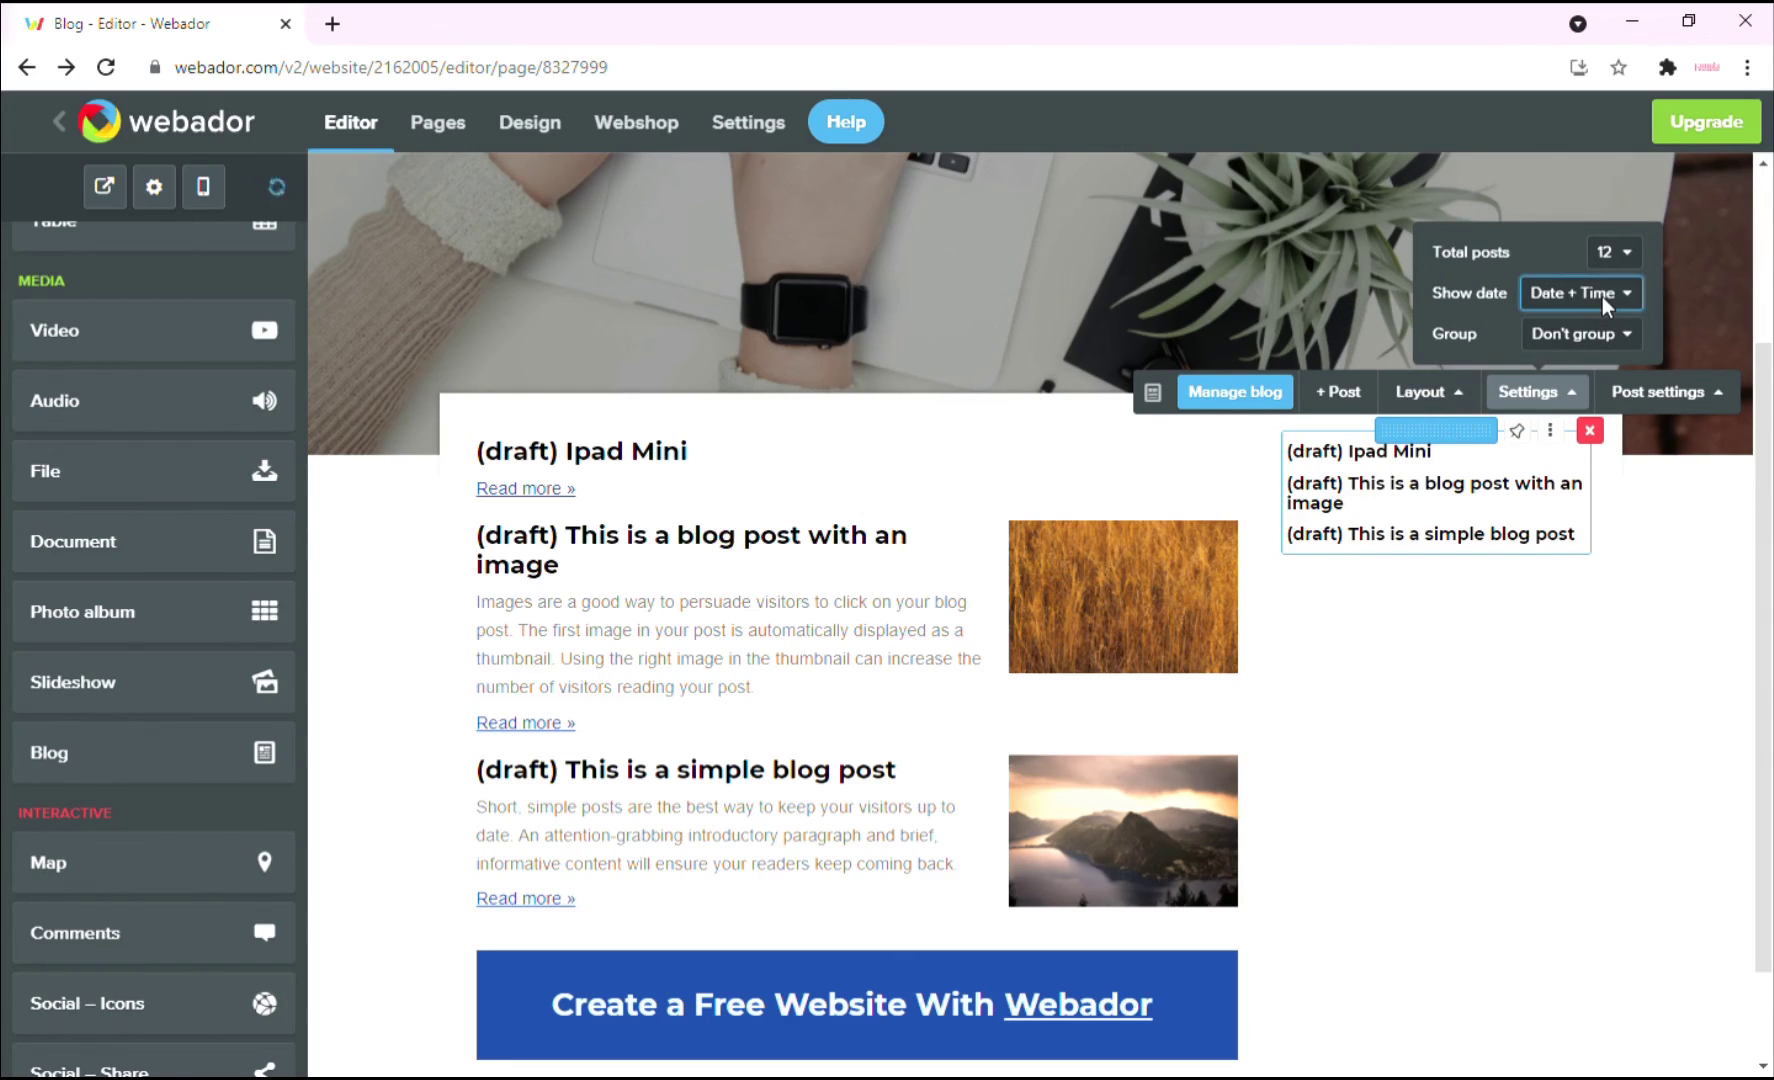
{"action": "left_click", "coordinate": [1567, 326]}
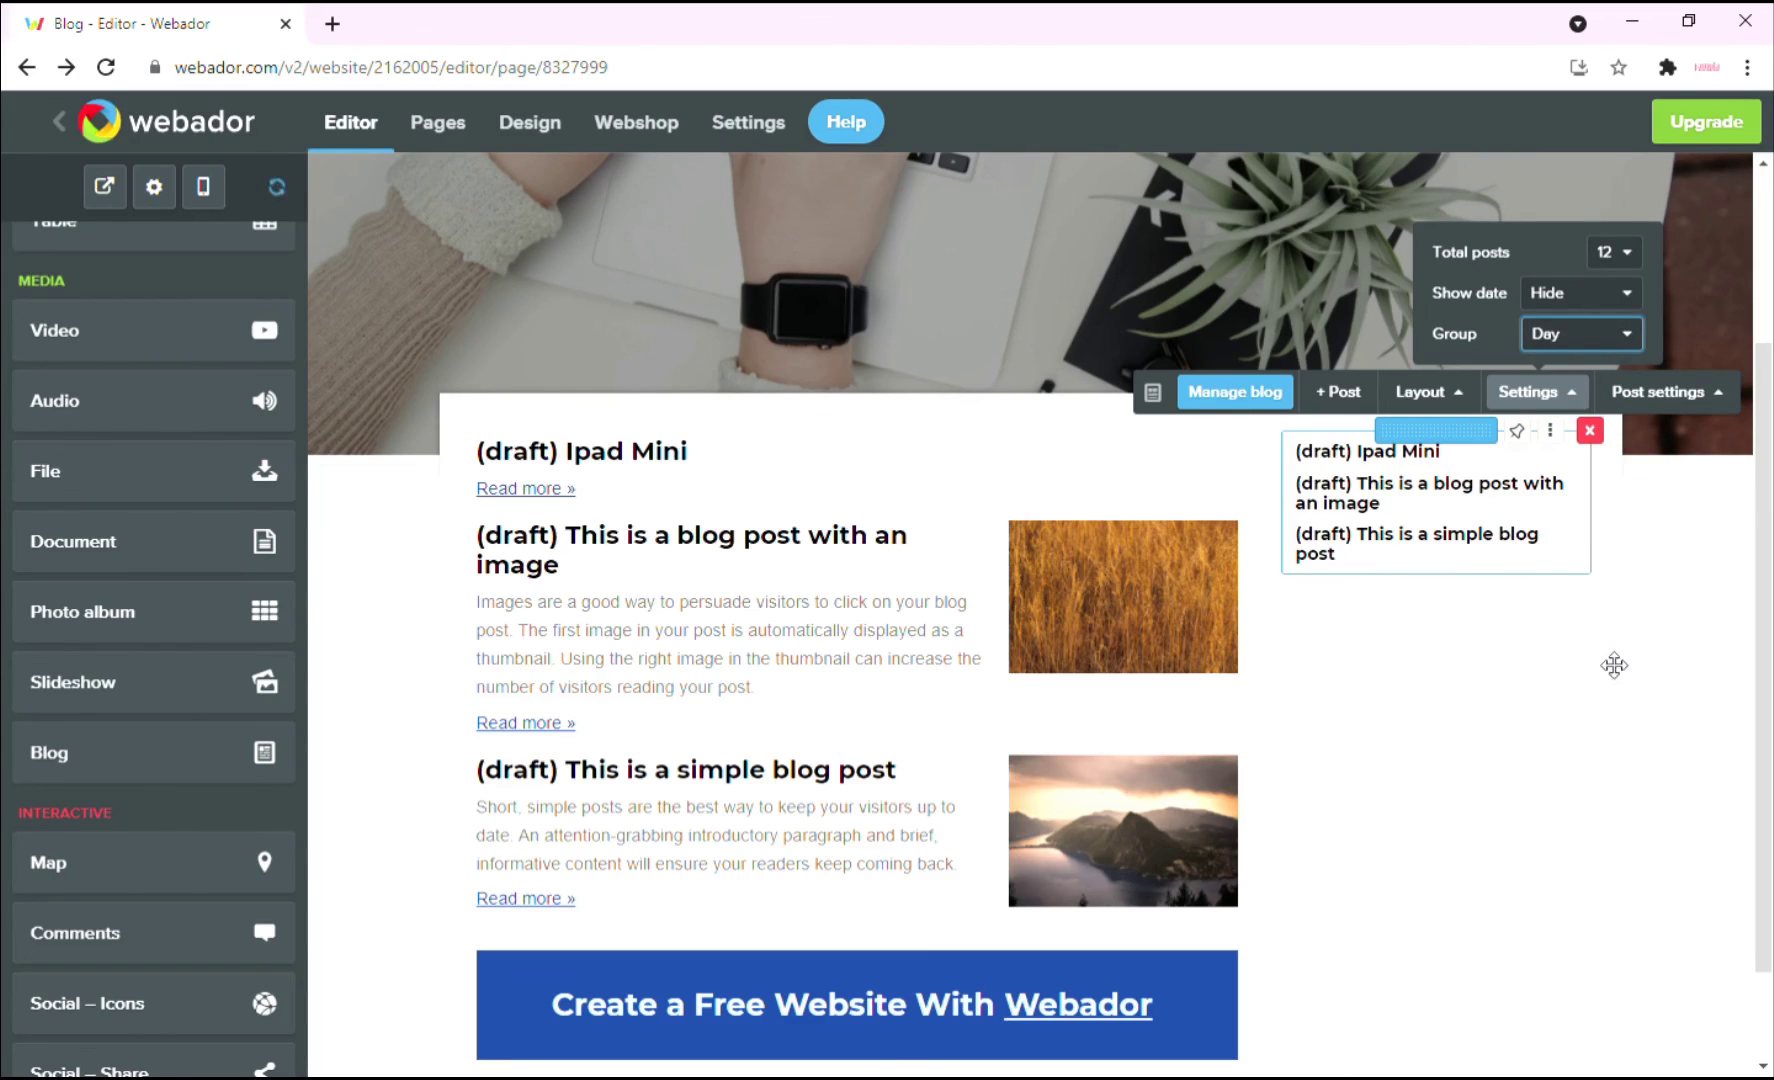
{"action": "scroll", "coordinate": [1370, 632], "scroll_direction": "up", "scroll_amount": 1}
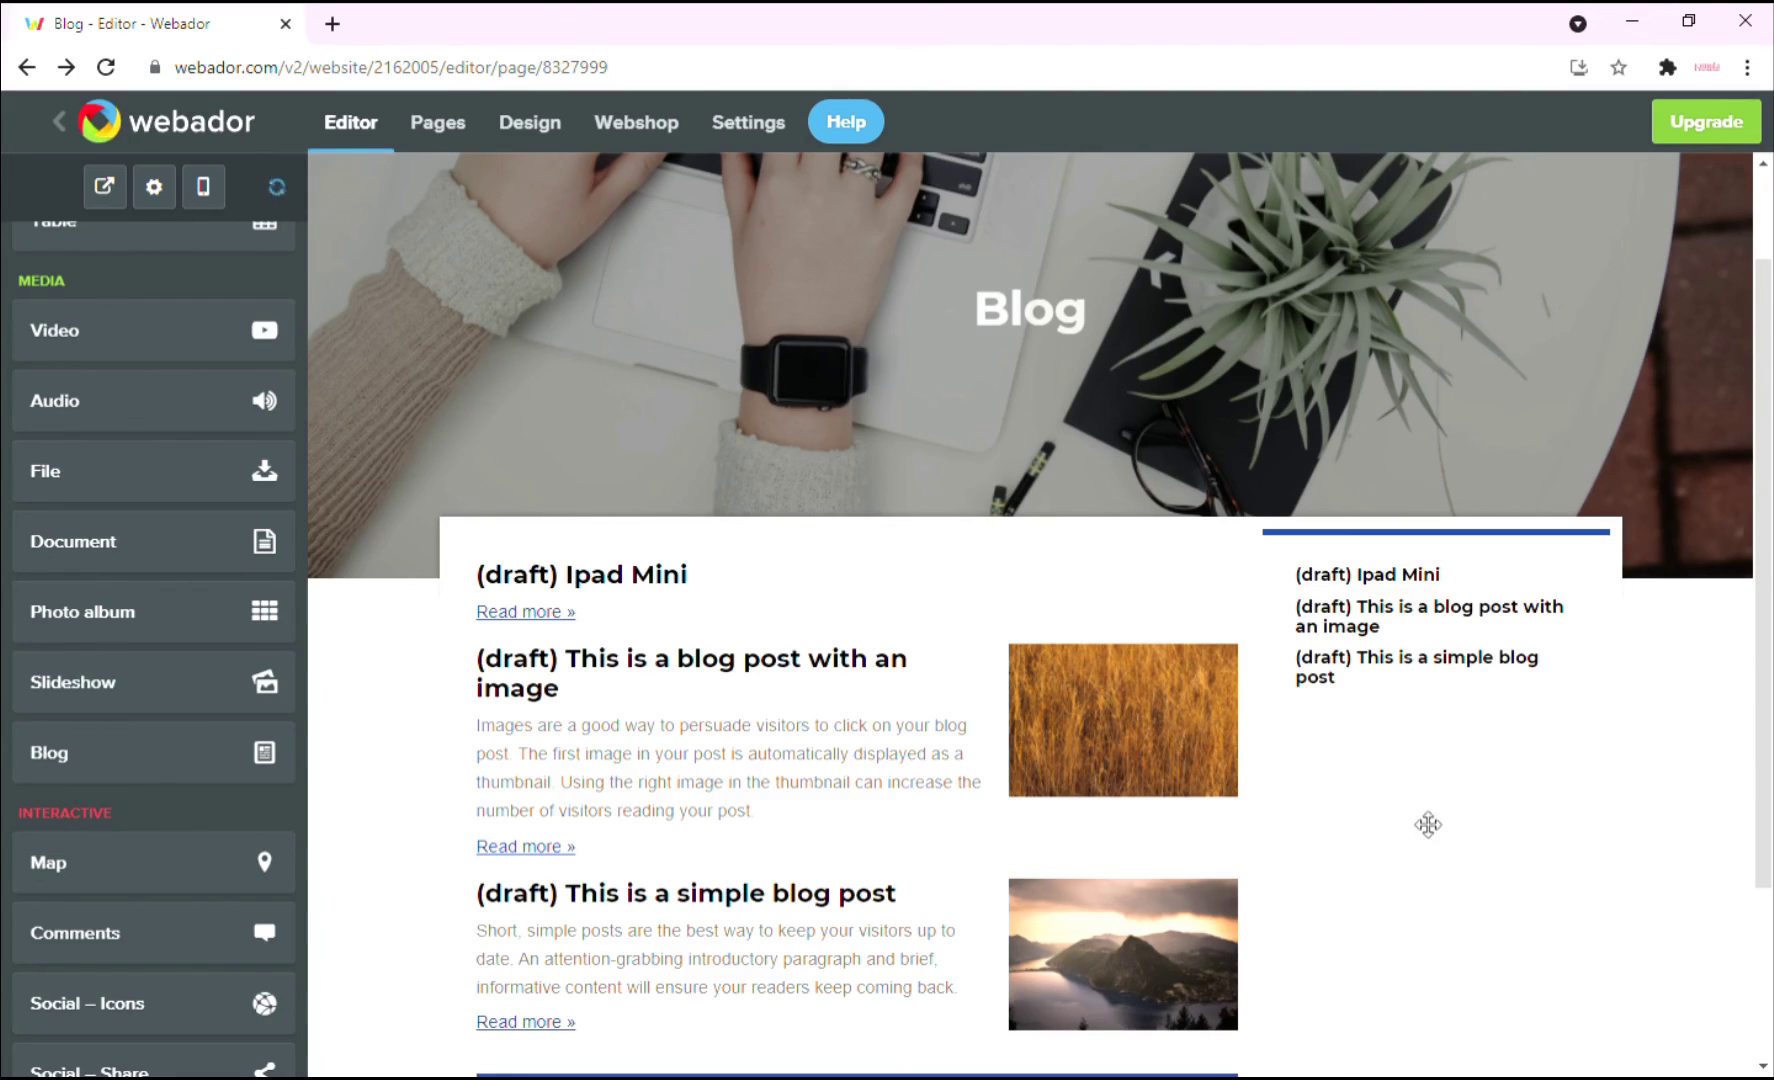
Change the main blog's layout style to Grid and bring up its list of posts.
{"action": "left_click", "coordinate": [787, 594]}
{"action": "left_click", "coordinate": [790, 515]}
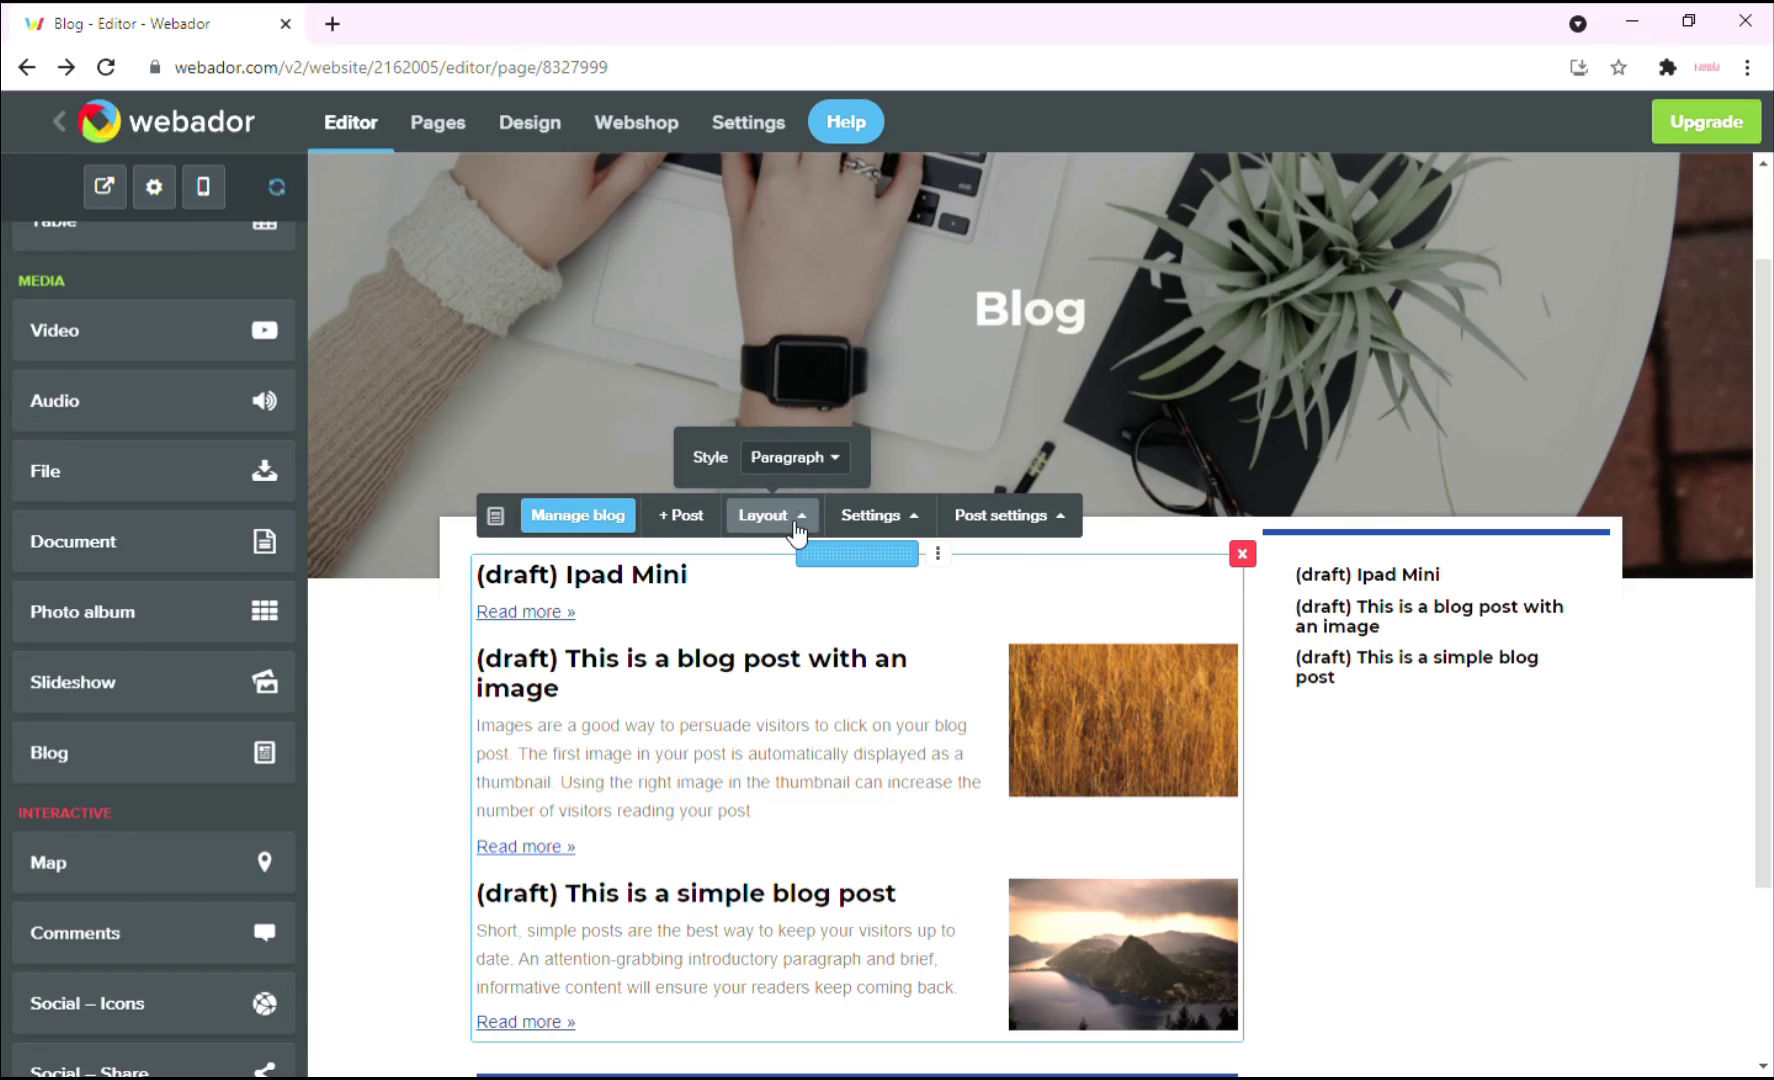
{"action": "left_click", "coordinate": [790, 530]}
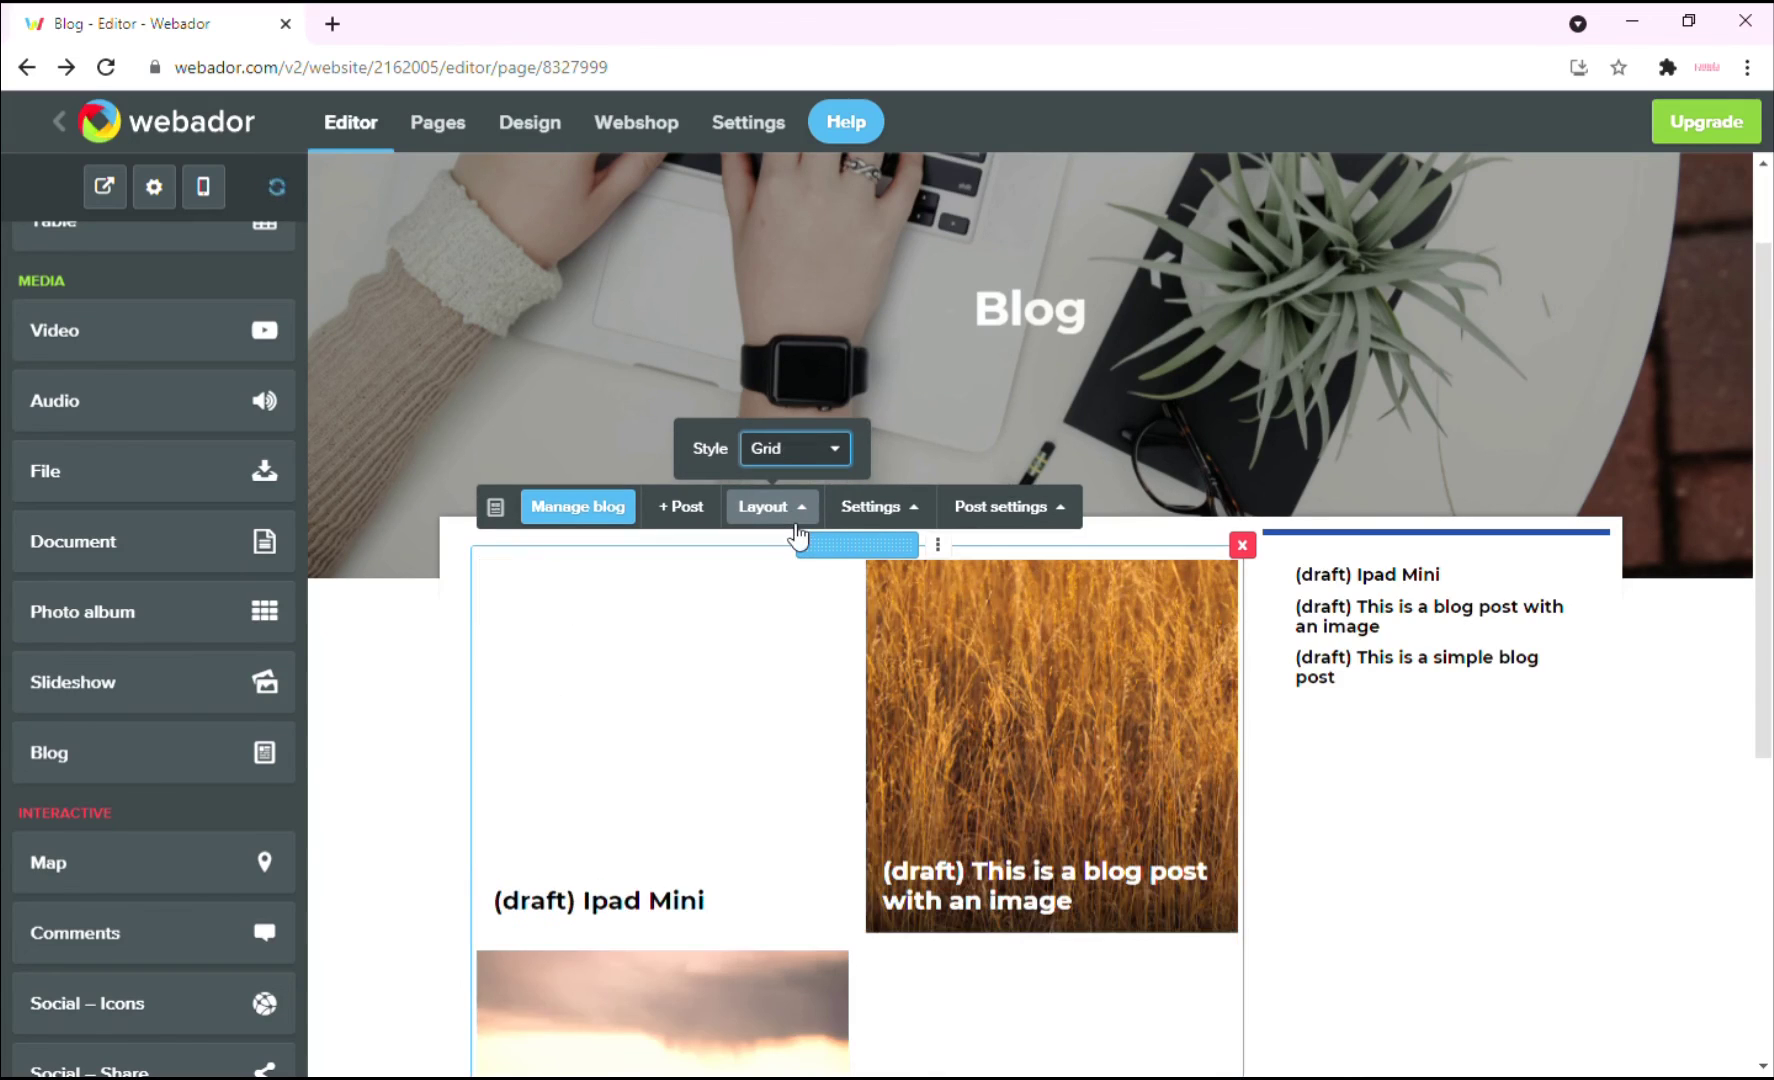
{"action": "scroll", "coordinate": [998, 784], "scroll_direction": "down", "scroll_amount": 3}
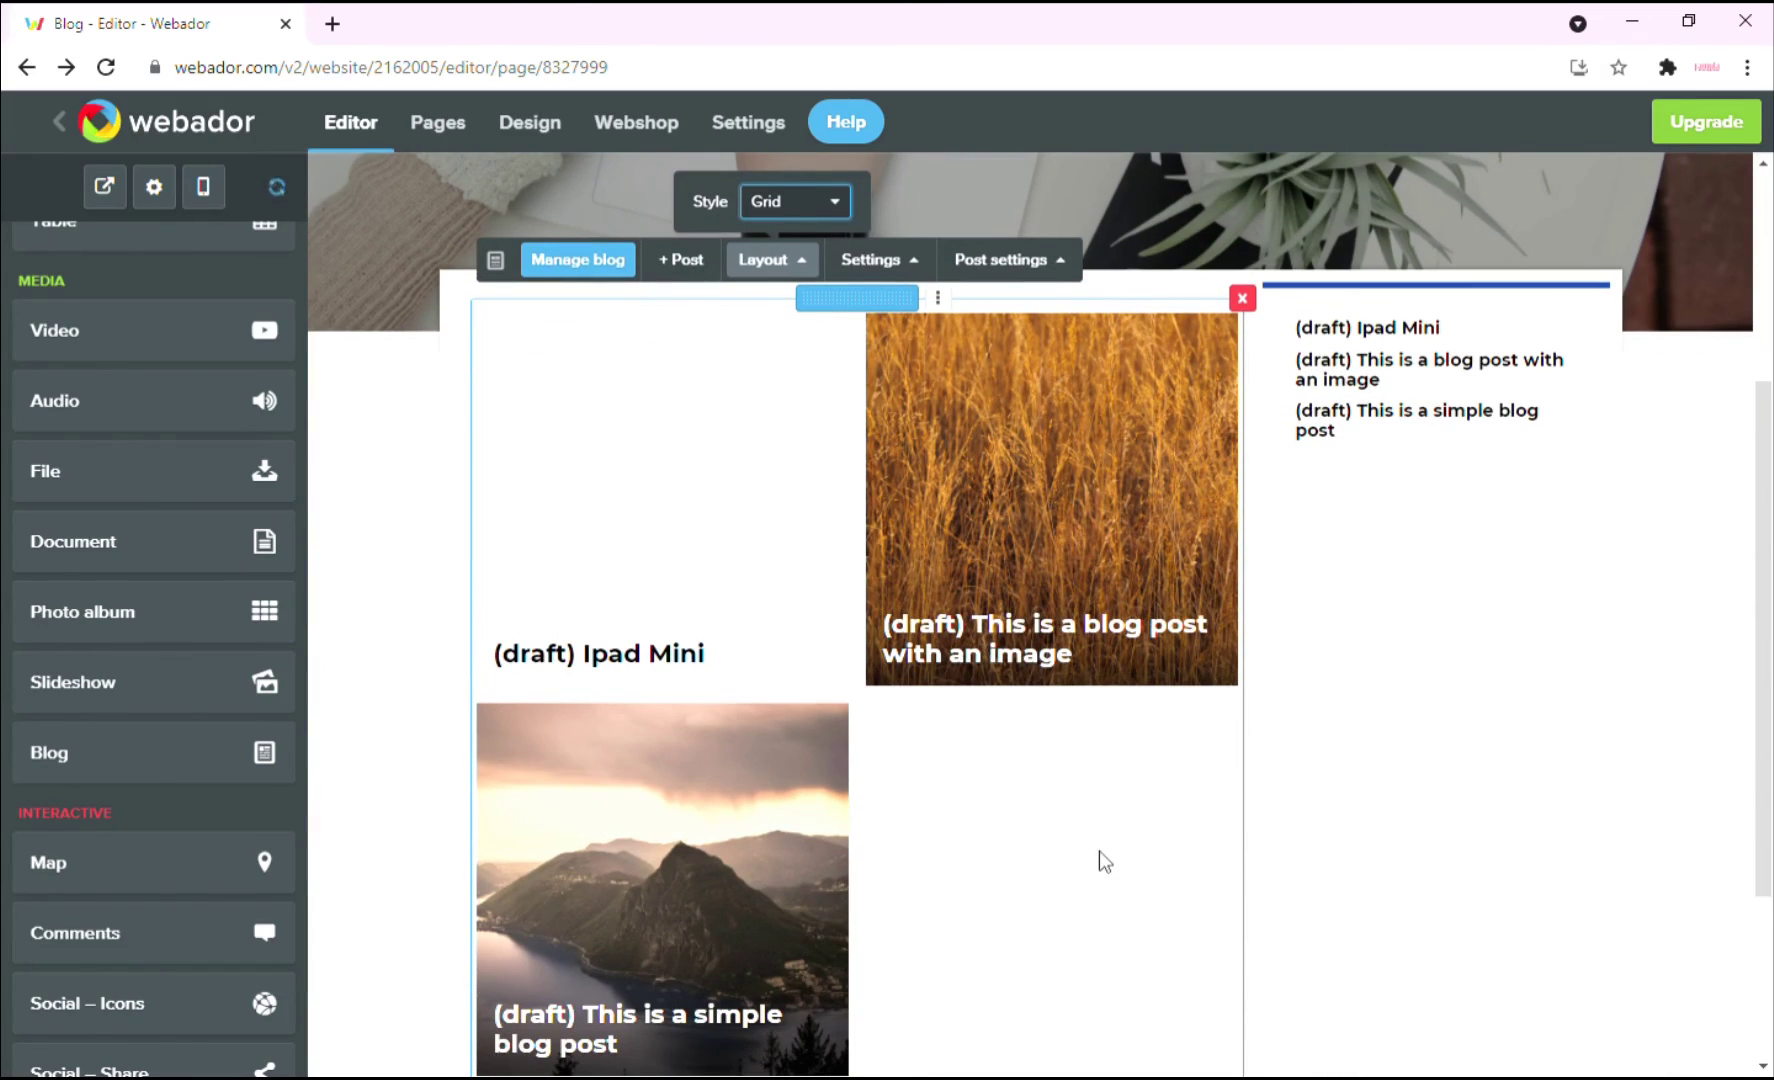
{"action": "scroll", "coordinate": [725, 542], "scroll_direction": "up", "scroll_amount": 3}
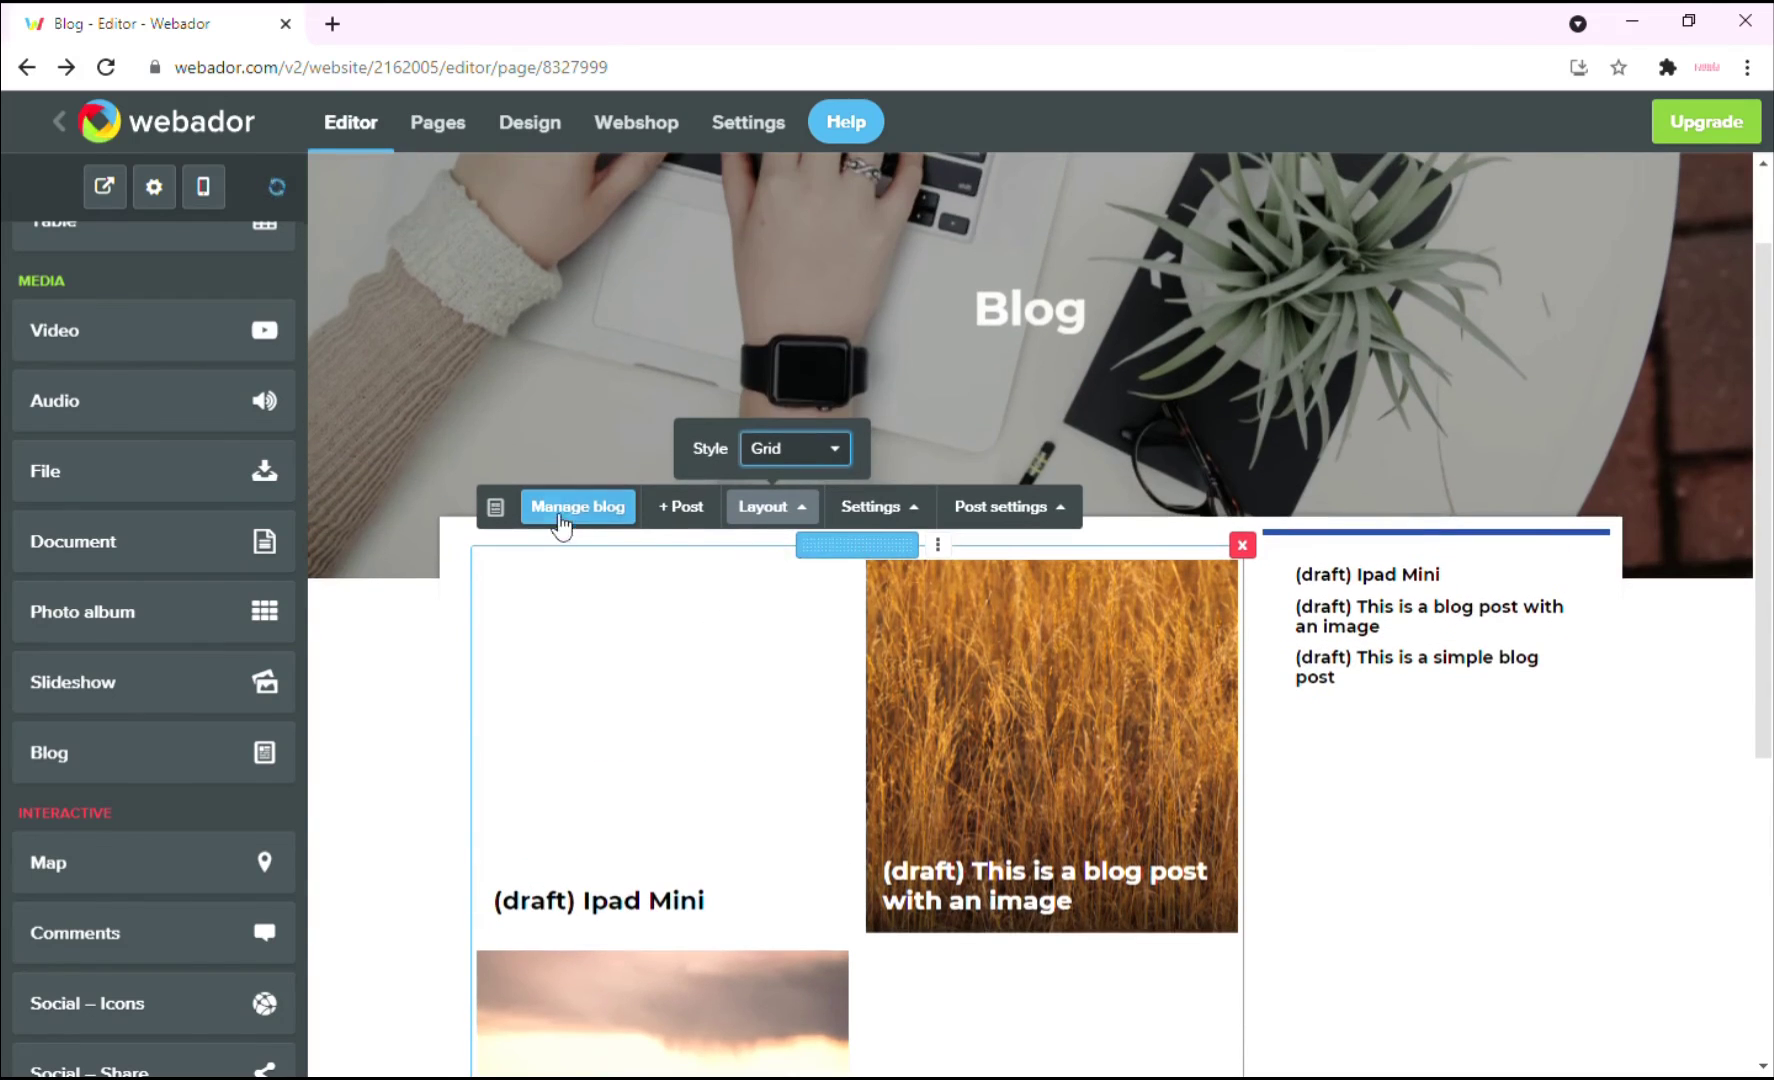
{"action": "left_click", "coordinate": [552, 507]}
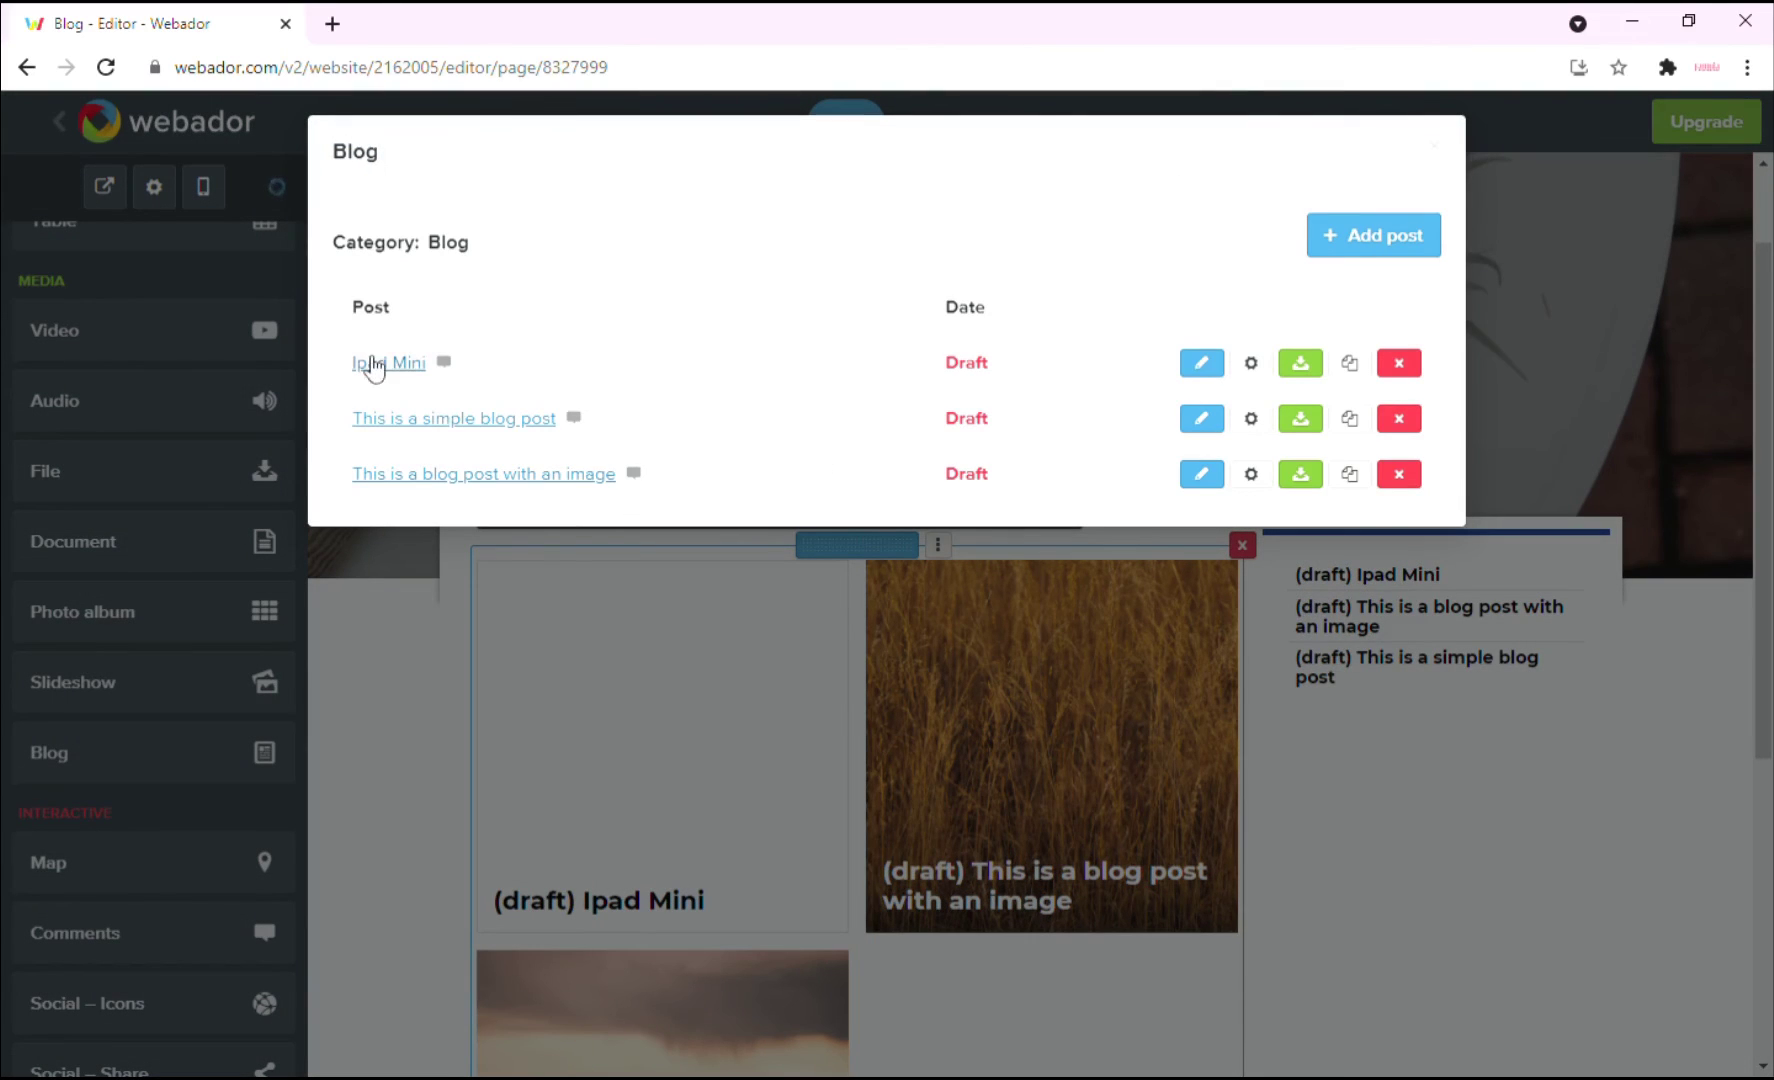
Open the Ipad Mini draft in the post editor and drag an Image block into it.
{"action": "left_click", "coordinate": [1204, 364]}
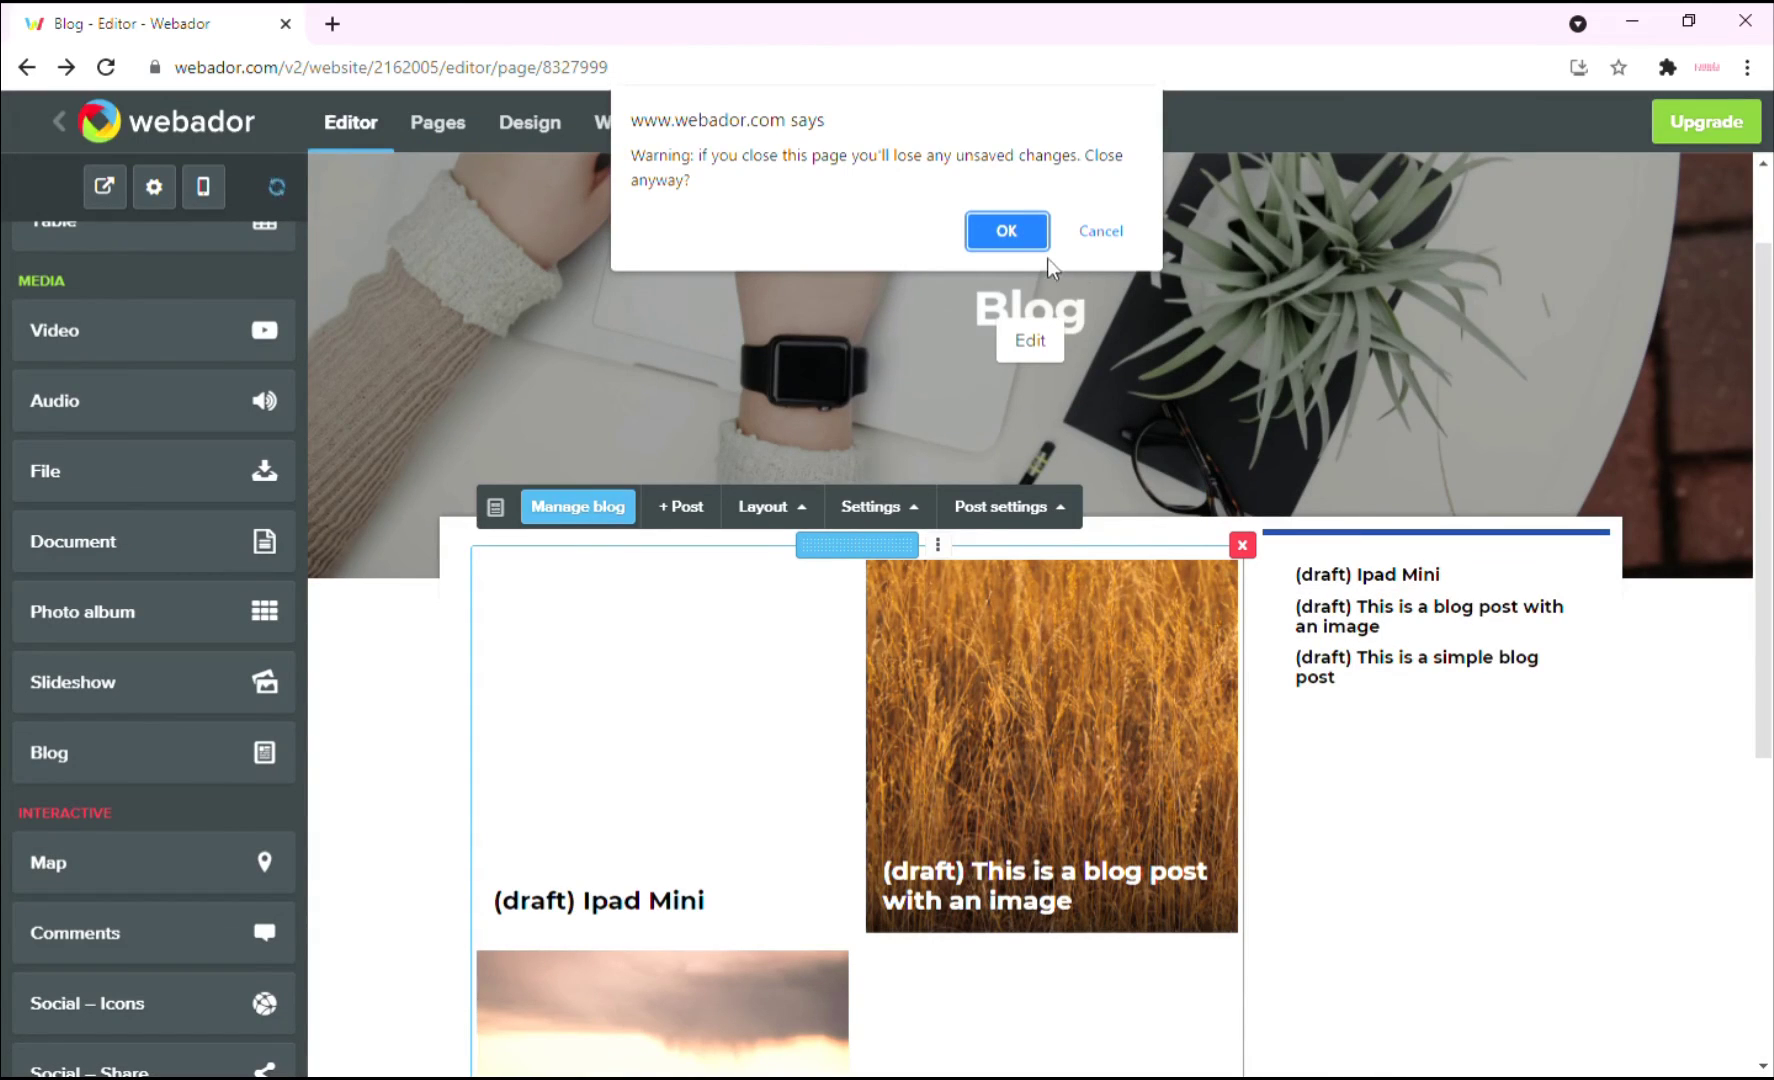
{"action": "left_click", "coordinate": [987, 233]}
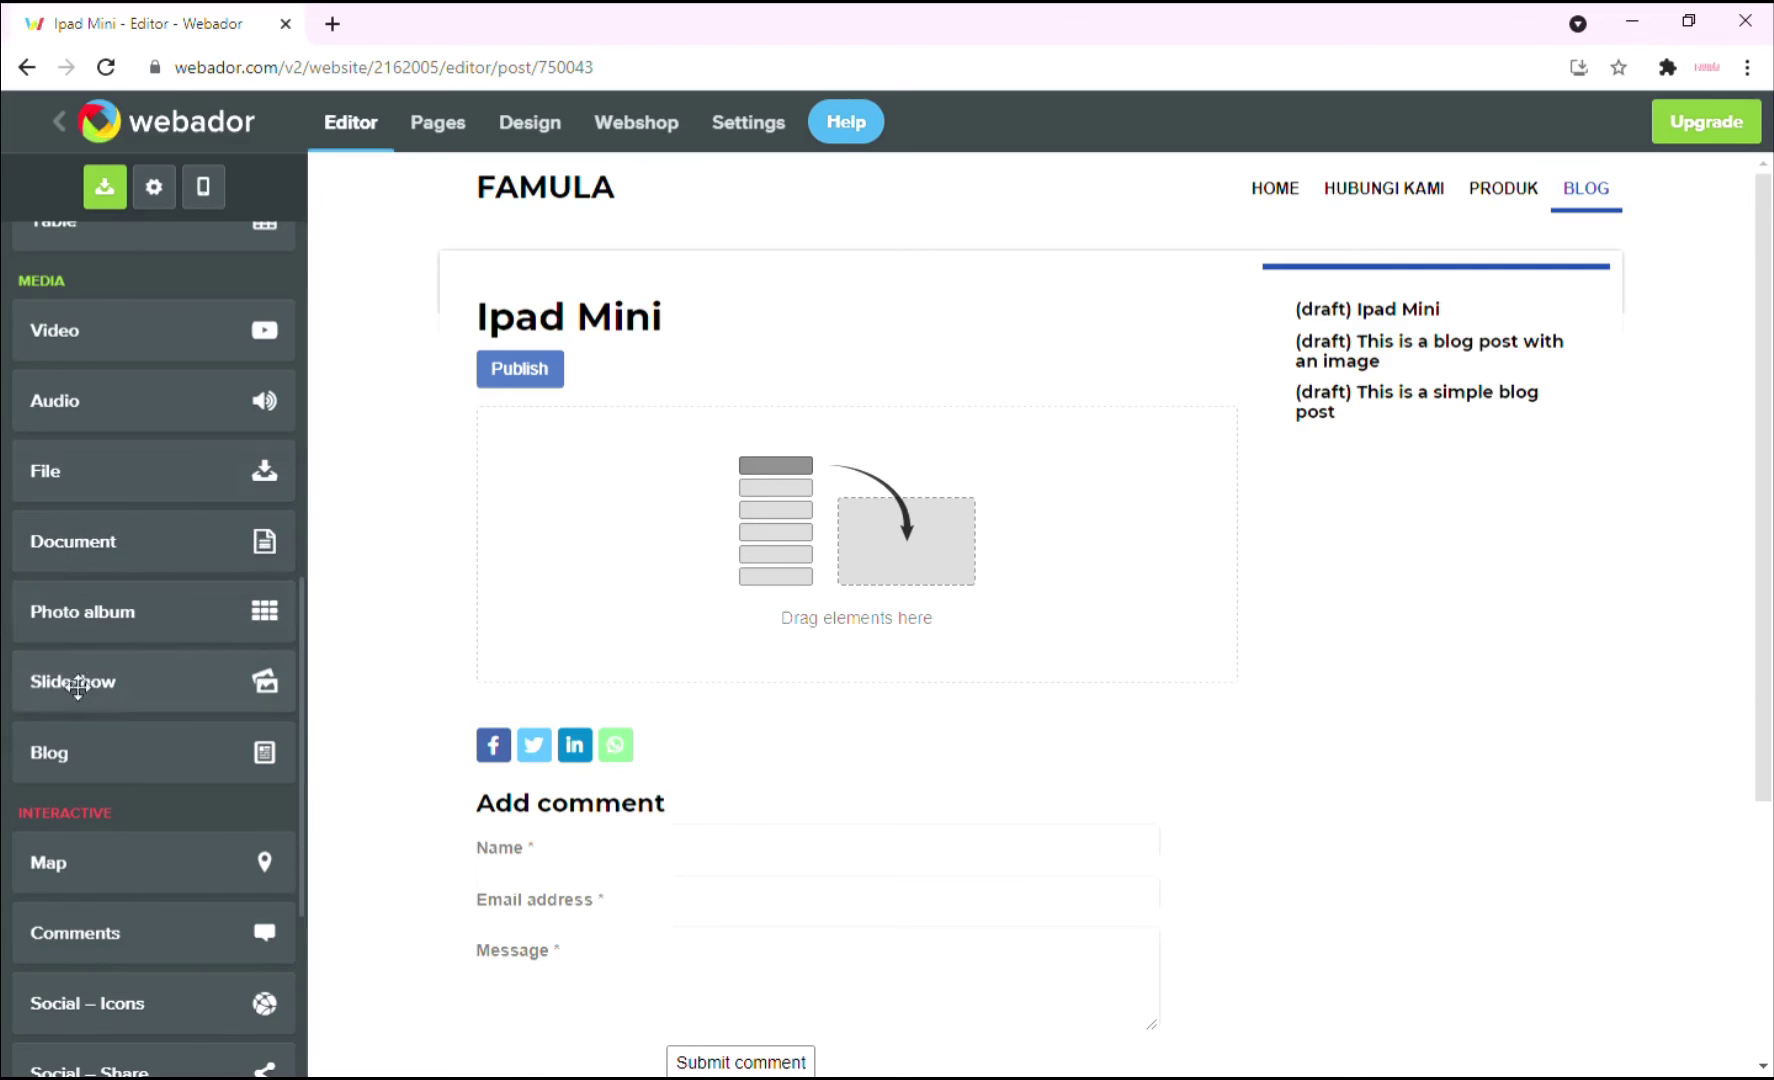
{"action": "scroll", "coordinate": [130, 555], "scroll_direction": "up", "scroll_amount": 8}
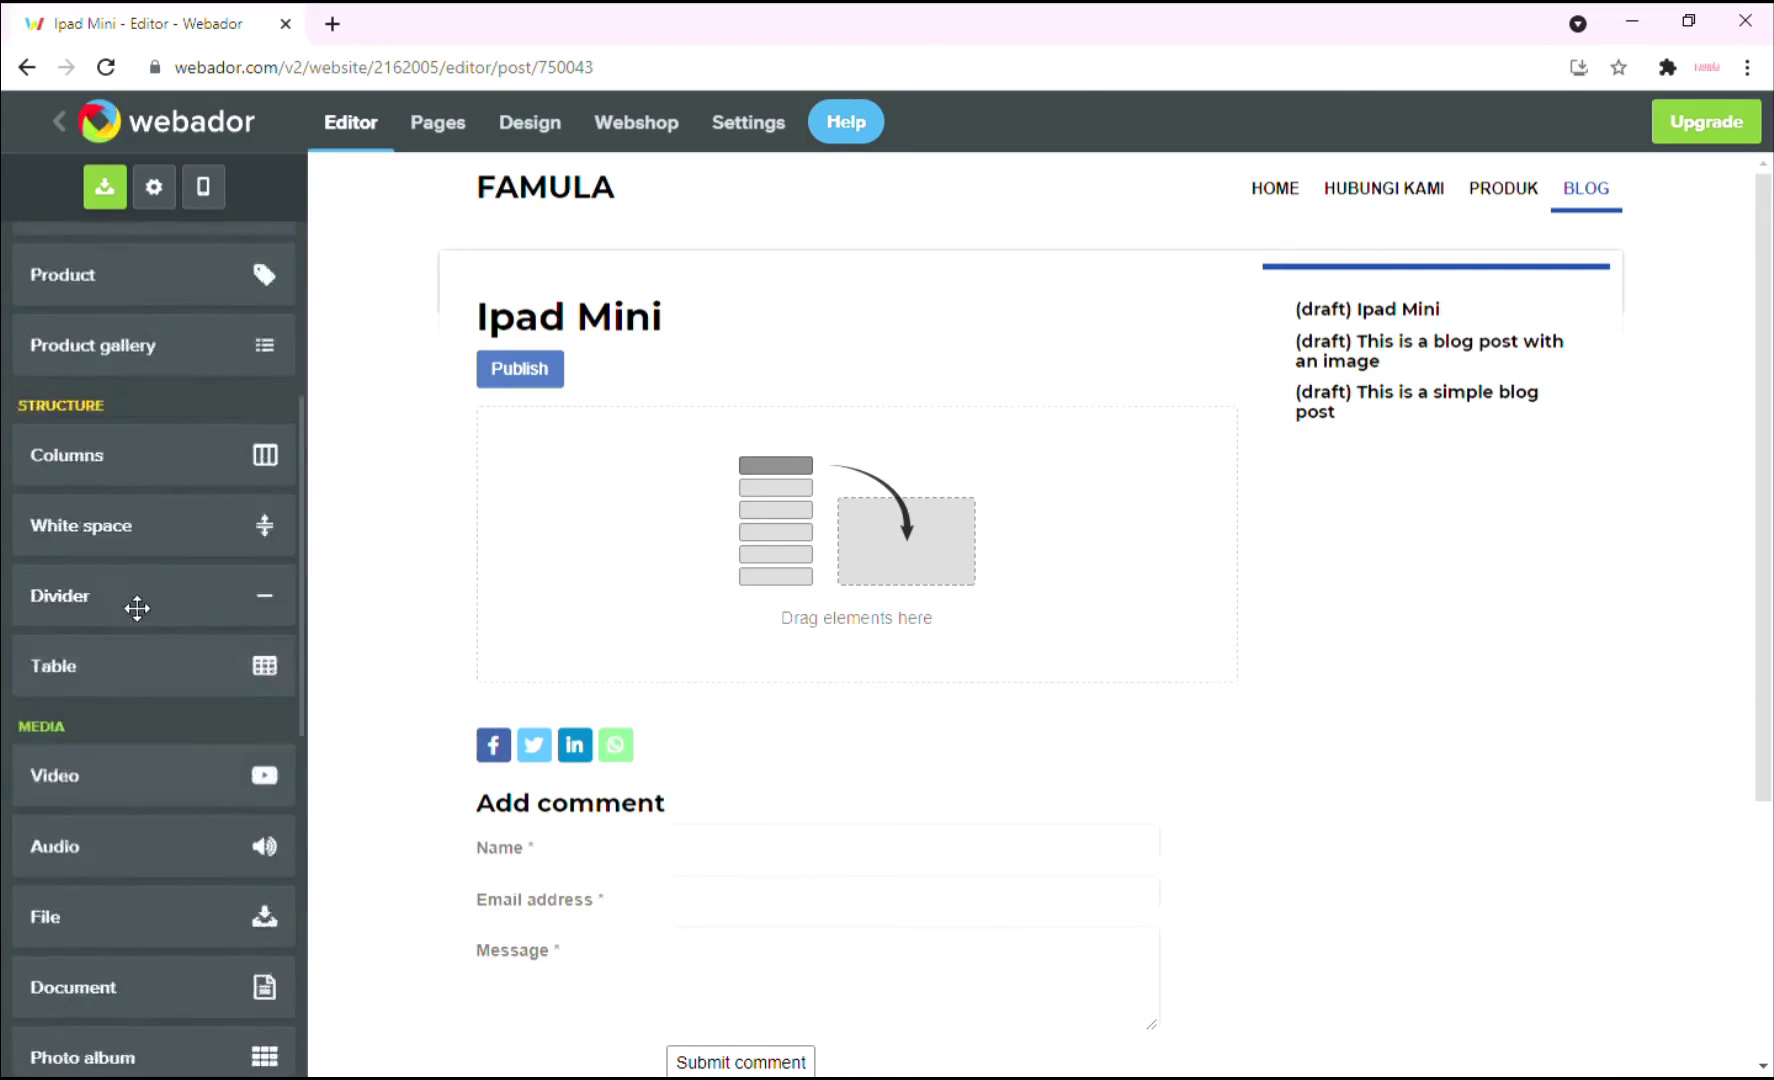
{"action": "left_click_drag", "start_coordinate": [98, 502], "coordinate": [764, 483]}
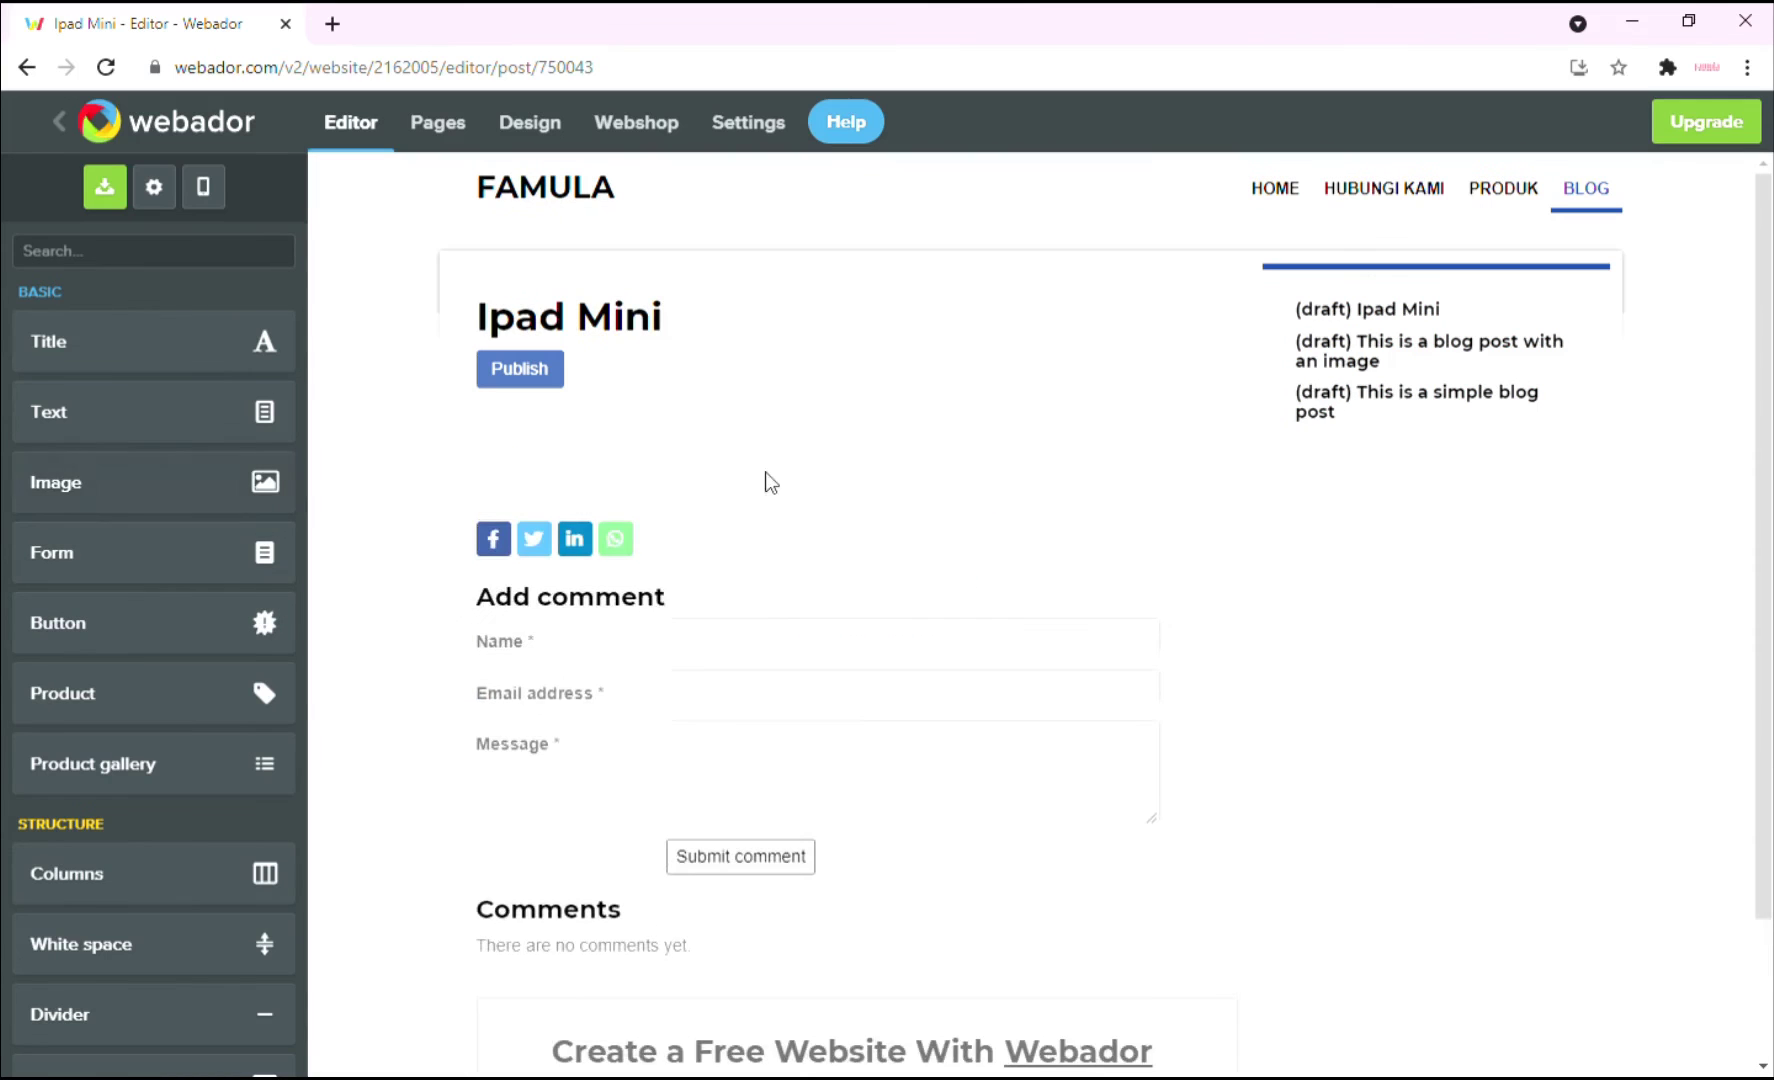
Fill the post's image block with a stock photo found by searching 'ipad mini'.
{"action": "left_click", "coordinate": [610, 362]}
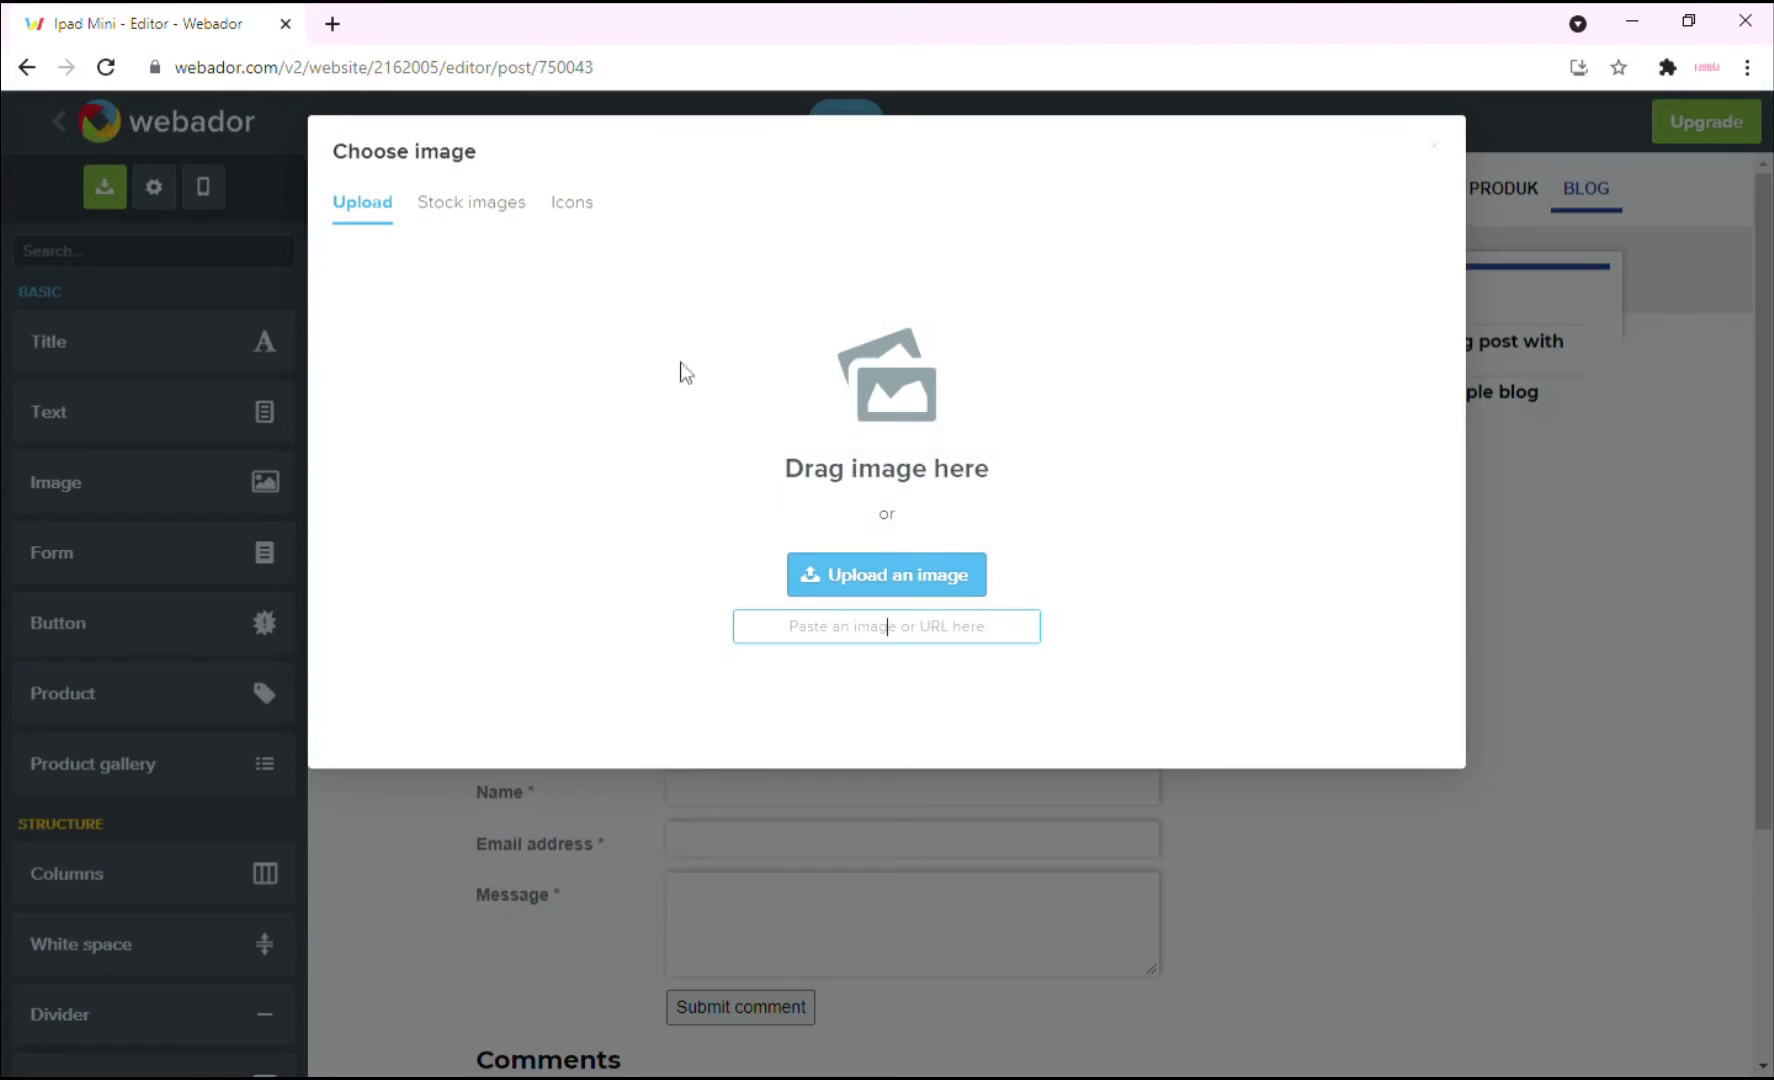
{"action": "left_click", "coordinate": [432, 213]}
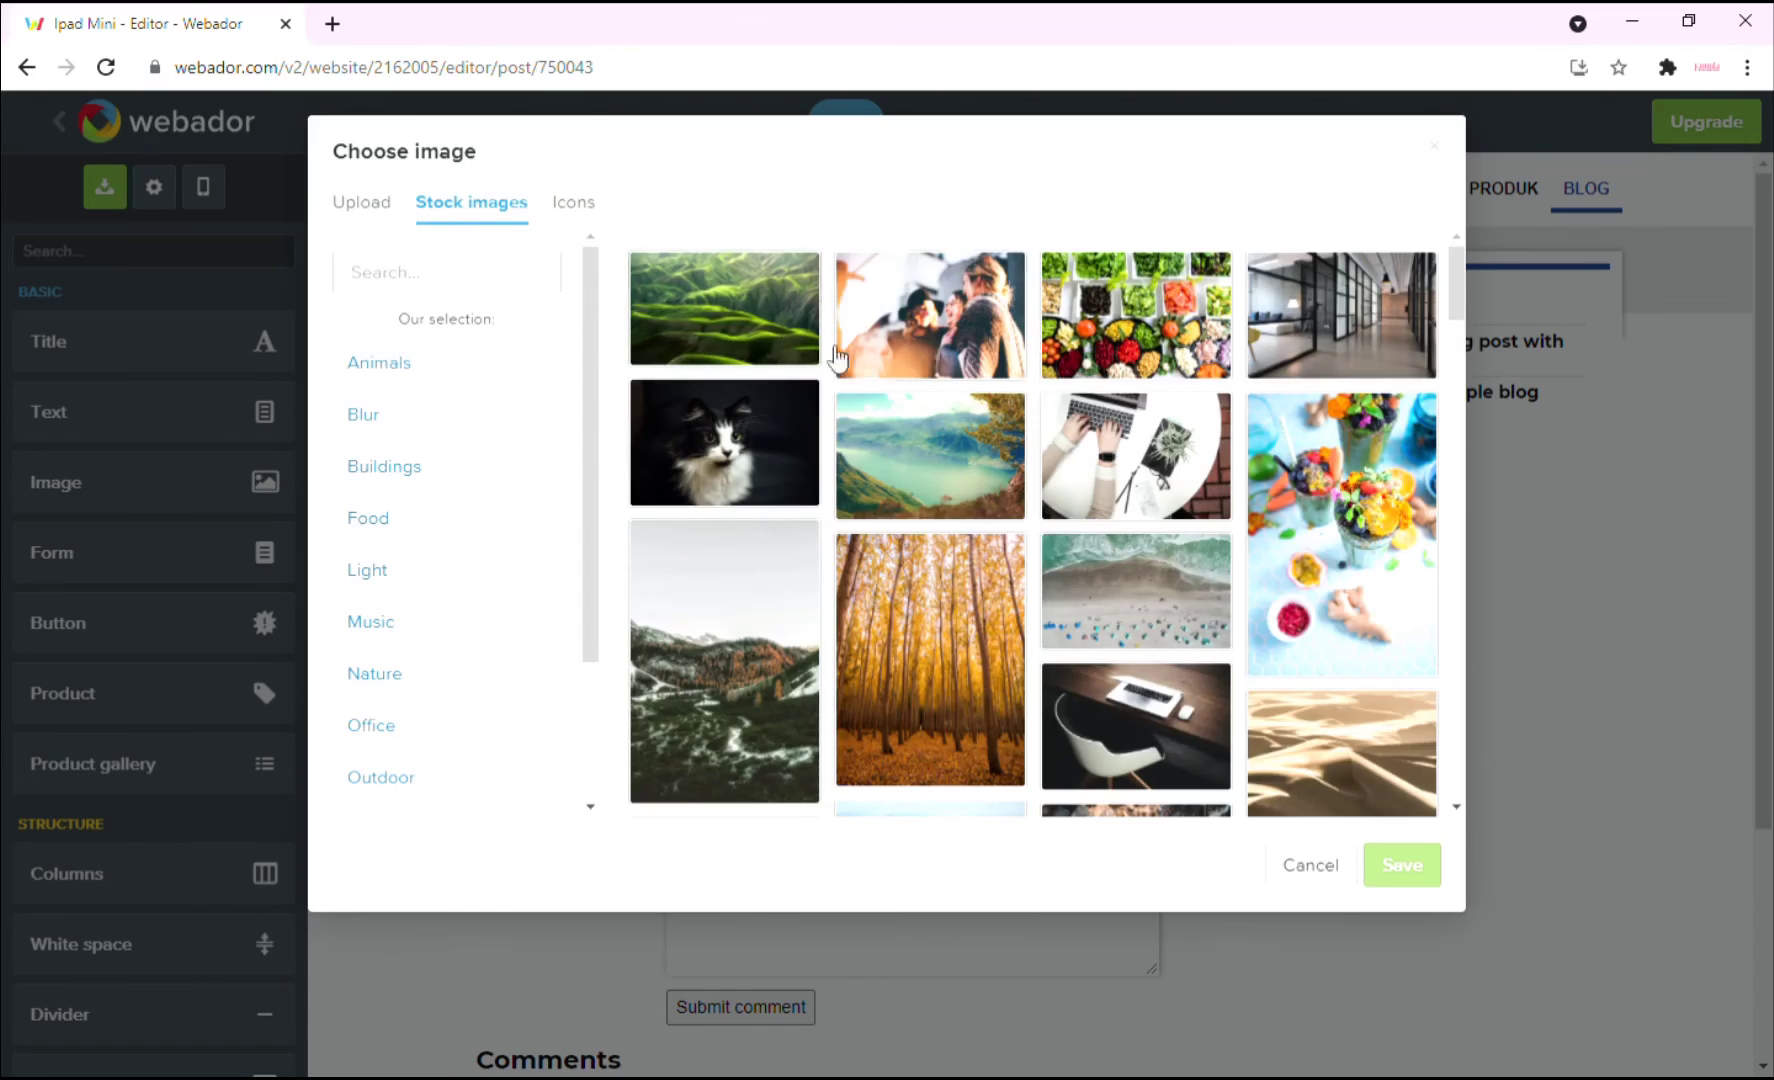
{"action": "type", "text": "ipad mini"}
{"action": "left_click", "coordinate": [930, 314]}
{"action": "left_click", "coordinate": [1385, 855]}
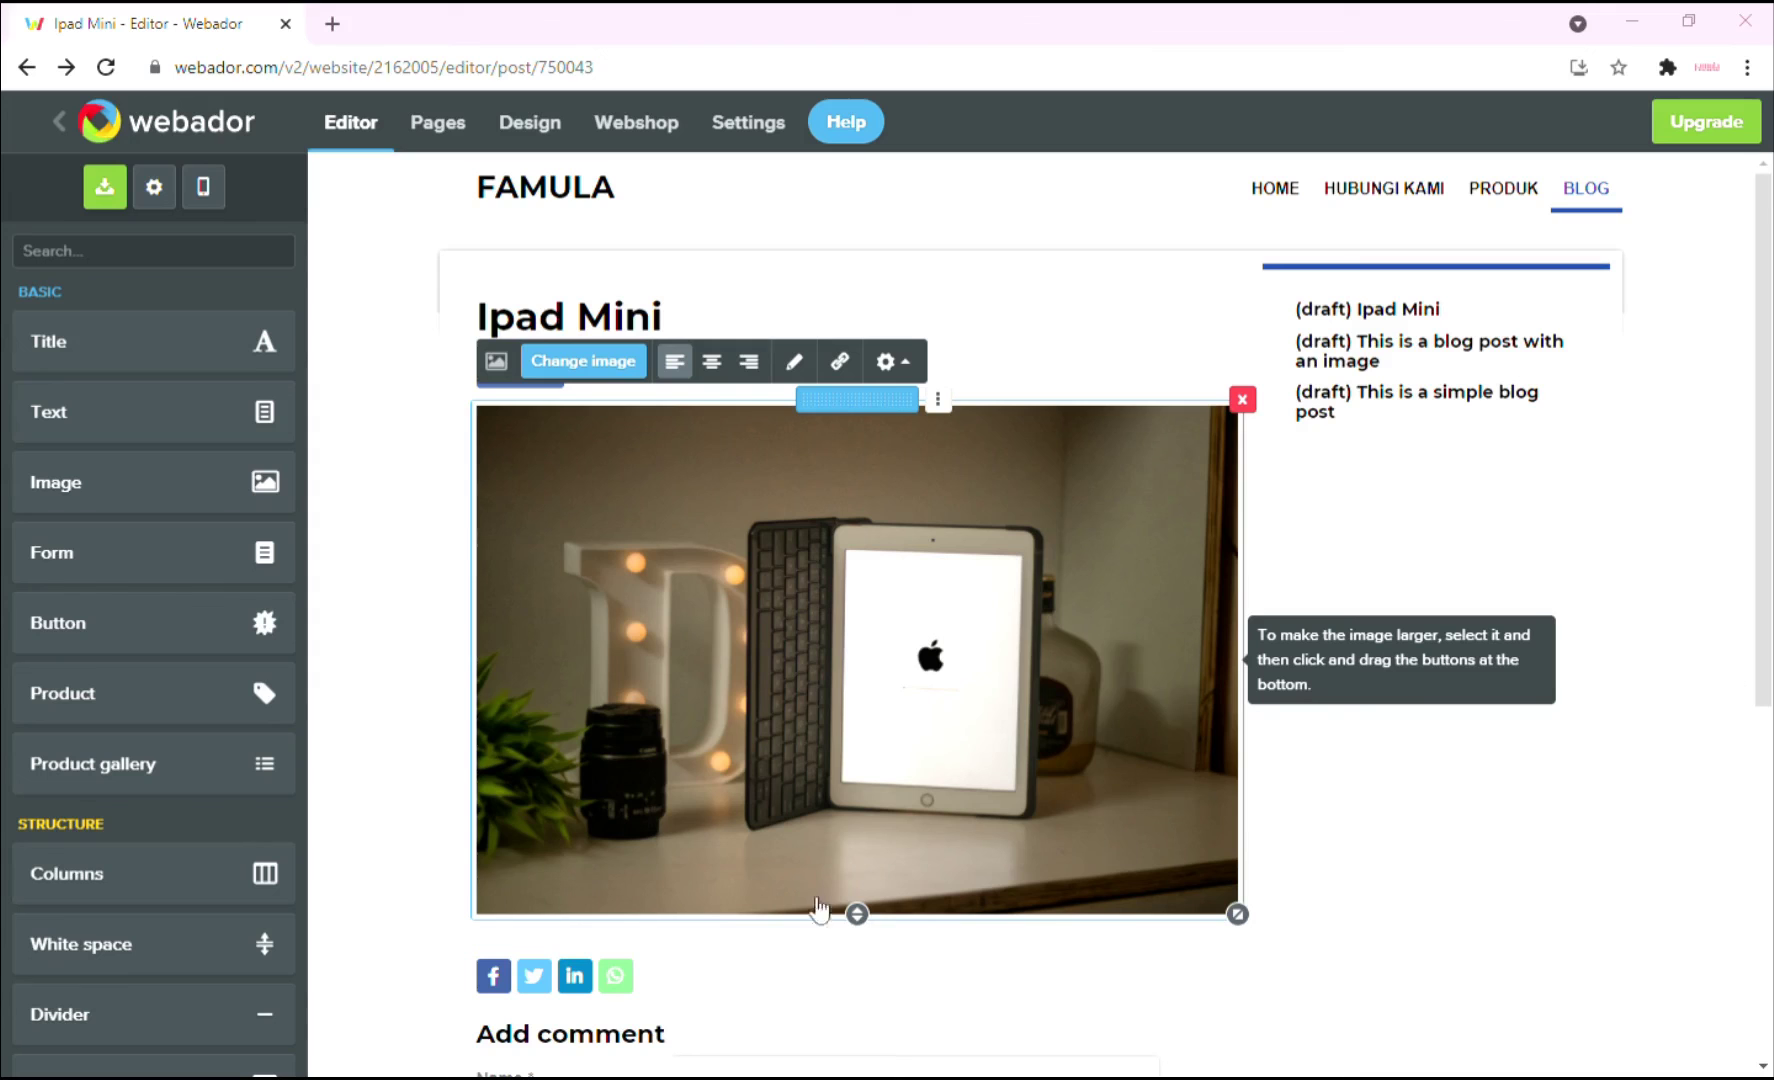
Add a text block below the photo with the pasted Malay paragraph about the sixth-generation iPad mini.
{"action": "left_click_drag", "start_coordinate": [131, 440], "coordinate": [838, 760]}
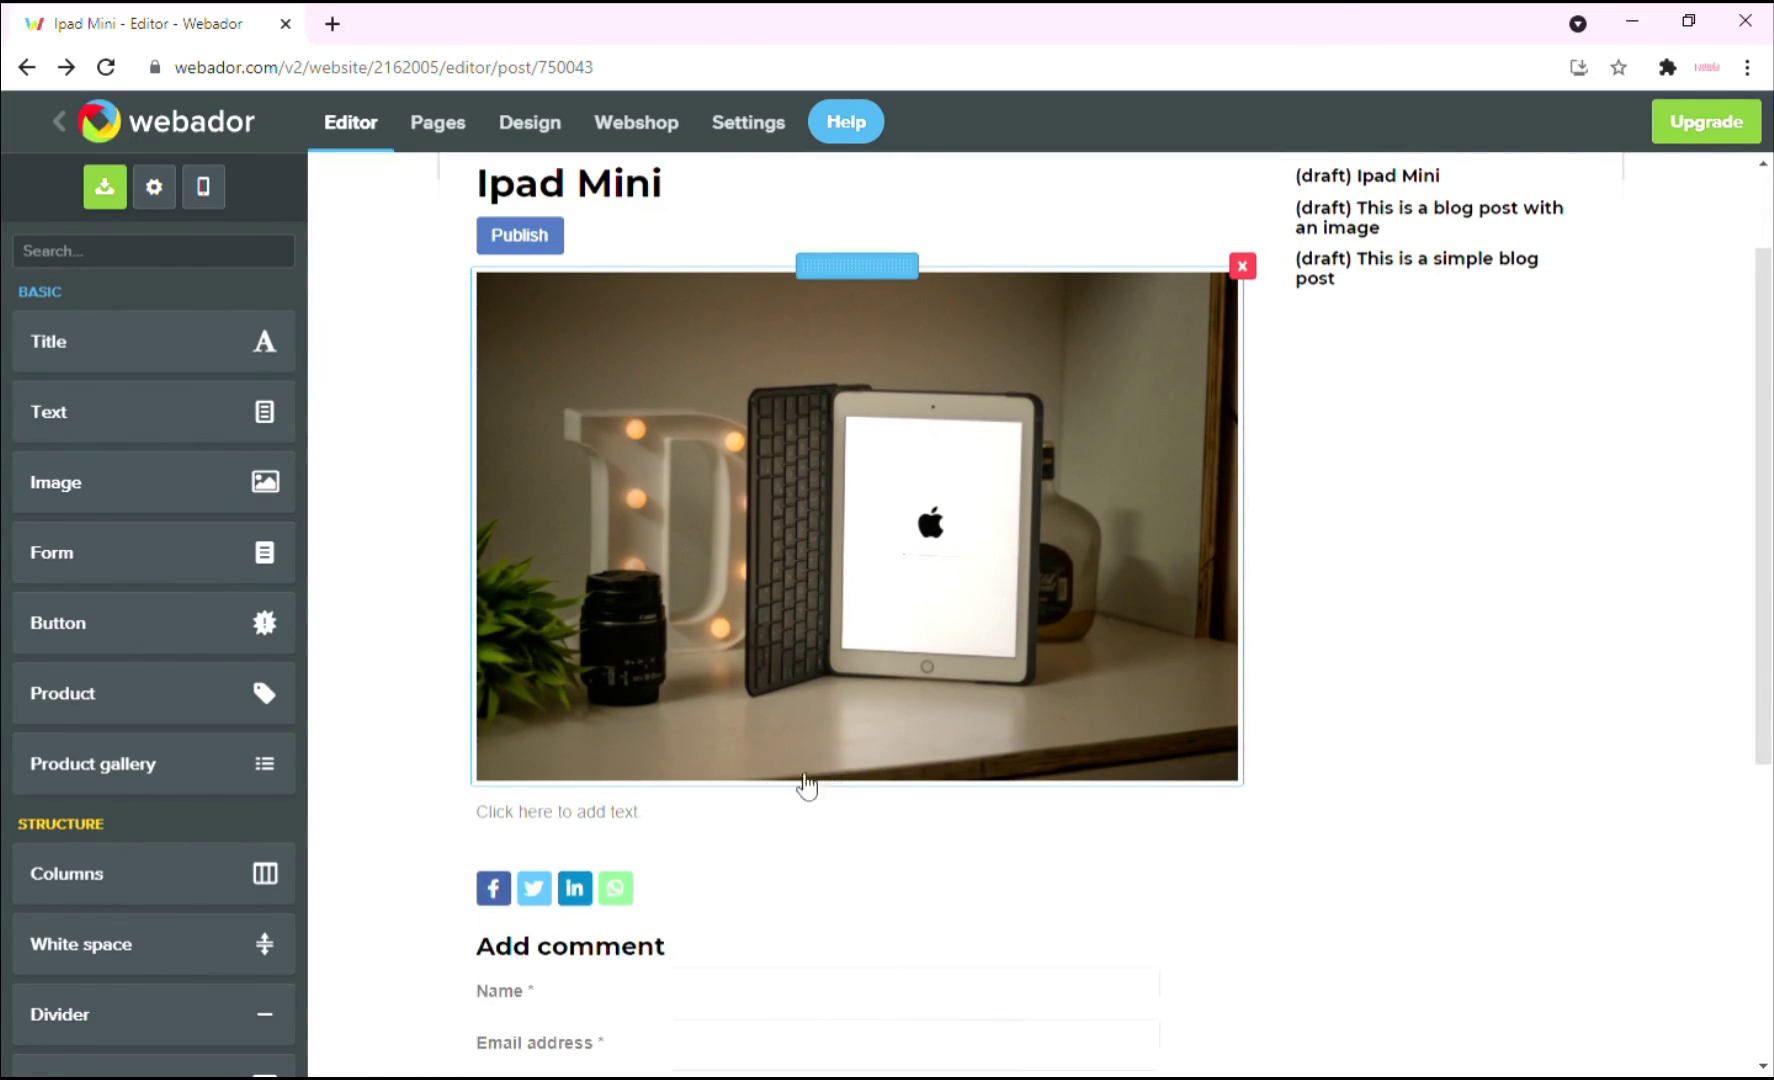
{"action": "left_click", "coordinate": [673, 817]}
{"action": "type", "text": "Apple baru-baru ini memperkenalkan mini iPad generasi keenam, yang menampilkan reka bentuk semula lengkap, paparan yang lebih besar, cip A15 Bionic, dan banyak lagi. MiniPad kini berkongsi reka bentuk iPad Air dengan berkesan, dengan kedua-dua peranti mempunyai banyak ciri yang sama seperti reka bentuk semua skrin tanpa butang Home, Touch ID di butang kuasa atas, dan pembesar suara stereo."}
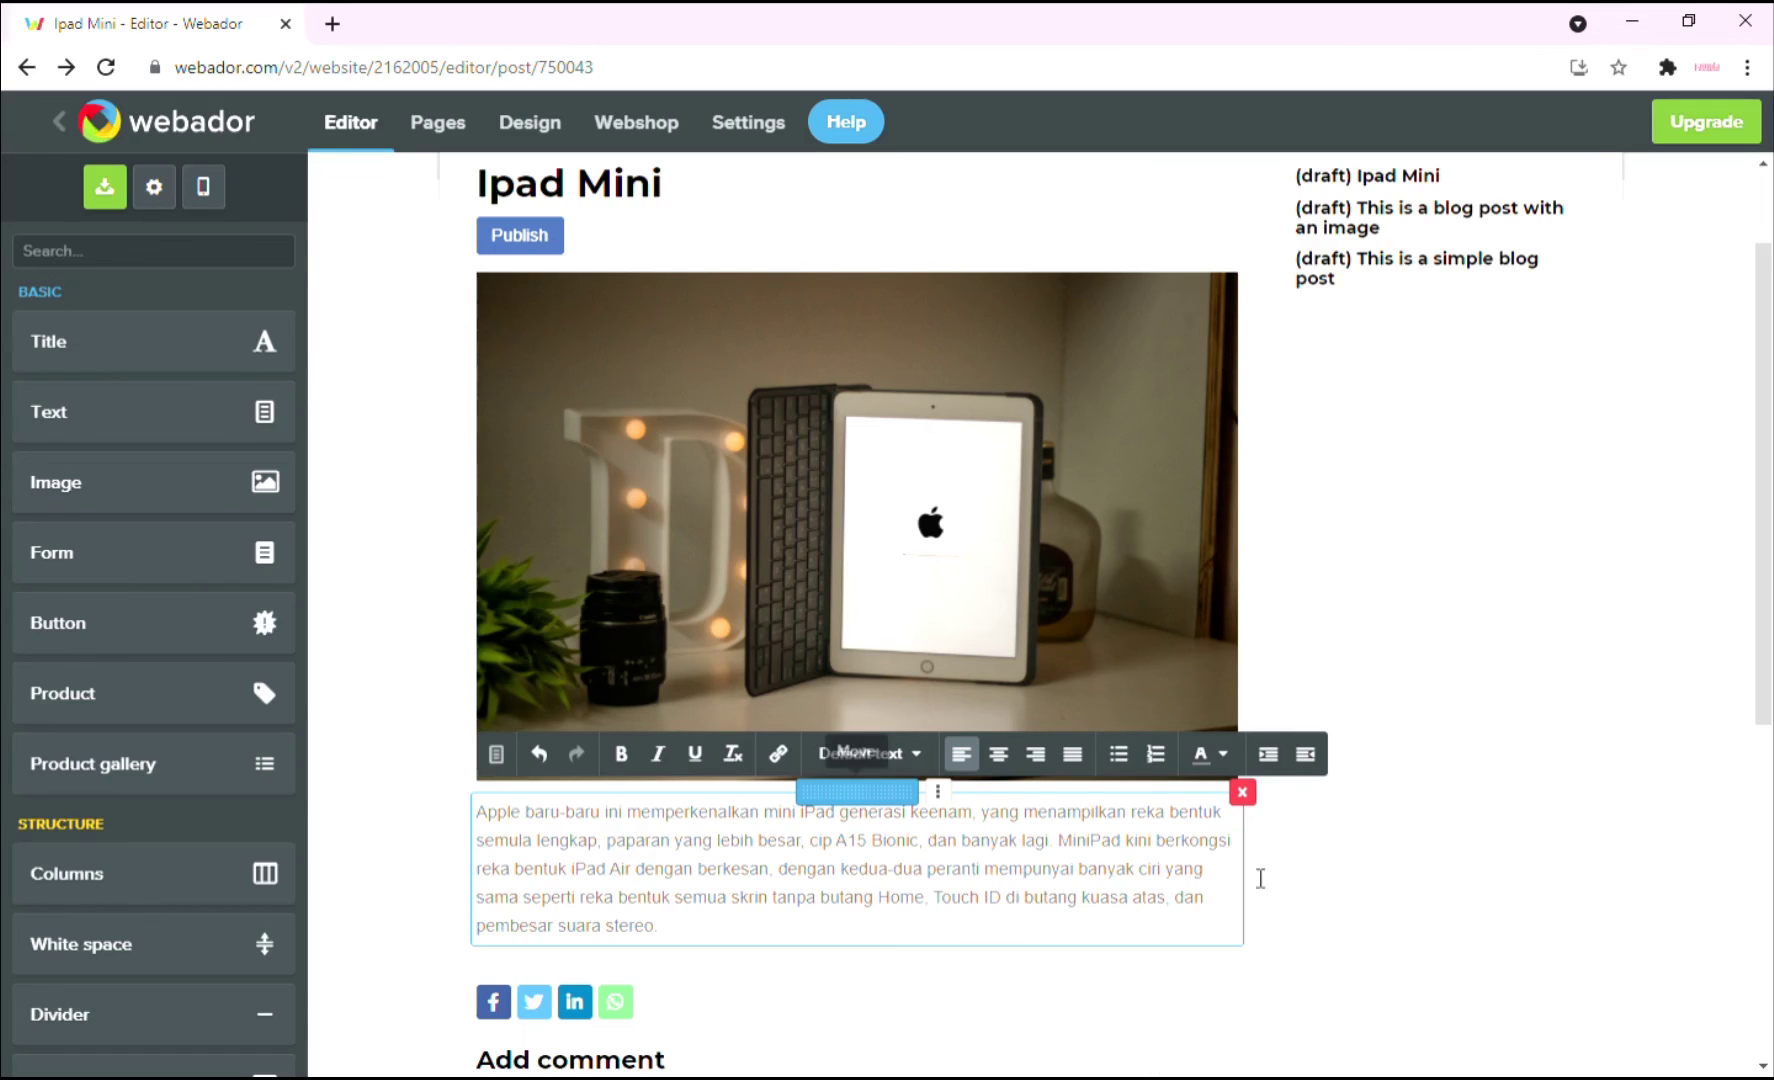
{"action": "left_click", "coordinate": [1389, 942]}
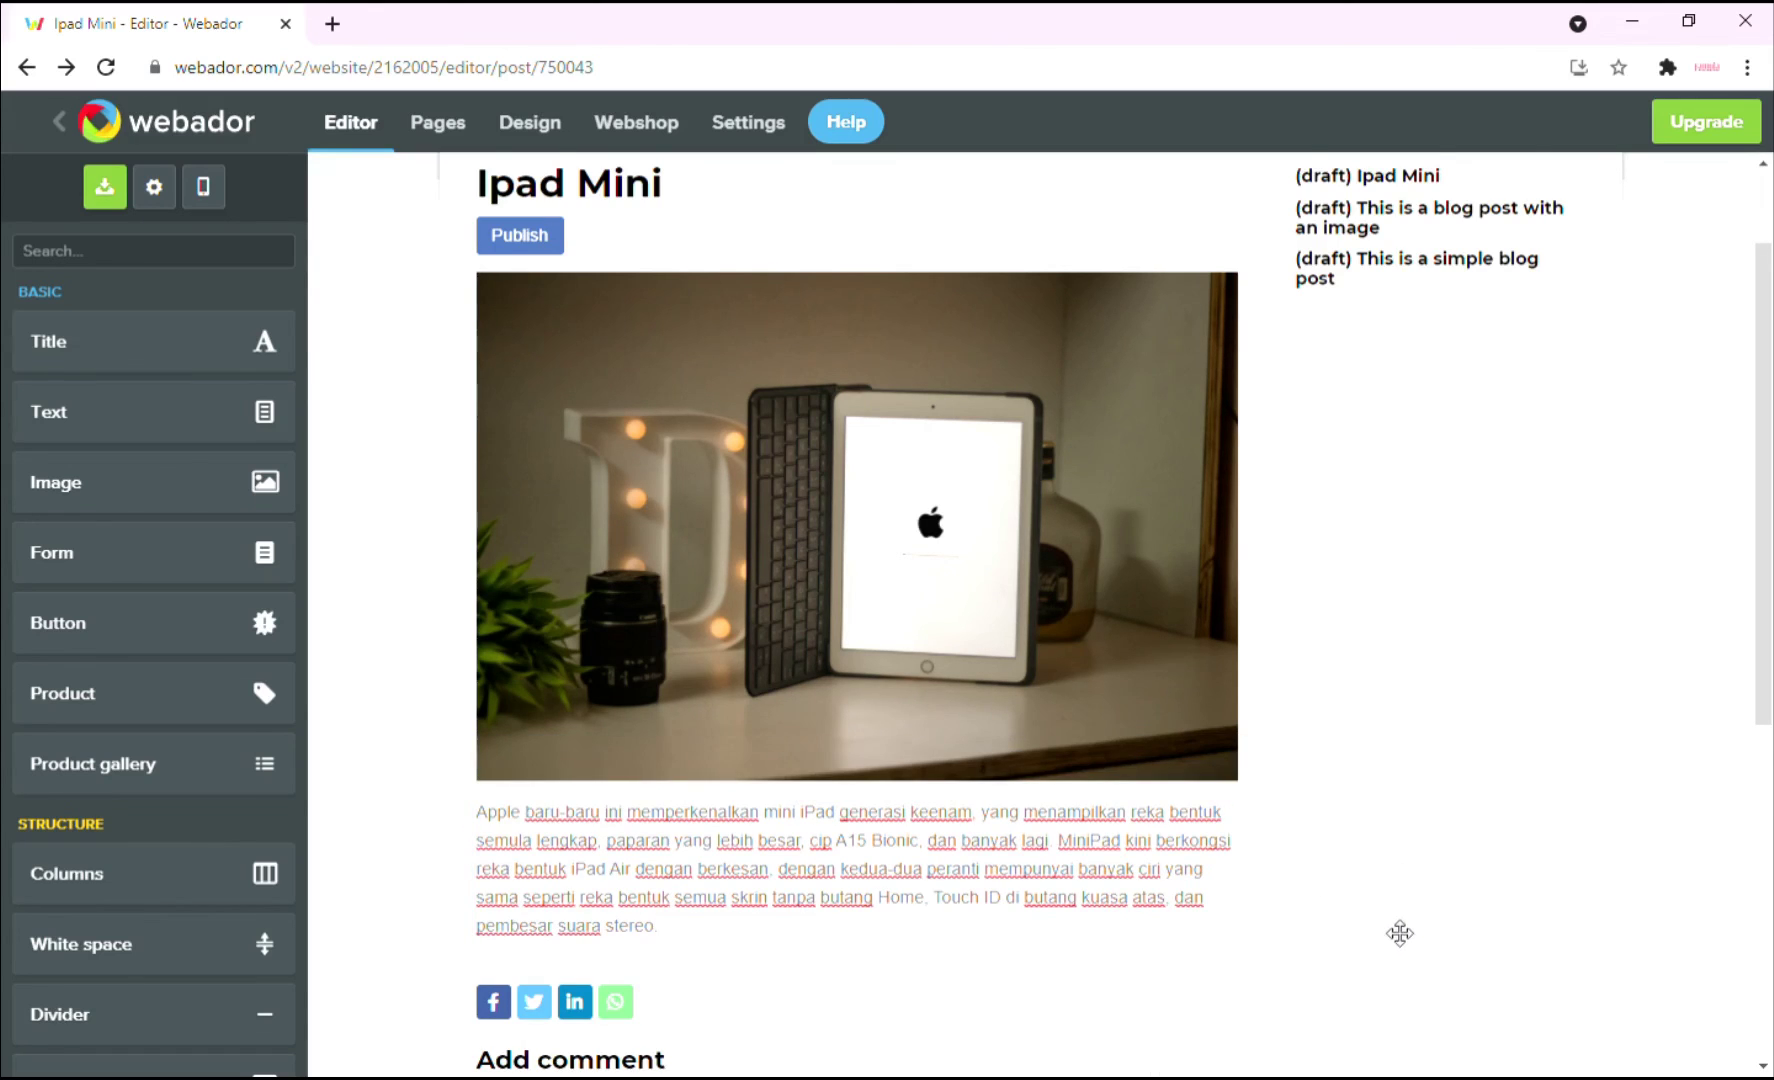
{"action": "scroll", "coordinate": [1400, 930], "scroll_direction": "down", "scroll_amount": 1}
{"action": "scroll", "coordinate": [1410, 925], "scroll_direction": "up", "scroll_amount": 2}
{"action": "scroll", "coordinate": [1417, 926], "scroll_direction": "up", "scroll_amount": 1}
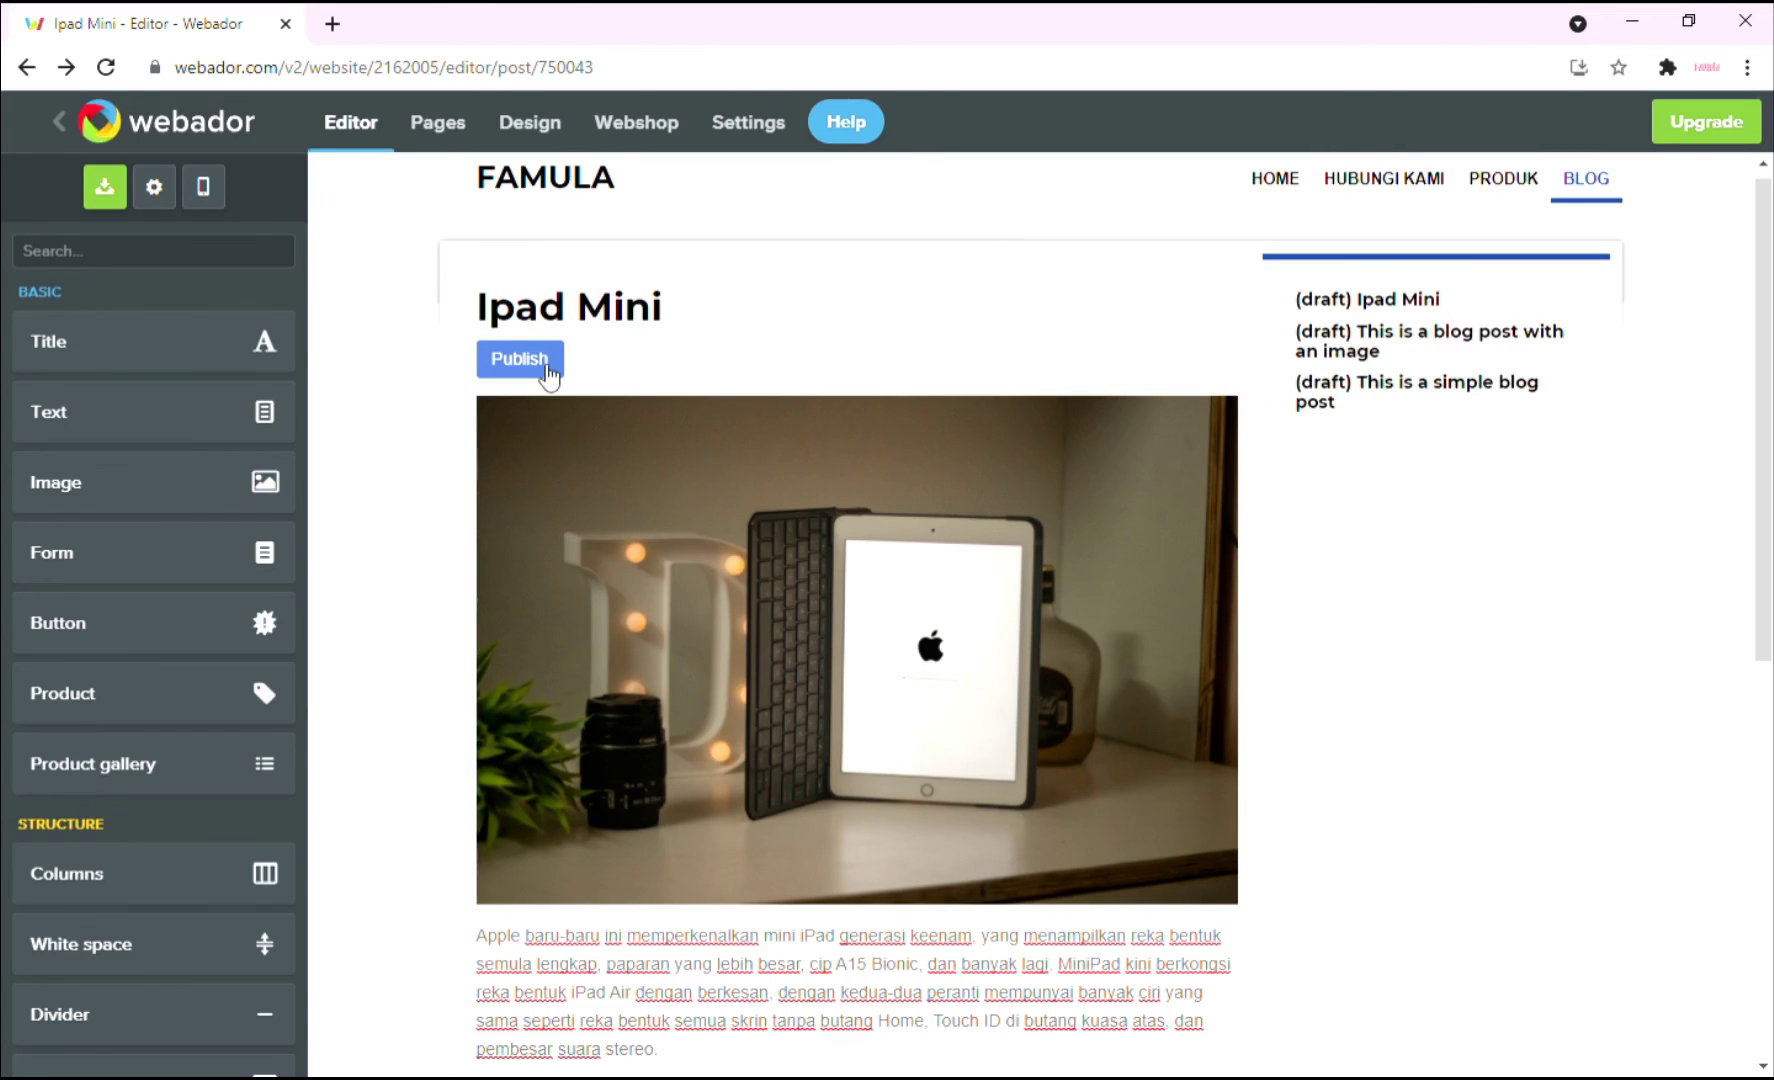
Publish the Ipad Mini post, dated 3 October 2021 19:30, and head back toward the Blog page.
{"action": "left_click", "coordinate": [547, 370]}
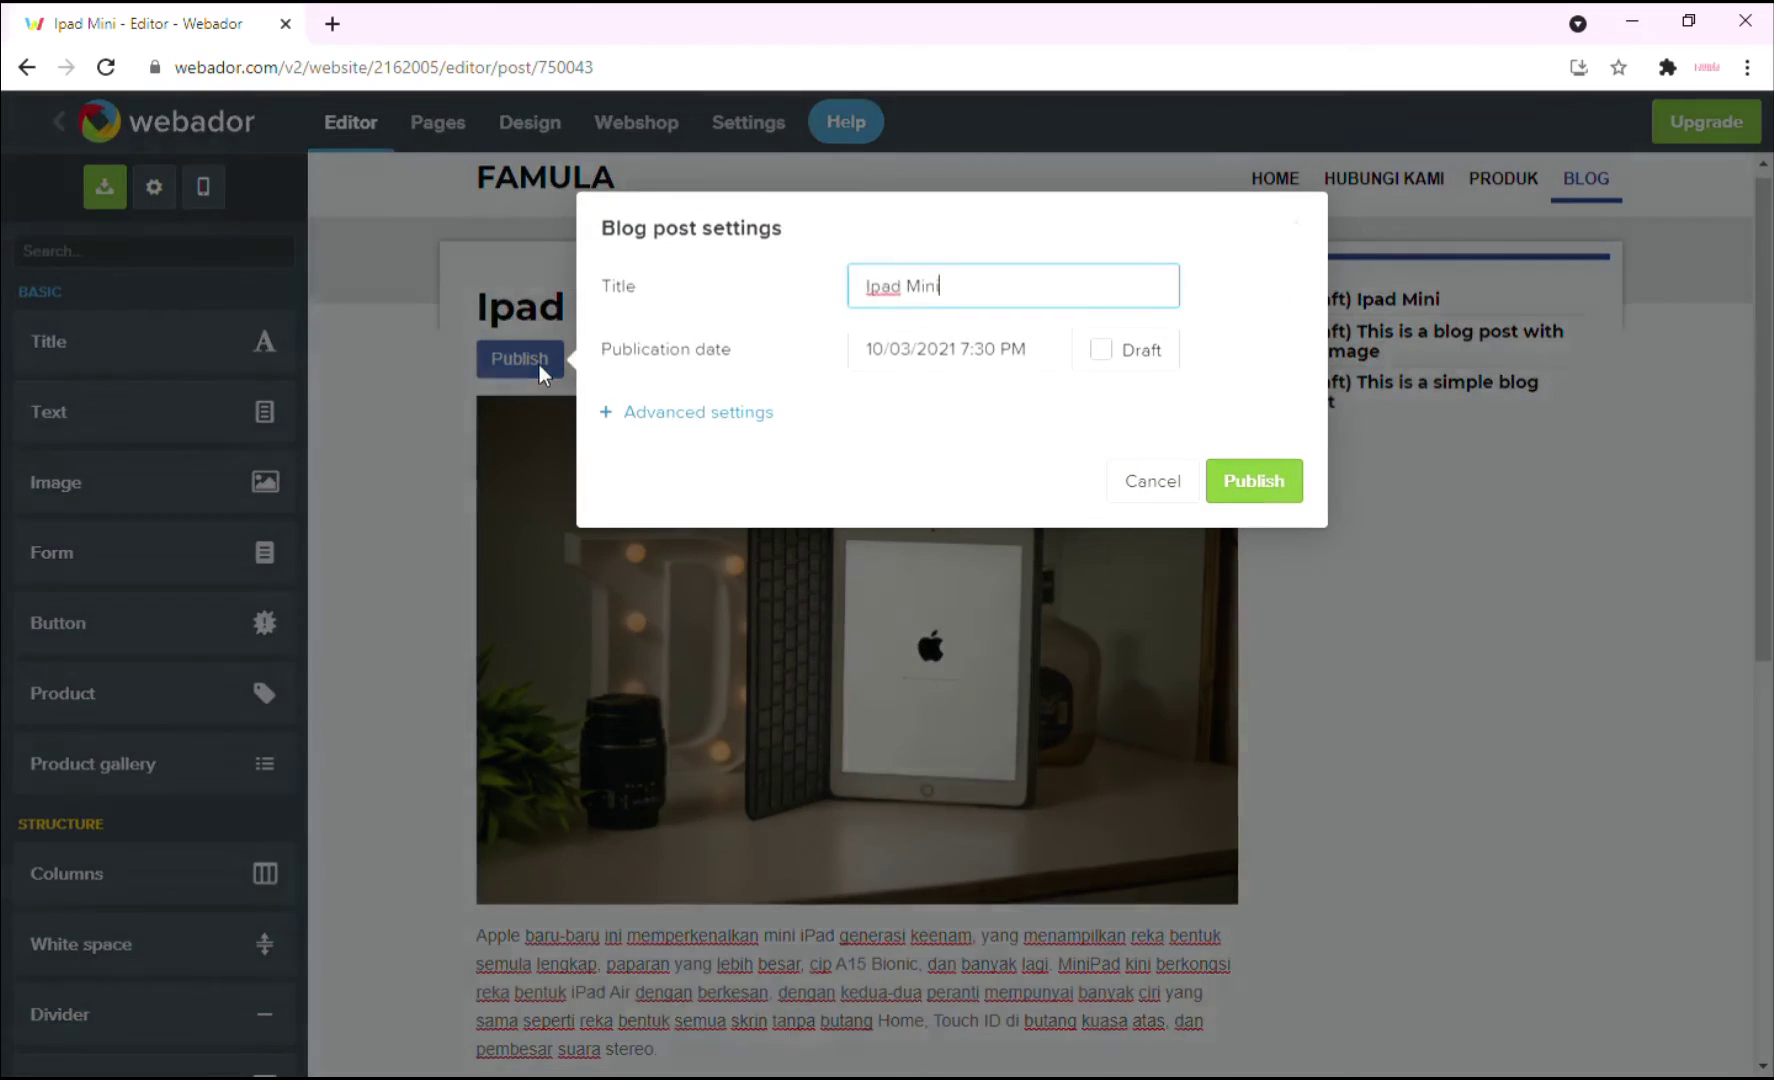
{"action": "left_click", "coordinate": [1256, 484]}
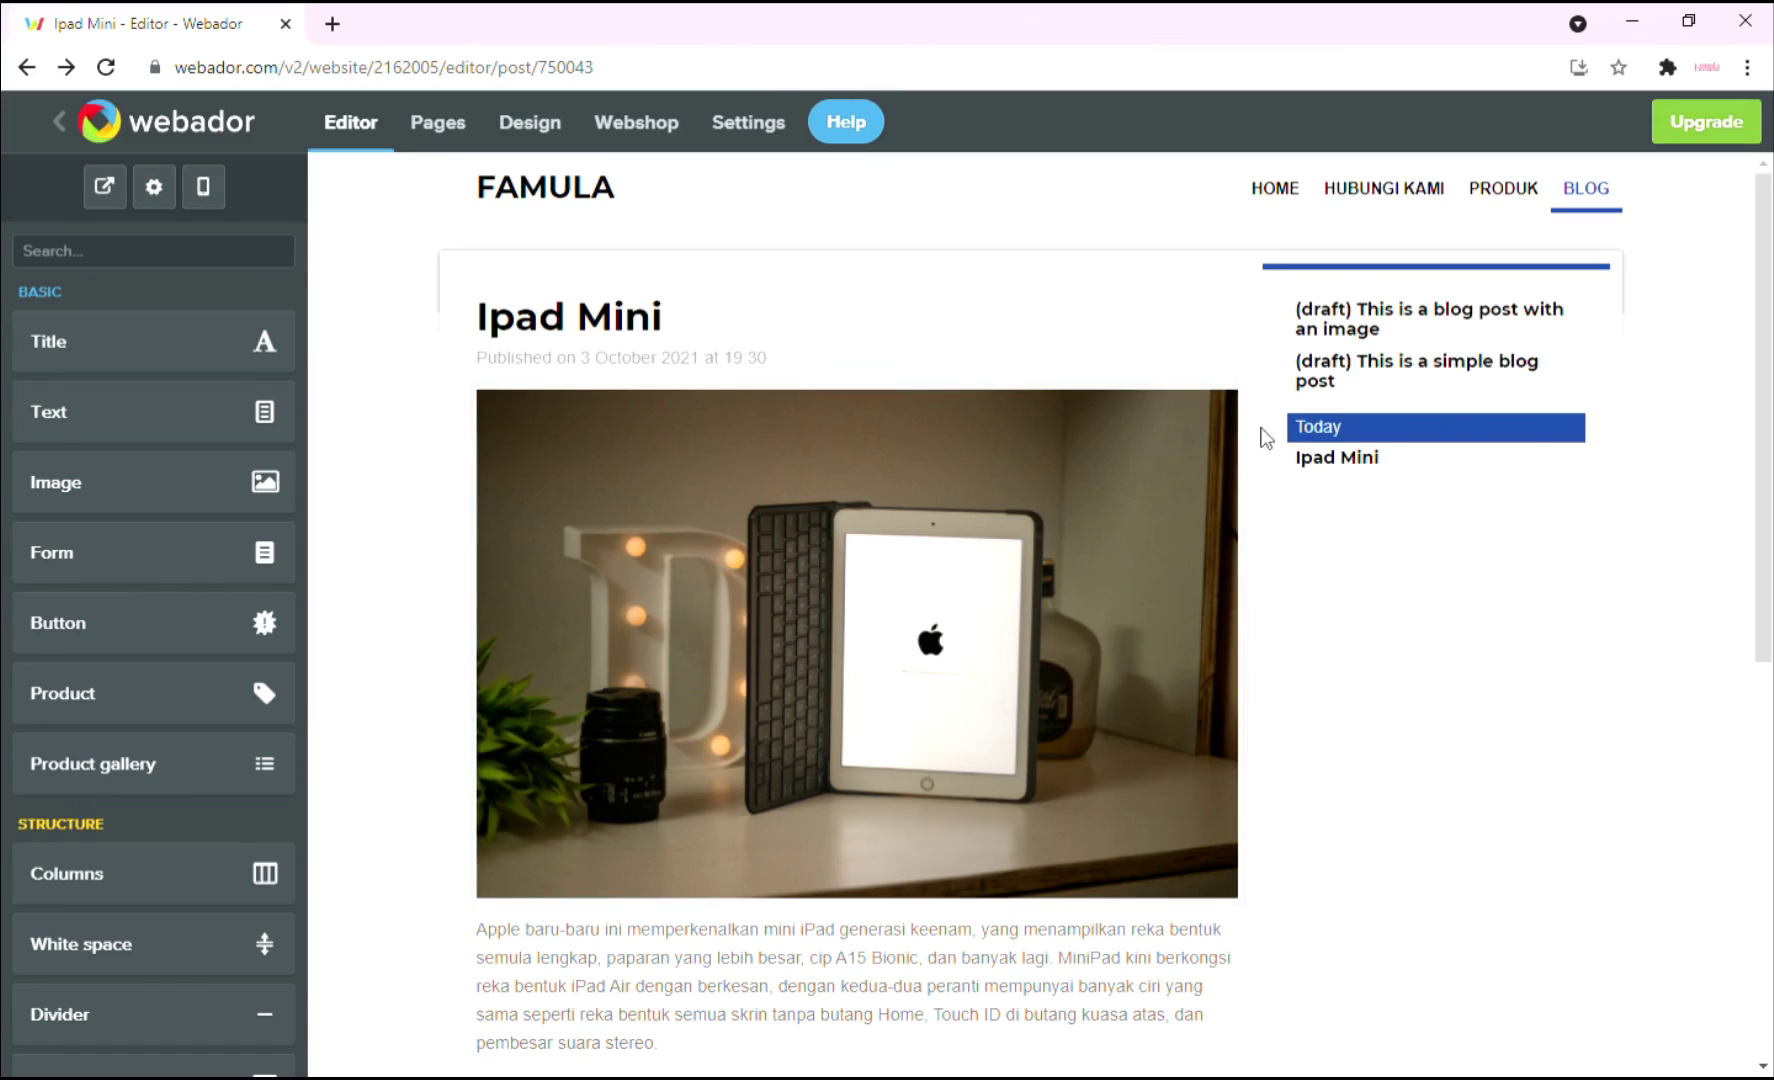
{"action": "left_click", "coordinate": [1613, 220]}
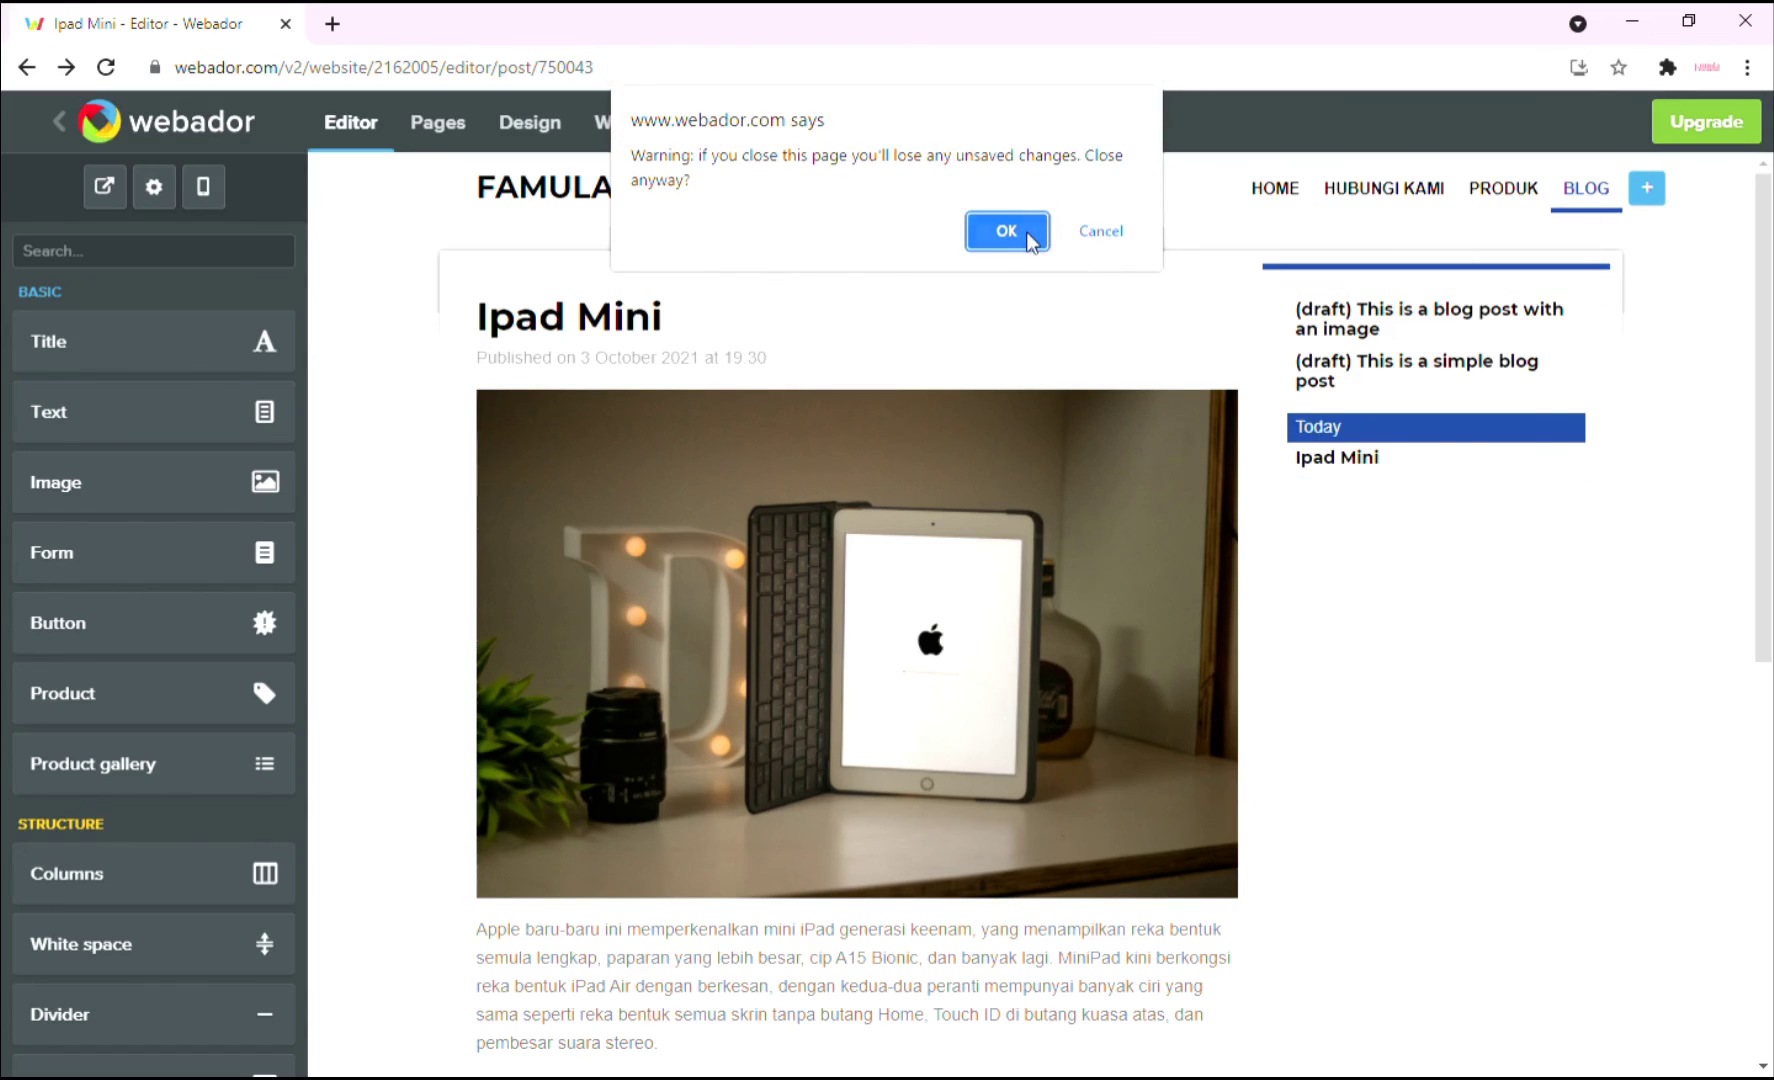
Leave the post editor and check the new Ipad Mini tile on the Blog page.
{"action": "left_click", "coordinate": [1031, 238]}
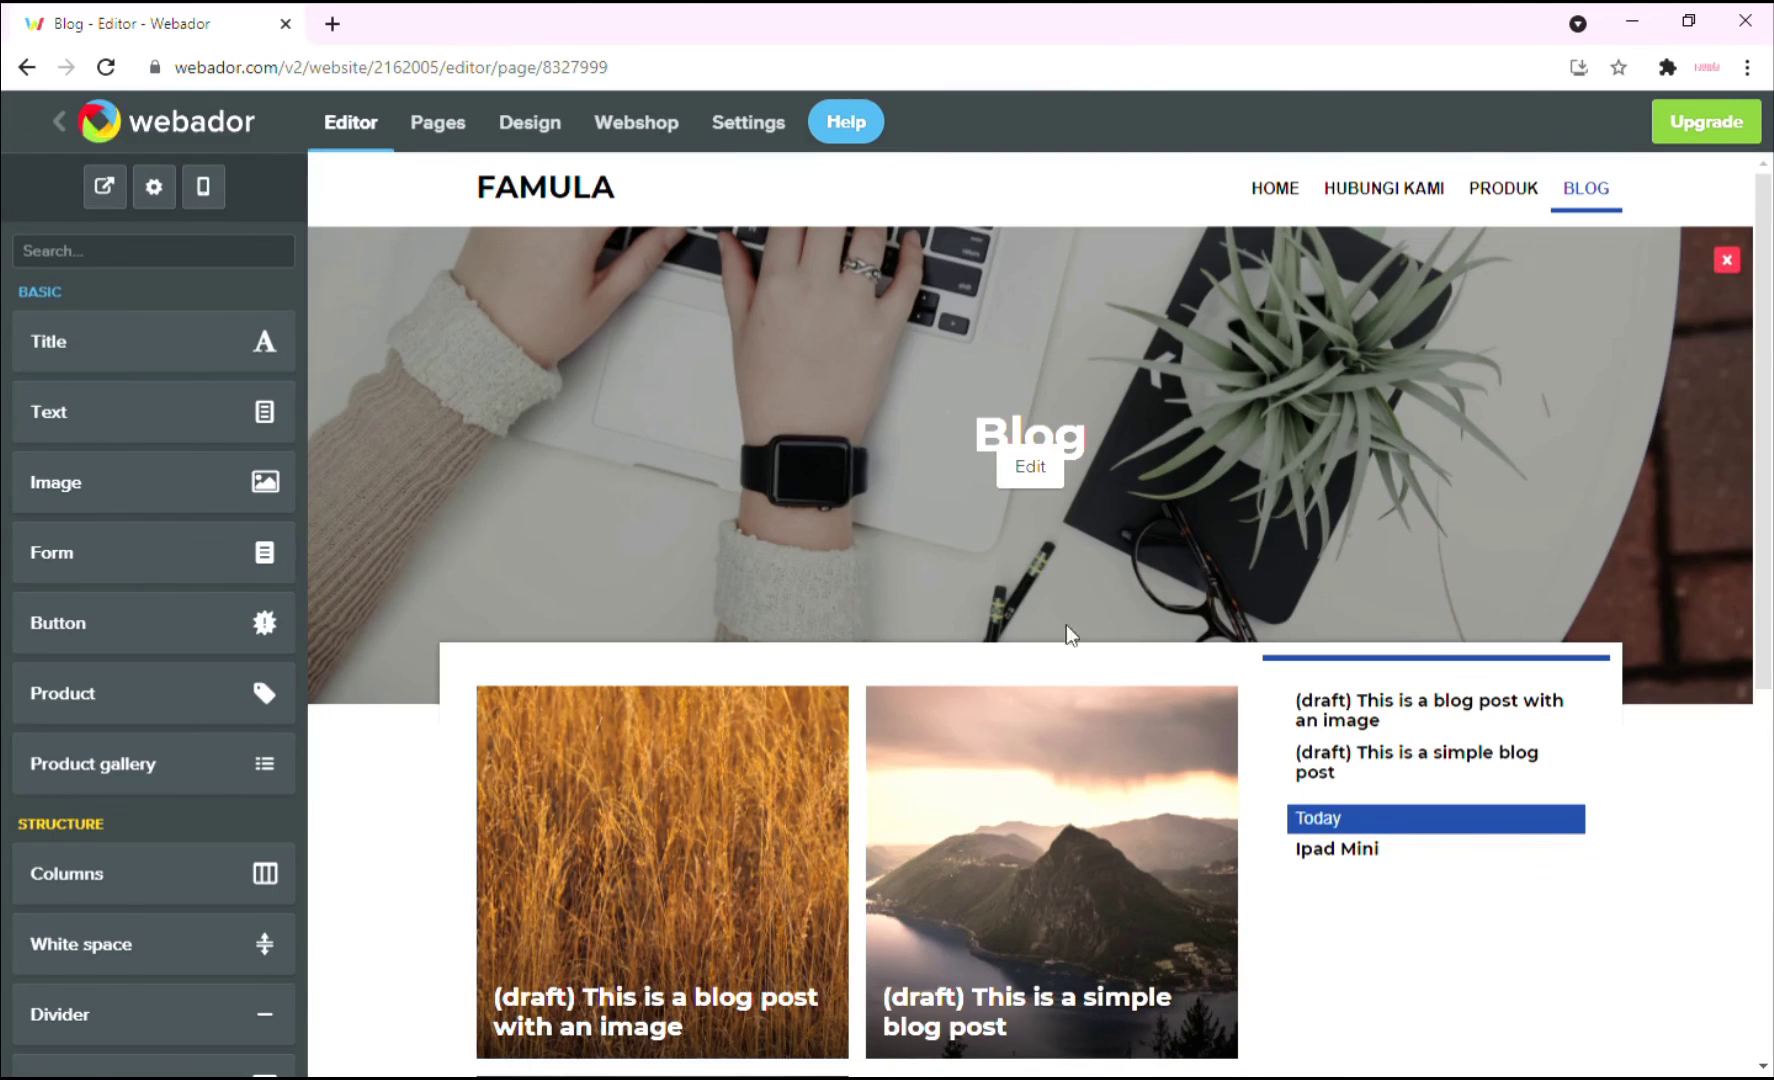
{"action": "scroll", "coordinate": [1066, 630], "scroll_direction": "down", "scroll_amount": 6}
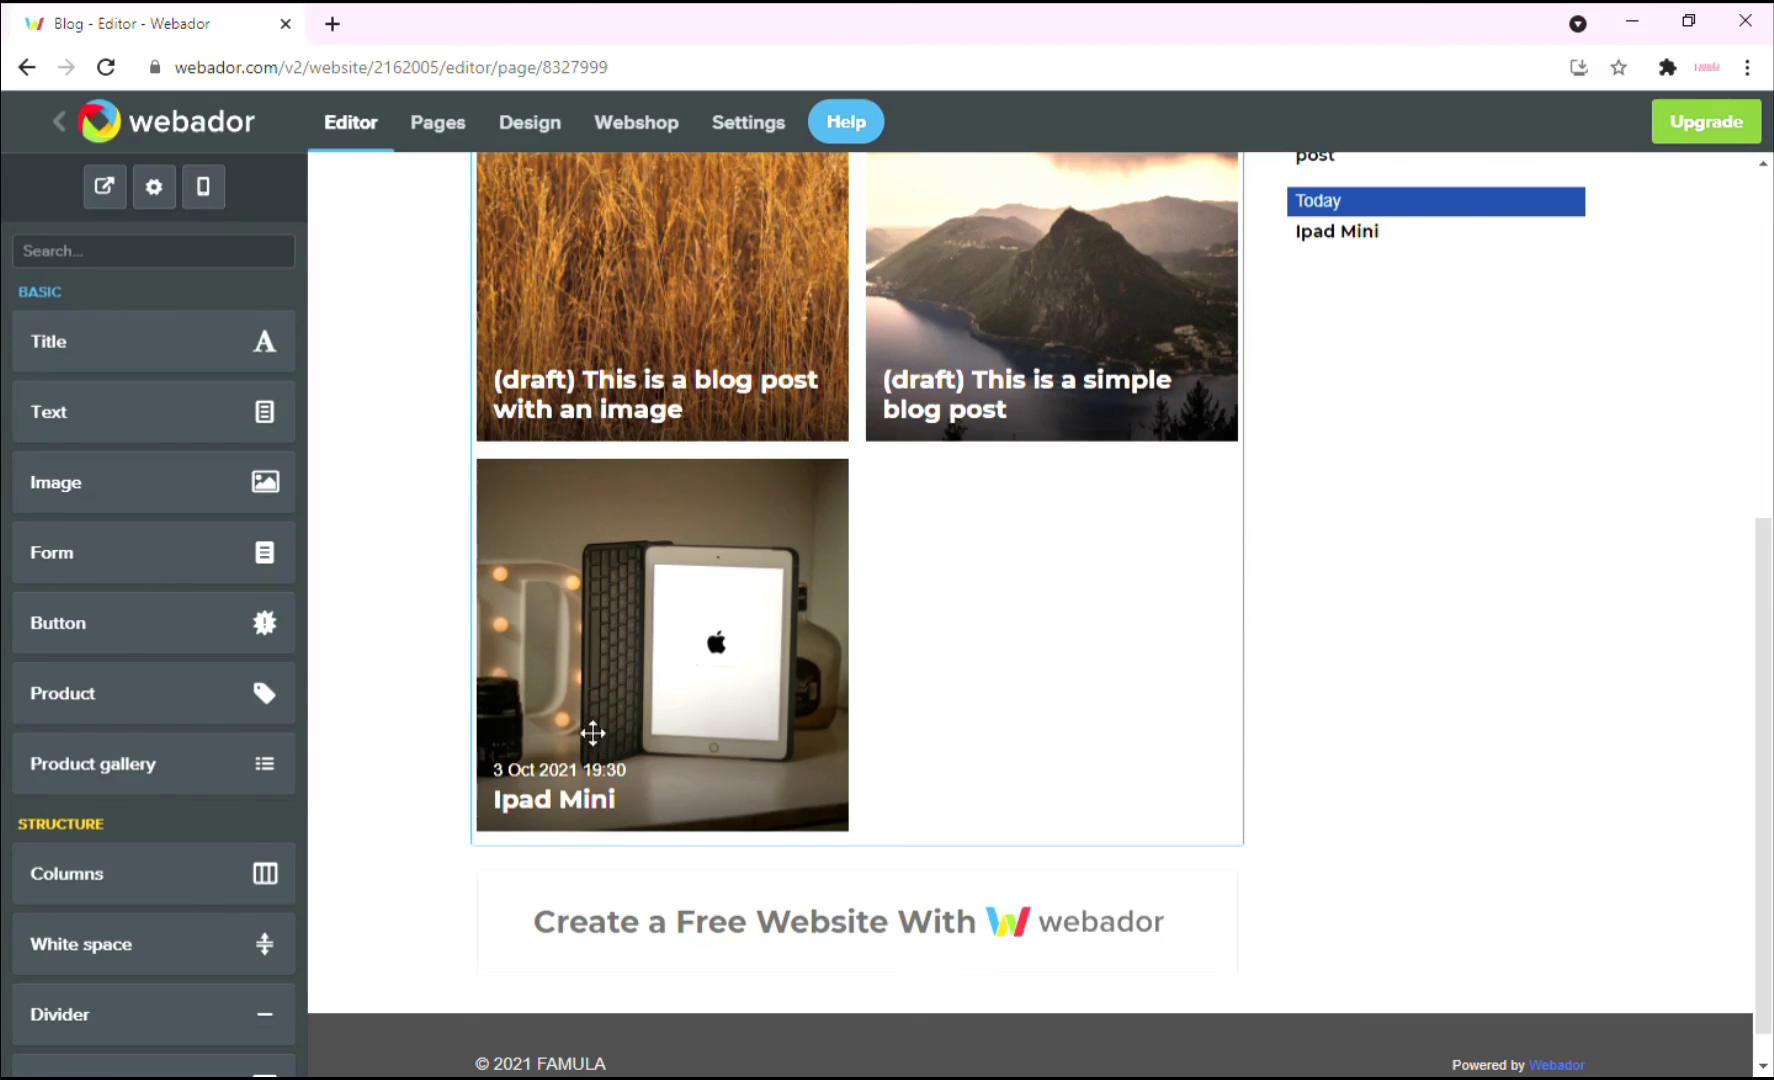
{"action": "scroll", "coordinate": [700, 725], "scroll_direction": "up", "scroll_amount": 3}
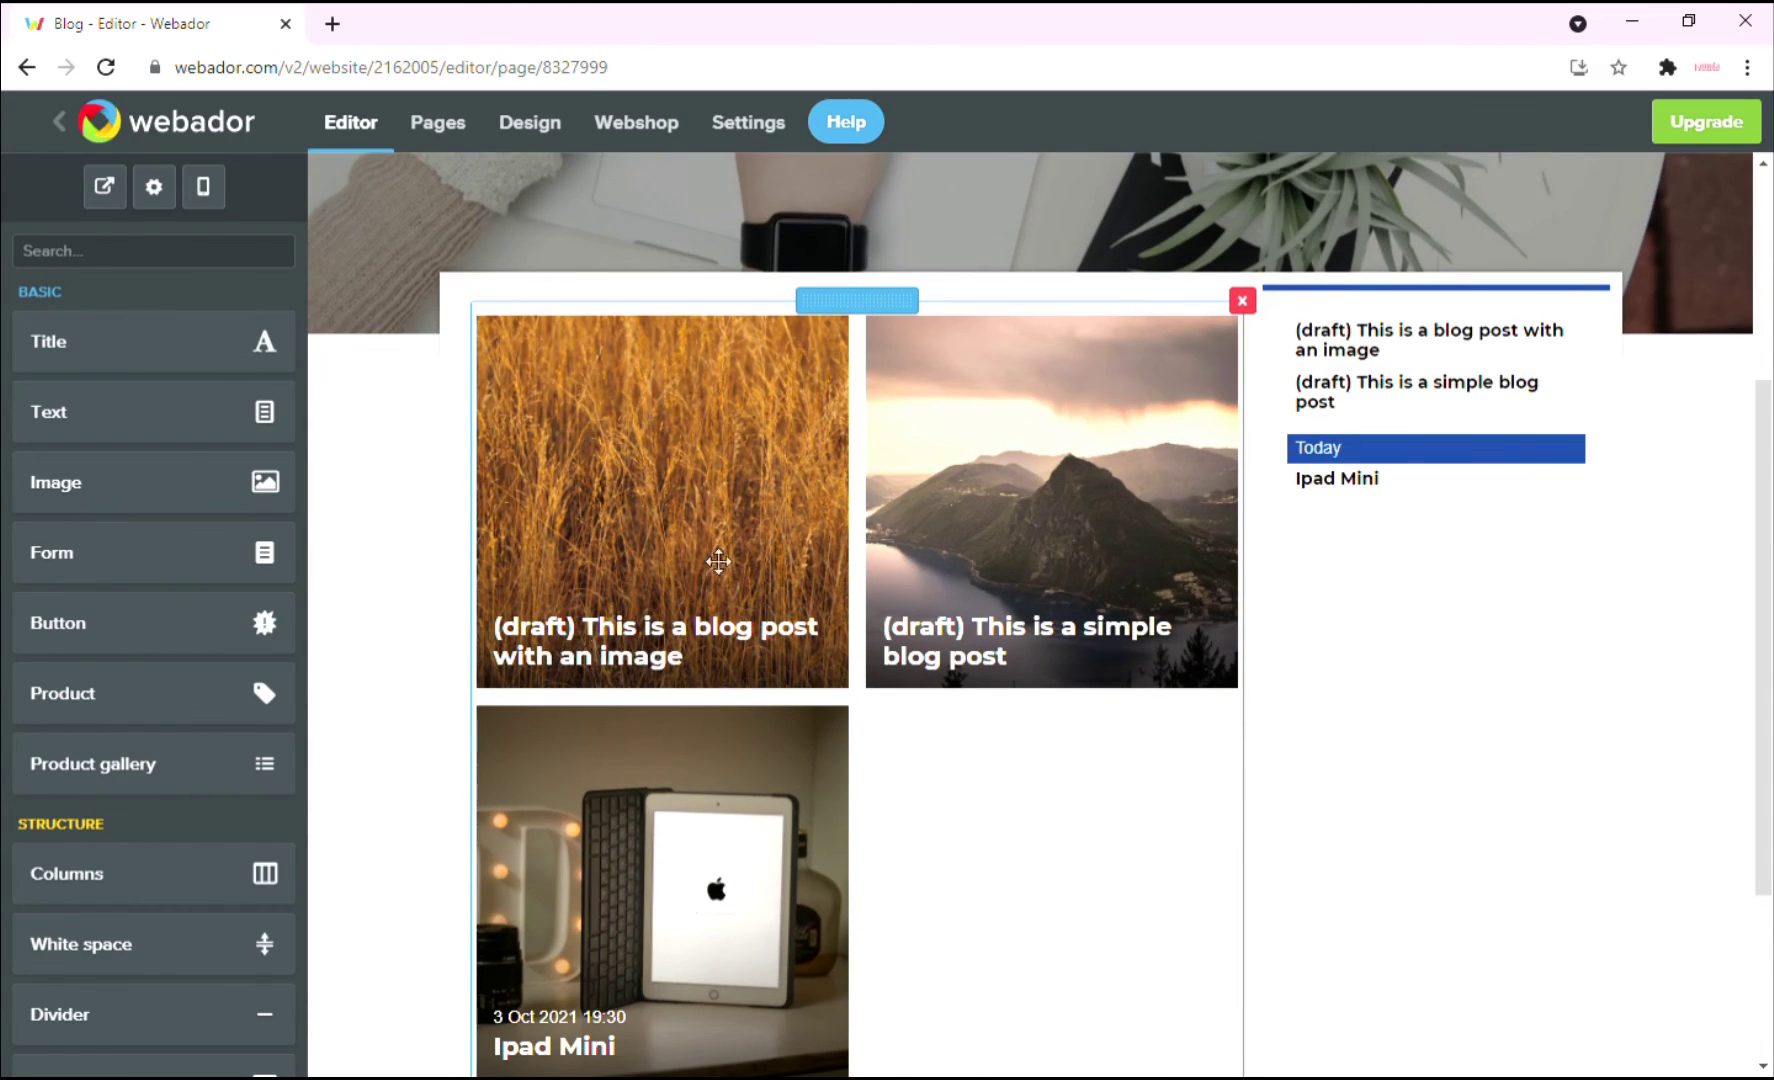
{"action": "scroll", "coordinate": [718, 561], "scroll_direction": "down", "scroll_amount": 1}
From Manage blog, open 'This is a simple blog post' for editing.
{"action": "mouse_move", "coordinate": [733, 487]}
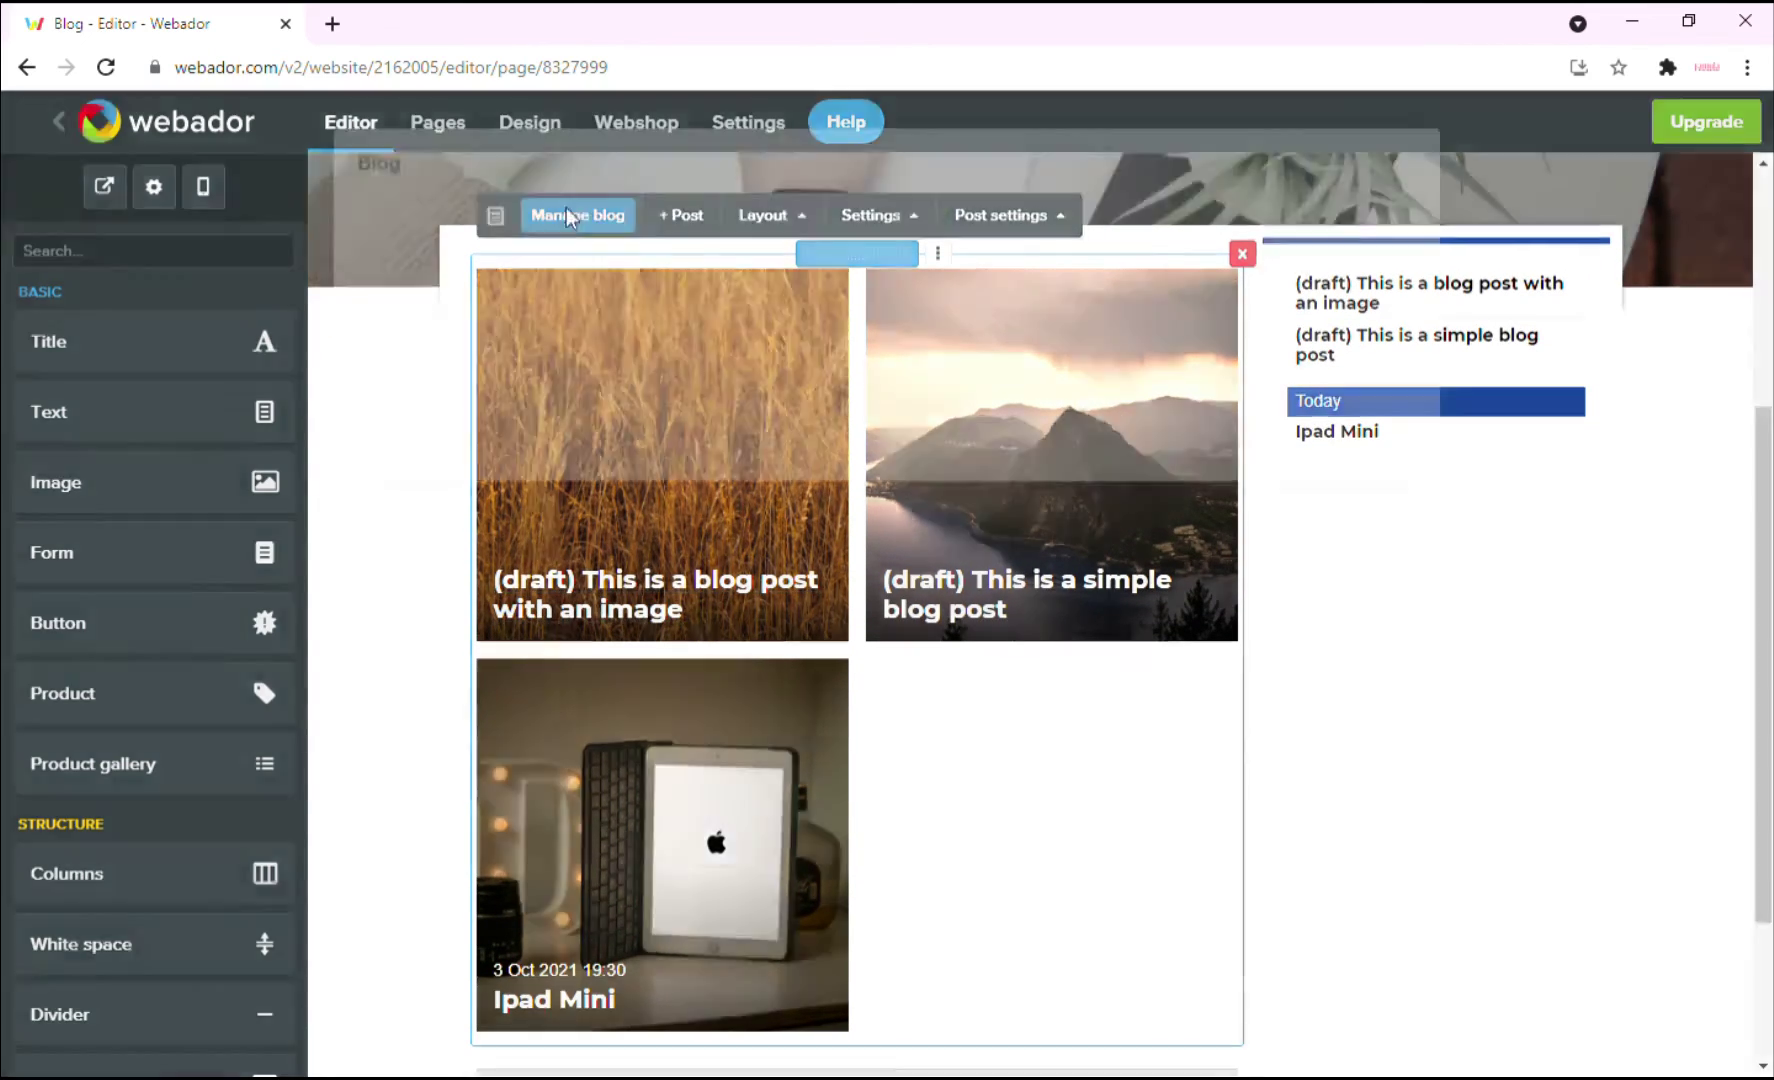
{"action": "left_click", "coordinate": [577, 216]}
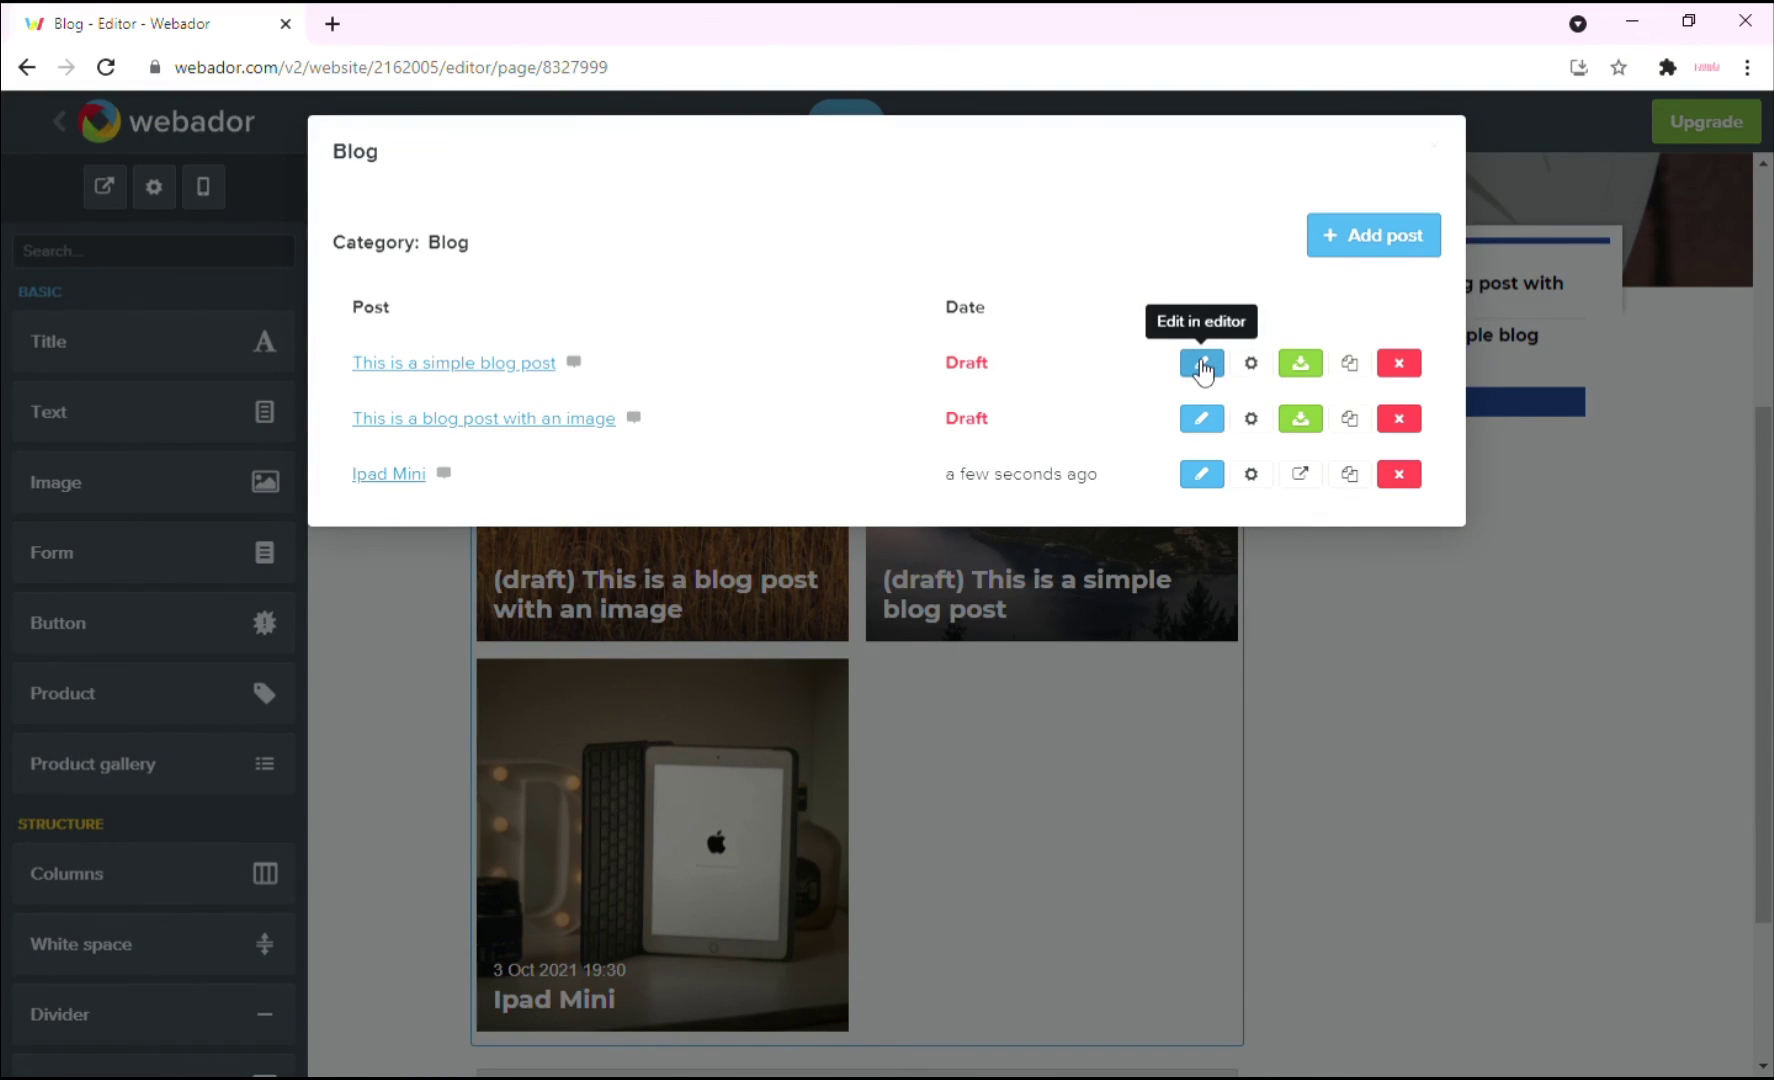
{"action": "left_click", "coordinate": [1203, 368]}
Publish 'This is a simple blog post', dated 3 Oct 2021 19:30.
{"action": "left_click", "coordinate": [1002, 232]}
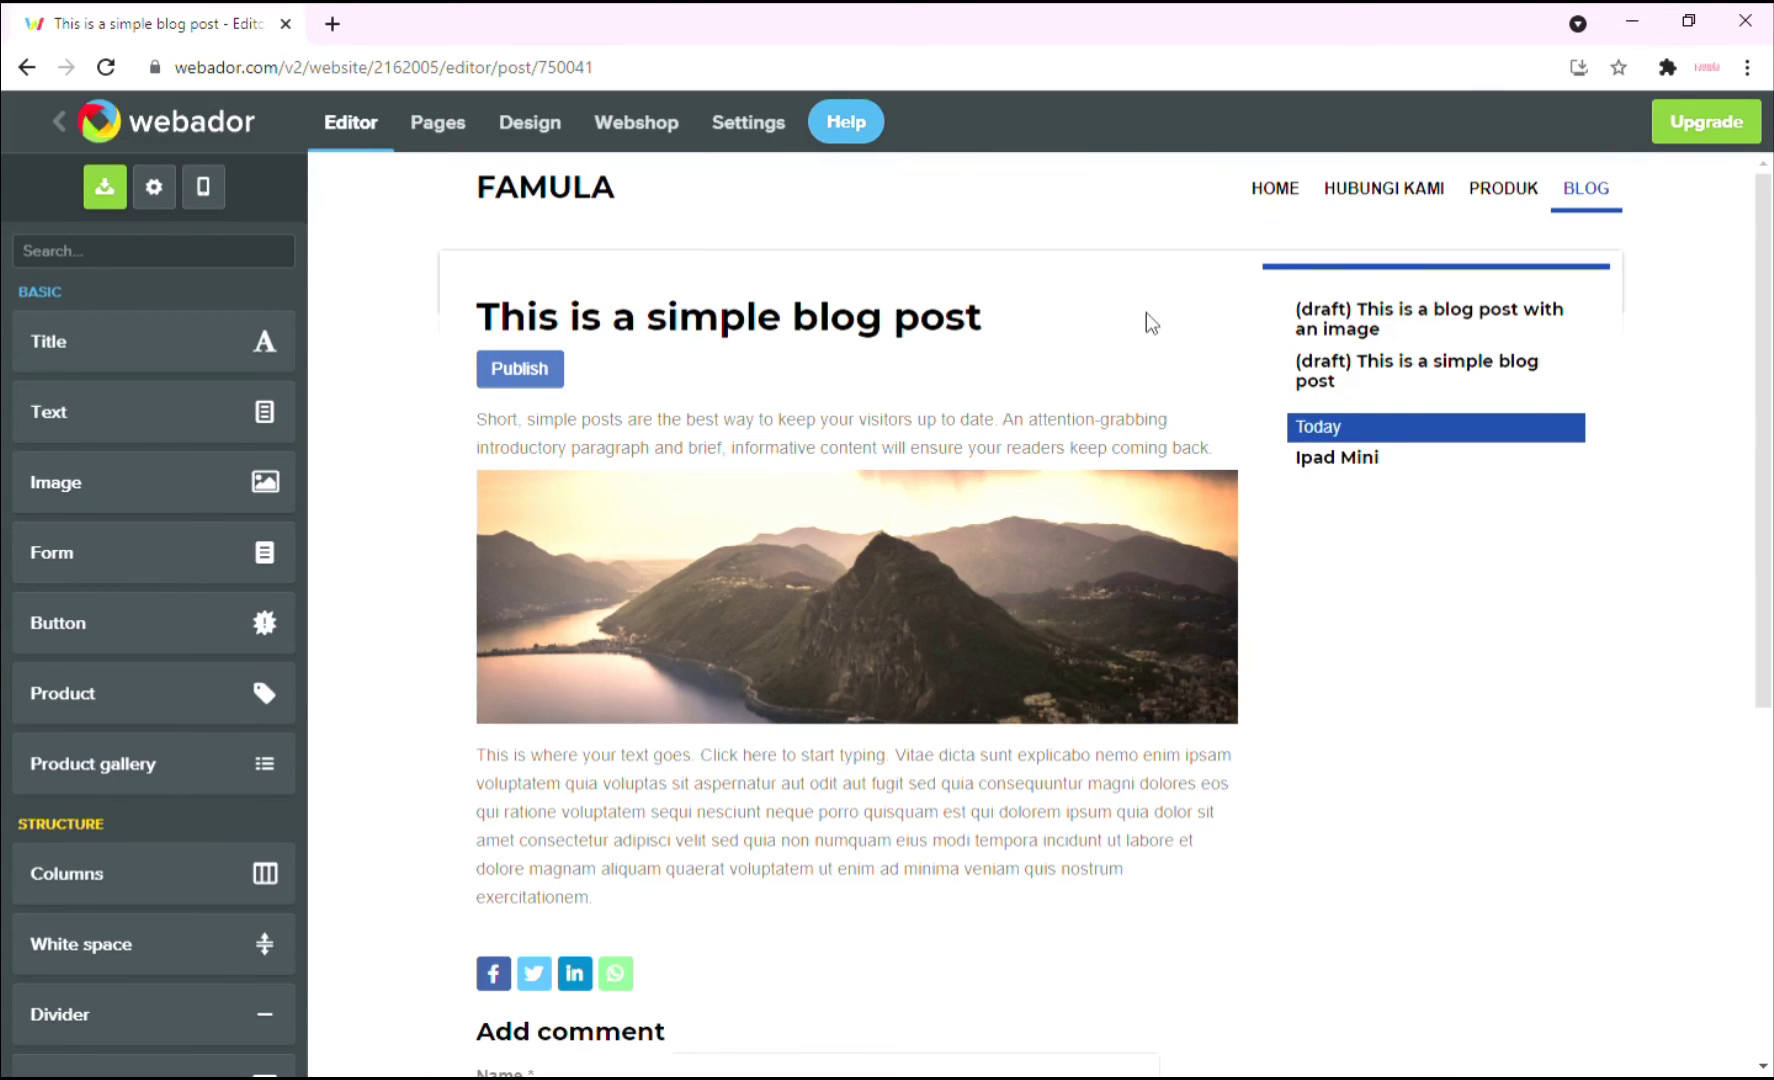
{"action": "left_click", "coordinate": [519, 370]}
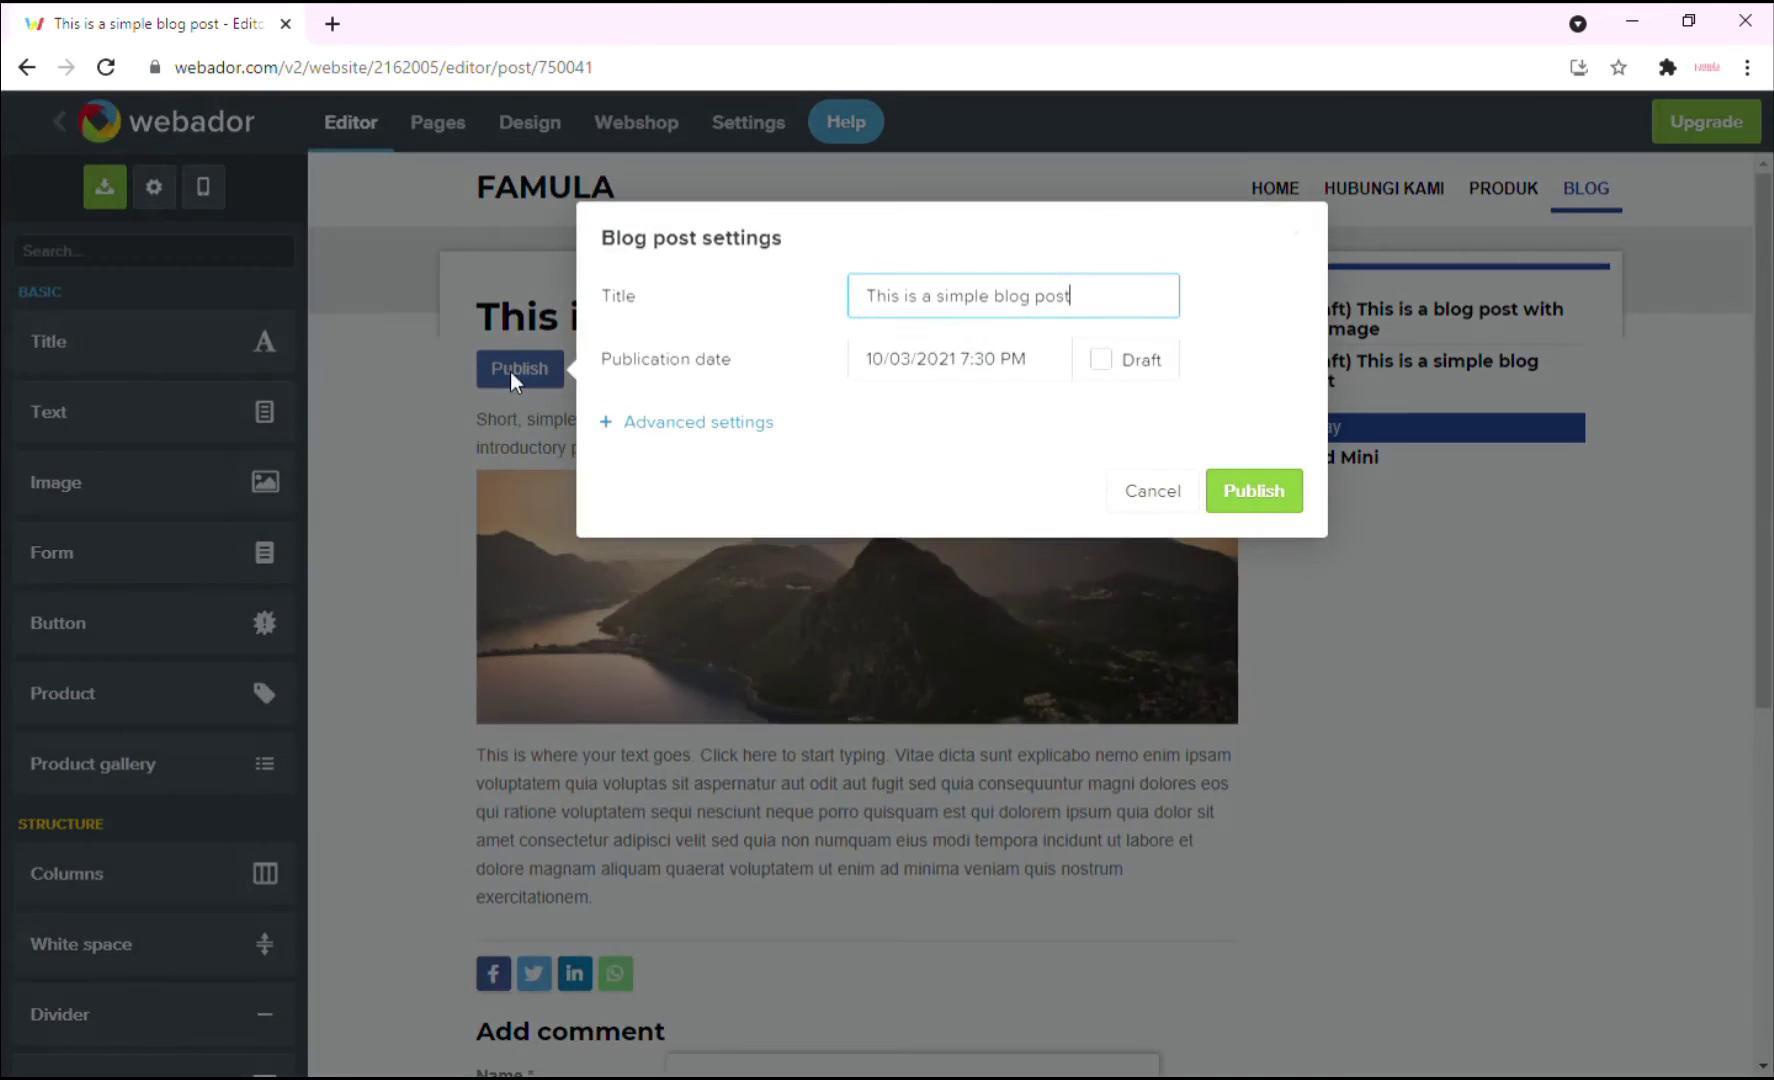
{"action": "left_click", "coordinate": [1263, 487]}
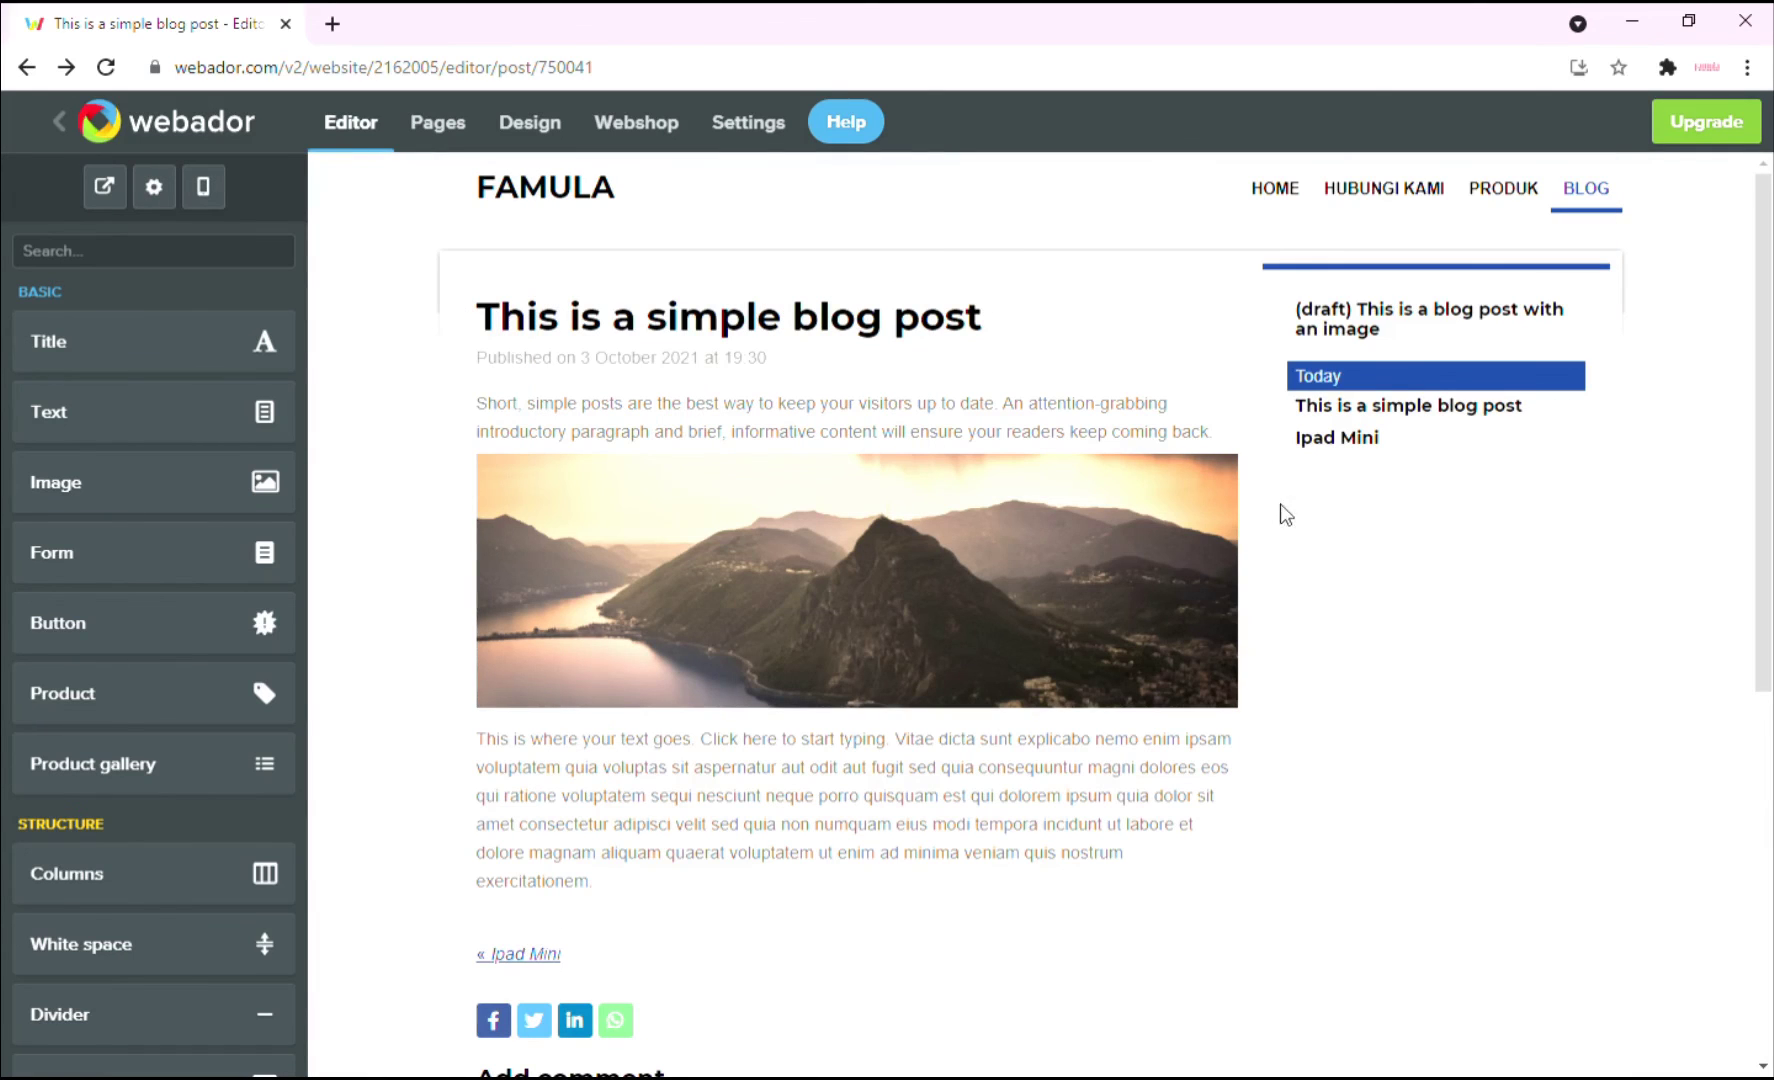
Return to the Blog page and view the grid with one remaining draft.
{"action": "left_click", "coordinate": [1608, 222]}
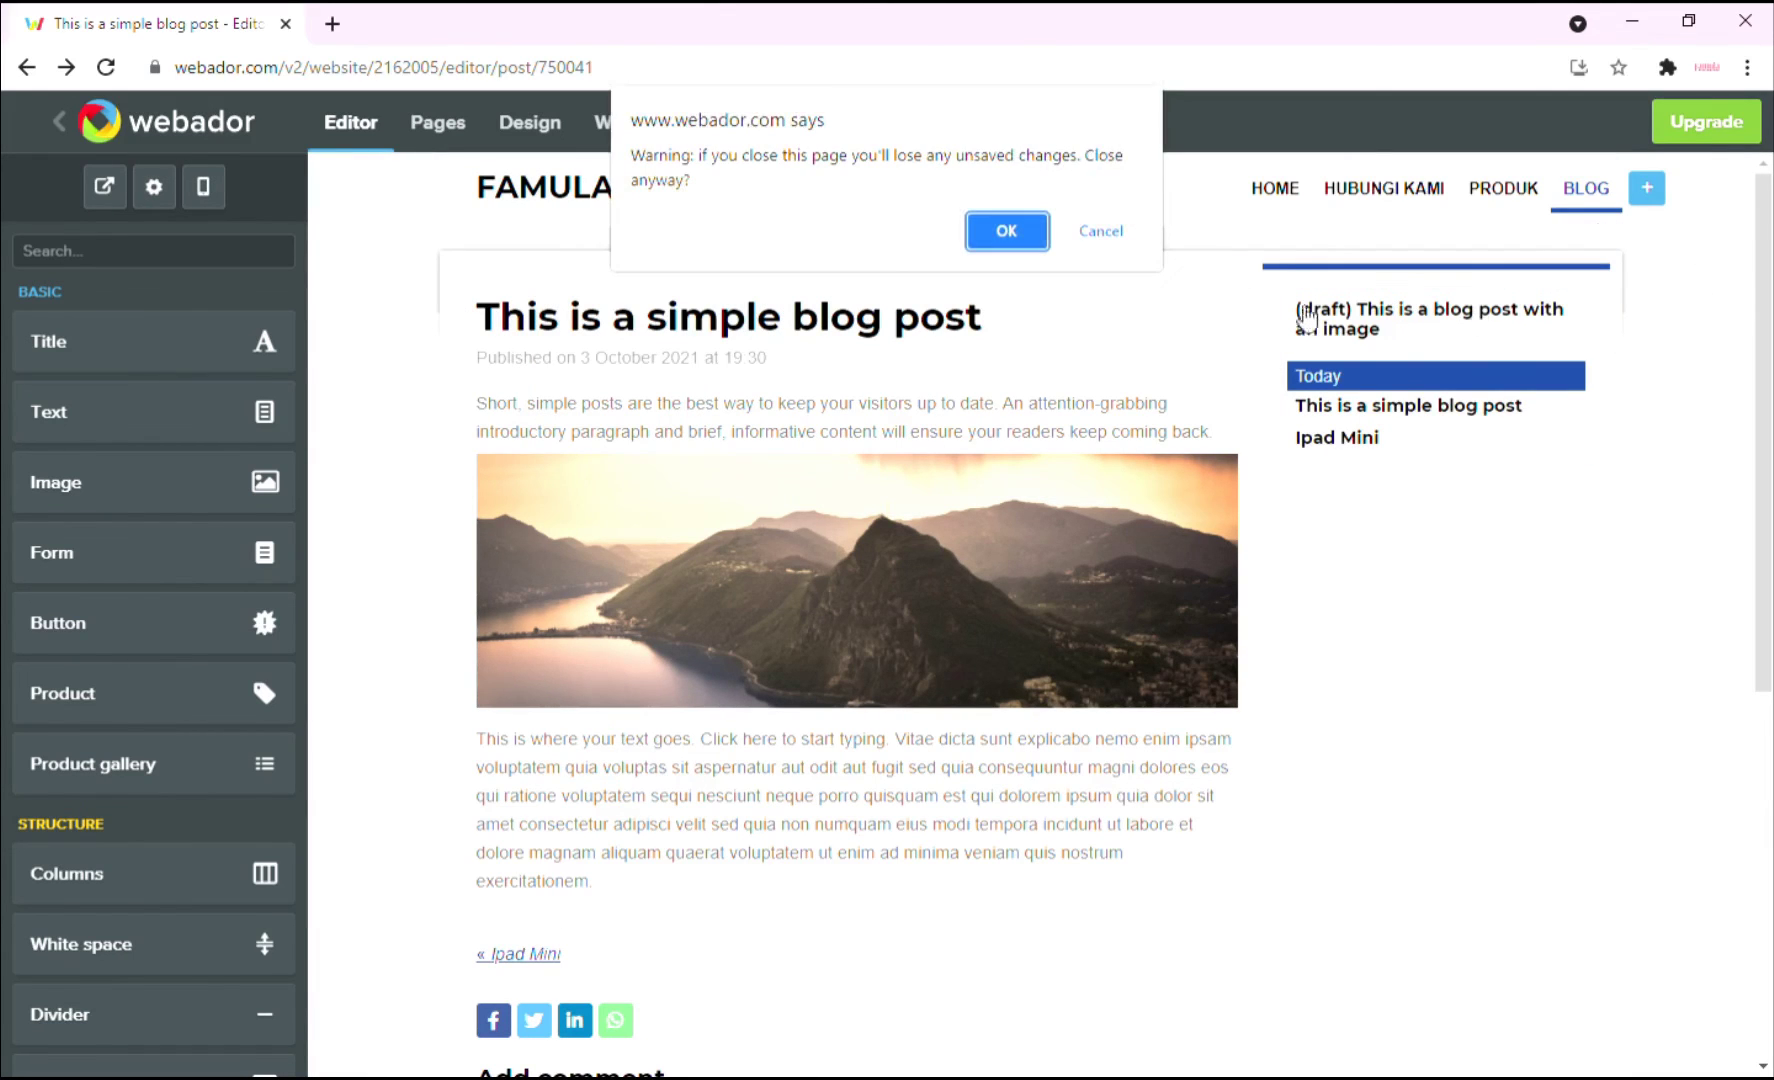
{"action": "left_click", "coordinate": [1009, 230]}
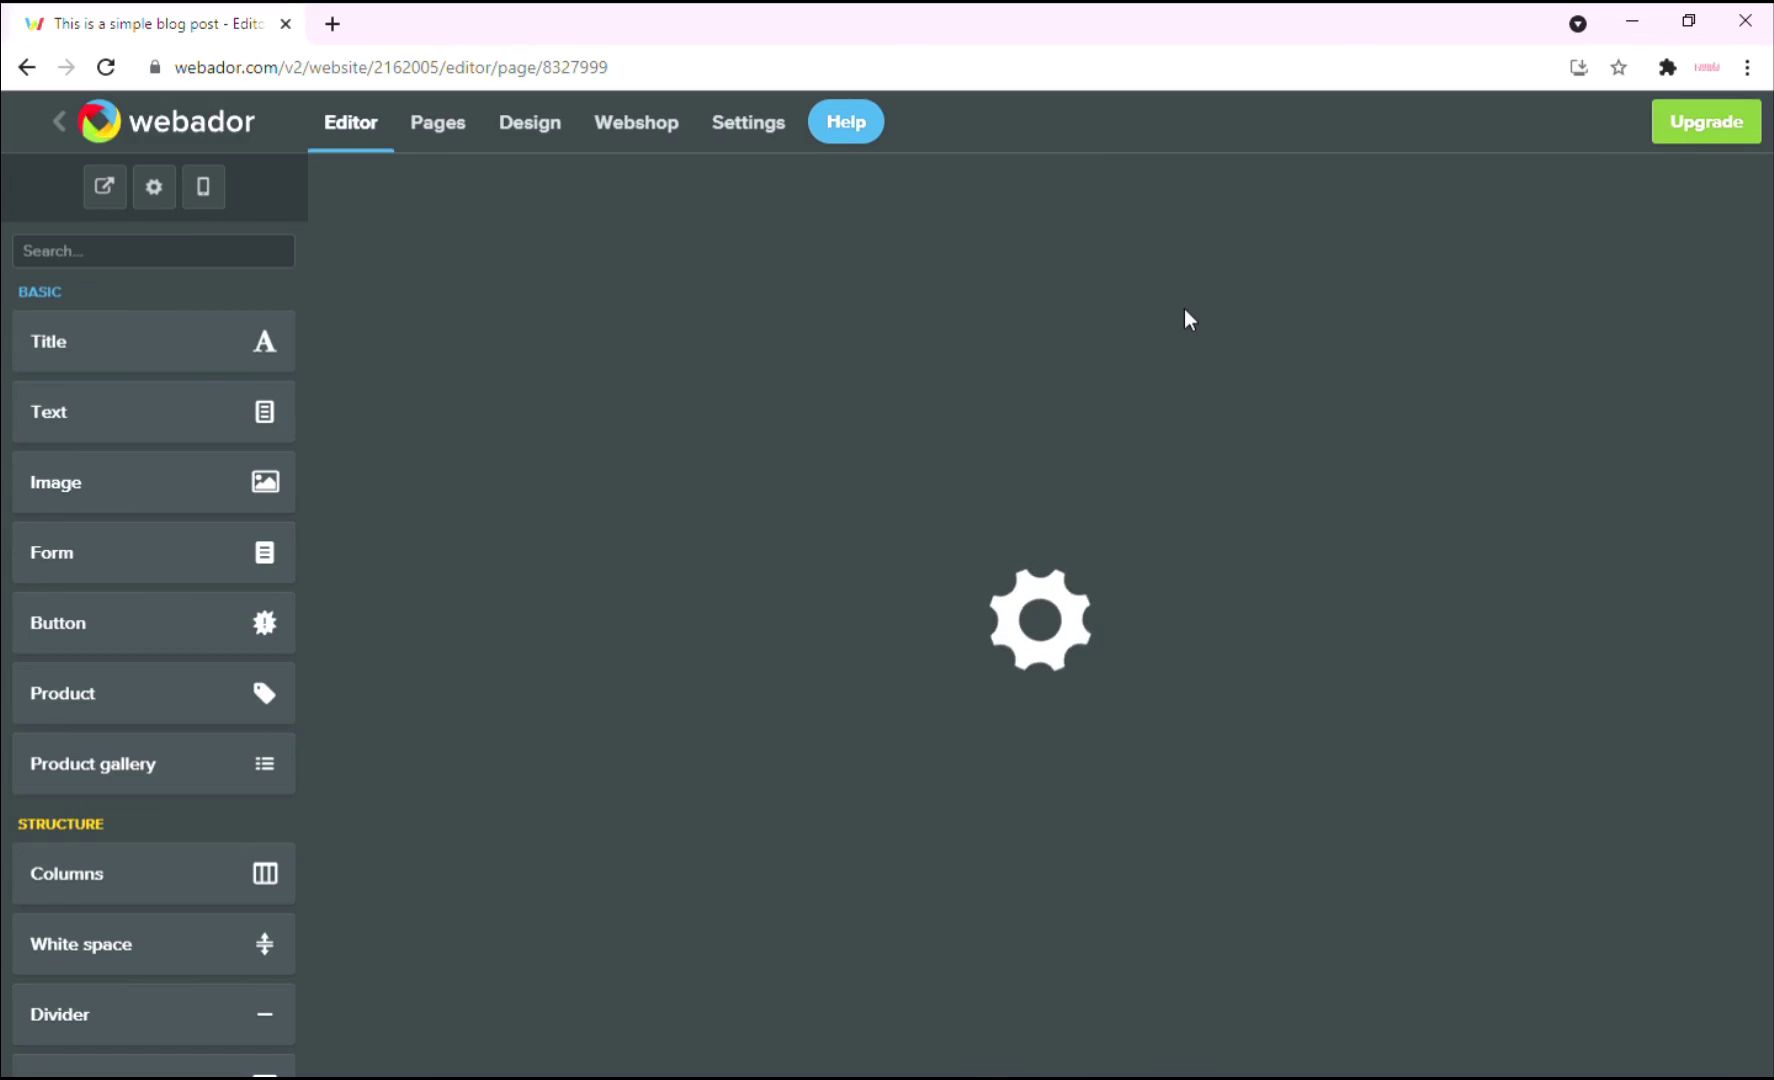
{"action": "scroll", "coordinate": [668, 649], "scroll_direction": "down", "scroll_amount": 3}
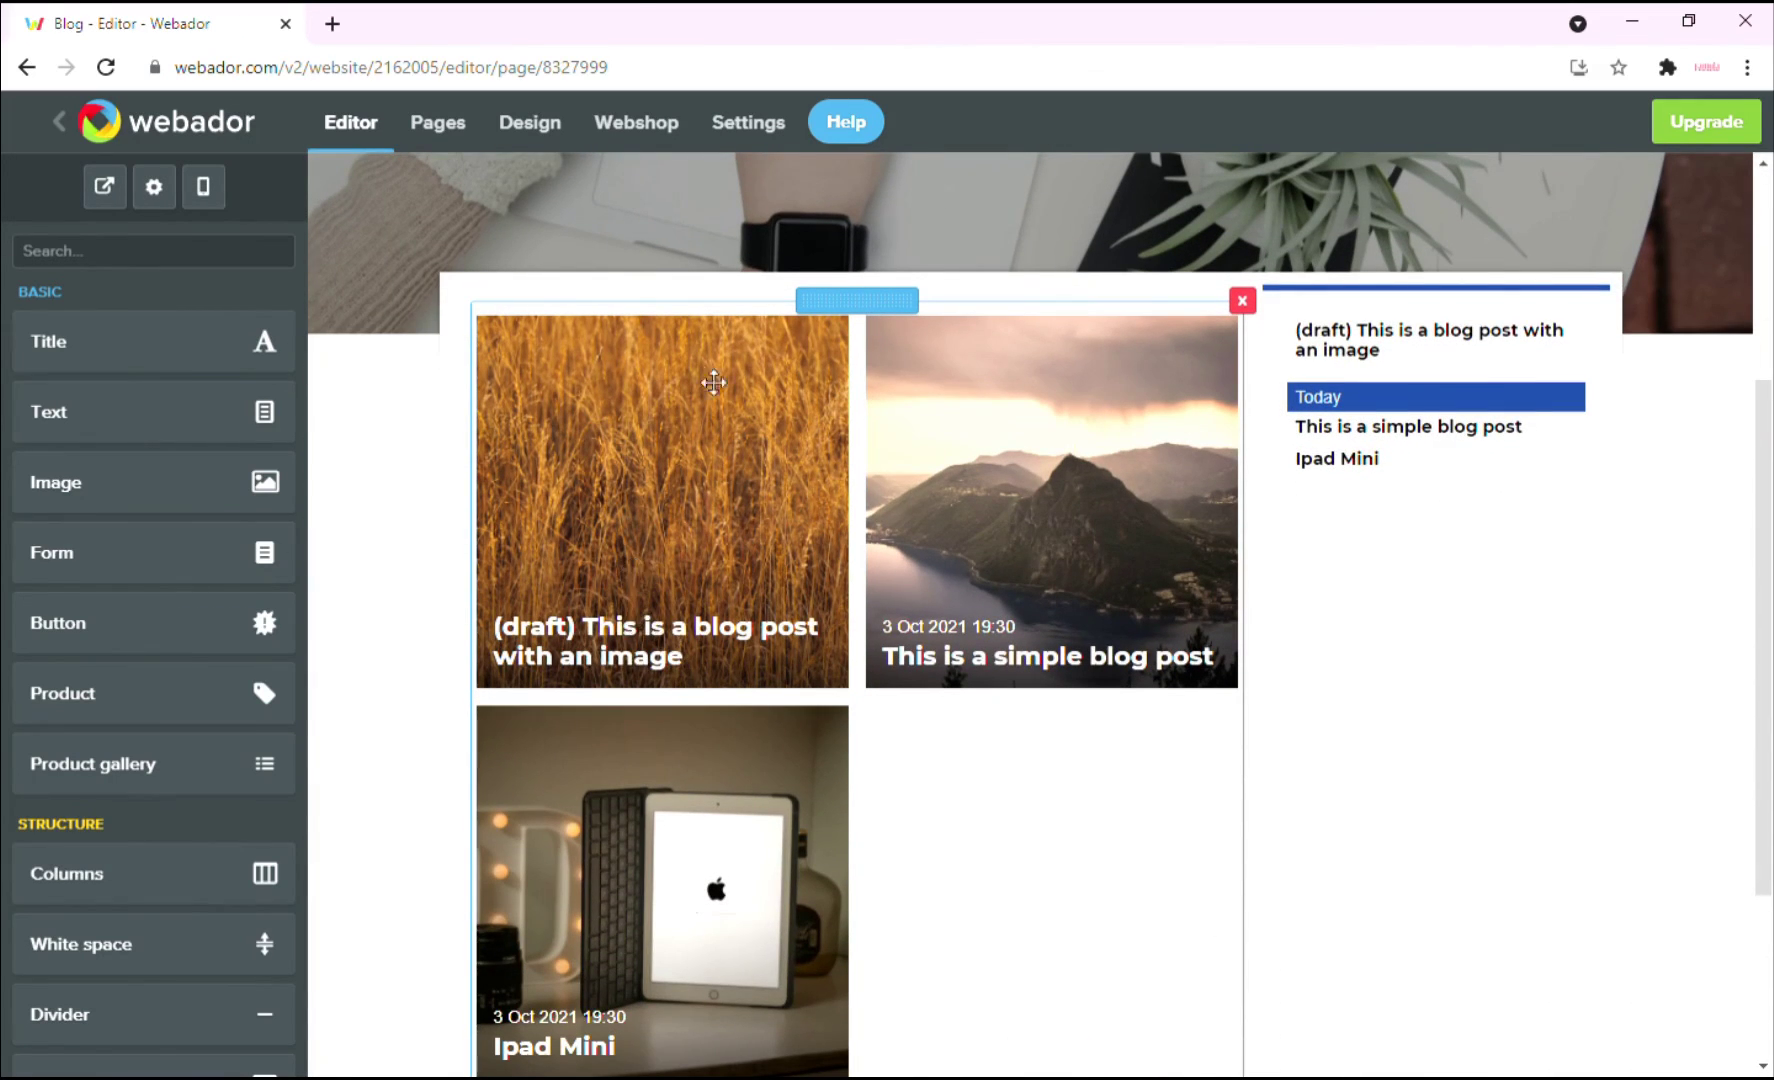
{"action": "scroll", "coordinate": [713, 382], "scroll_direction": "up", "scroll_amount": 3}
{"action": "scroll", "coordinate": [782, 700], "scroll_direction": "down", "scroll_amount": 3}
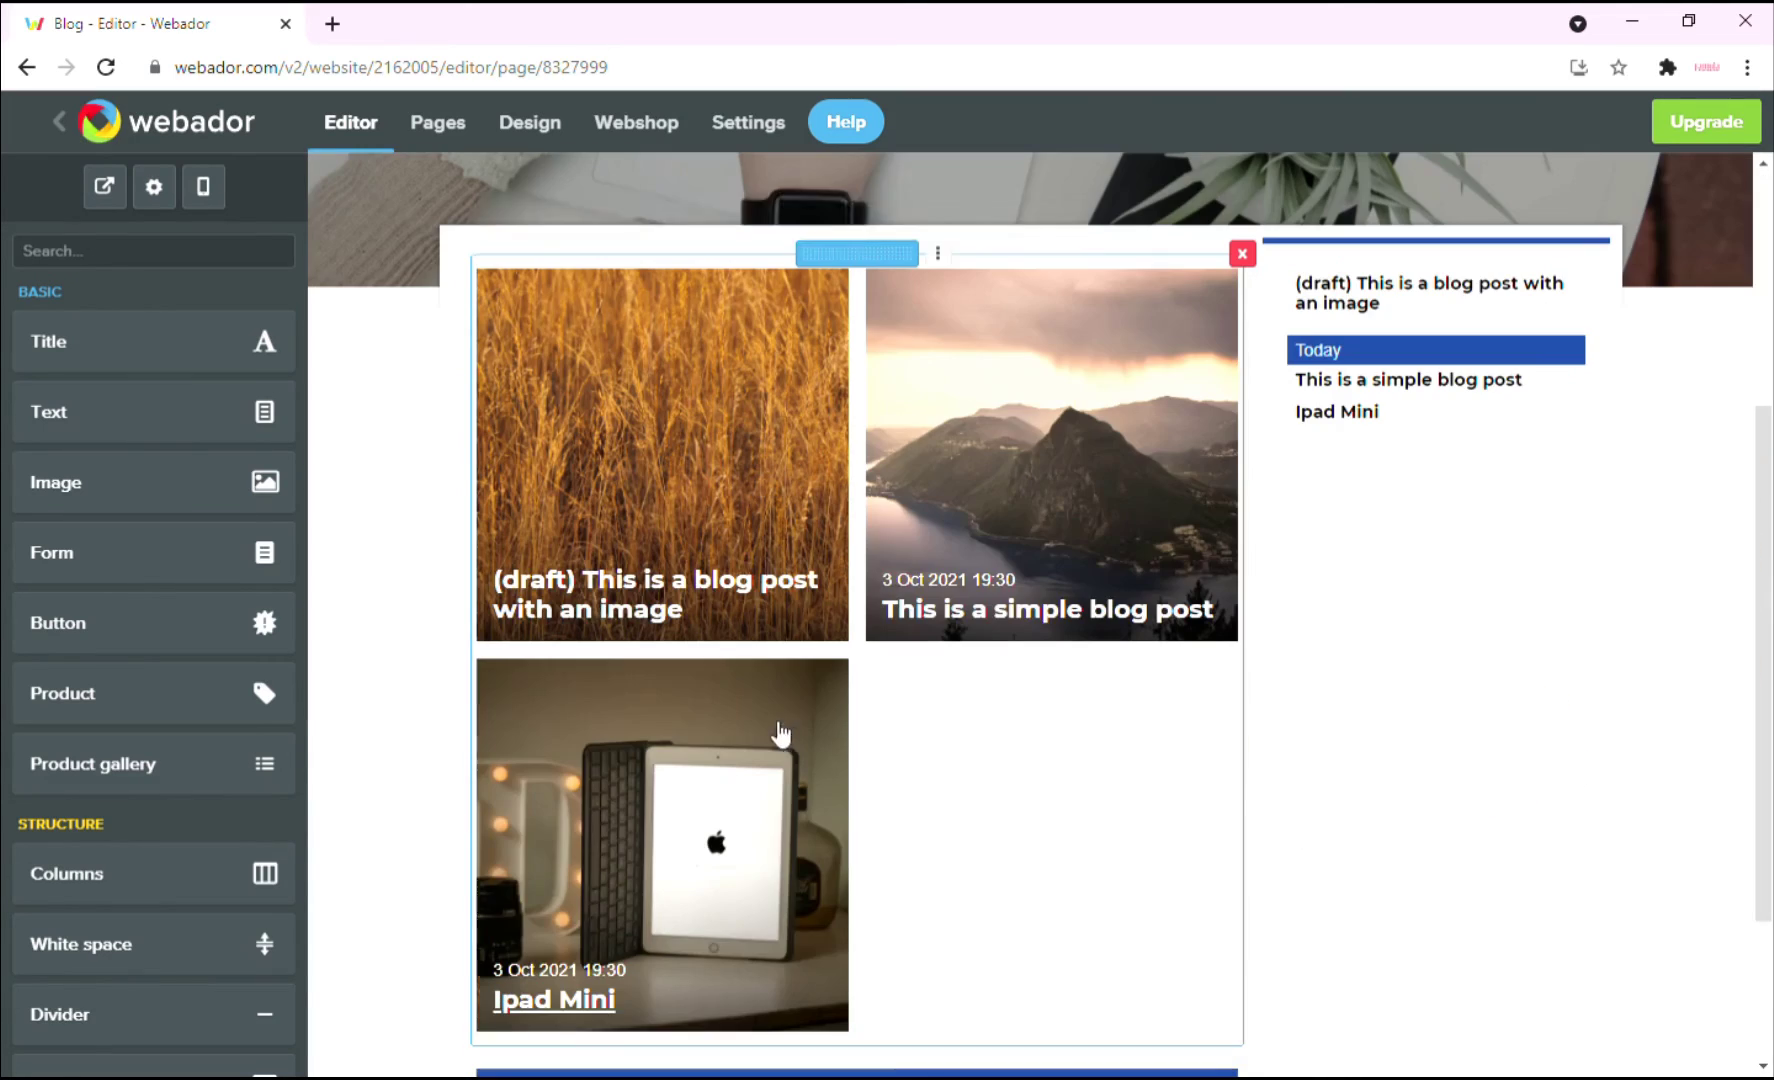
Publish the draft post with an image from Manage blog, dated 3 Oct 2021 19:31.
{"action": "mouse_move", "coordinate": [681, 499]}
{"action": "left_click", "coordinate": [577, 216]}
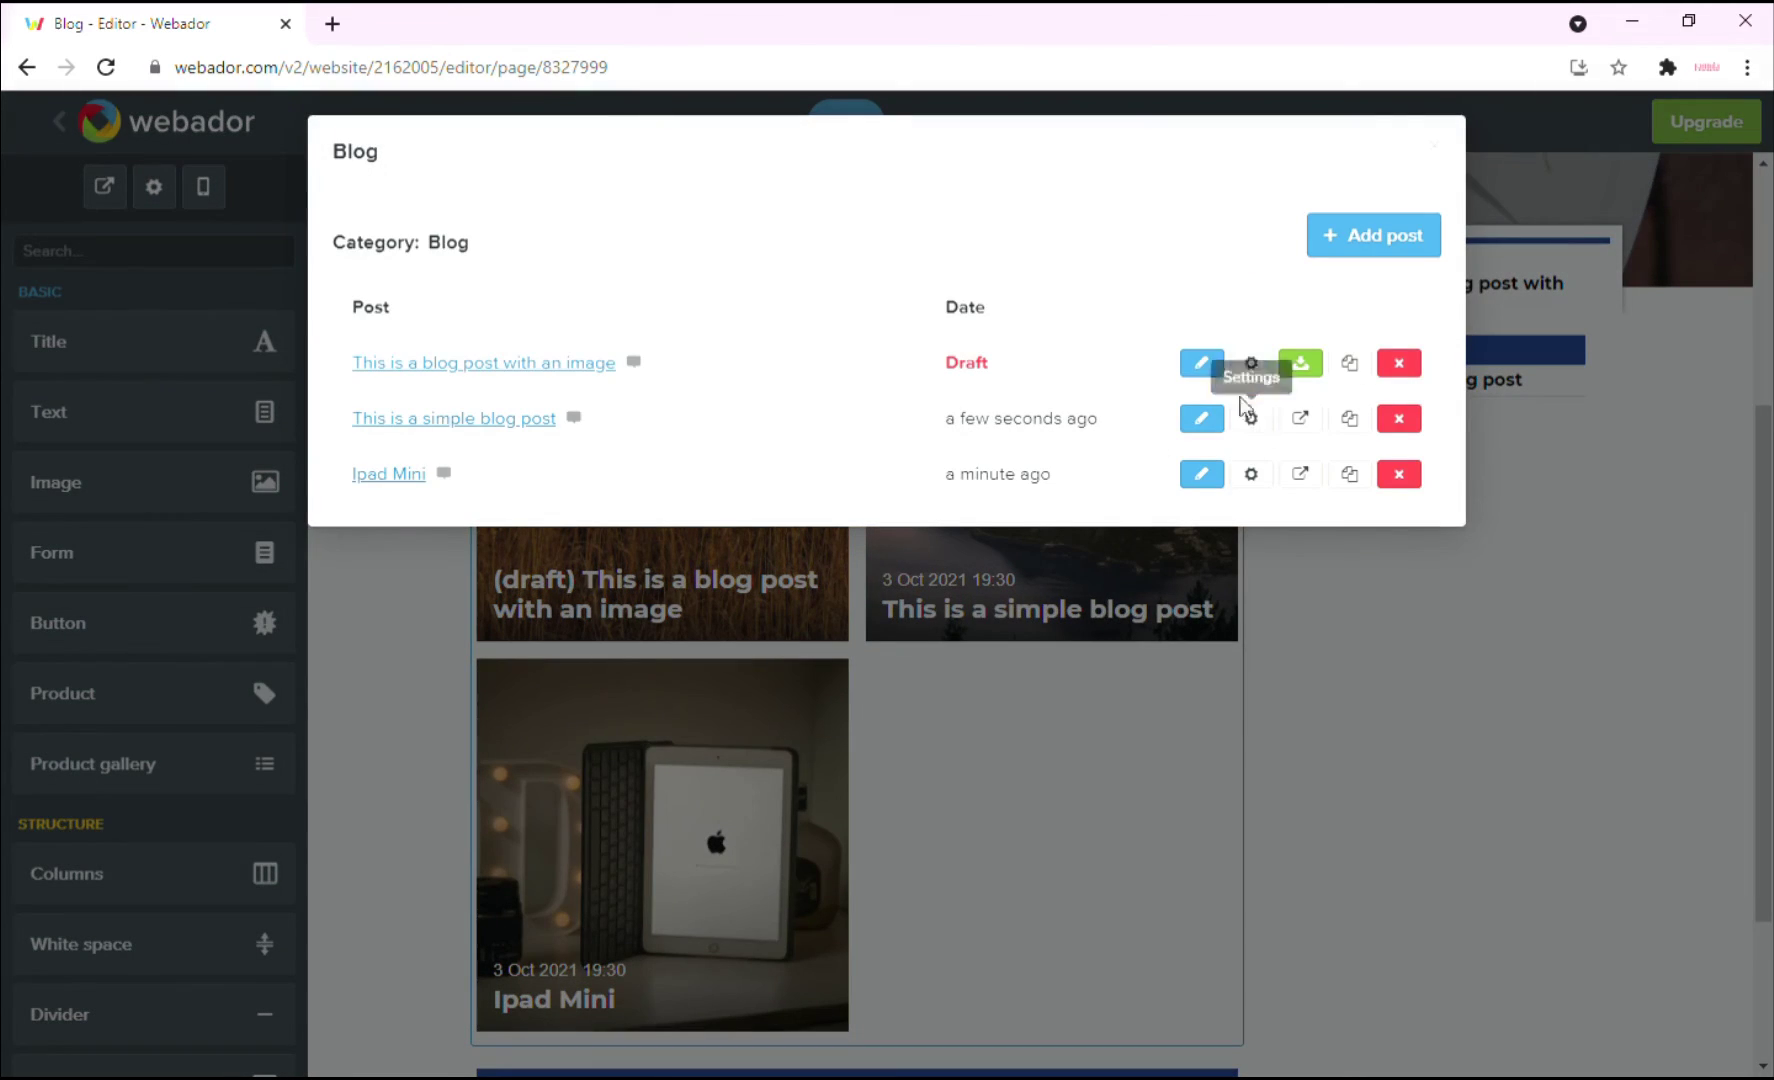
{"action": "left_click", "coordinate": [1204, 368]}
{"action": "left_click", "coordinate": [972, 236]}
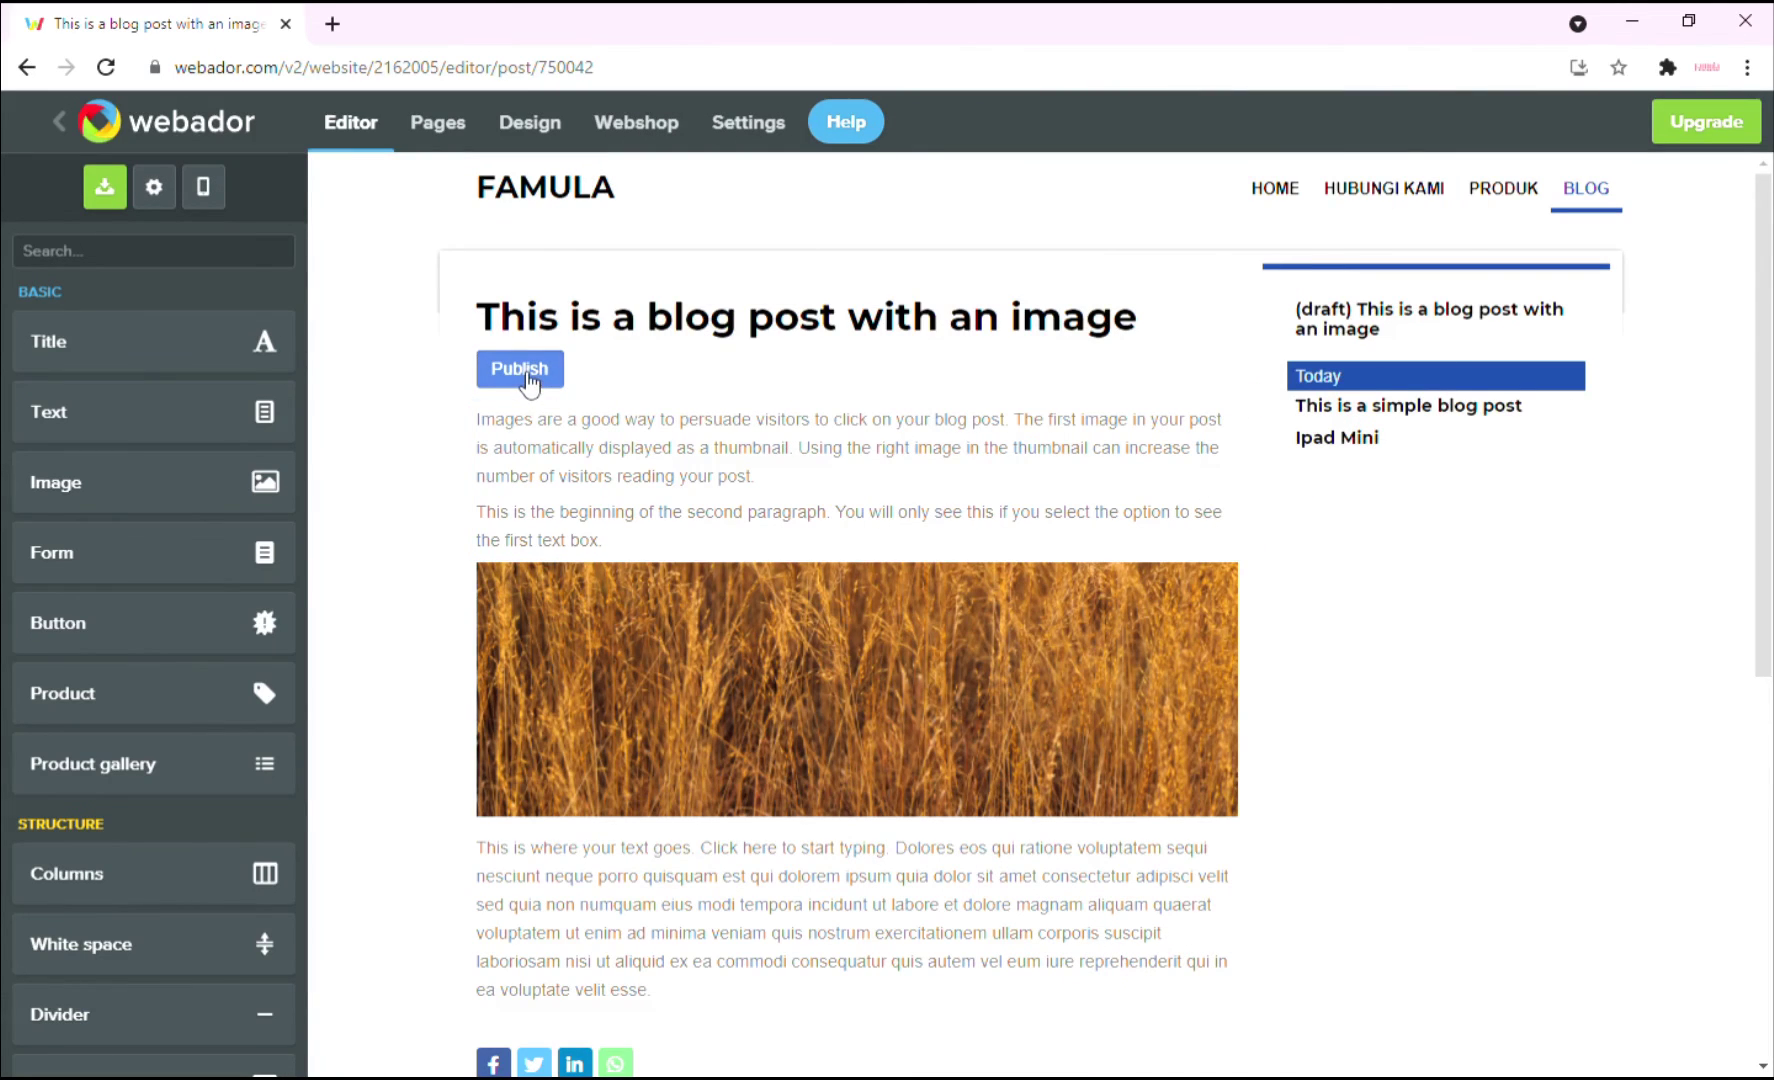
{"action": "left_click", "coordinate": [545, 370]}
{"action": "left_click", "coordinate": [1238, 490]}
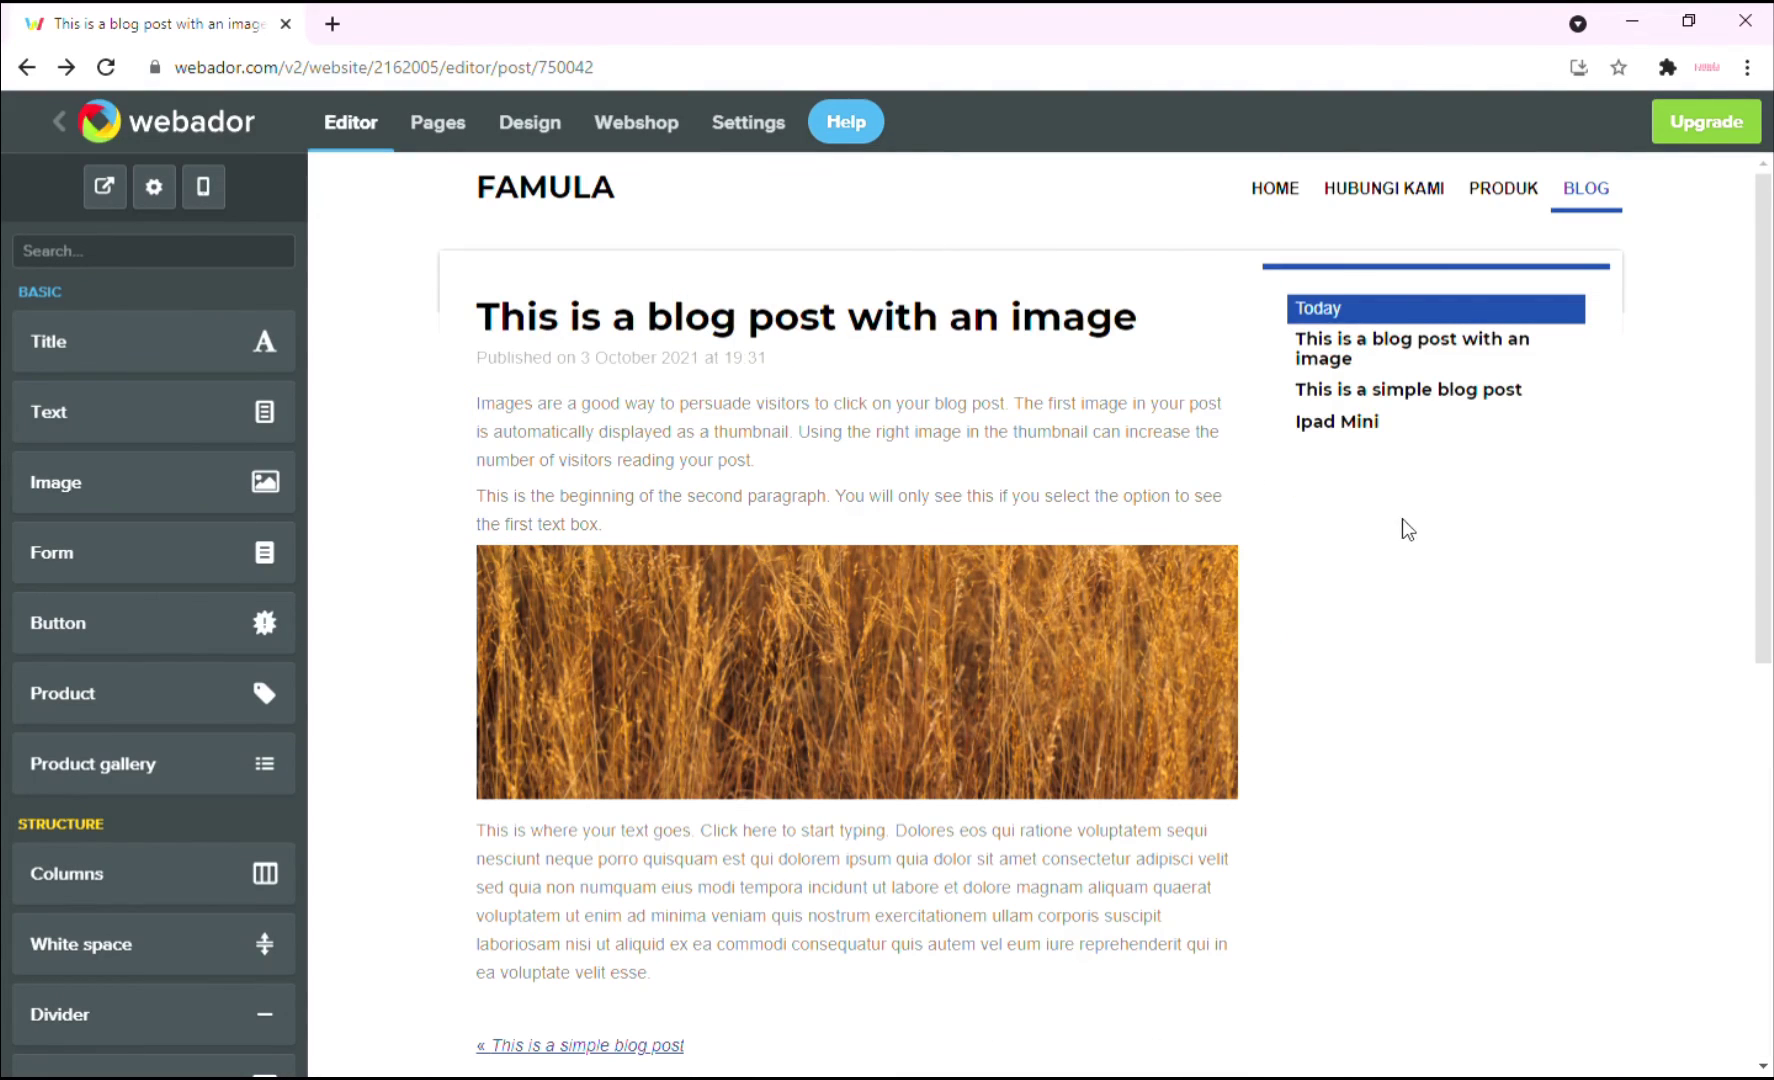
Return to the Blog page to check all three dated posts, then open the live site preview.
{"action": "left_click", "coordinate": [1586, 192]}
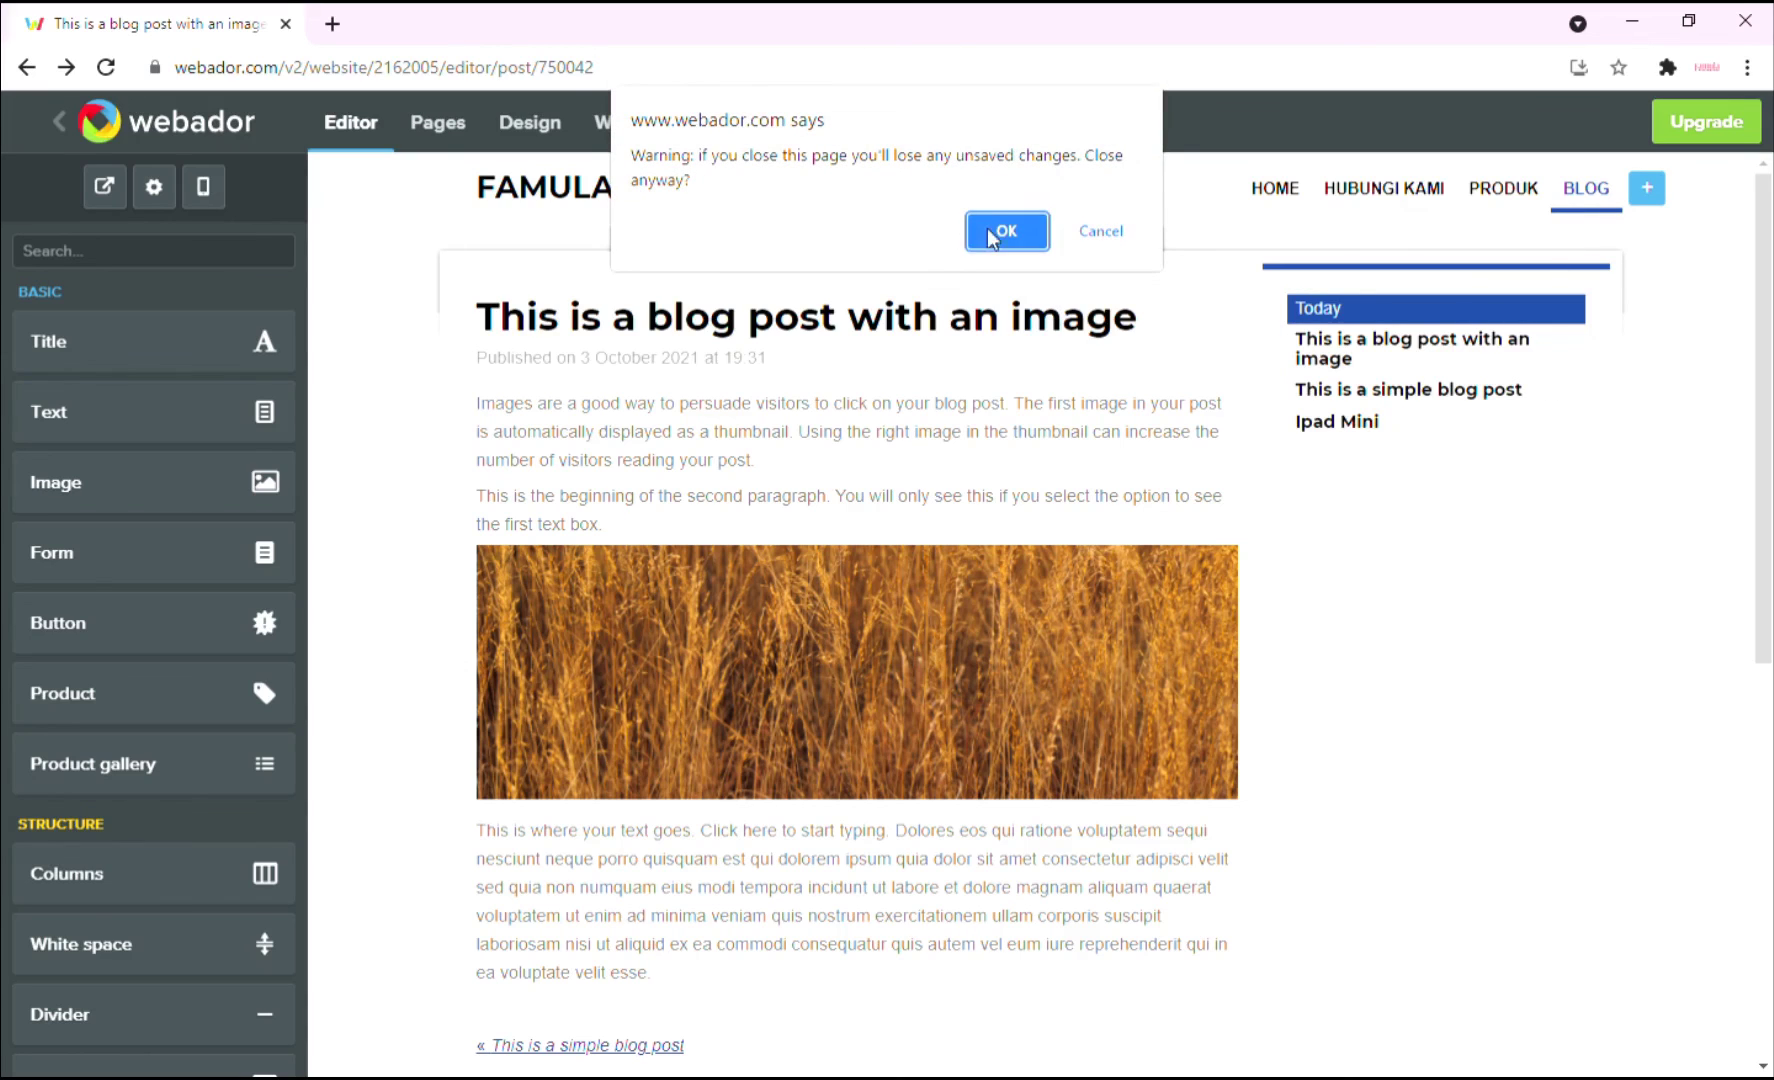
{"action": "left_click", "coordinate": [988, 230]}
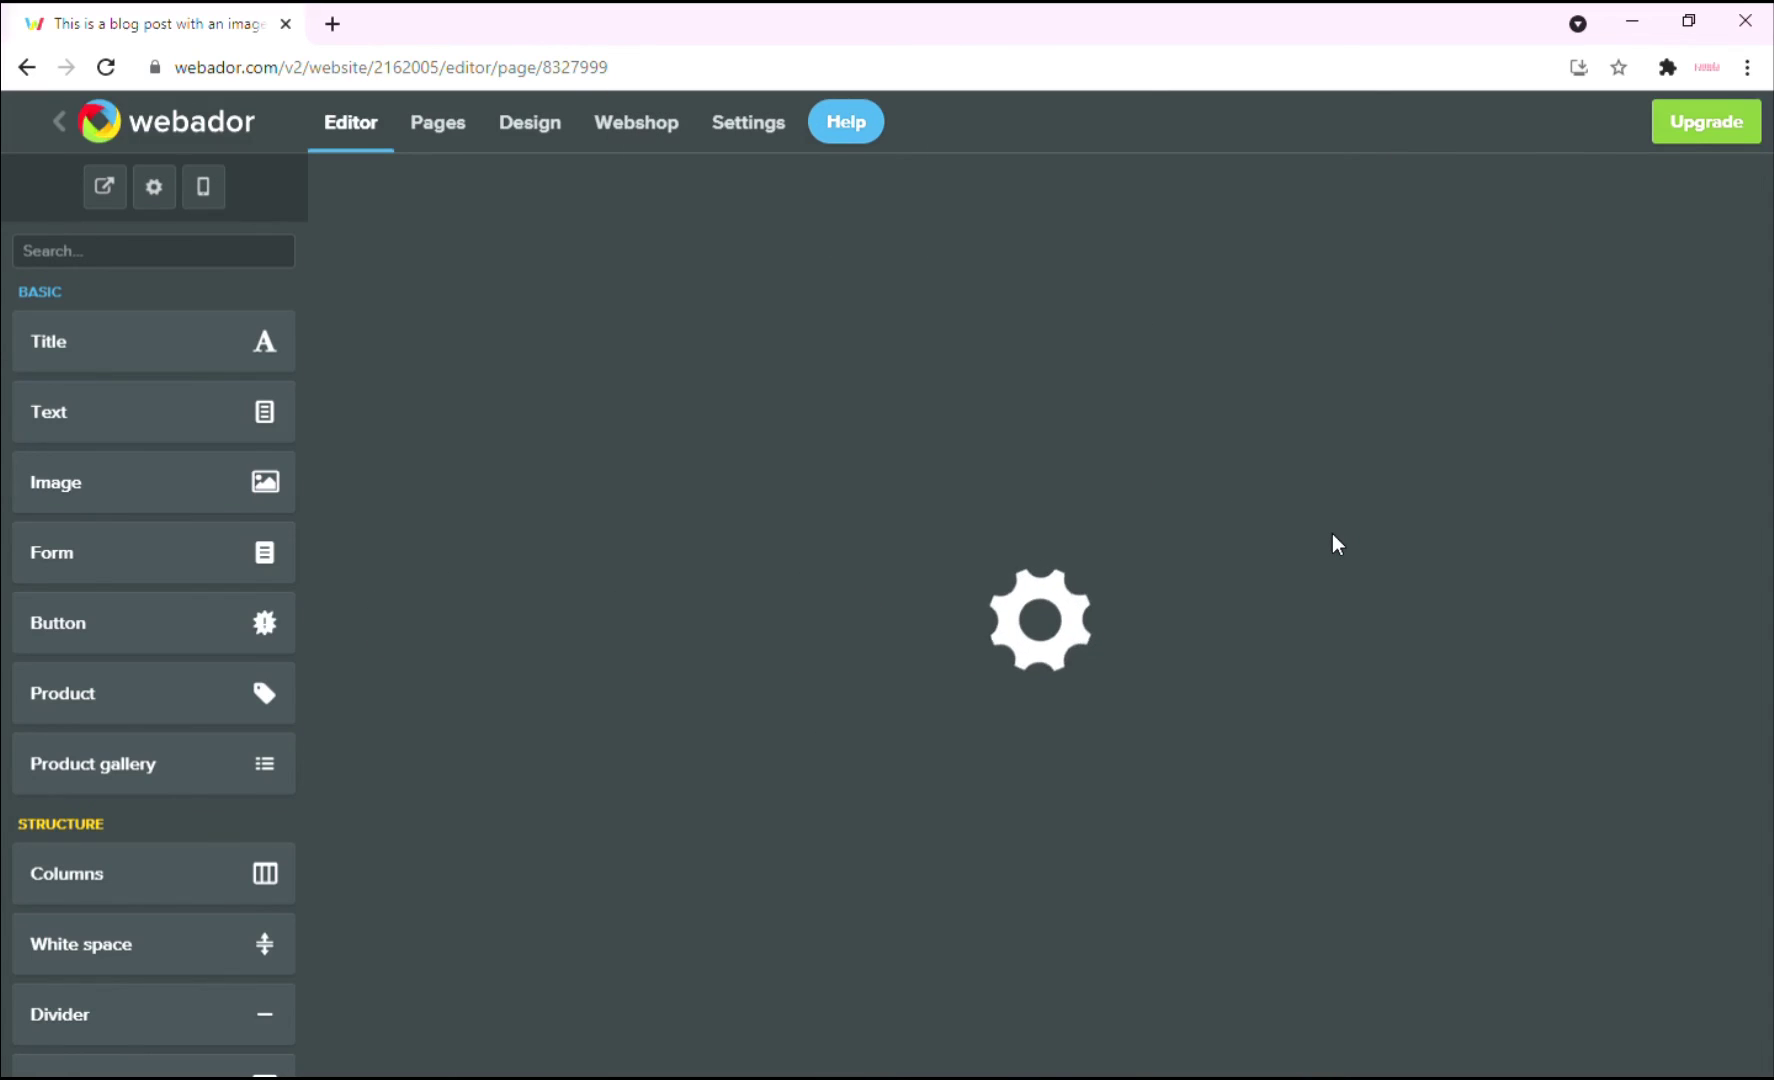
{"action": "scroll", "coordinate": [1252, 656], "scroll_direction": "down", "scroll_amount": 6}
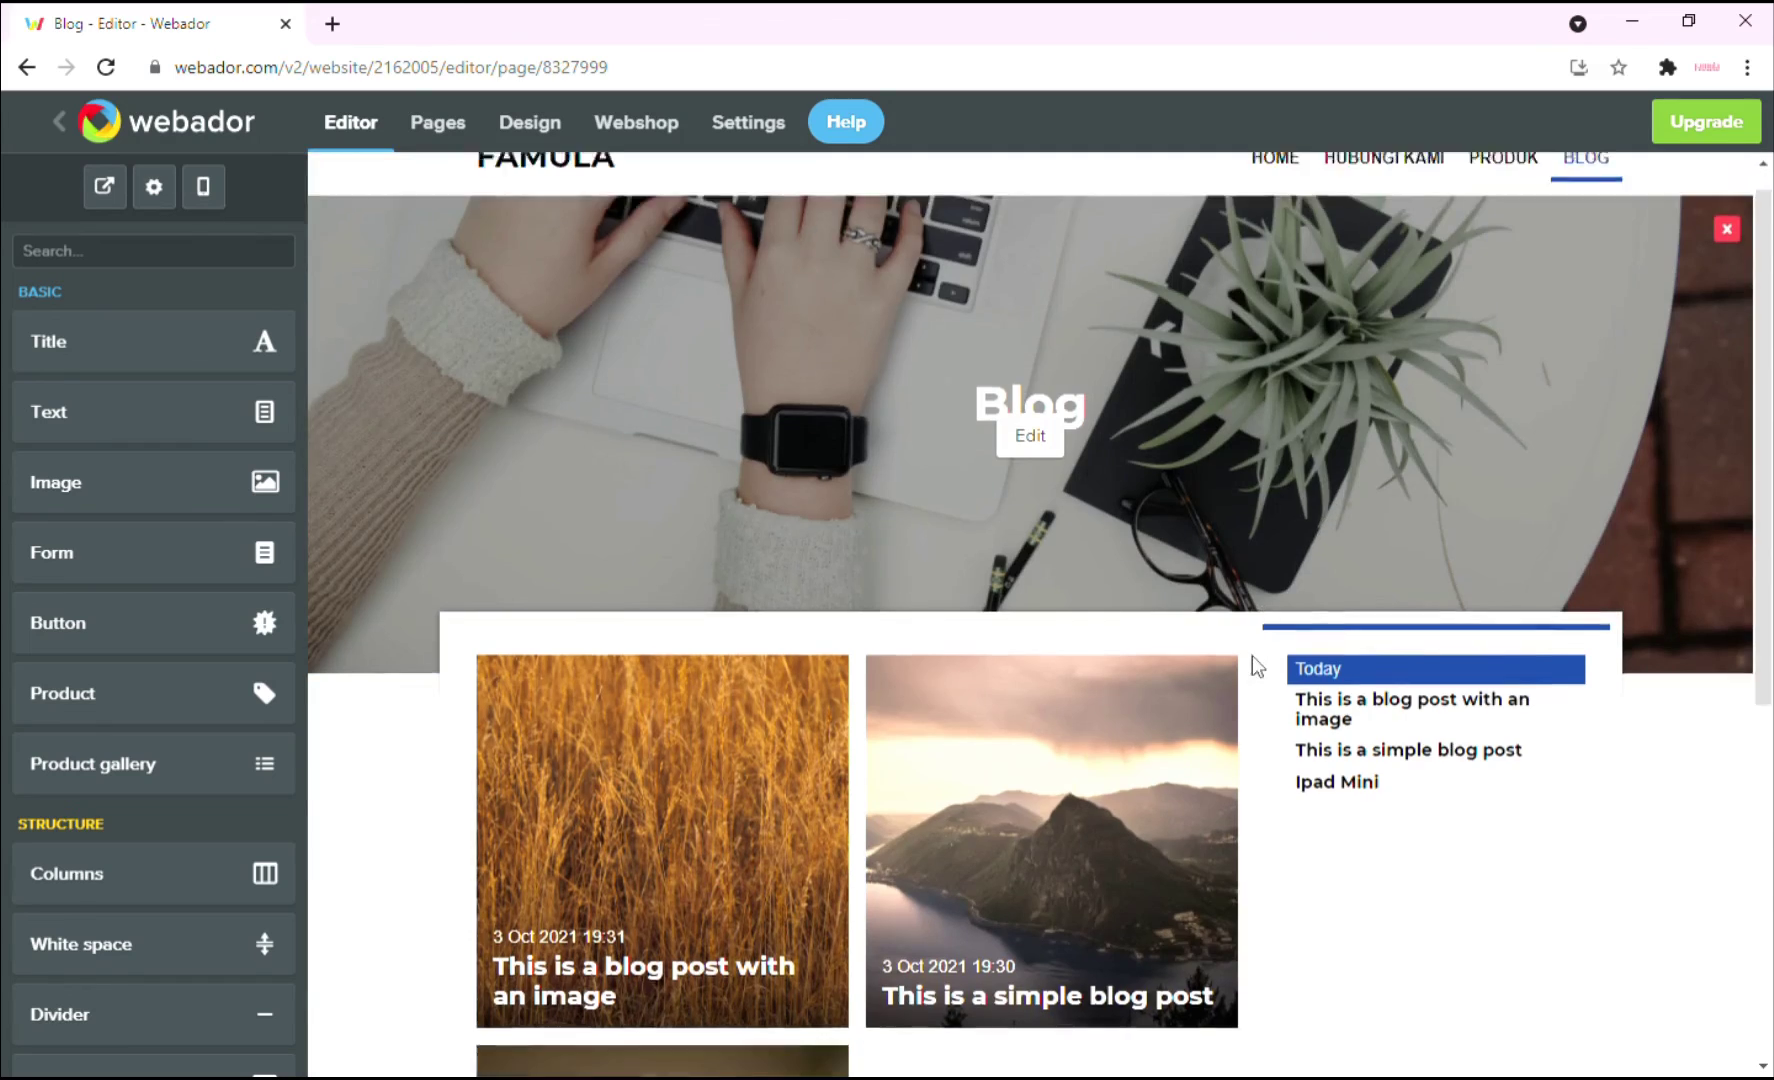
{"action": "scroll", "coordinate": [1428, 718], "scroll_direction": "up", "scroll_amount": 2}
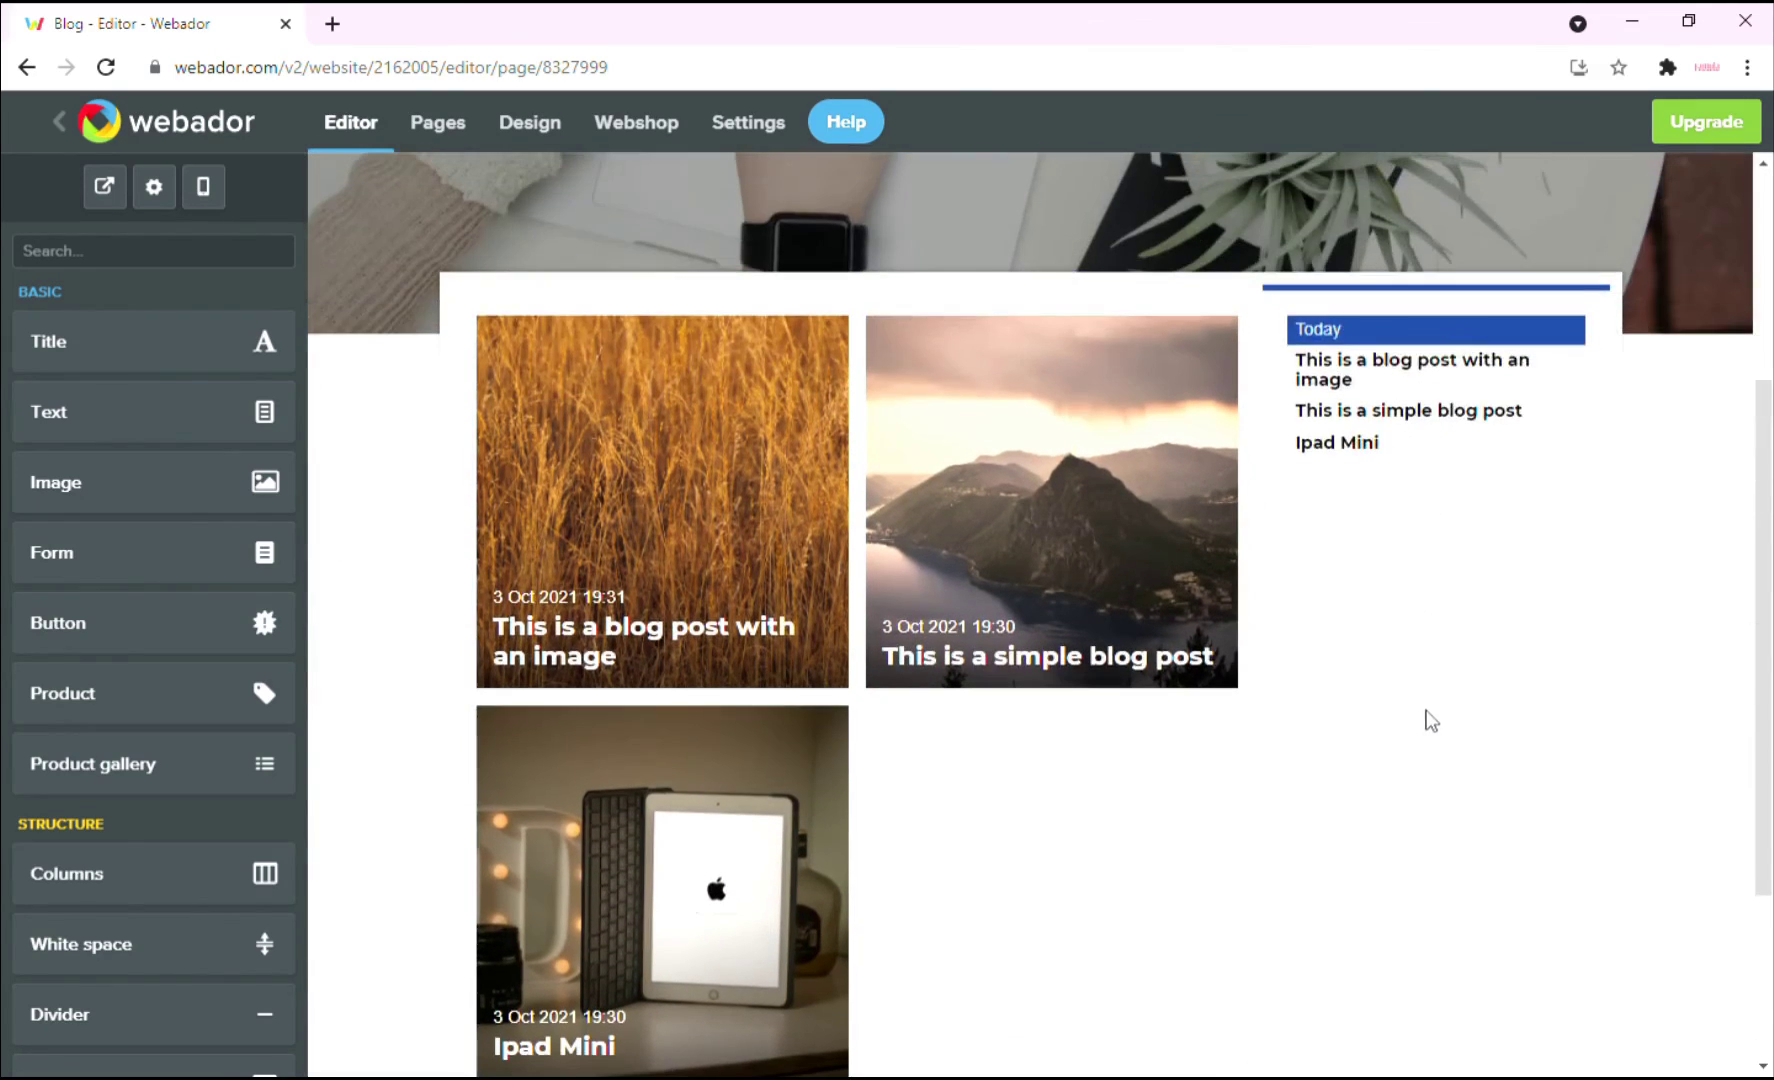
{"action": "scroll", "coordinate": [1392, 760], "scroll_direction": "down", "scroll_amount": 1}
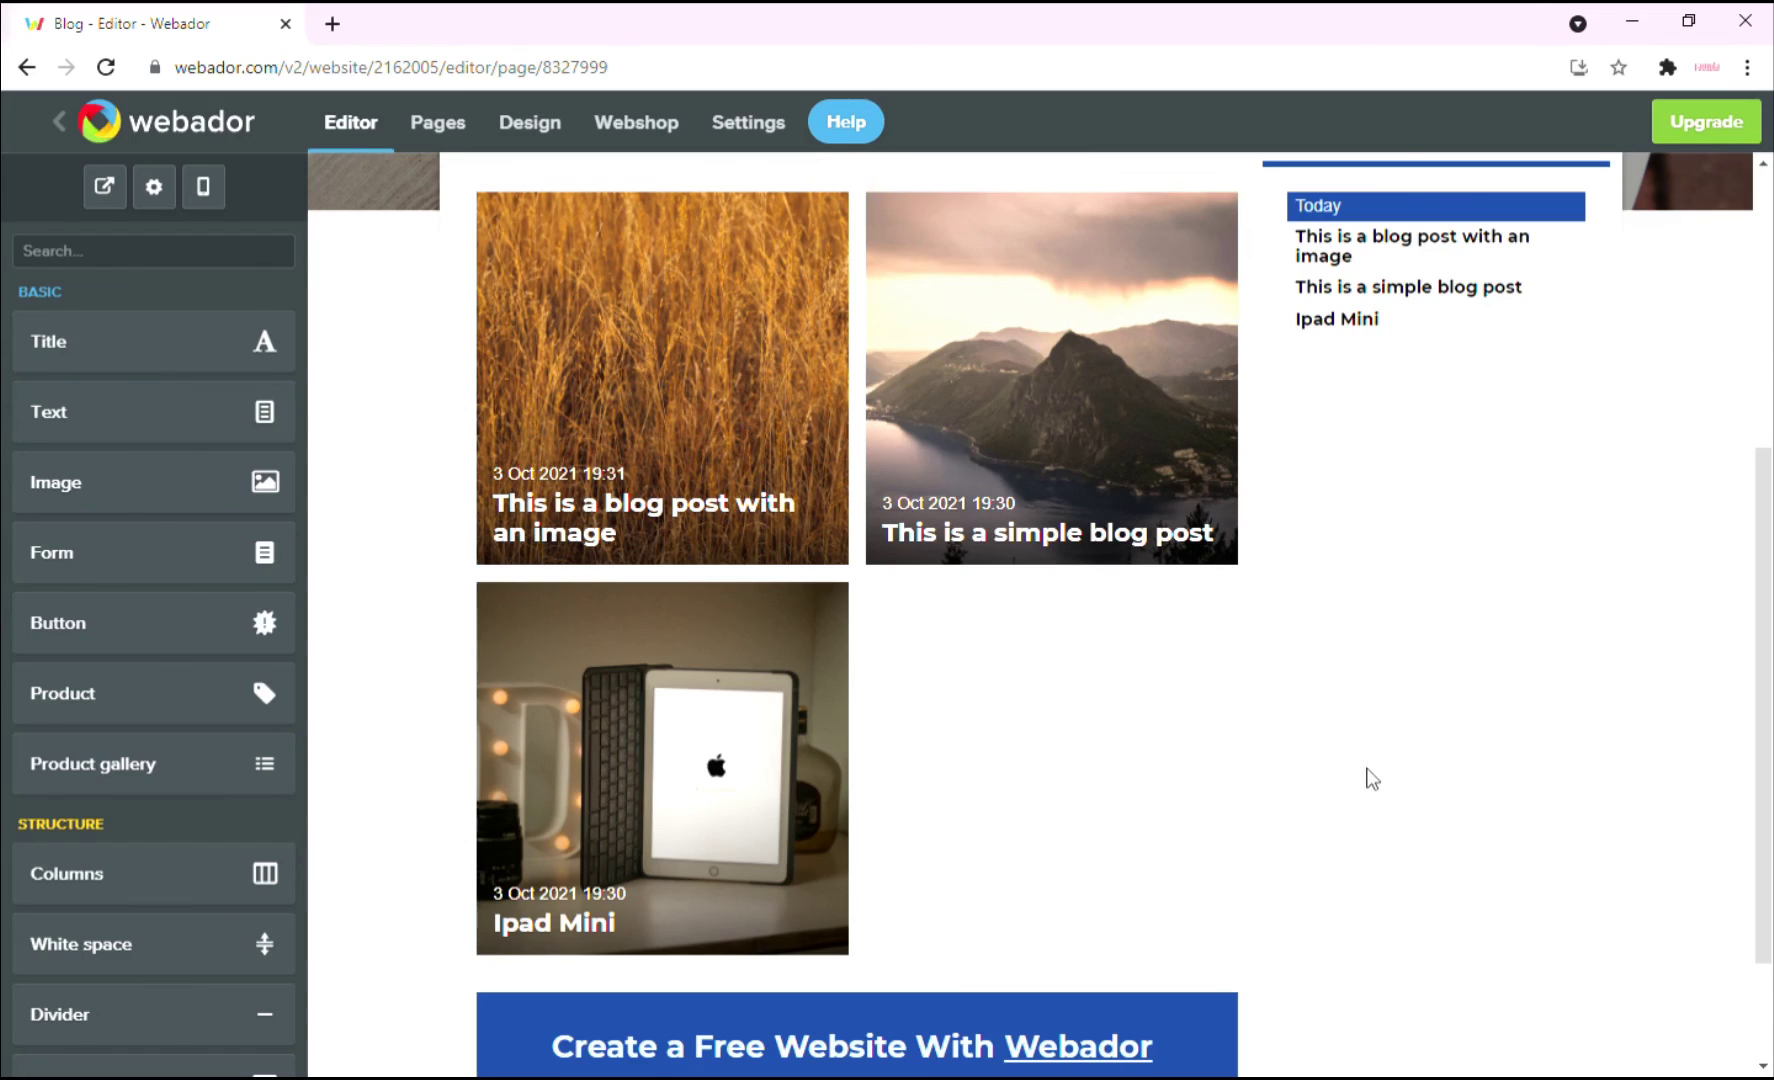
{"action": "scroll", "coordinate": [1368, 778], "scroll_direction": "up", "scroll_amount": 2}
{"action": "left_click", "coordinate": [104, 187]}
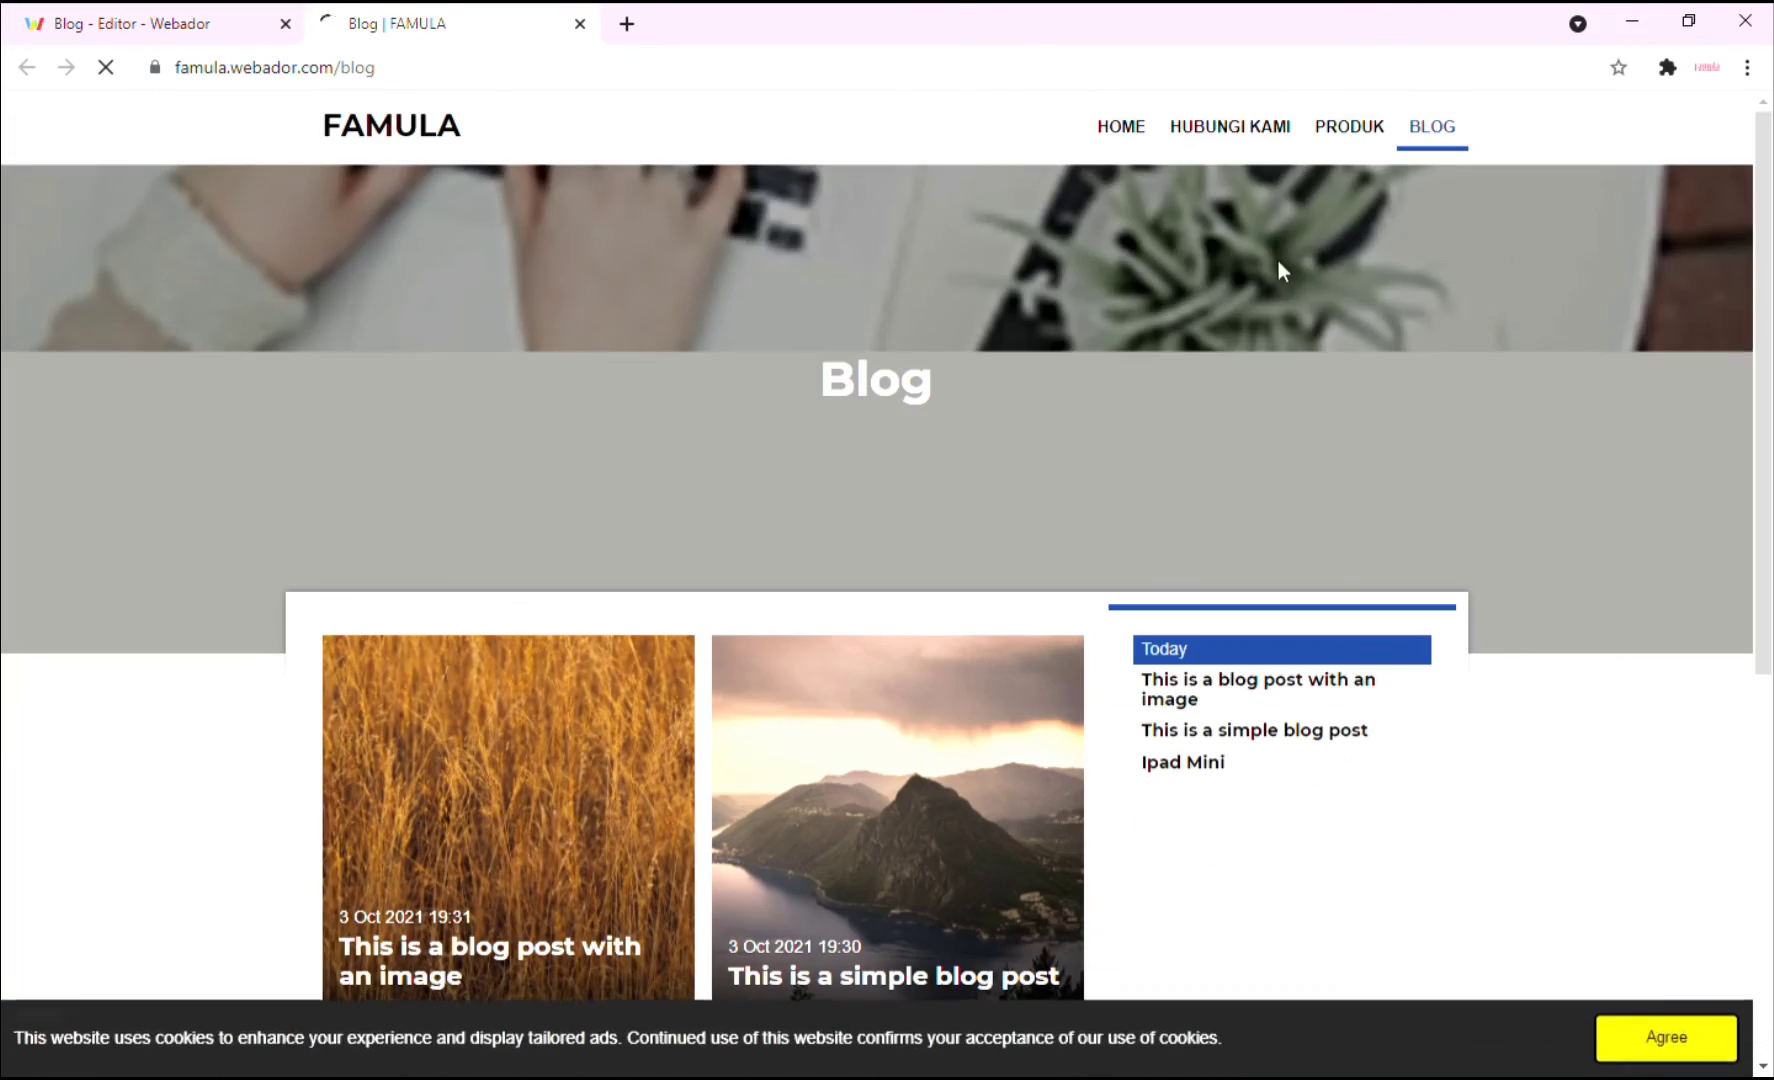
Browse the live site's Home and Hubungi Kami pages.
{"action": "scroll", "coordinate": [1299, 404], "scroll_direction": "down", "scroll_amount": 4}
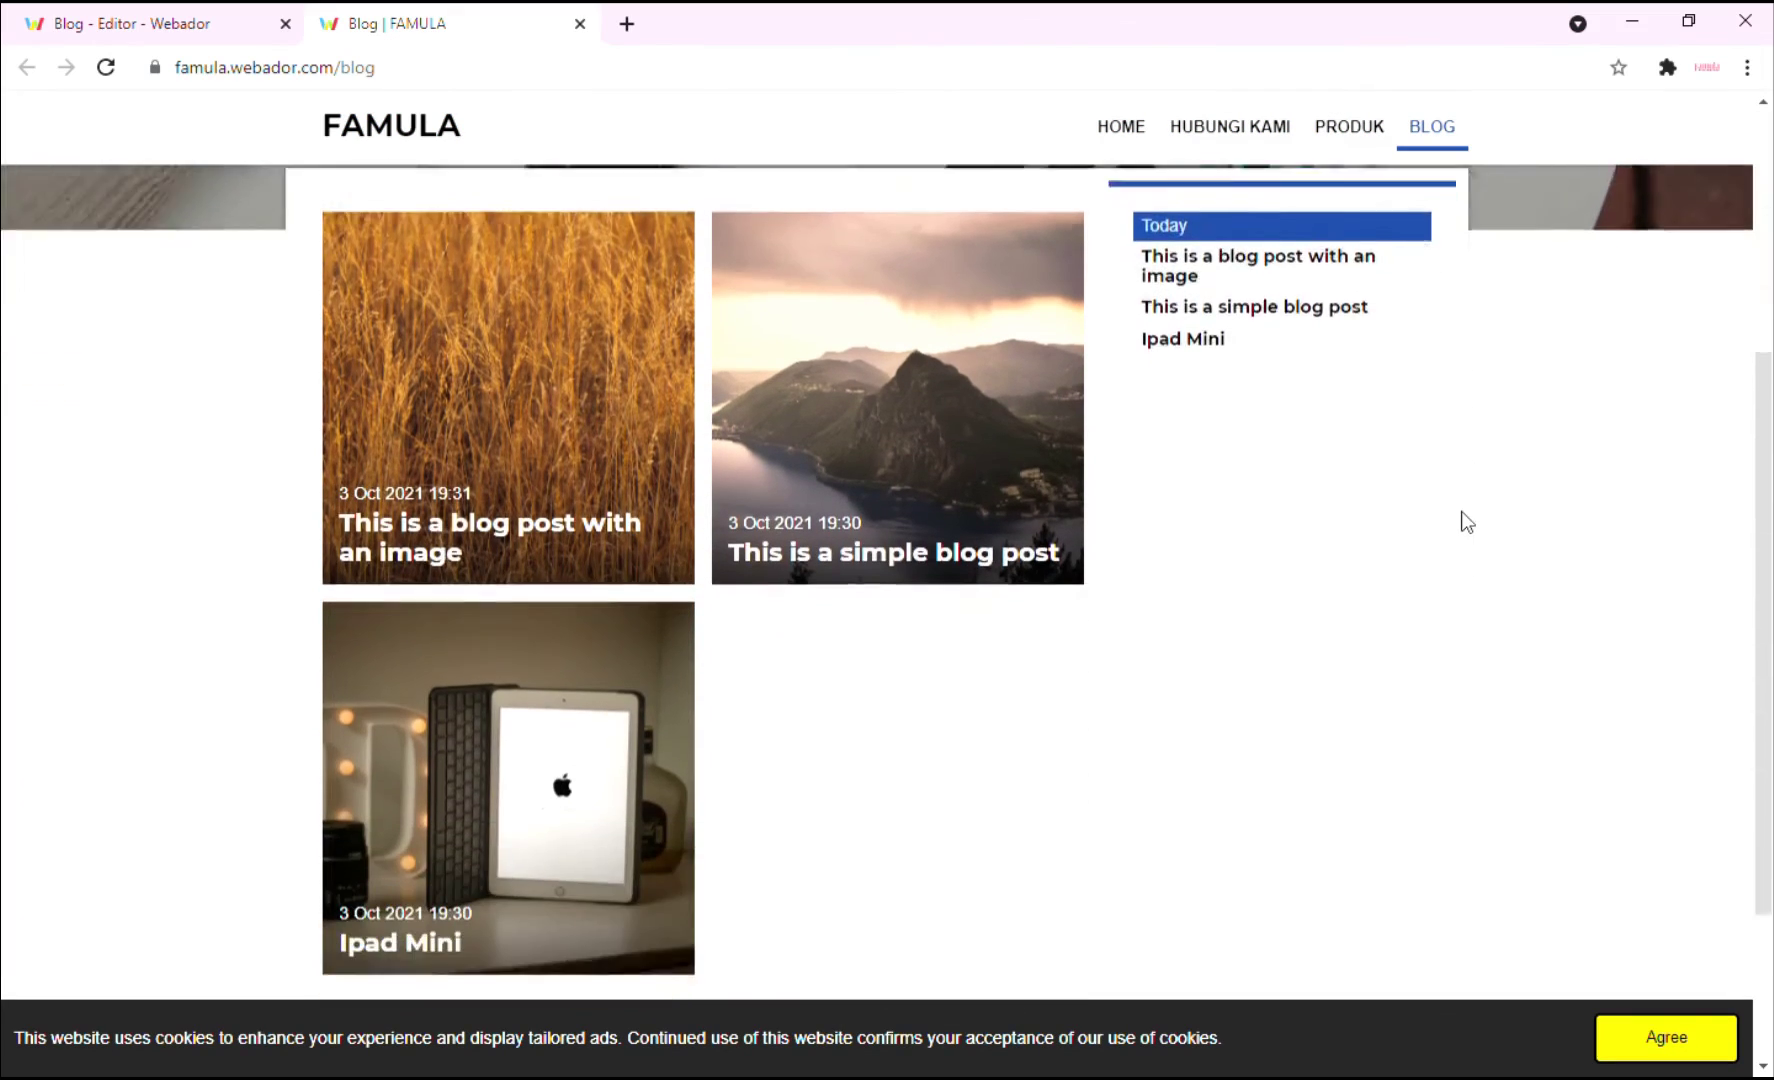
{"action": "scroll", "coordinate": [1461, 519], "scroll_direction": "up", "scroll_amount": 4}
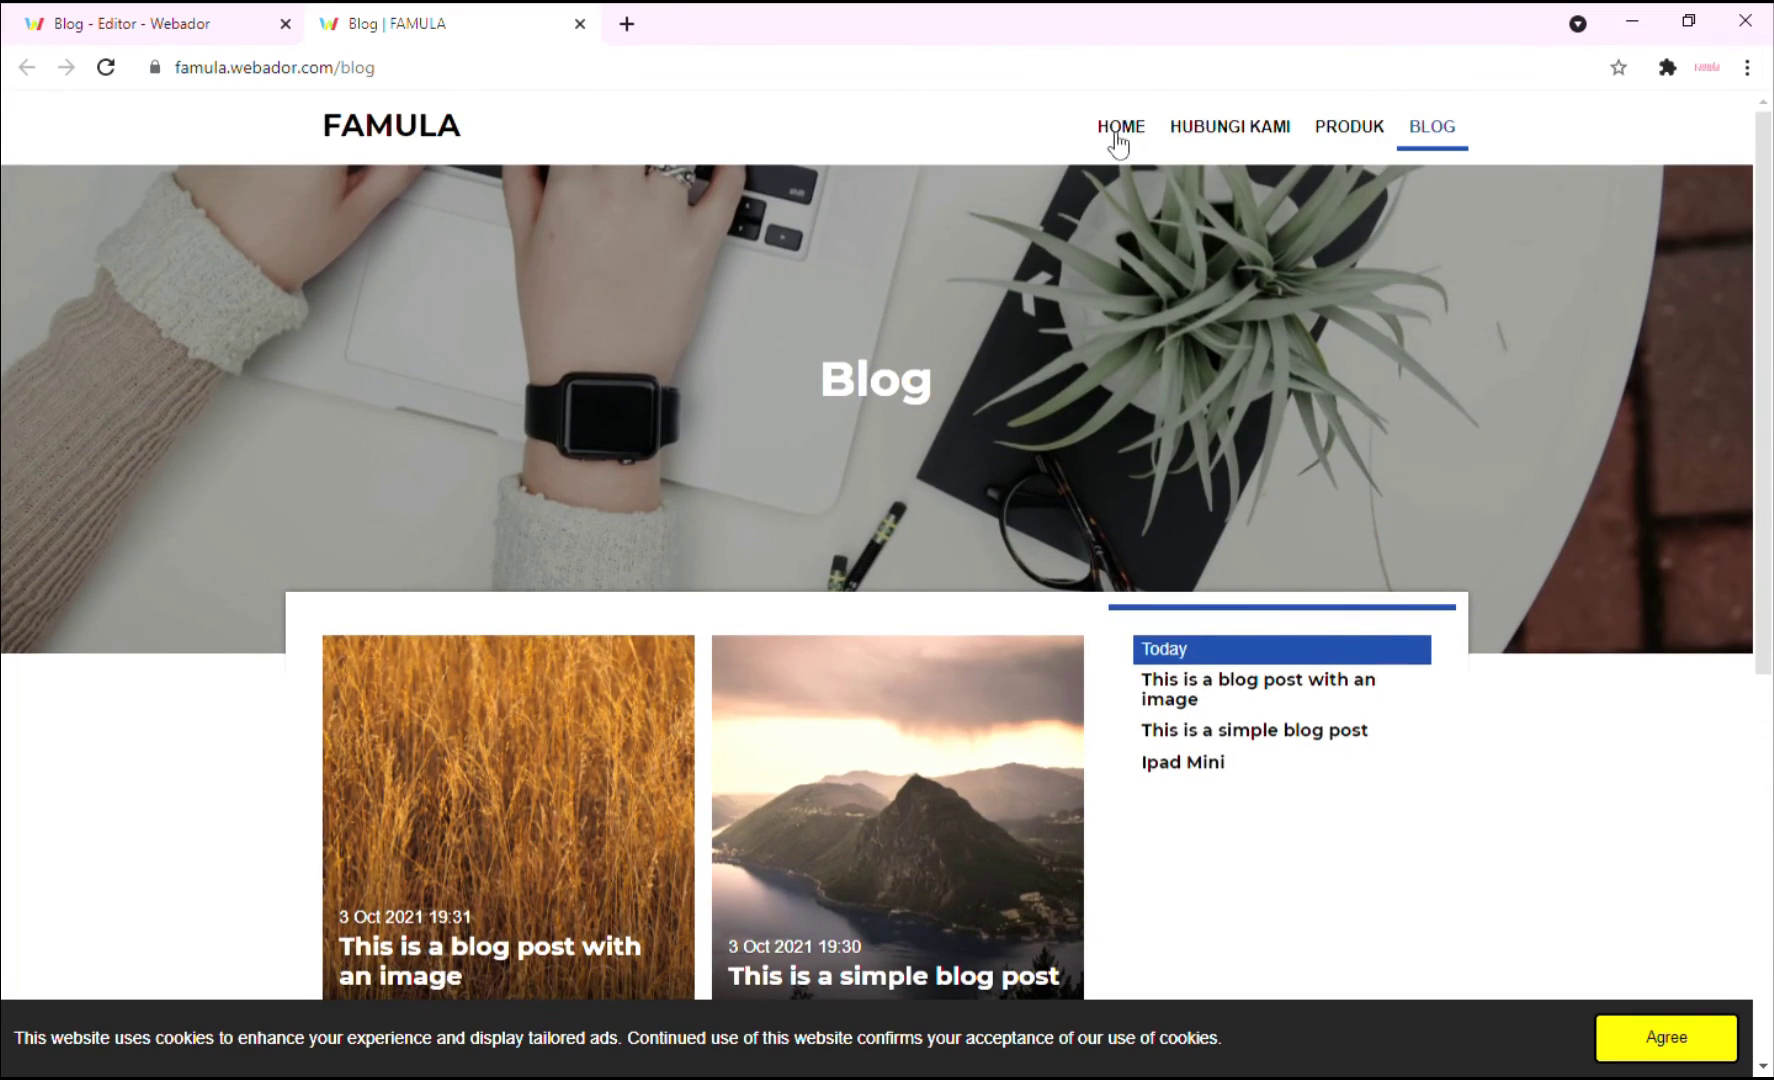
{"action": "left_click", "coordinate": [1121, 130]}
{"action": "scroll", "coordinate": [1461, 614], "scroll_direction": "down", "scroll_amount": 6}
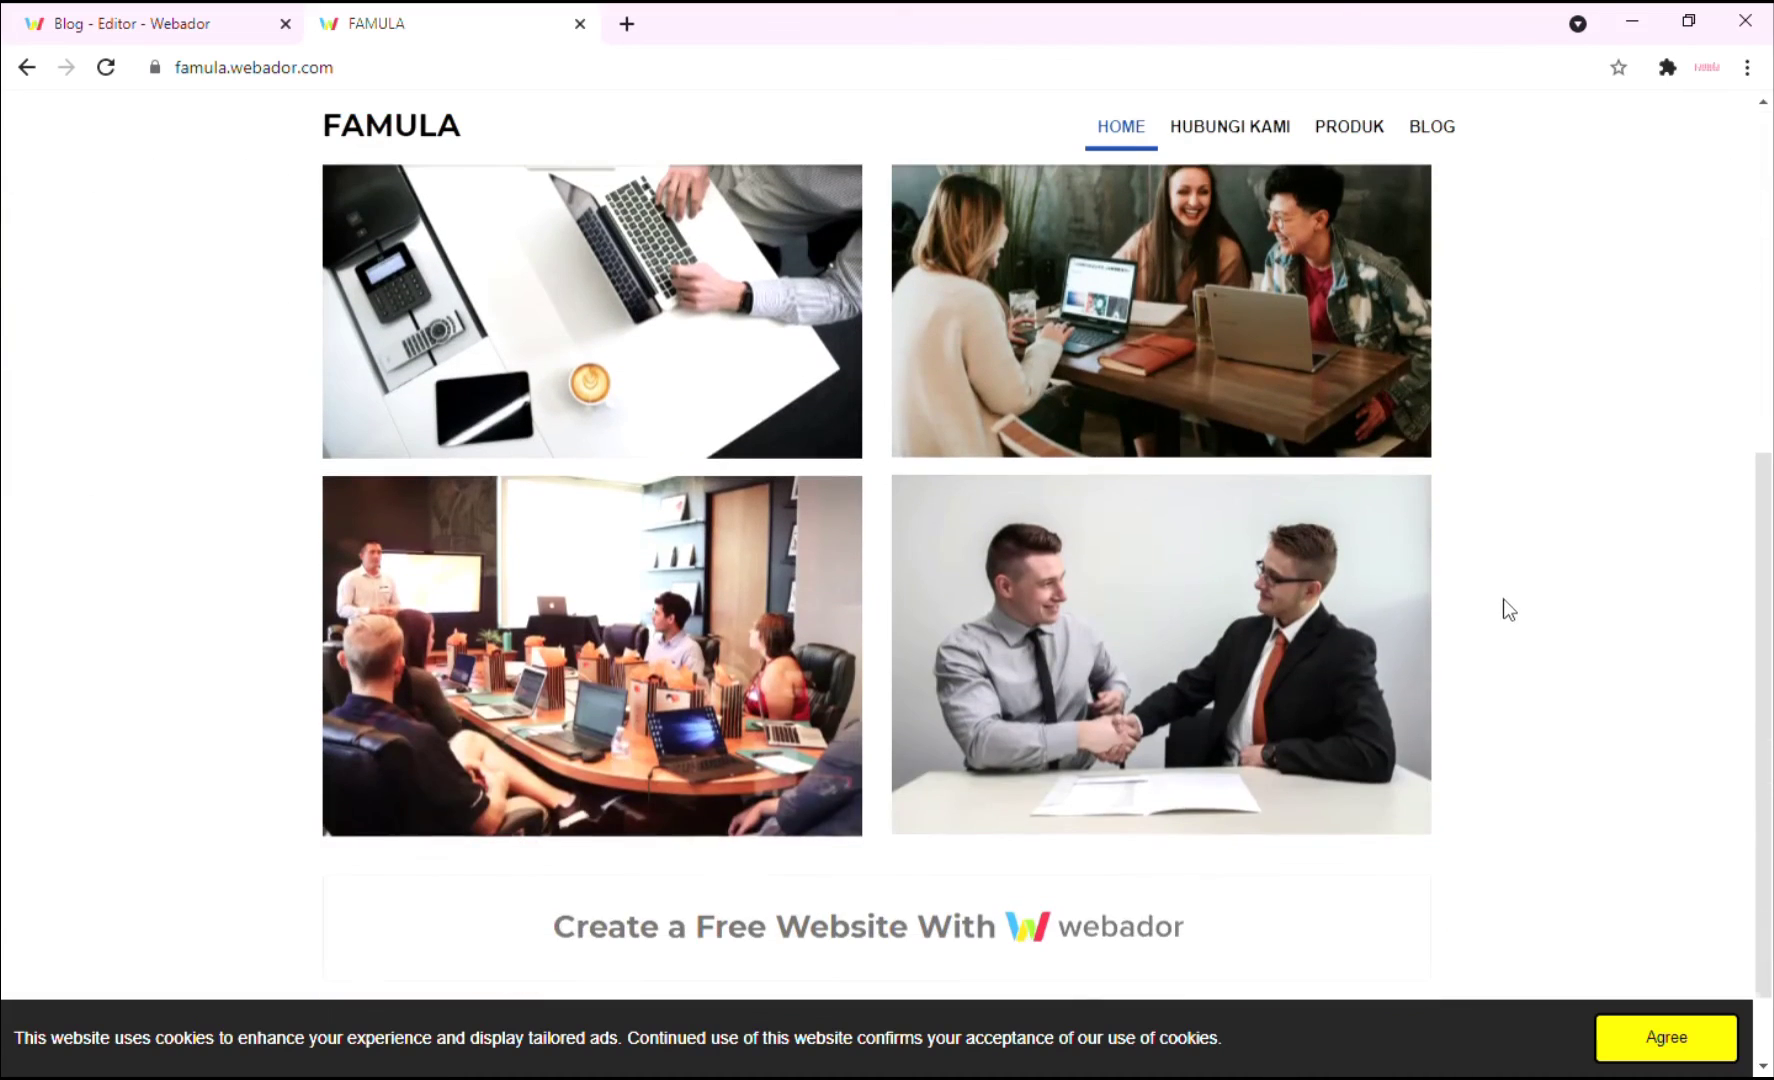
{"action": "scroll", "coordinate": [1509, 602], "scroll_direction": "up", "scroll_amount": 4}
{"action": "left_click", "coordinate": [1262, 132]}
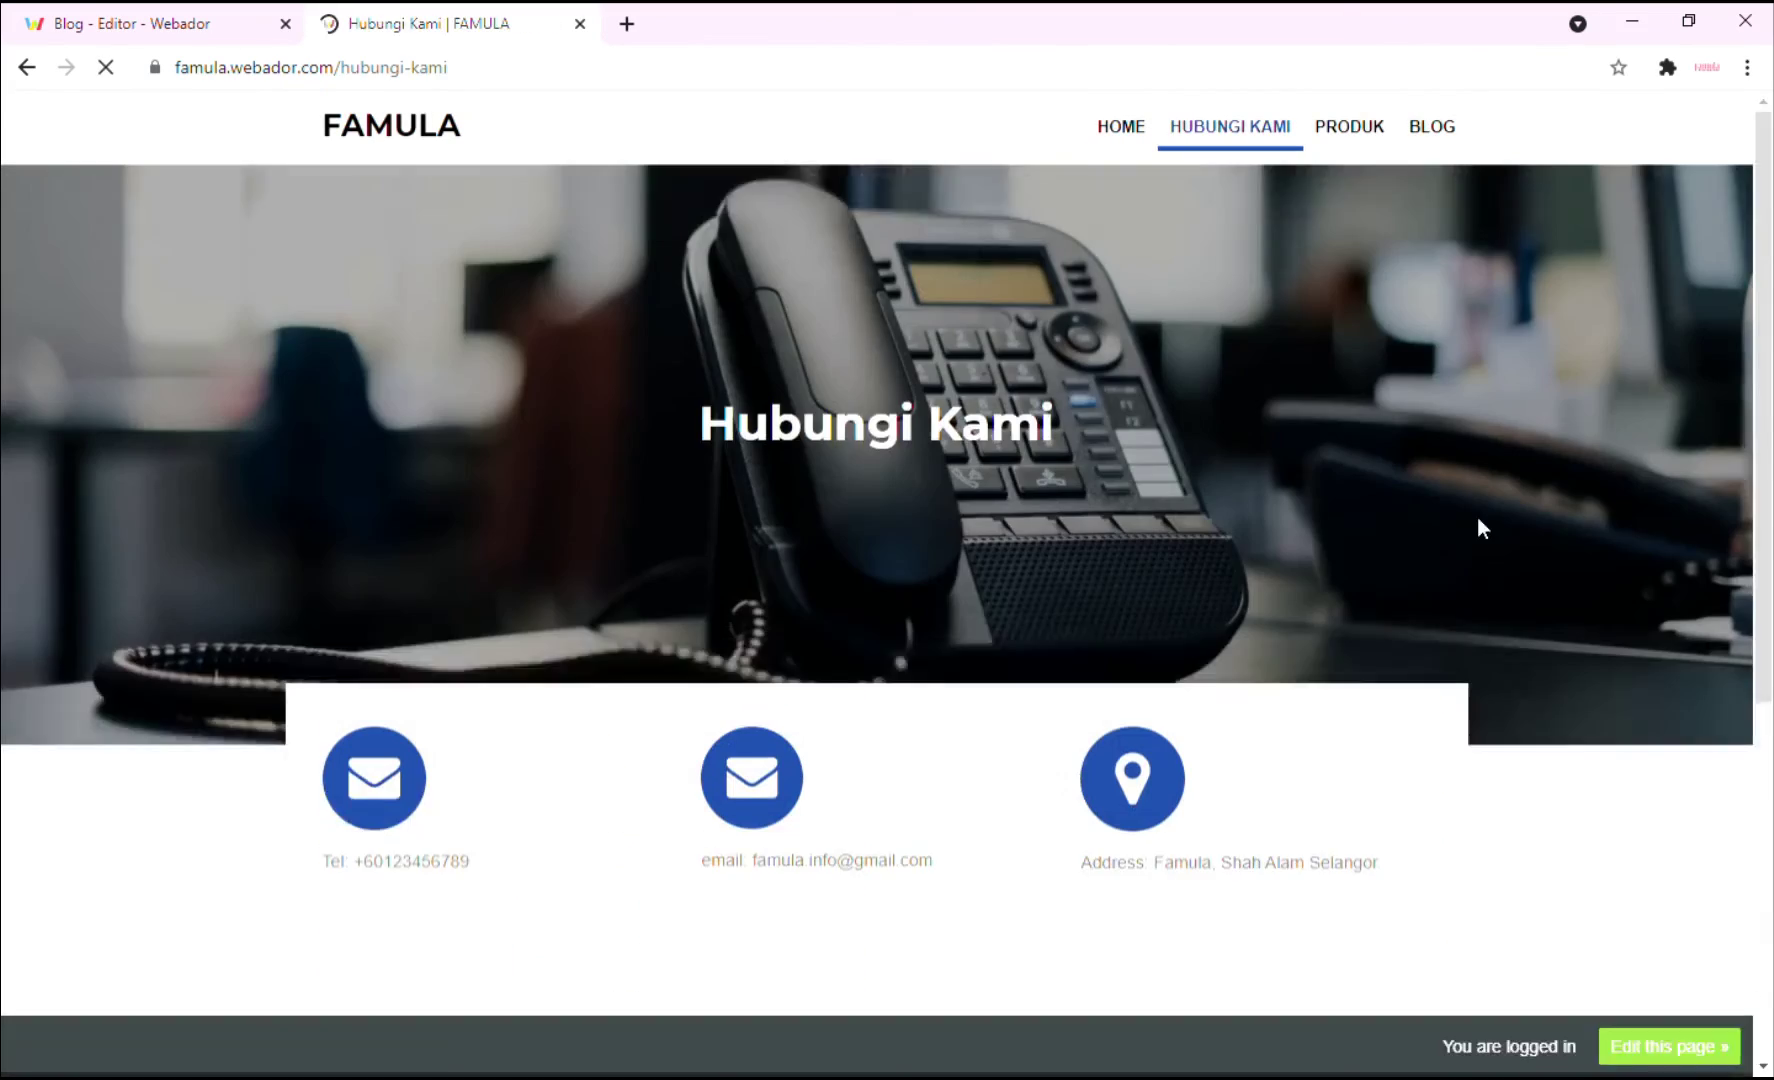
{"action": "scroll", "coordinate": [1475, 535], "scroll_direction": "down", "scroll_amount": 2}
{"action": "scroll", "coordinate": [1478, 543], "scroll_direction": "down", "scroll_amount": 1}
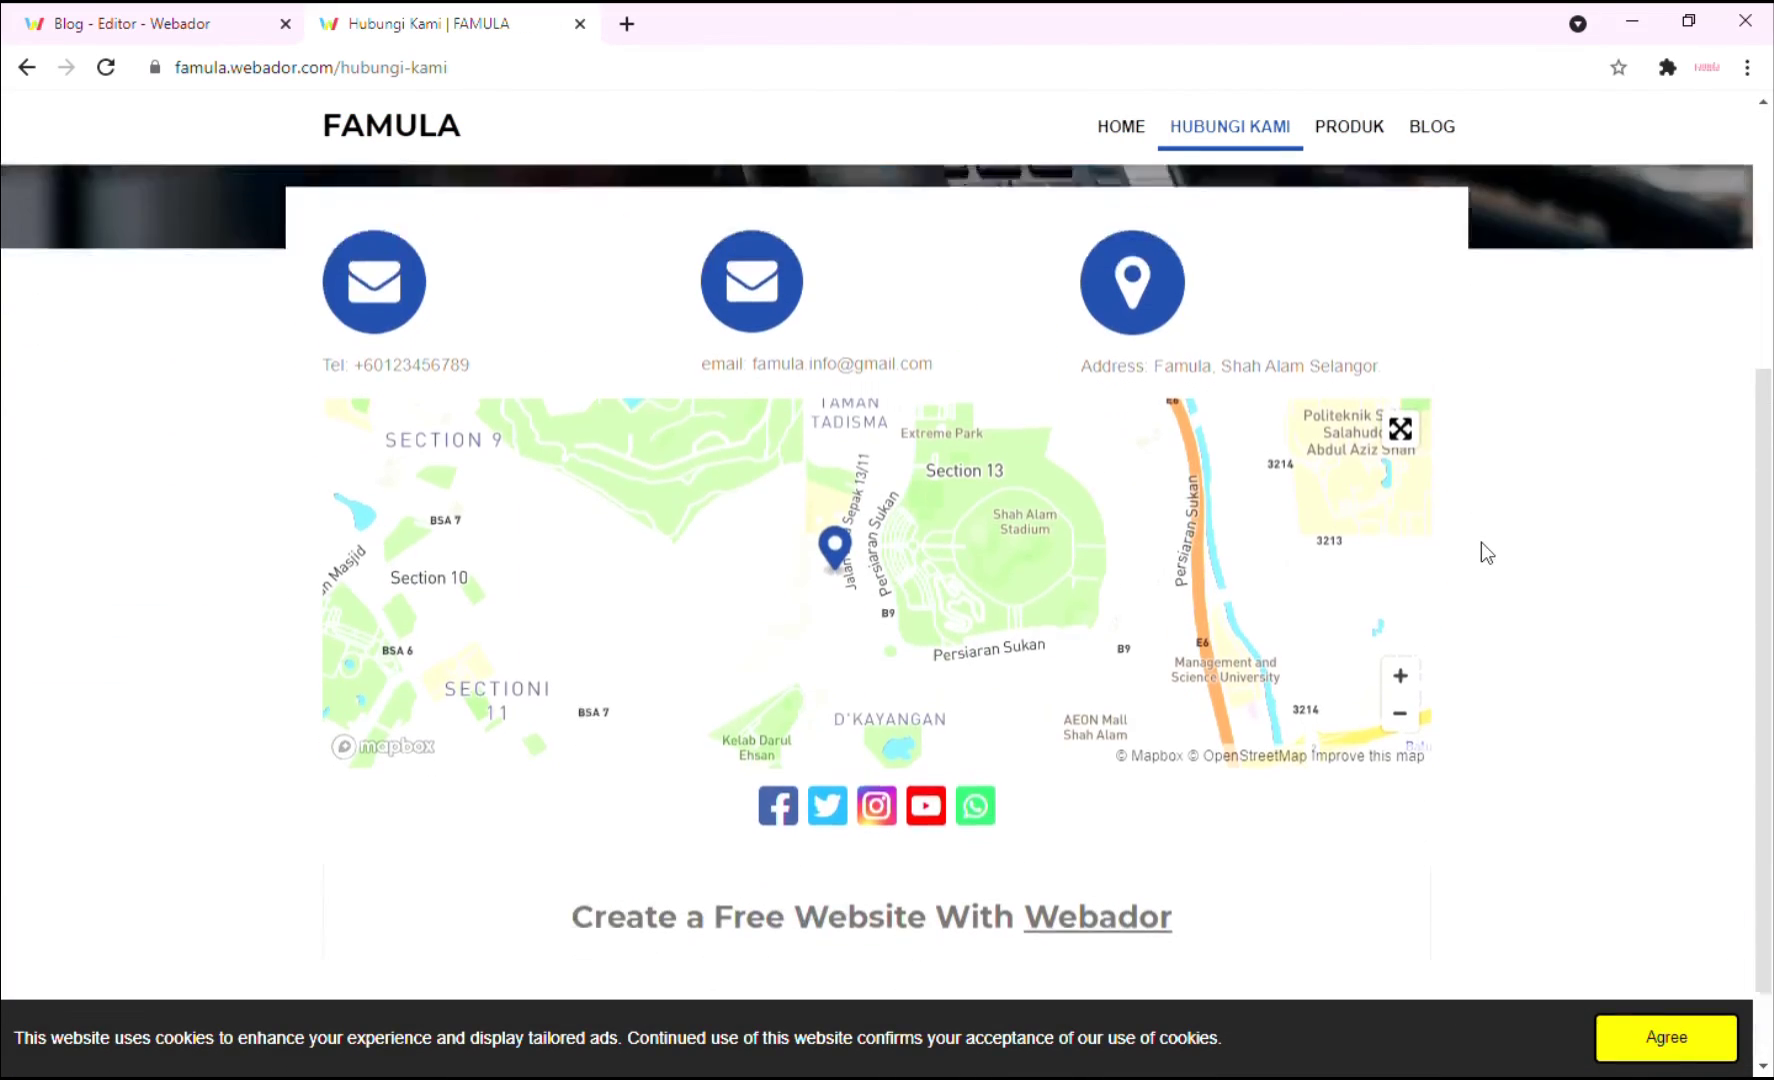
{"action": "scroll", "coordinate": [1476, 535], "scroll_direction": "up", "scroll_amount": 4}
Browse the Produk page, then the public Blog page showing all three published posts.
{"action": "left_click", "coordinate": [1349, 148]}
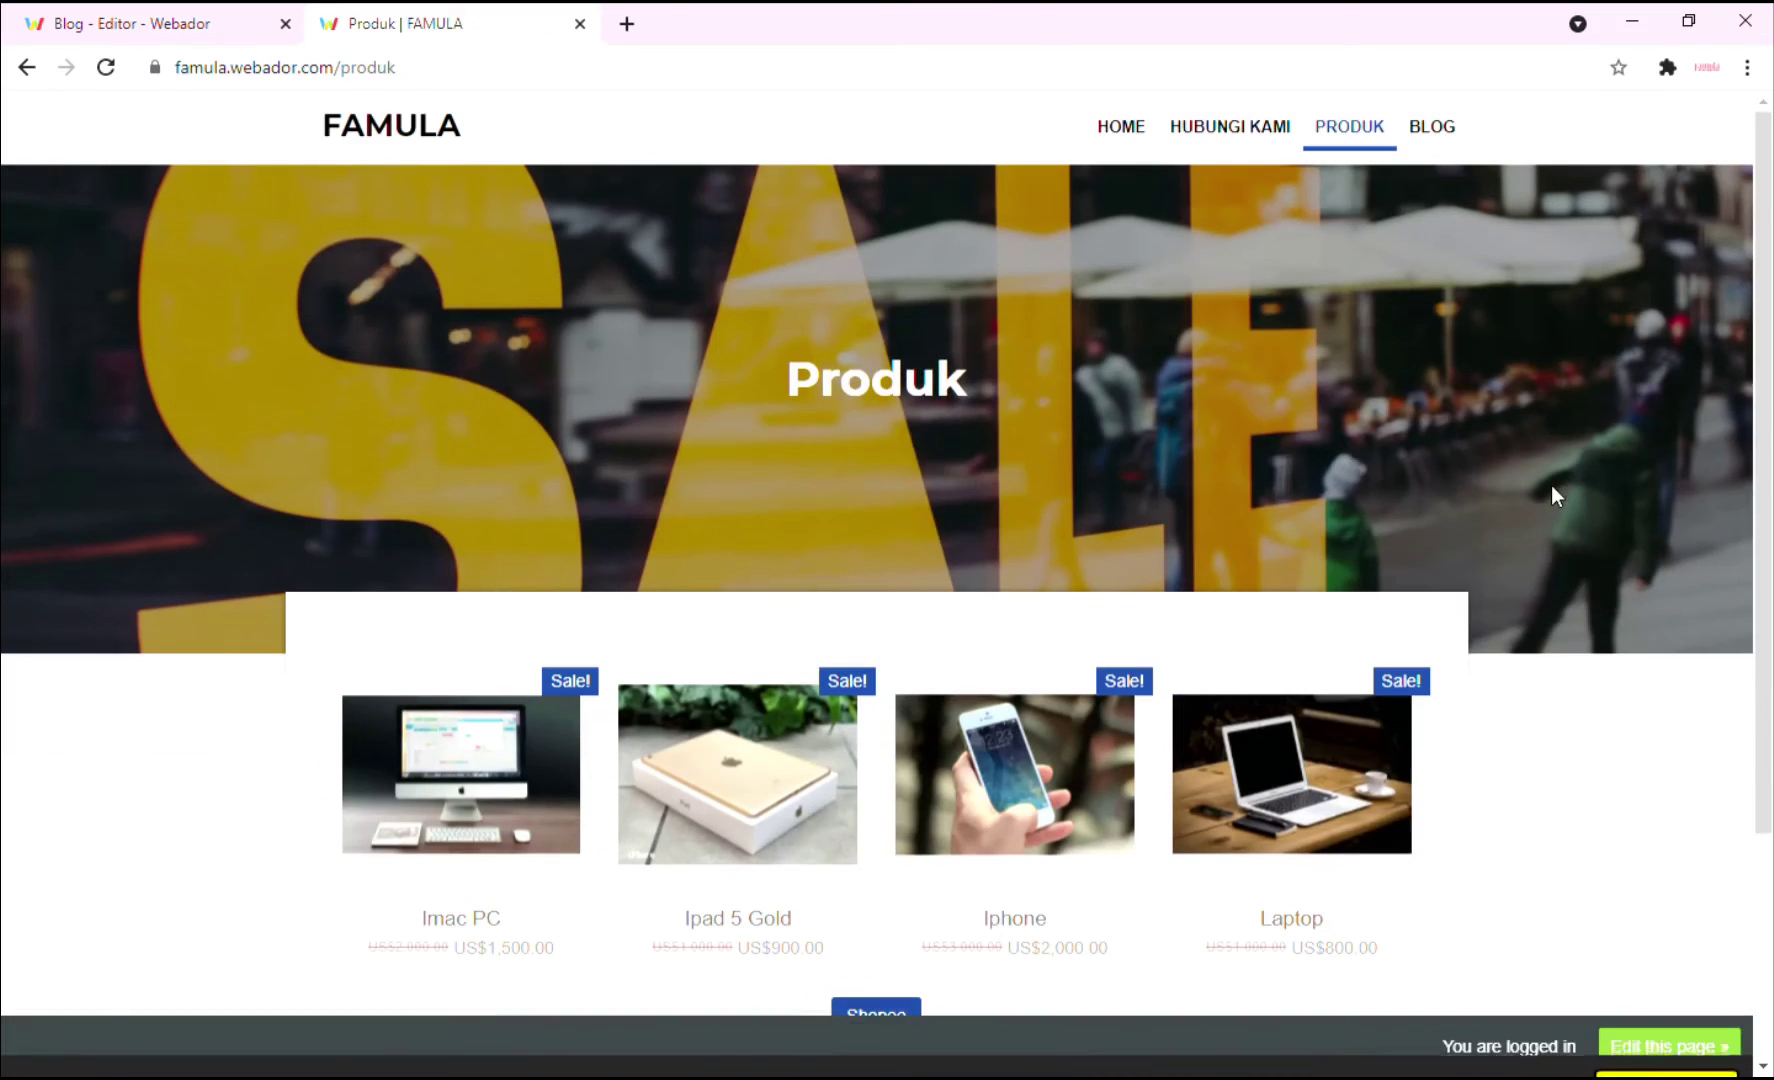
{"action": "scroll", "coordinate": [1540, 500], "scroll_direction": "down", "scroll_amount": 3}
{"action": "scroll", "coordinate": [1536, 525], "scroll_direction": "up", "scroll_amount": 3}
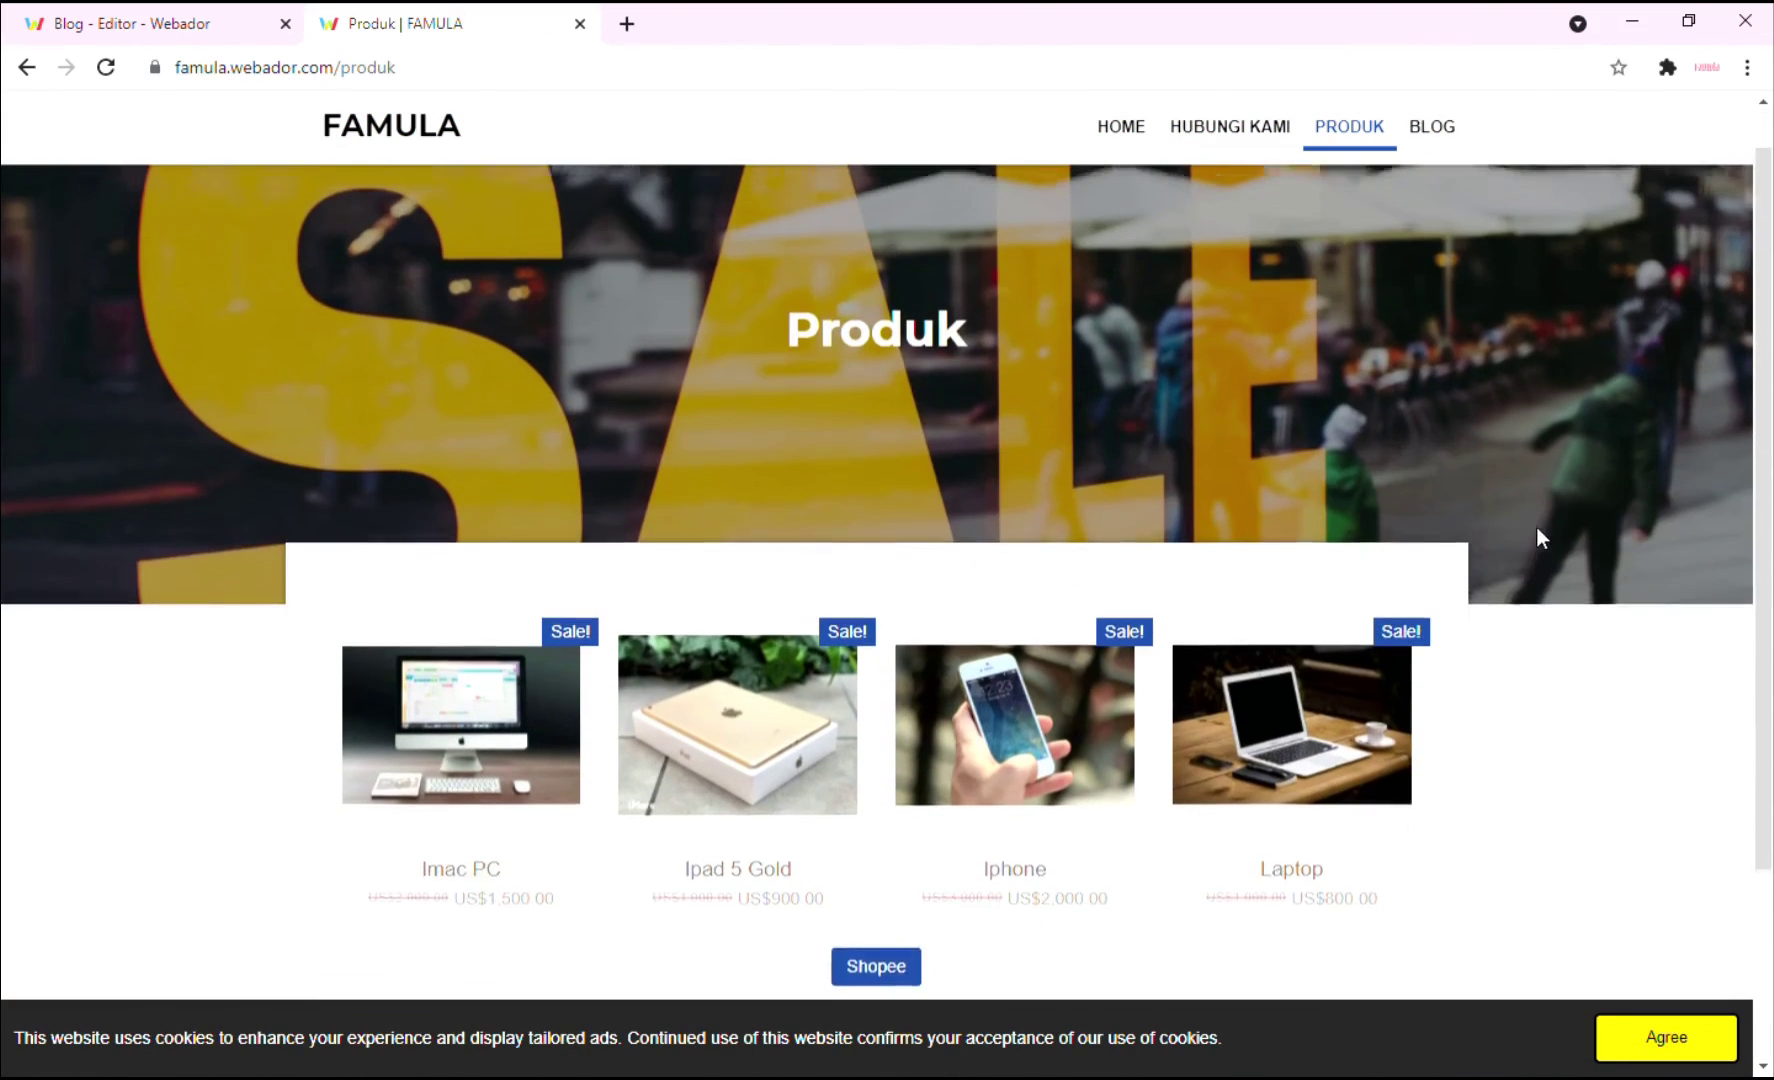
{"action": "left_click", "coordinate": [1444, 138]}
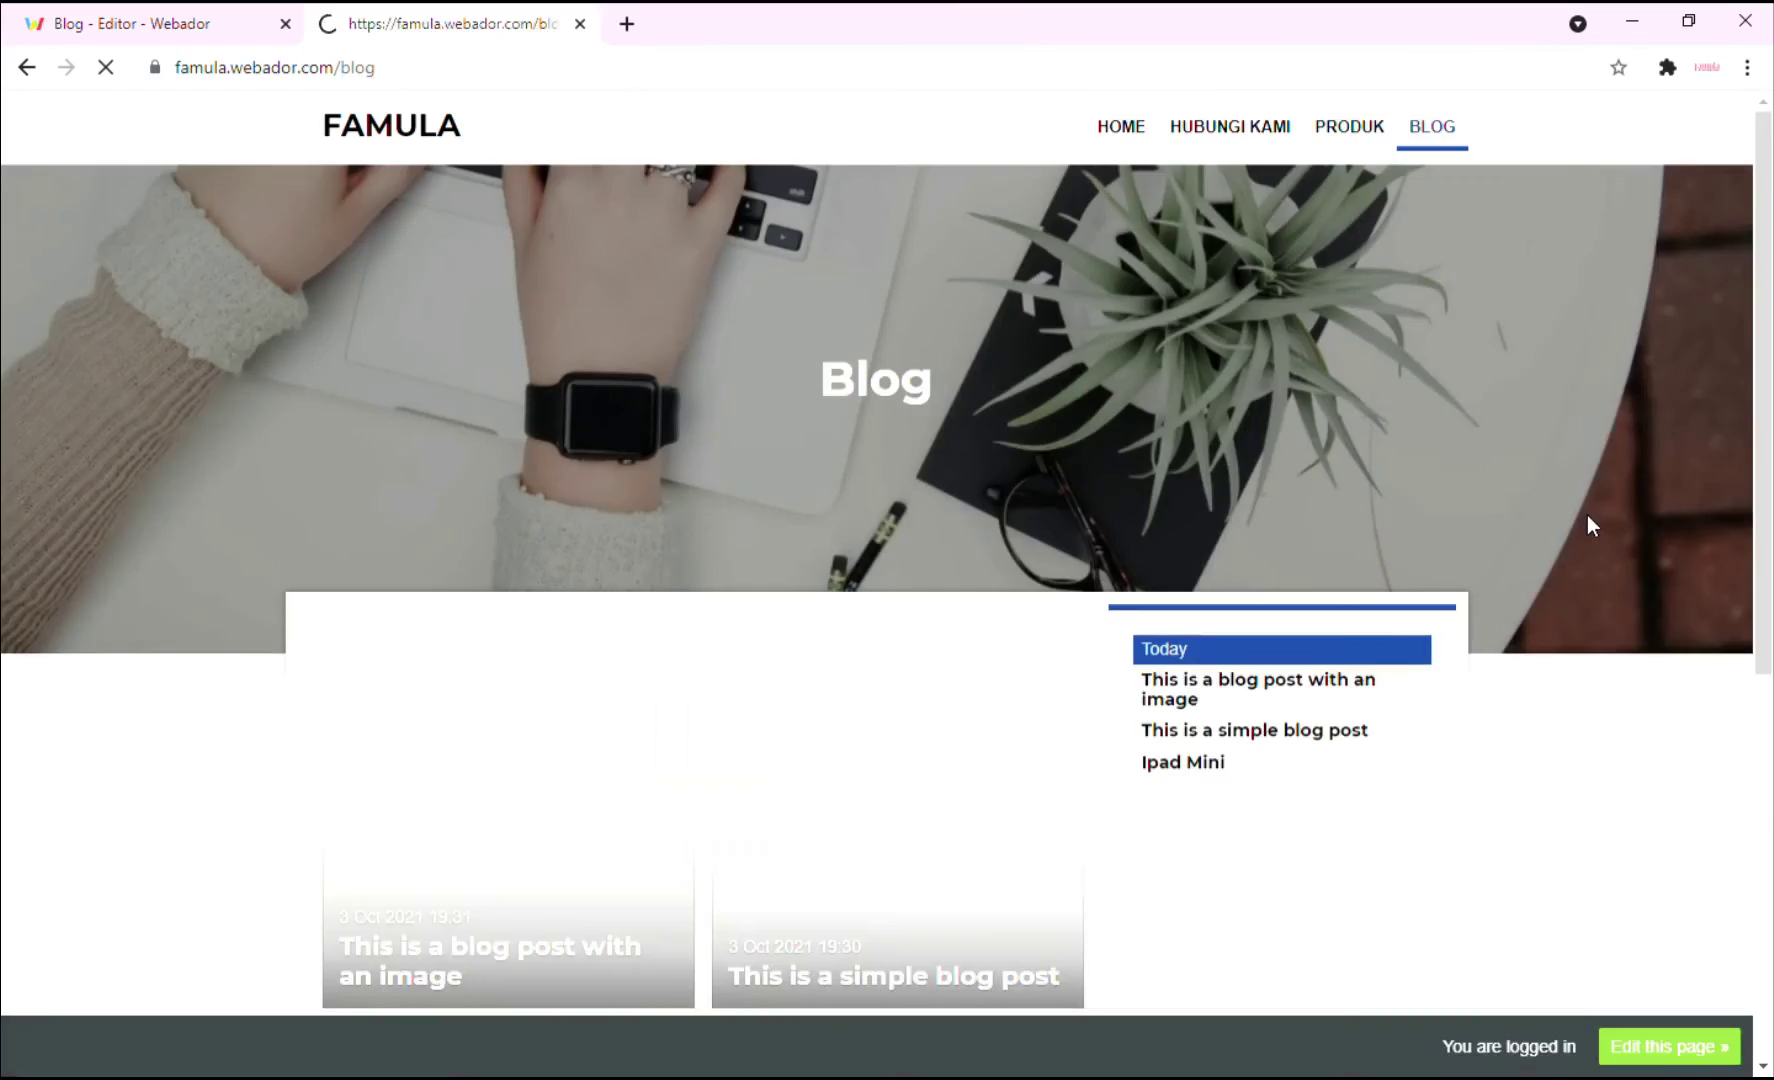
{"action": "scroll", "coordinate": [1587, 516], "scroll_direction": "down", "scroll_amount": 2}
{"action": "scroll", "coordinate": [1581, 529], "scroll_direction": "down", "scroll_amount": 2}
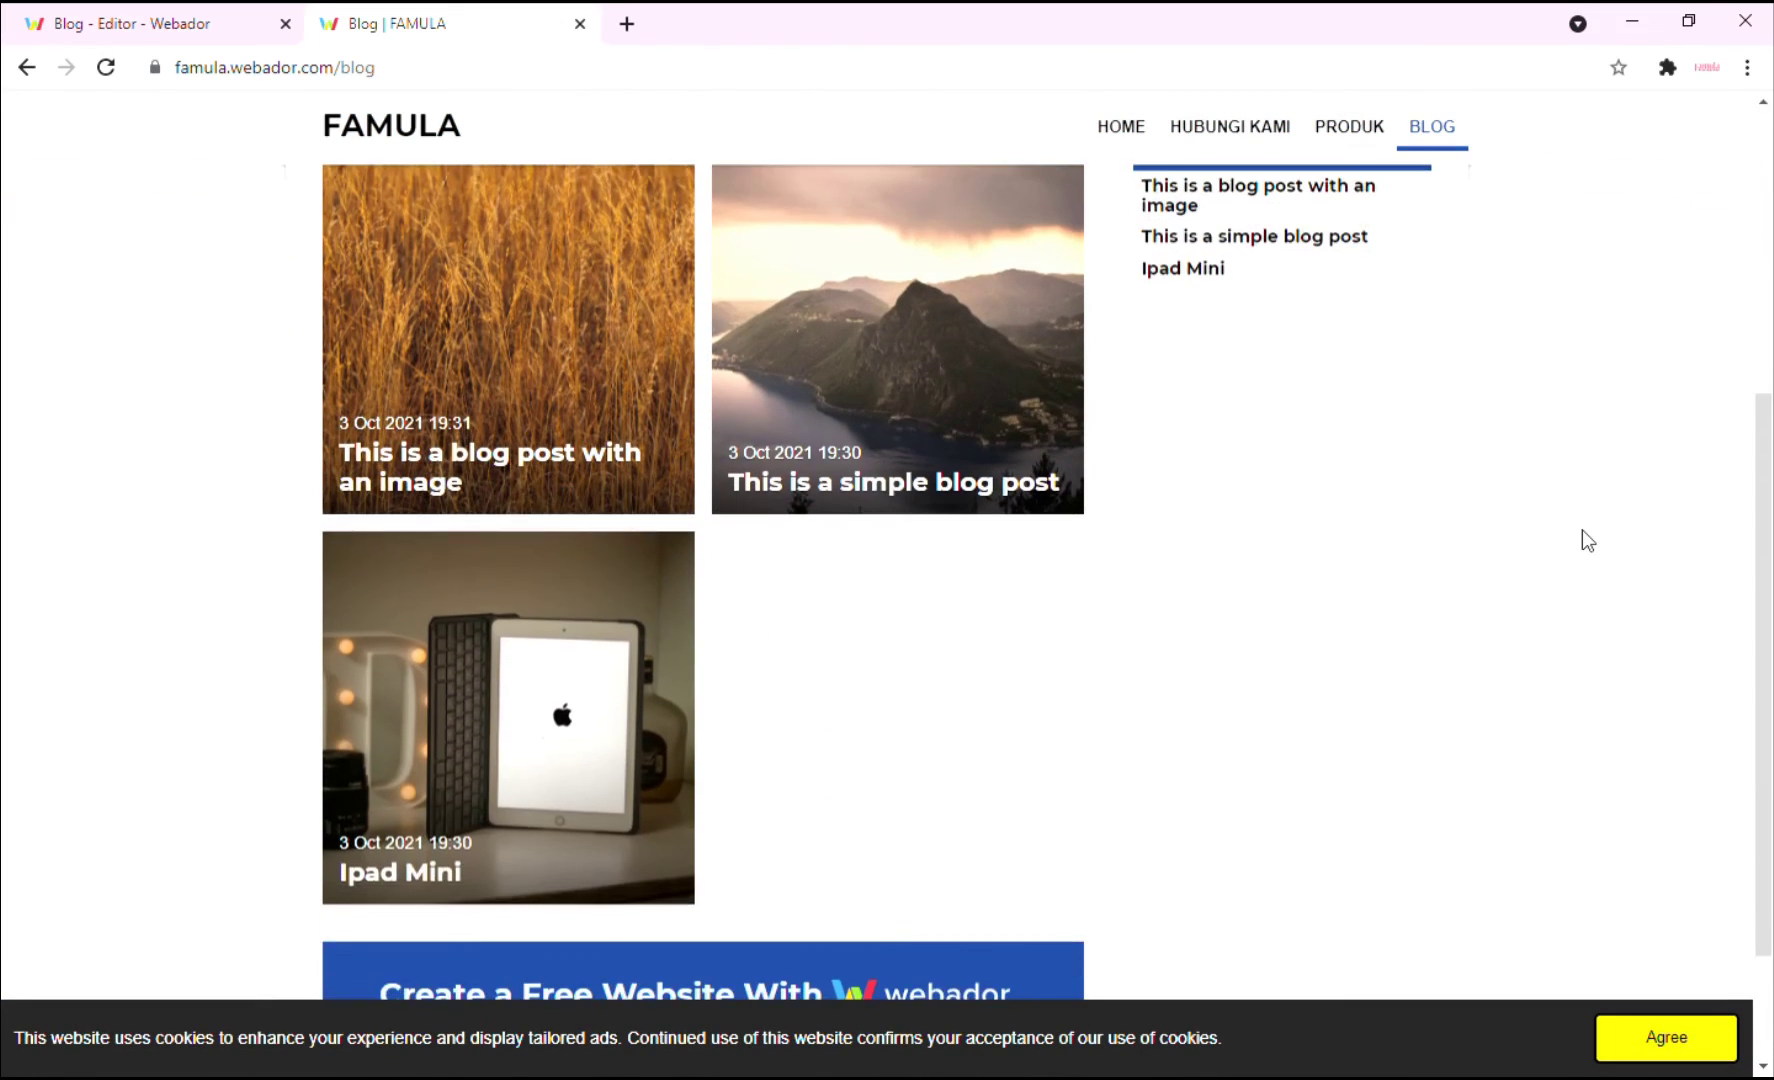
{"action": "scroll", "coordinate": [1581, 529], "scroll_direction": "up", "scroll_amount": 2}
{"action": "scroll", "coordinate": [1581, 529], "scroll_direction": "up", "scroll_amount": 3}
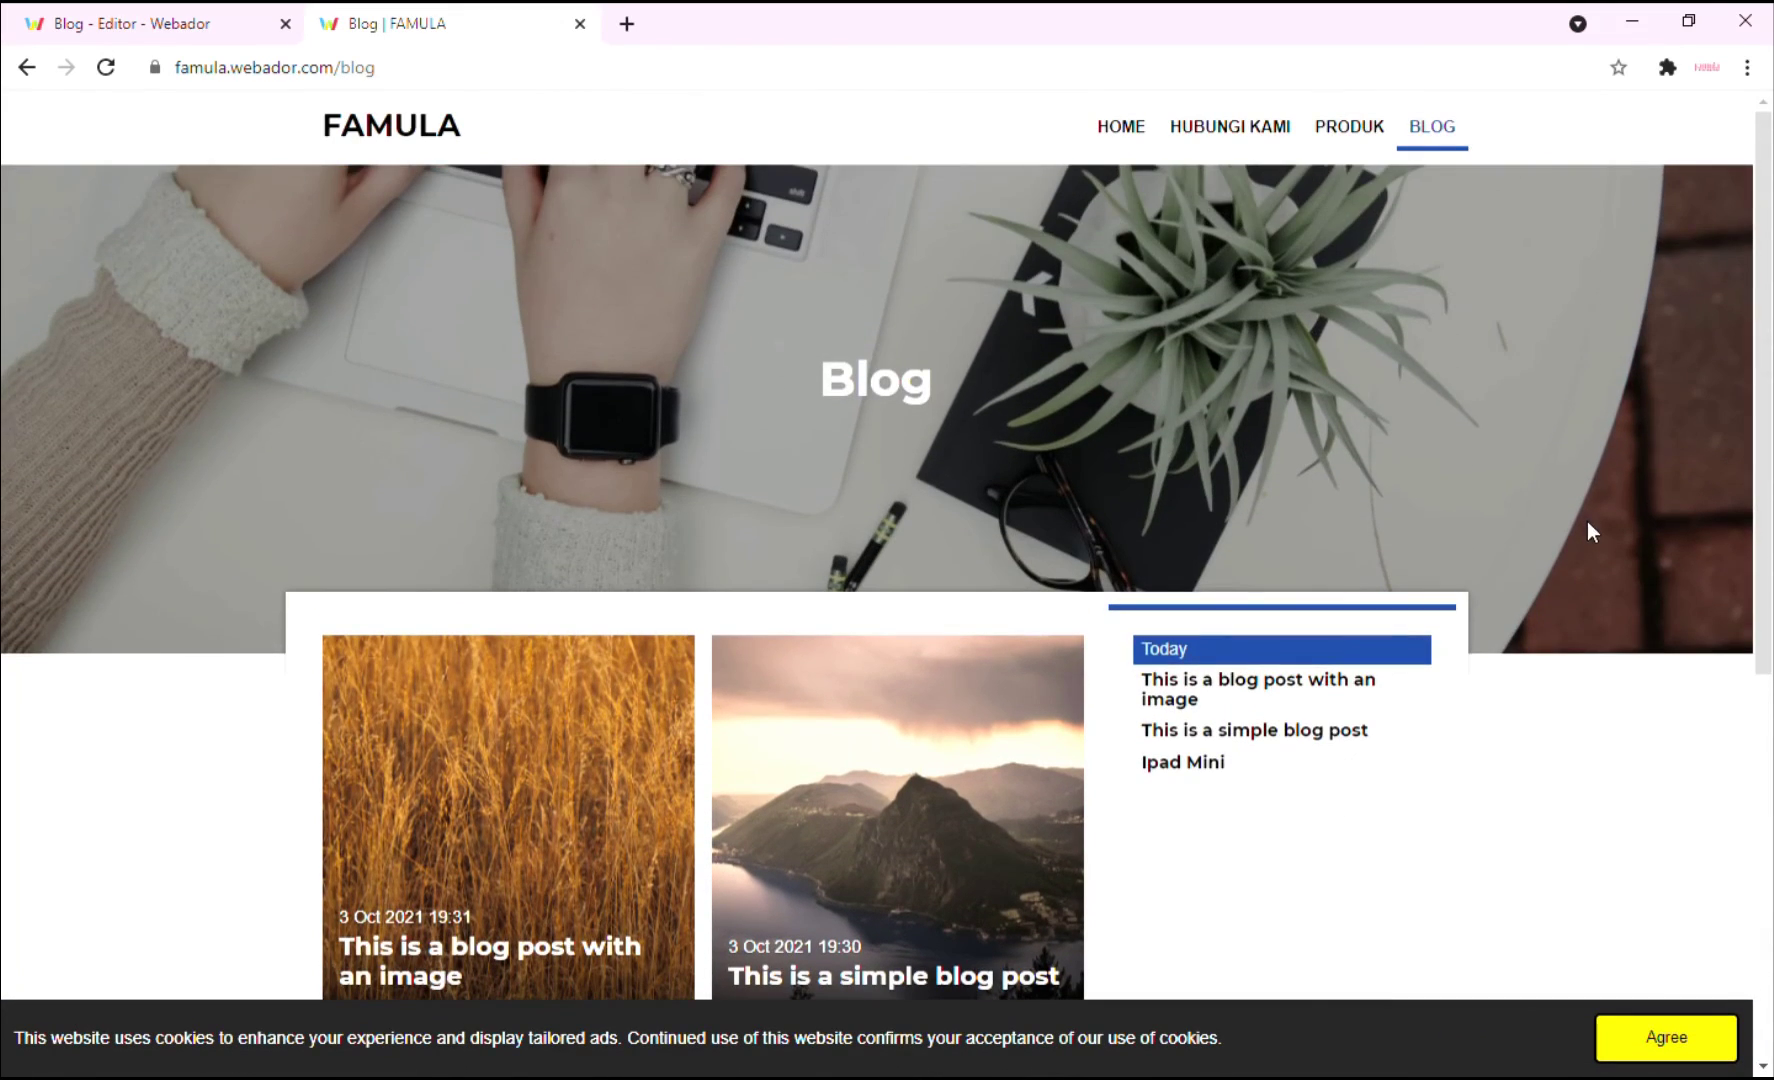